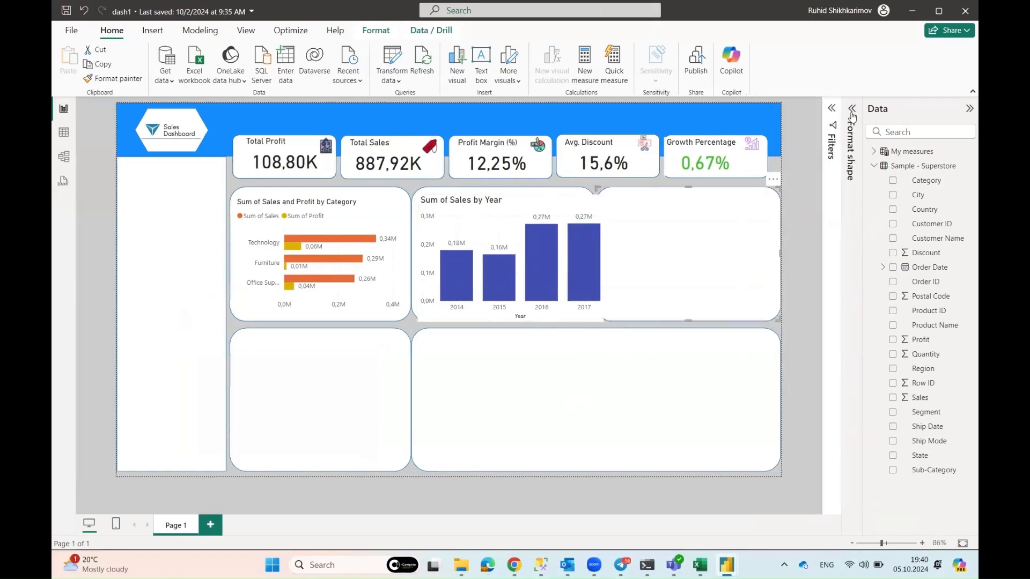
Change the report page's canvas size type to Custom and enlarge the page
click(785, 272)
click(769, 224)
click(808, 264)
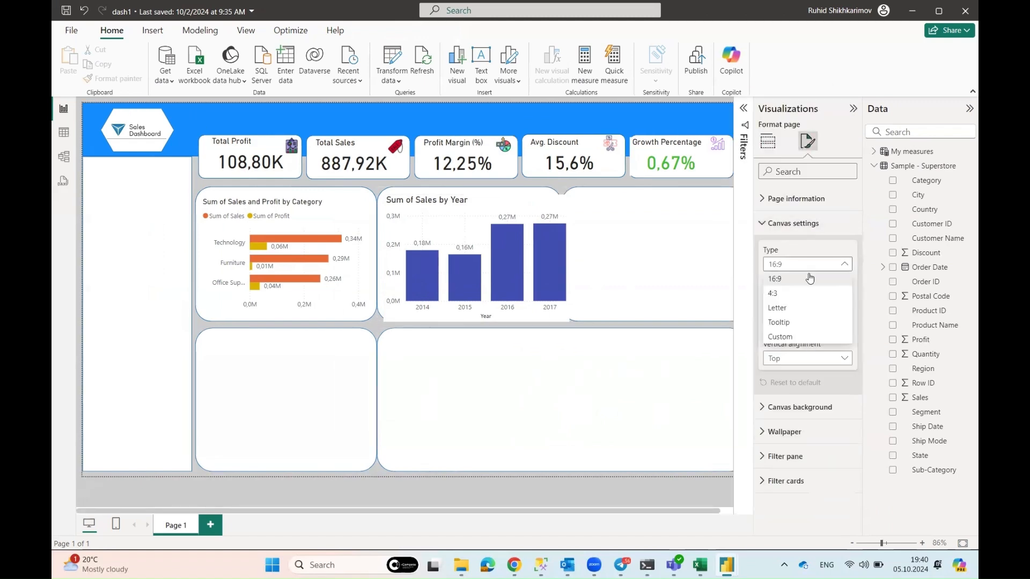
click(778, 348)
click(772, 296)
click(649, 442)
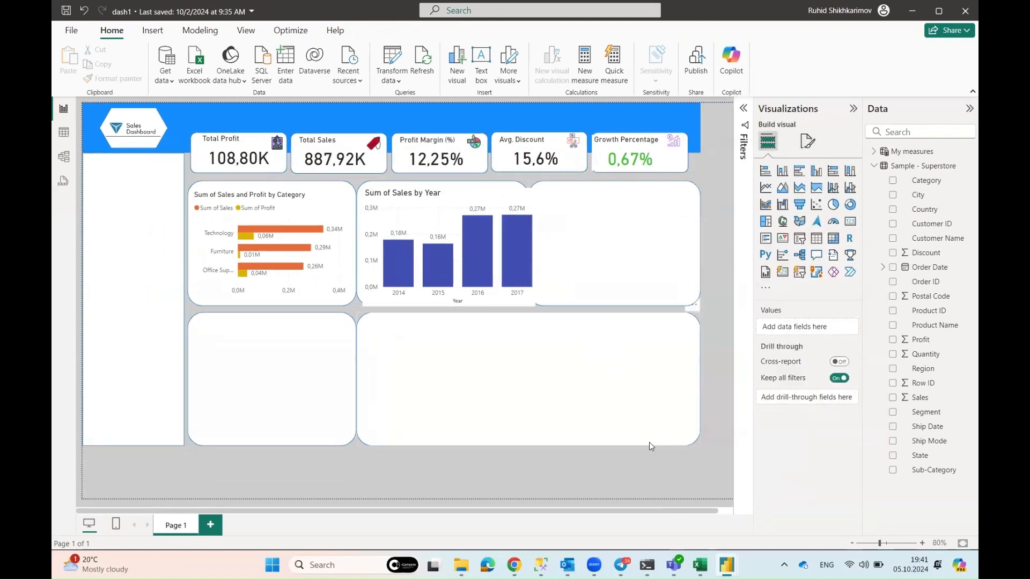
Fit the Sum of Sales by Year chart into the middle upper panel and widen the empty panel beside it
click(575, 272)
drag(575, 271, 477, 199)
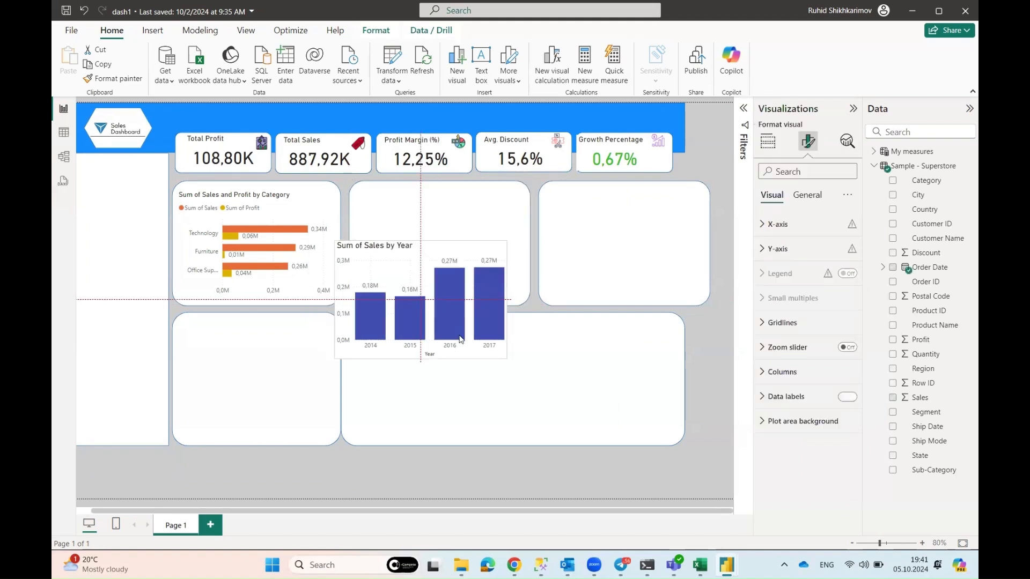
click(622, 241)
click(808, 164)
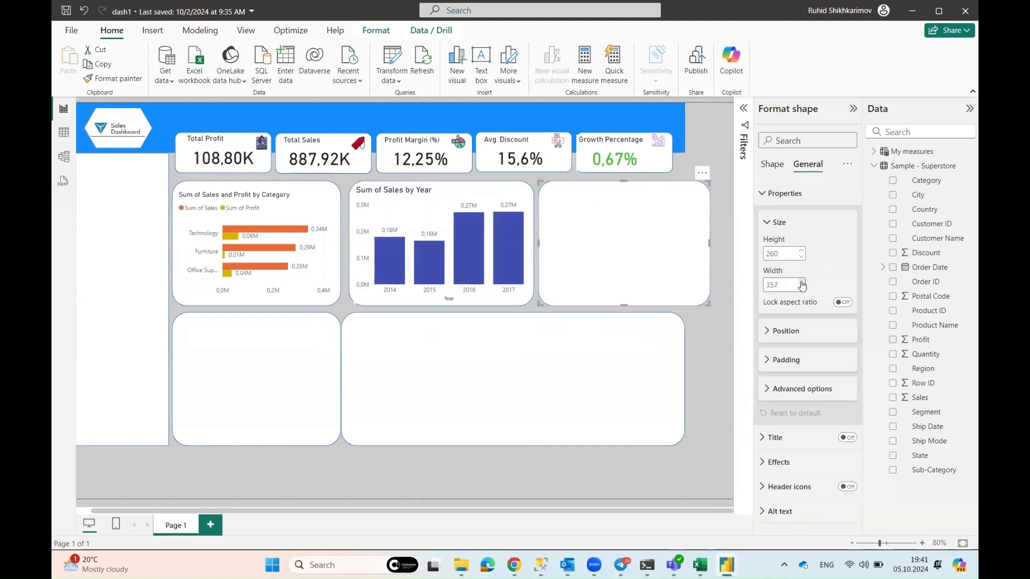
drag(709, 243, 723, 244)
Align the upper row's charts and background panels across the wider page and shift the Growth Percentage card towards the right edge
click(509, 361)
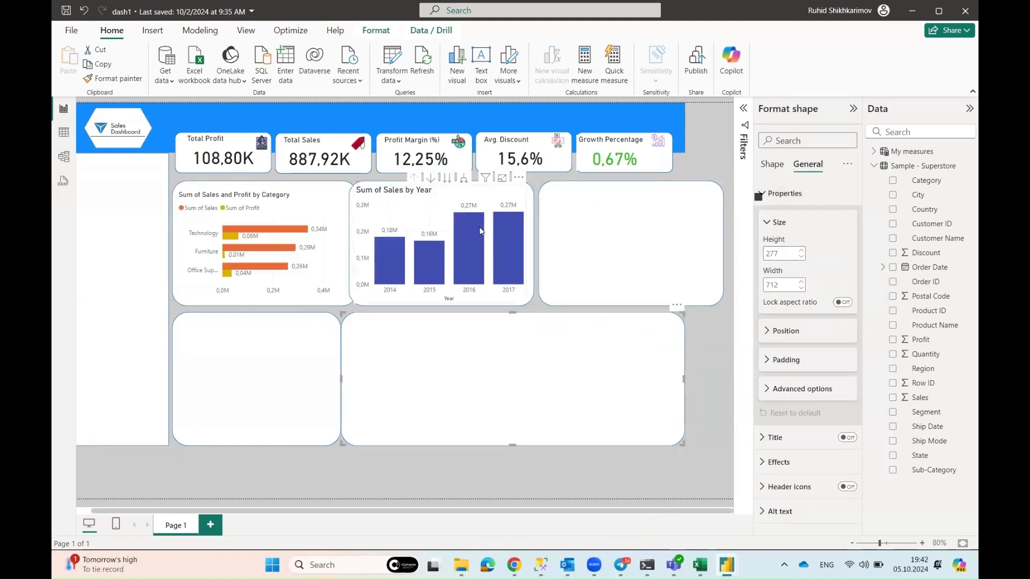
drag(482, 231, 474, 378)
drag(345, 435, 345, 300)
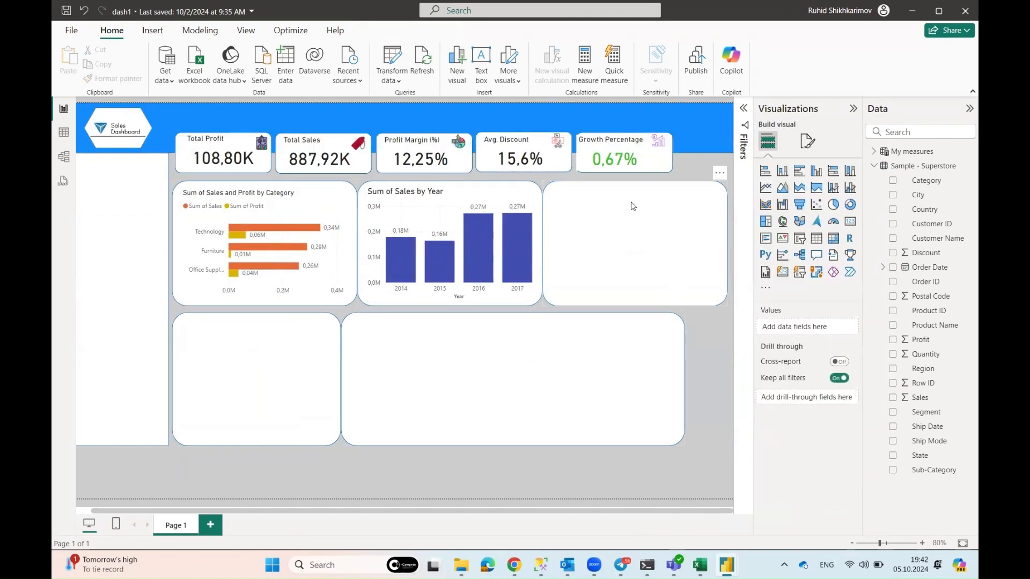
drag(676, 166, 708, 165)
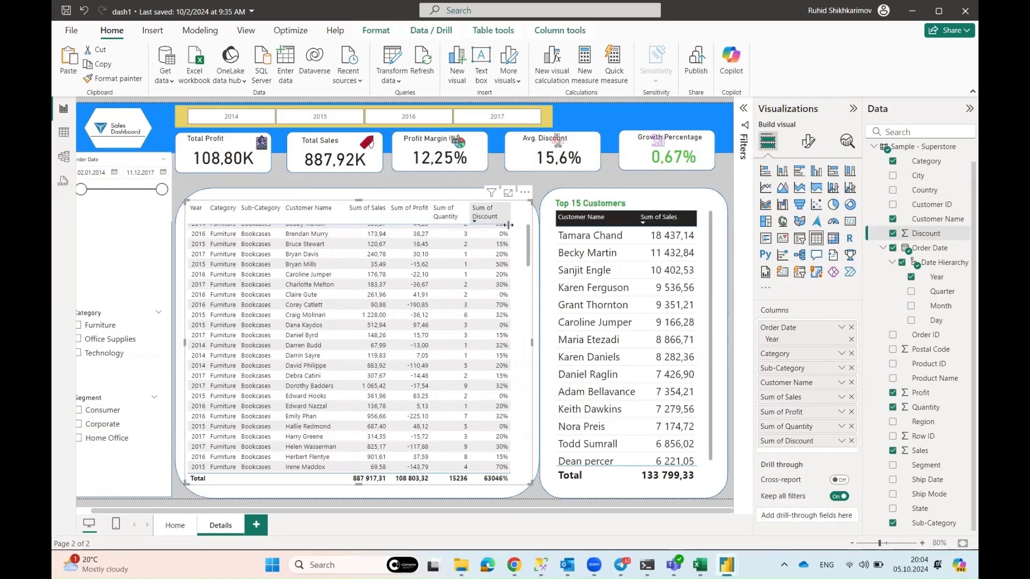
Turn off the total values in the Details page's transaction table and sort its rows by Sum of Profit
click(808, 141)
click(778, 323)
click(842, 352)
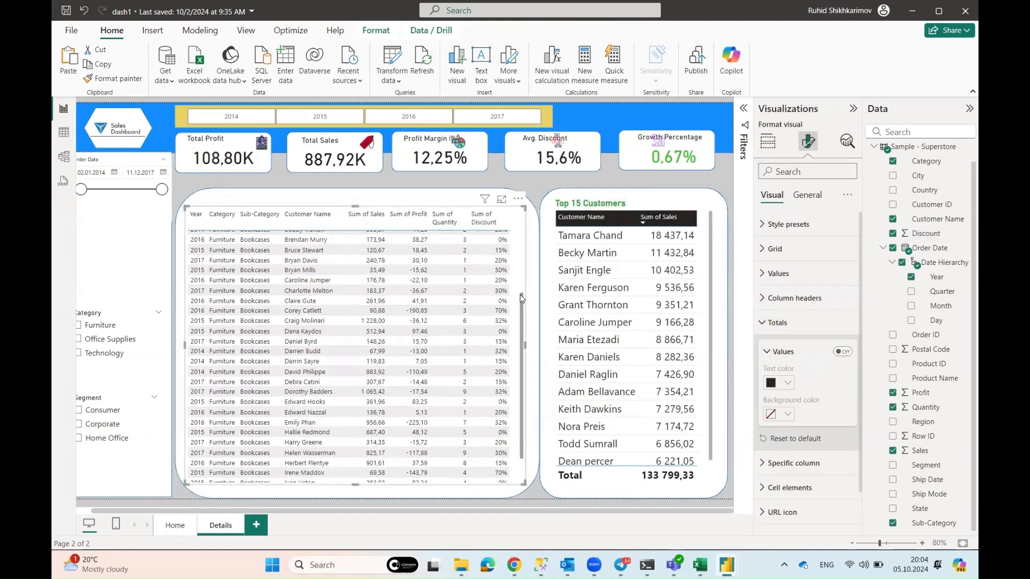
click(409, 214)
click(537, 181)
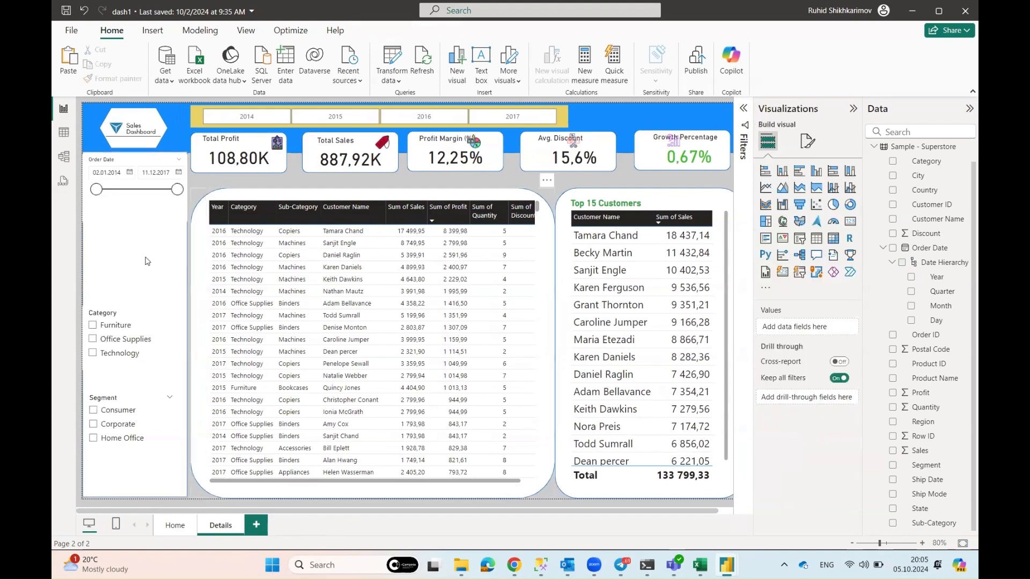
Test drill-through to Details from the Home page's Sum of Sales by Year chart and the Furniture bar of the category chart
click(174, 526)
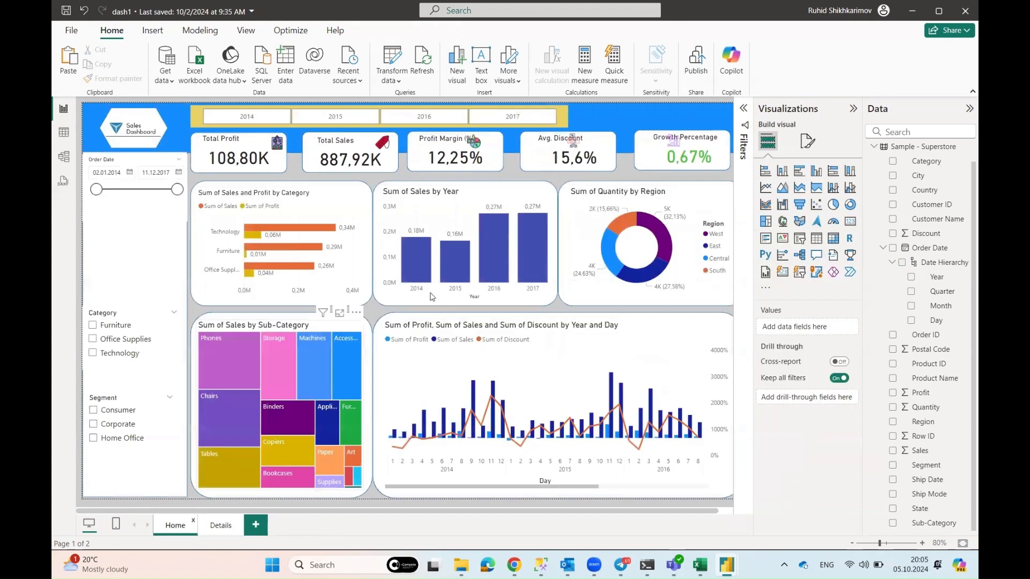
right_click(492, 252)
click(639, 351)
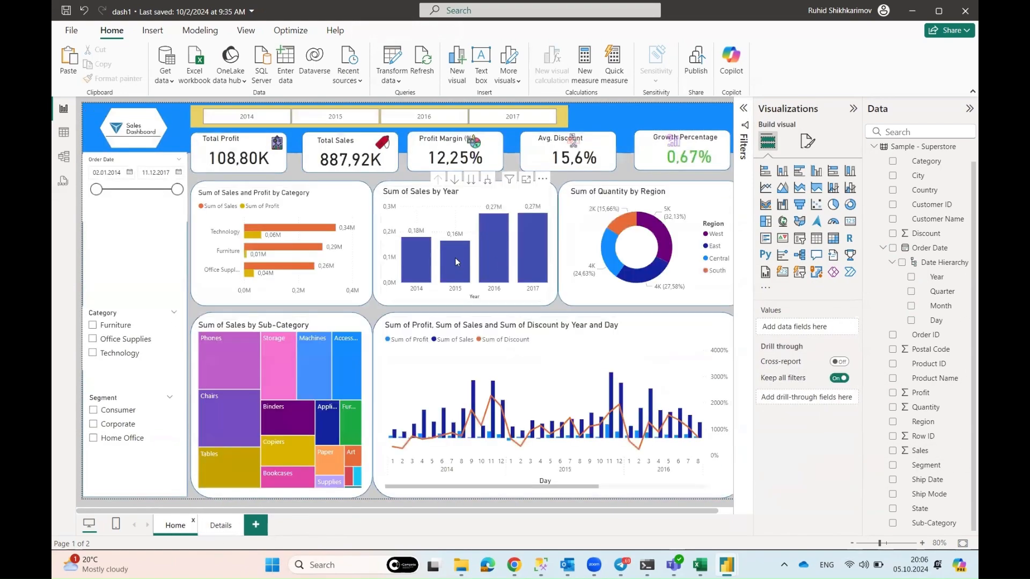
right_click(455, 261)
click(472, 392)
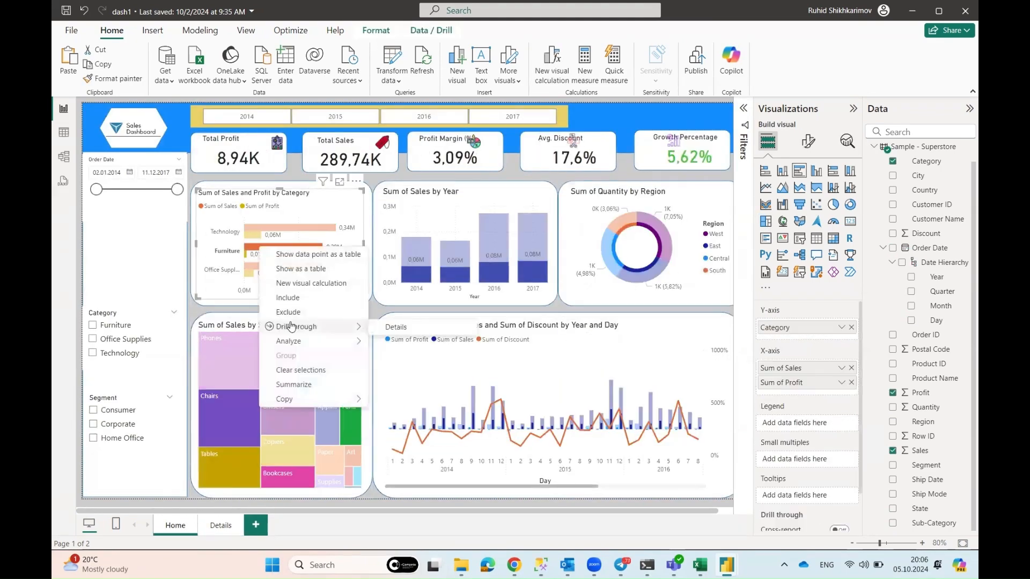
click(375, 326)
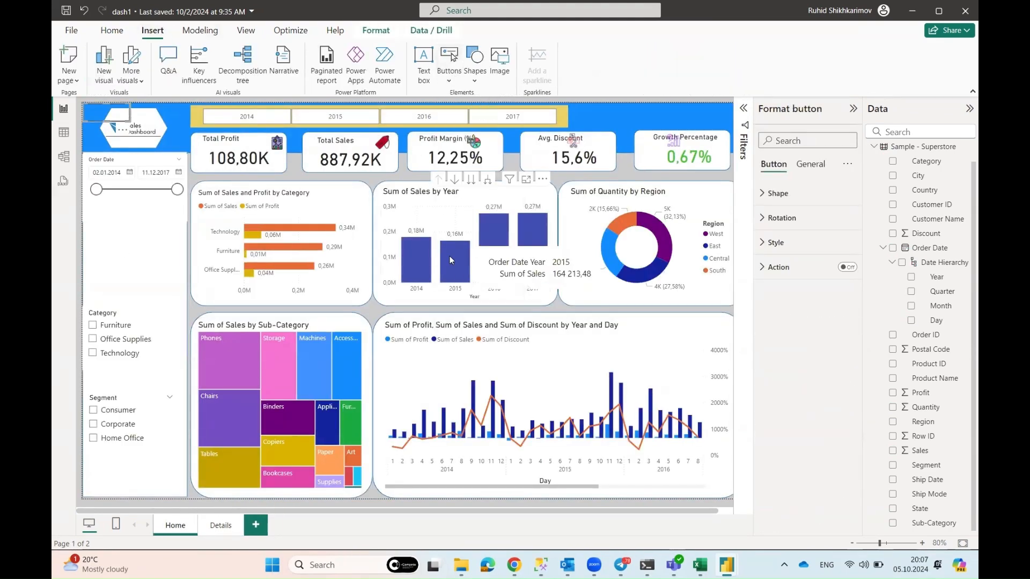
Insert a blank button and place it in the sidebar below the Order Date slicer
click(450, 75)
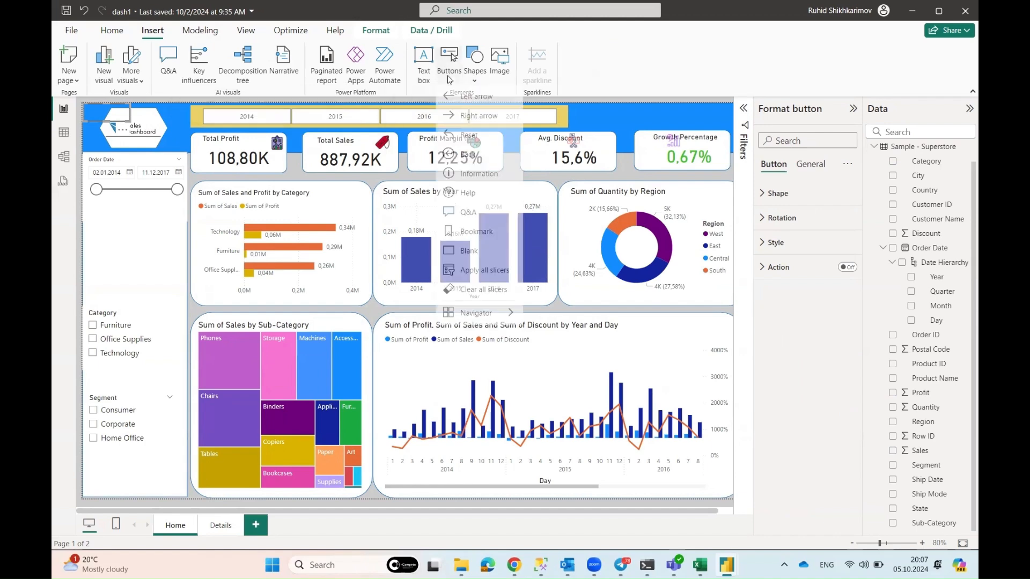
click(468, 251)
mouse_move(152, 219)
mouse_down()
mouse_move(162, 279)
mouse_move(161, 231)
mouse_up()
click(128, 224)
Change the blank button's shape to an oval and look through its style and rotation settings
click(762, 193)
click(825, 254)
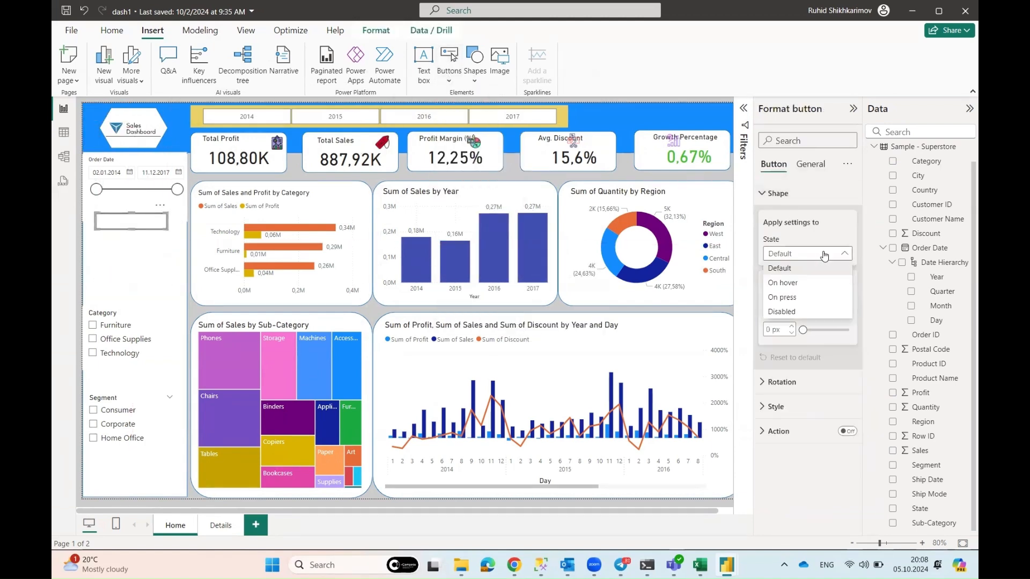
click(825, 254)
click(807, 299)
click(789, 94)
click(762, 193)
click(762, 243)
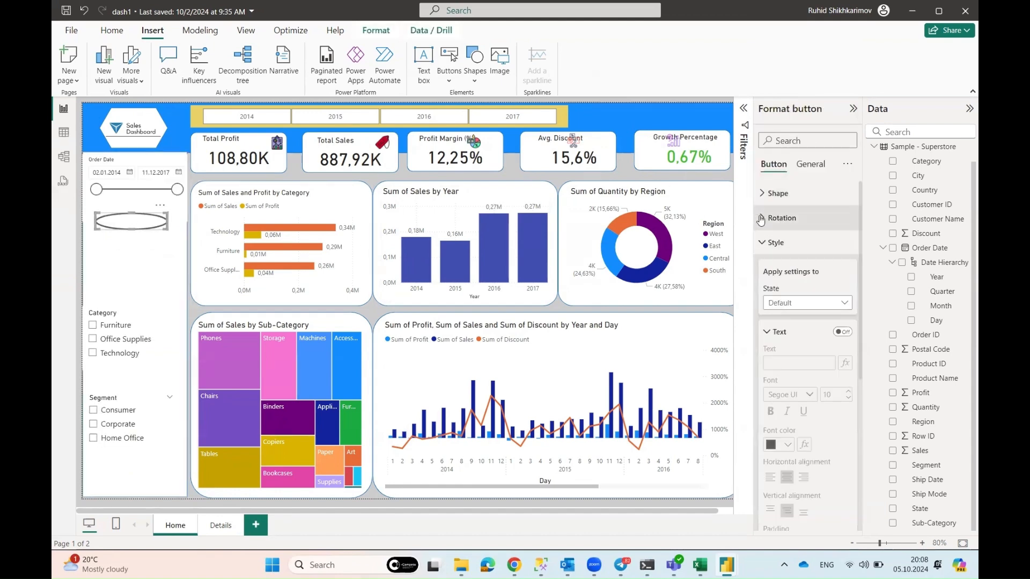
click(761, 218)
click(761, 194)
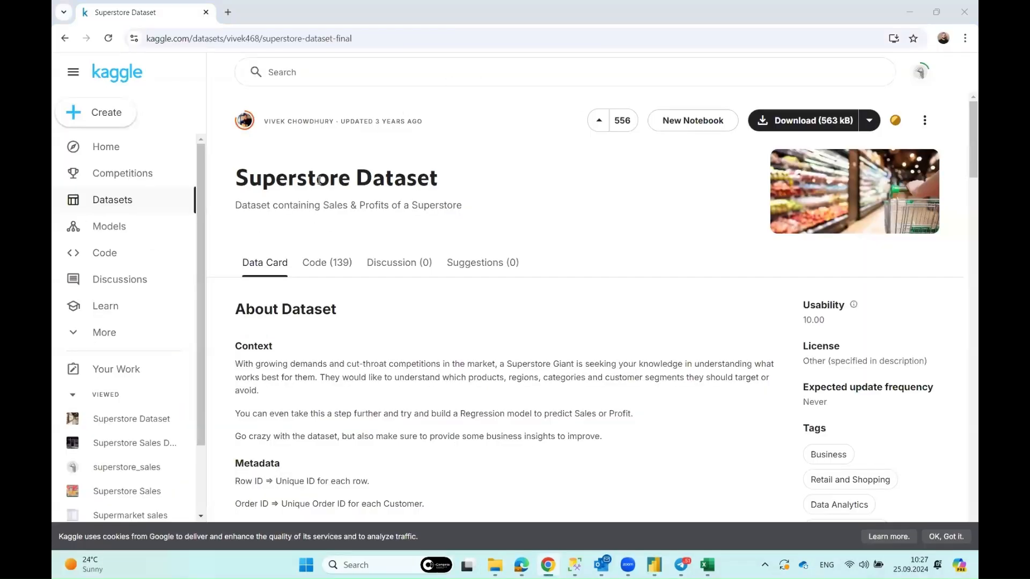
Review the title and web address of Kaggle's Superstore Dataset page and check the account panel
drag(236, 177, 461, 184)
click(460, 184)
key(ctrl+l)
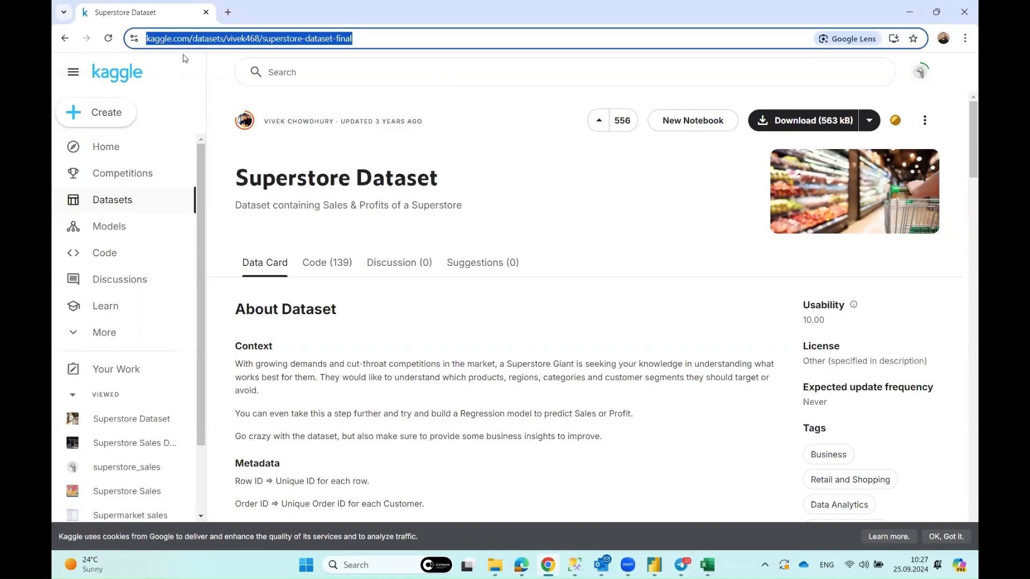
click(481, 215)
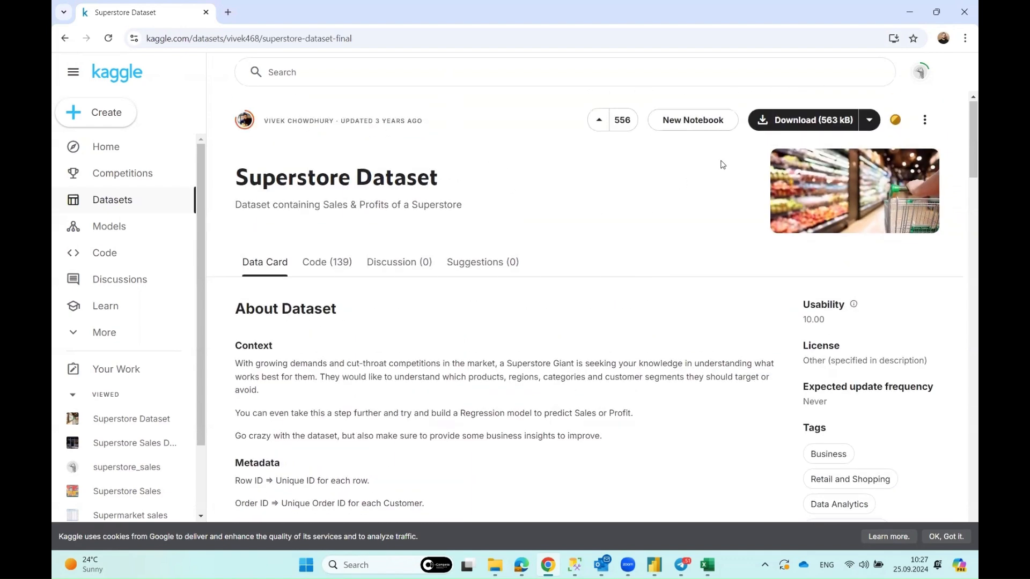
click(920, 71)
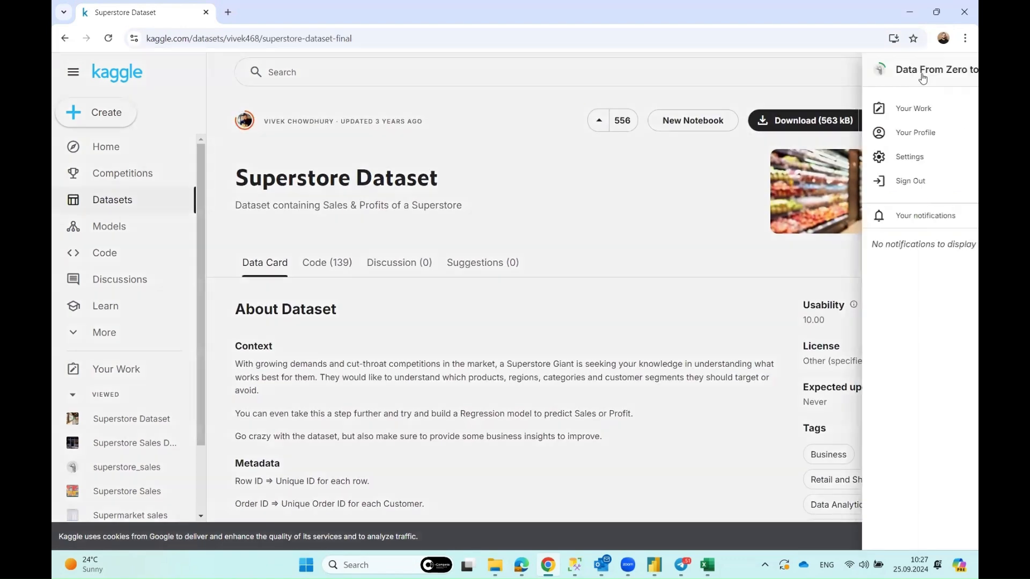
click(962, 70)
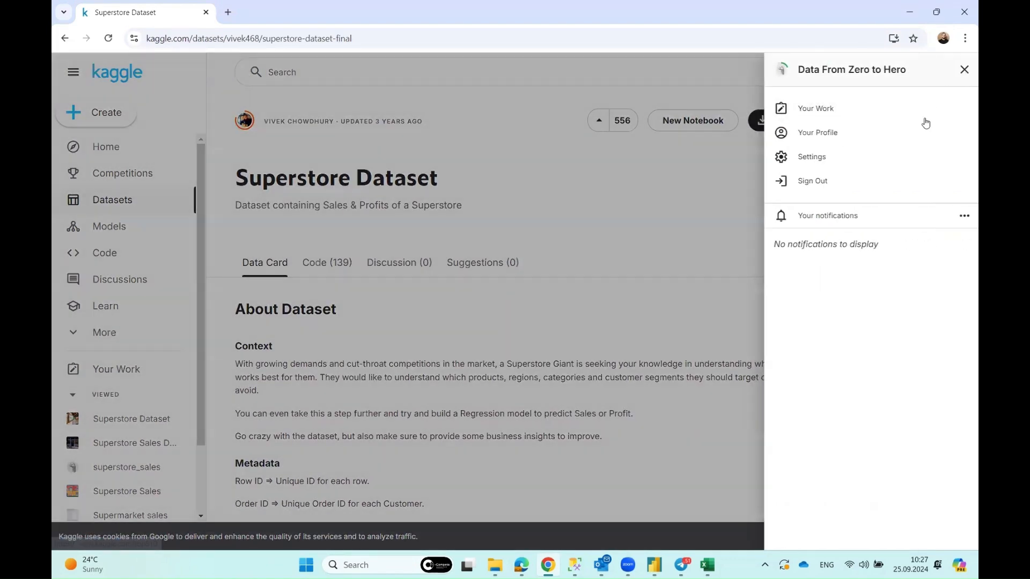
Download the Superstore Dataset archive and check the Sample - Superstore file inside it
click(827, 123)
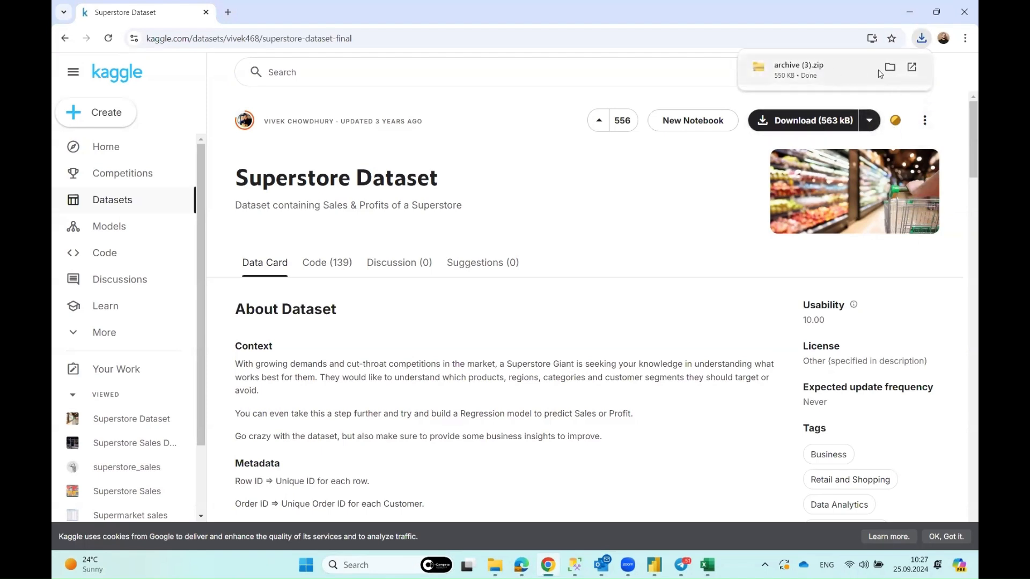
click(912, 70)
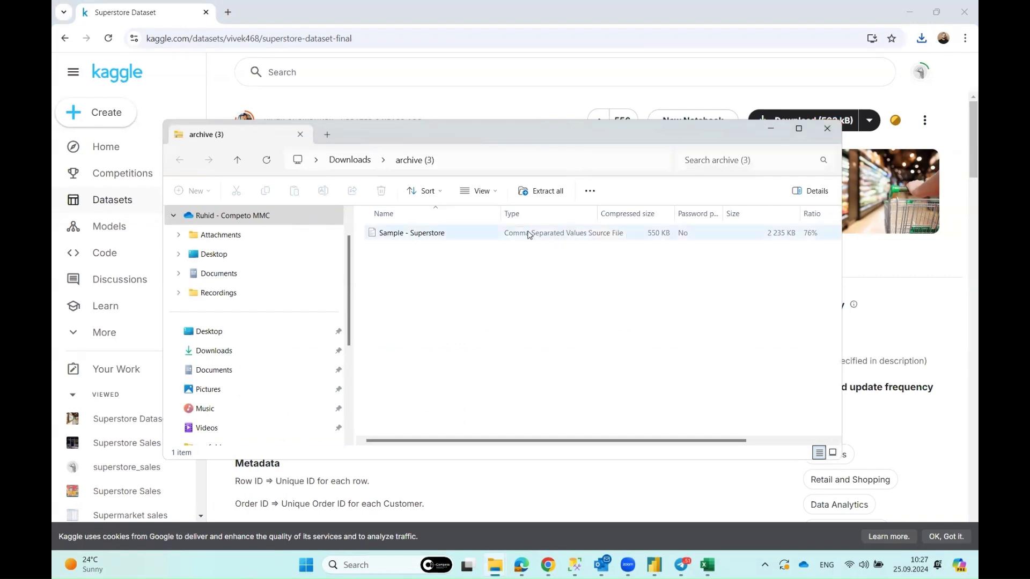
click(558, 236)
click(828, 129)
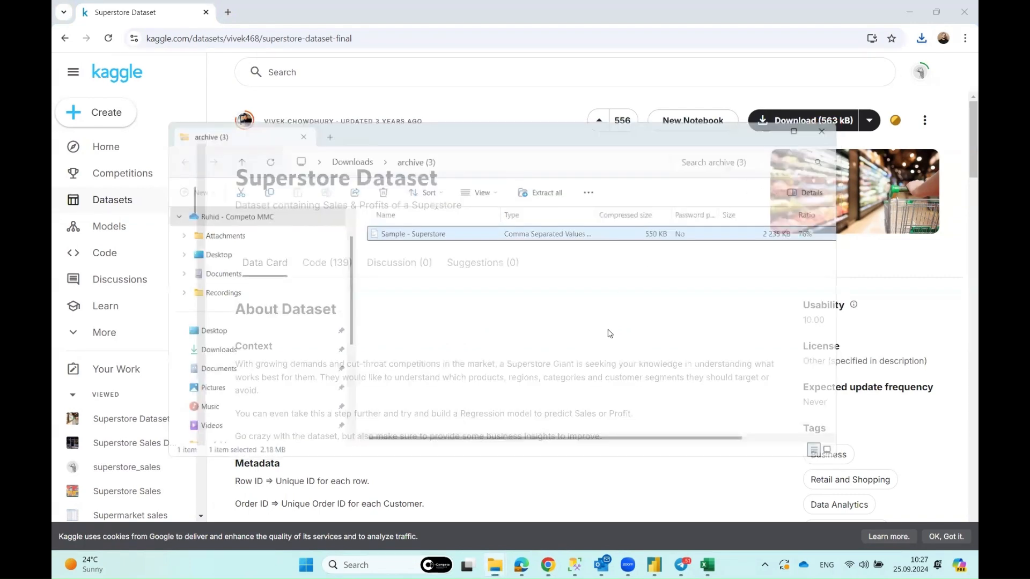
Open the business project's datasets folder in File Explorer to check the extracted Sample - Superstore file
mouse_move(496, 568)
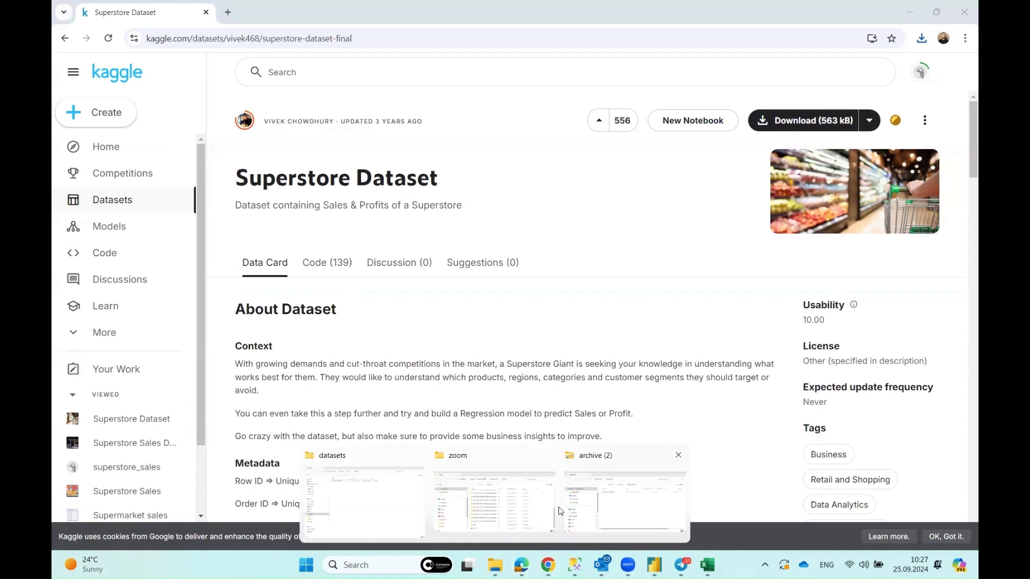
click(386, 500)
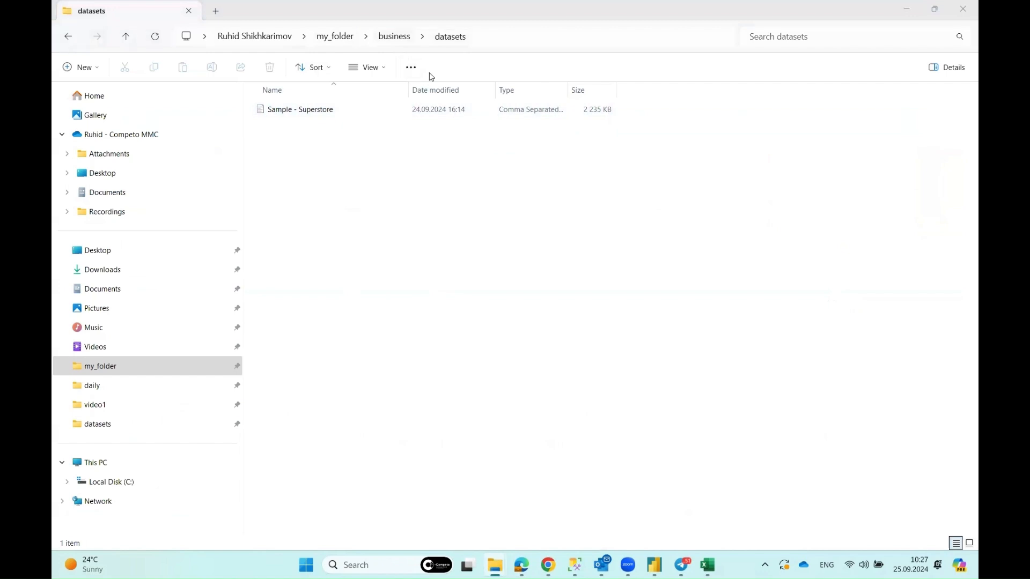
key(alt+Up)
double_click(294, 132)
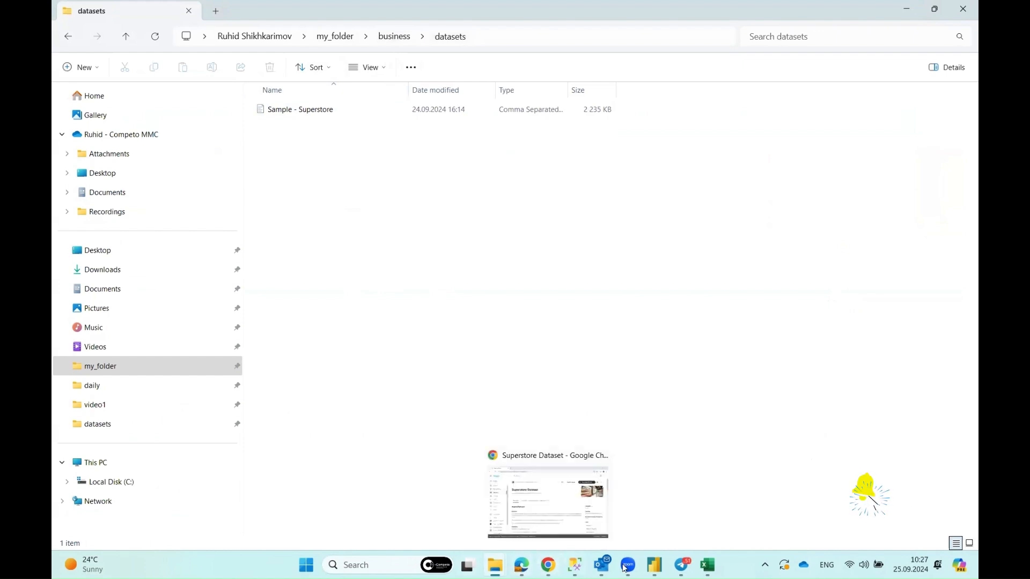
Switch to Power BI and open the Sample - Superstore file as a Text/CSV data source
click(655, 565)
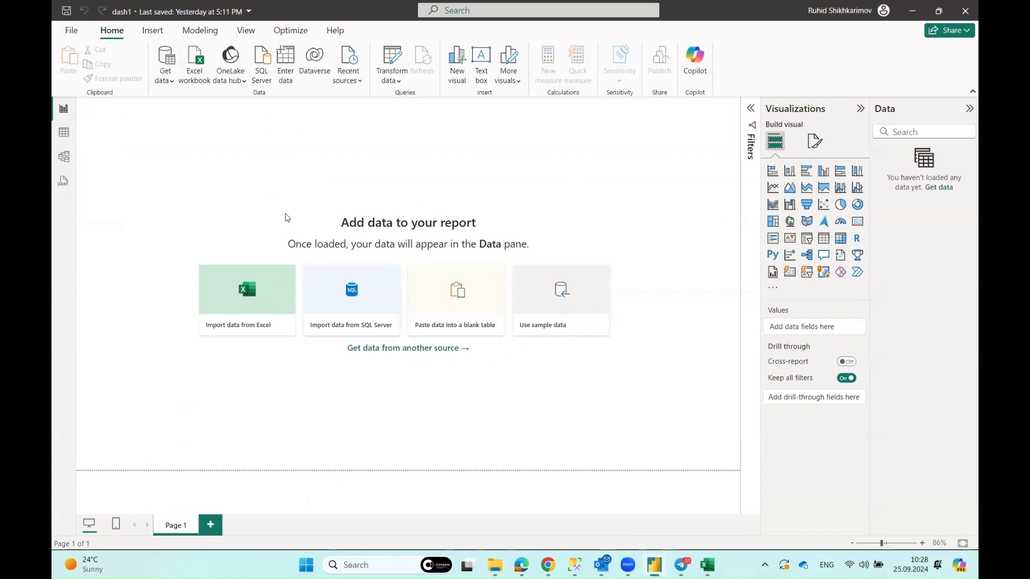
click(171, 77)
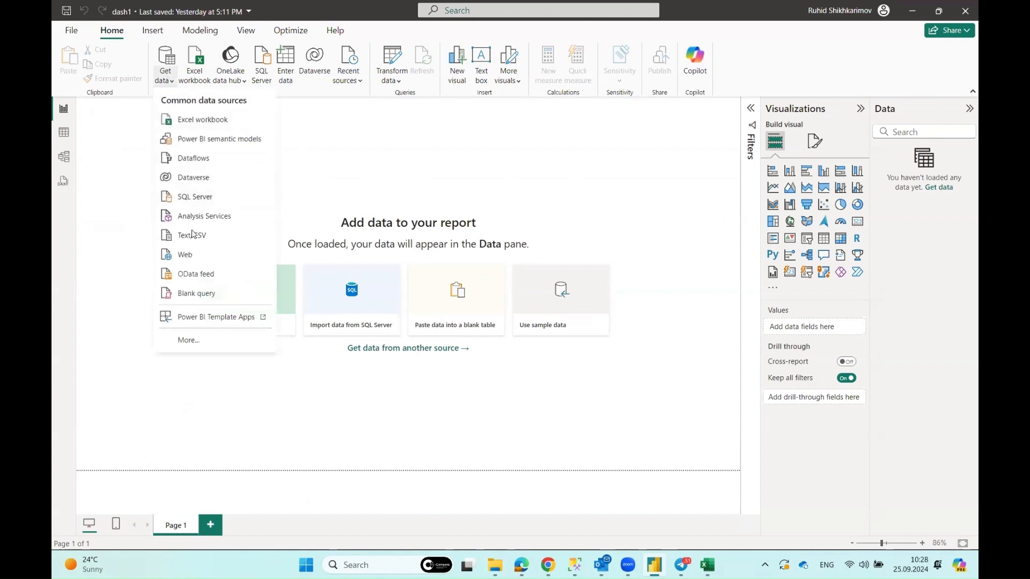
click(214, 240)
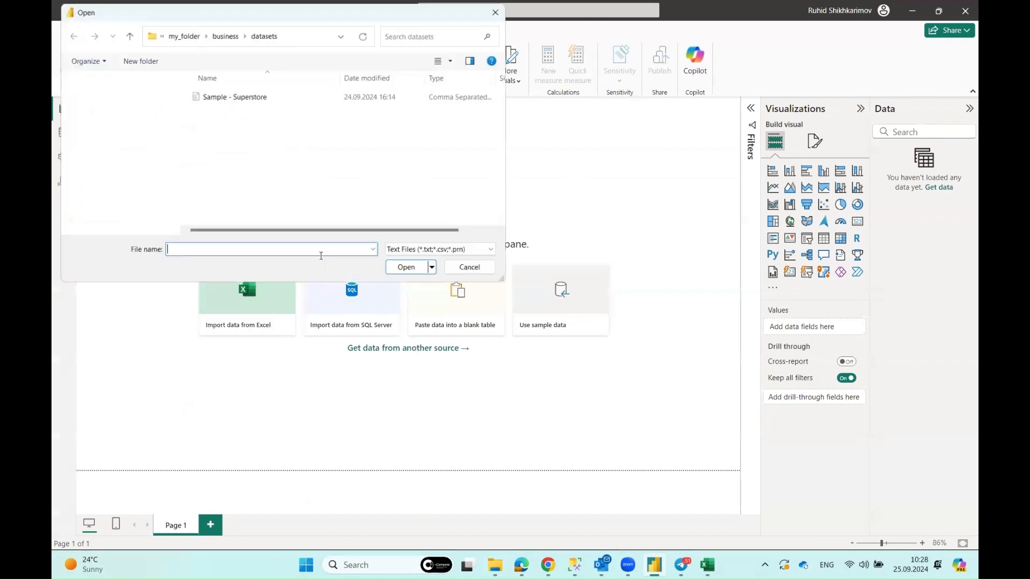
click(257, 98)
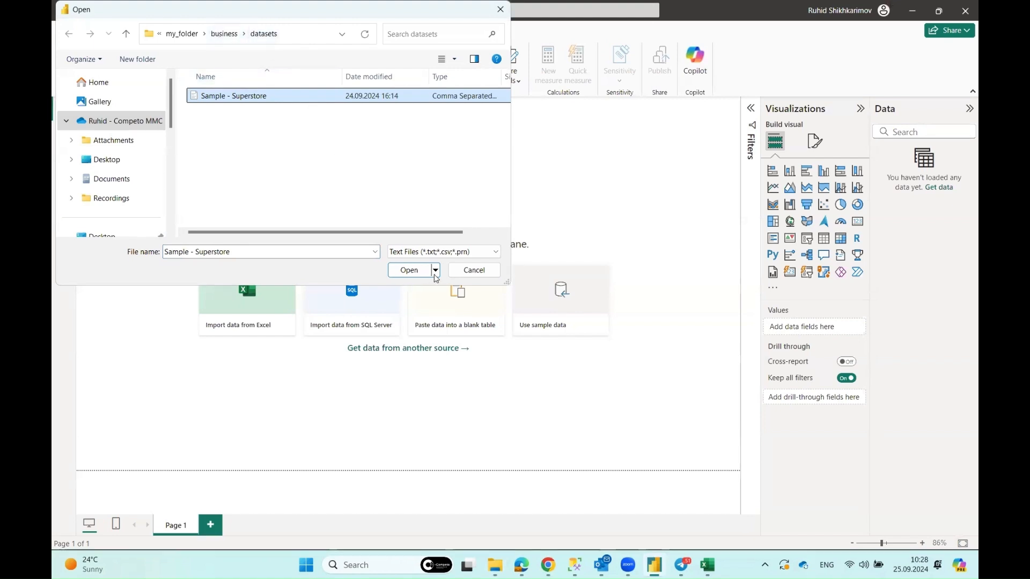
click(409, 273)
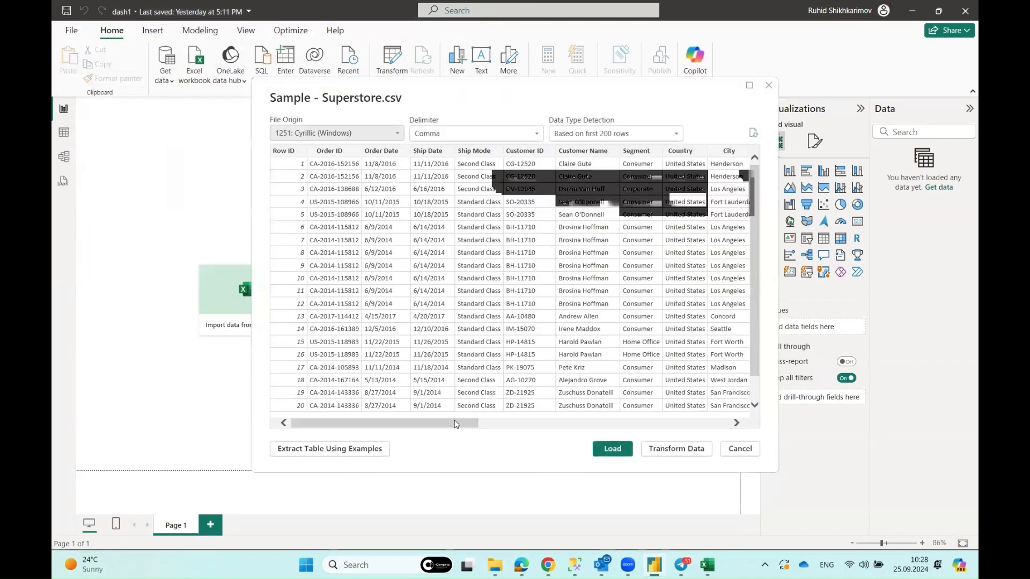
Check the CSV preview's remaining columns, data type detection and delimiter options, and load the table into the report
drag(665, 433, 798, 442)
click(625, 130)
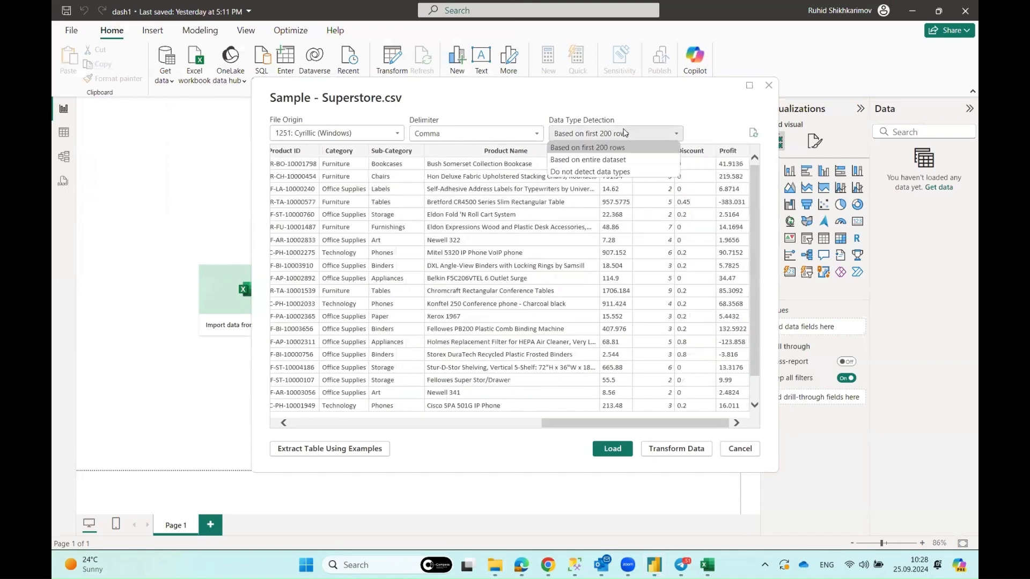
click(594, 133)
click(511, 134)
click(510, 135)
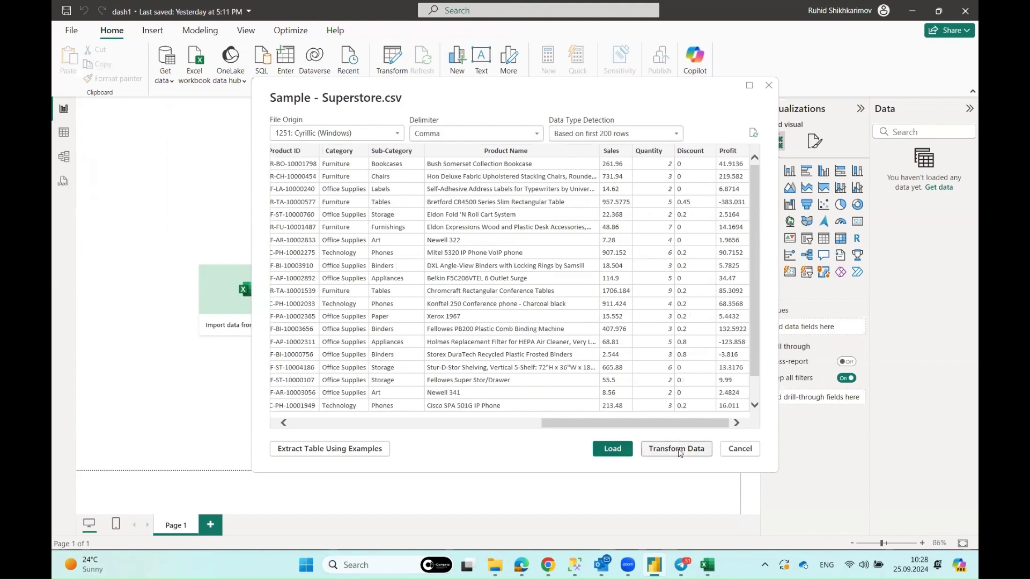
click(629, 451)
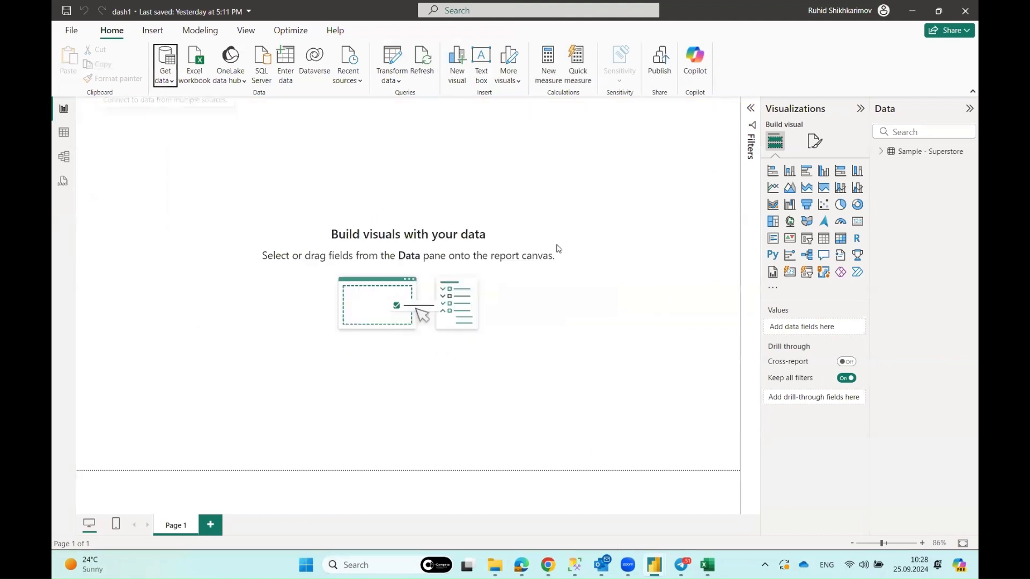
Check the list of fields in the Sample - Superstore table, then collapse and select the table
click(882, 153)
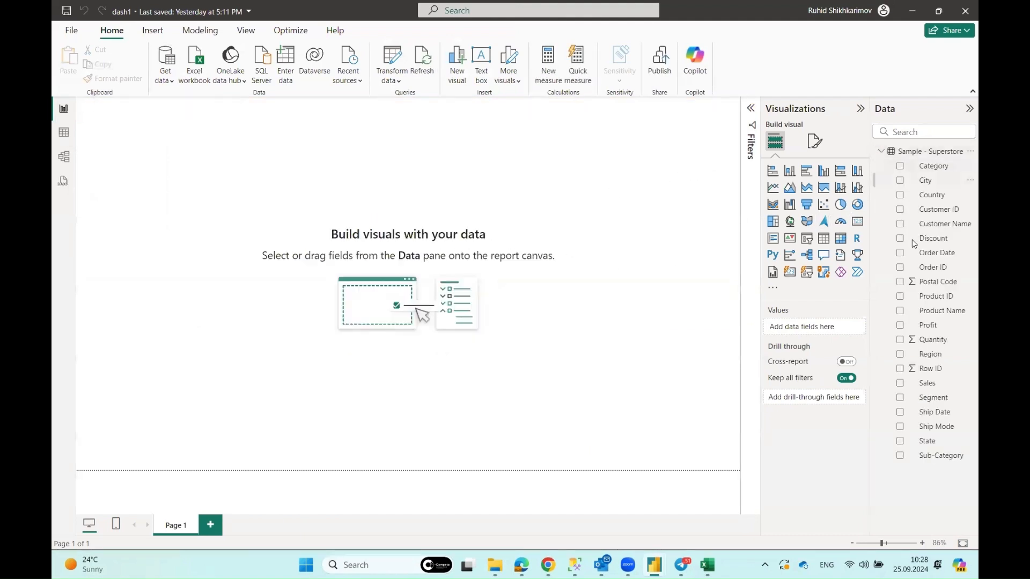
click(882, 152)
click(918, 155)
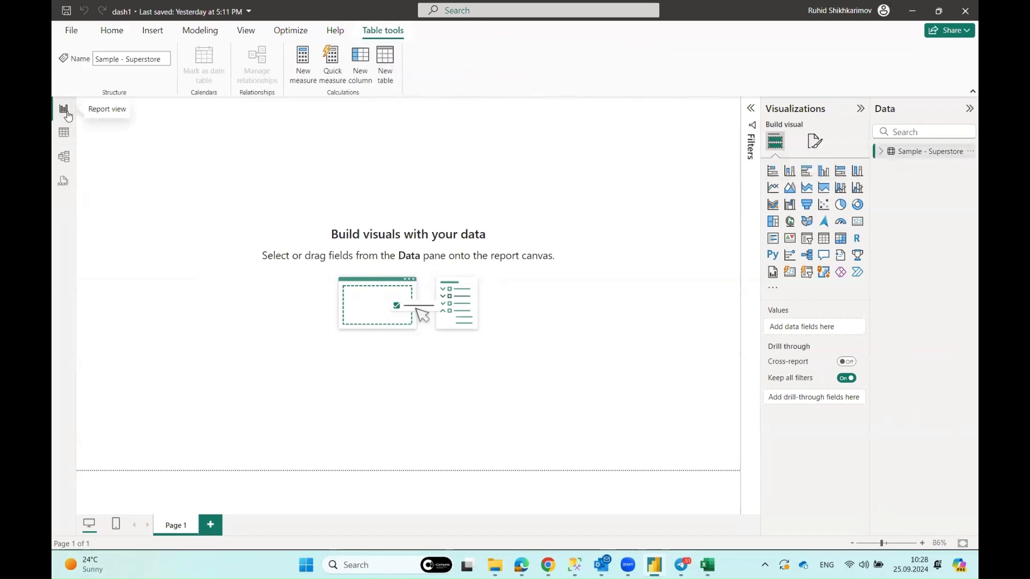
Examine the Sample - Superstore rows in the table view, including the Discount and Order ID columns
click(63, 135)
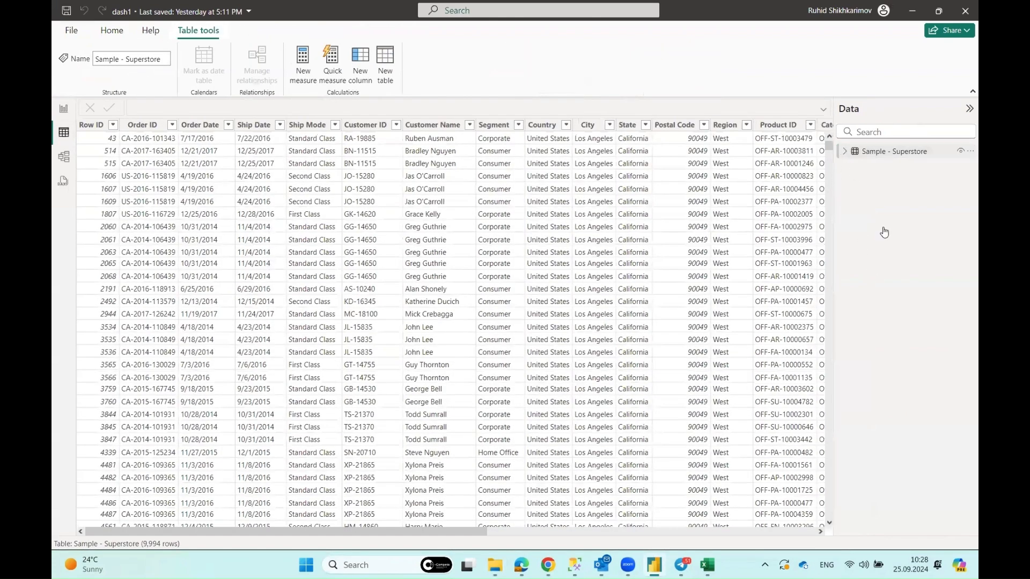
click(892, 152)
click(904, 237)
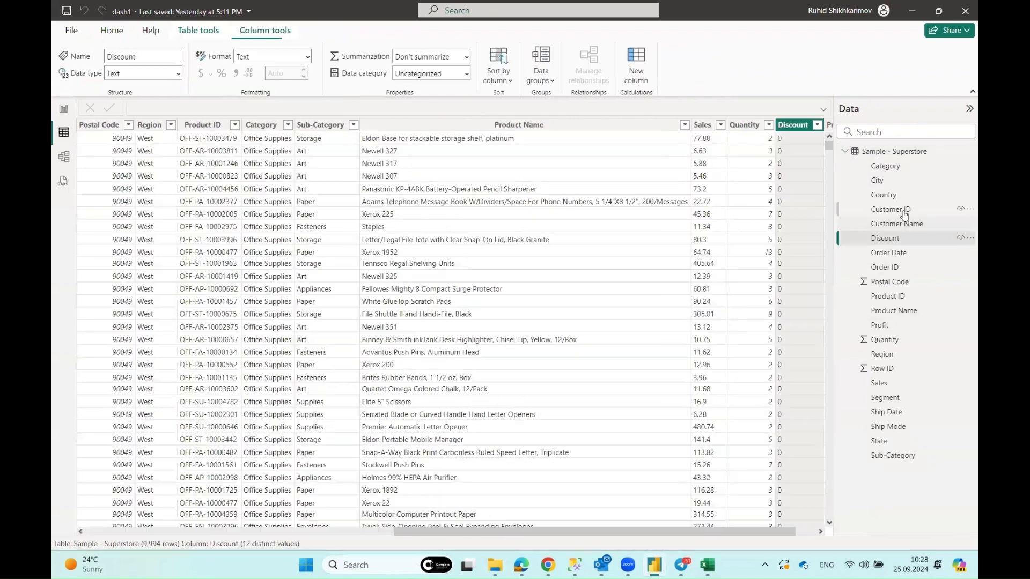
key(Down)
key(Down)
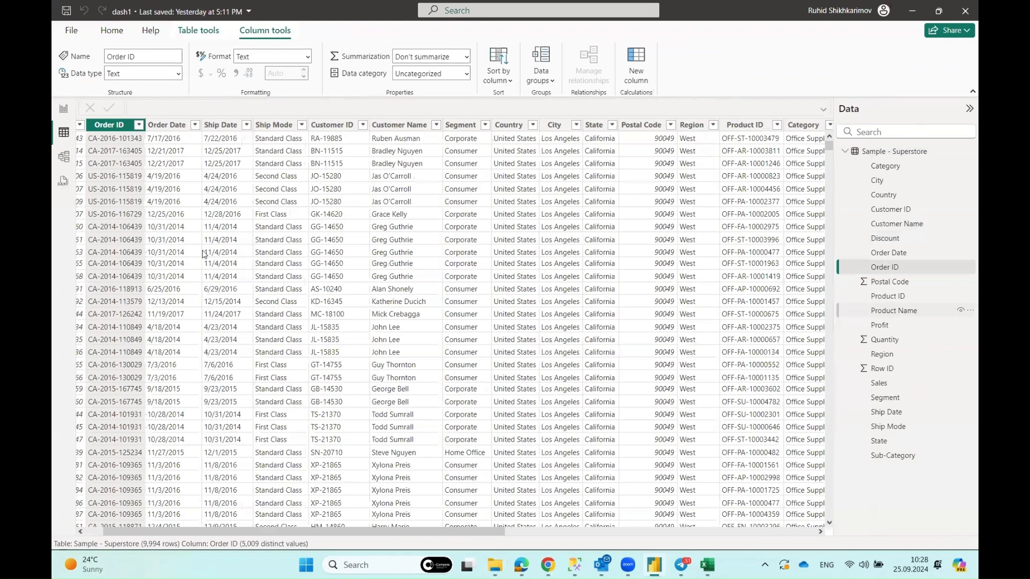
Enlarge the Sample - Superstore card in the model view to show more fields, and collapse the model properties
click(63, 157)
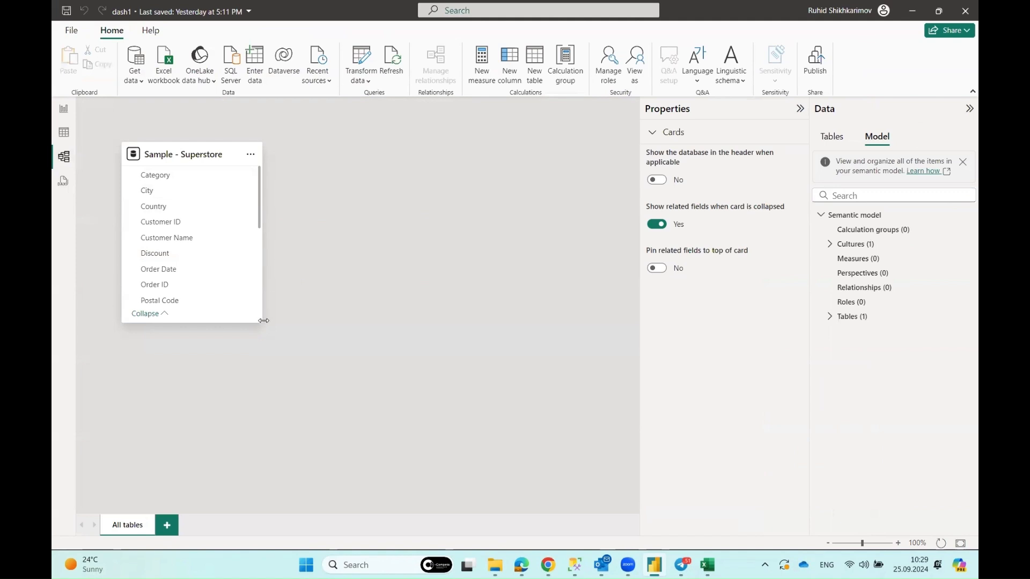
drag(263, 321, 280, 377)
scroll(253, 310, down, 3)
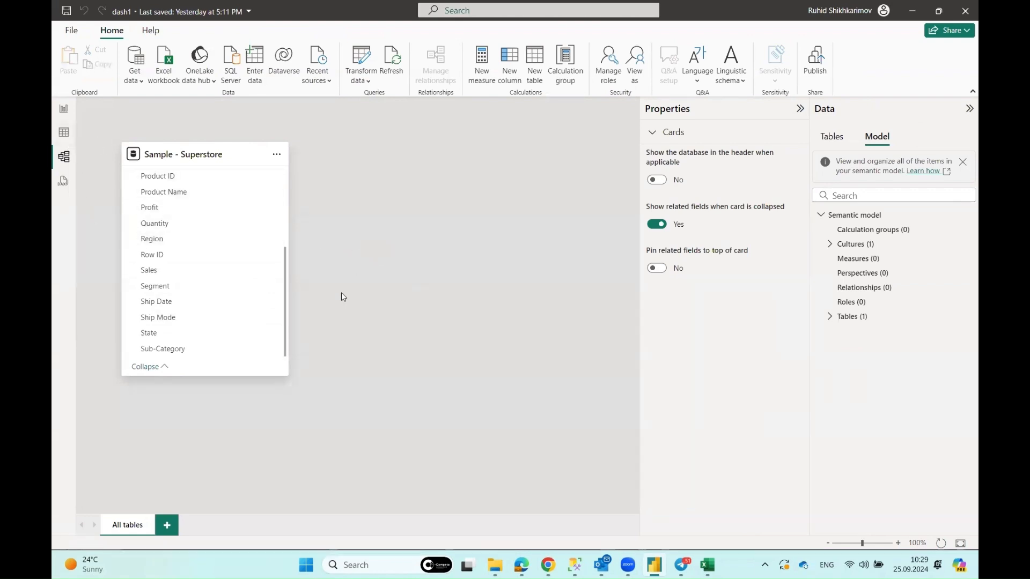
click(800, 110)
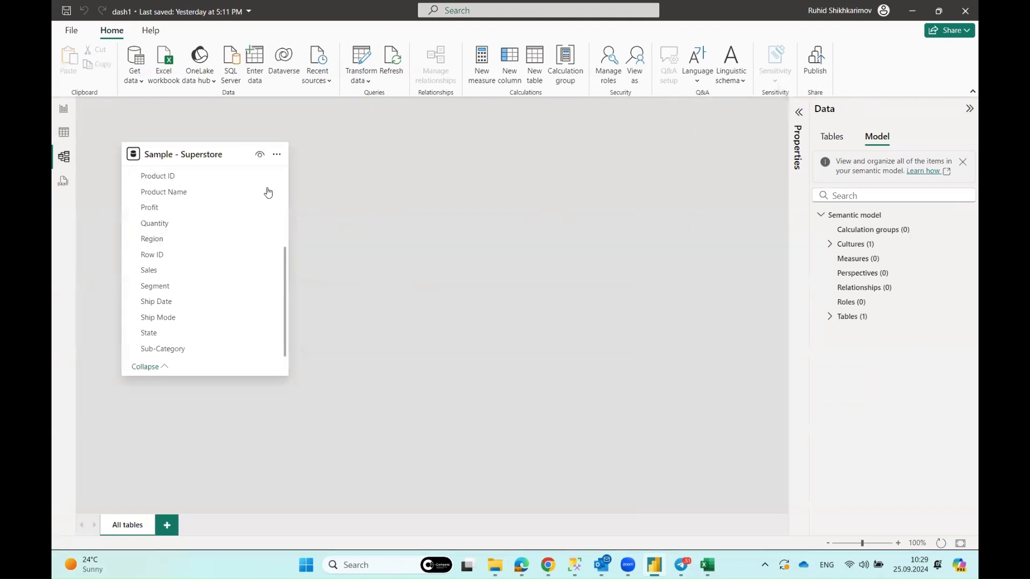
Return to the report view, open the table in the Power Query editor and bring the Sales to Profit columns into view
click(63, 109)
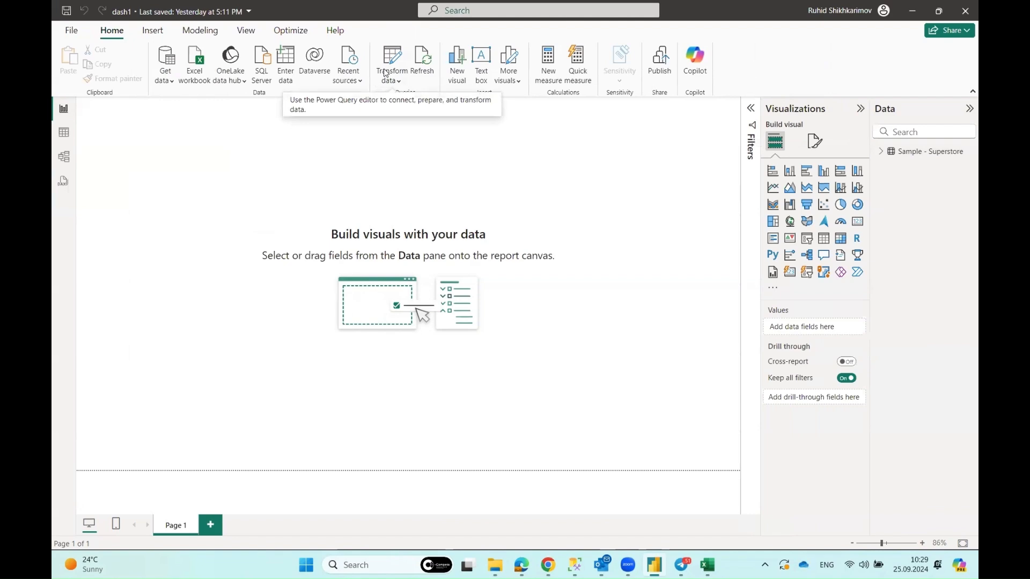
click(386, 73)
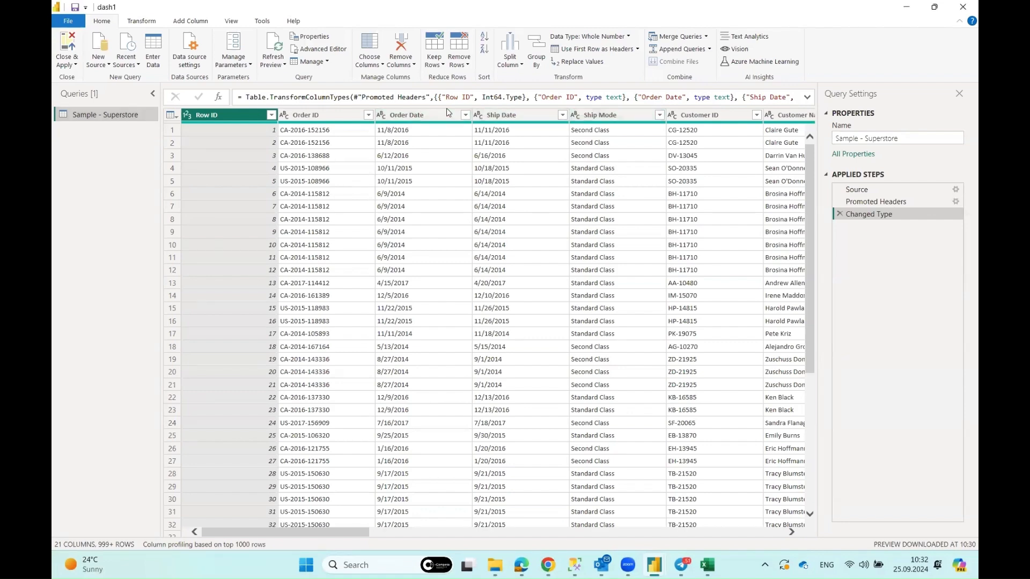
drag(341, 537, 684, 532)
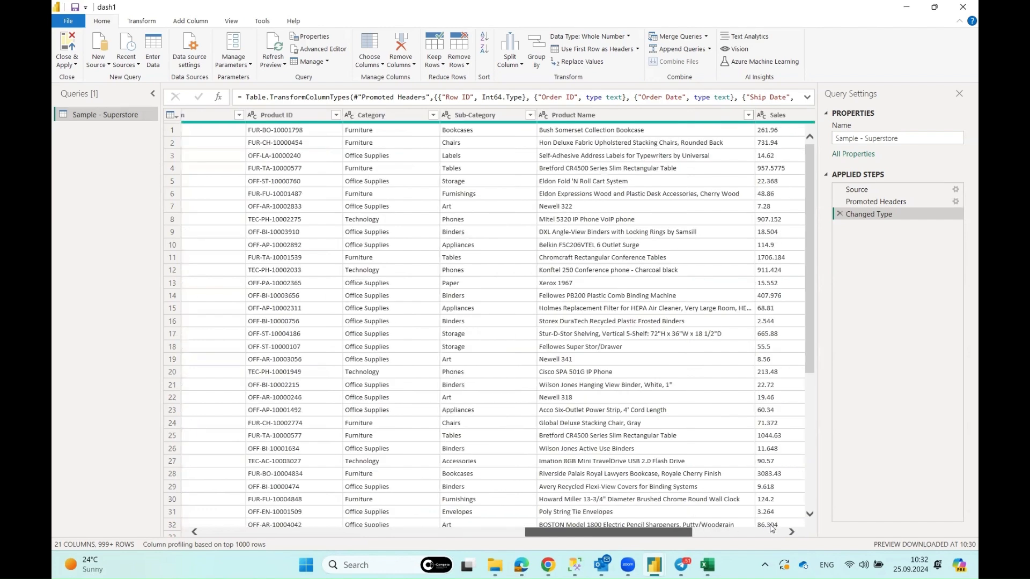
scroll(771, 525, right, 5)
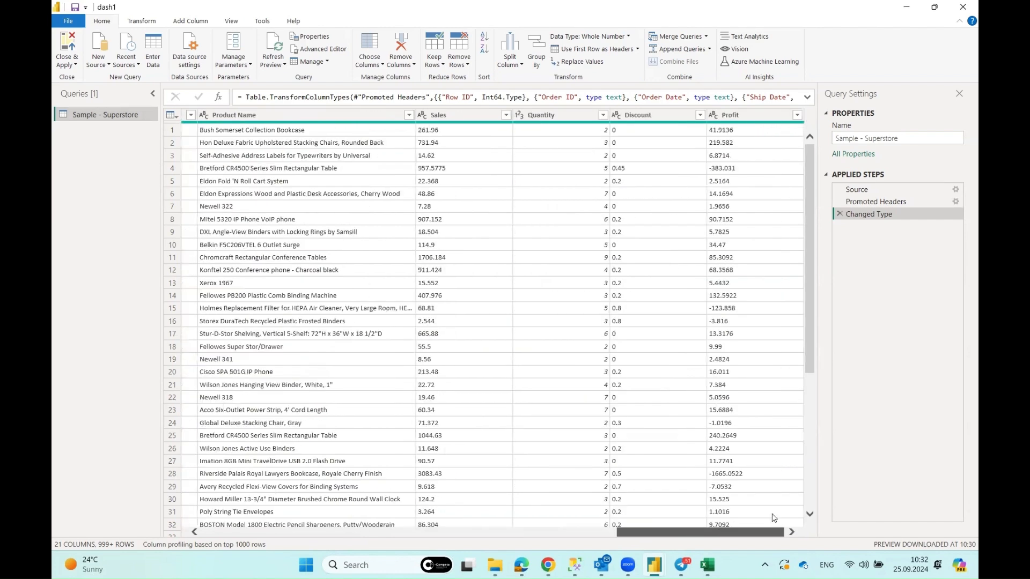
Replace the decimal point "." with a comma "," in the Sales column's values
click(472, 111)
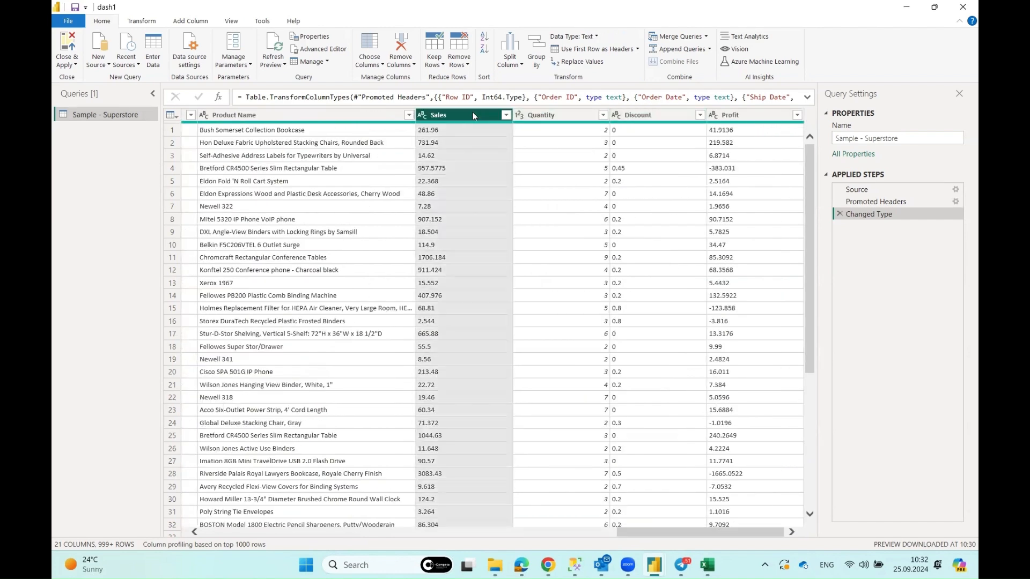
click(583, 63)
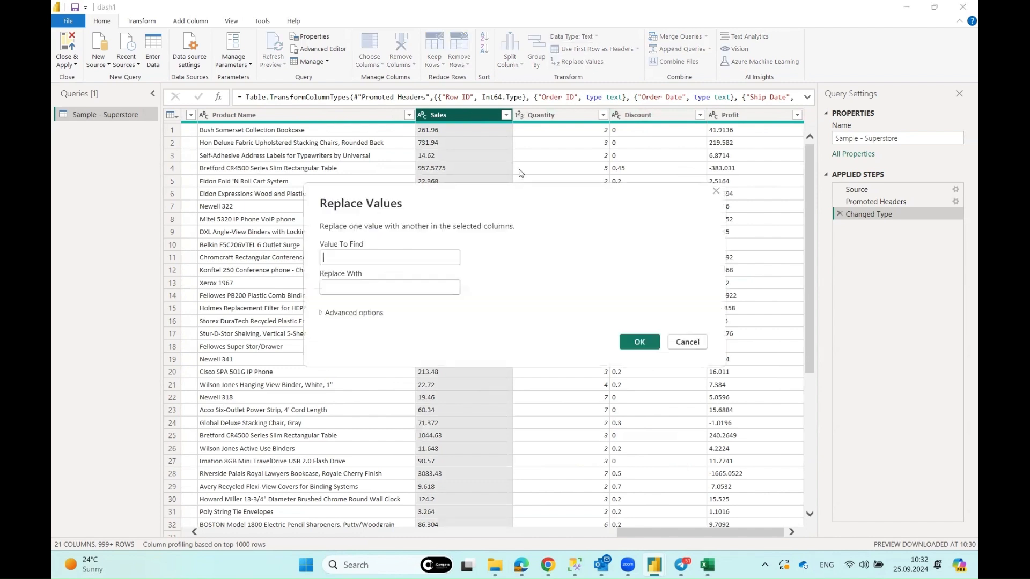
click(358, 261)
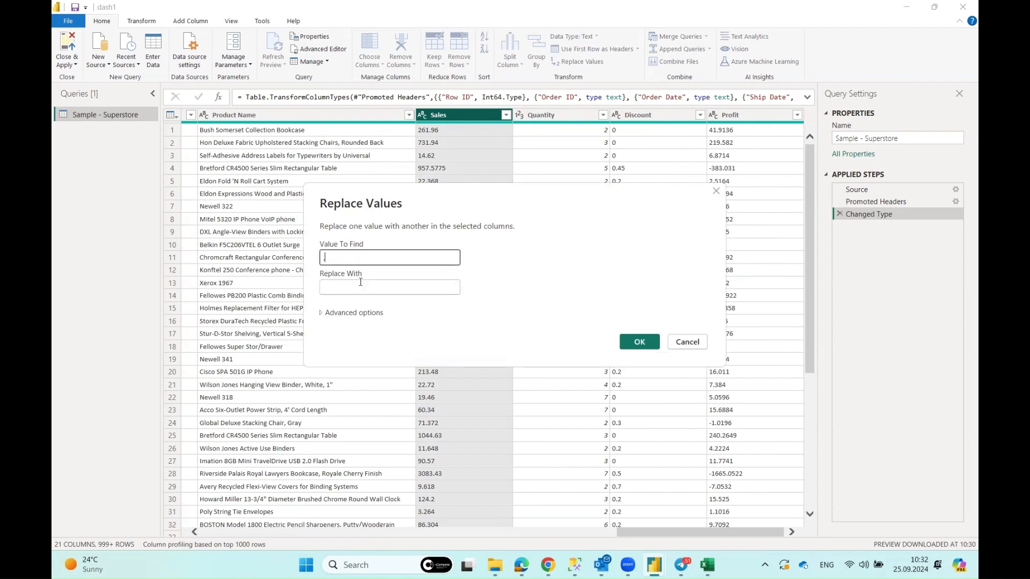
click(353, 285)
text(,)
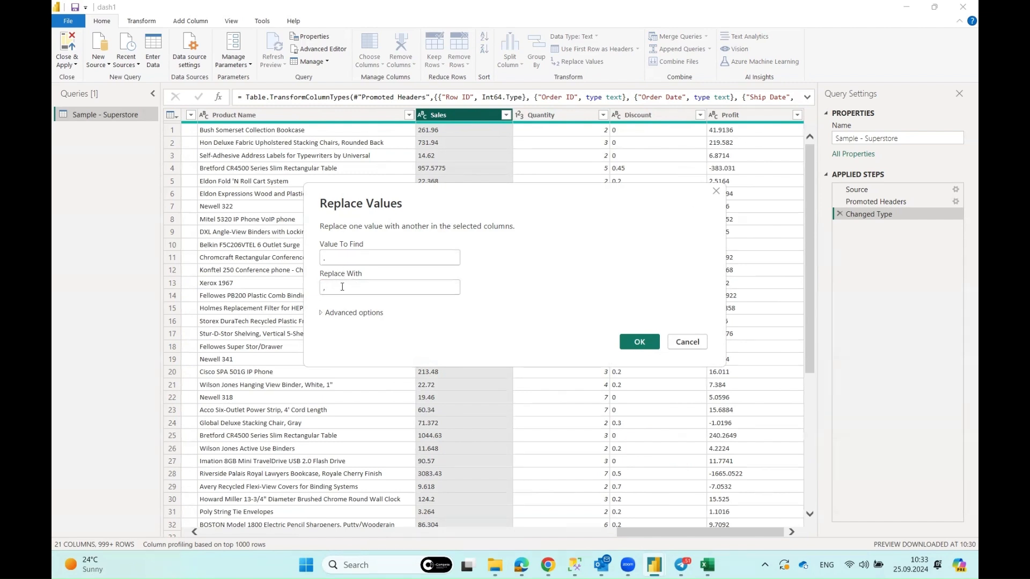
text(,)
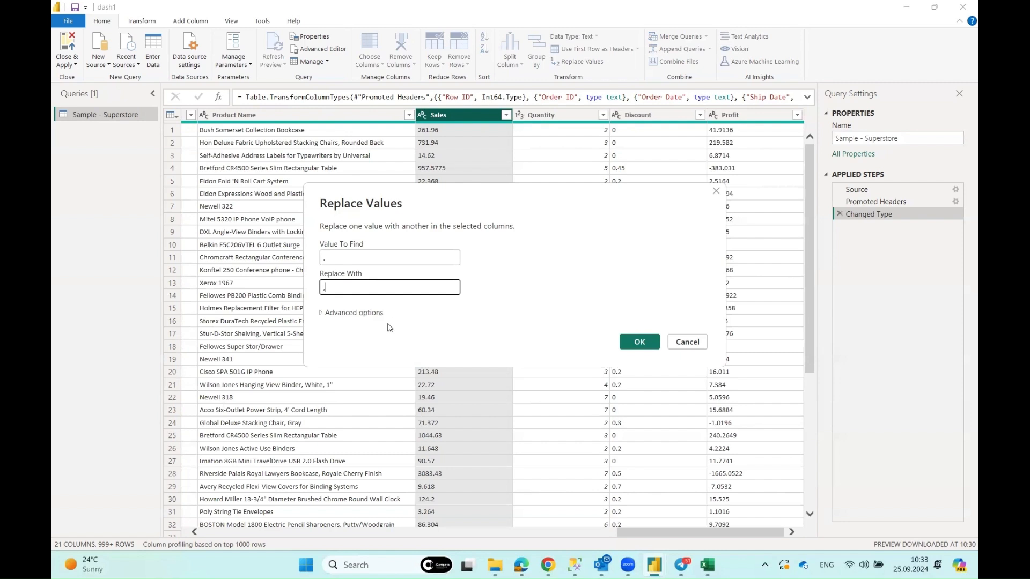
click(636, 343)
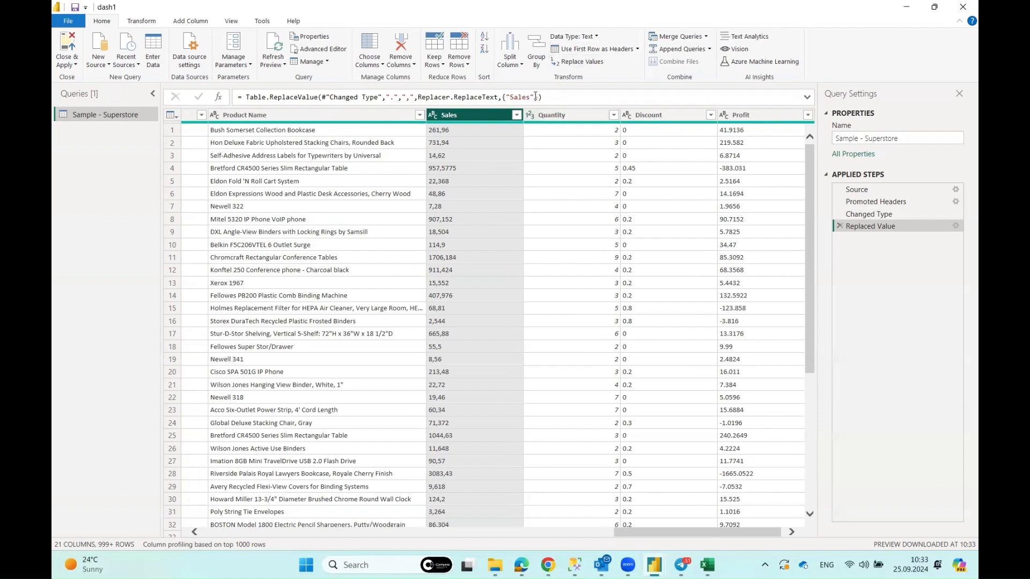
Set the Sales column's data type to Decimal Number and check the data type of the Quantity column
click(587, 39)
click(585, 51)
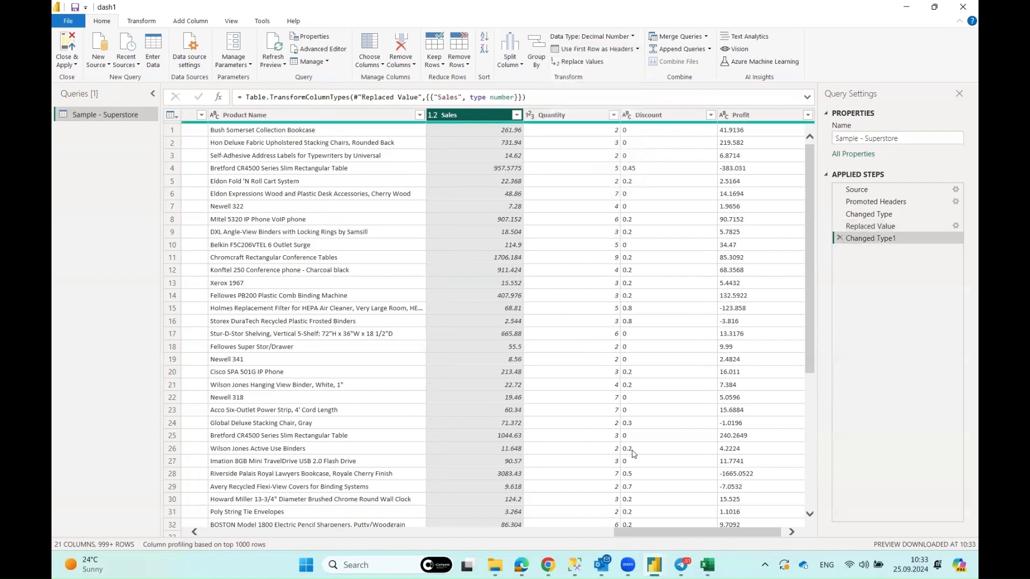
drag(657, 535, 660, 535)
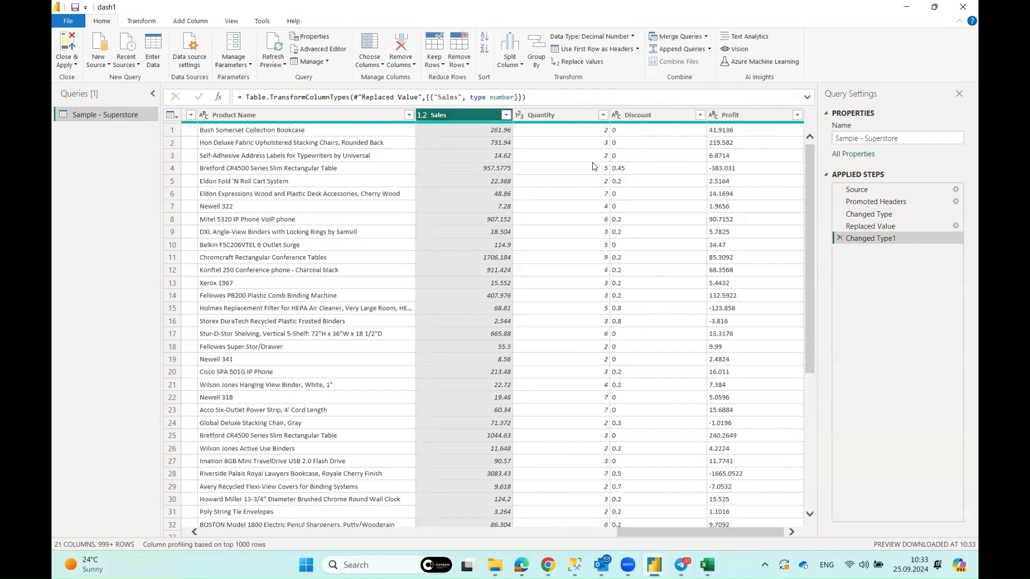
click(592, 167)
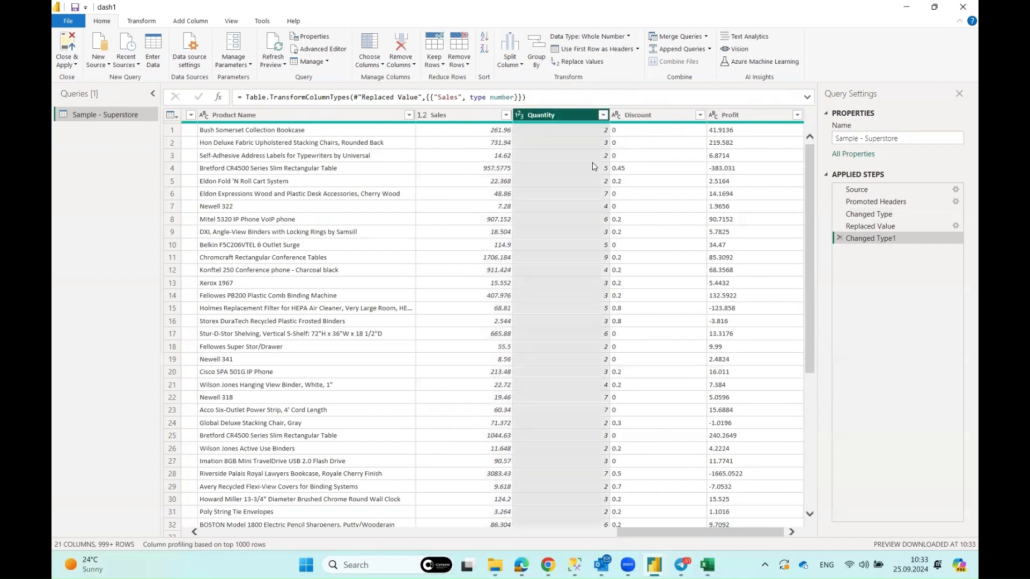
click(594, 38)
click(587, 116)
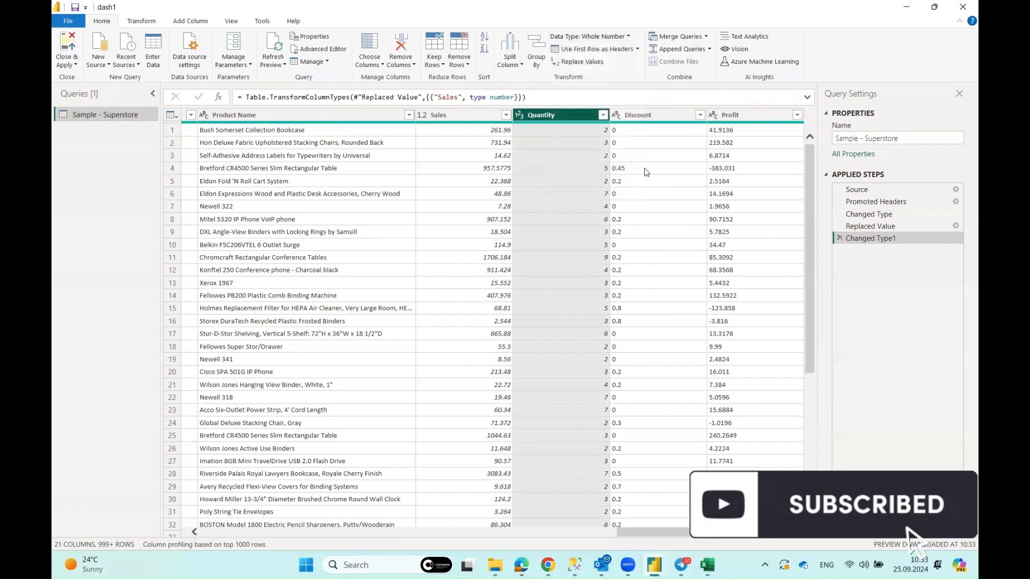
Try the Decimal Number data type on the Discount column, and set it back to Text by replacing the current conversion
click(642, 239)
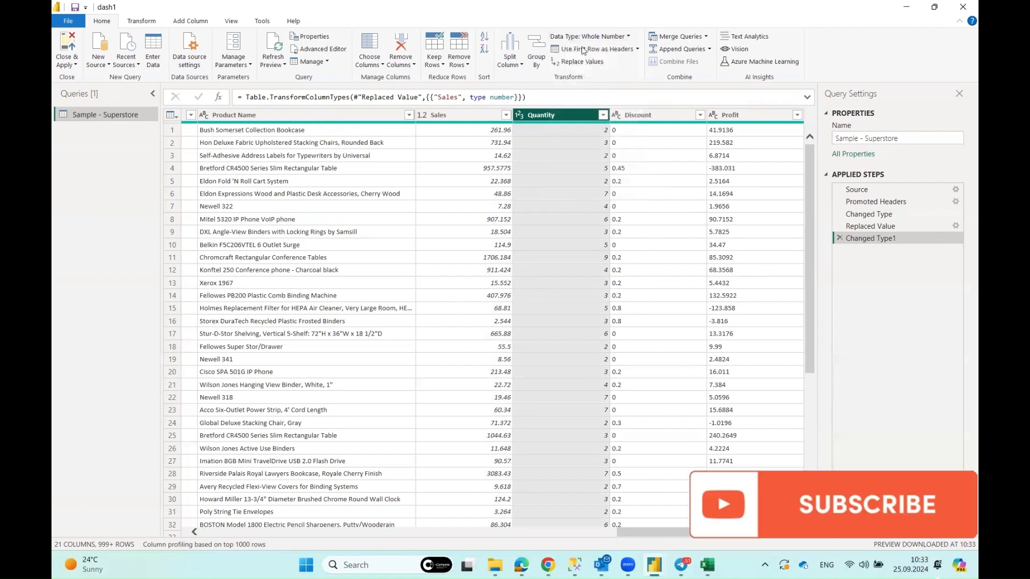
click(591, 37)
click(586, 52)
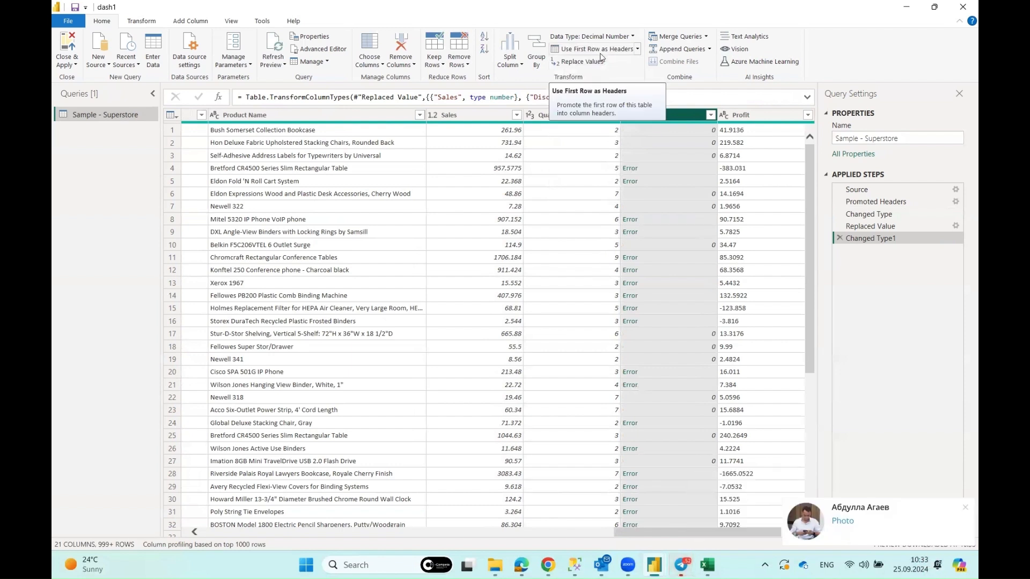
click(600, 36)
click(597, 170)
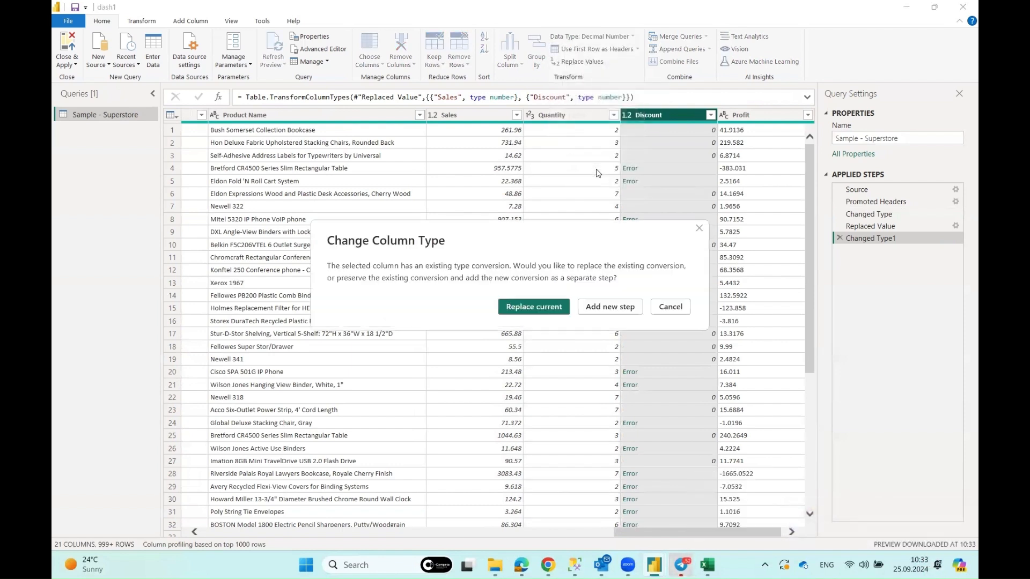
click(563, 315)
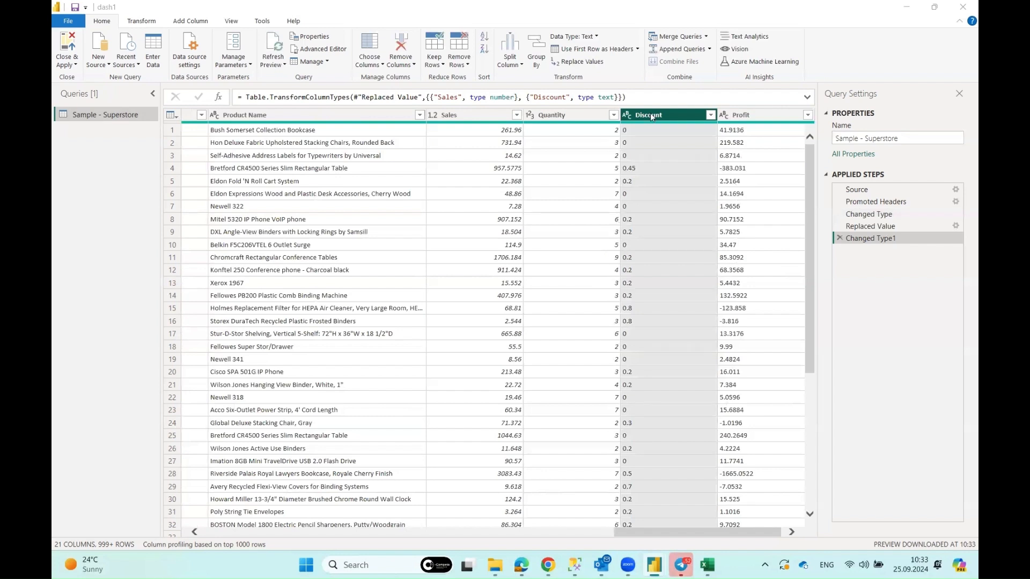
Convert the Discount column to Decimal Number once more and revert it to Text, replacing the existing conversion each time
click(597, 41)
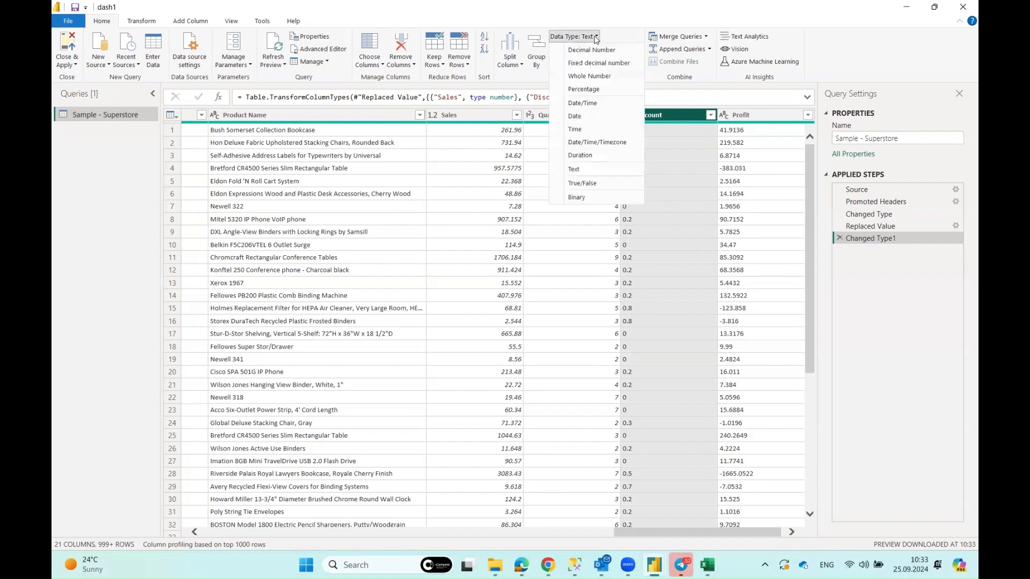
click(588, 38)
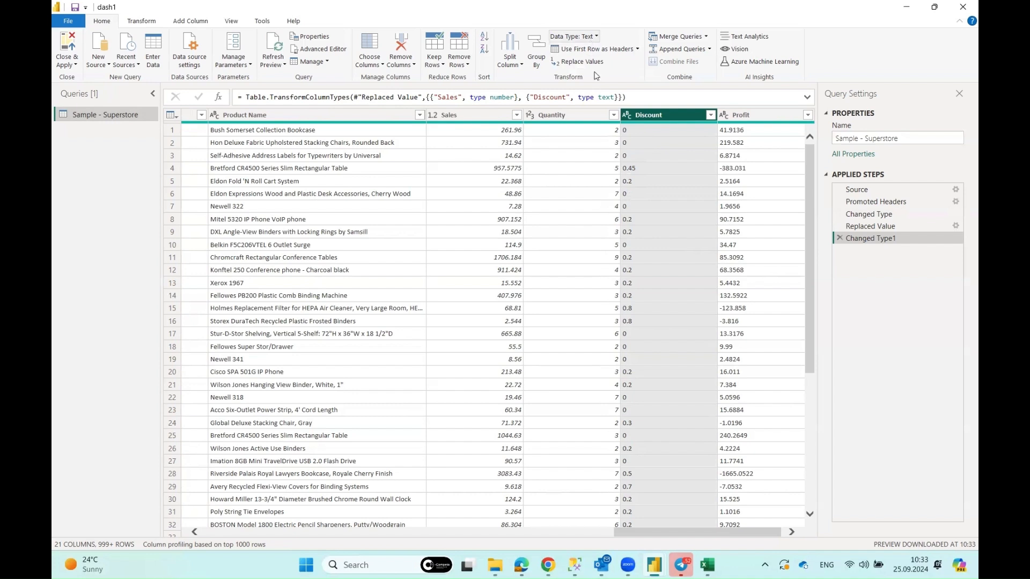
click(574, 36)
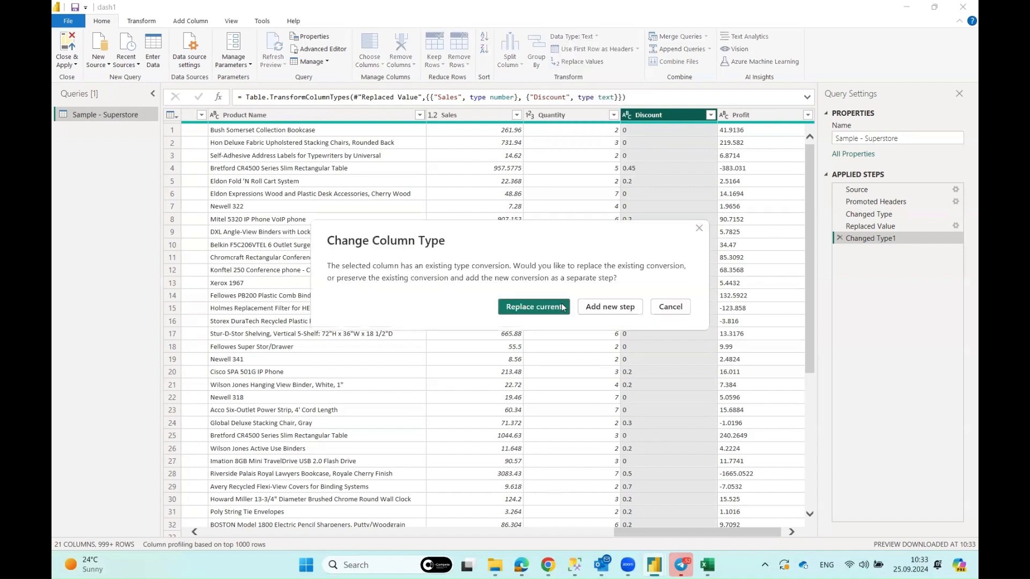
click(534, 307)
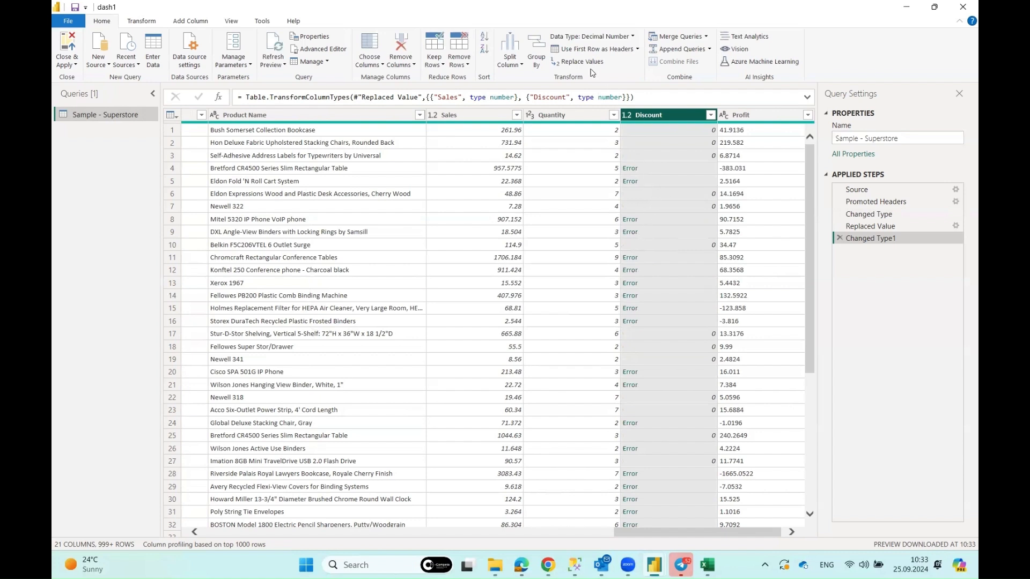
click(590, 36)
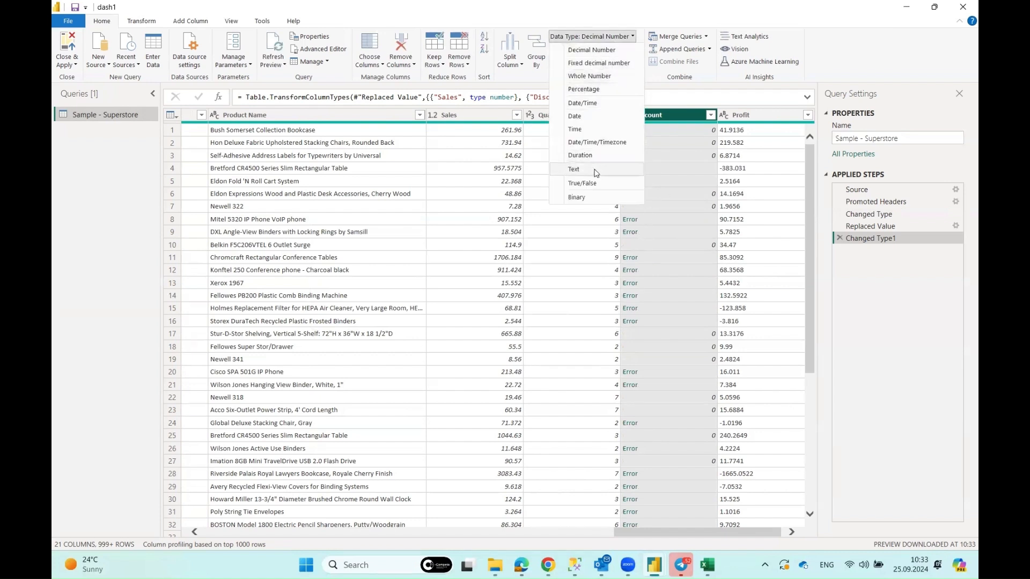
click(574, 169)
click(534, 308)
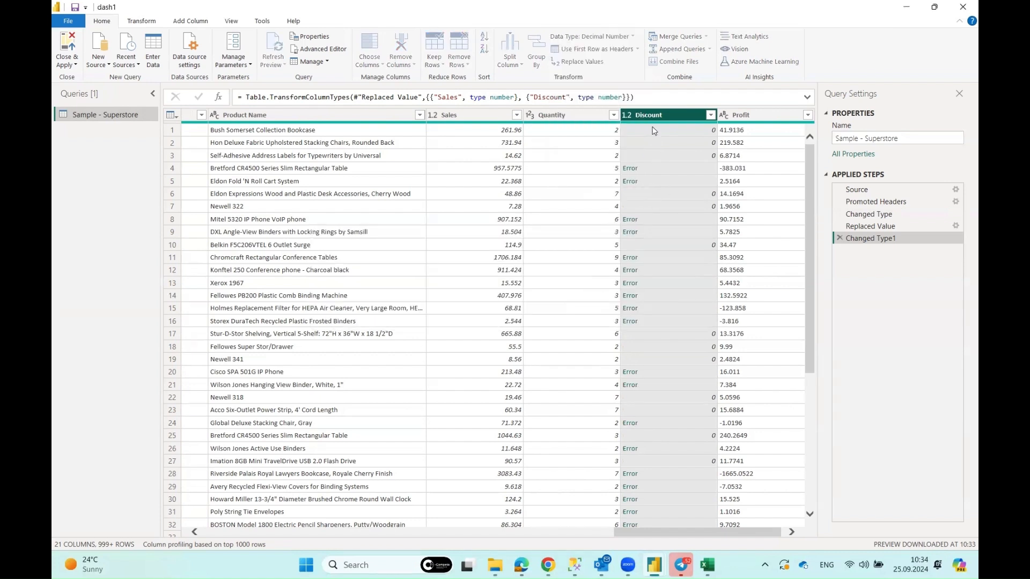
Replace "." with "," in the Discount column's values and set the column's data type to Decimal Number
click(584, 62)
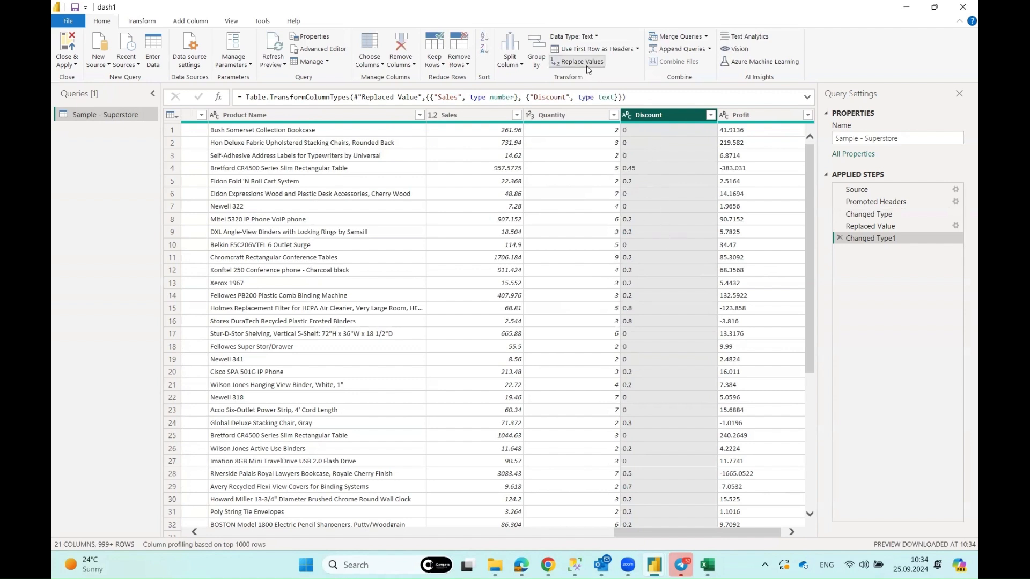
click(376, 260)
text(.)
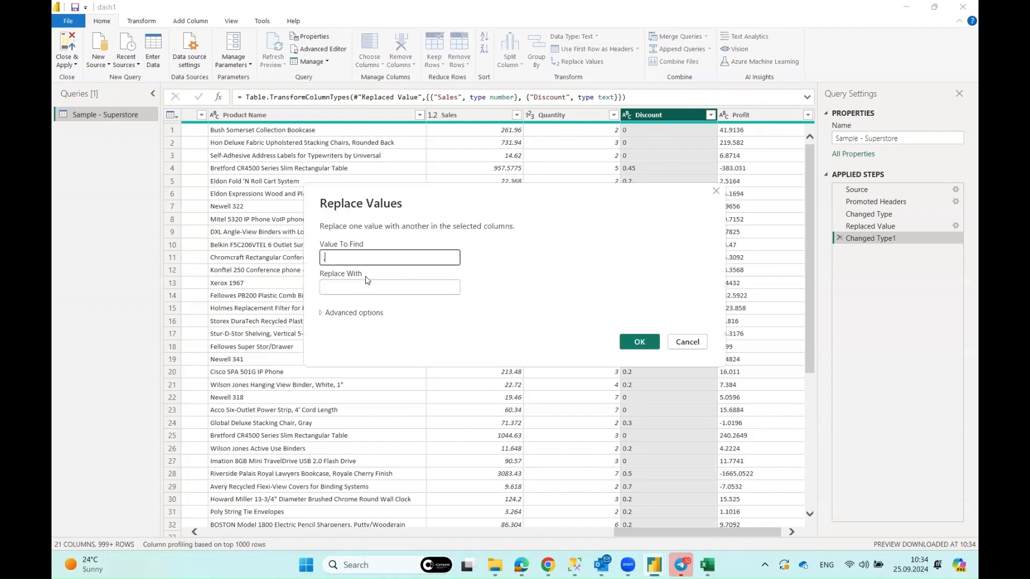
click(360, 285)
text(,)
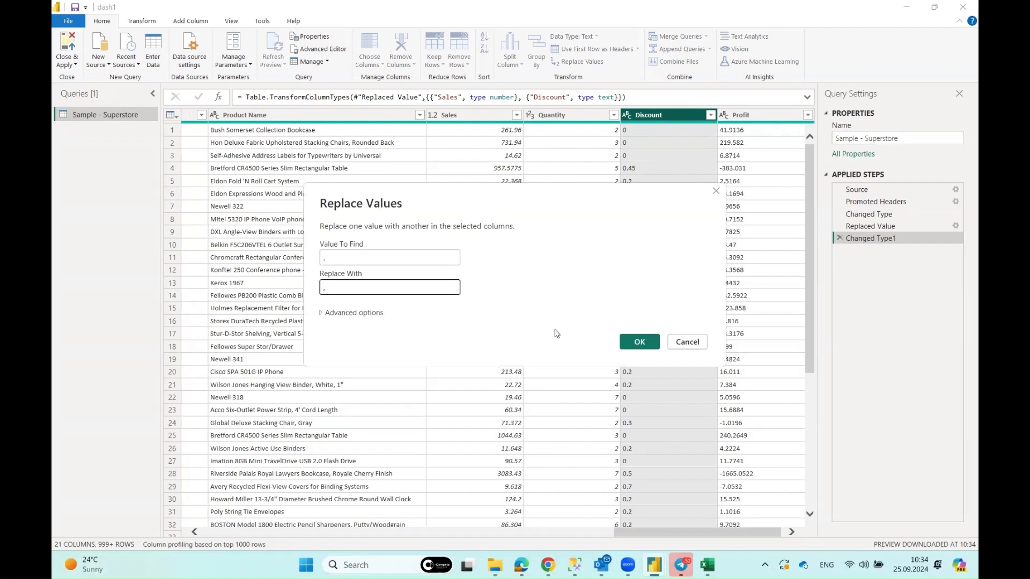
click(640, 343)
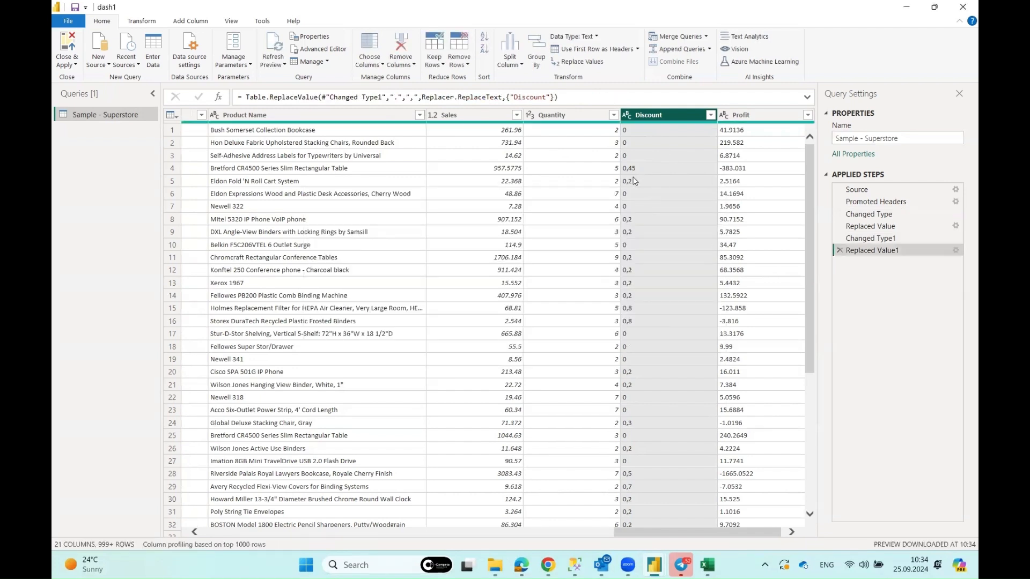
click(587, 36)
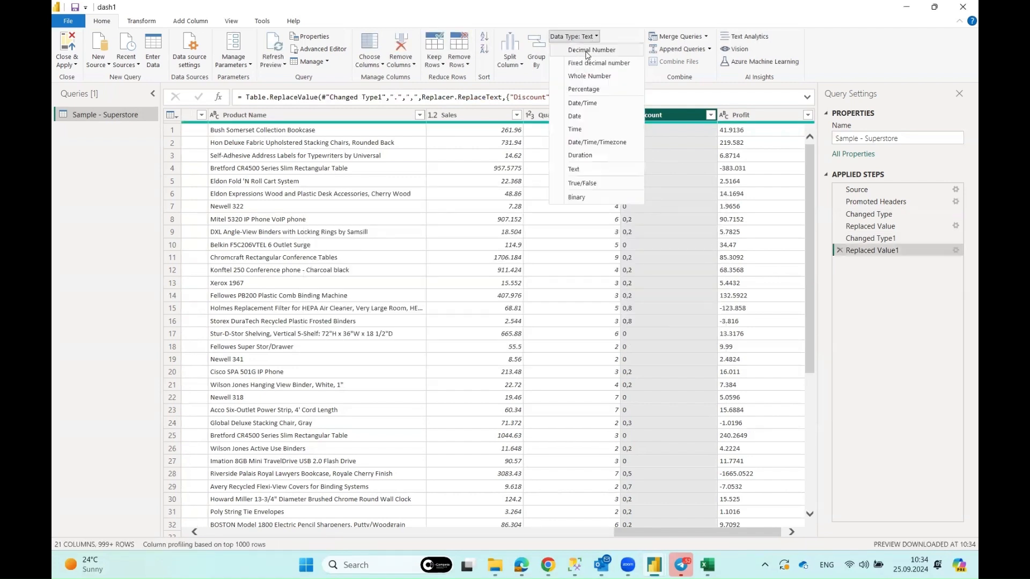
click(588, 51)
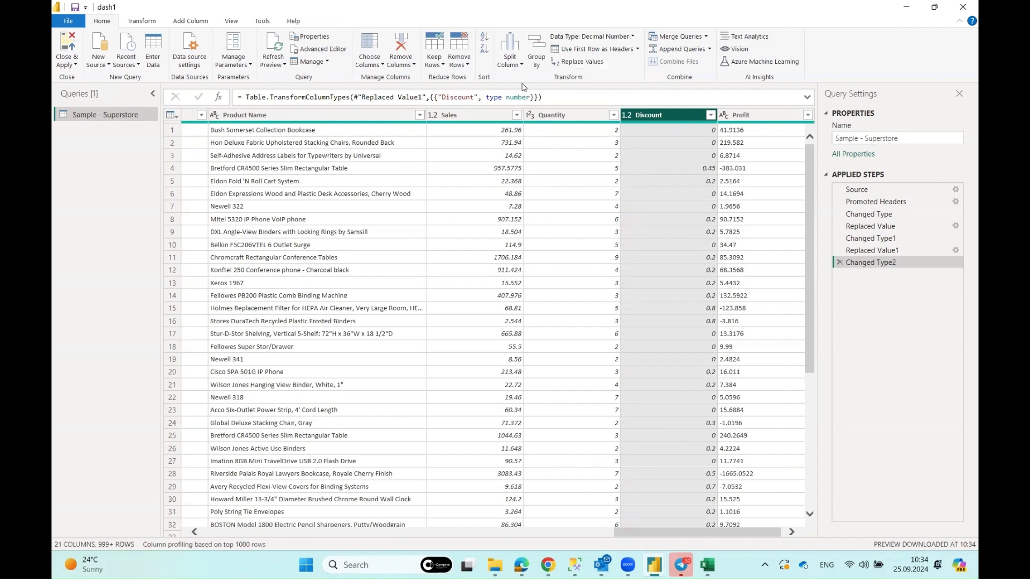
Replace the decimal point "." with a comma "," in the Profit column's values
click(770, 116)
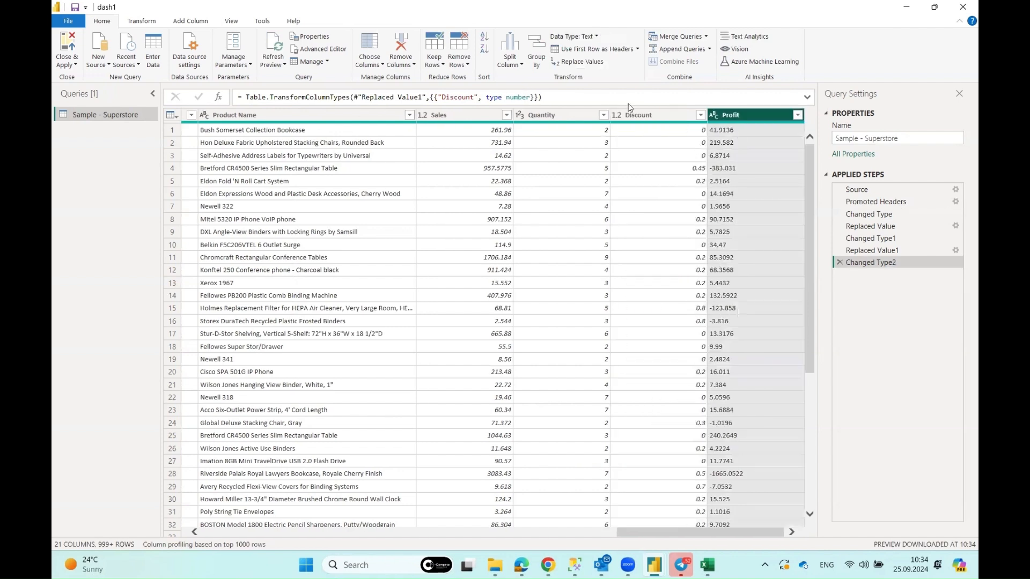
click(597, 63)
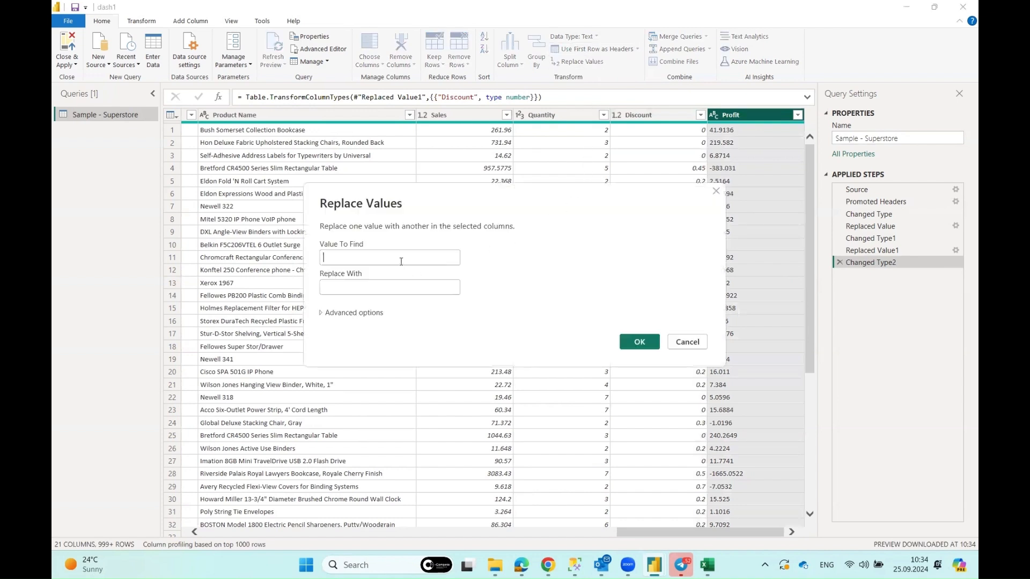
text(.)
click(373, 290)
text(,)
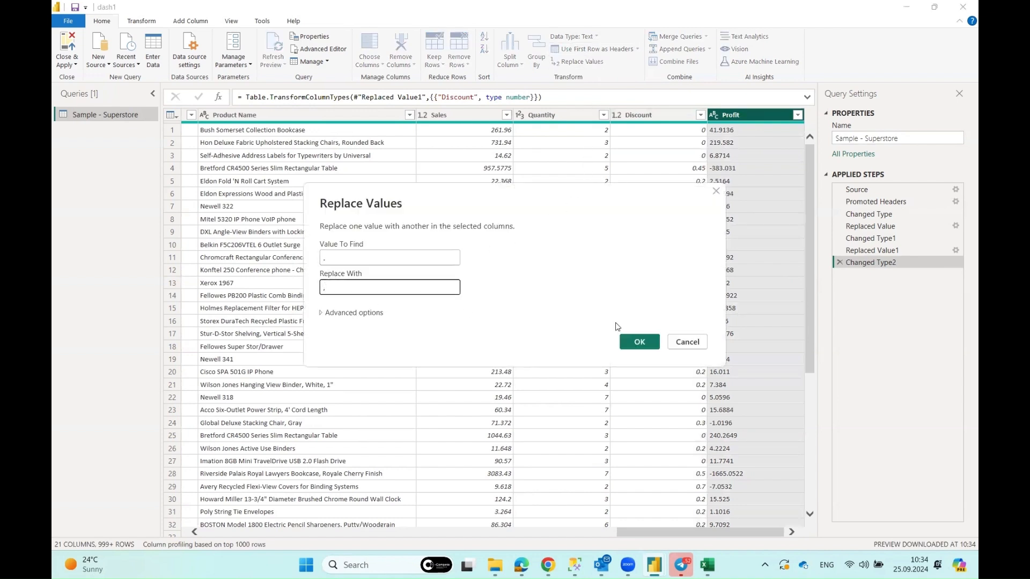
click(638, 343)
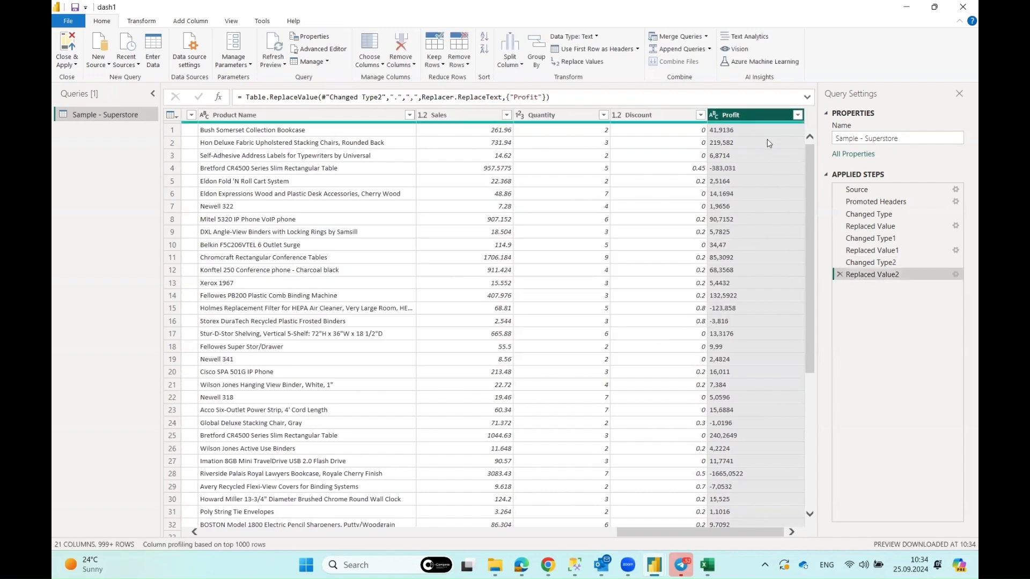
Set the Profit column's data type to Decimal Number, and close the query editor with the changes applied
click(577, 37)
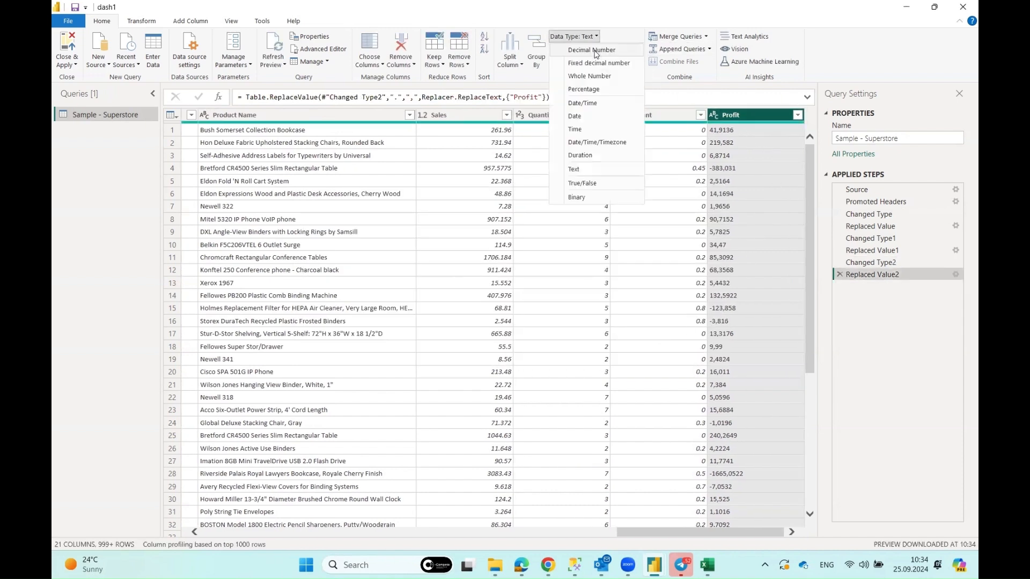
click(597, 51)
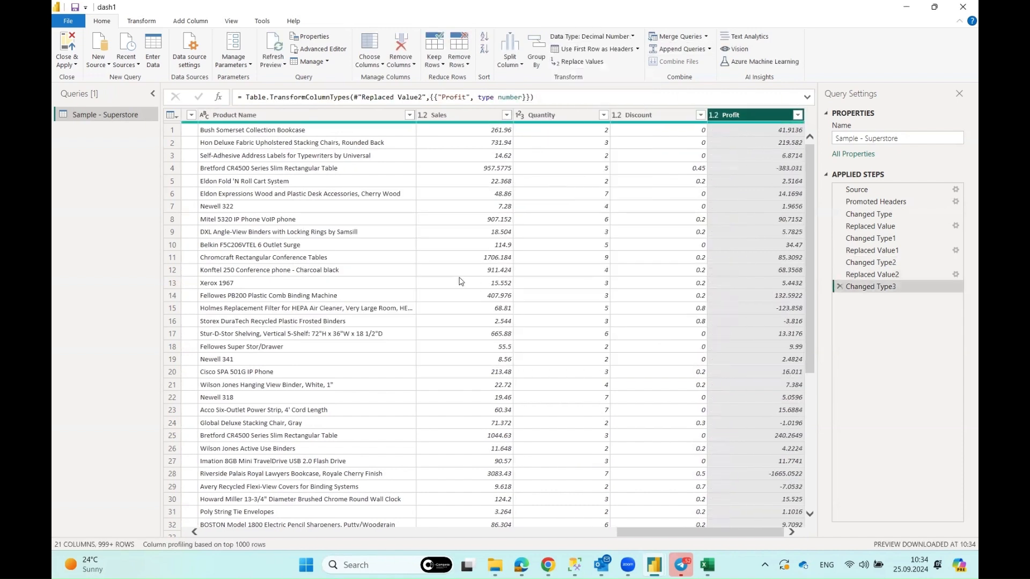
click(70, 63)
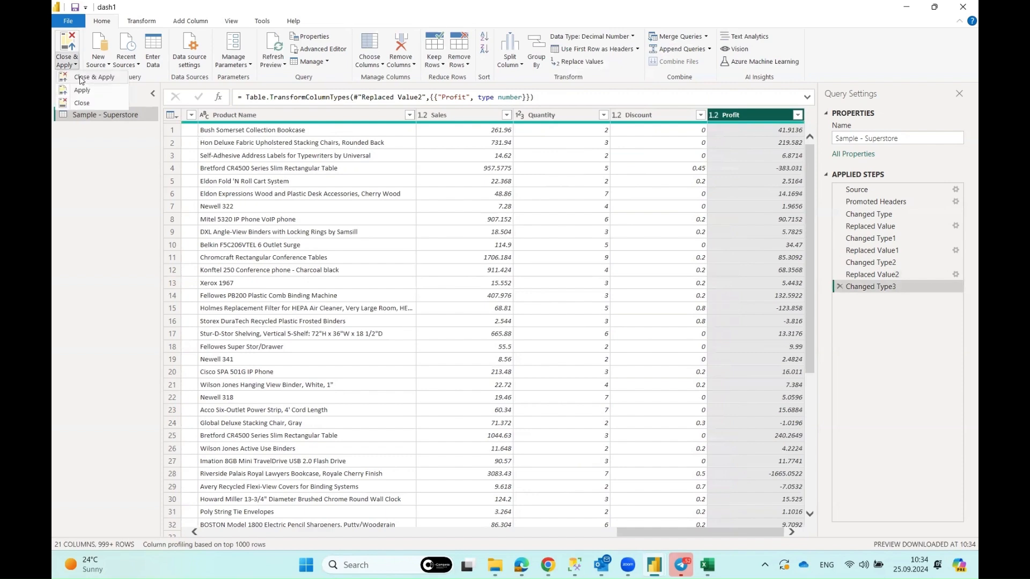
click(81, 102)
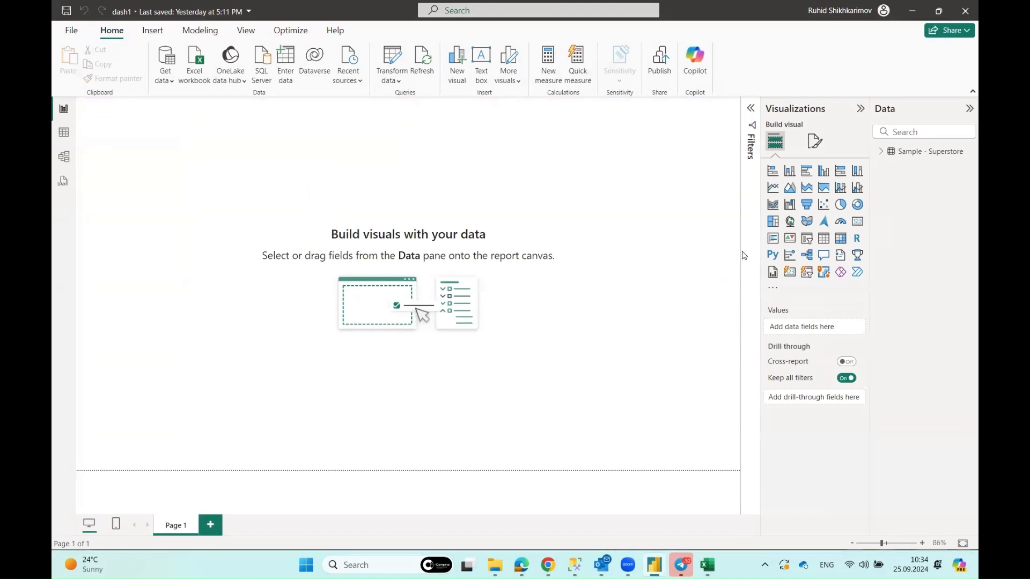
Add a card visual showing the Category field and enlarge it in the upper-left part of the report page
click(857, 221)
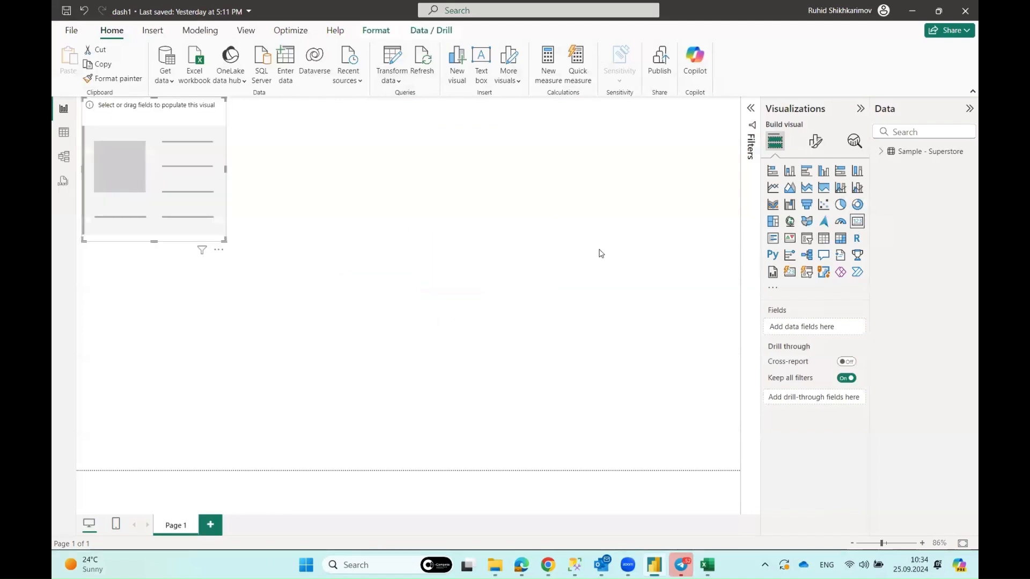
drag(177, 198, 212, 215)
drag(258, 259, 339, 283)
click(886, 152)
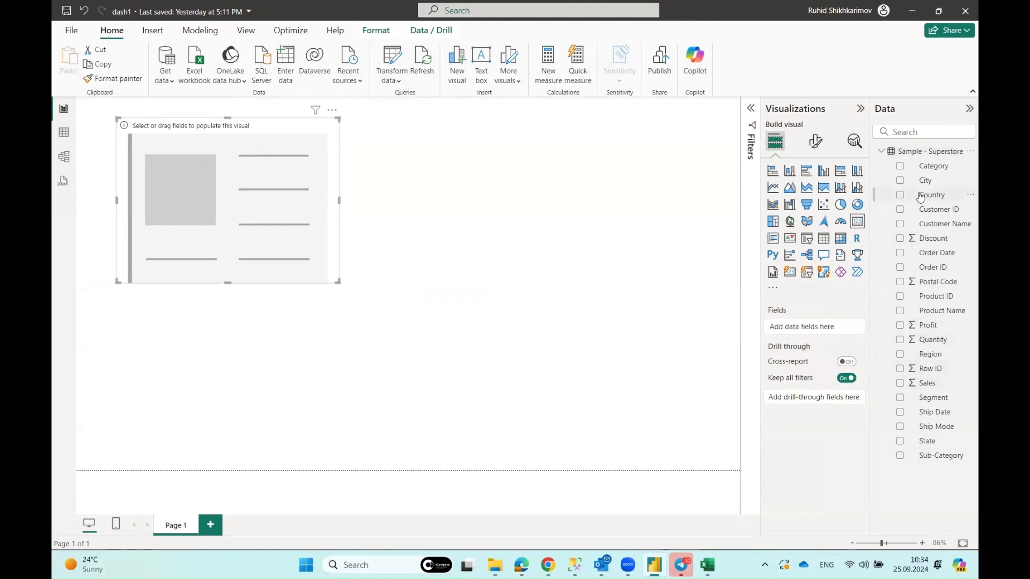
click(901, 167)
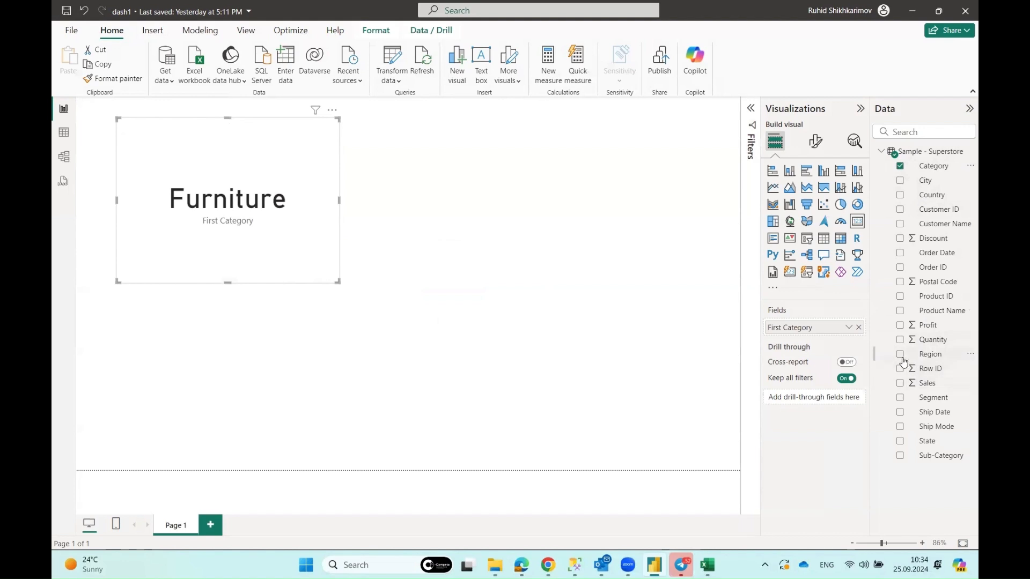
click(900, 387)
drag(338, 281, 352, 301)
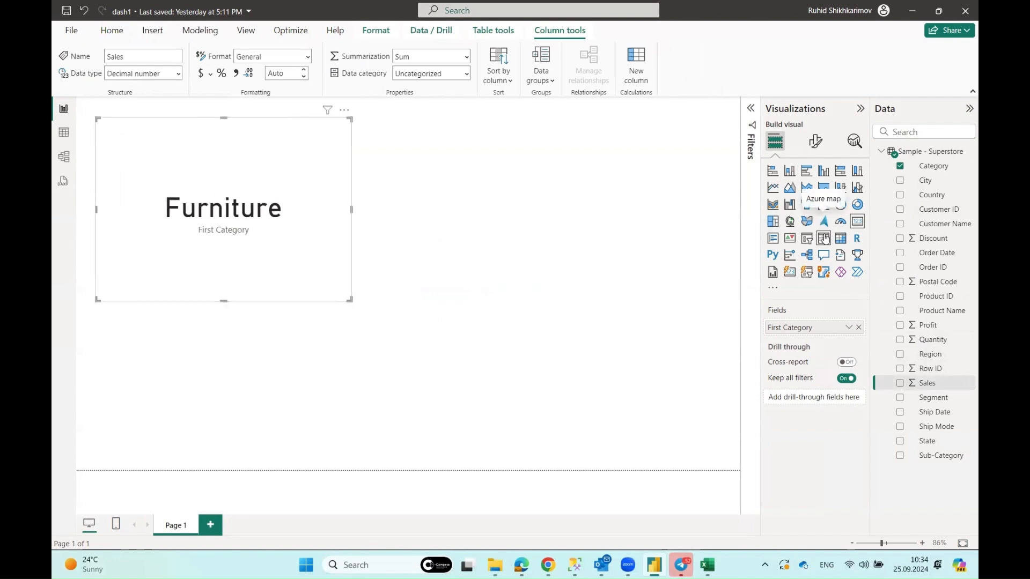
Try the Category card as a table visual with the Sales field added, and remove it from the page
click(823, 238)
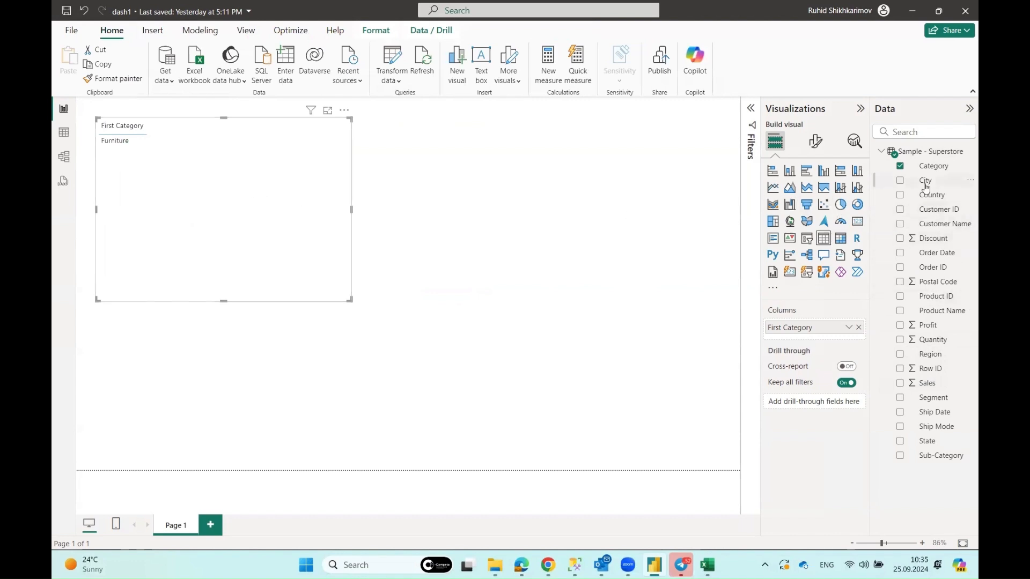
click(901, 383)
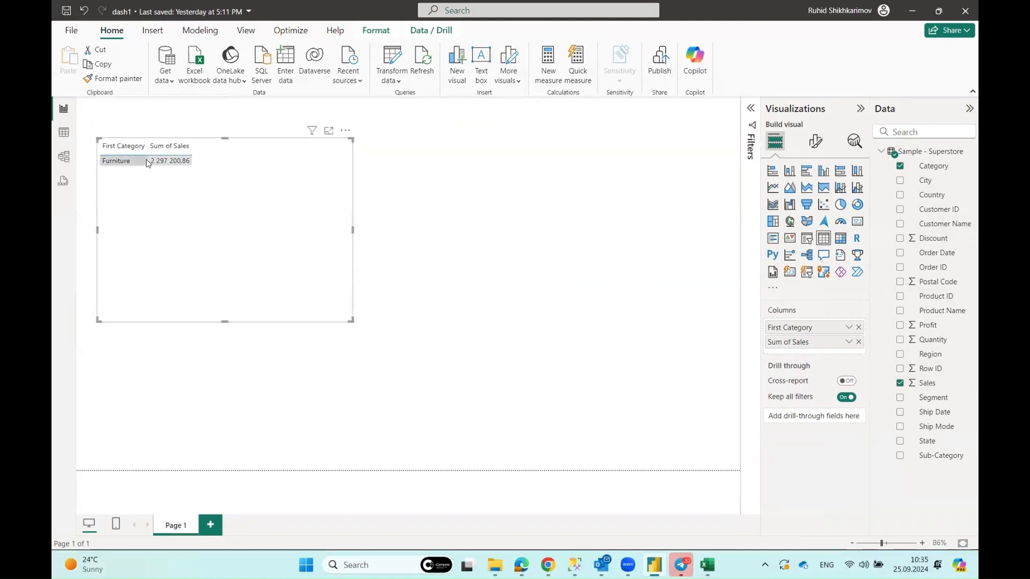
click(346, 134)
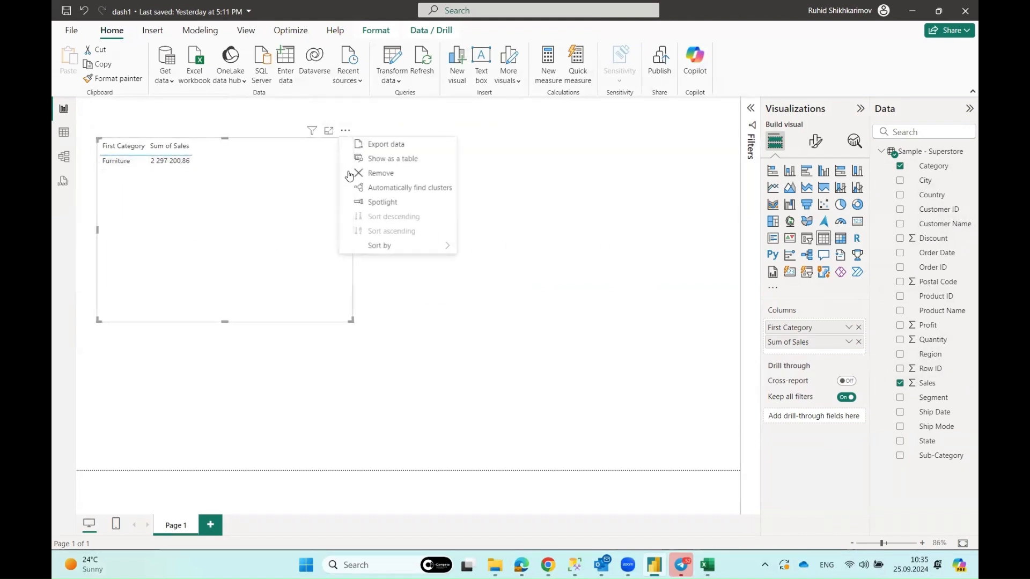
click(355, 171)
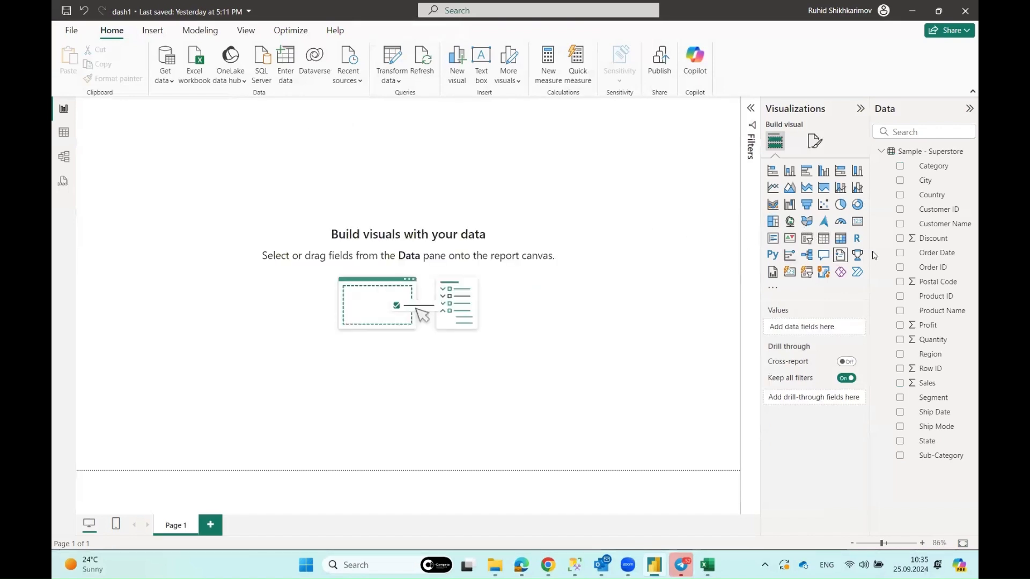
Try an enlarged card visual showing Sales in the upper-left part of the page, and remove it
click(857, 222)
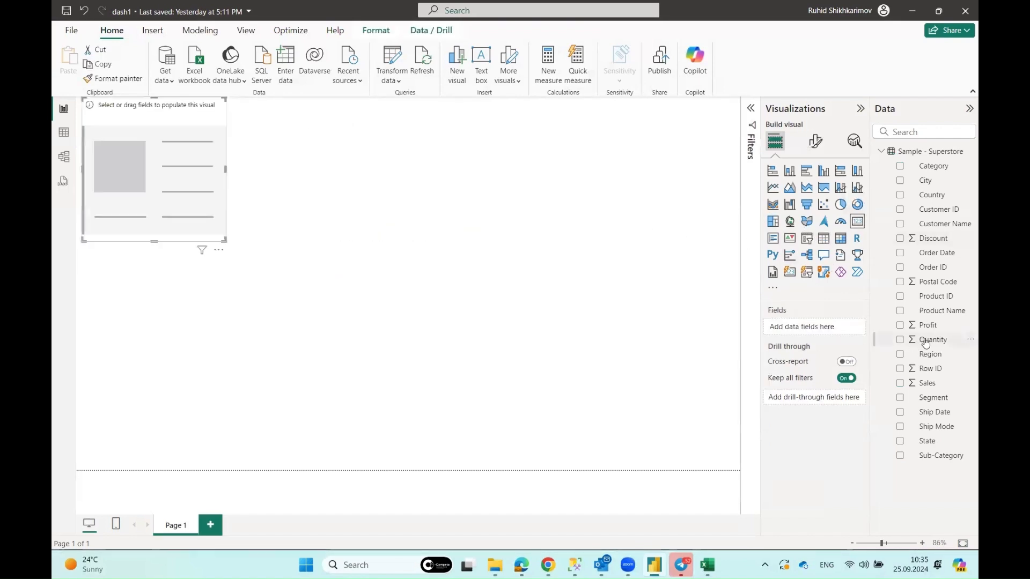
click(901, 384)
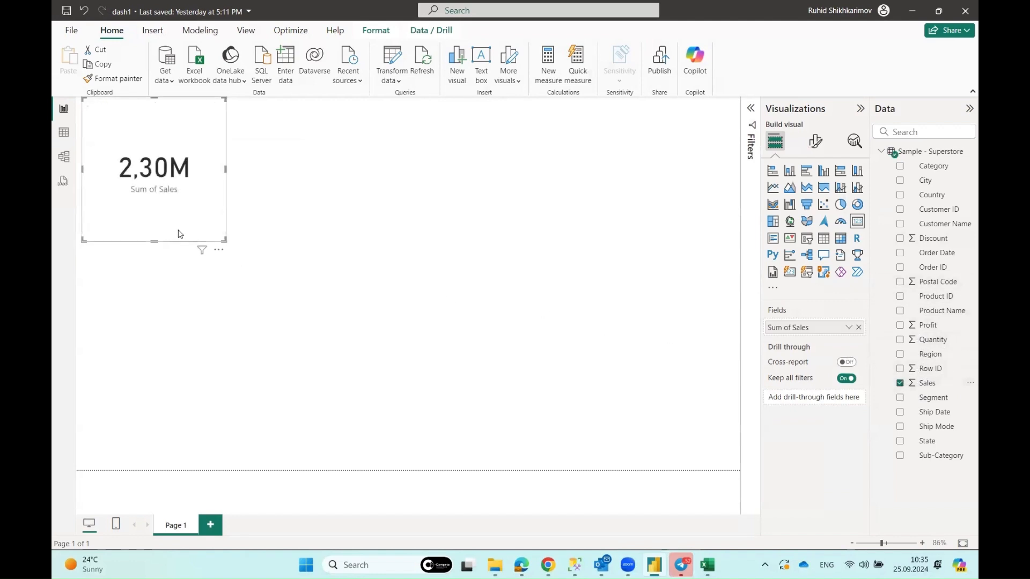
drag(225, 240, 272, 268)
click(339, 243)
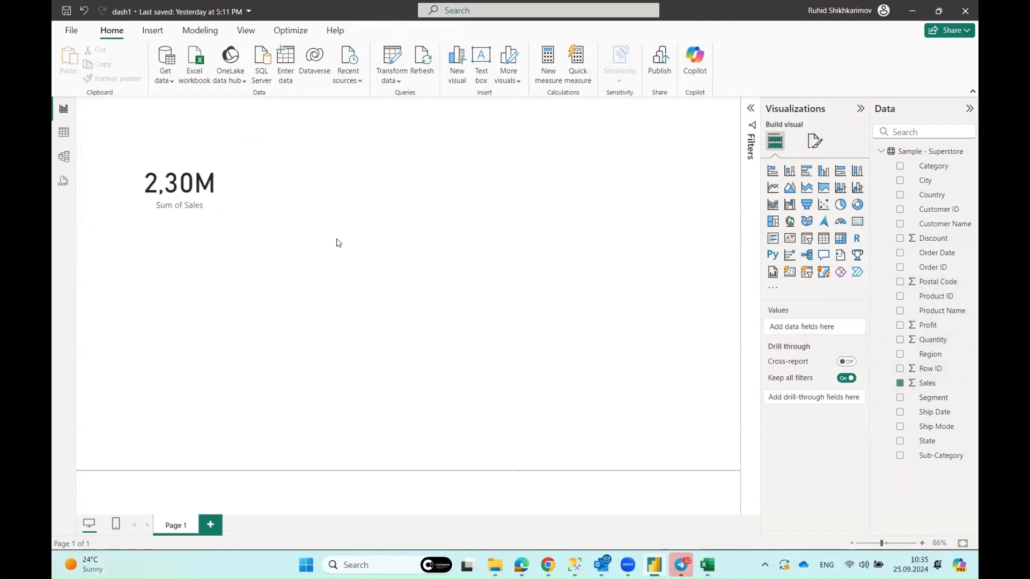
drag(209, 249, 203, 273)
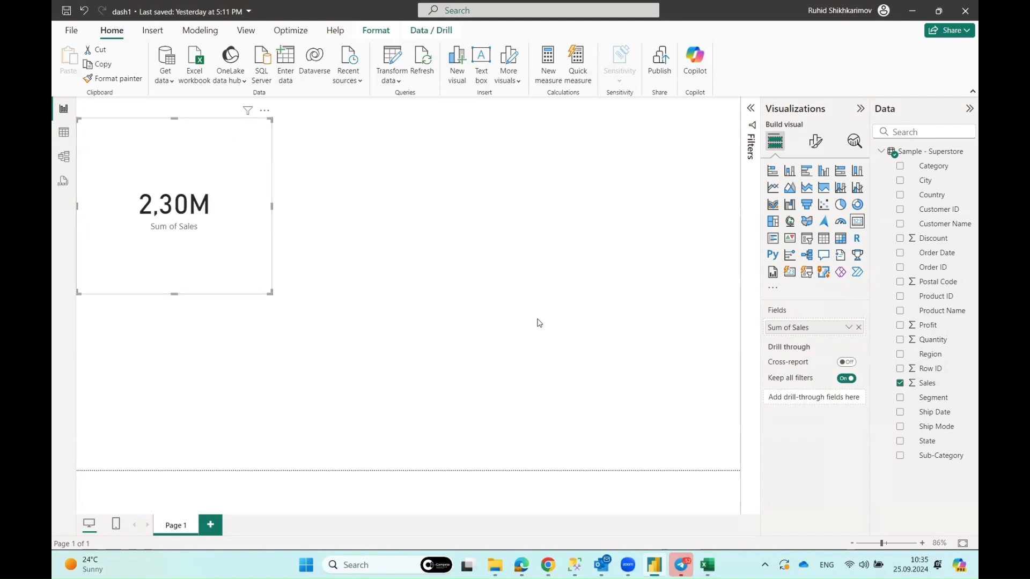
click(263, 108)
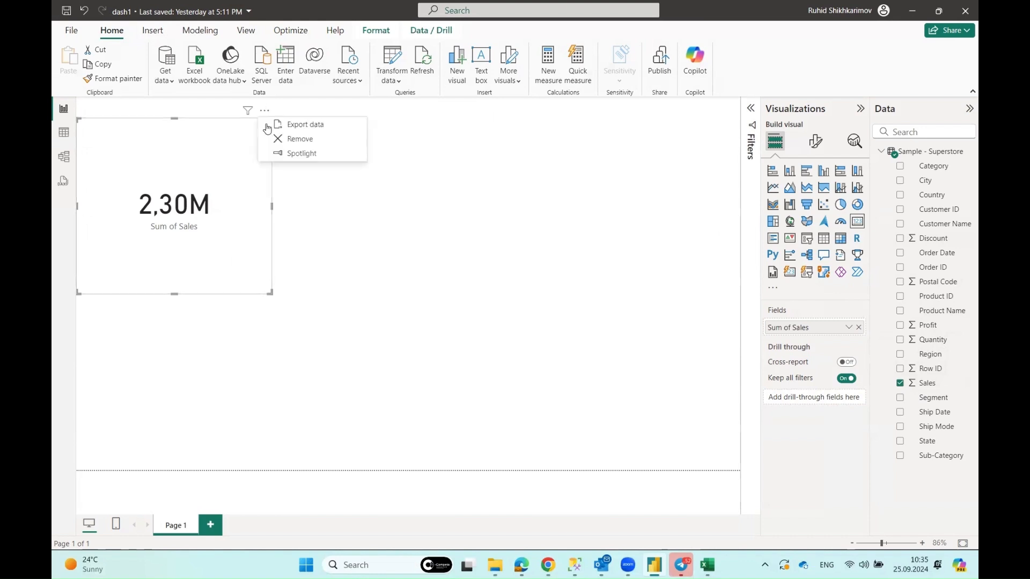
click(280, 139)
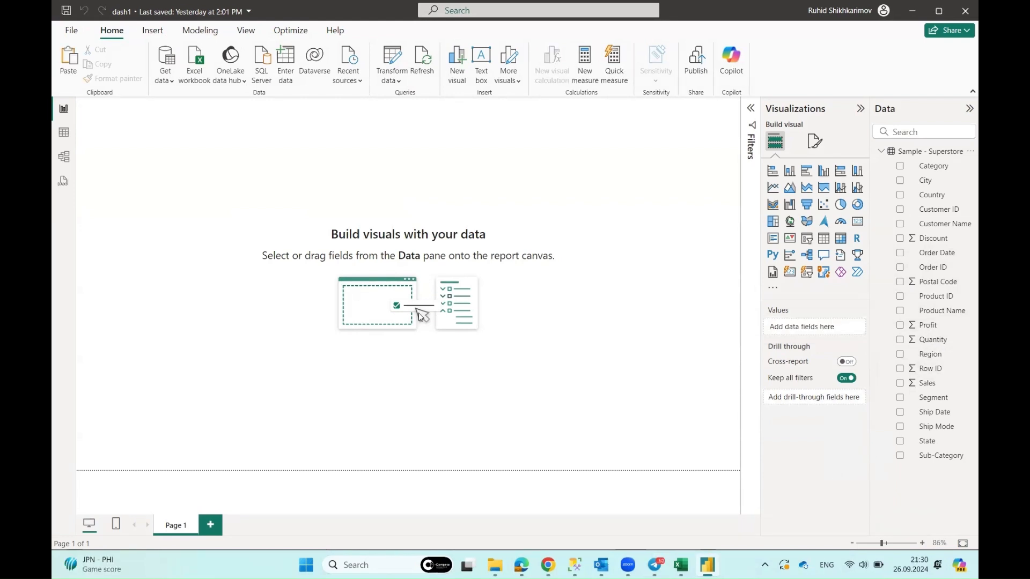
Set the report page's wallpaper color to light gray, using the second tint of the white theme color
click(815, 141)
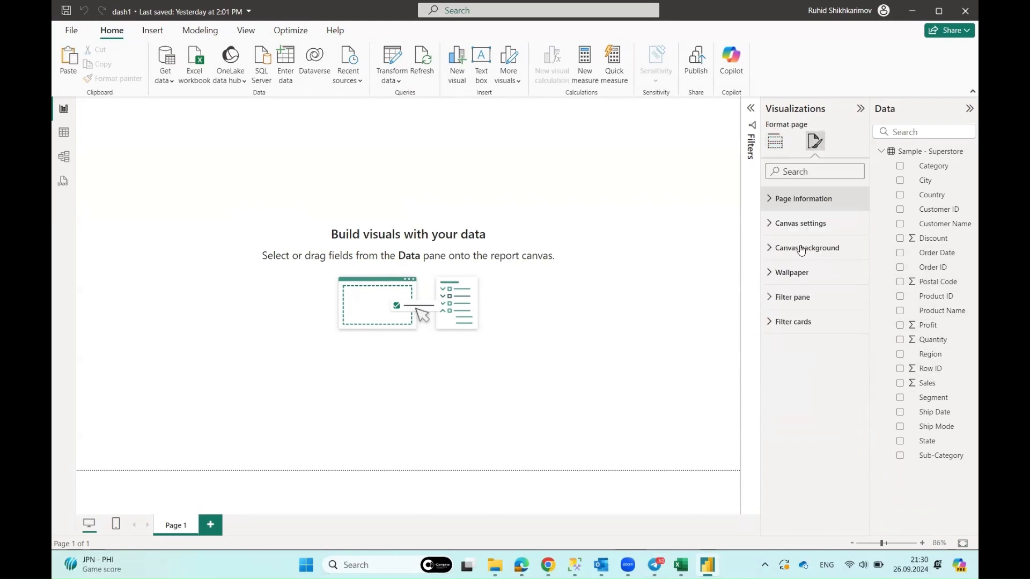
click(775, 274)
click(795, 314)
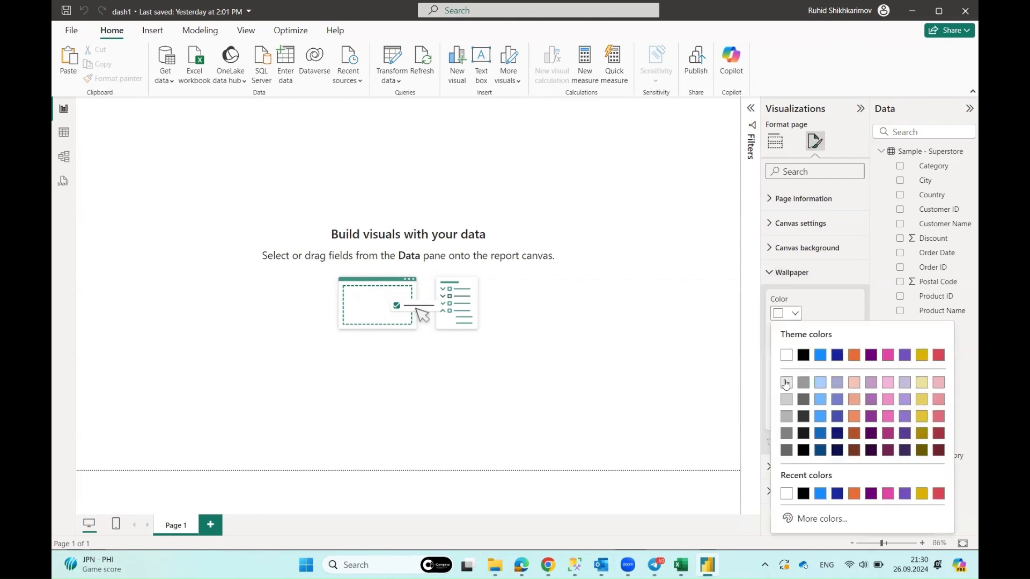
click(787, 399)
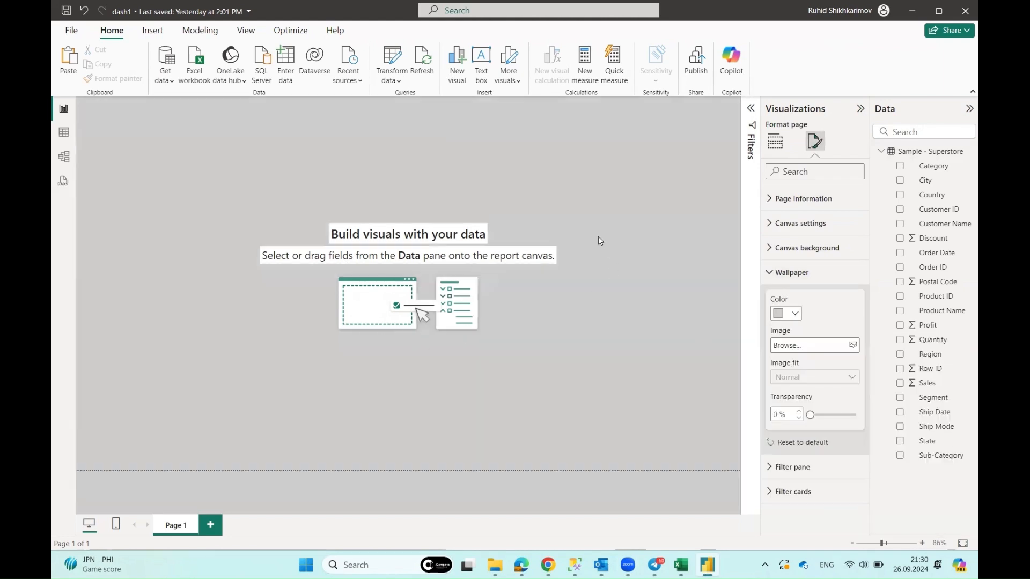
click(775, 141)
click(814, 141)
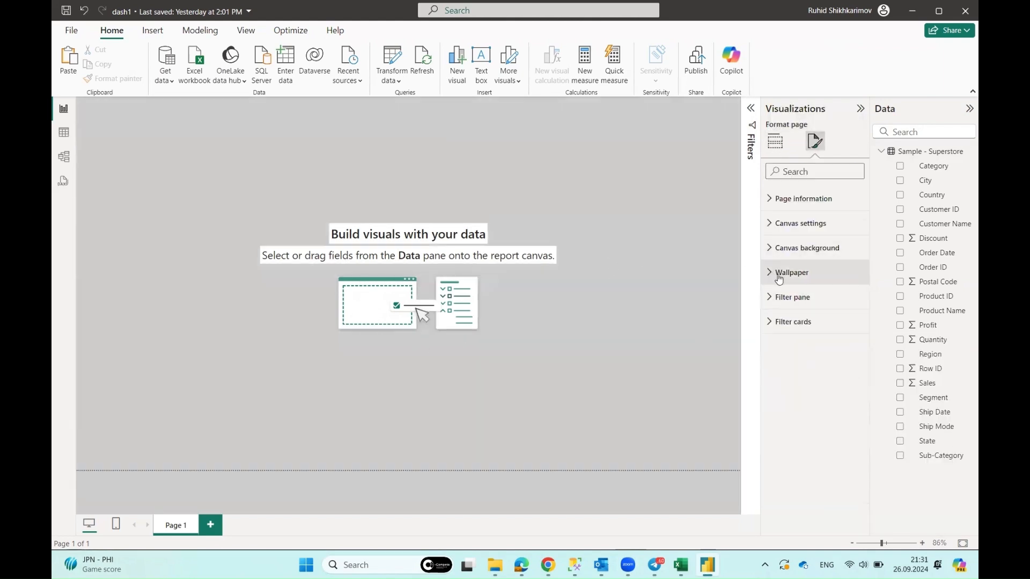
click(168, 169)
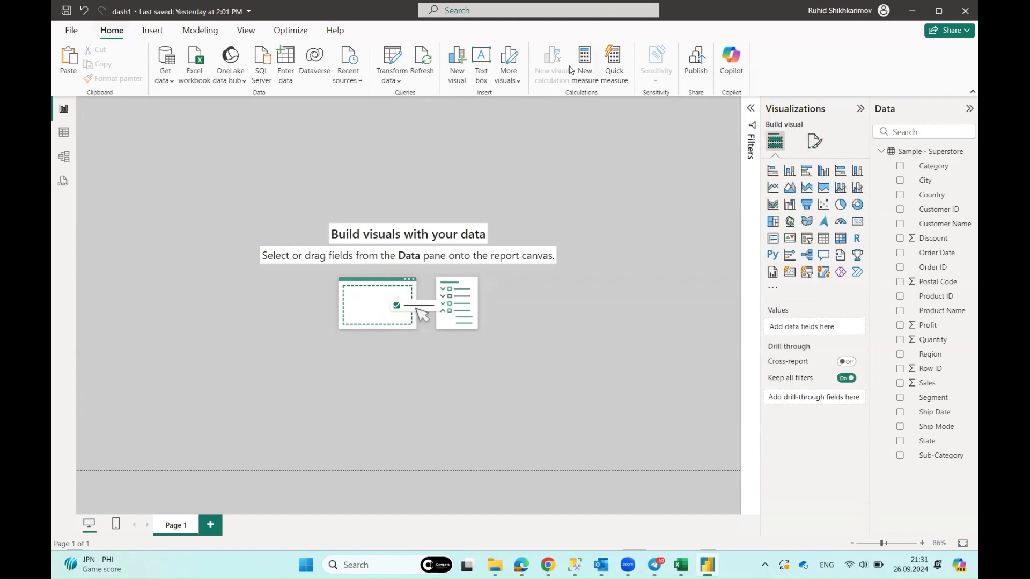
Insert a rectangle shape and stretch it into a header banner across the top of the report page
click(152, 31)
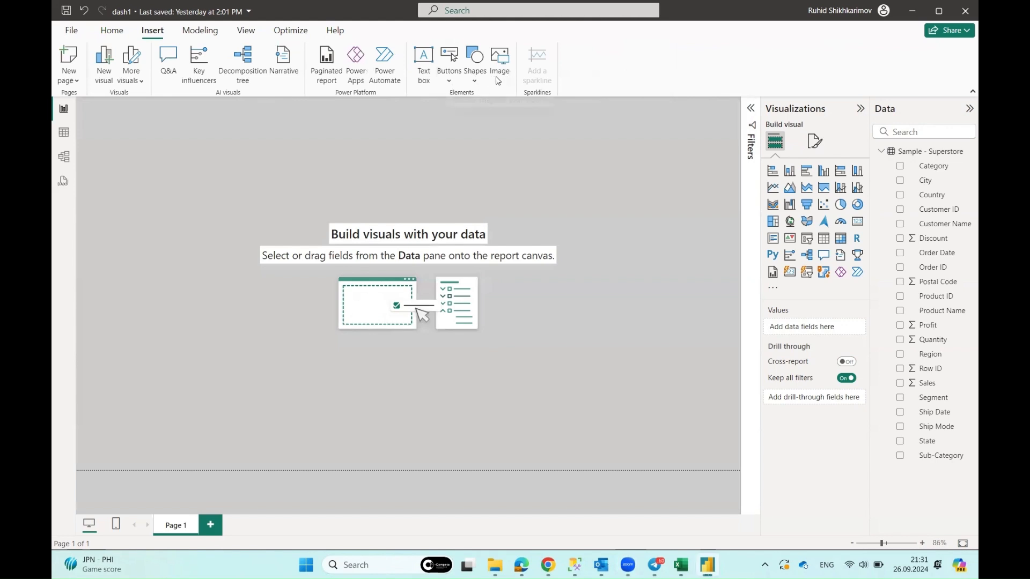
click(475, 67)
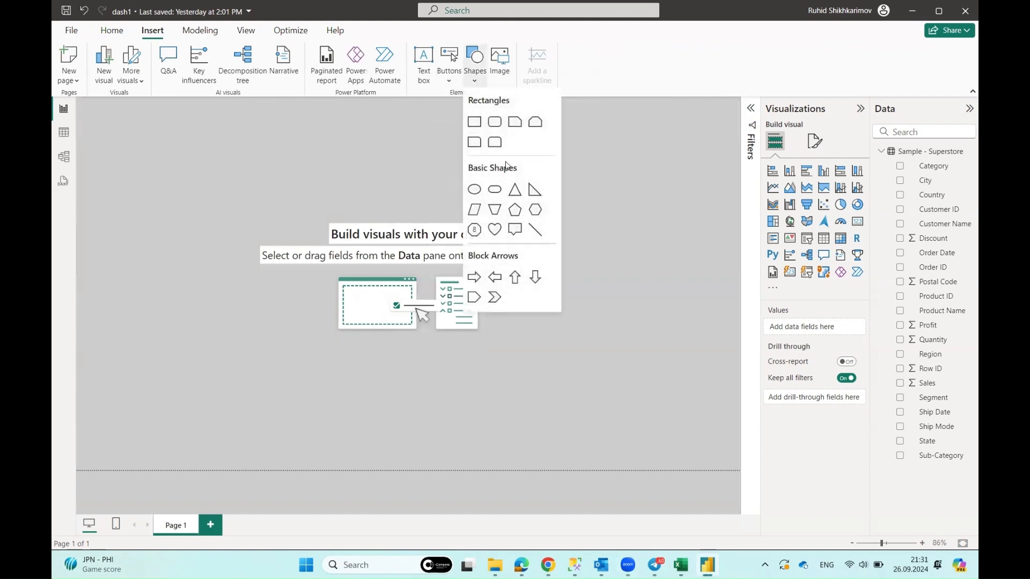
click(475, 122)
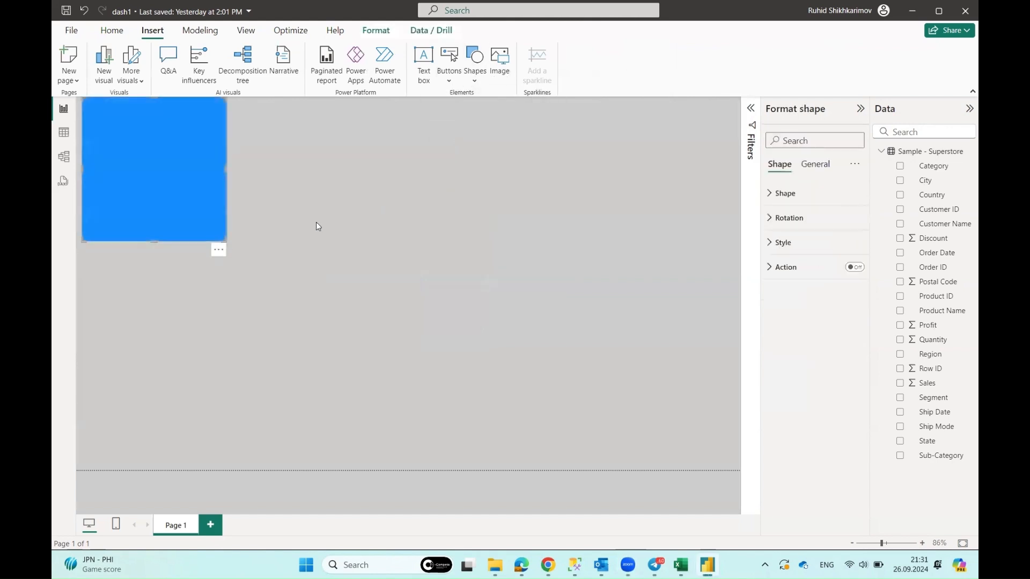
drag(229, 246, 741, 159)
scroll(462, 243, down, 3)
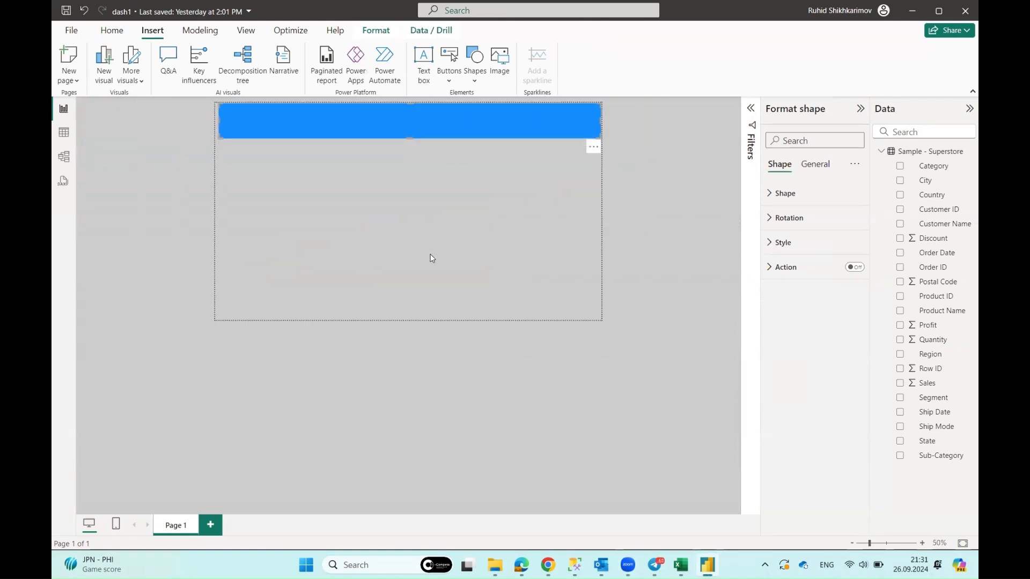
scroll(334, 173, up, 3)
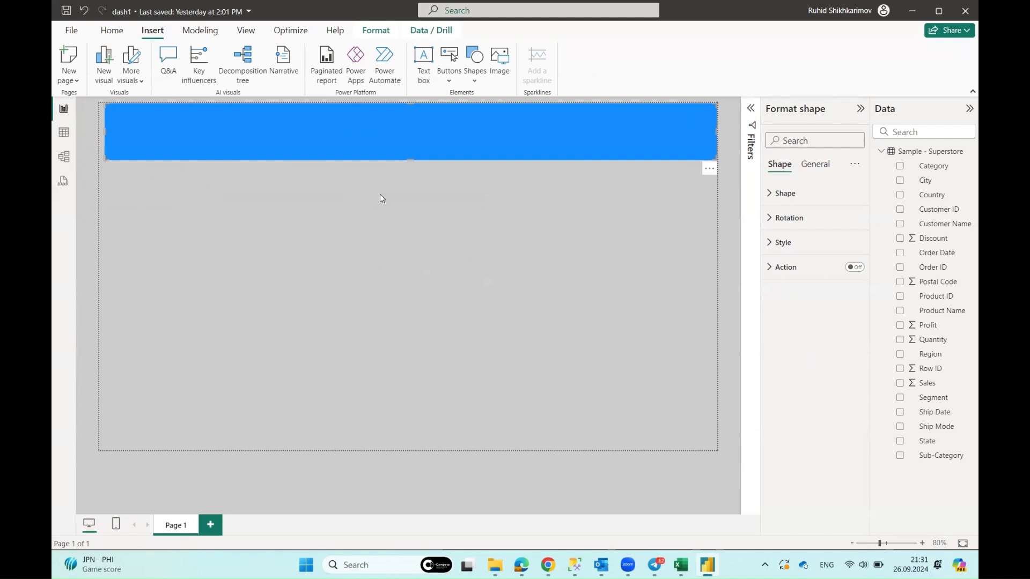
scroll(367, 193, up, 2)
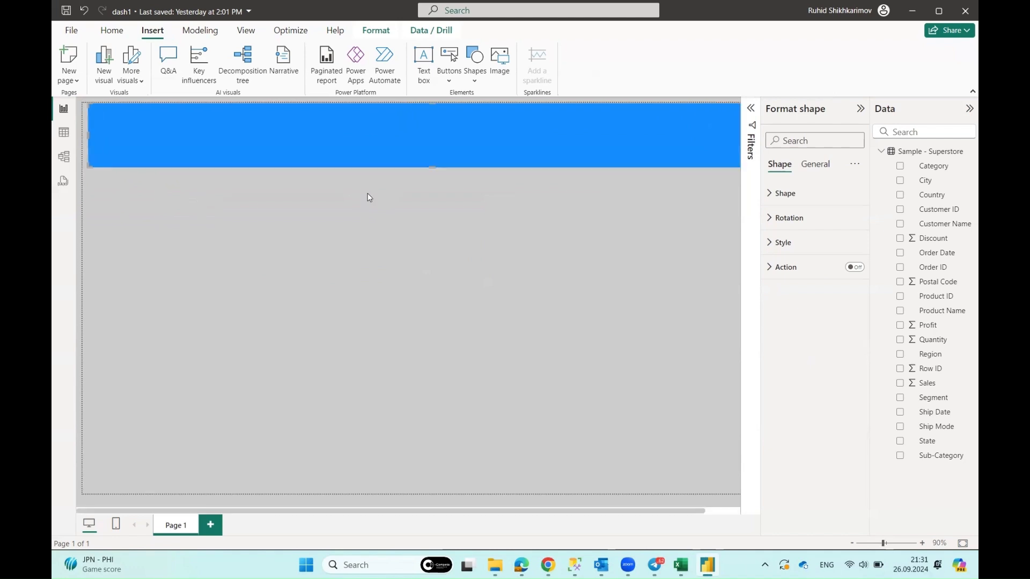
Adjust the header banner so it sits flush with the page's left edge and spans the full page width
scroll(368, 194, down, 1)
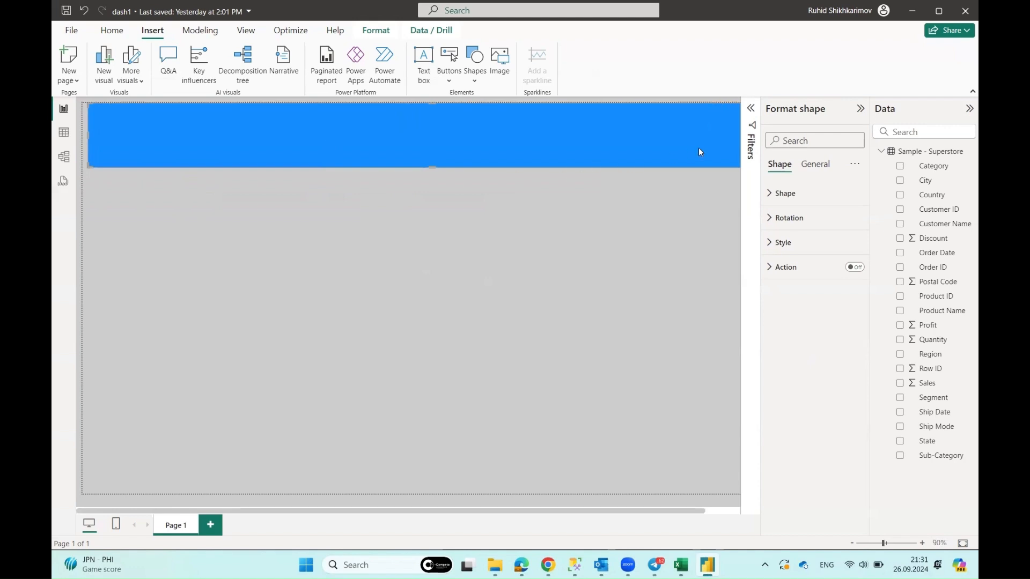
drag(699, 147, 646, 150)
scroll(645, 151, down, 1)
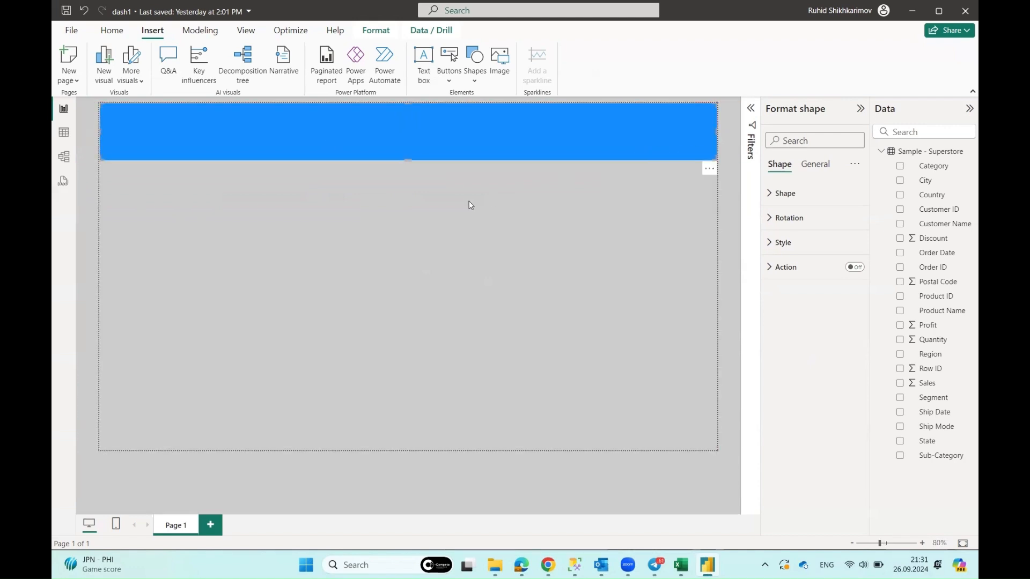
click(172, 164)
scroll(209, 196, up, 1)
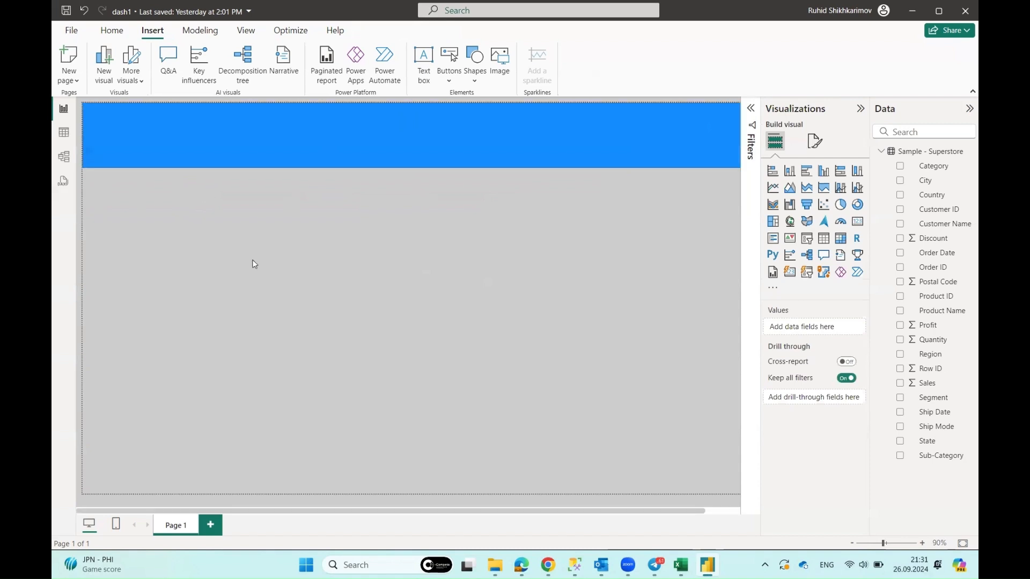
click(112, 145)
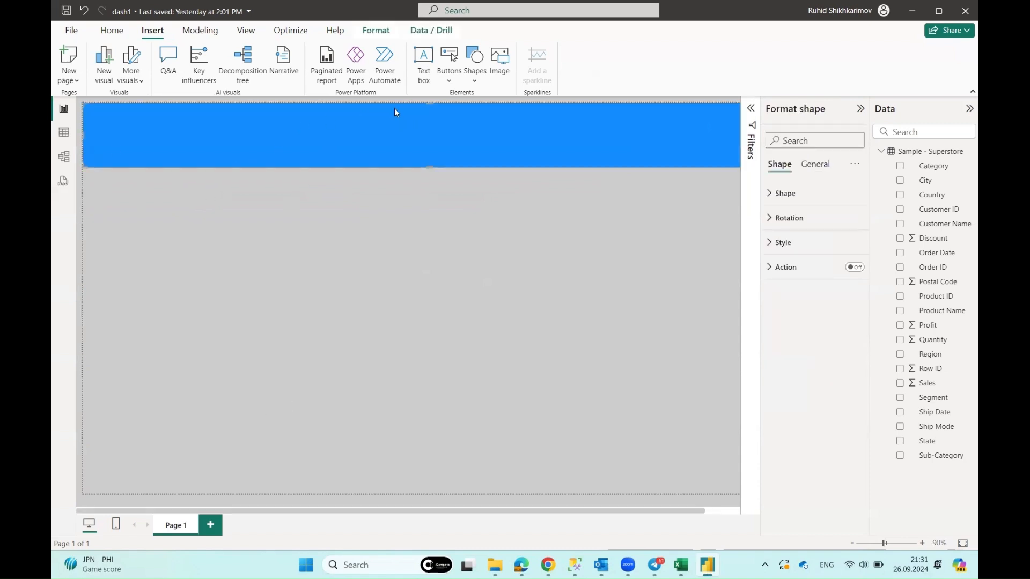
Insert a second rectangle and reshape it into a vertical sidebar along the page's left edge, reaching down to the page bottom
click(476, 80)
click(477, 127)
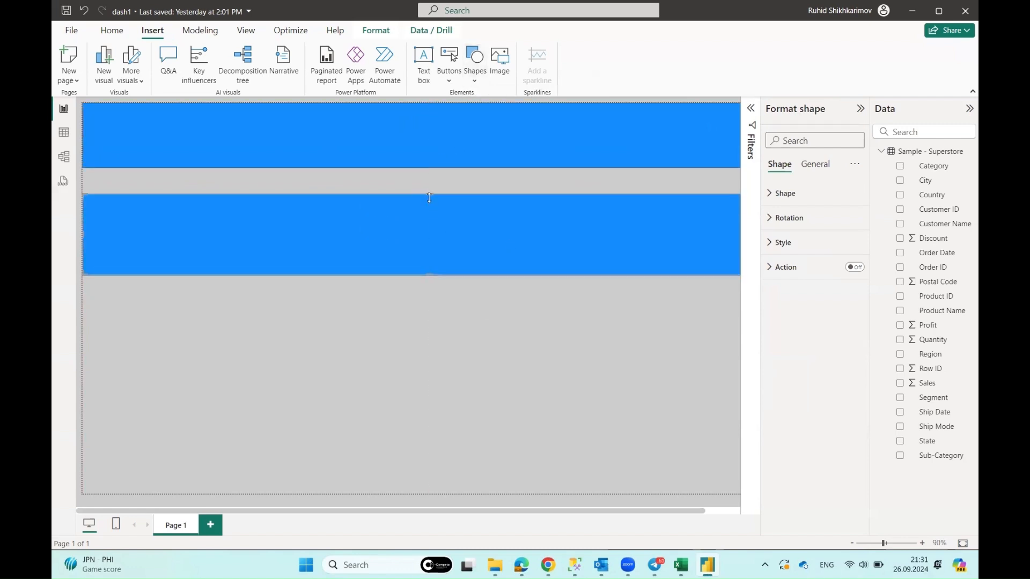
drag(440, 226, 298, 272)
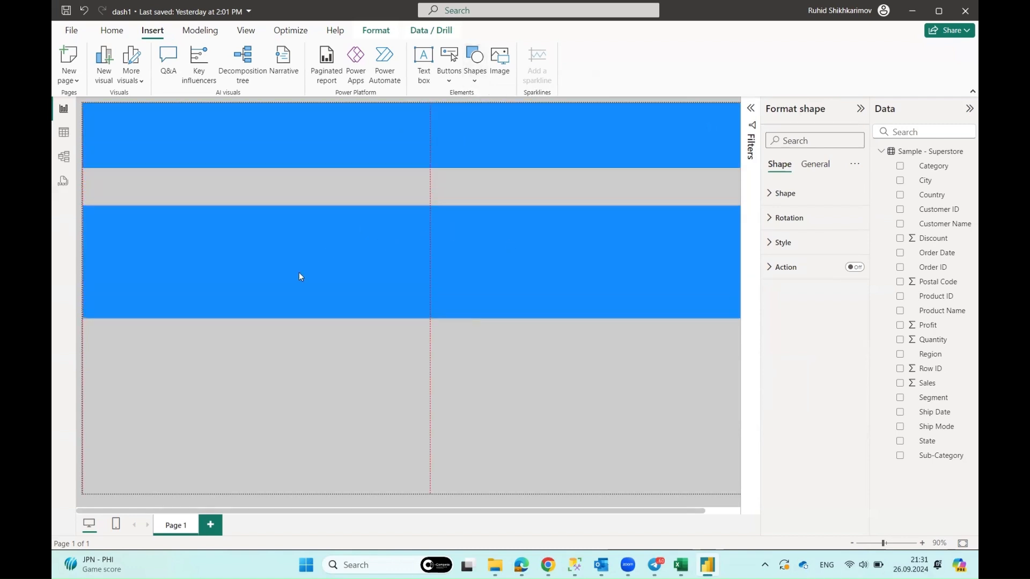
scroll(663, 214, down, 1)
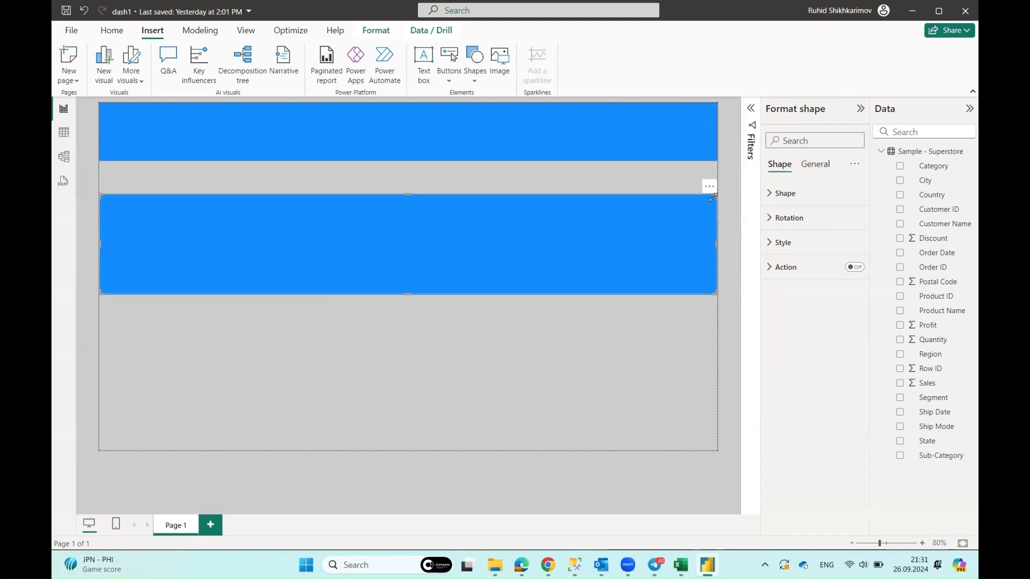
drag(713, 198, 232, 141)
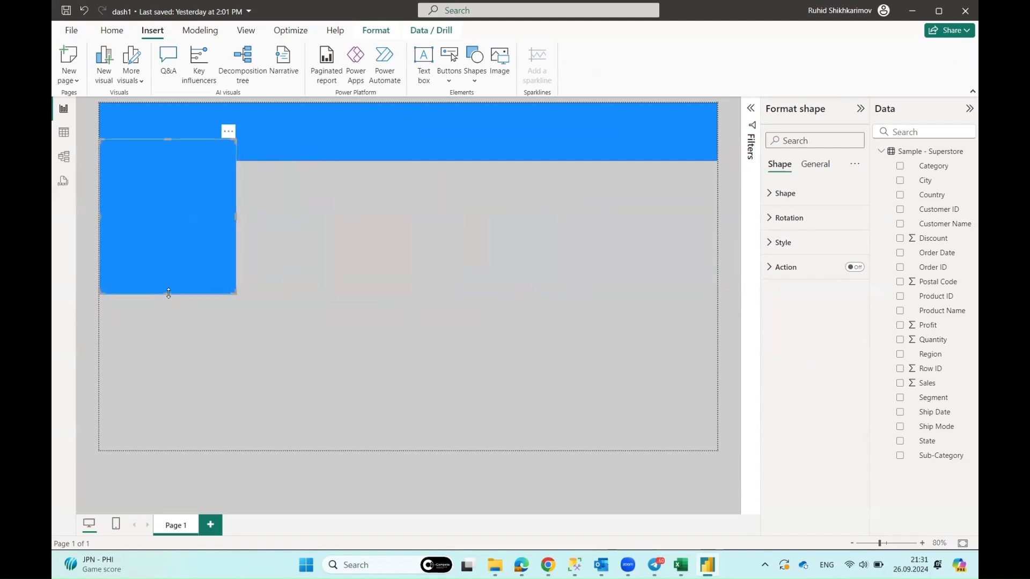
drag(168, 293, 144, 452)
scroll(159, 310, down, 1)
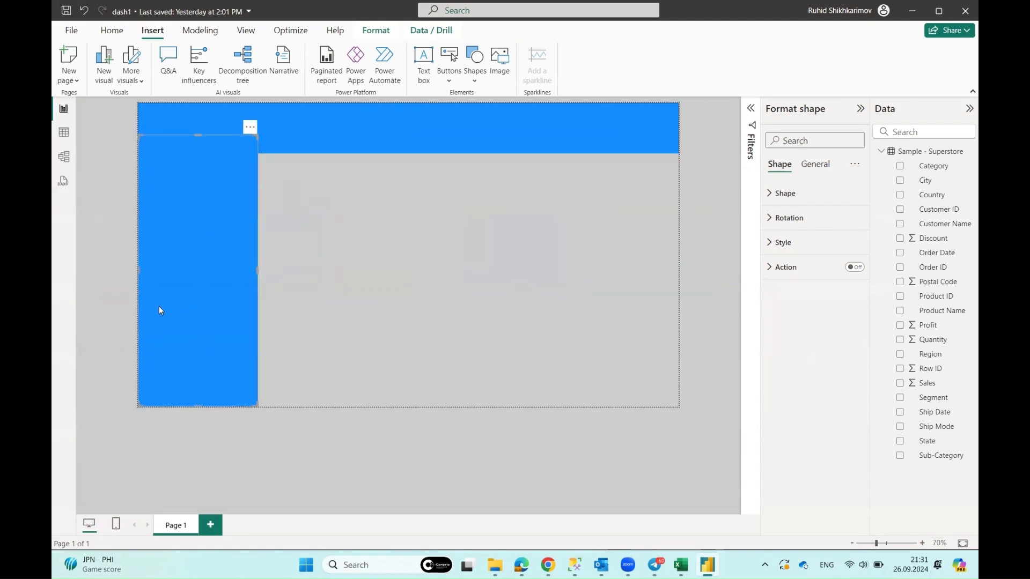
scroll(159, 307, up, 2)
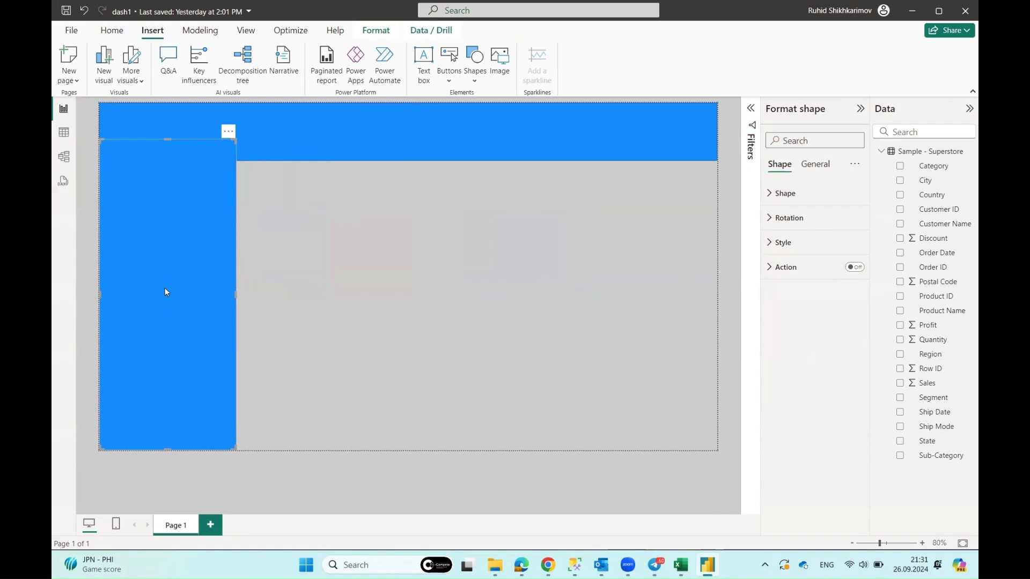
Align the top of the sidebar rectangle with the lower edge of the header banner
click(159, 141)
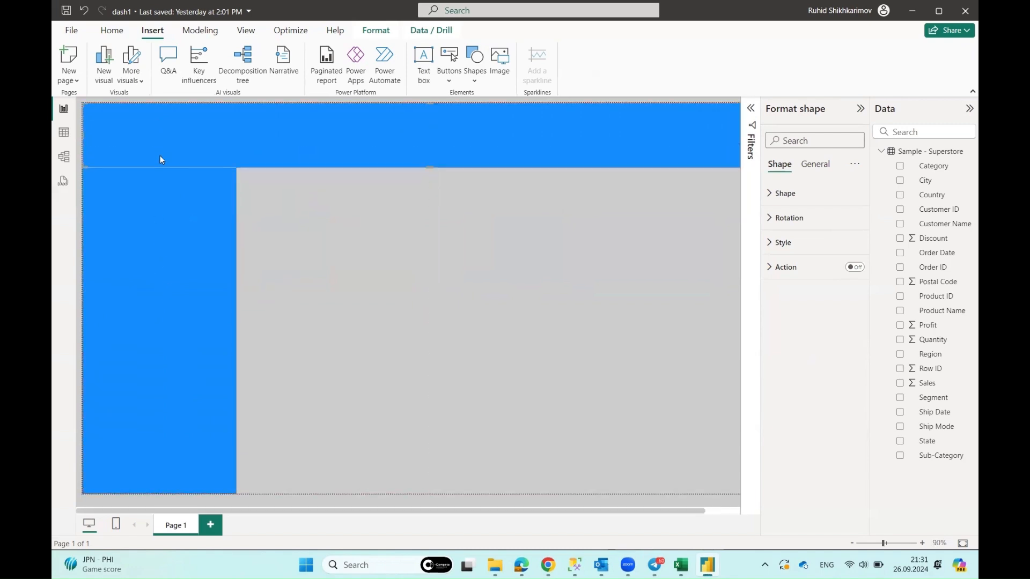
click(157, 203)
drag(160, 166, 175, 136)
click(170, 229)
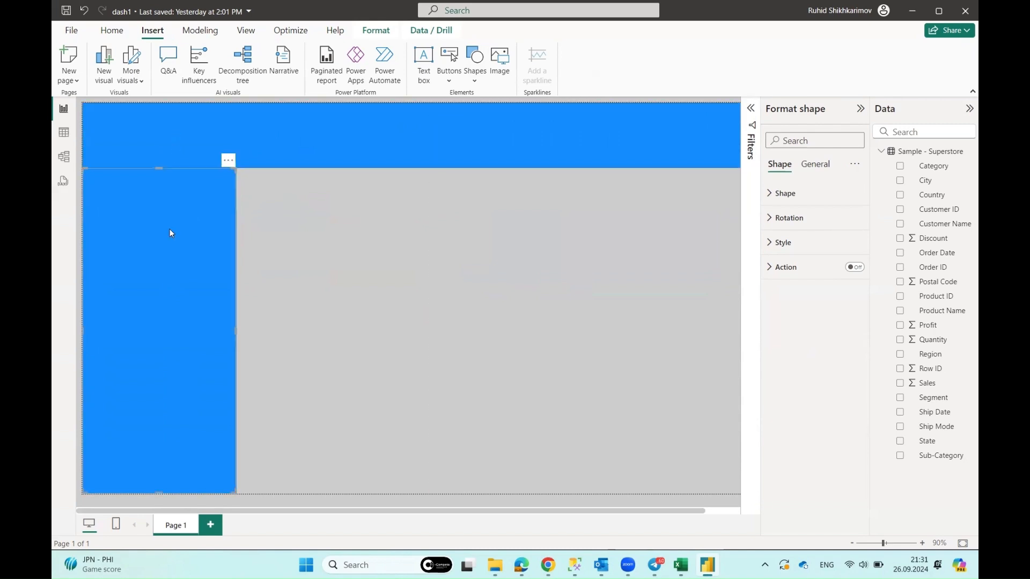
click(311, 227)
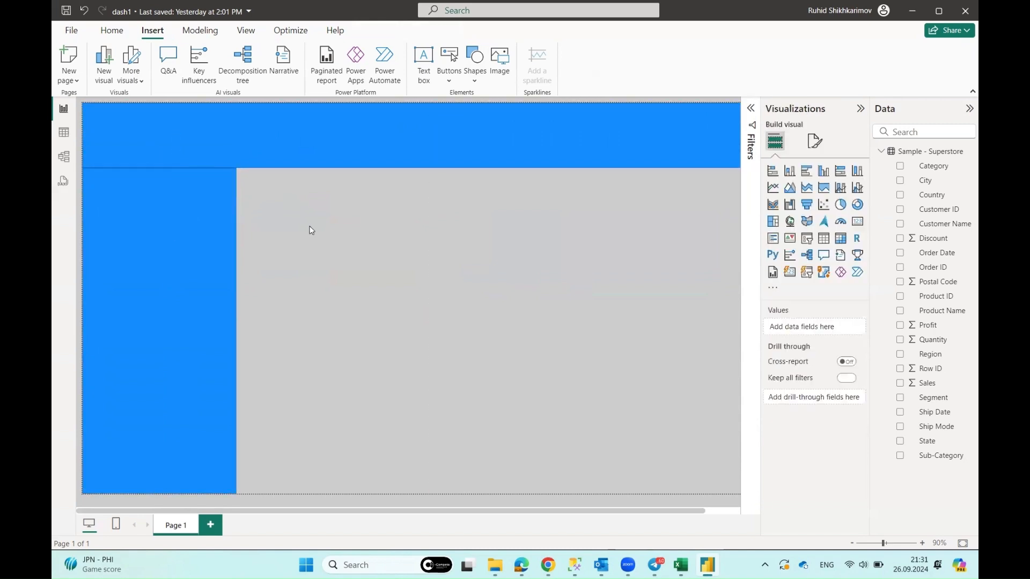
Narrow the sidebar rectangle by pulling its right edge inward by about a quarter of its width
click(236, 323)
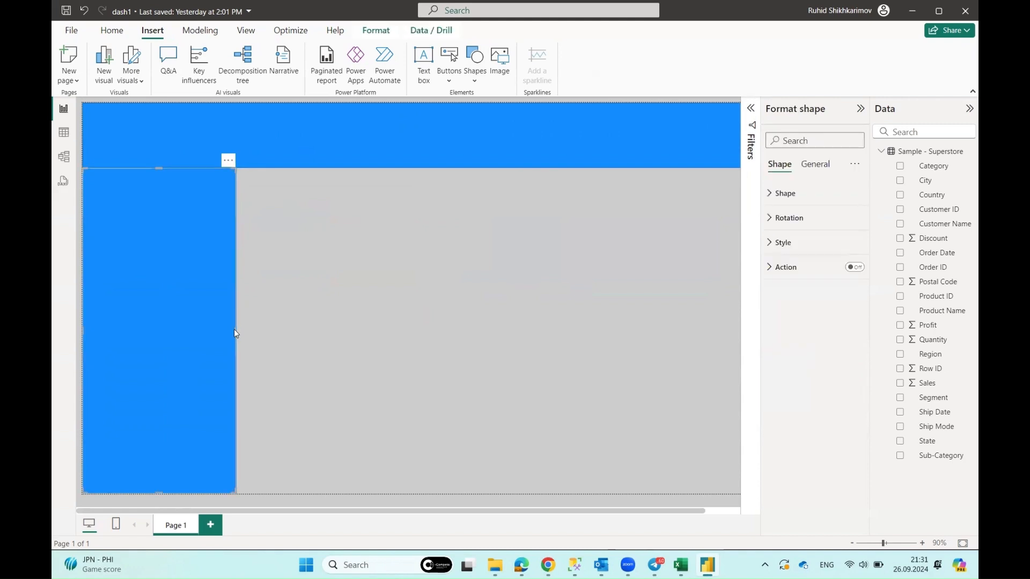
key(Escape)
click(204, 329)
drag(236, 328, 196, 331)
Reduce the header banner's height slightly and extend the sidebar upward to meet its lower edge
click(327, 141)
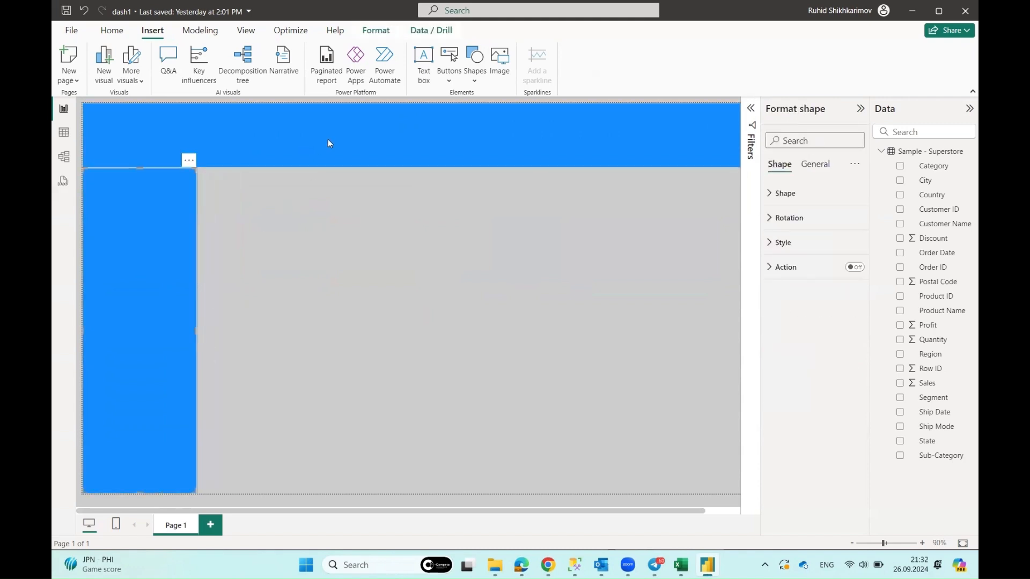
drag(427, 164, 426, 157)
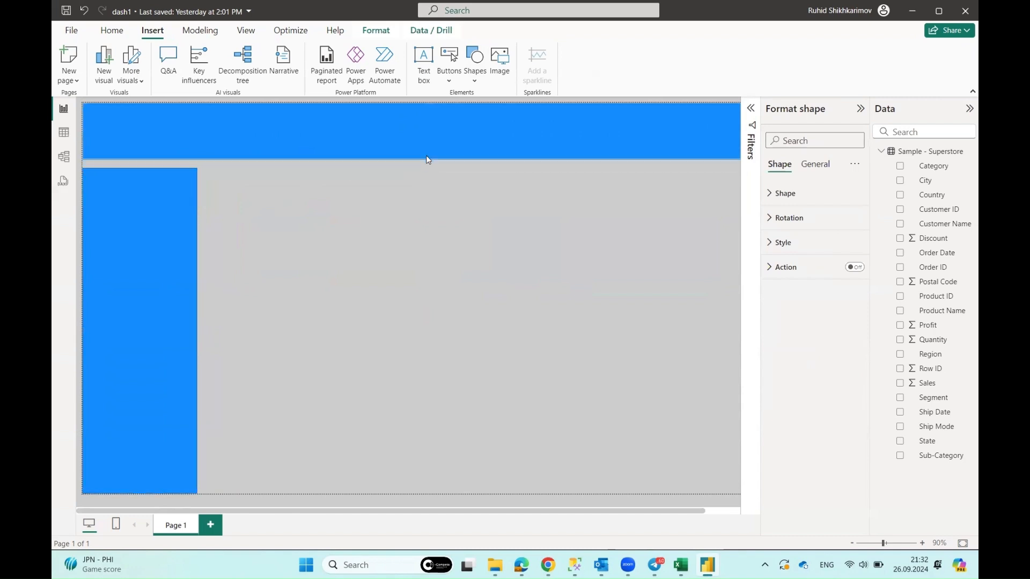
click(173, 192)
drag(141, 168, 139, 160)
click(312, 252)
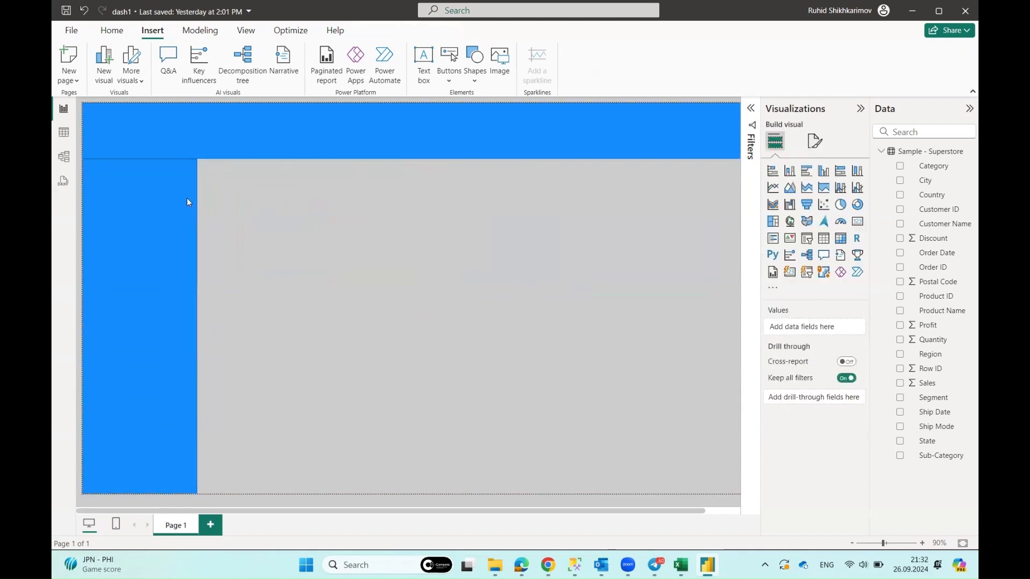
Set the sidebar rectangle's fill color to the white theme color
click(141, 278)
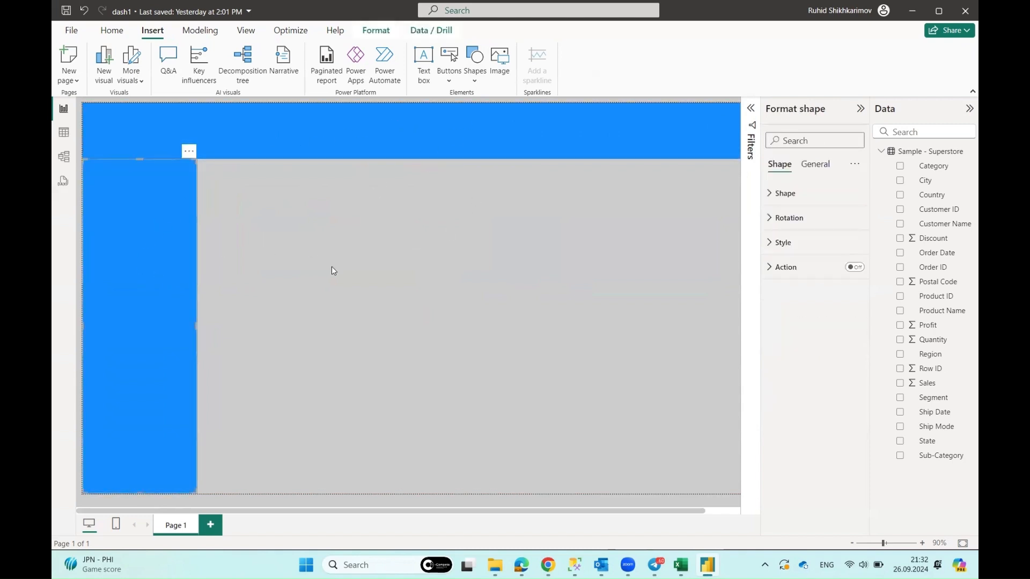
click(814, 169)
click(781, 166)
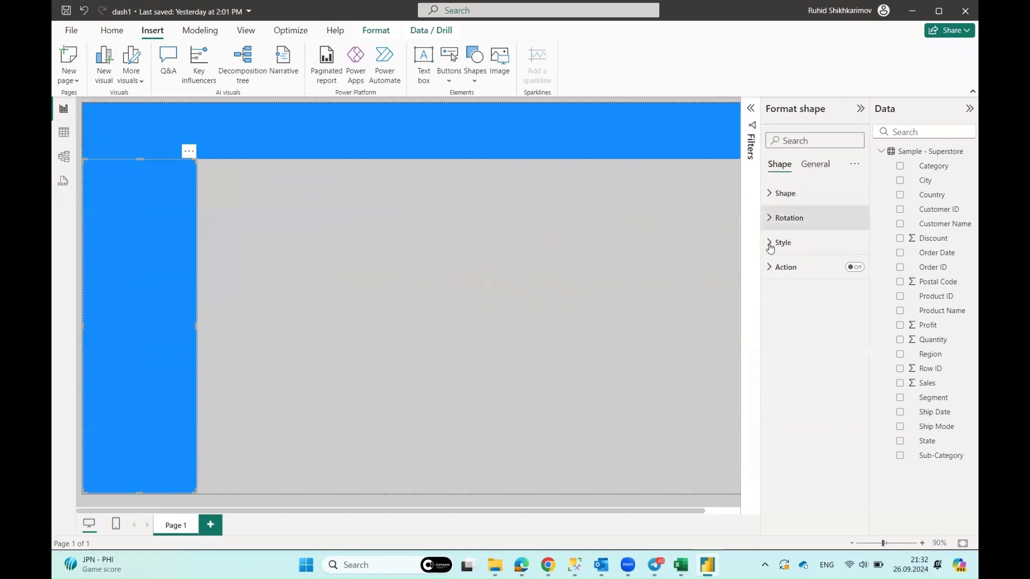
click(771, 244)
click(796, 304)
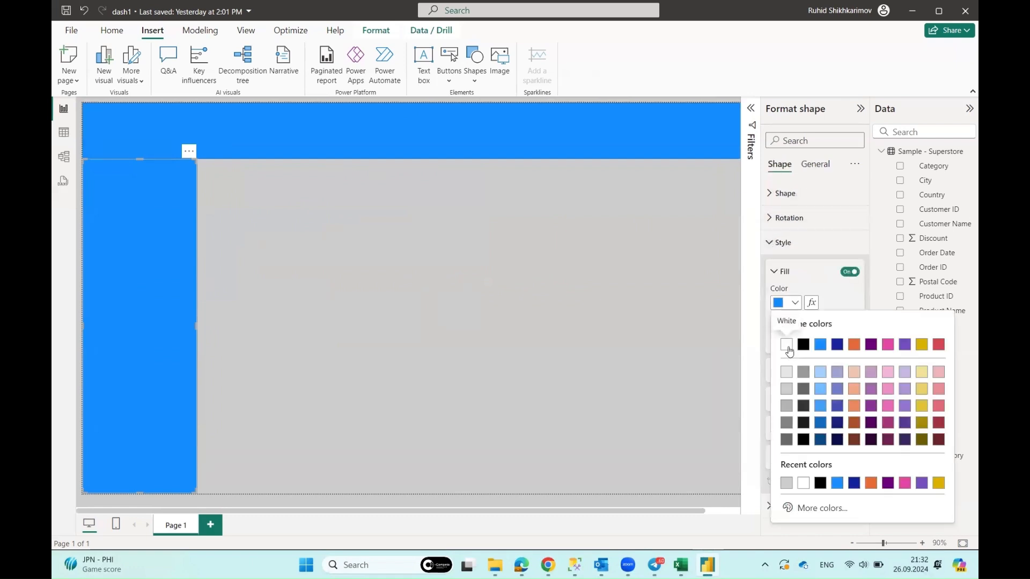
click(789, 350)
click(368, 190)
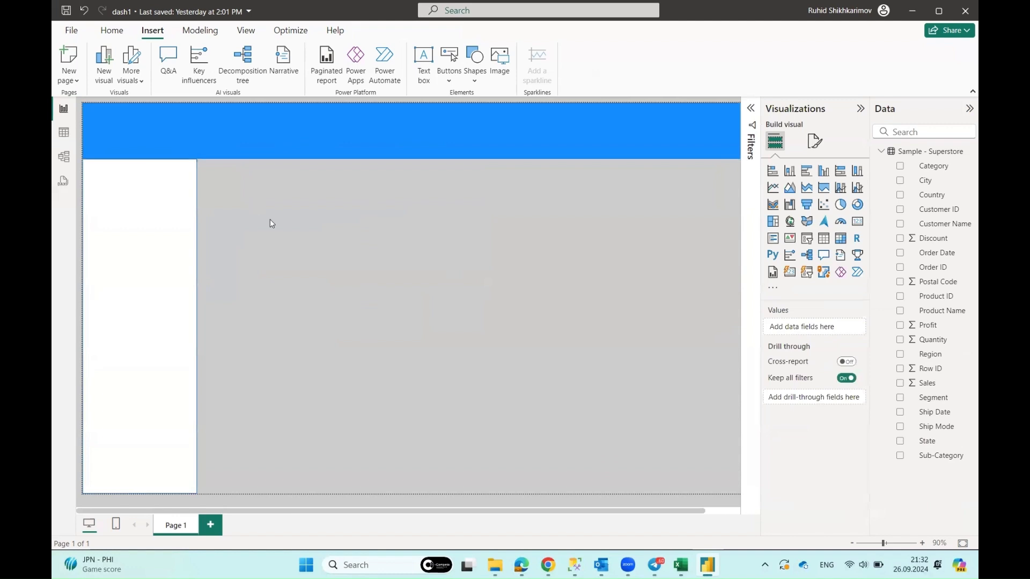
Insert a hexagon shape, shrink it to fit the header banner, and center it above the sidebar
click(476, 81)
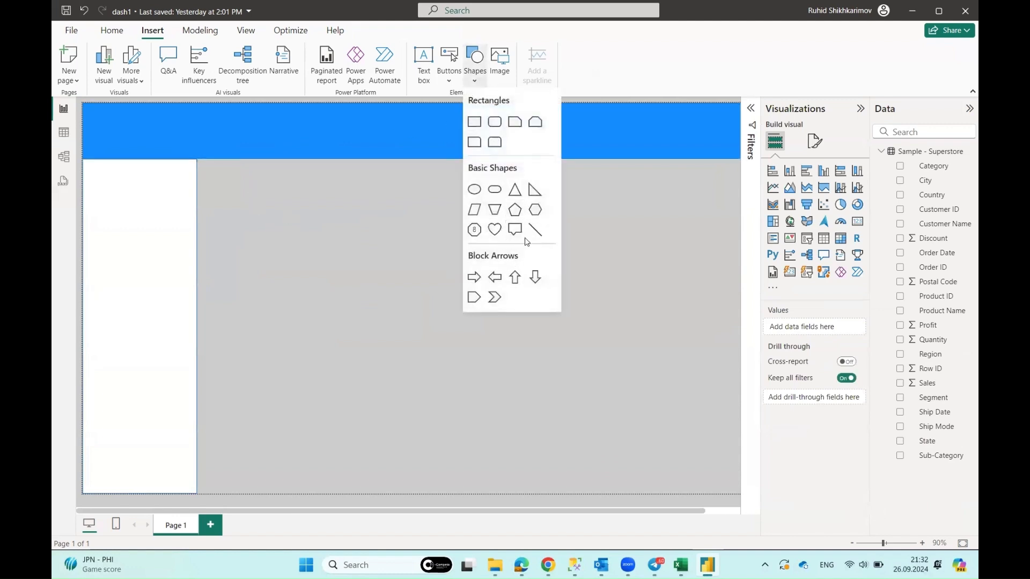
click(536, 210)
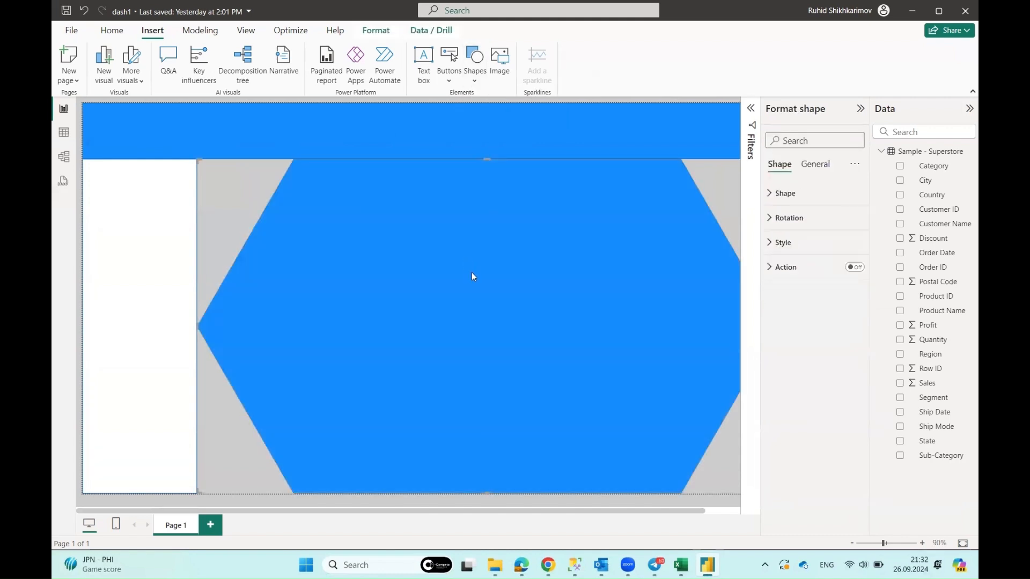
drag(467, 289, 436, 229)
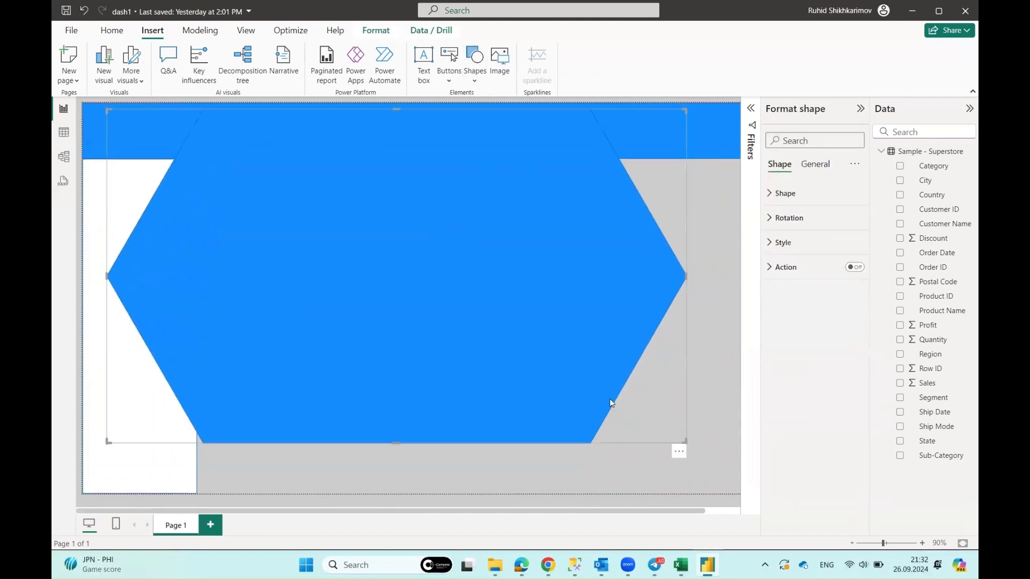
drag(686, 441, 158, 140)
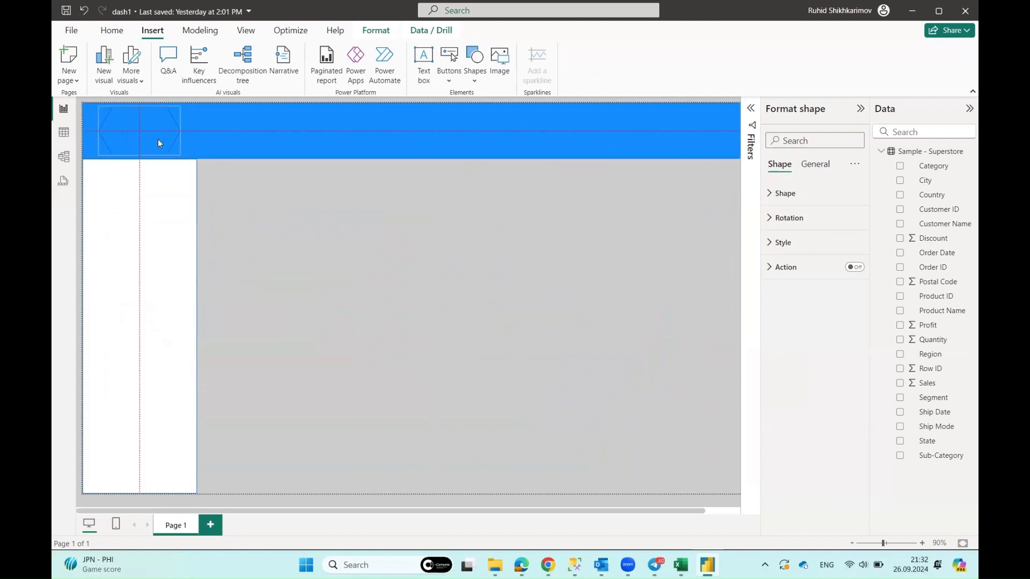
Set the hexagon's fill color to the white theme color
click(783, 243)
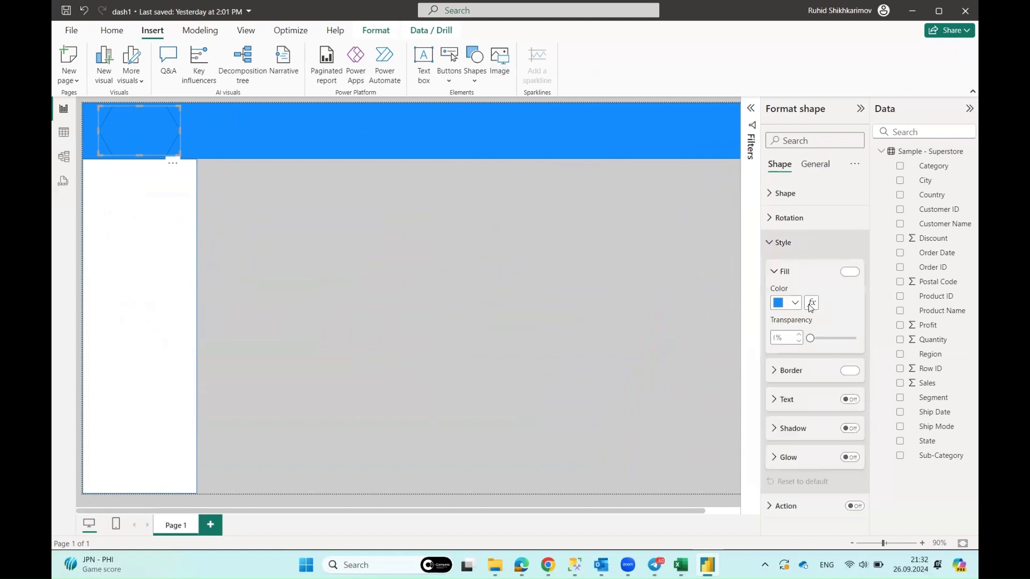
click(795, 303)
click(787, 345)
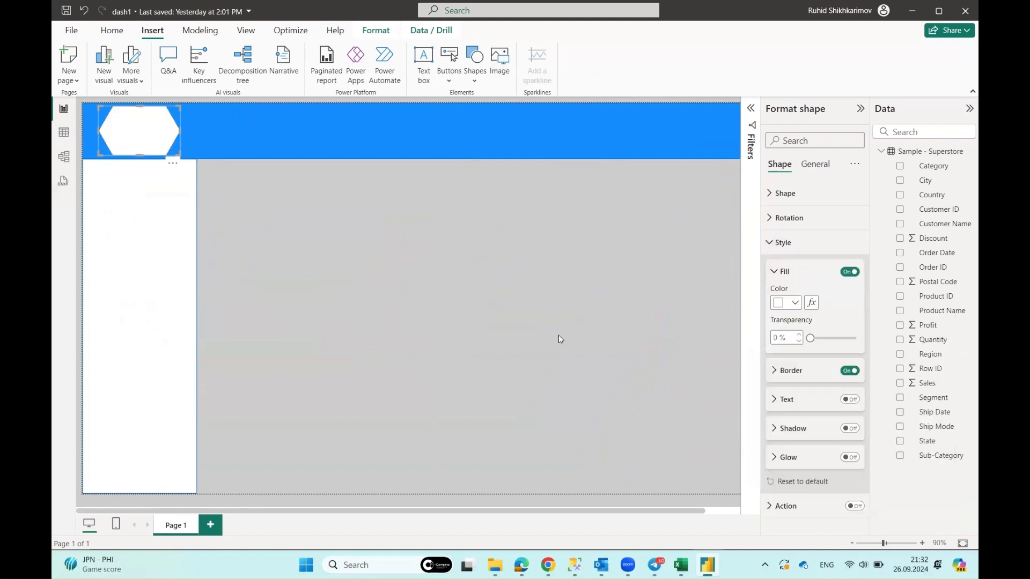
click(346, 297)
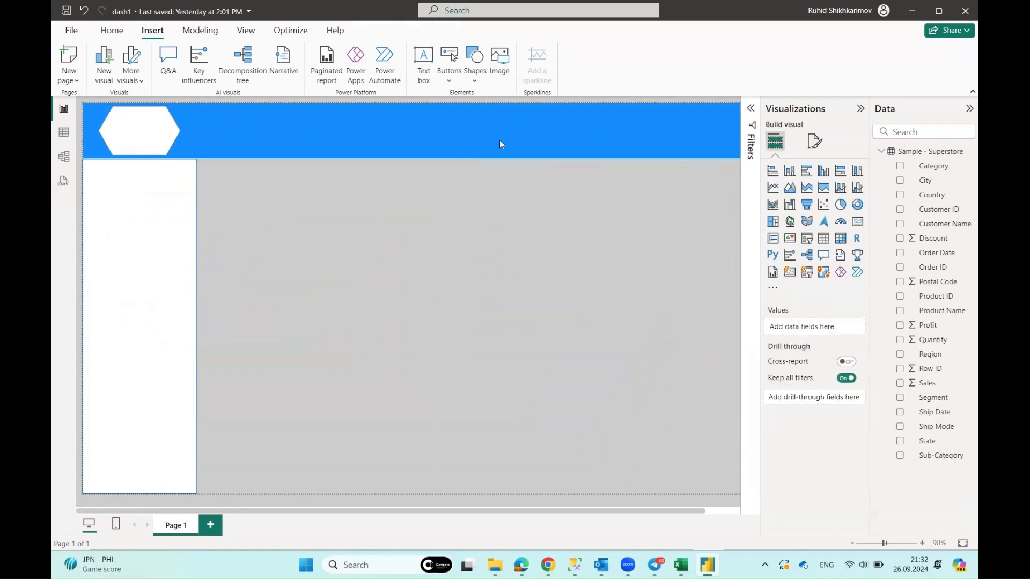
Insert the image file "download" from the image folder as the dashboard logo
click(499, 62)
click(220, 127)
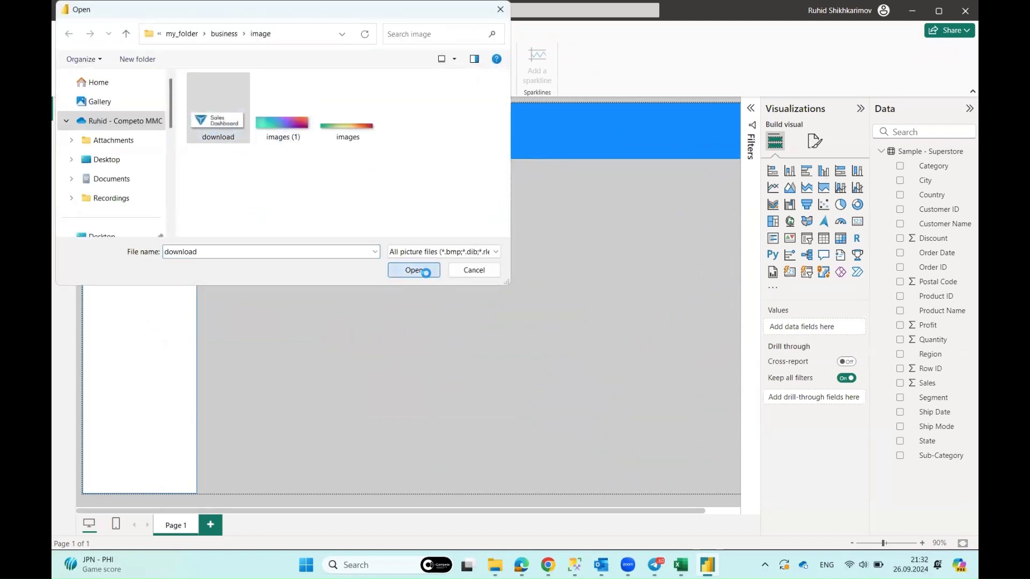
click(423, 271)
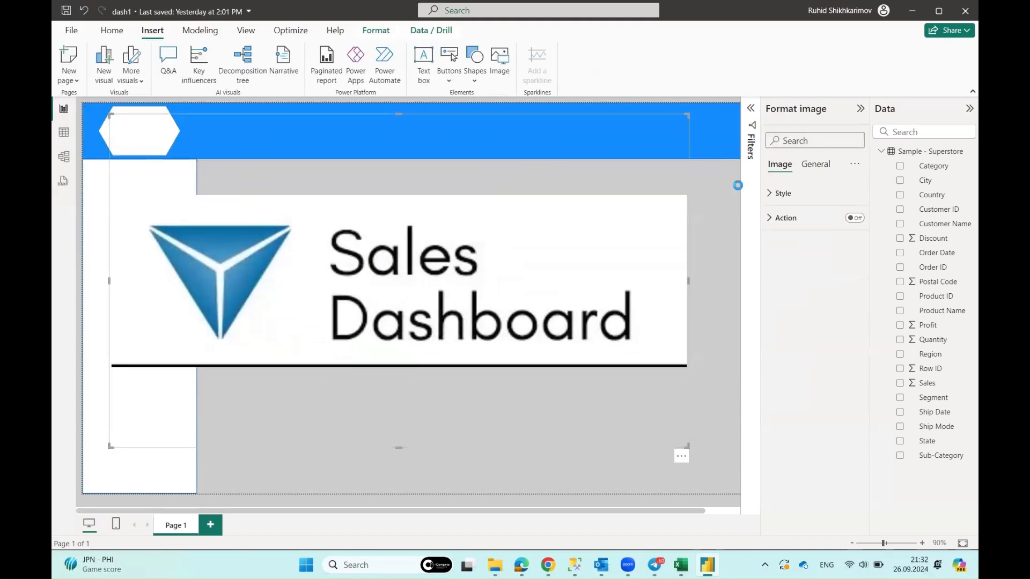
Shrink the Sales Dashboard logo image and place it over the white hexagon in the header banner
drag(687, 444, 266, 203)
drag(189, 116, 182, 144)
drag(265, 203, 168, 133)
click(302, 144)
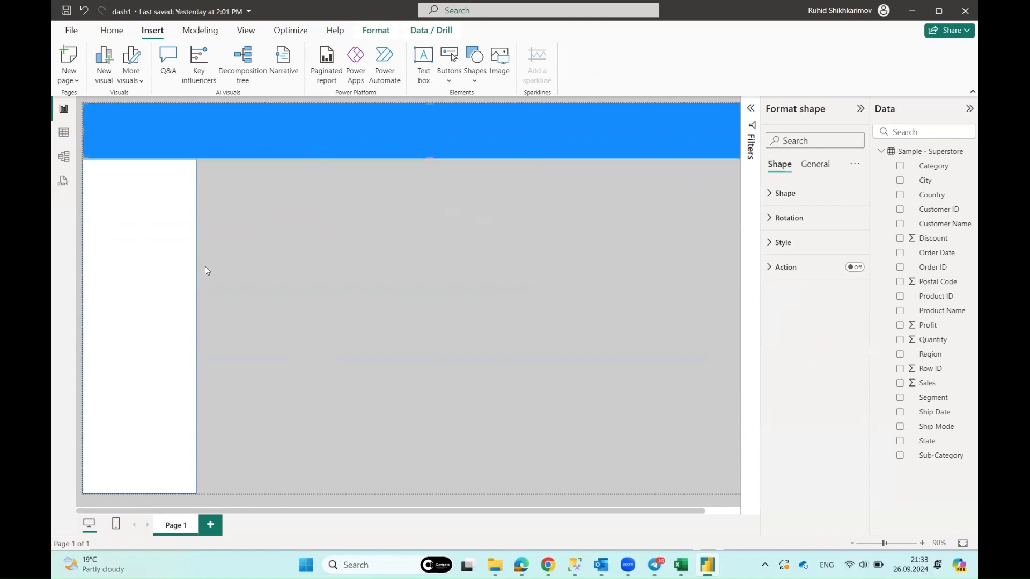
click(241, 256)
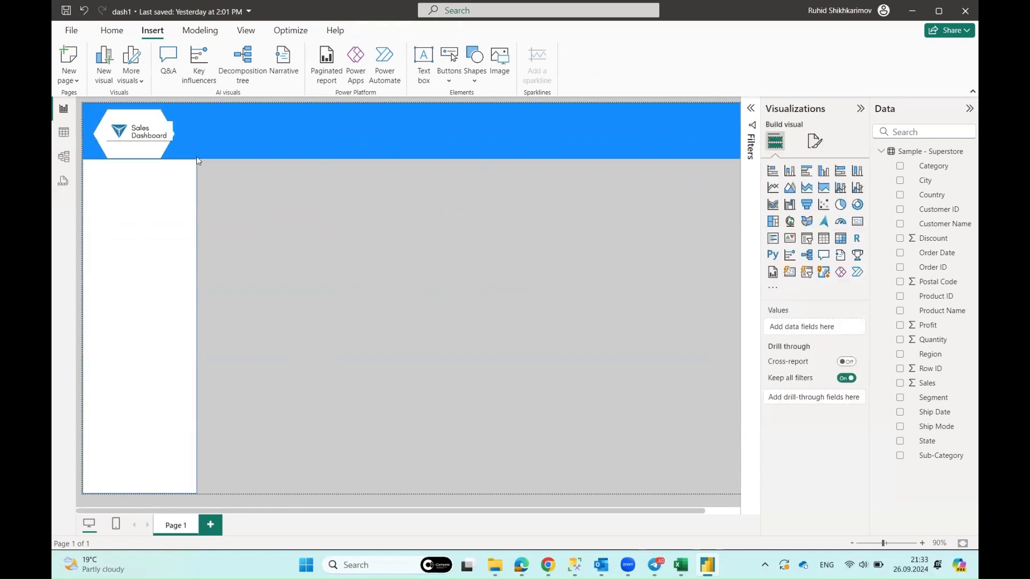
Reduce the hexagon slightly and align it with the logo, centering both within the header banner above the sidebar
drag(165, 155, 164, 155)
click(316, 292)
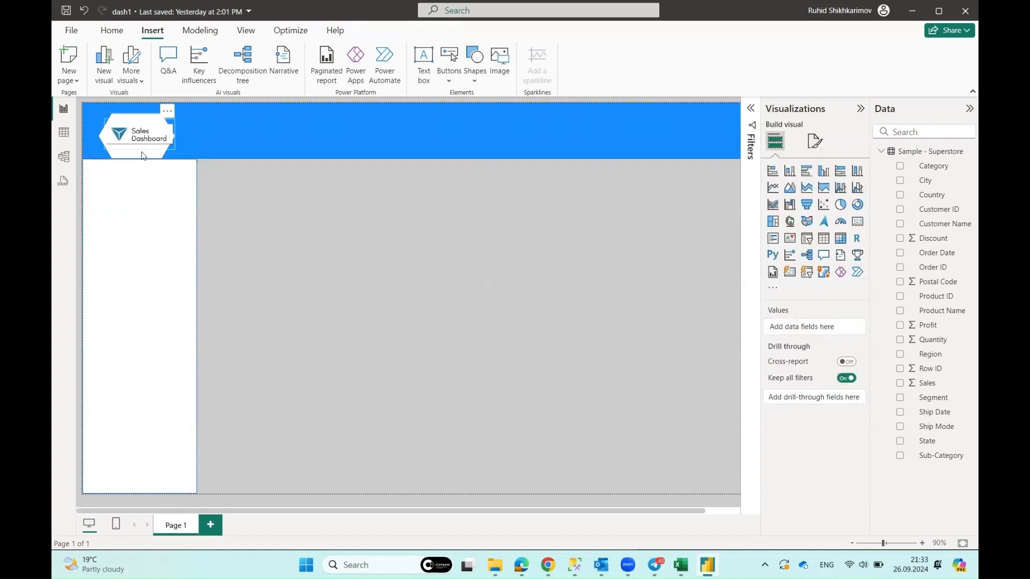
click(167, 144)
click(455, 134)
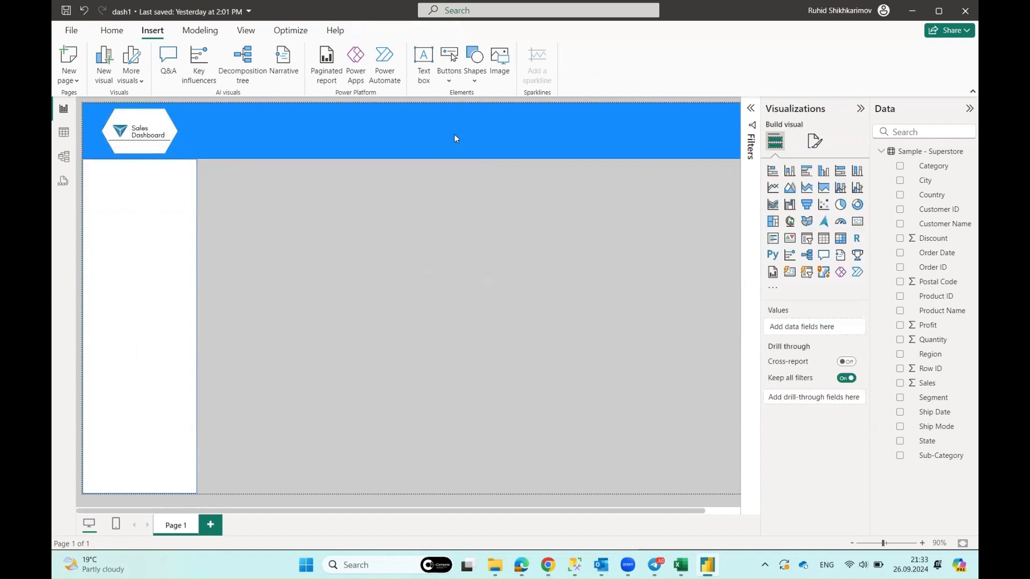
Insert a rounded rectangle, shrink it to a small card, and place it at the header banner's lower edge beside the sidebar
click(474, 74)
click(495, 123)
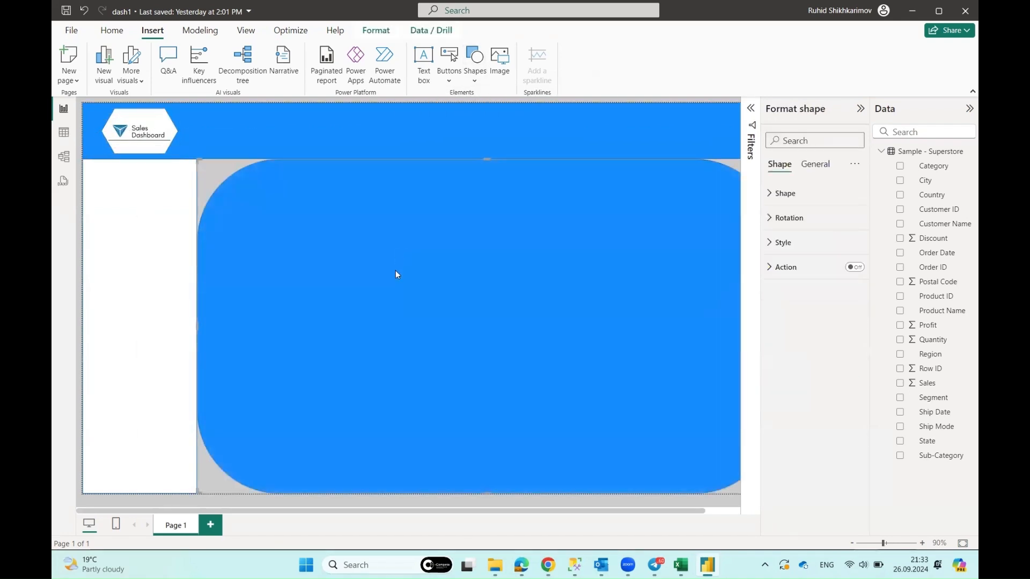
drag(442, 271, 341, 269)
drag(664, 159, 203, 455)
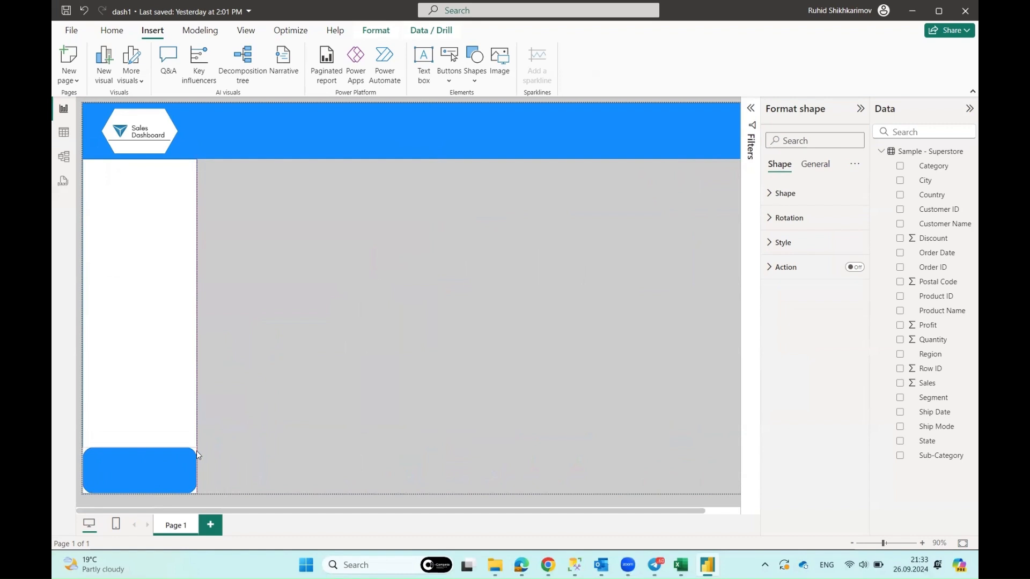
drag(135, 482, 265, 185)
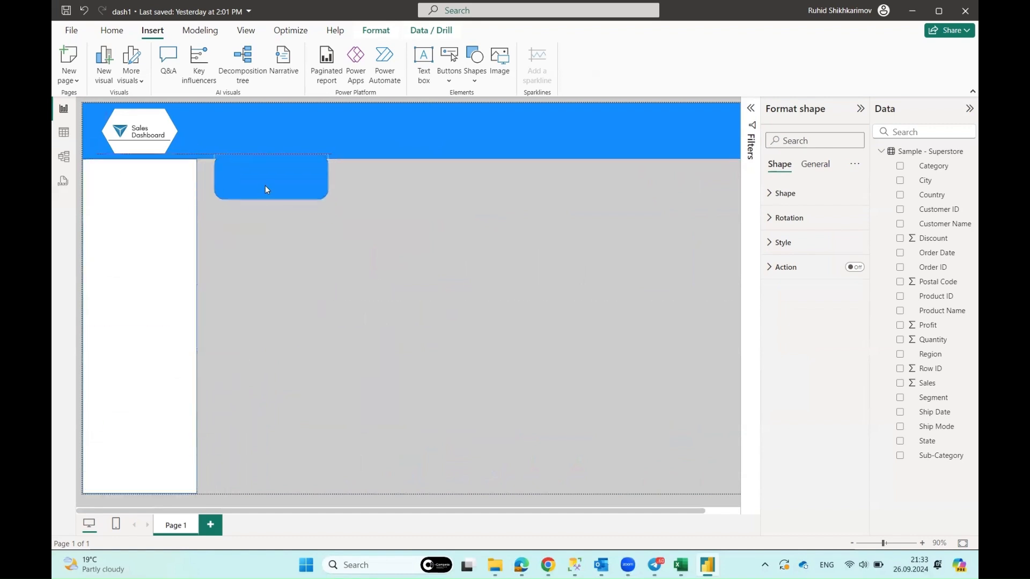
Set the rounded card's fill color to the white theme color
click(783, 243)
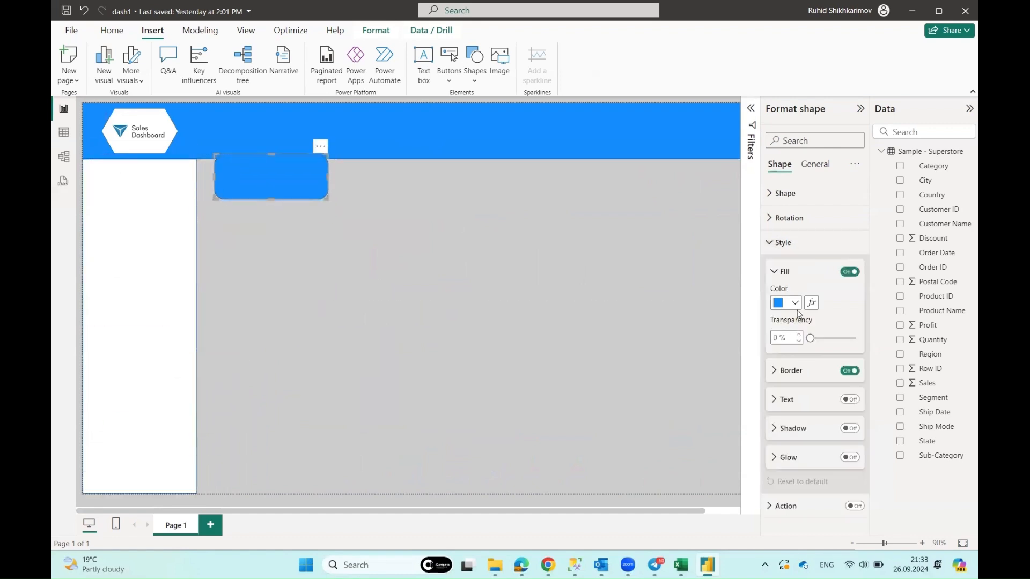
click(795, 303)
click(787, 348)
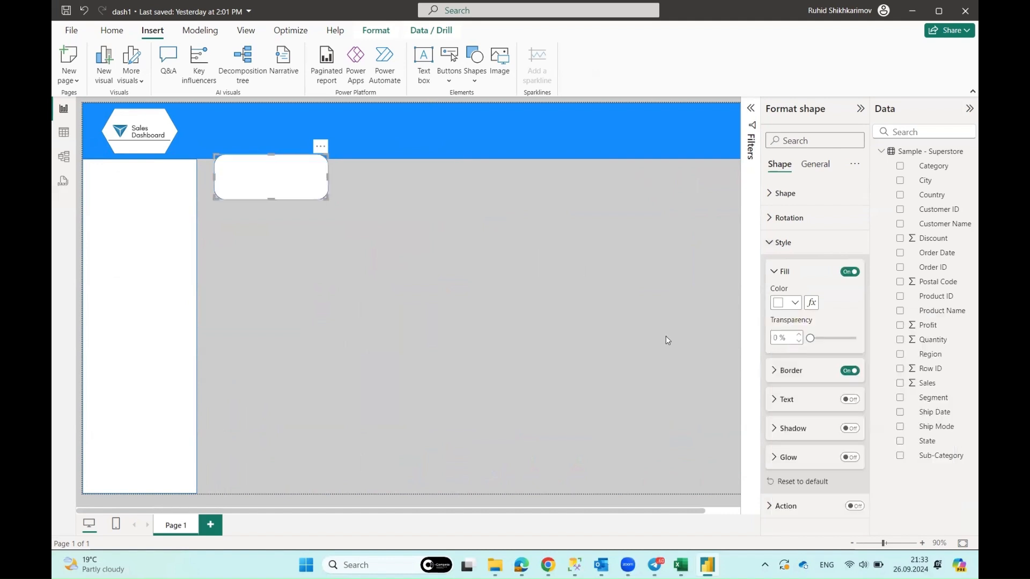
click(414, 260)
Duplicate the white card and arrange the copies as a row of five cards across the header banner's lower edge
drag(278, 188, 521, 176)
key(ctrl+c)
key(ctrl+v)
key(ctrl+v)
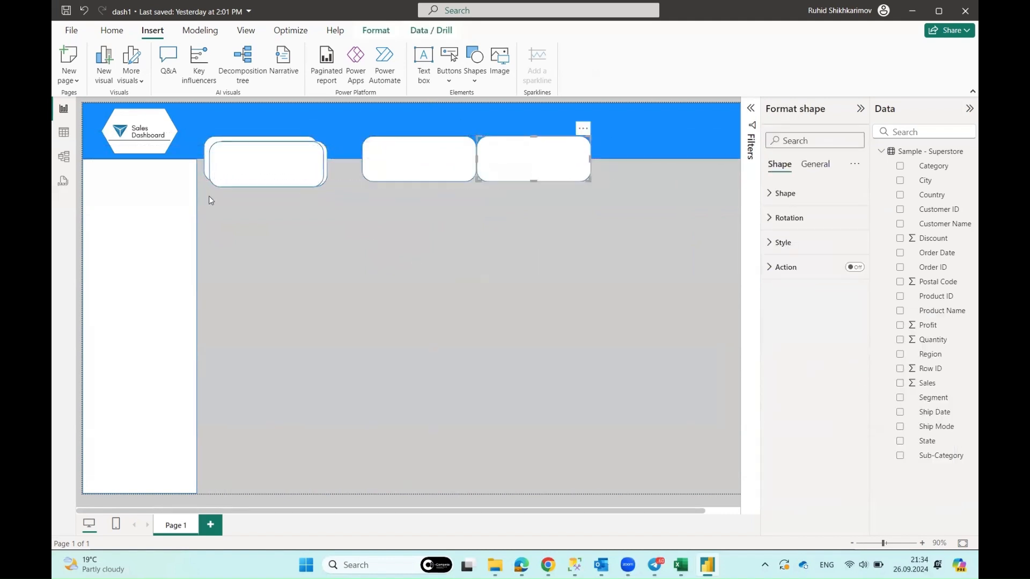
drag(232, 180, 628, 159)
scroll(633, 172, down, 1)
drag(521, 158, 570, 156)
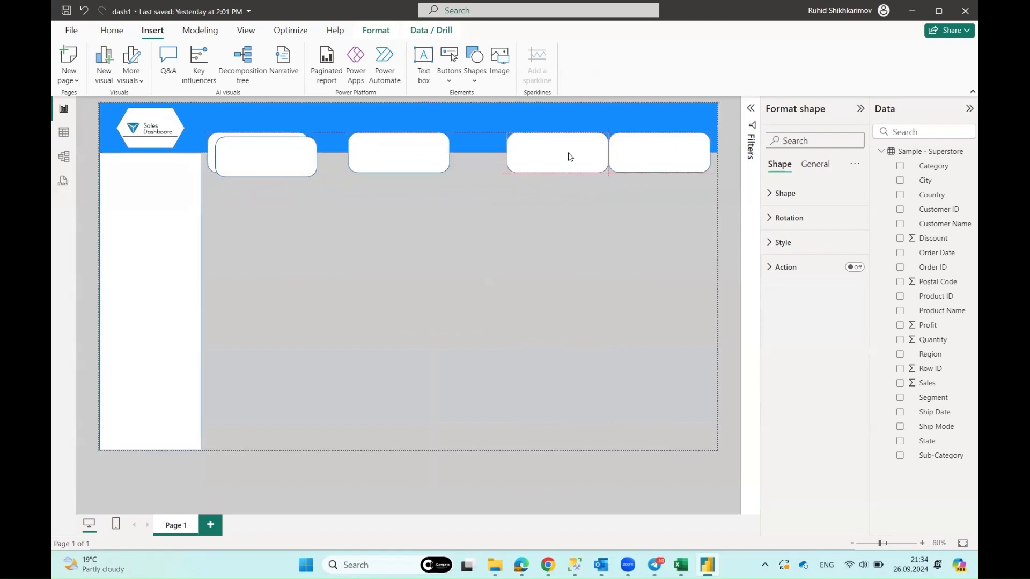
drag(420, 161, 468, 161)
drag(260, 166, 339, 161)
Select all five cards in the row and set their width to 200
click(264, 161)
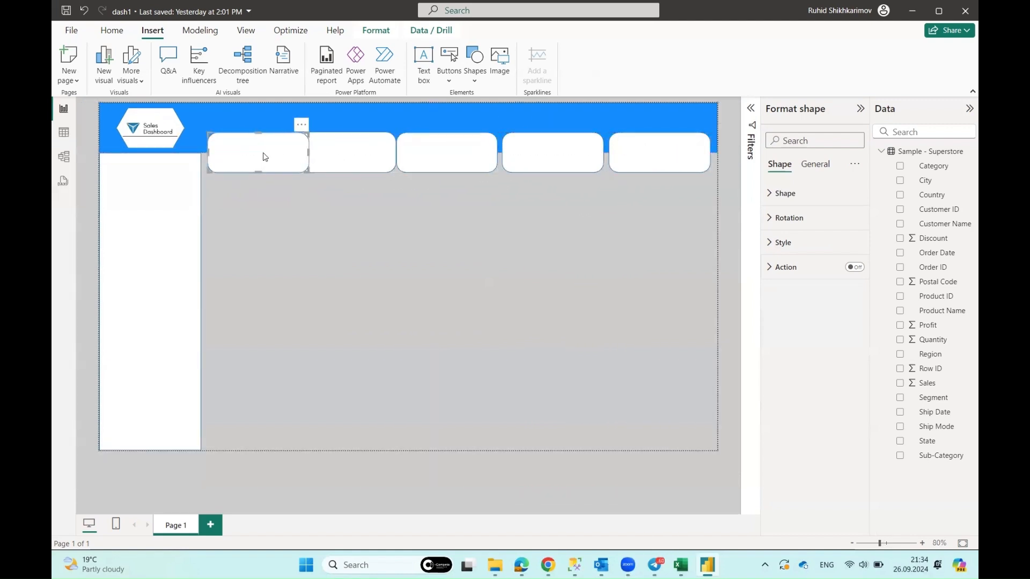
ctrl+click(349, 159)
ctrl+click(454, 170)
ctrl+click(562, 169)
ctrl+click(643, 166)
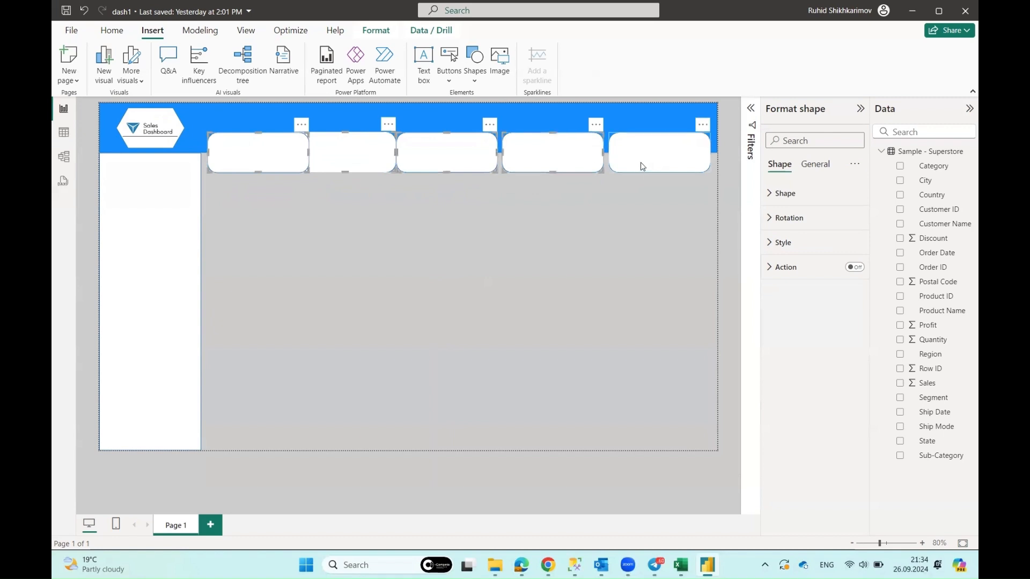
click(815, 164)
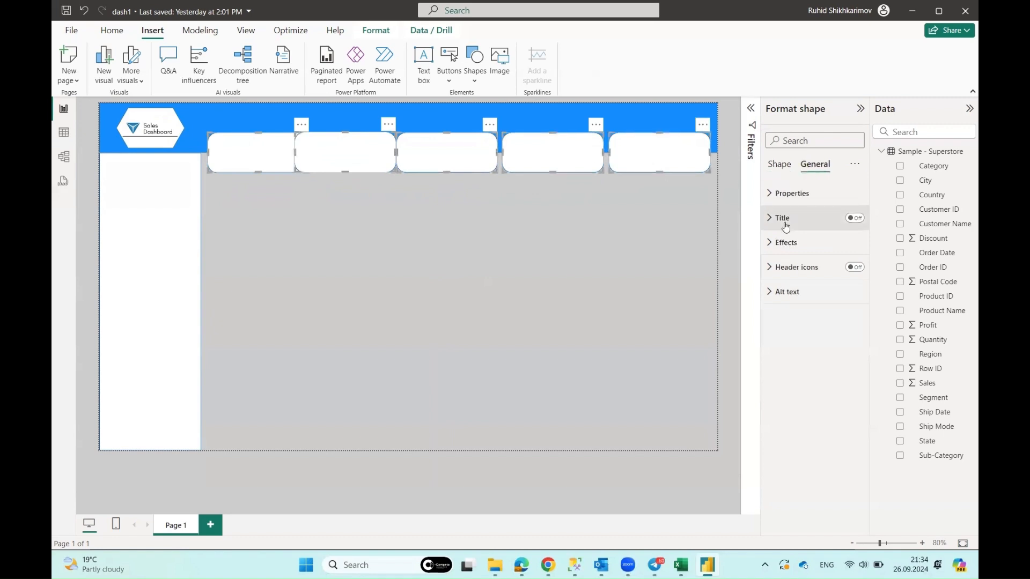
click(775, 194)
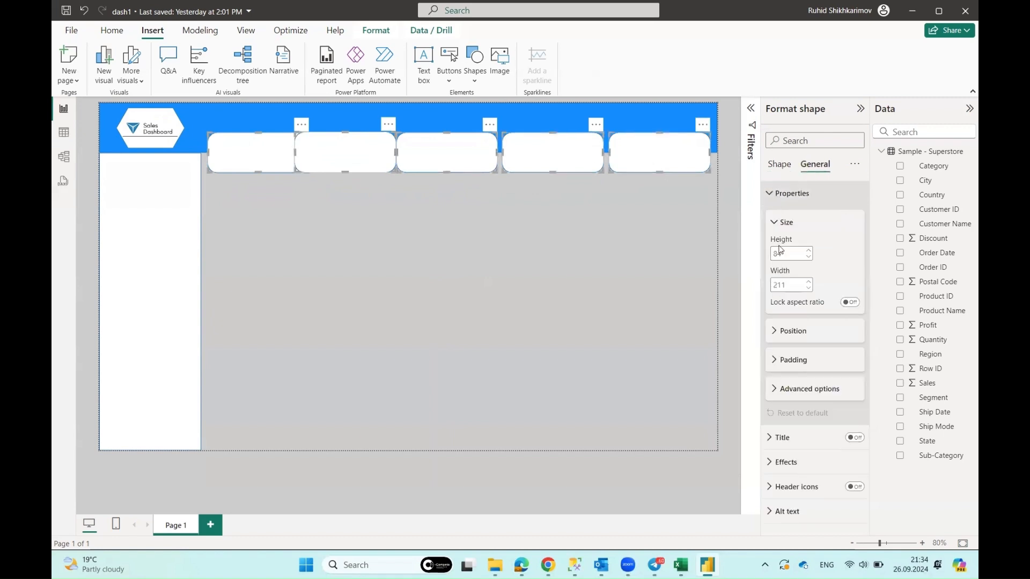
click(808, 290)
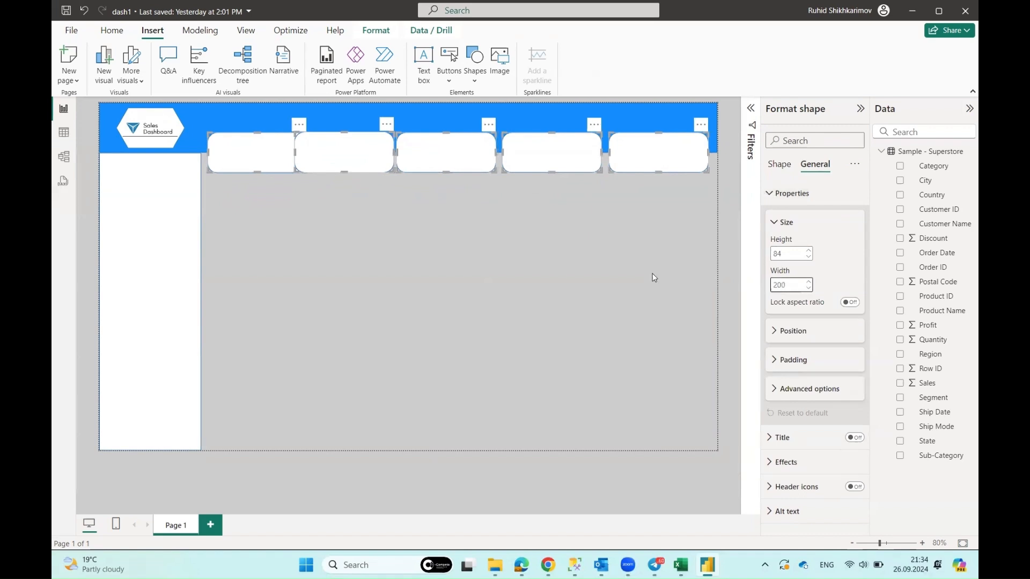
Space the five cards evenly along the header banner's lower edge so none overlap
click(366, 241)
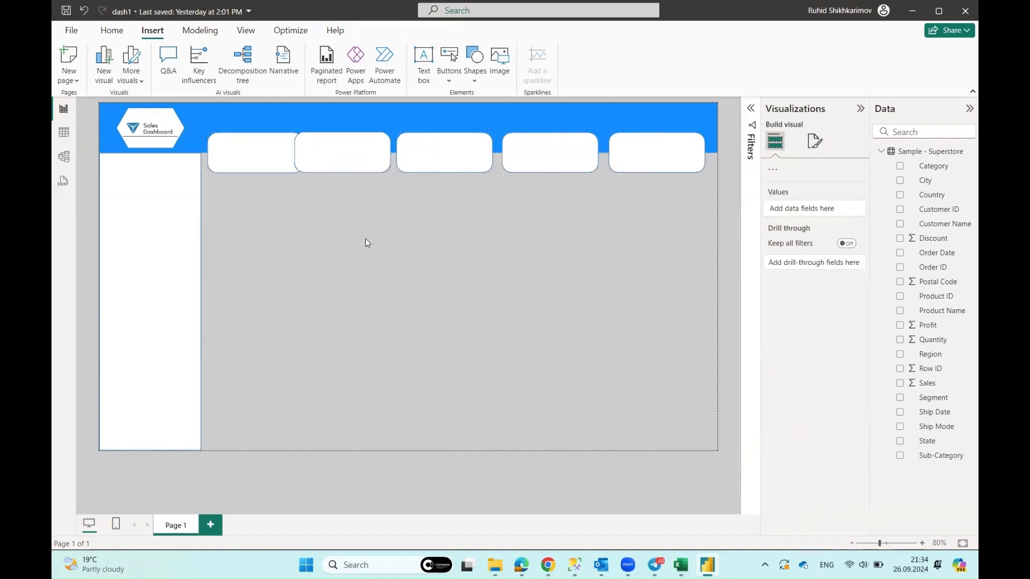
drag(550, 157, 367, 161)
click(478, 271)
Duplicate a white card and enlarge the copy into a chart panel below the first card
click(229, 146)
key(ctrl+c)
key(ctrl+v)
scroll(229, 147, up, 1)
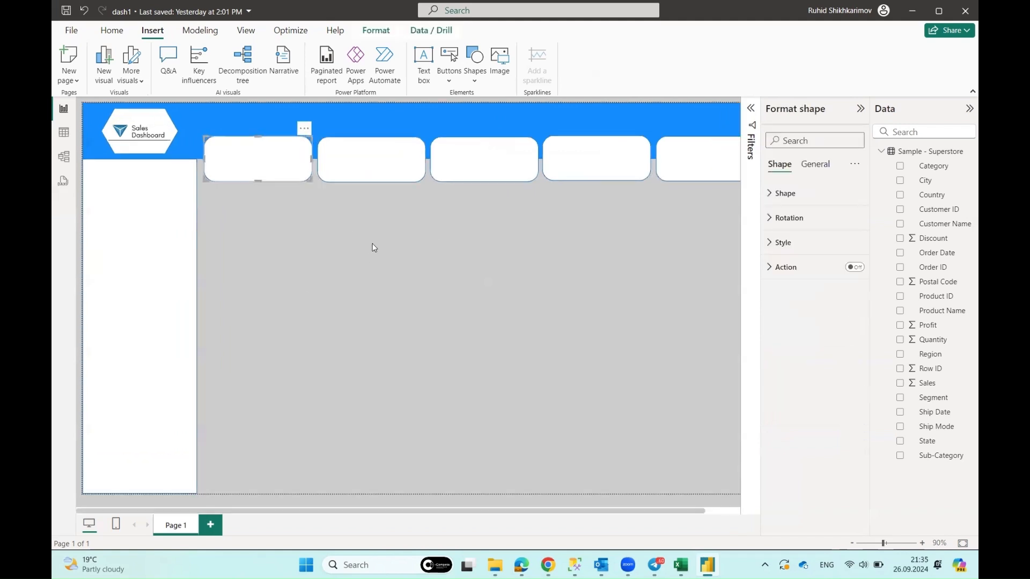
drag(270, 161, 430, 247)
scroll(408, 381, down, 1)
Duplicate the chart panel into five, arranged as three in an upper row and two in a lower row
click(288, 256)
key(ctrl+c)
key(ctrl+v)
key(ctrl+v)
drag(324, 284, 314, 415)
drag(289, 267, 467, 401)
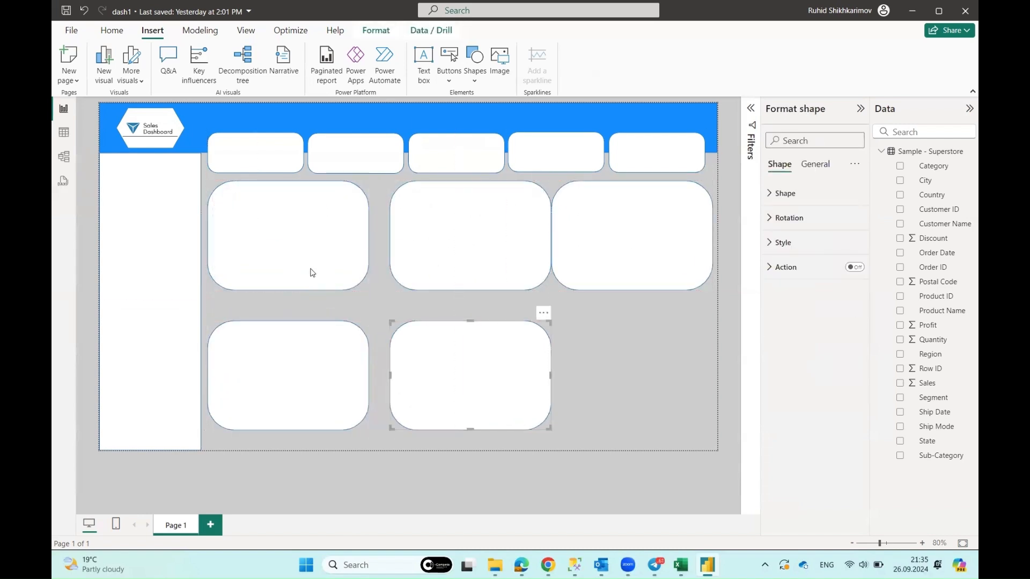
Select all five chart panels and set their height to 260 and width to 350
ctrl+click(344, 335)
ctrl+click(308, 285)
ctrl+click(449, 258)
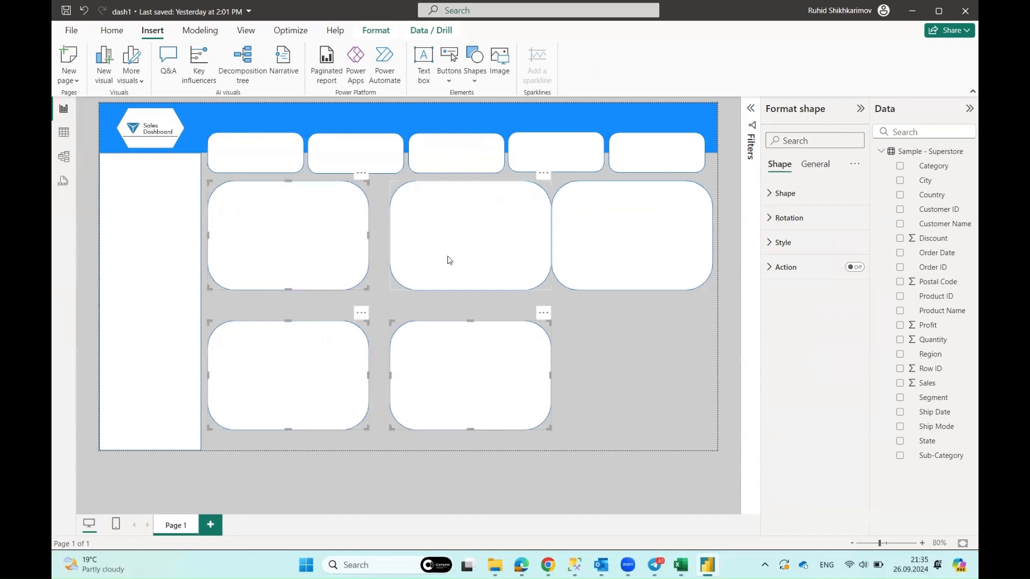
ctrl+click(591, 251)
click(777, 242)
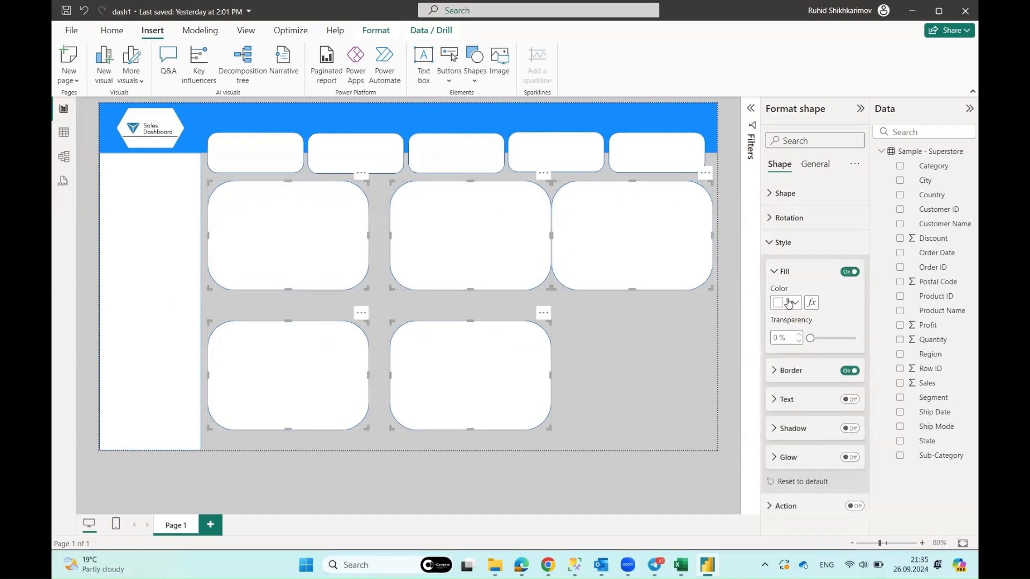
click(777, 242)
click(815, 165)
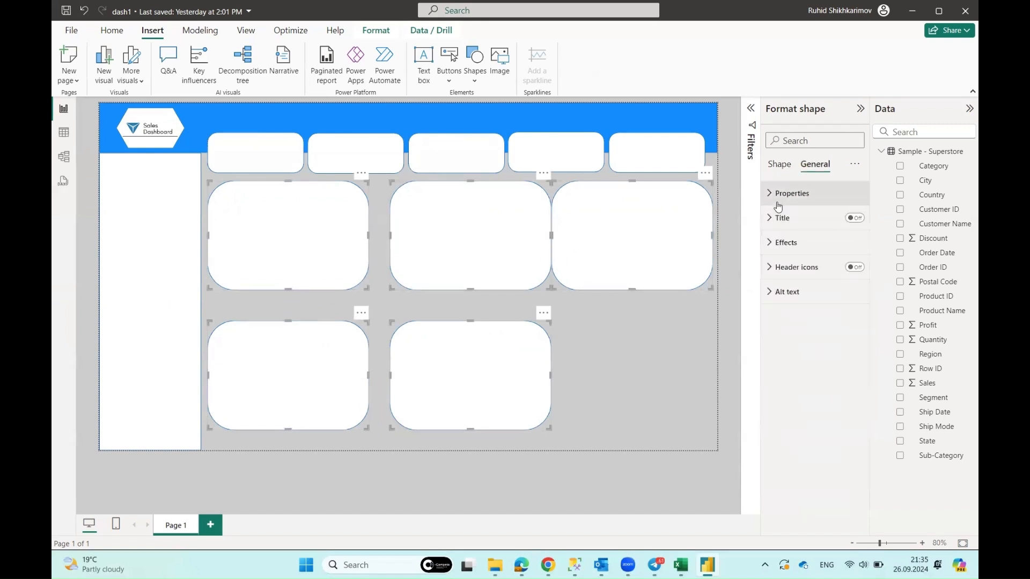
click(792, 194)
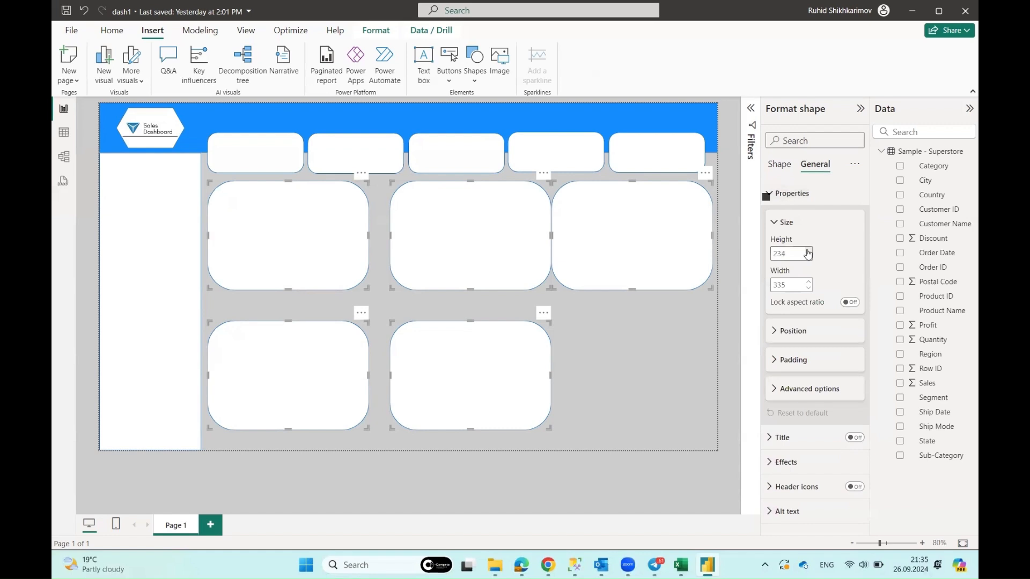
click(808, 252)
click(808, 253)
click(808, 252)
click(809, 252)
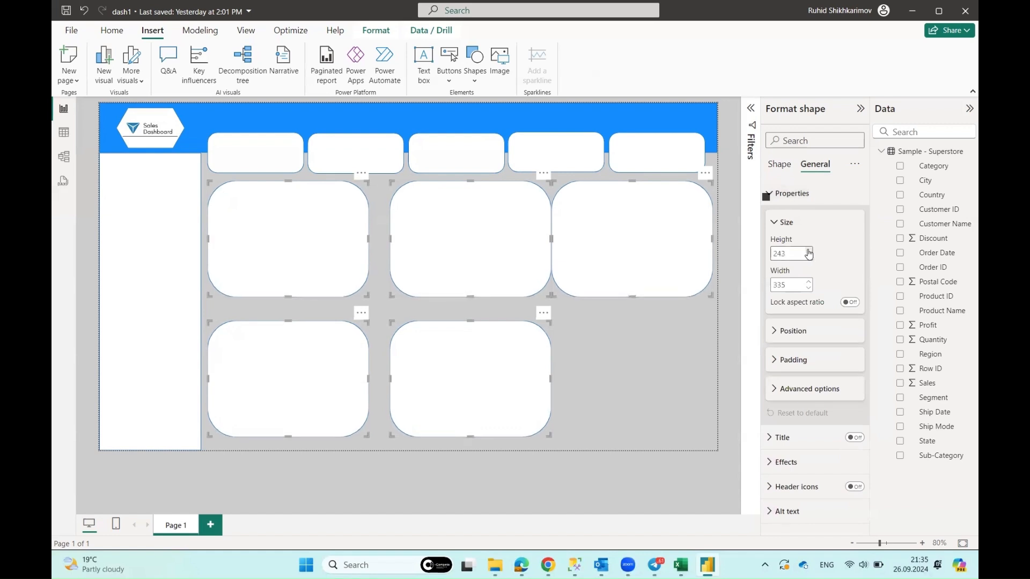
click(809, 252)
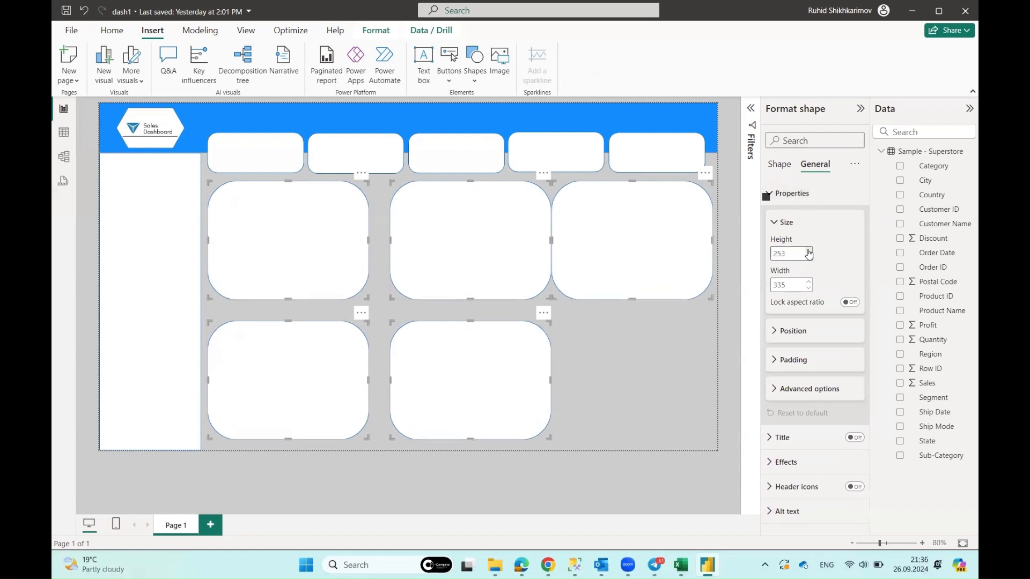
click(808, 286)
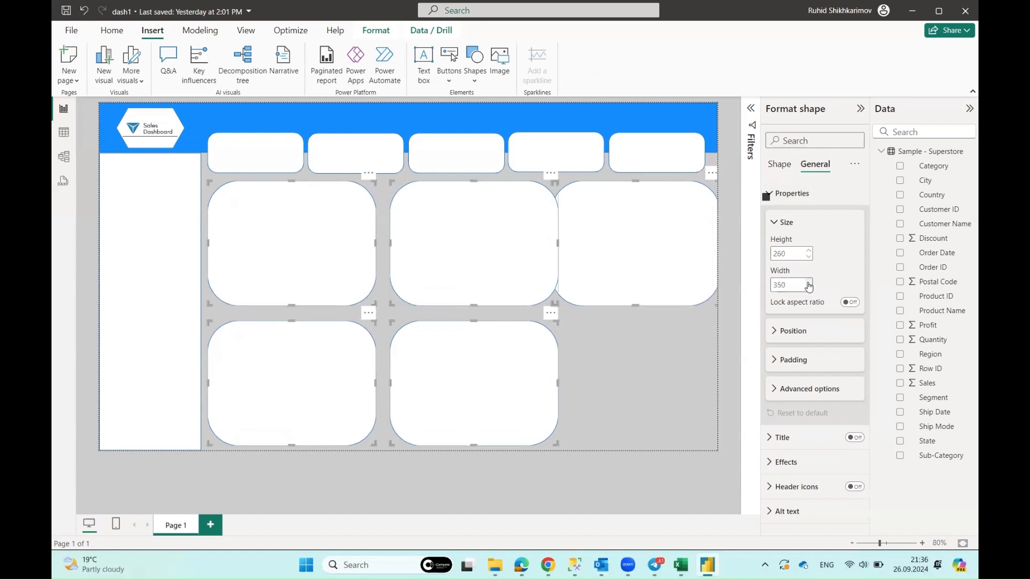
Shift the middle panel of the upper row left to meet the first panel, clearing its overlap with the third
click(622, 338)
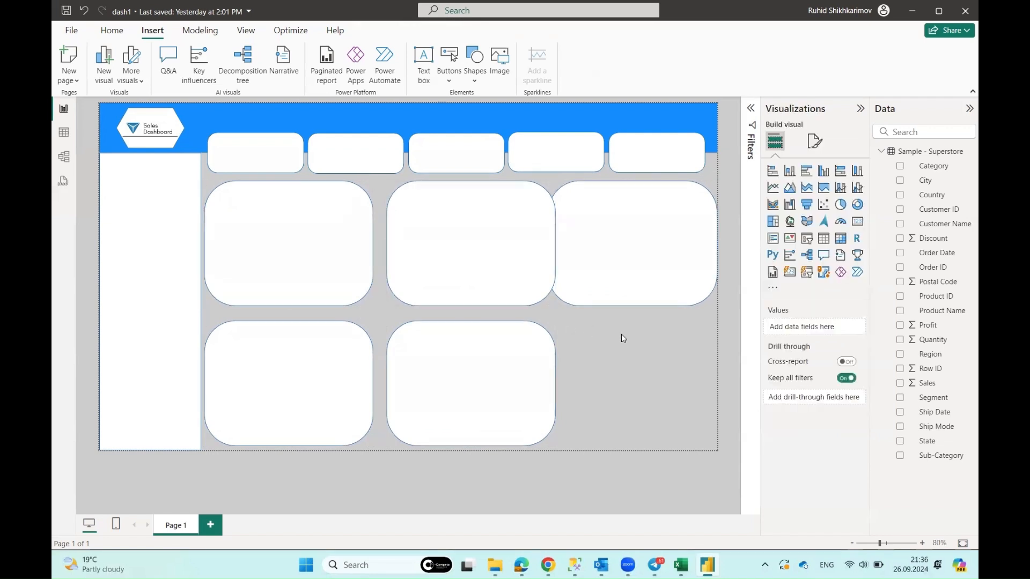
drag(507, 263, 501, 263)
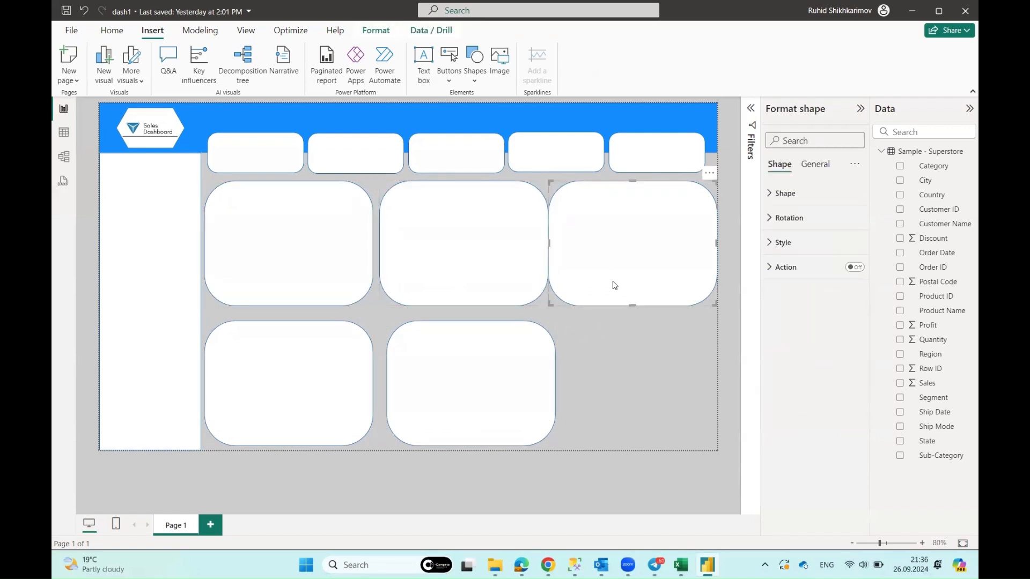
drag(395, 259, 388, 259)
Widen the second lower-row panel to the page's right edge and raise its upper edge slightly
click(443, 363)
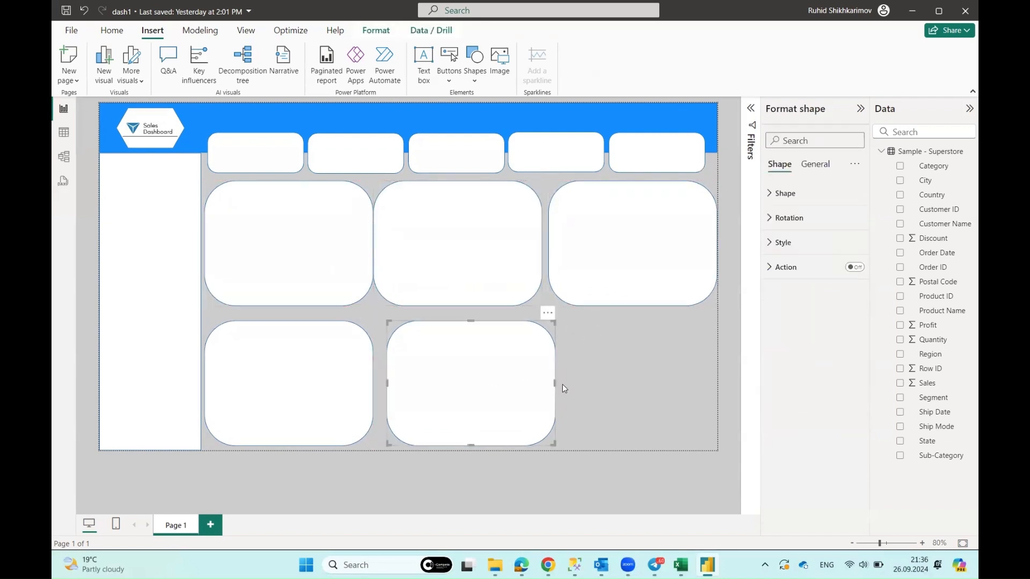
drag(558, 384, 721, 398)
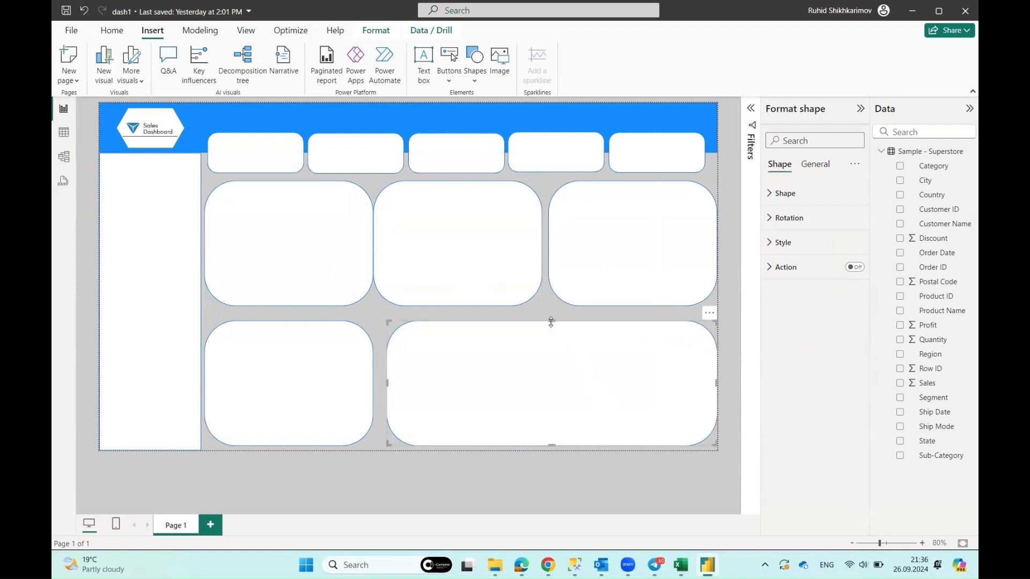
drag(551, 322, 552, 313)
Raise the first lower-row panel's upper edge to match its neighbor, and extend the wide panel leftward to meet it
click(317, 364)
drag(288, 321, 289, 312)
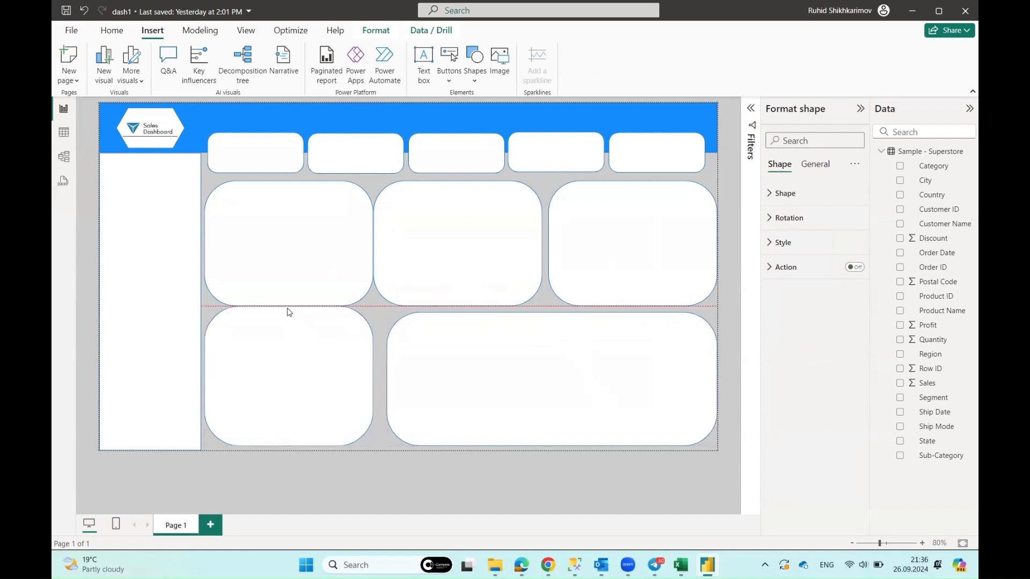
click(492, 357)
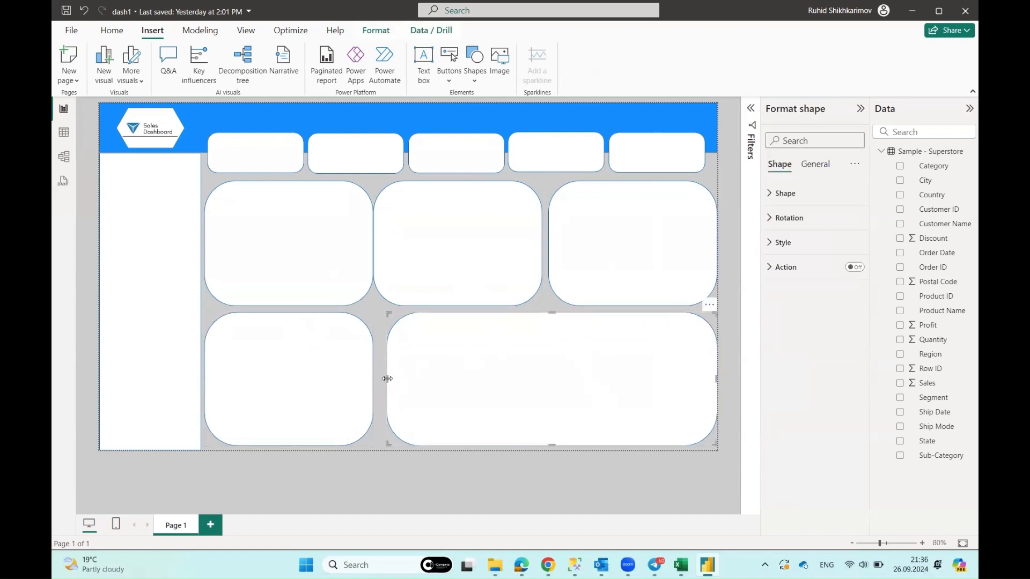
drag(388, 379, 374, 382)
Widen the middle and last upper-row panels toward each other until their adjoining edges meet
click(172, 304)
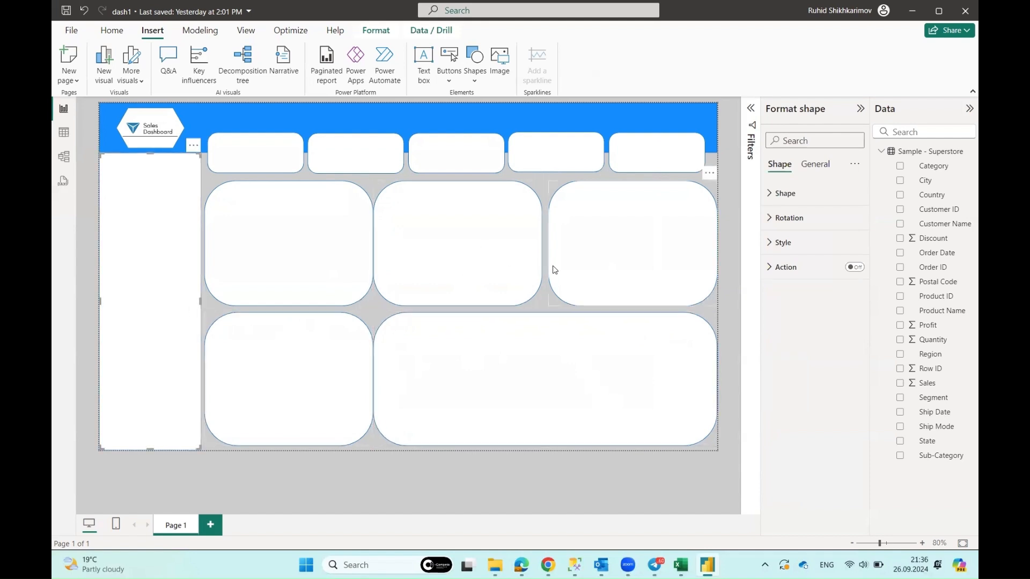
click(554, 270)
scroll(606, 272, up, 1)
drag(586, 261, 584, 263)
click(578, 268)
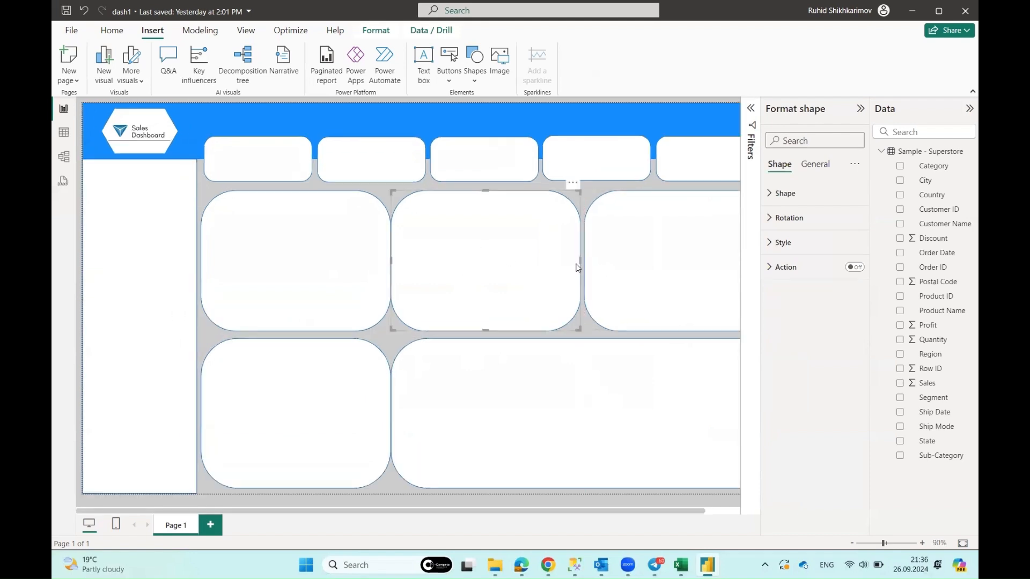
click(584, 264)
scroll(540, 349, down, 1)
click(161, 290)
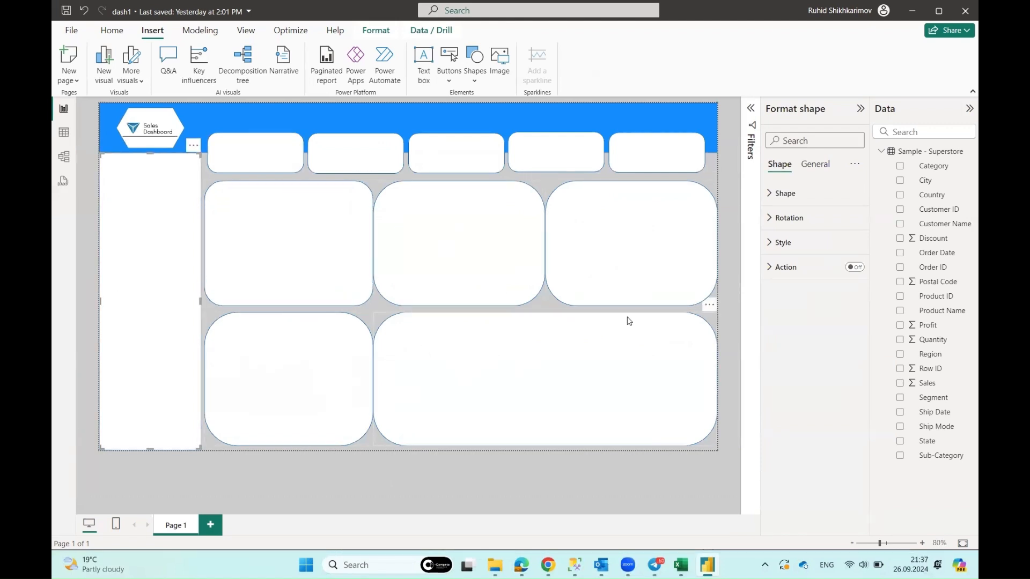
Select all five KPI cards and reduce the rounding of their corners
click(262, 158)
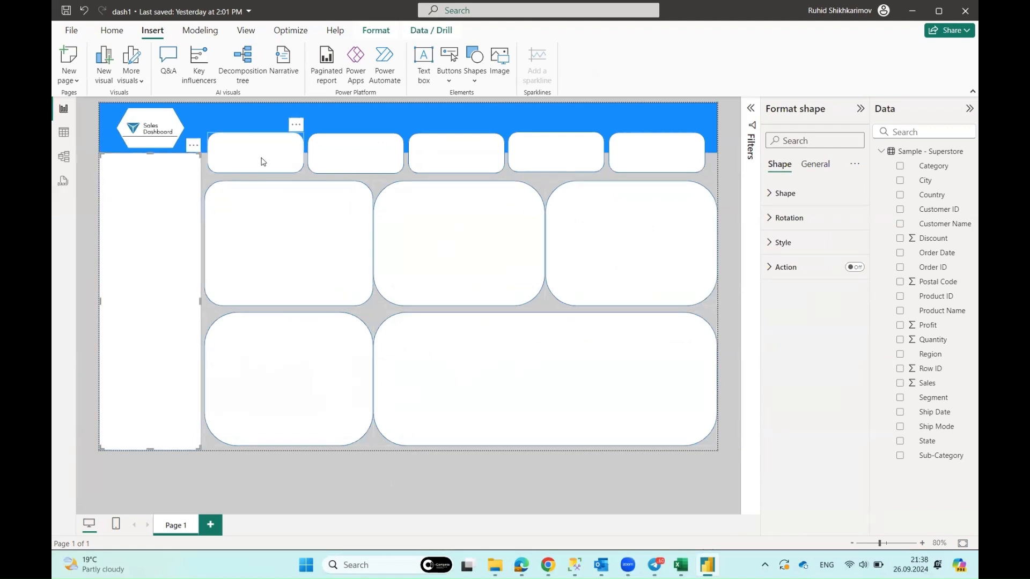
ctrl+click(348, 156)
ctrl+click(456, 156)
ctrl+click(531, 158)
ctrl+click(684, 158)
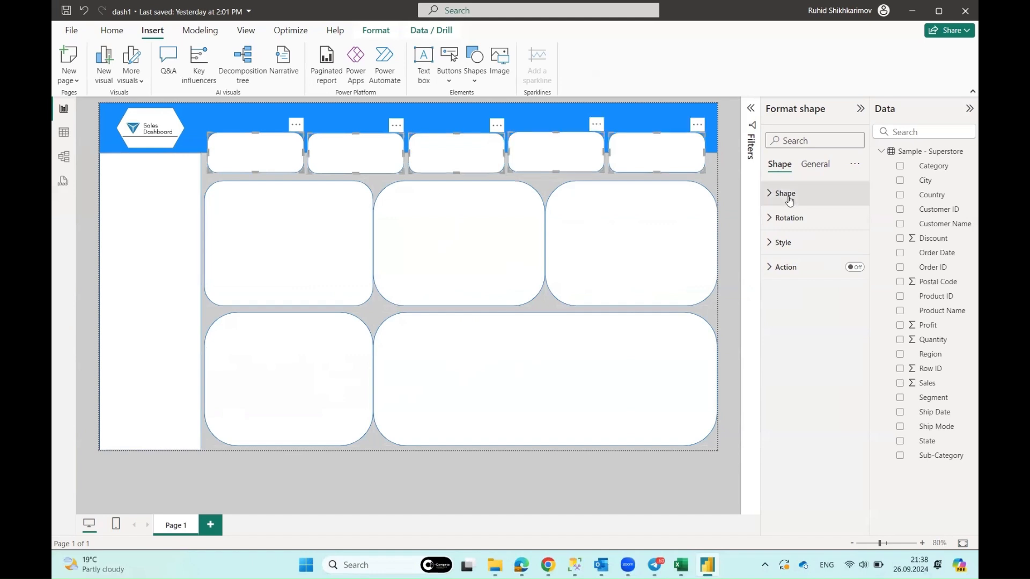
click(767, 193)
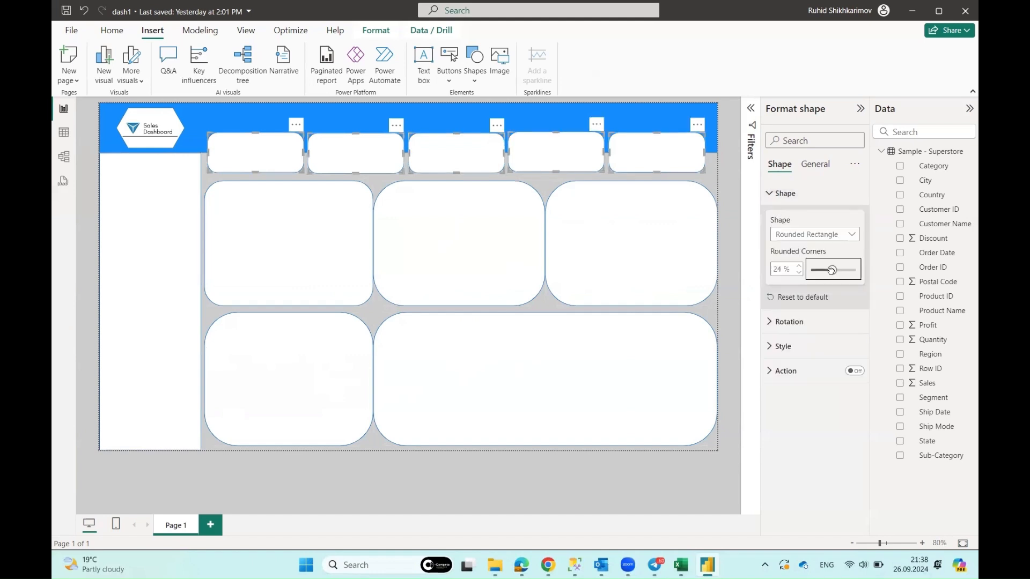
click(168, 283)
Select all five chart panels and set their rounded corners to 12 %
click(317, 268)
ctrl+click(293, 343)
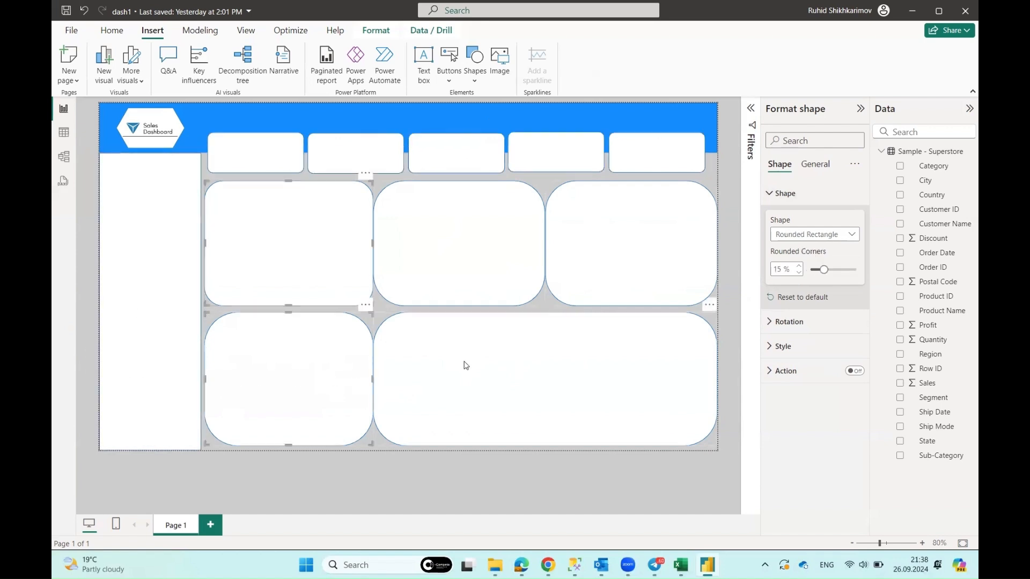
ctrl+click(464, 366)
ctrl+click(478, 269)
ctrl+click(619, 267)
drag(823, 268, 819, 270)
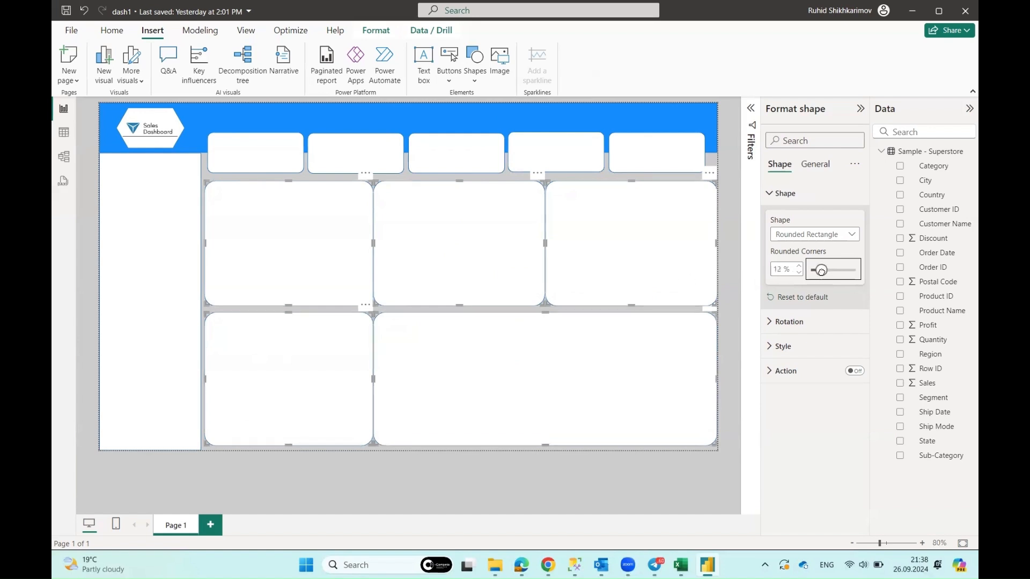
Raise the white sidebar's lower edge slightly to line up with the bottoms of the lower-row chart panels
click(159, 349)
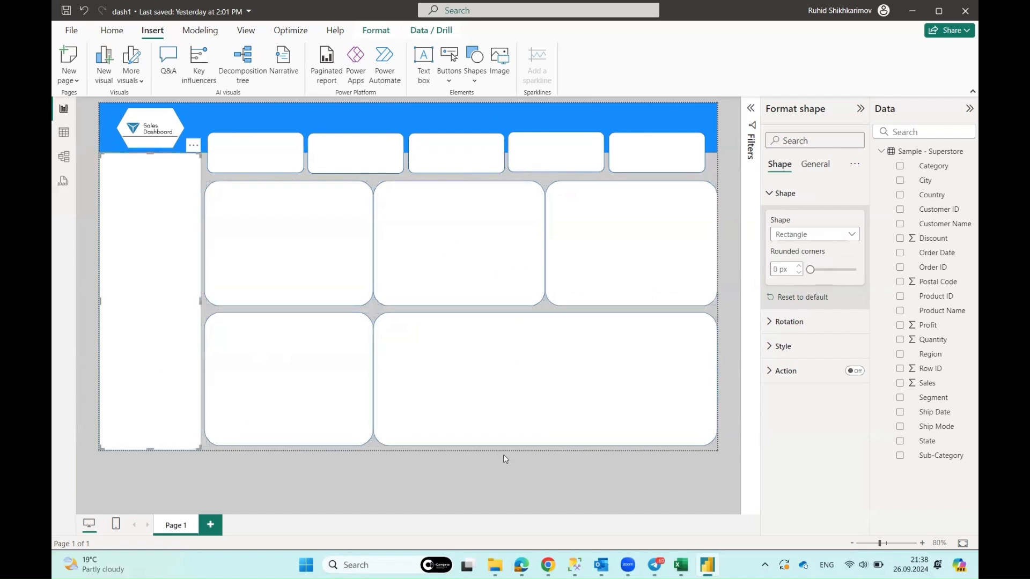
click(285, 482)
click(152, 445)
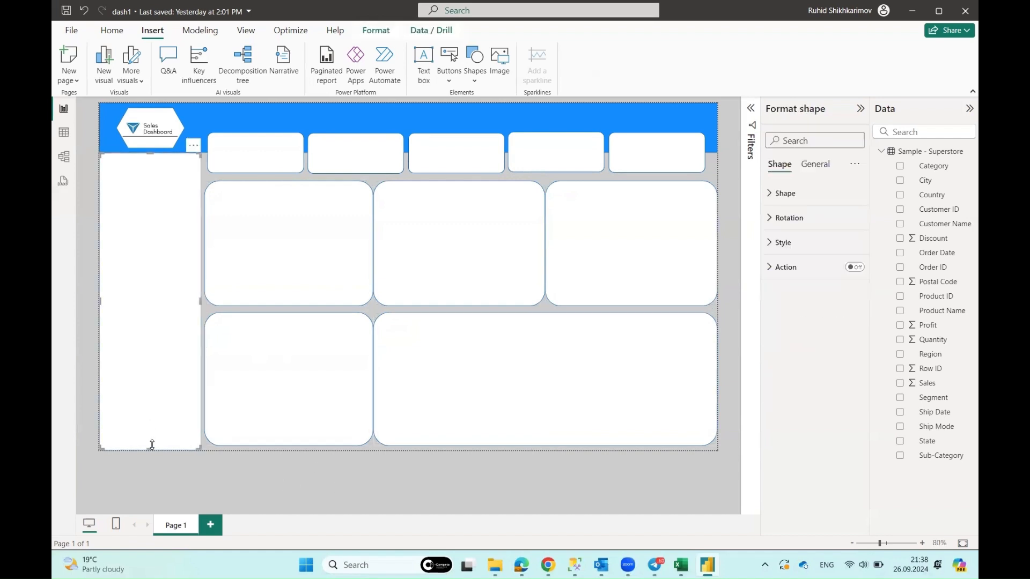
drag(149, 450, 149, 445)
click(394, 470)
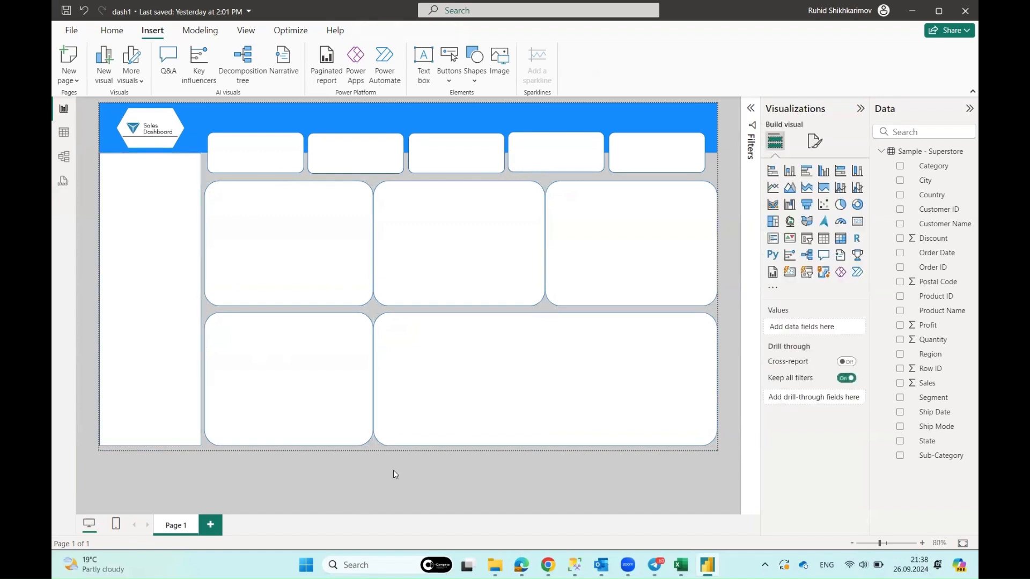
click(179, 340)
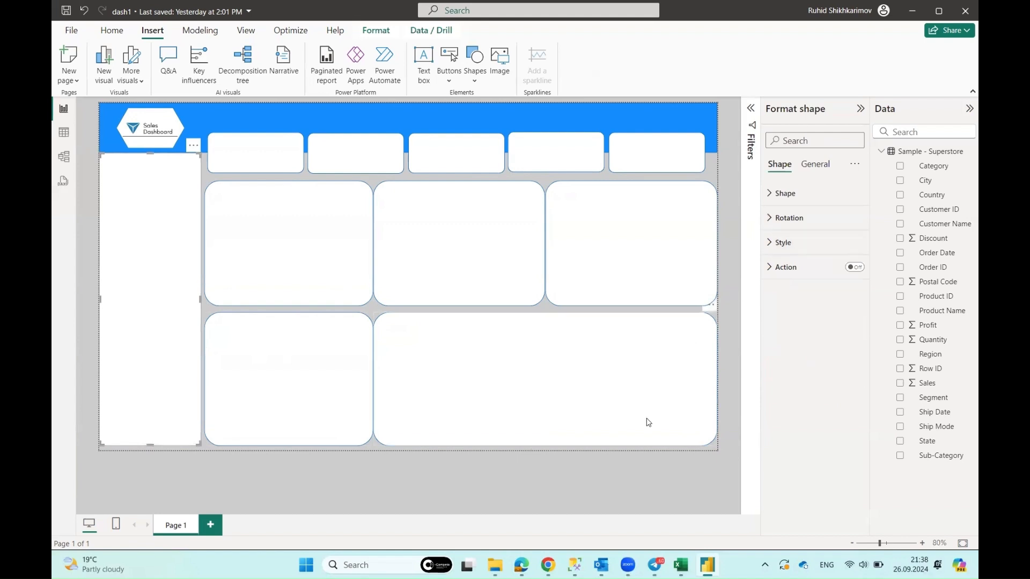
click(601, 455)
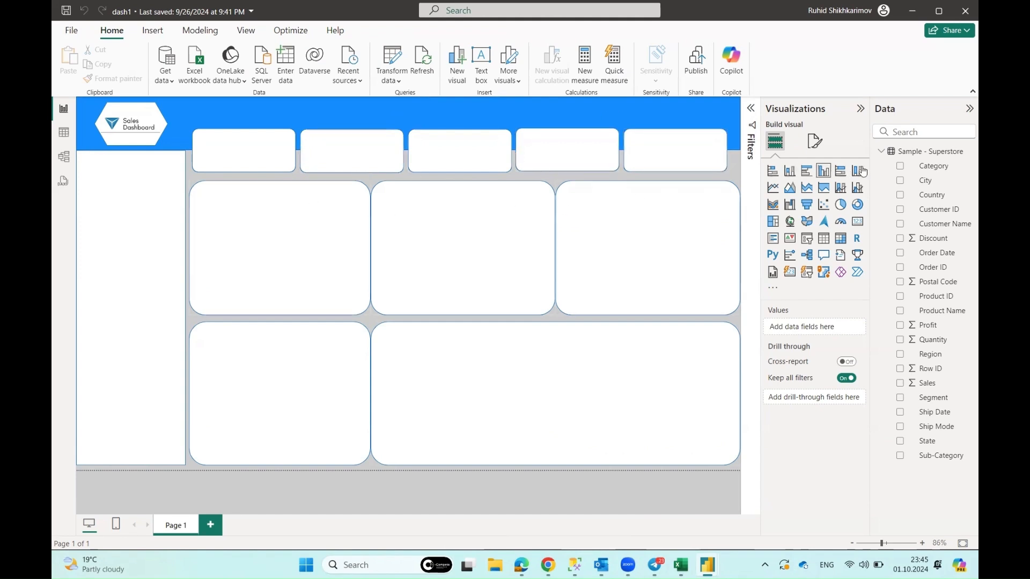
Create a new calculated table named My measures without a formula and expand it in the field list
click(885, 153)
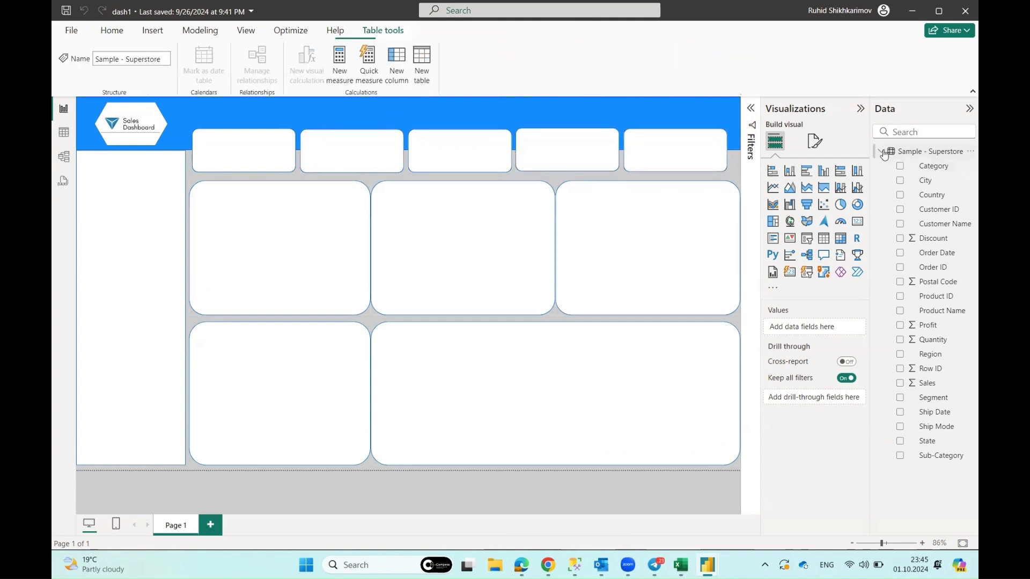
click(882, 152)
click(883, 153)
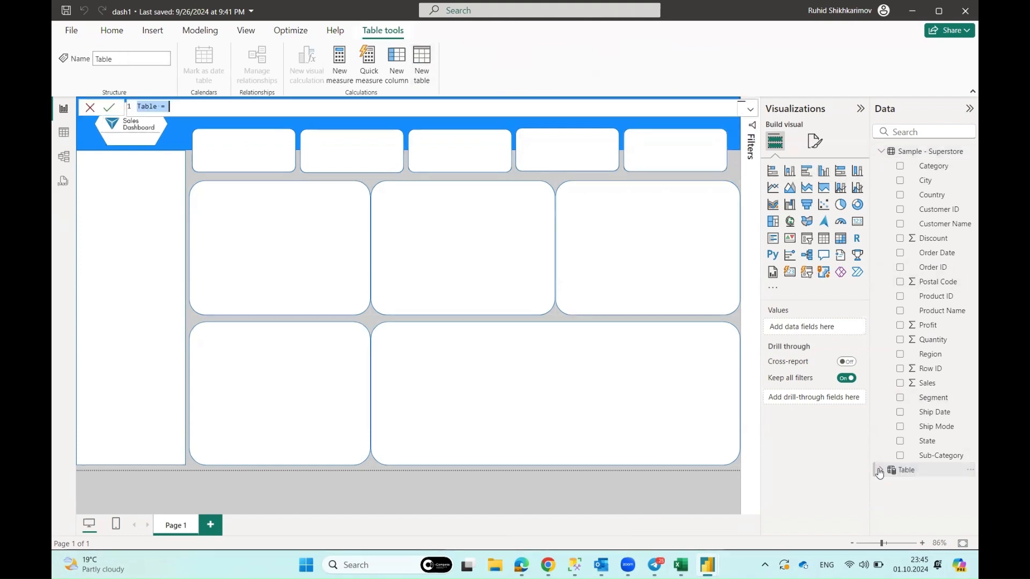
click(154, 106)
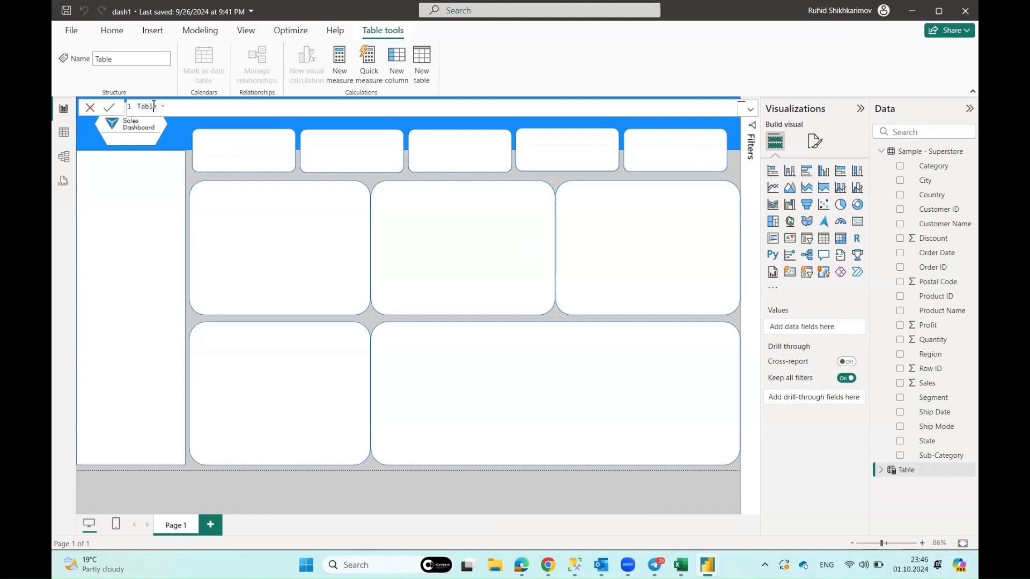
double_click(154, 106)
text(M)
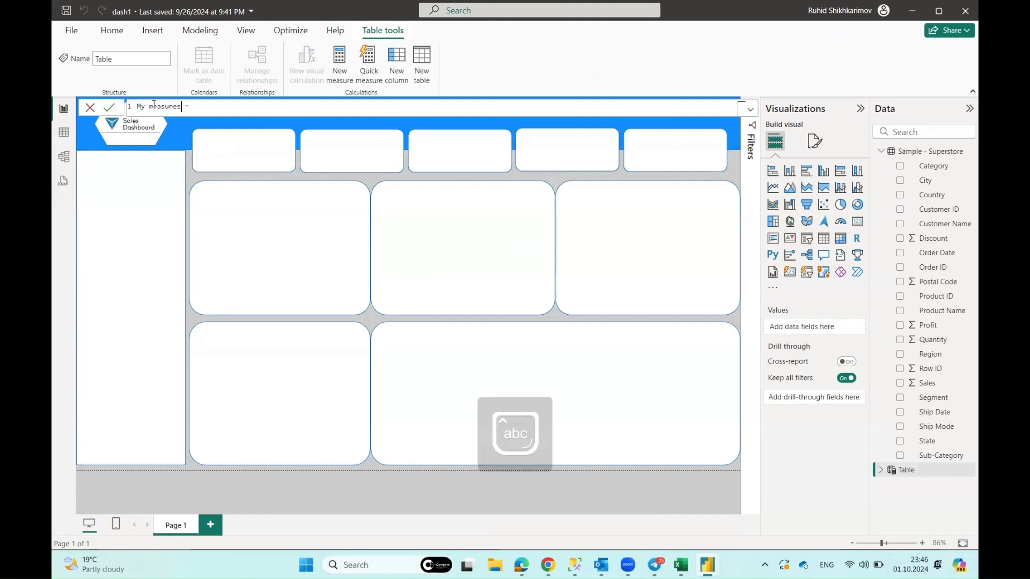
text(y measures)
key(Return)
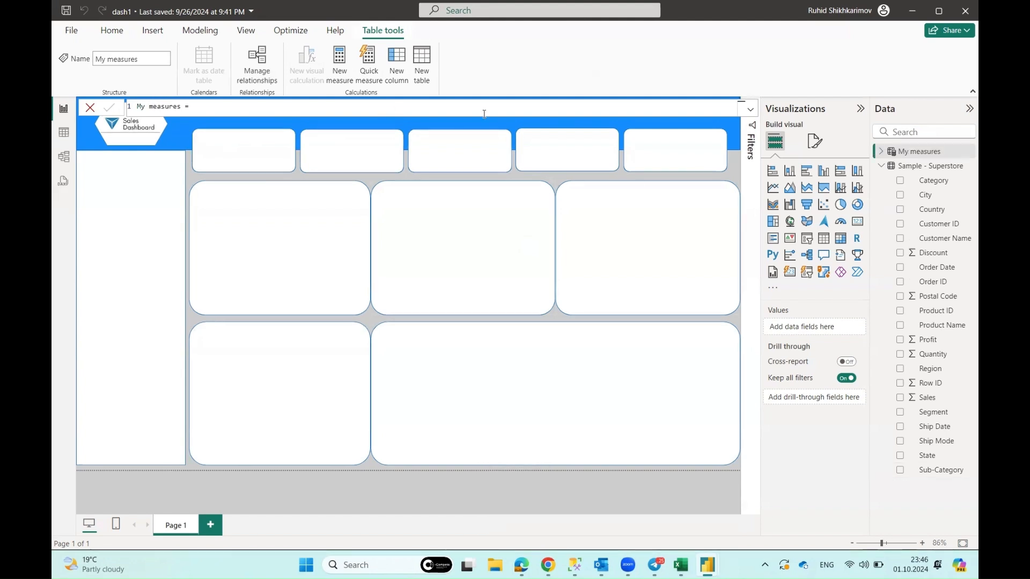
click(883, 153)
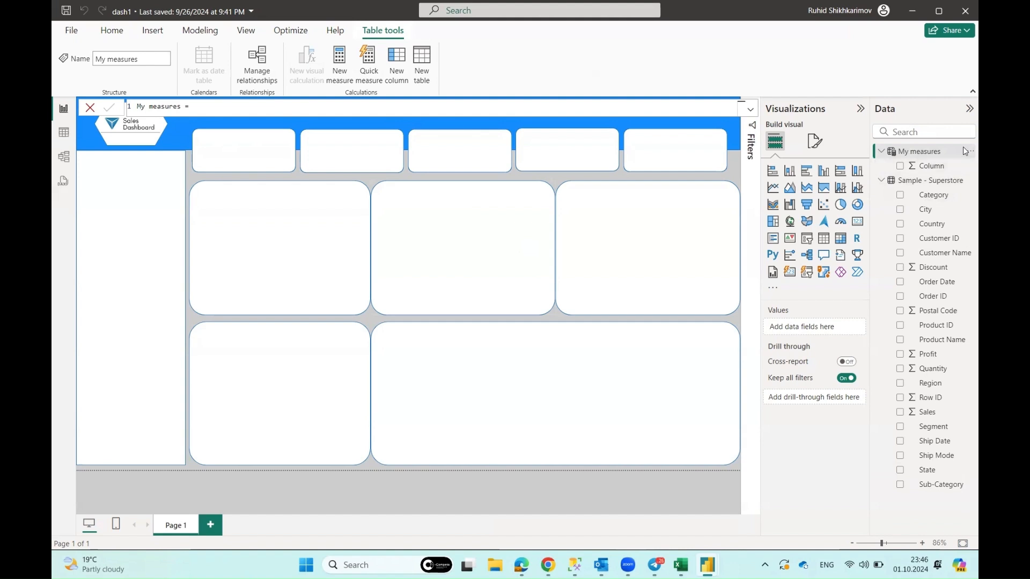
click(499, 494)
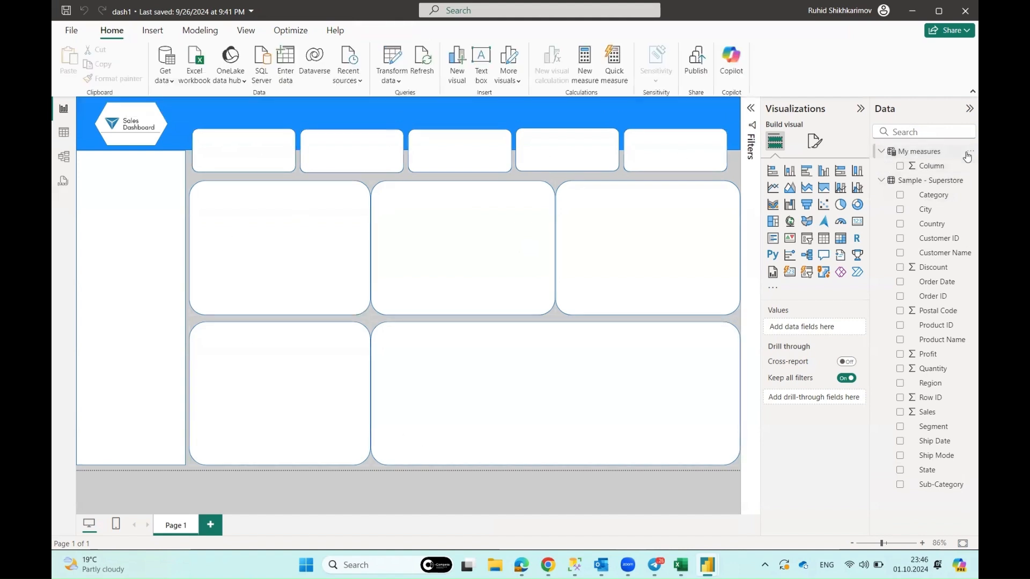
Add a new measure to the My measures table and name it Total Profit
click(970, 152)
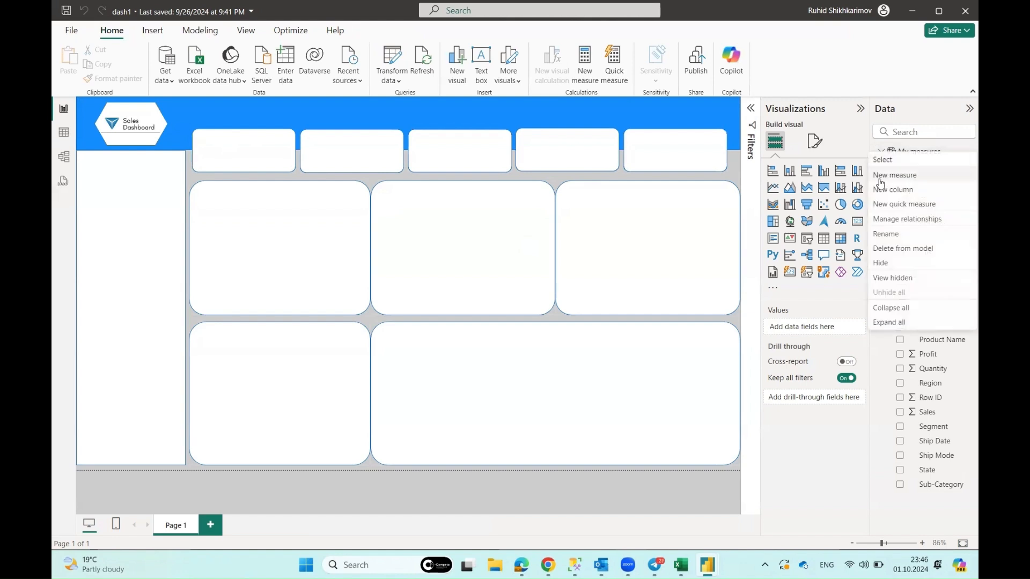
key(Escape)
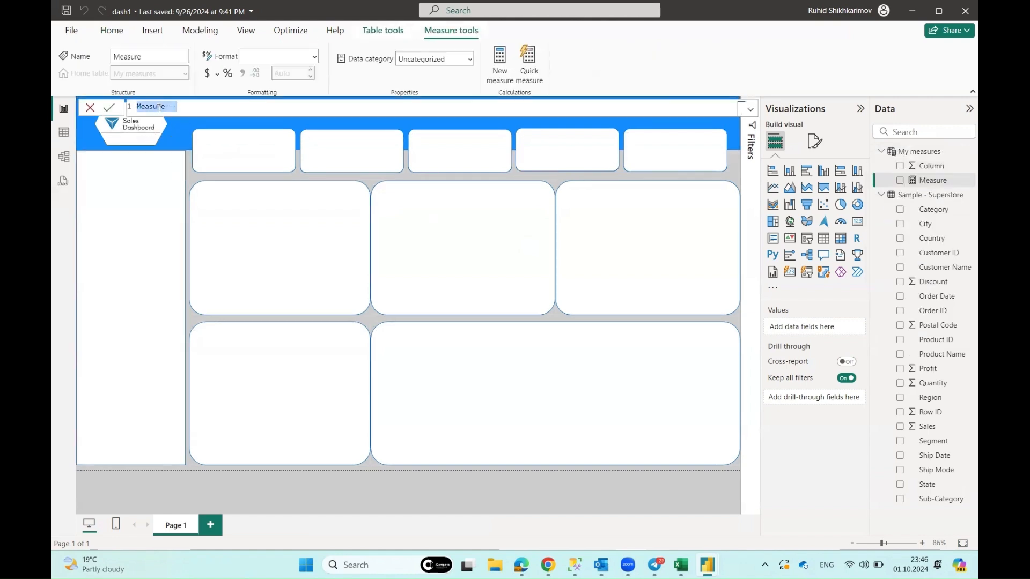
key(Caps_Lock)
text(T)
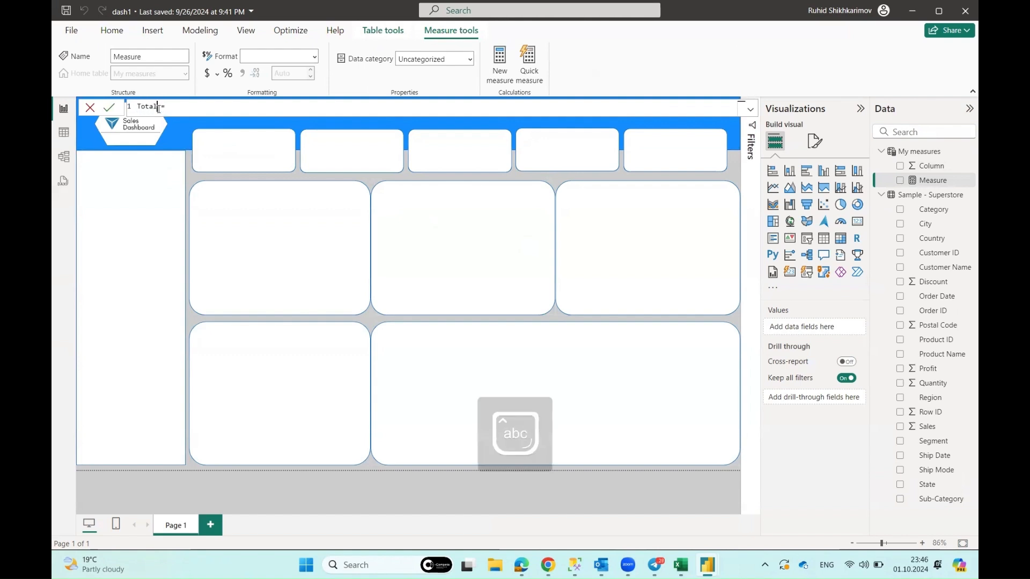
text(otalP)
key(Caps_Lock)
text(rofit =)
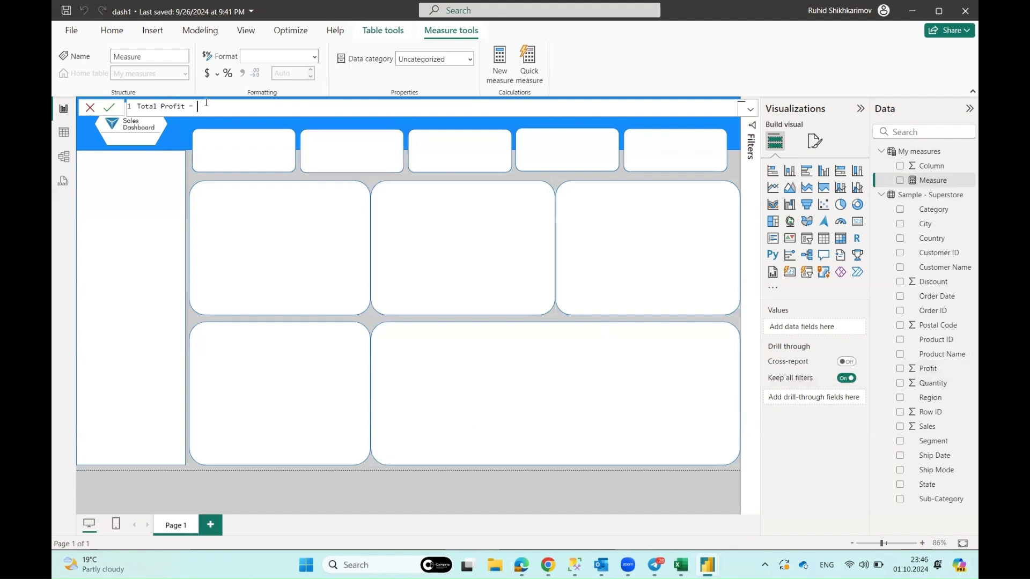
Define Total Profit as SUM('Sample - Superstore'[Profit]) and commit the formula
key(Caps_Lock)
text(SUM)
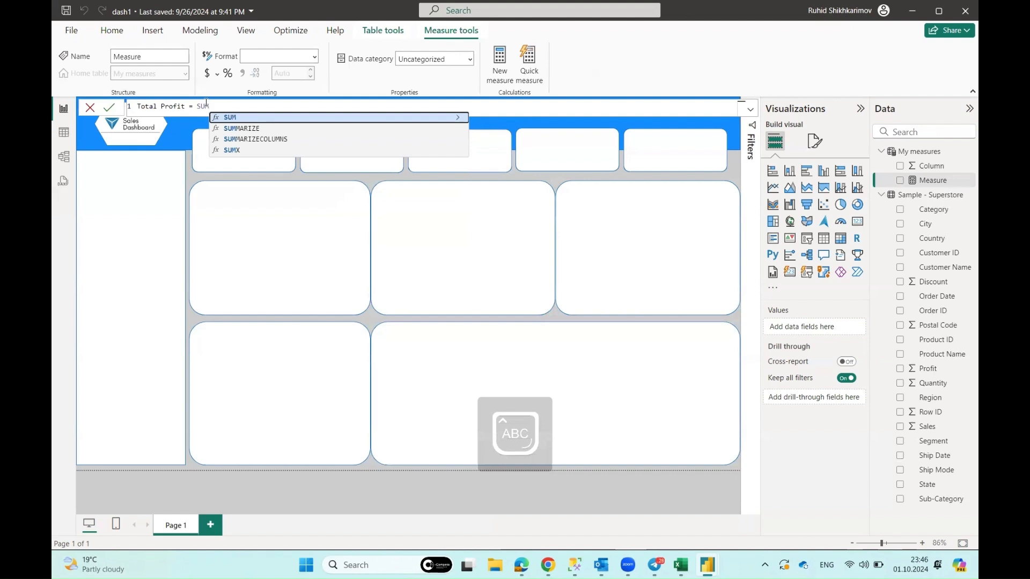
text((PRO)
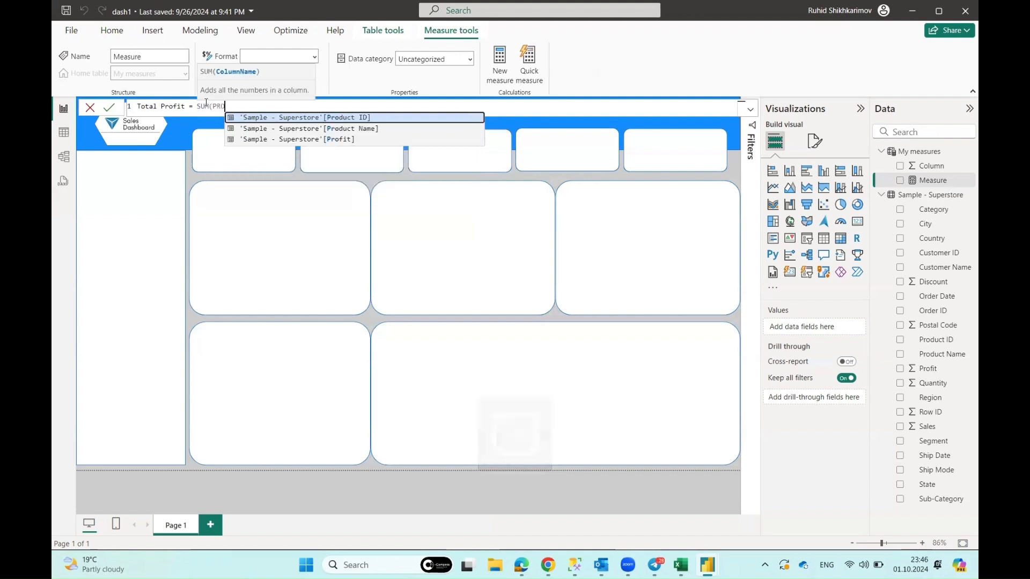
key(Down)
key(Down)
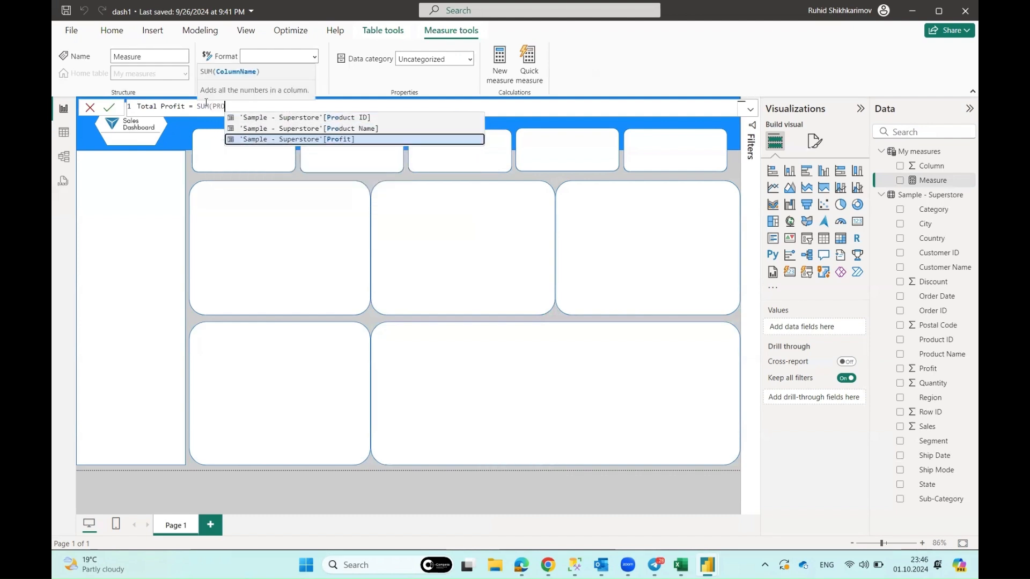
key(Tab)
text())
key(Return)
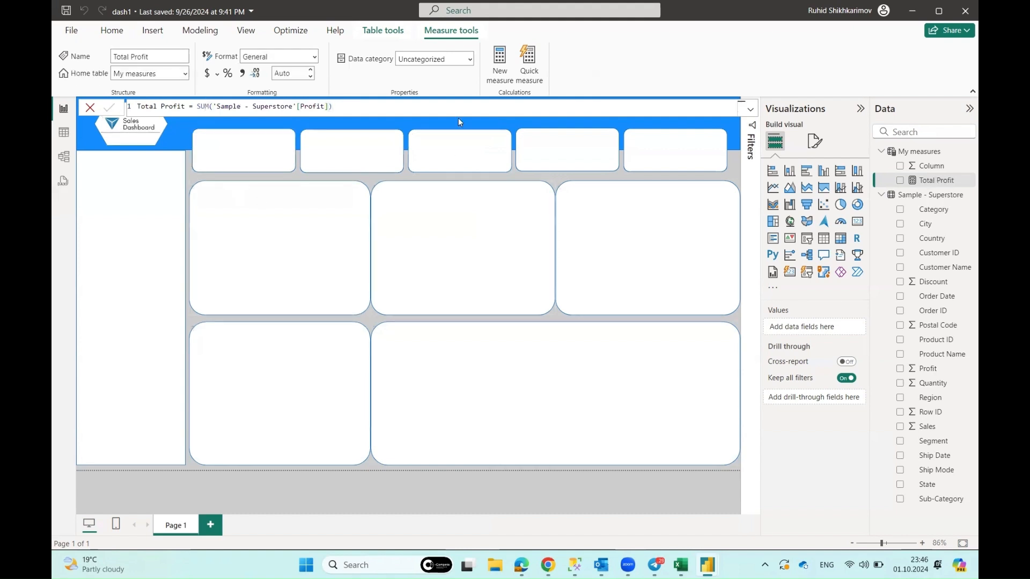
click(293, 234)
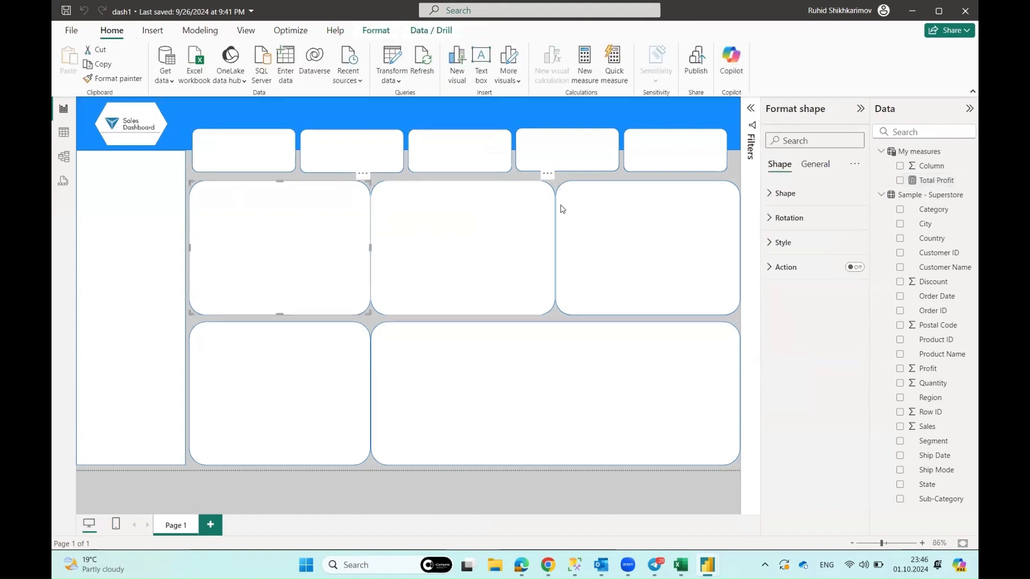
Add another measure to the My measures table and name it Total Sales
click(970, 151)
key(Escape)
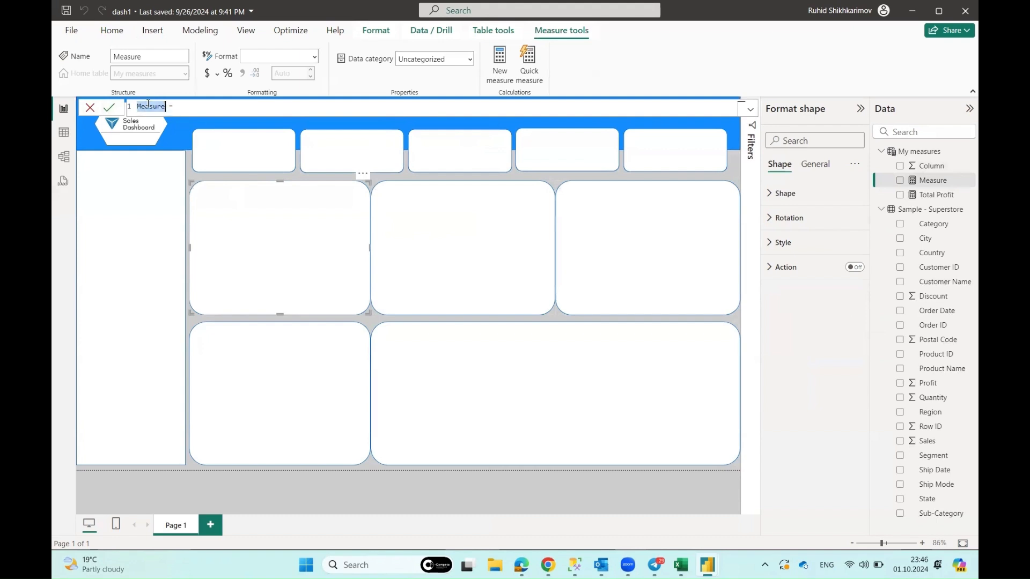
text(tot)
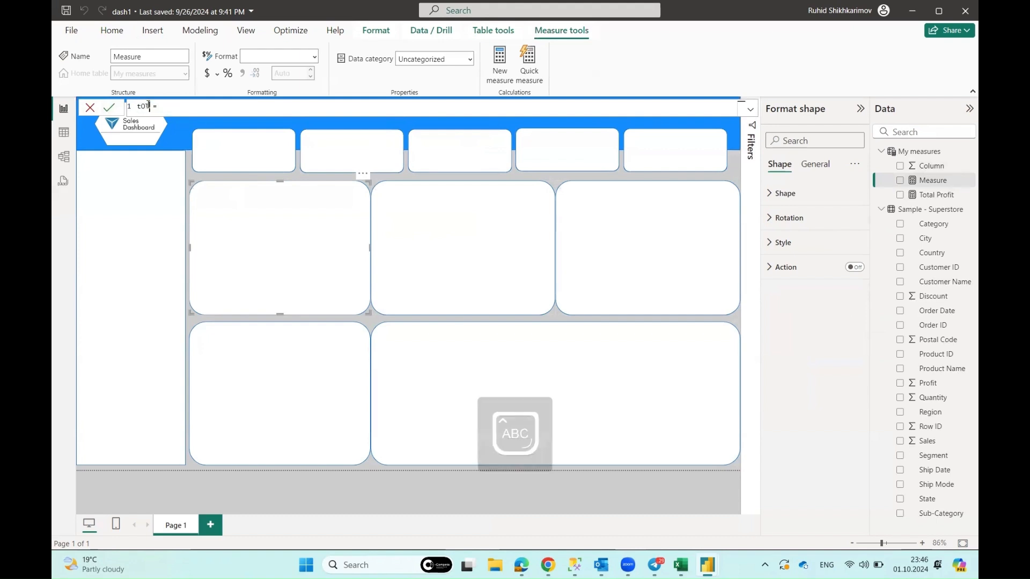
text(a)
text(T)
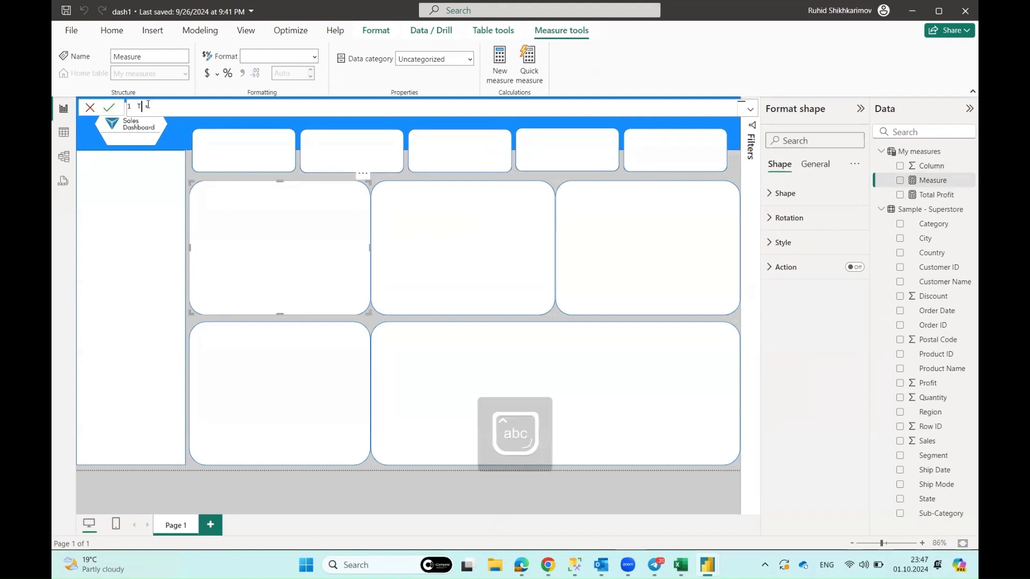
text(l Sales)
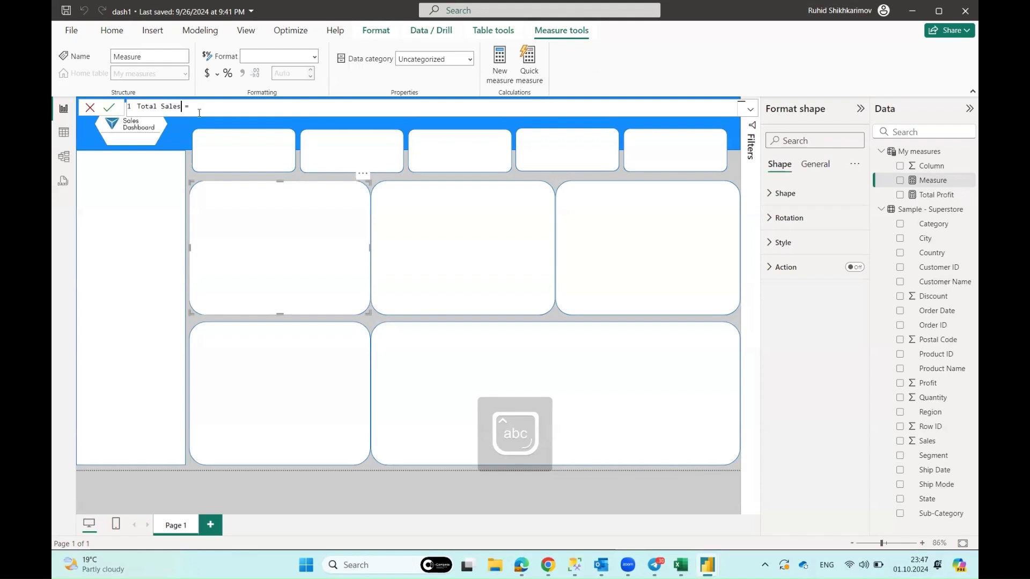
Define Total Sales as SUM('Sample - Superstore'[Sales]) and commit the formula
key(Caps_Lock)
text(SUM(SAL)
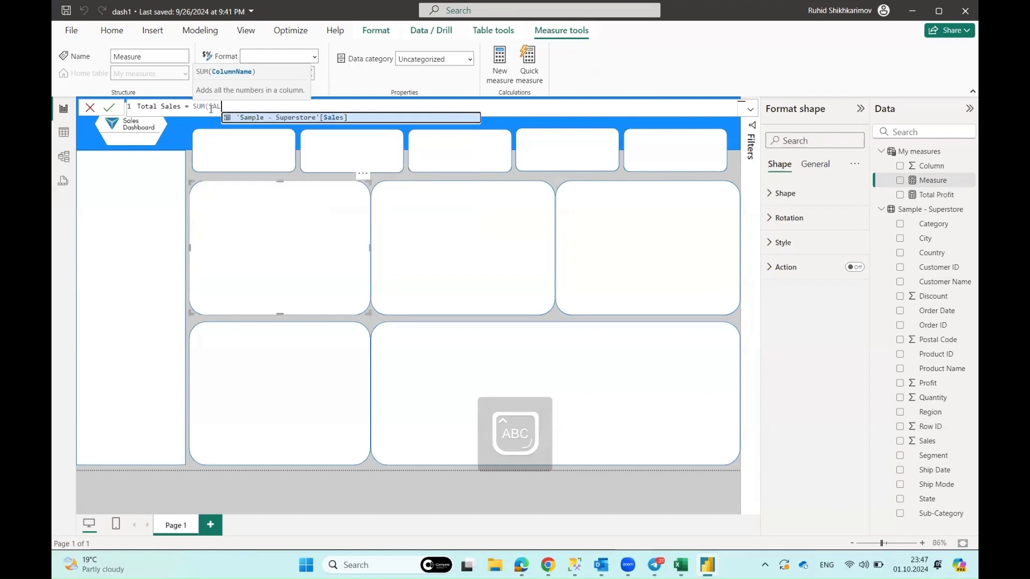
key(Tab)
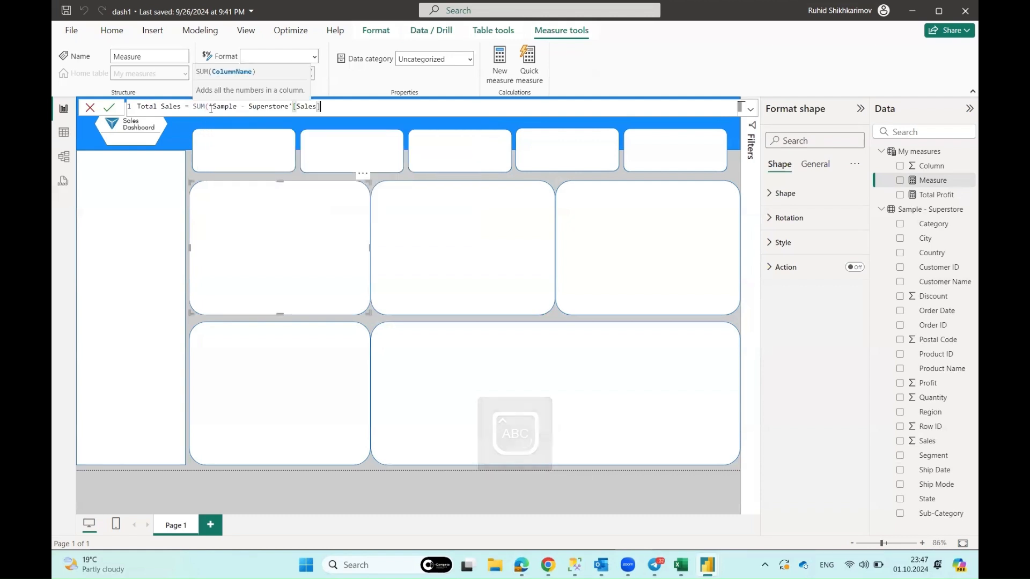
text())
key(Return)
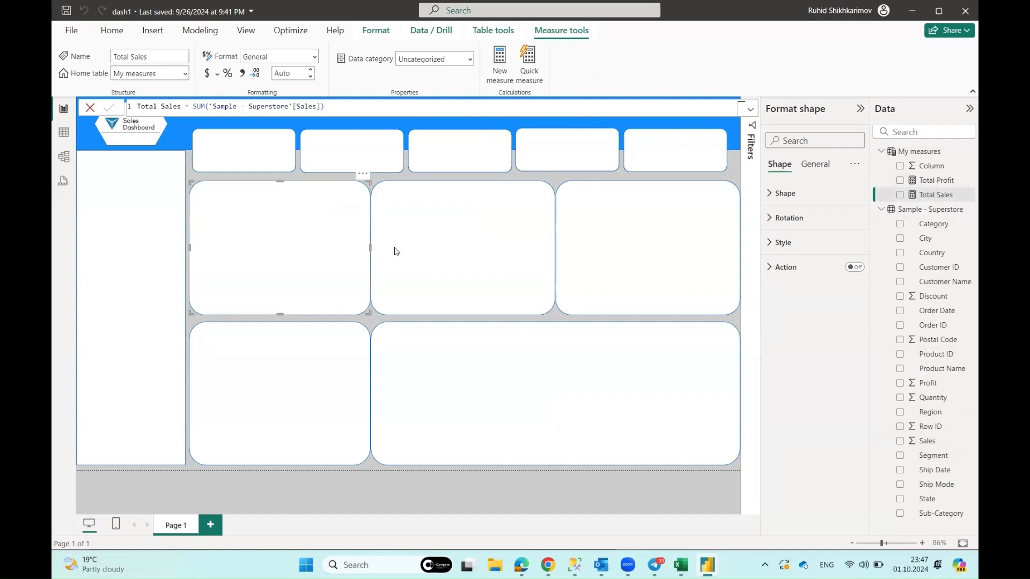
Add a card visual to the report page showing the Total Profit measure
click(600, 498)
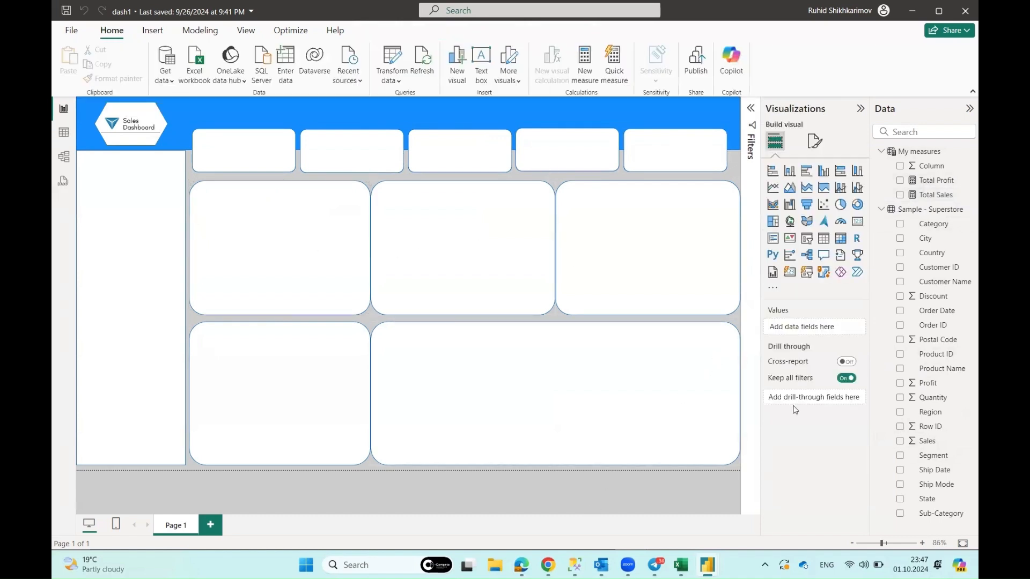
click(857, 221)
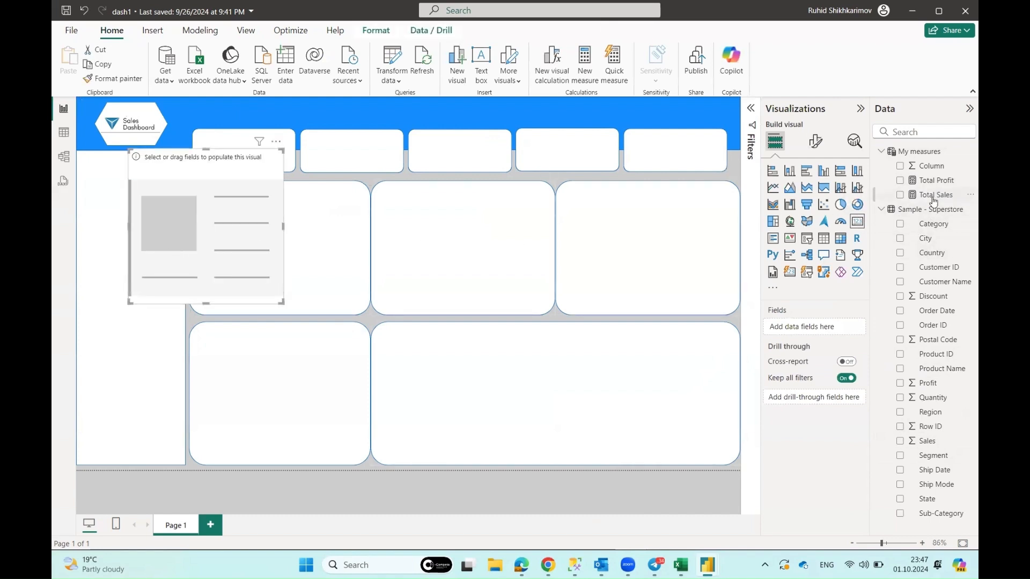
click(901, 183)
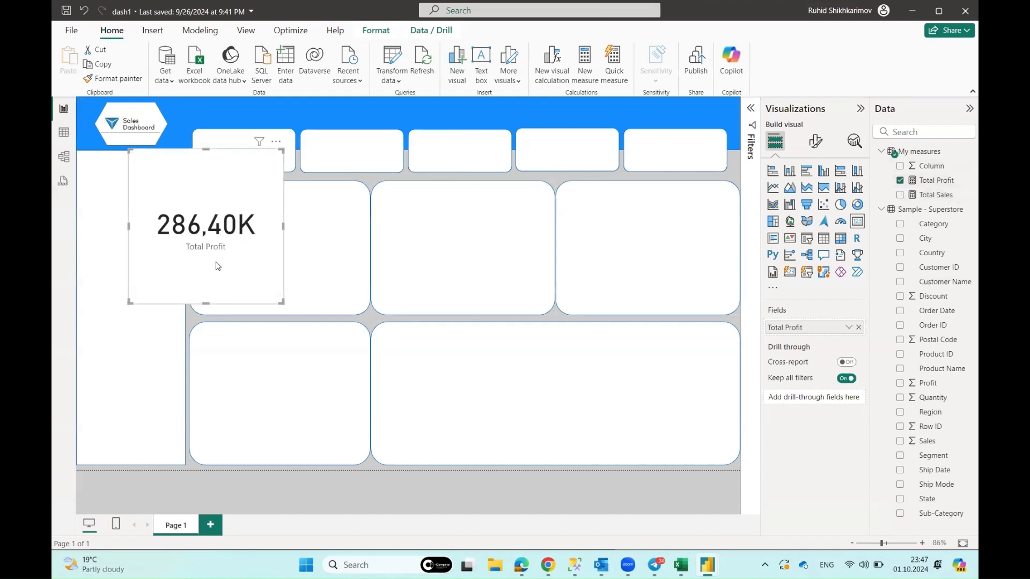
Duplicate the Total Profit card beside the original and replace the copy's field with Total Sales
key(ctrl+c)
key(ctrl+v)
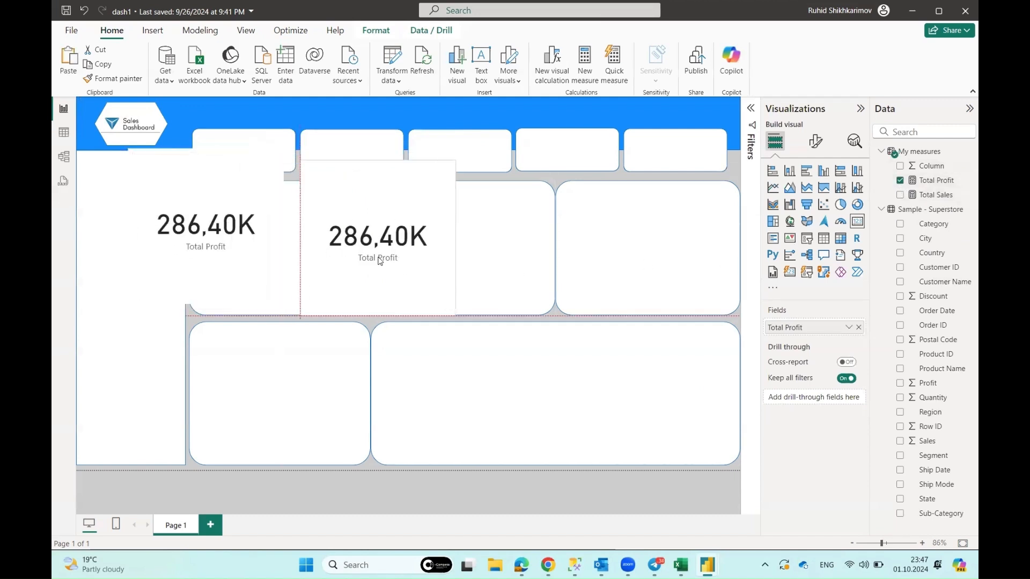
click(860, 328)
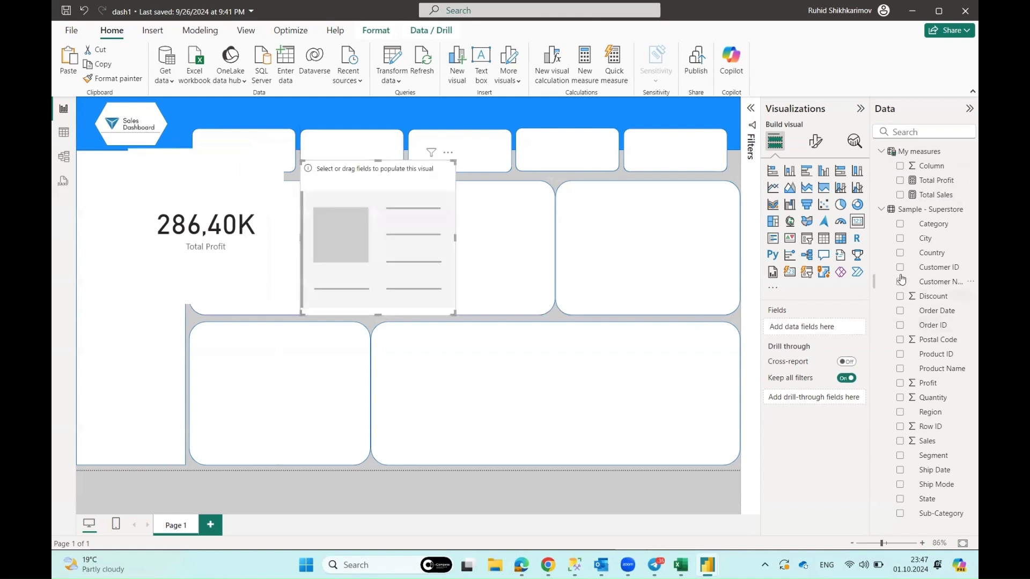
click(900, 195)
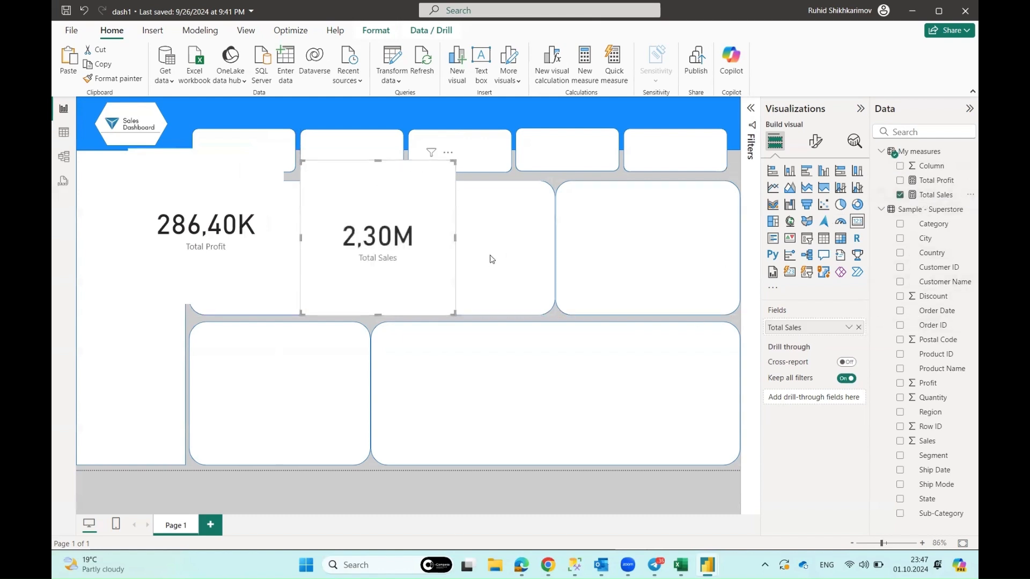
Shrink the Total Profit and Total Sales cards to smaller, compact sizes
click(272, 299)
ctrl+click(370, 297)
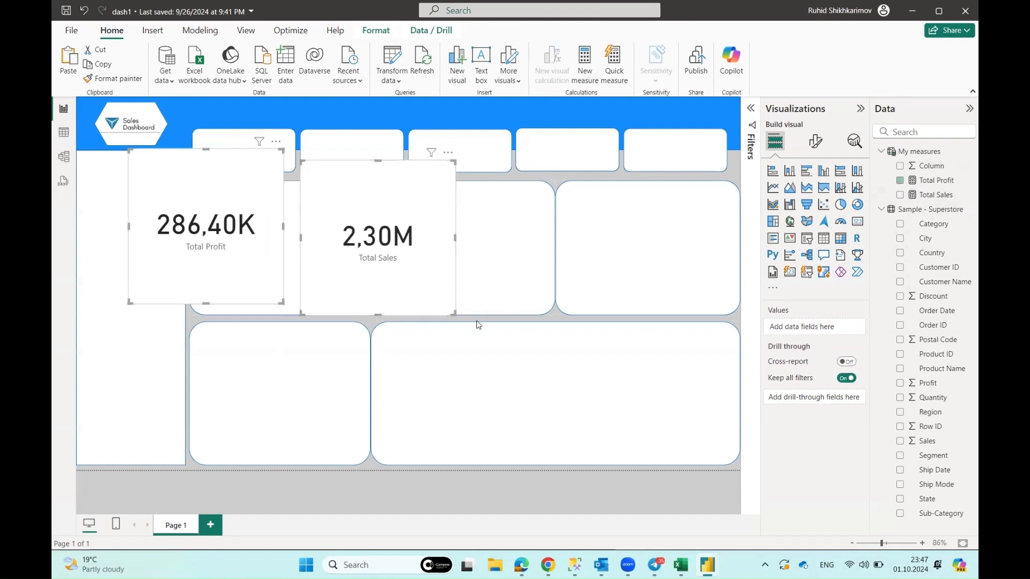
drag(455, 315, 412, 261)
click(273, 294)
drag(283, 302, 309, 234)
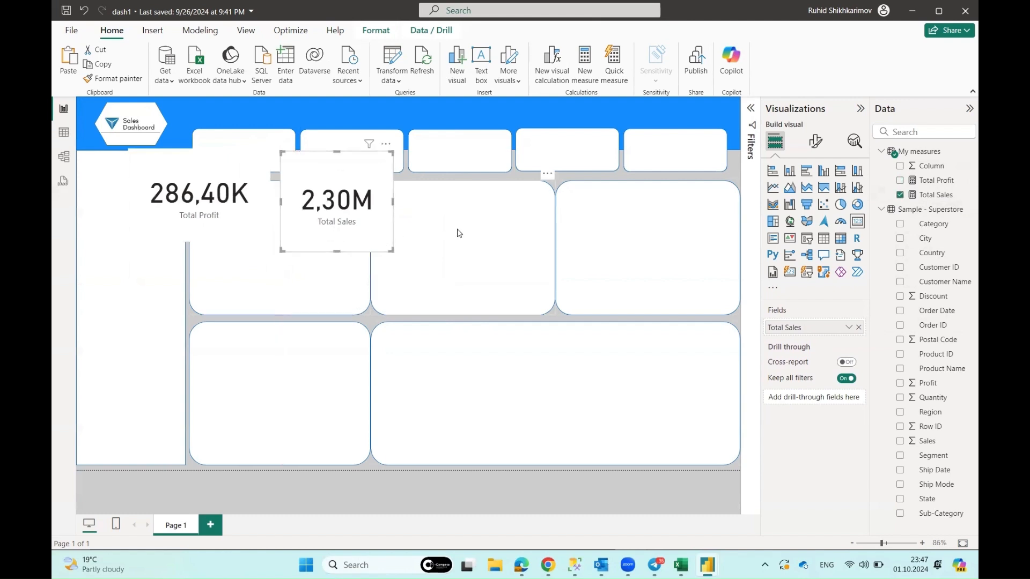
Add a new measure to the My measures table and name it Profit Margin
click(532, 485)
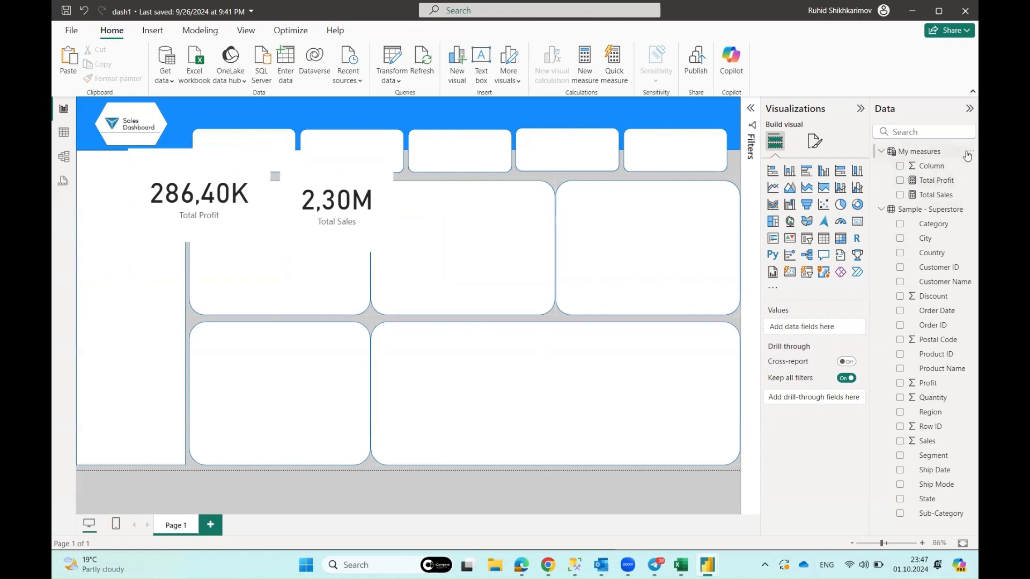
click(968, 155)
click(885, 182)
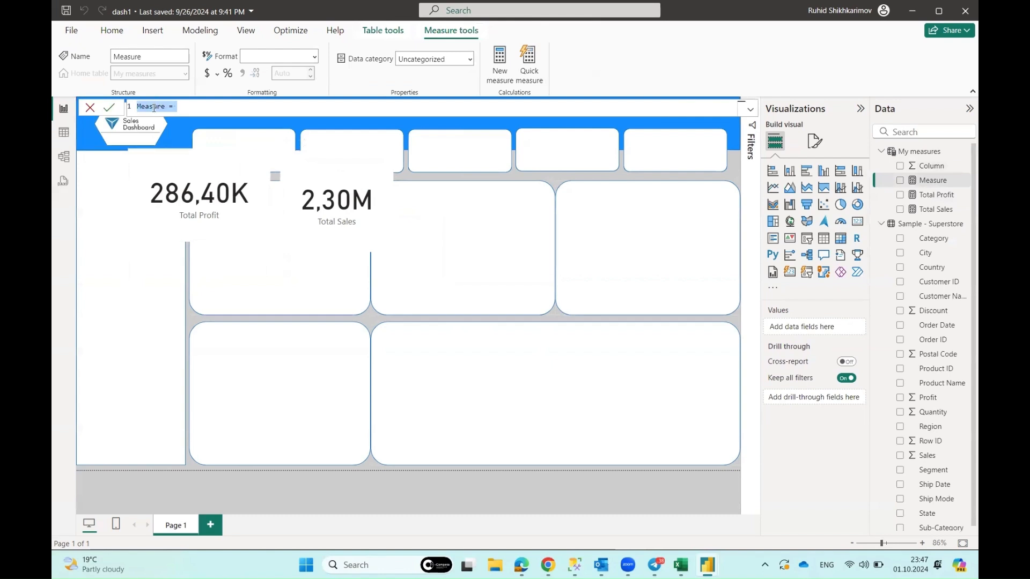
text(P)
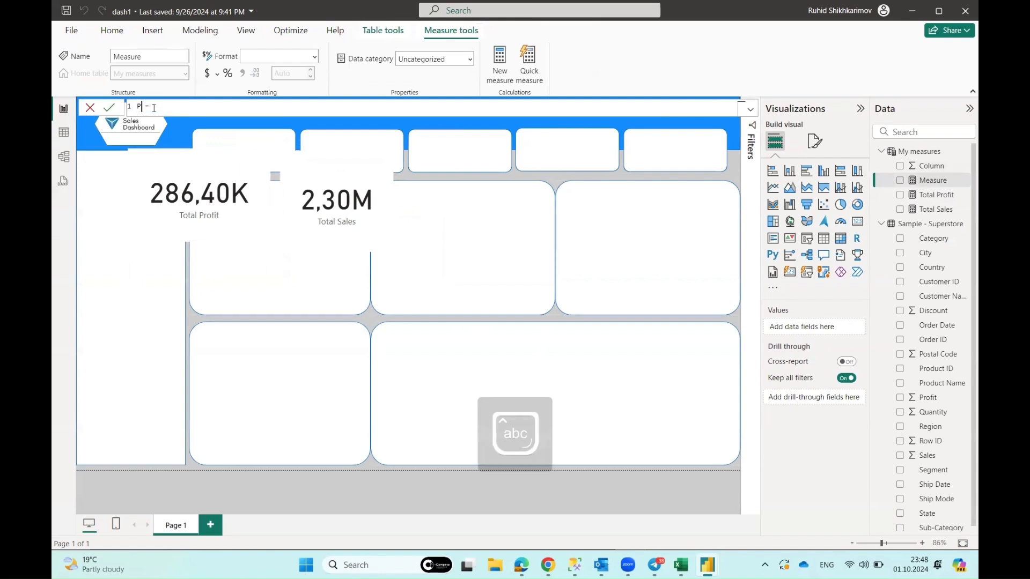
text(rofit Margin = ()
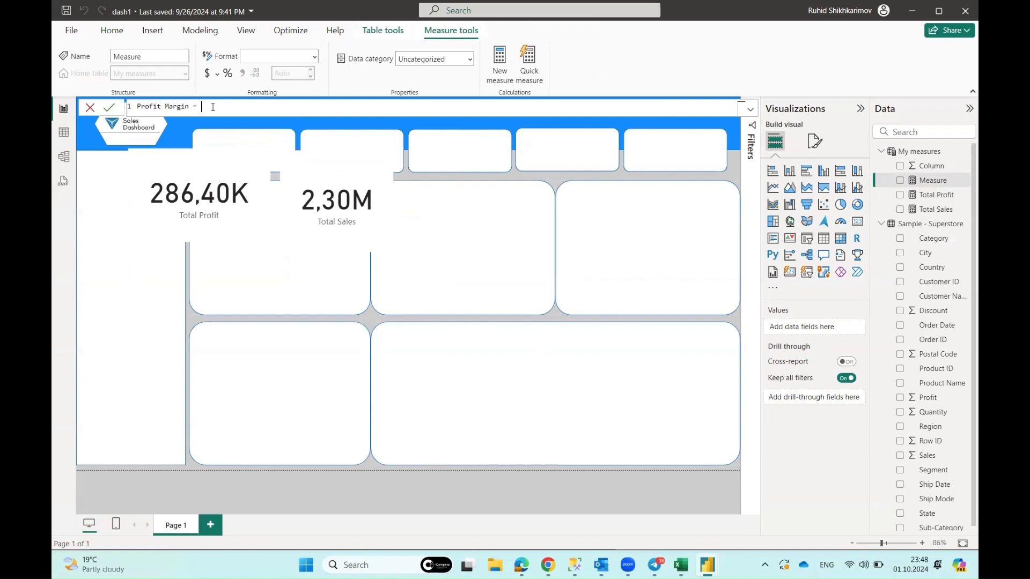
Define Profit Margin as ([Total Profit] / [Total Sales]) and commit the formula
text(To)
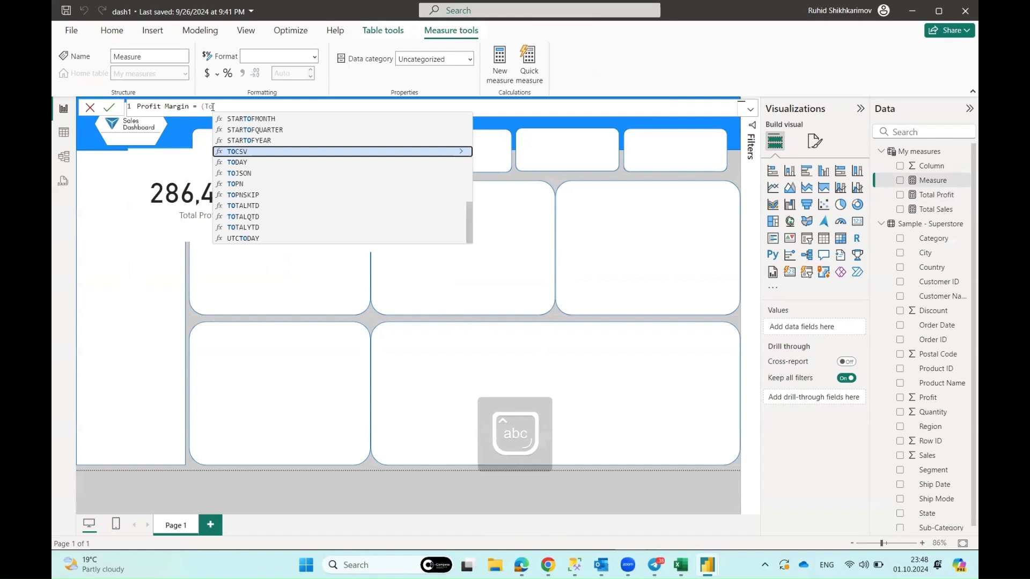
text(t)
key(Tab)
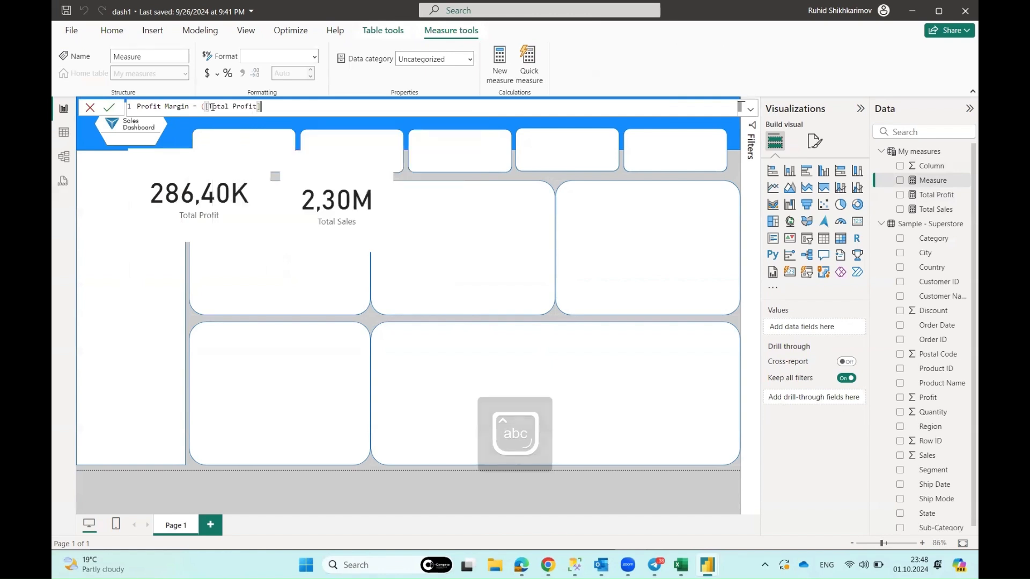
text(/ Tota)
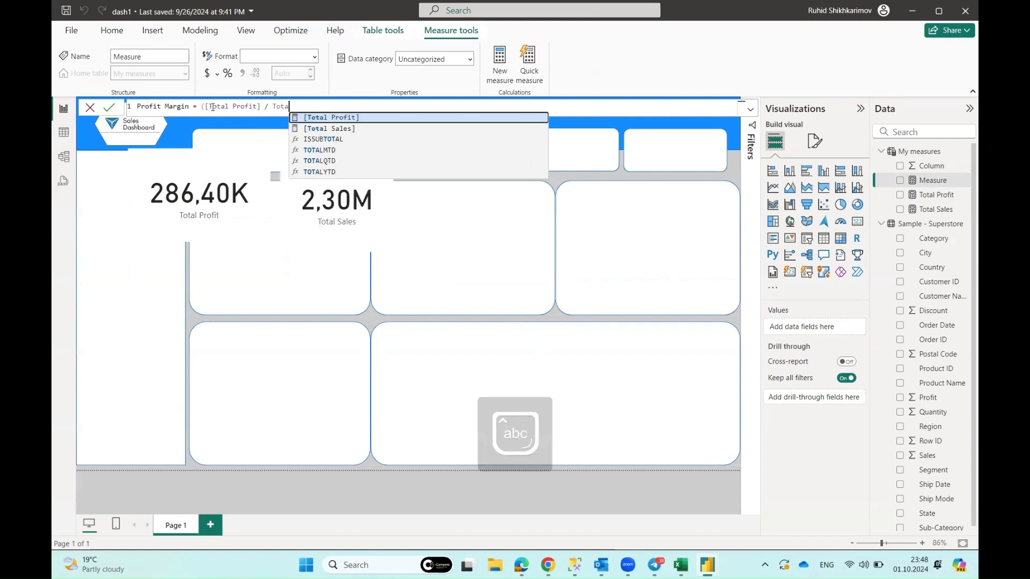
key(Down)
key(Tab)
text())
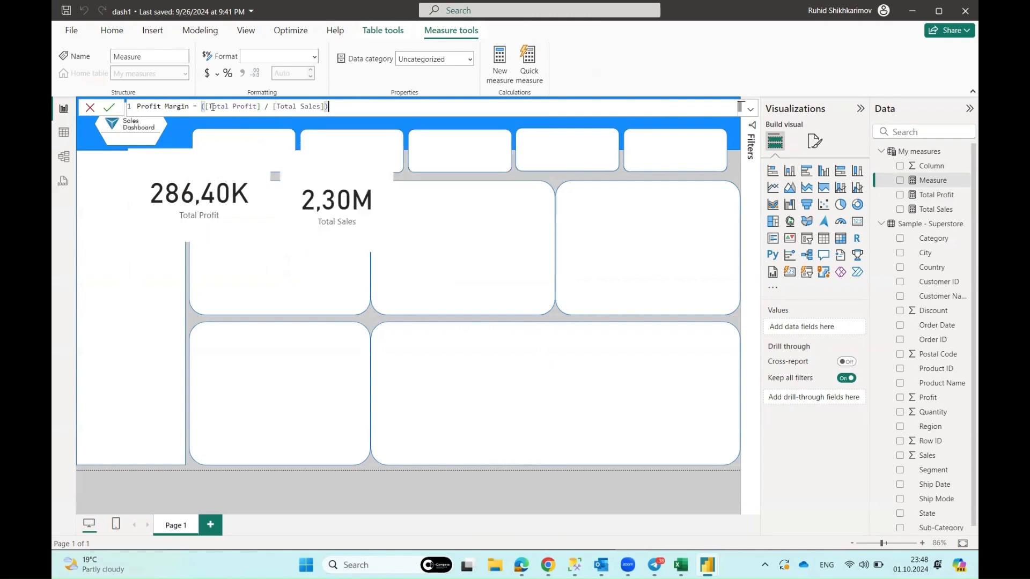
key(Return)
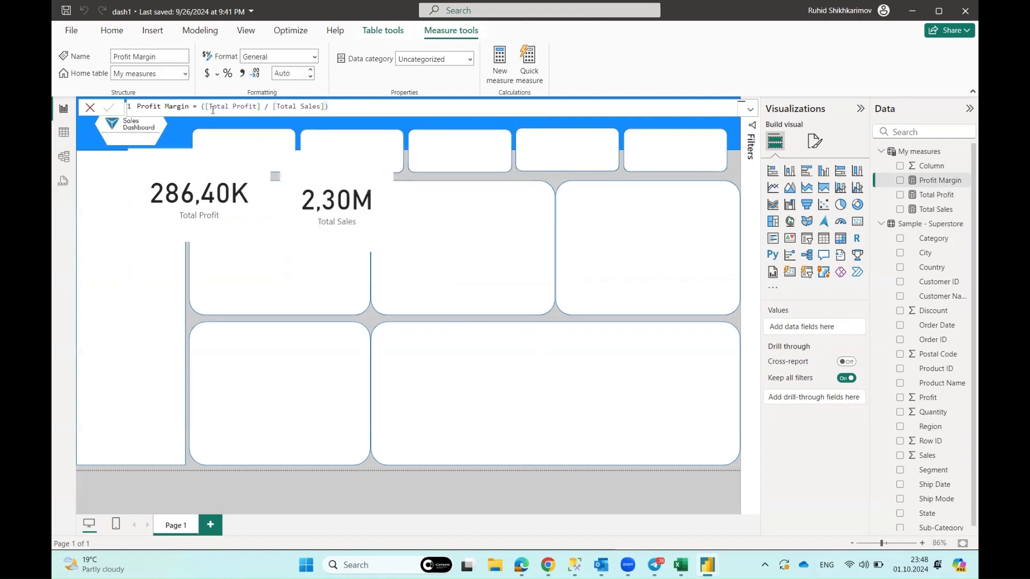
Rename the Profit Margin measure to Profit Margin (%) in its formula and commit the change
double_click(194, 108)
click(193, 108)
text(()
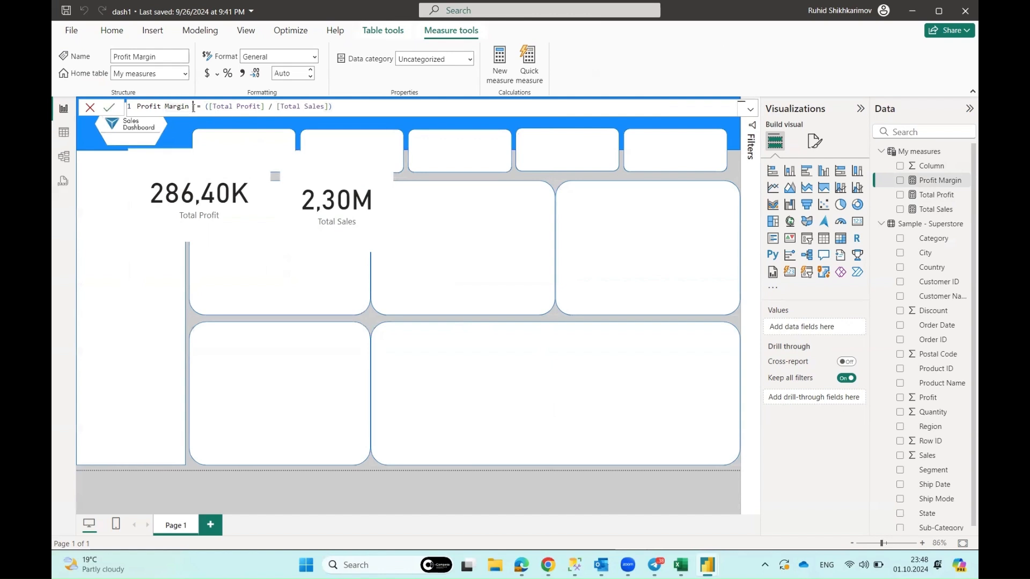
text(%)
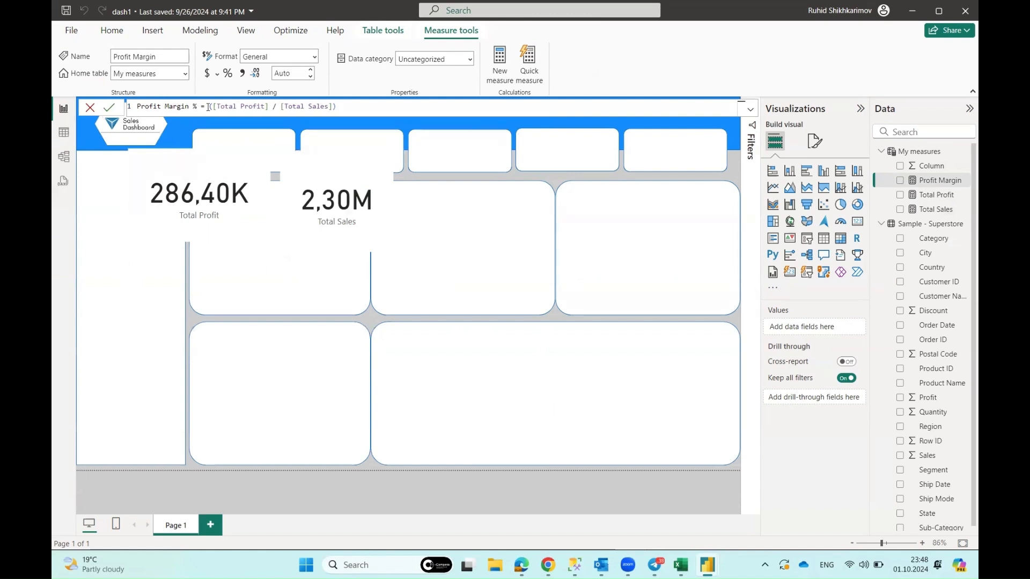
text() = ()
key(Return)
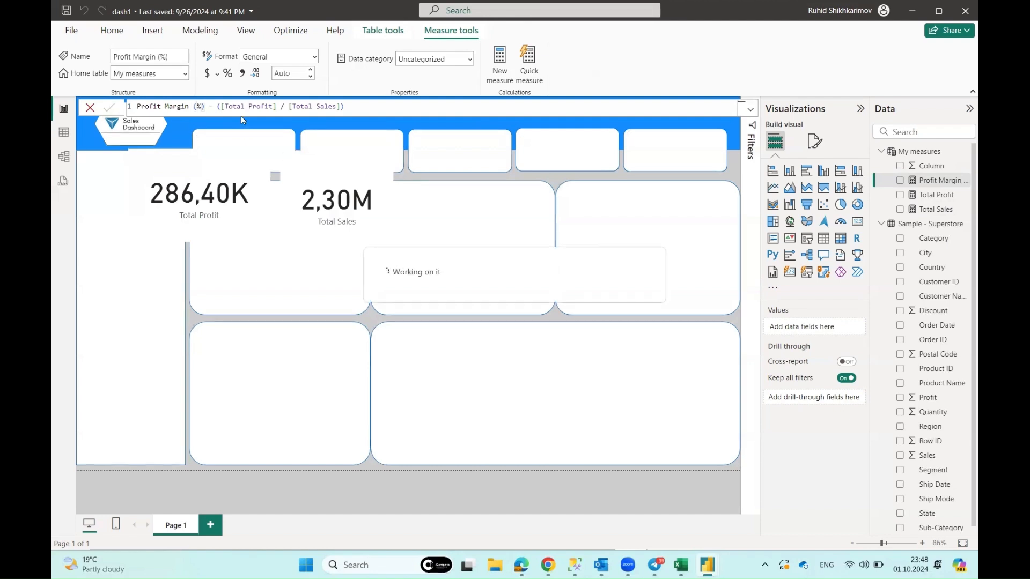
Duplicate the Total Sales card and place the copy to the right of the original
click(422, 237)
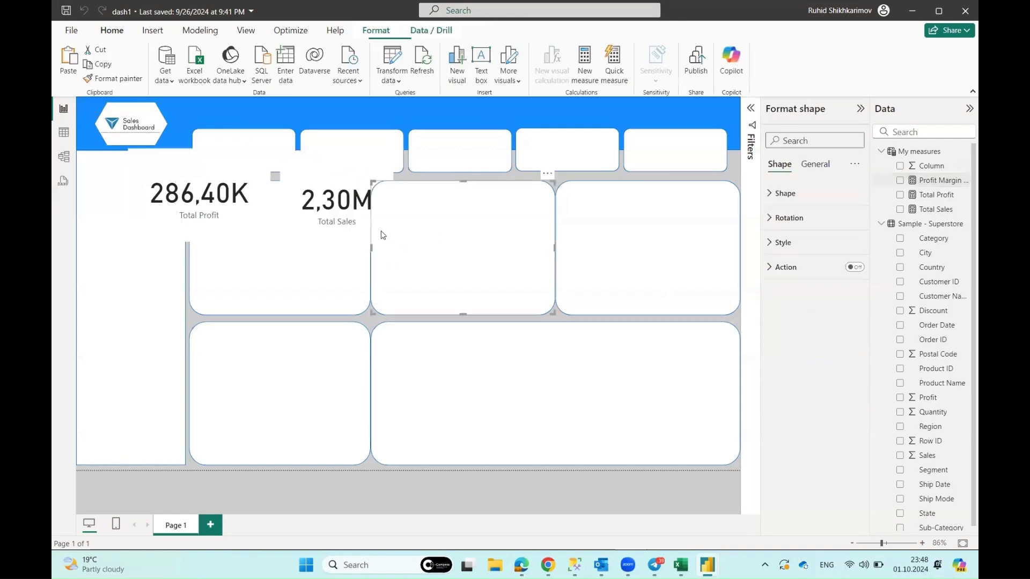
click(354, 239)
key(ctrl+c)
key(ctrl+v)
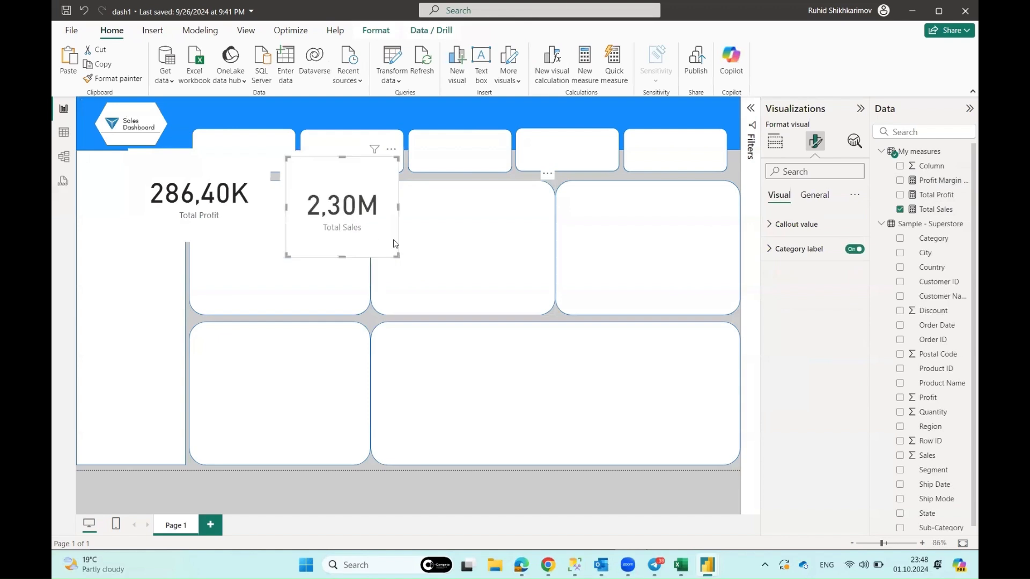
drag(363, 240, 511, 236)
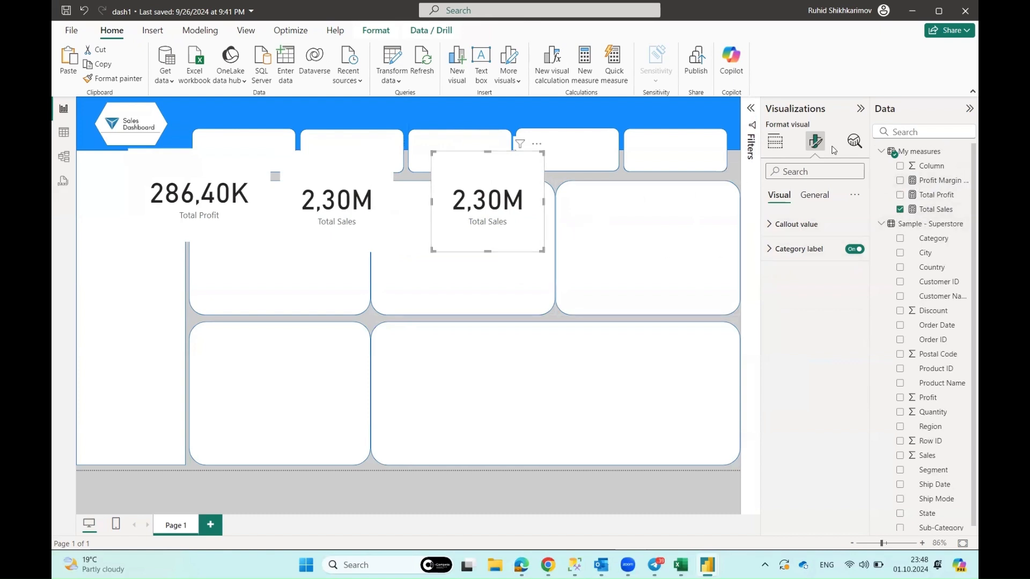
Replace the copied card's Total Sales field with Profit Margin (%) and format that measure as a percentage
click(774, 141)
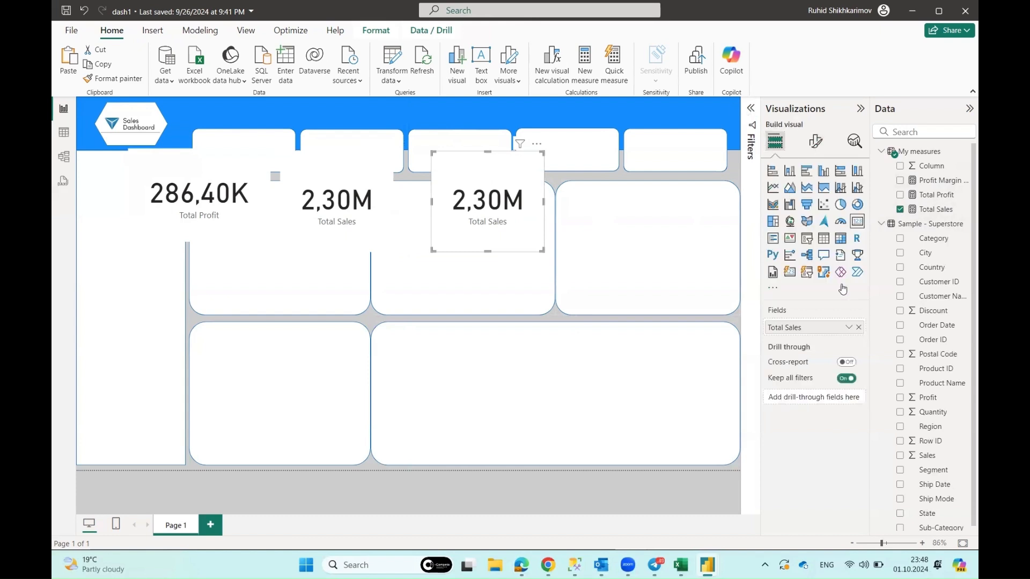
click(859, 327)
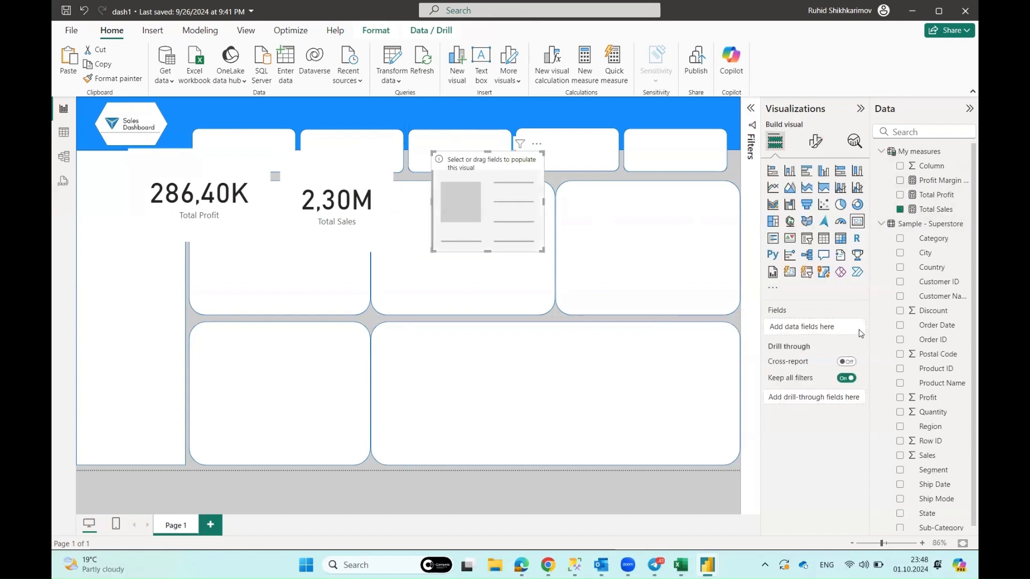
click(900, 180)
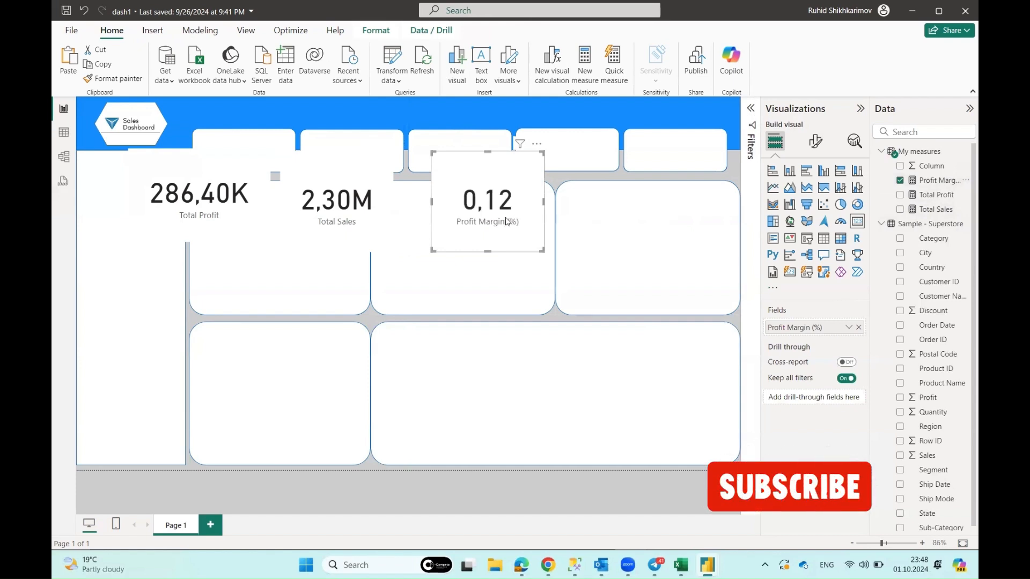
click(936, 181)
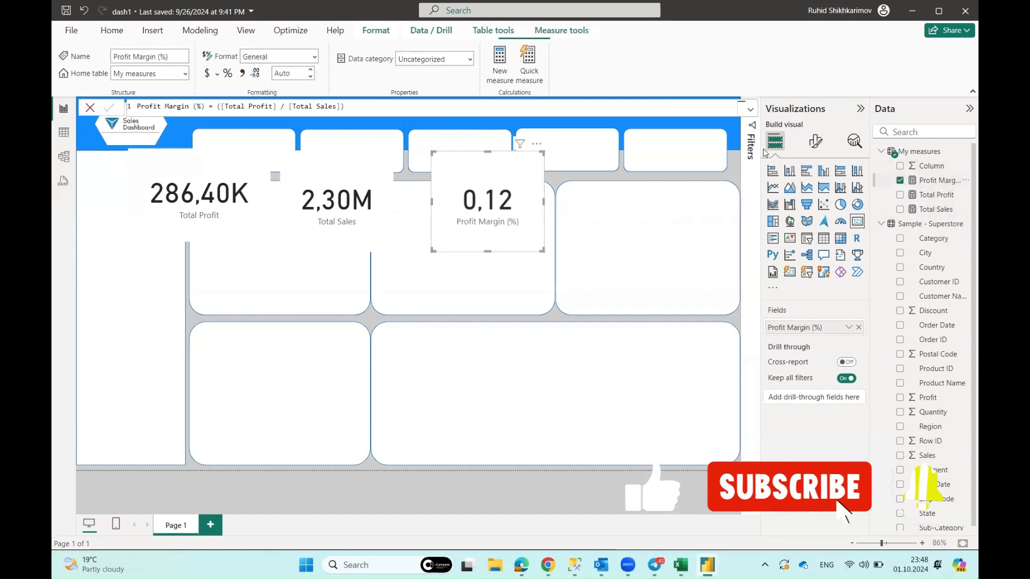
click(228, 73)
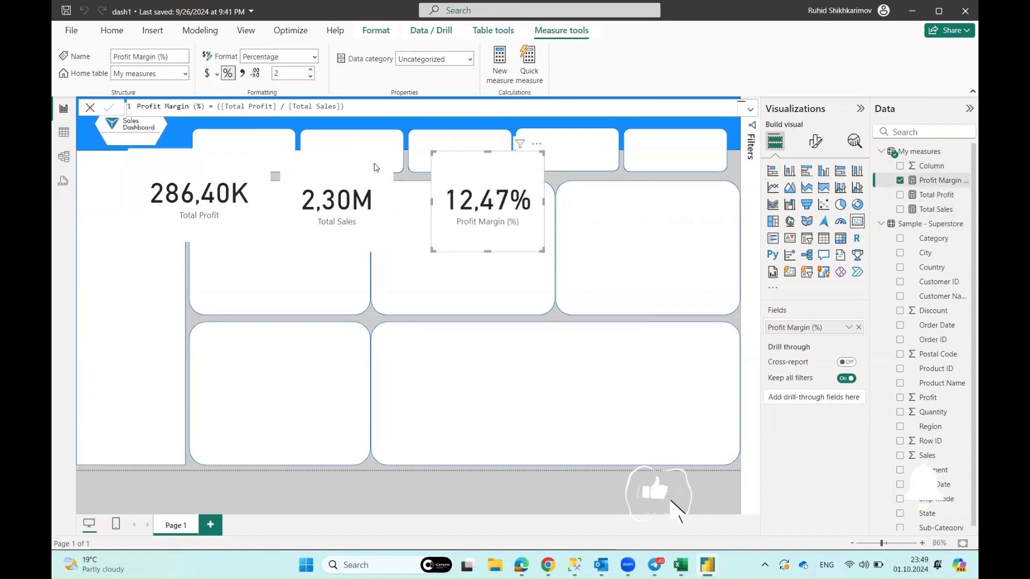
Move the Profit Margin (%) card next to the Total Sales card and deselect it
drag(530, 212, 501, 212)
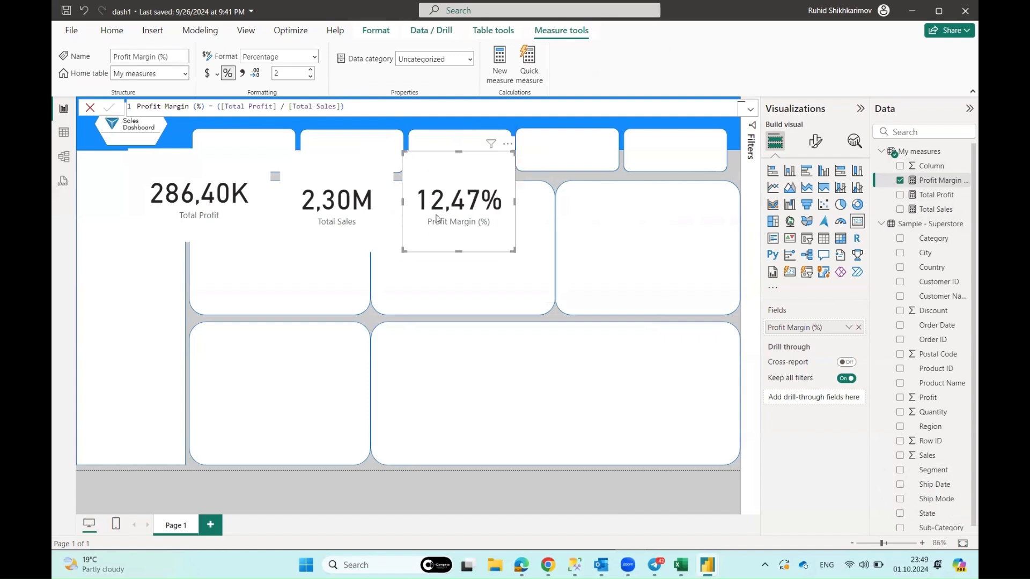
click(526, 502)
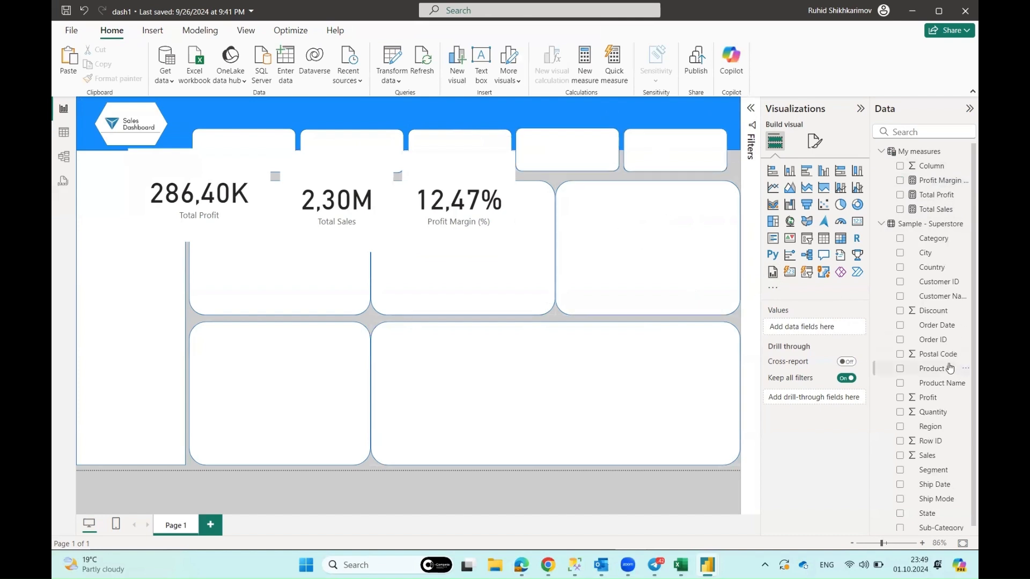
Check the Order Date column's data type, then open the dataset in the Power Query Editor
scroll(946, 378, down, 1)
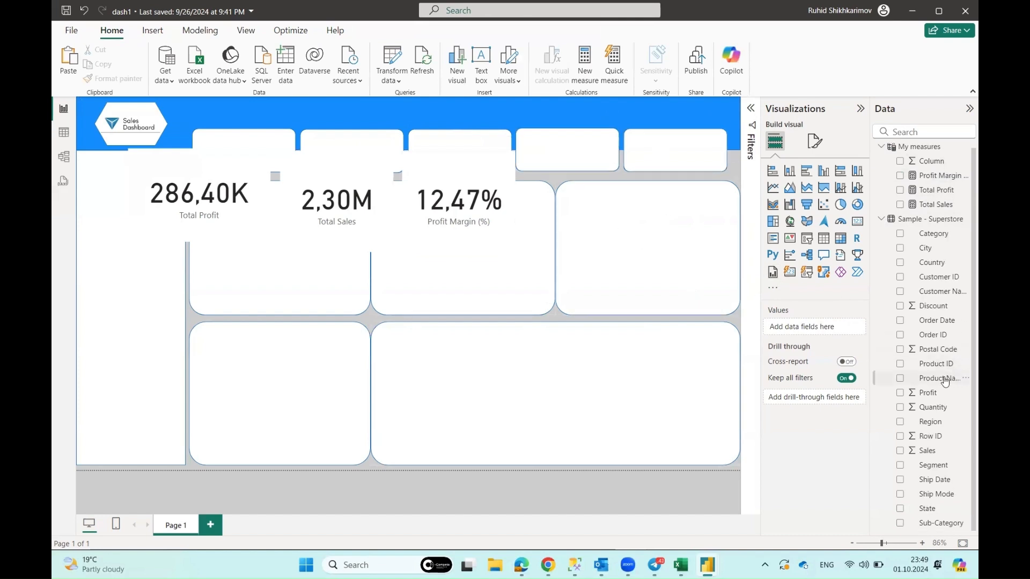
click(925, 321)
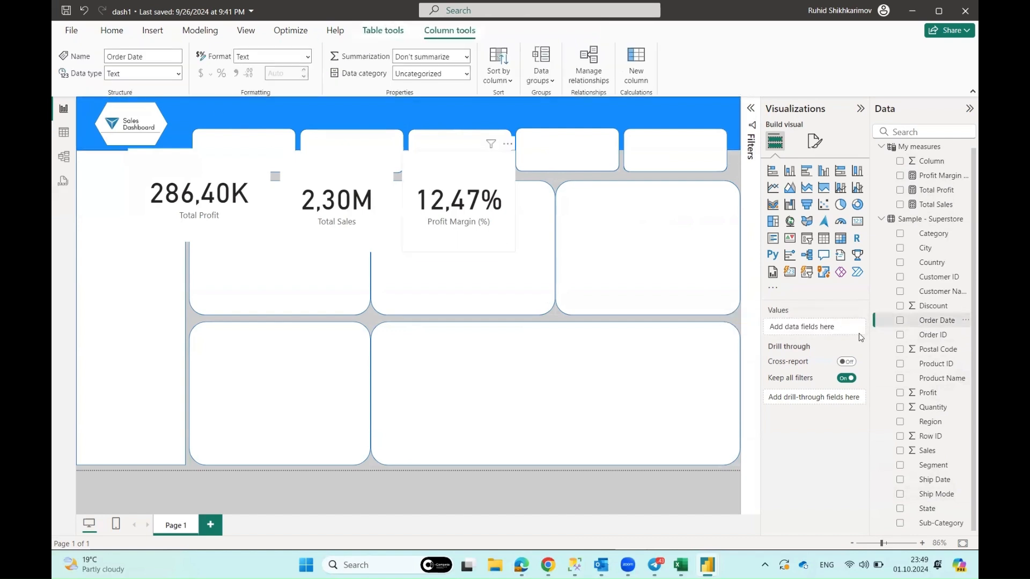
click(112, 28)
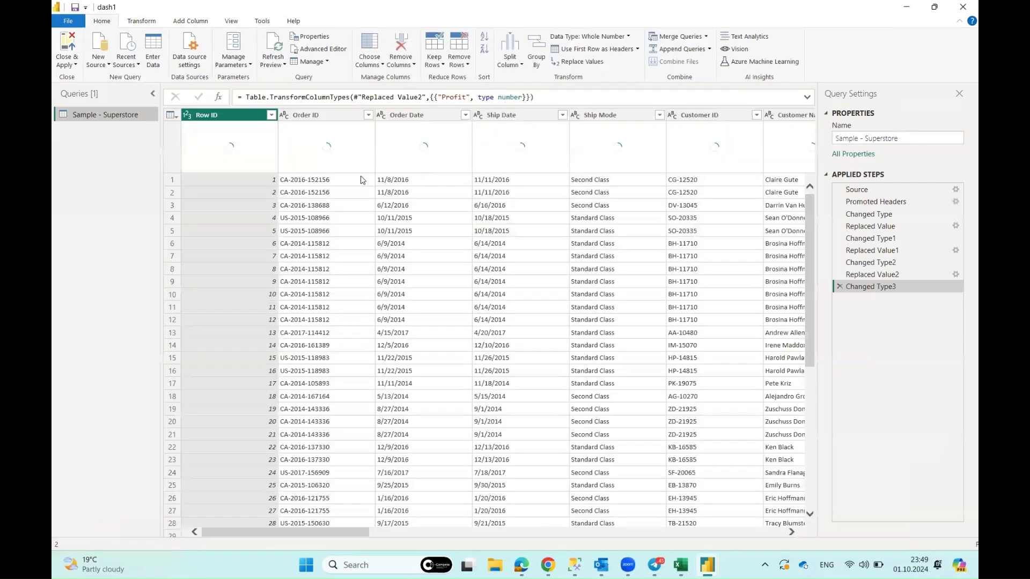
click(241, 22)
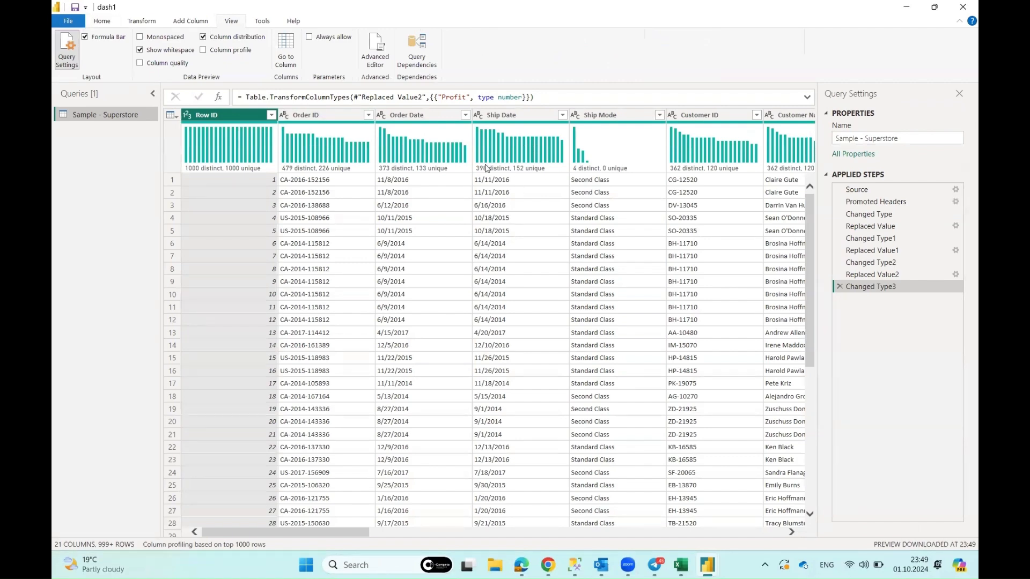
click(204, 38)
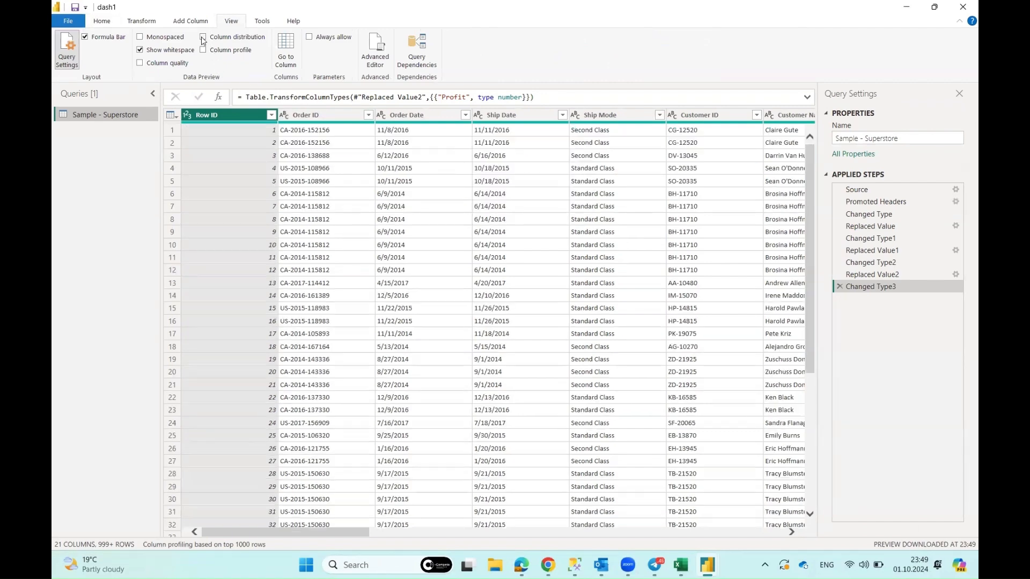
click(203, 37)
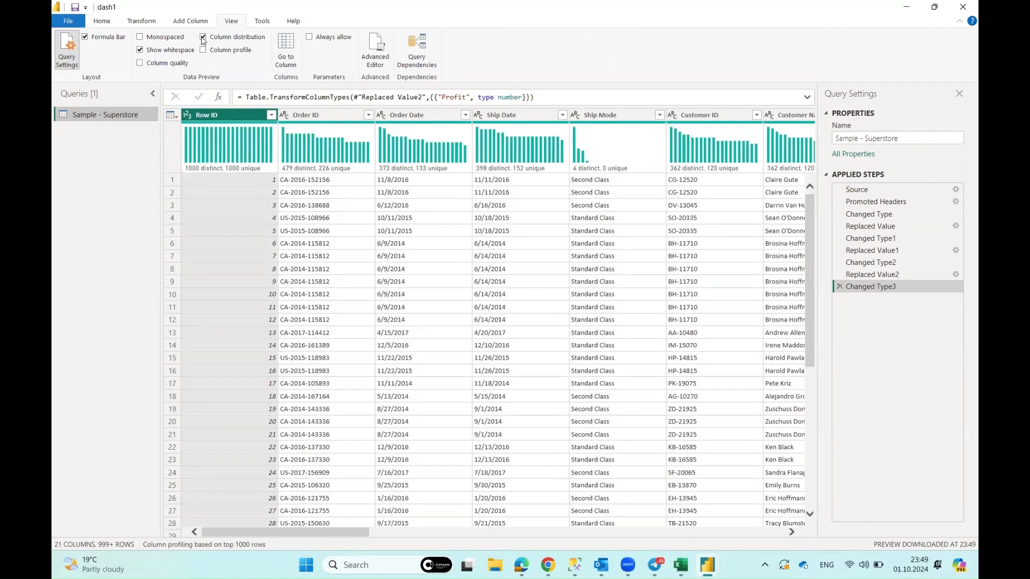
click(111, 23)
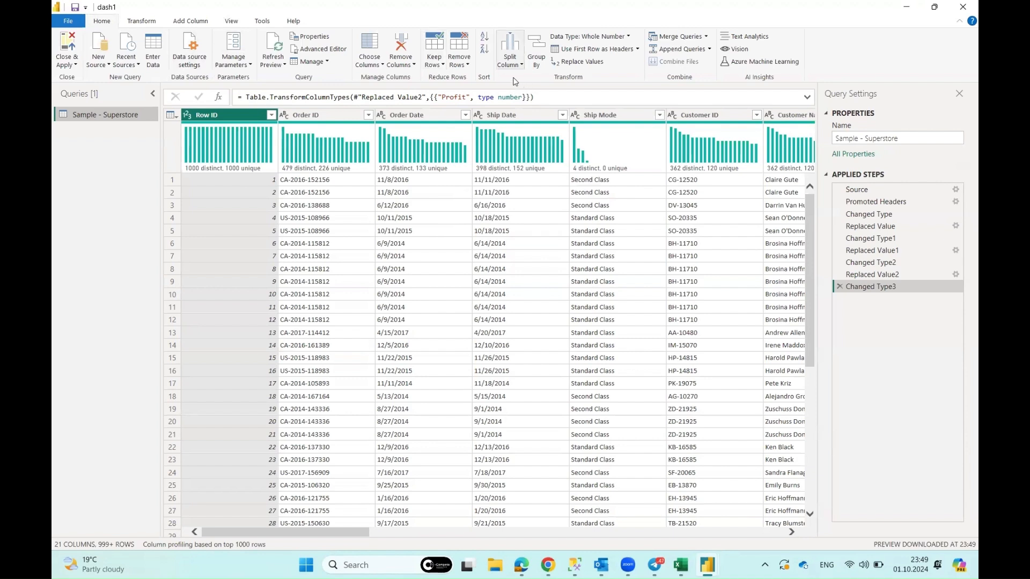
click(637, 49)
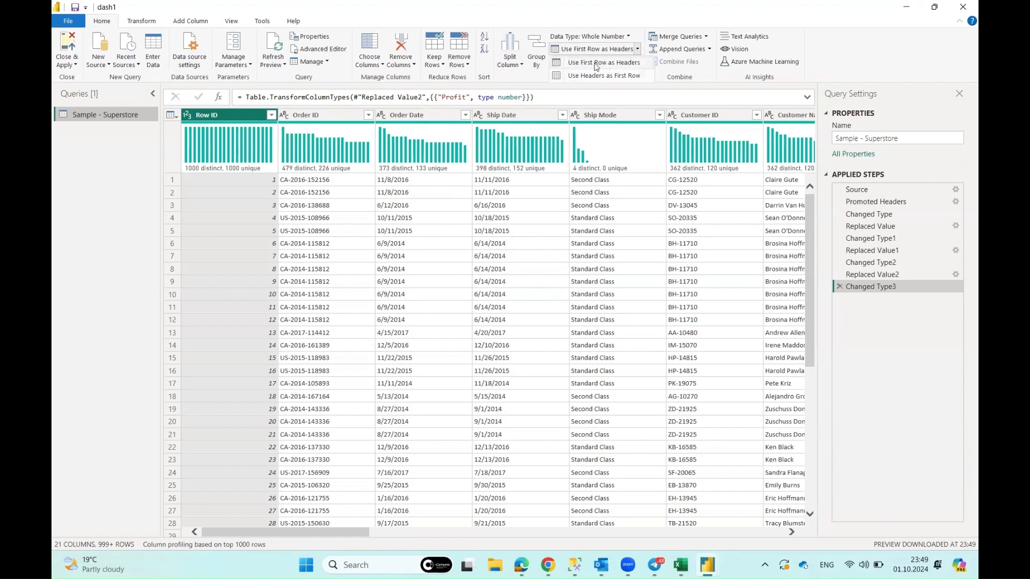
click(612, 101)
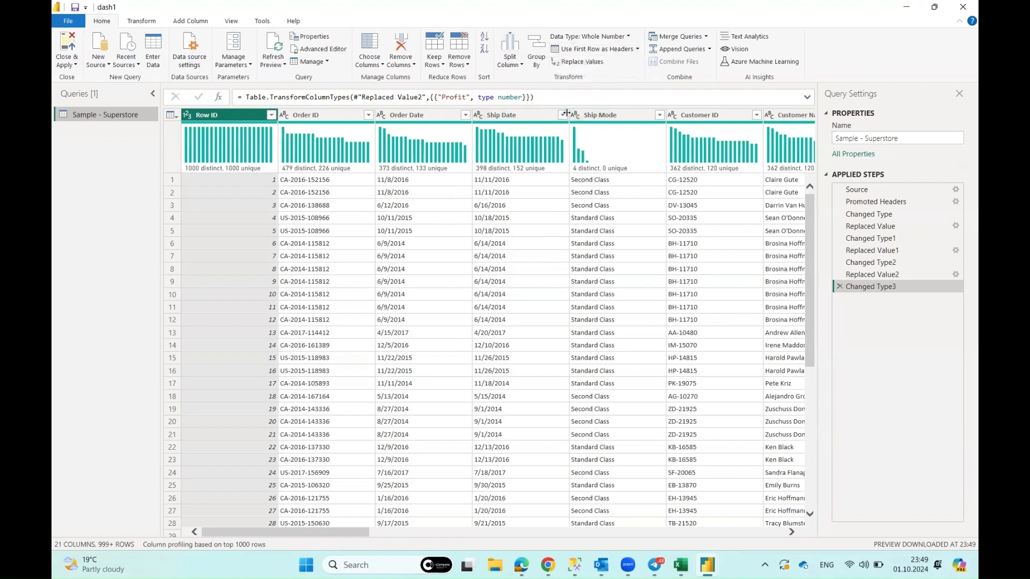
click(227, 23)
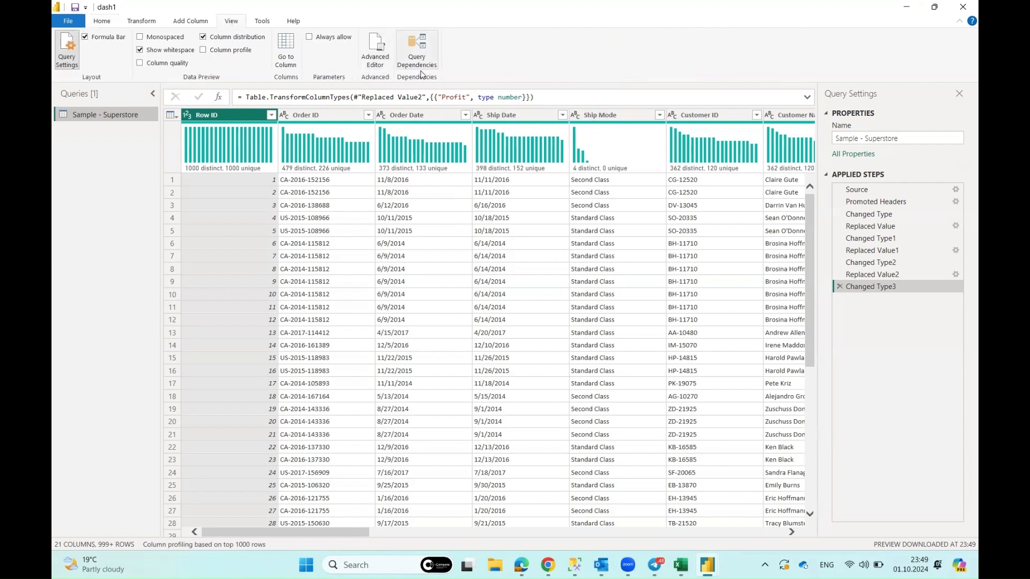
Change the data type of the Order Date column to Date
click(430, 114)
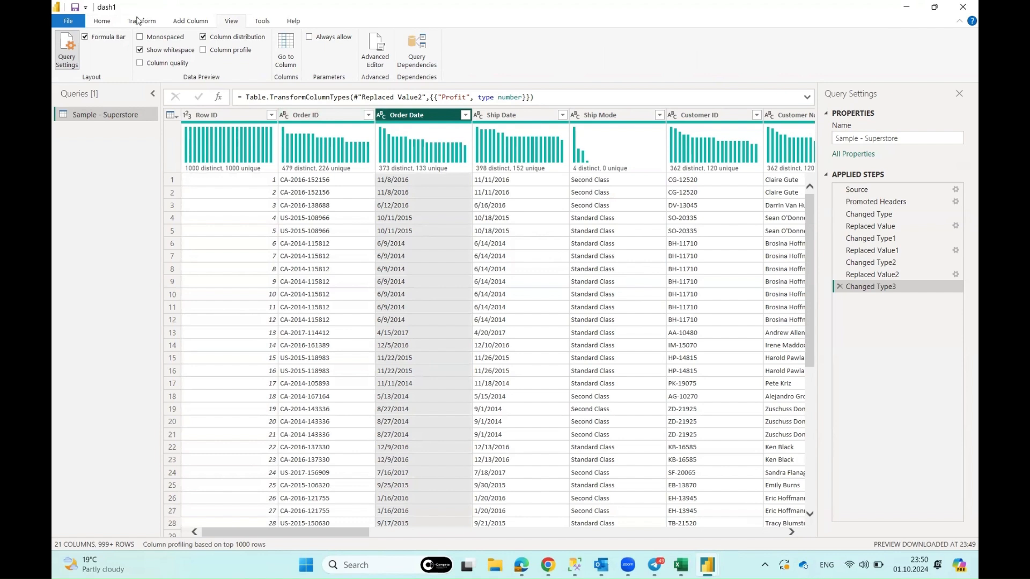
click(106, 23)
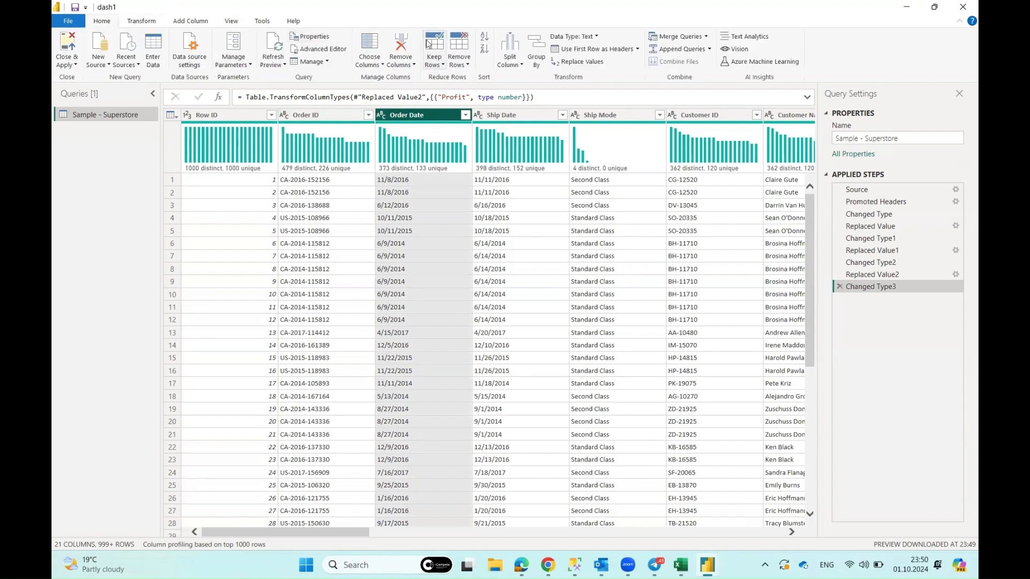
click(582, 37)
click(590, 115)
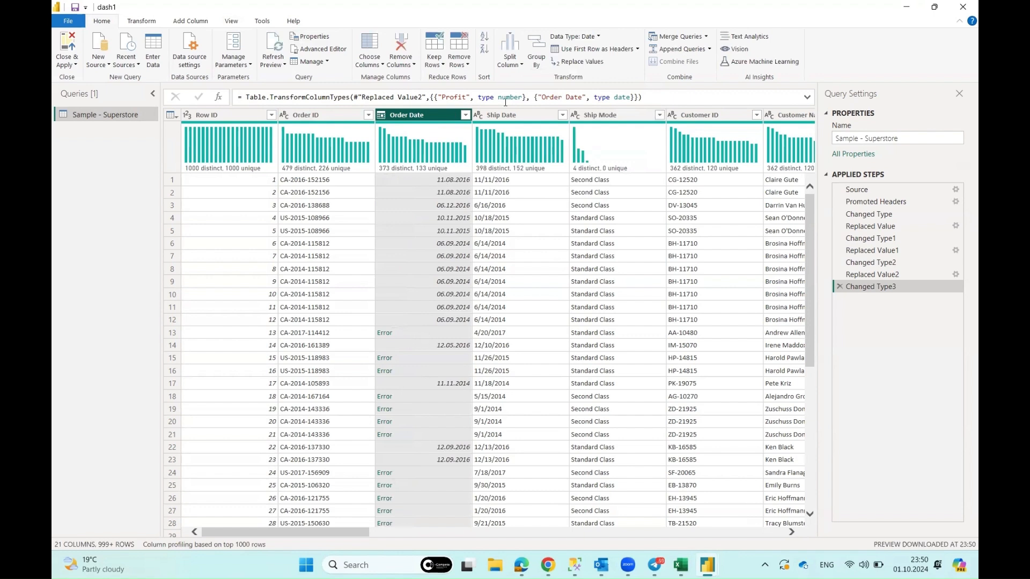
Remove the rows with errors in the Order Date column and apply the query changes to the report
right_click(421, 115)
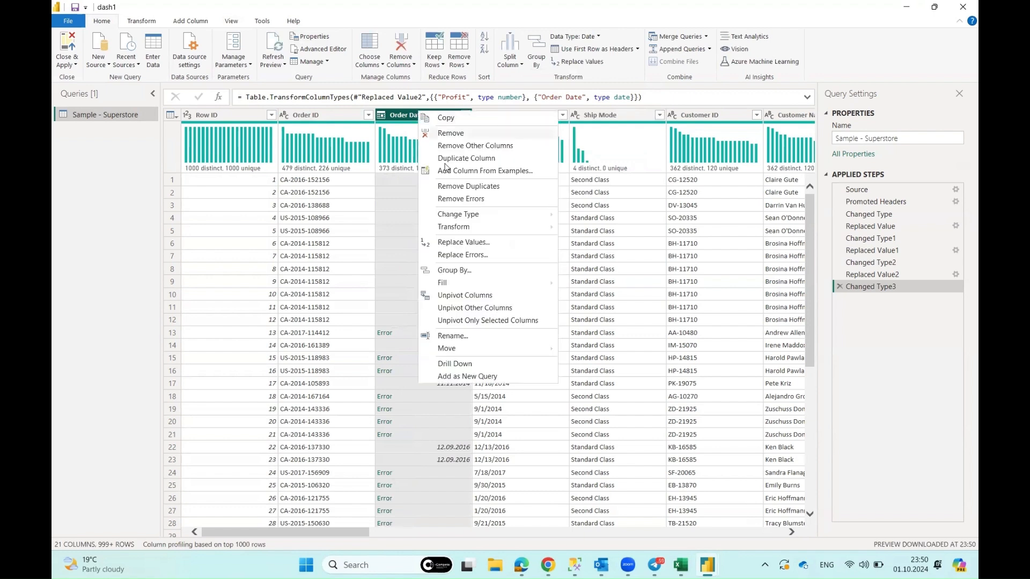
click(473, 198)
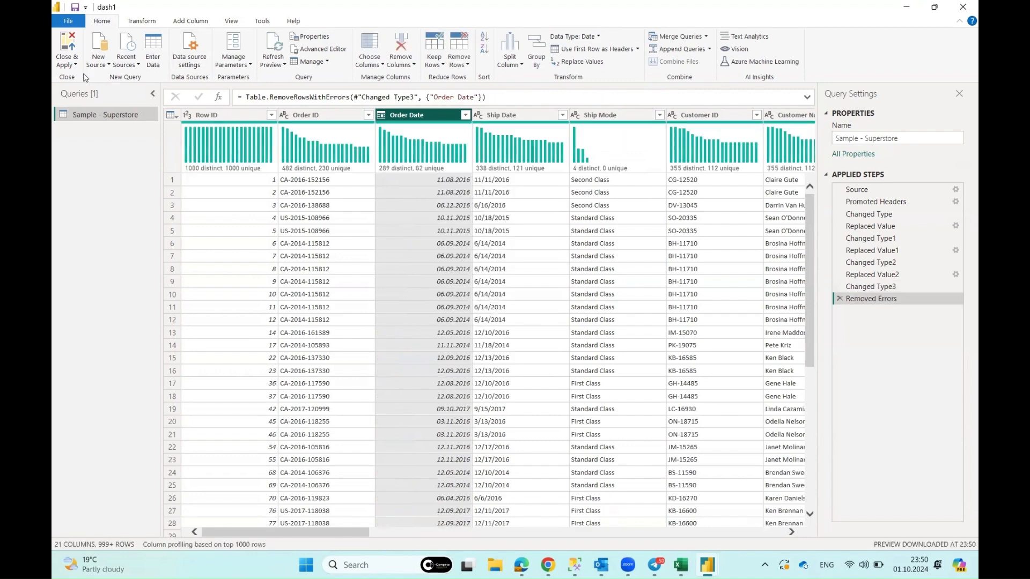
click(68, 62)
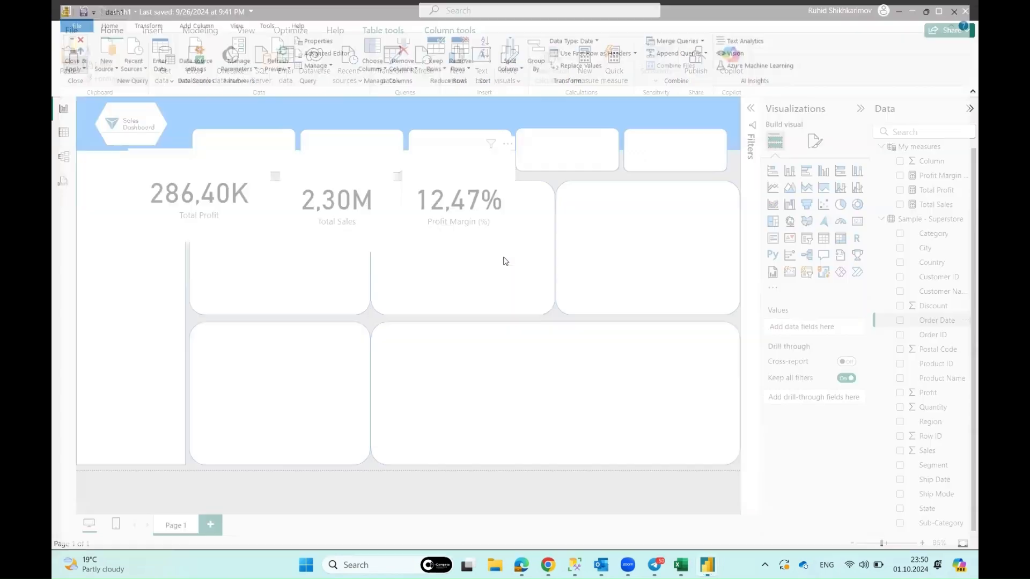
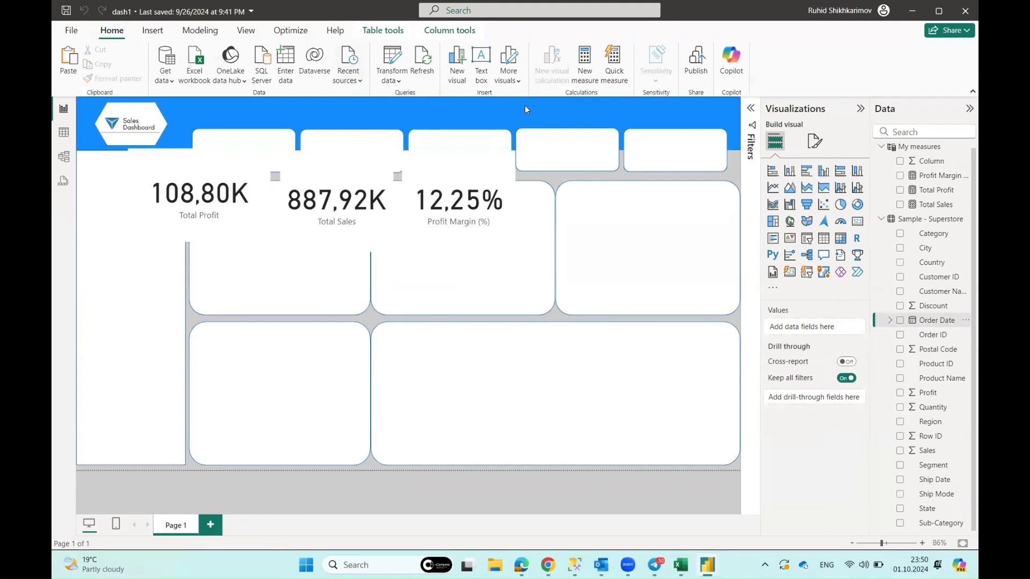
Examine the Order Date values in the table view of Sample - Superstore and the column's properties in the report view
click(945, 238)
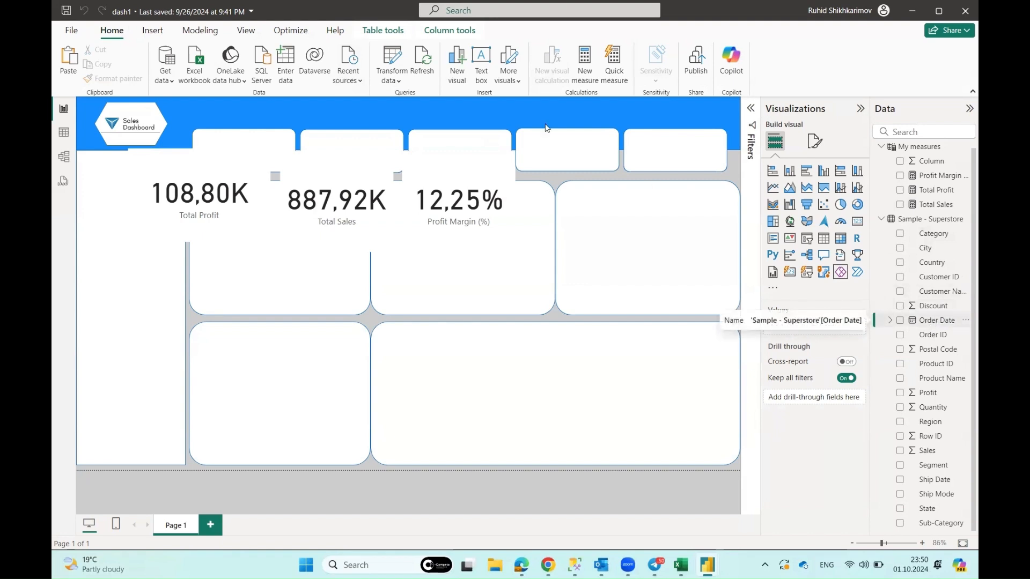
click(934, 322)
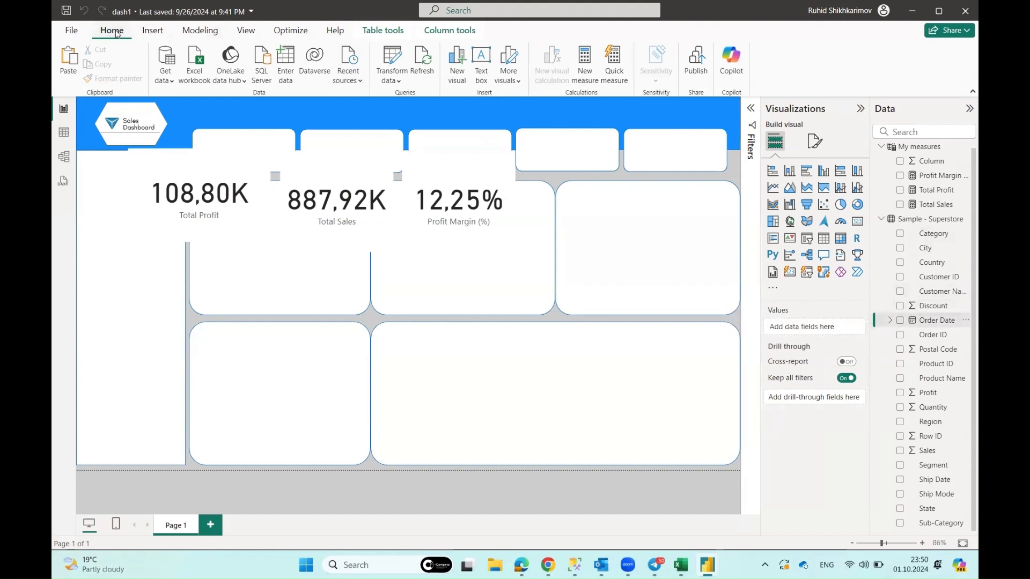
click(64, 133)
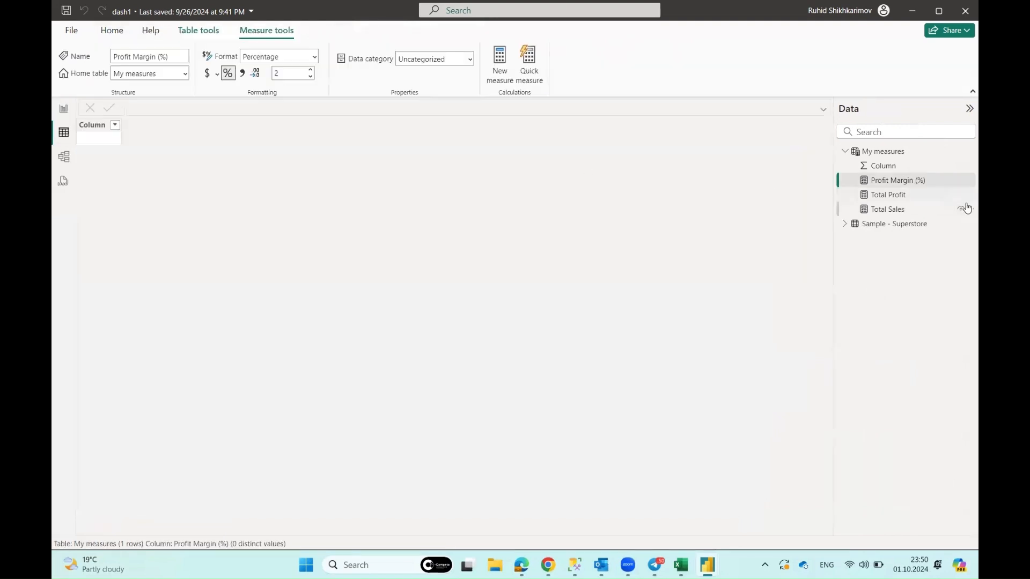
click(852, 226)
click(897, 326)
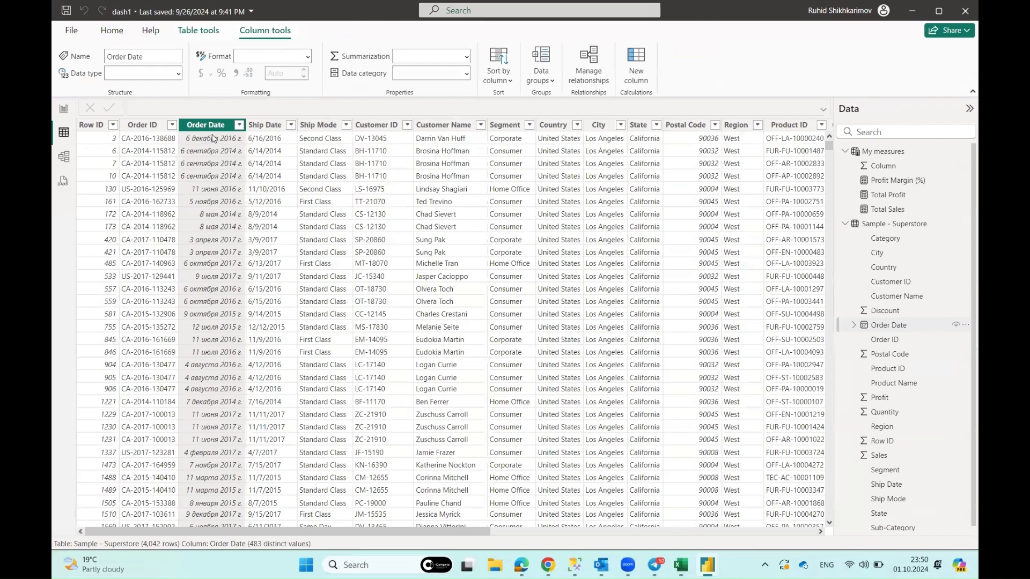
click(56, 110)
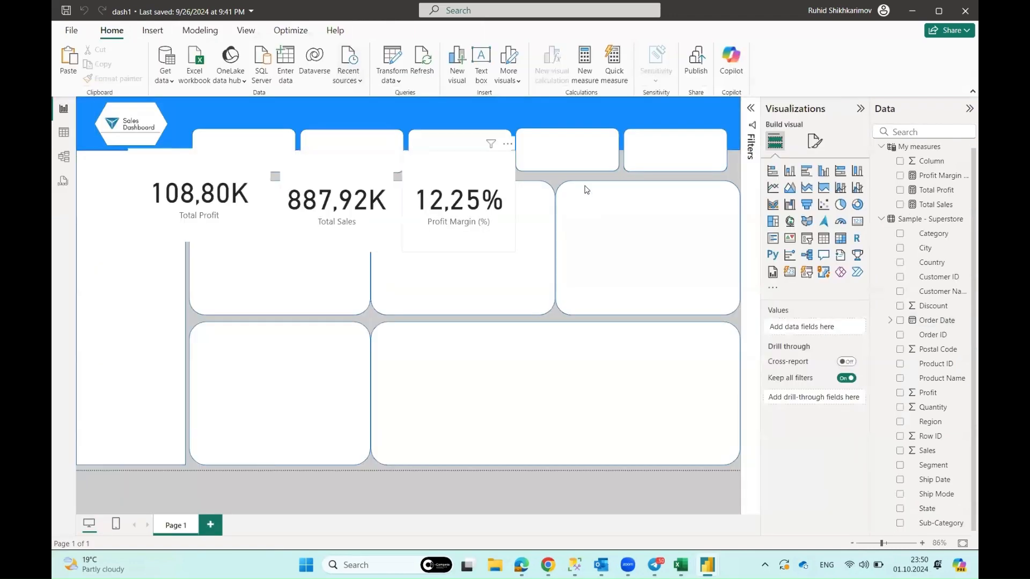
click(933, 321)
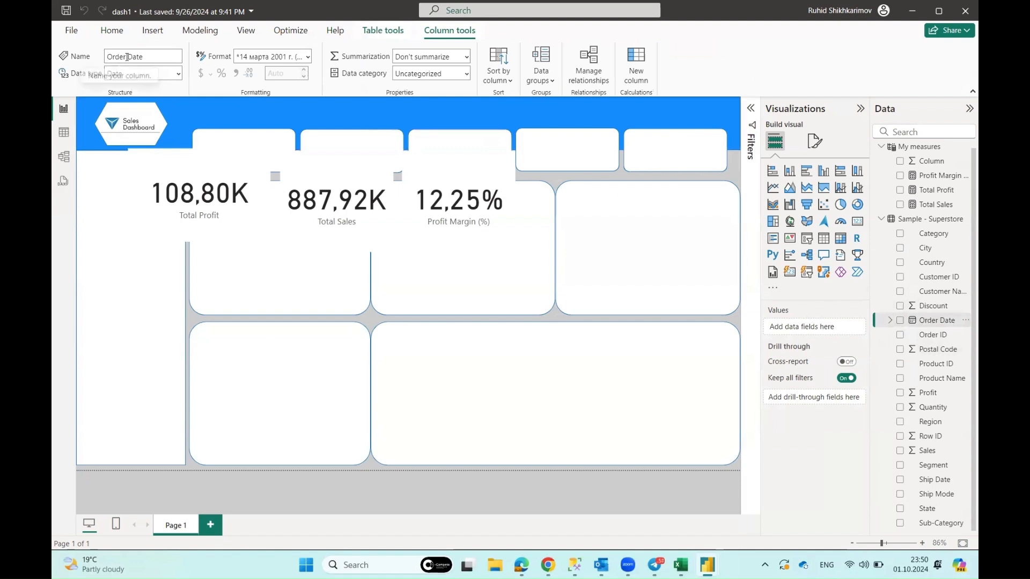
click(408, 289)
click(464, 503)
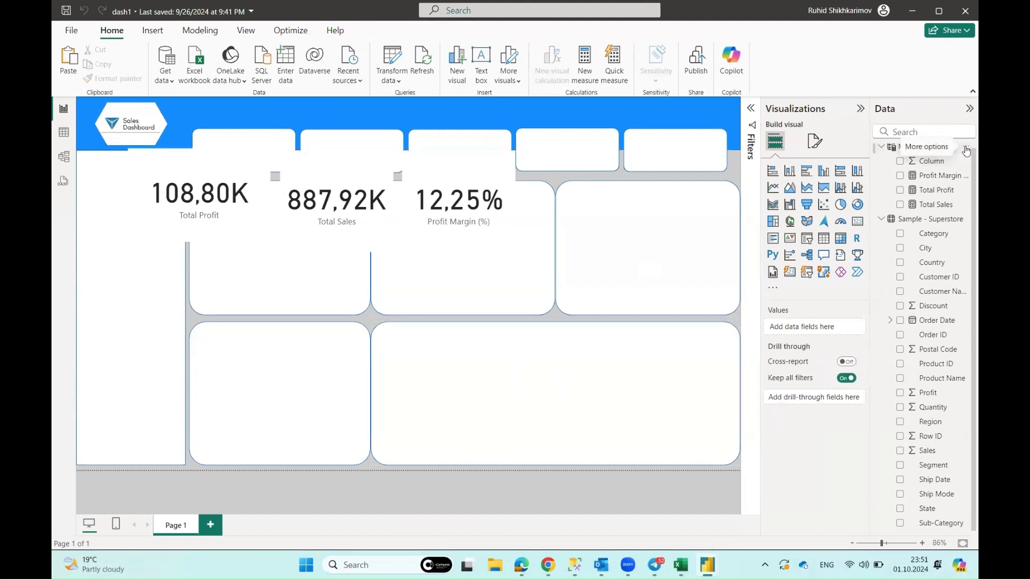
Create a new measure in the My measures table and name it Sales This Year
right_click(919, 147)
click(915, 170)
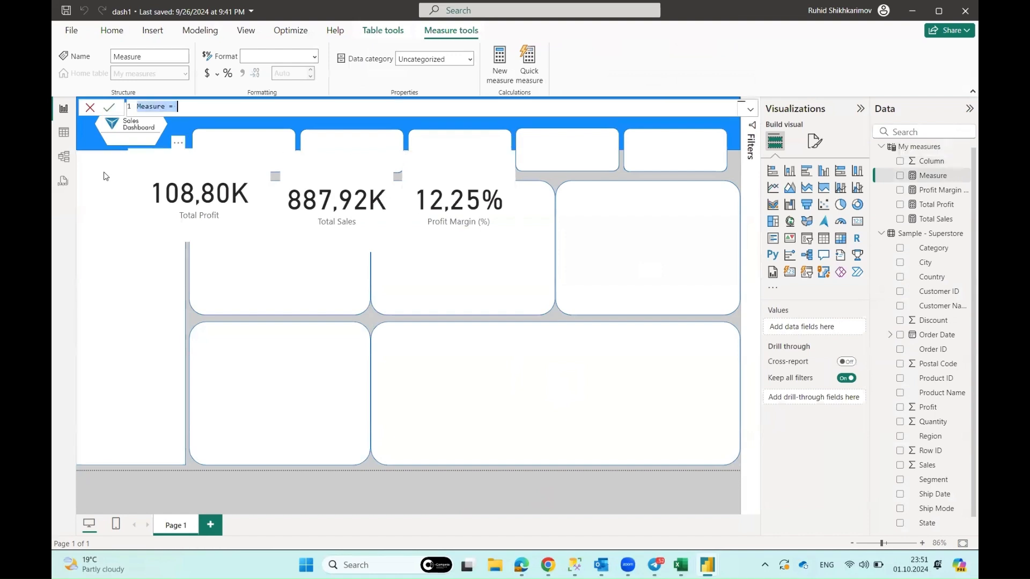
double_click(147, 107)
text(Sa)
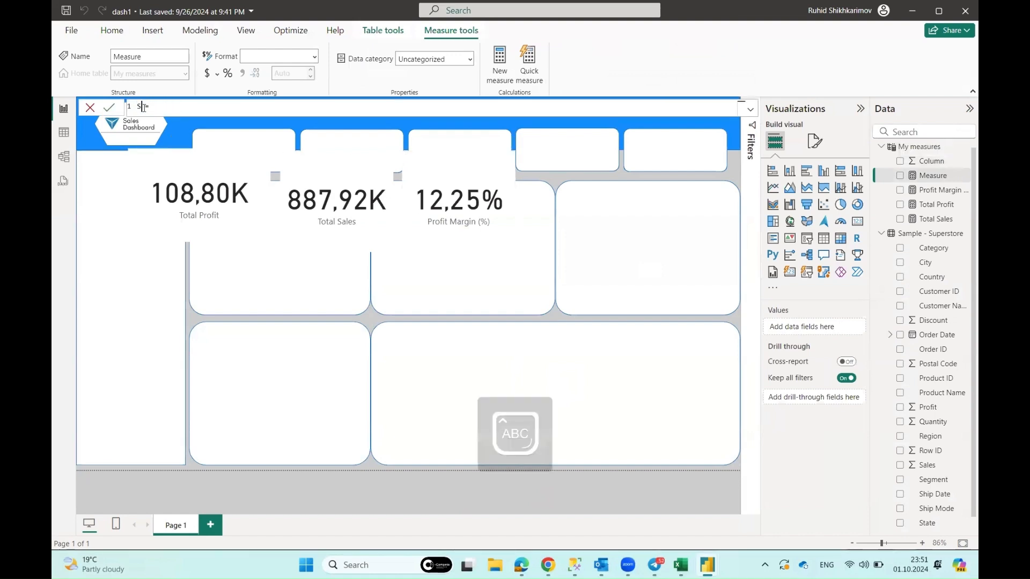
text(les This Year =)
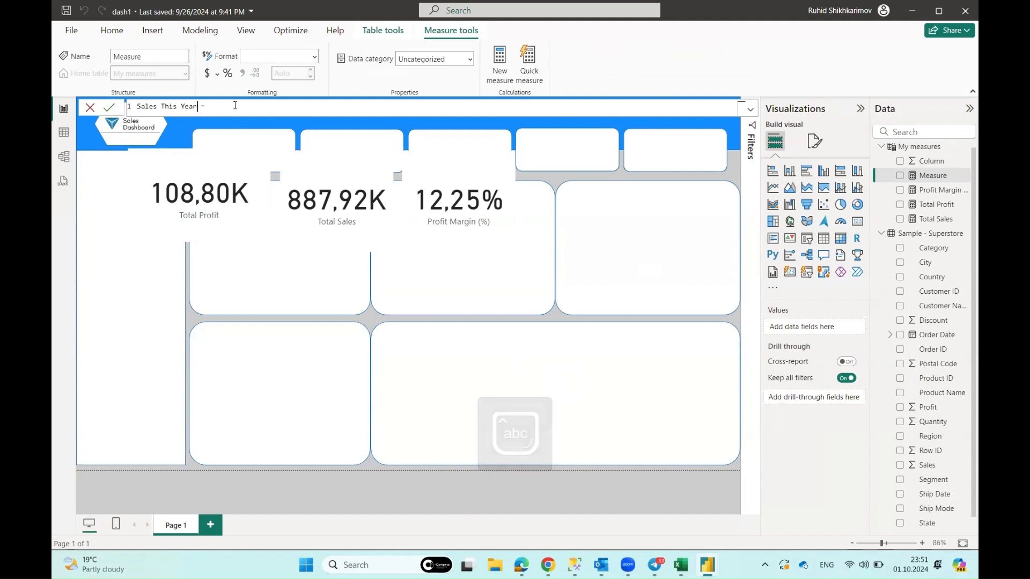
Begin the Sales This Year formula with a CALCULATE function that takes [Total Sales] as its expression
key(Caps_Lock)
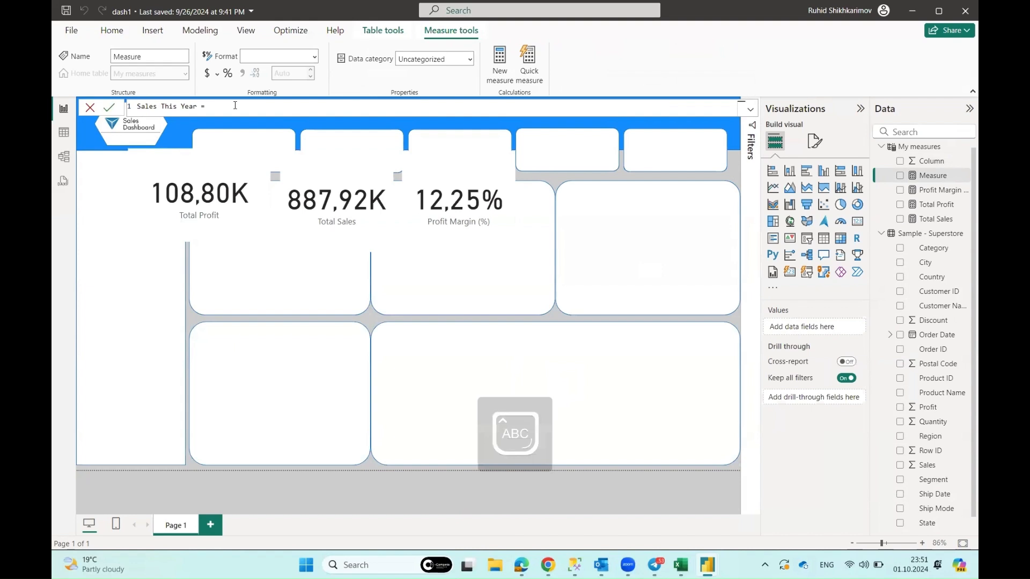
text(VAL)
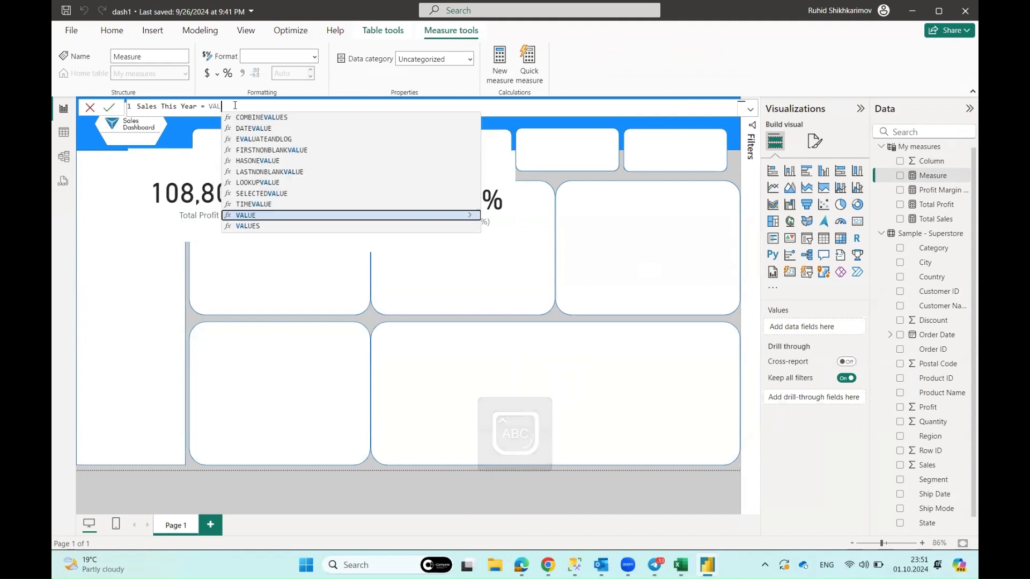
key(BackSpace)
key(BackSpace)
key(BackSpace)
text(CAL)
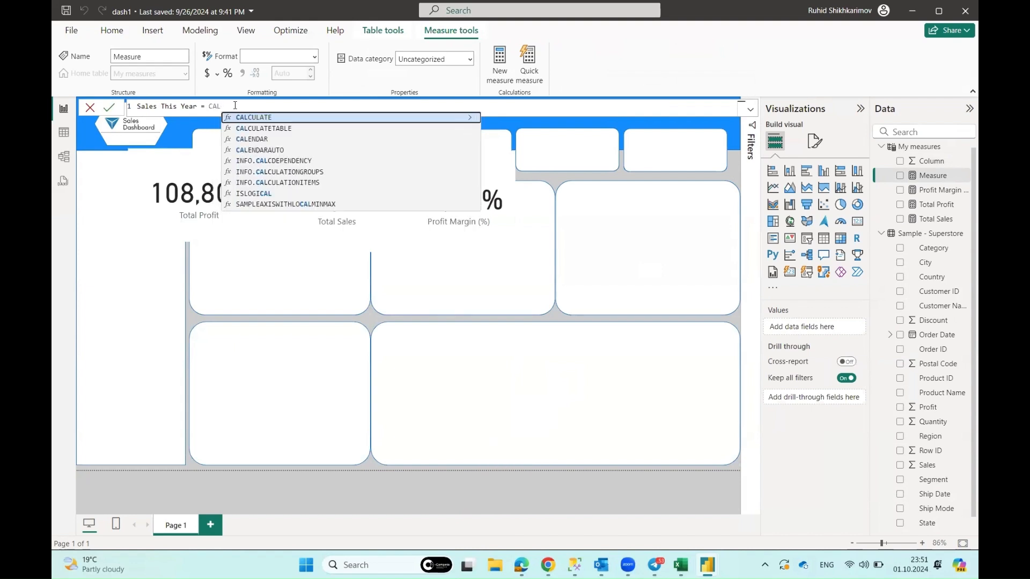
key(Tab)
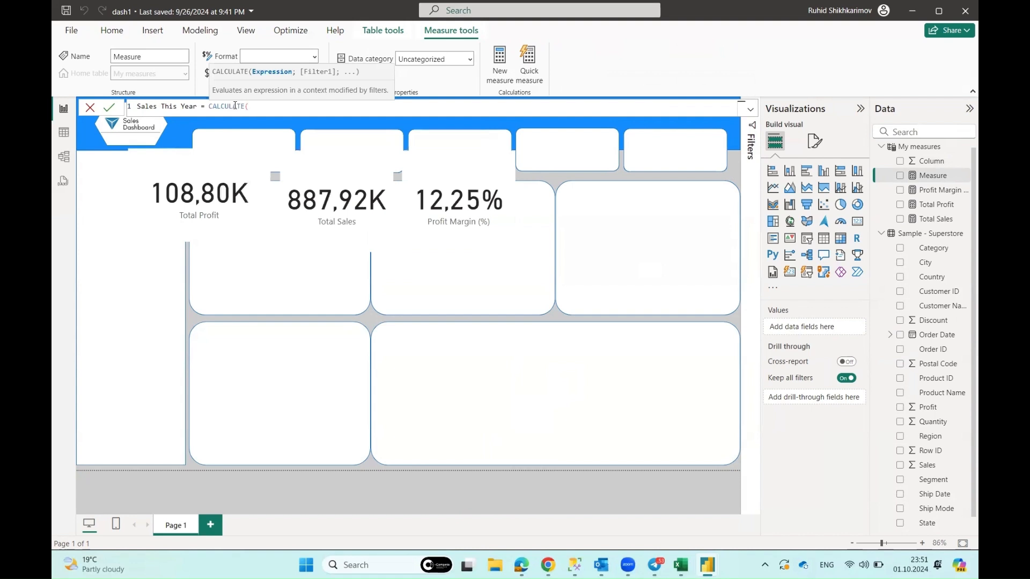
text(Tota)
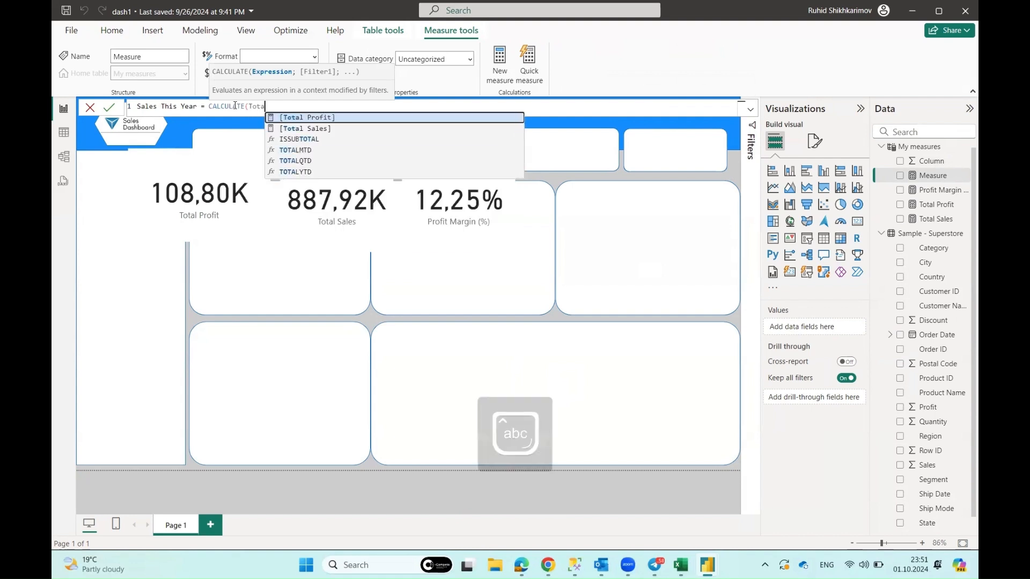
key(Down)
key(Tab)
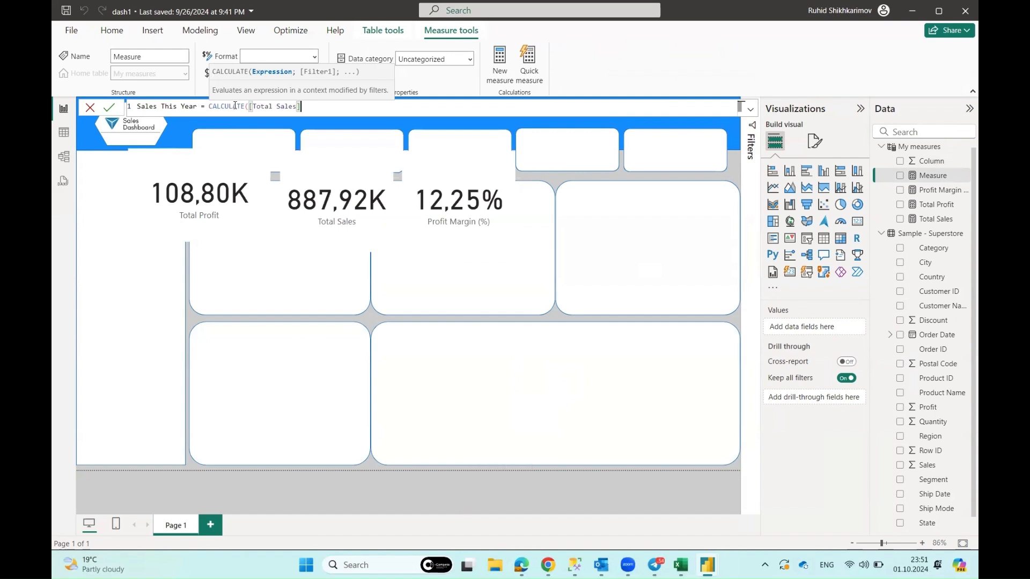
text(;)
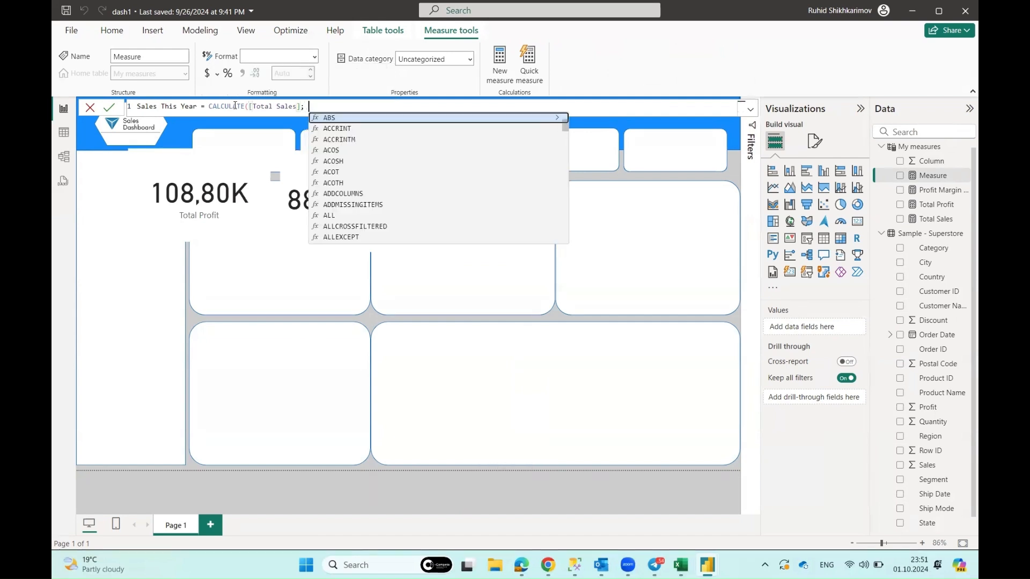
Add ALL('Sample - Superstore'[Order Date]) as the first filter argument of the CALCULATE function
text( ALL)
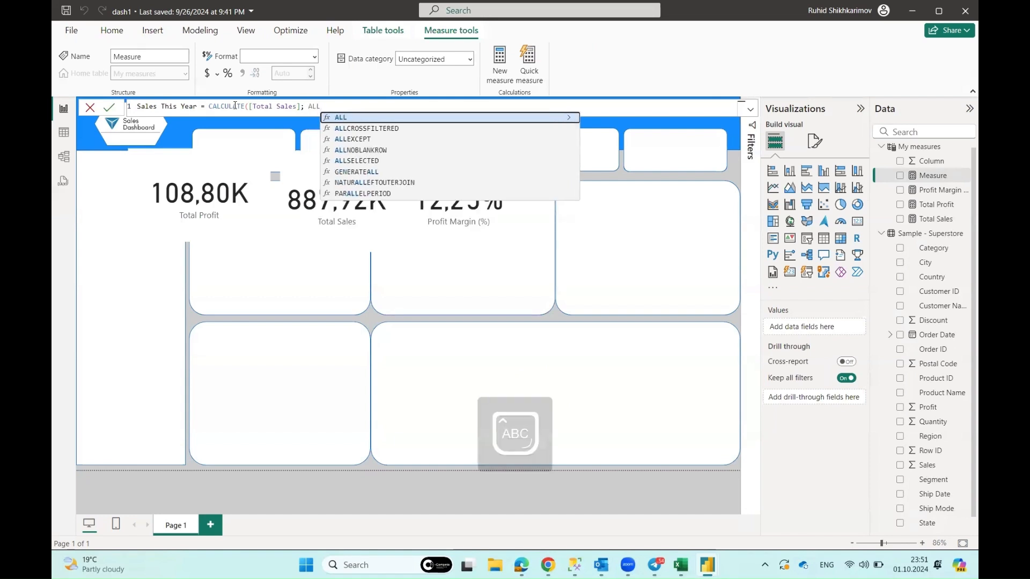
text(()
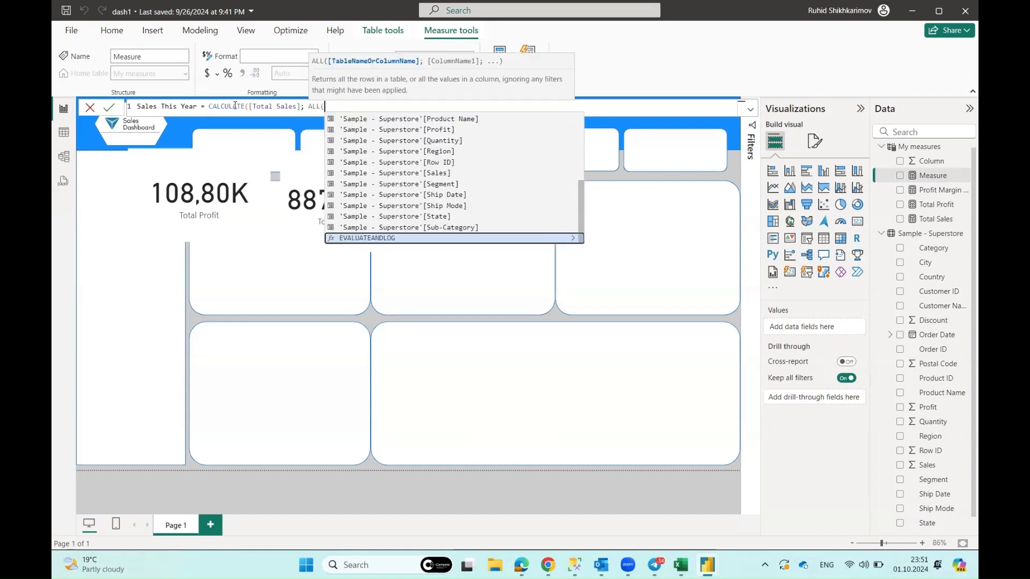
text(ord)
key(Tab)
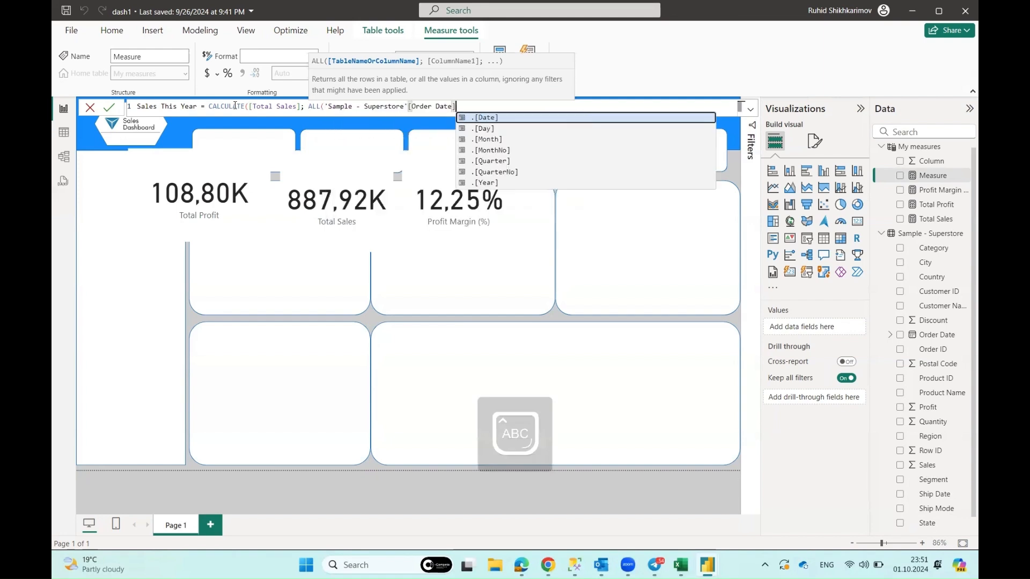
text();)
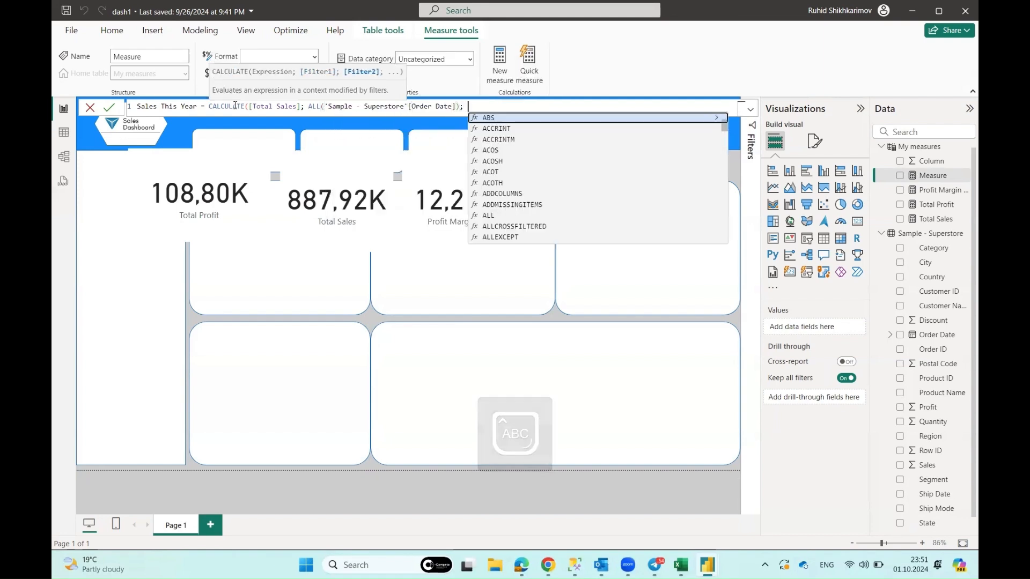
Start the second filter argument with YEAR('Sample - Superstore'[Order Date]) followed by an equals sign
key(Caps_Lock)
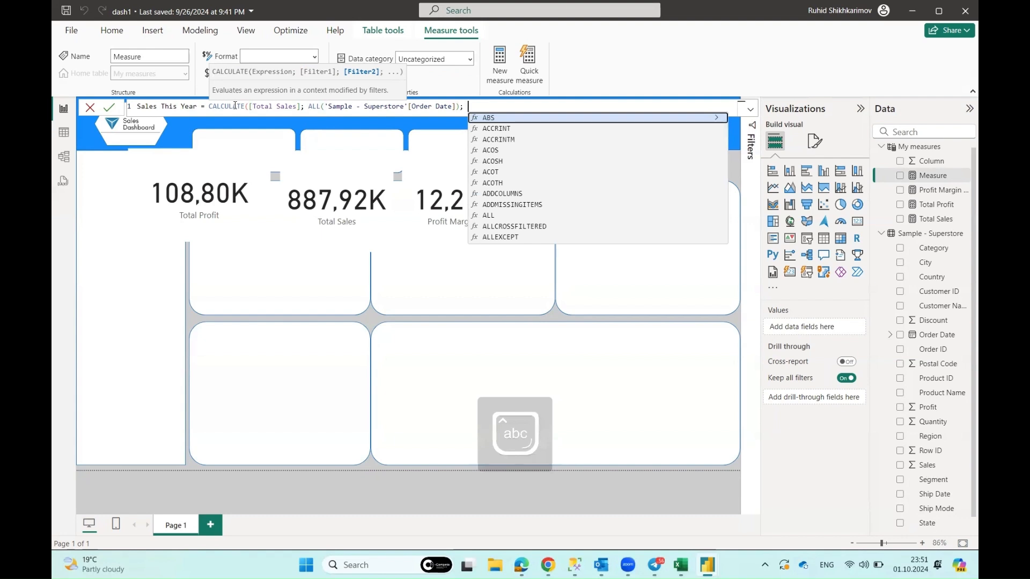
key(Caps_Lock)
text(YEAR()
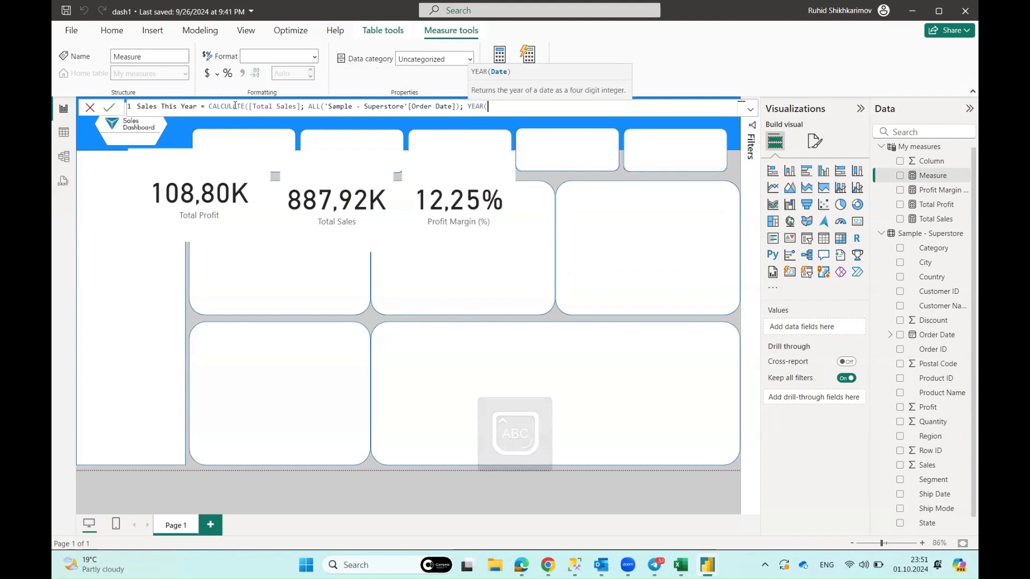
text(o)
key(Up)
key(Up)
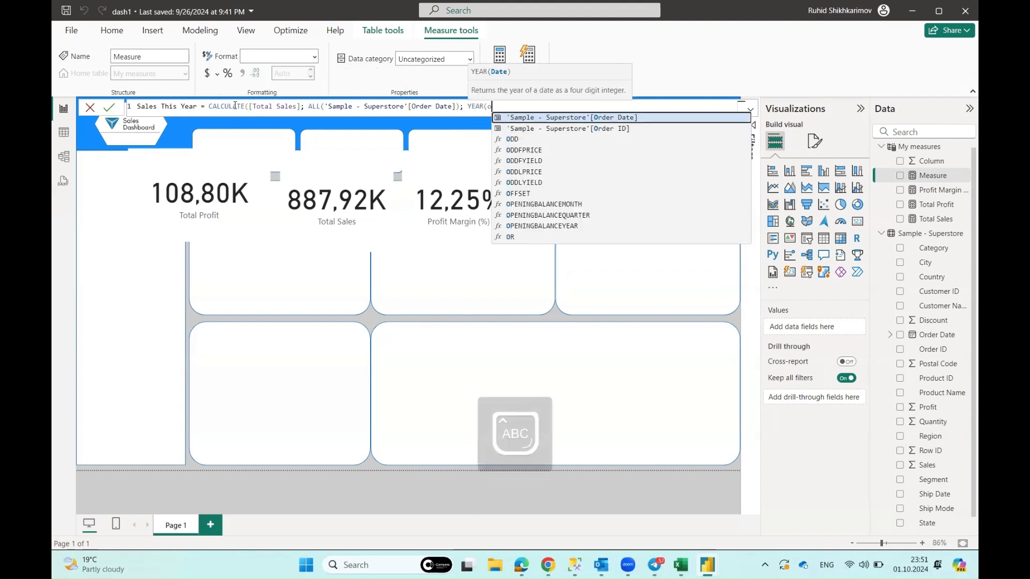
key(Tab)
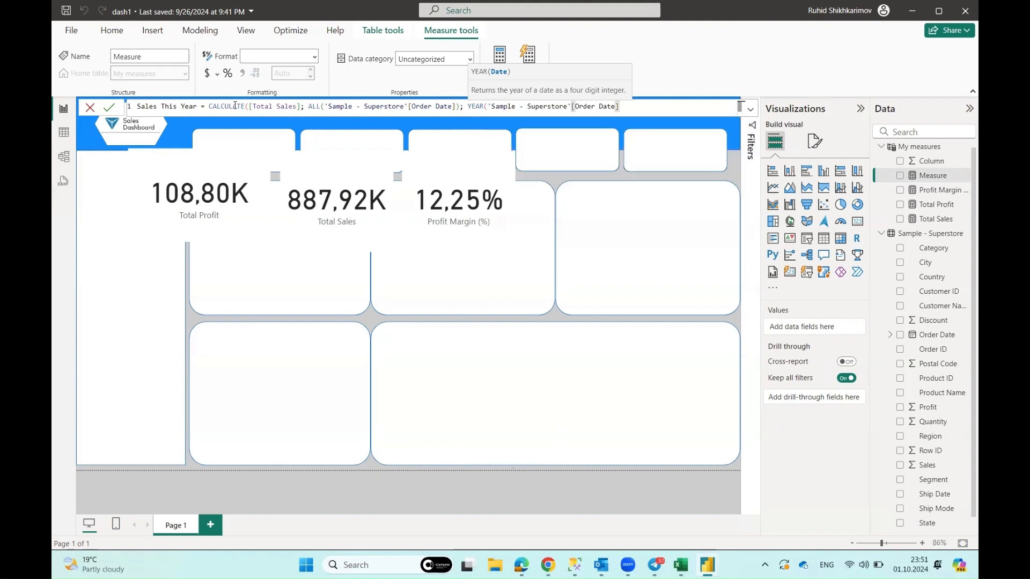
text() =)
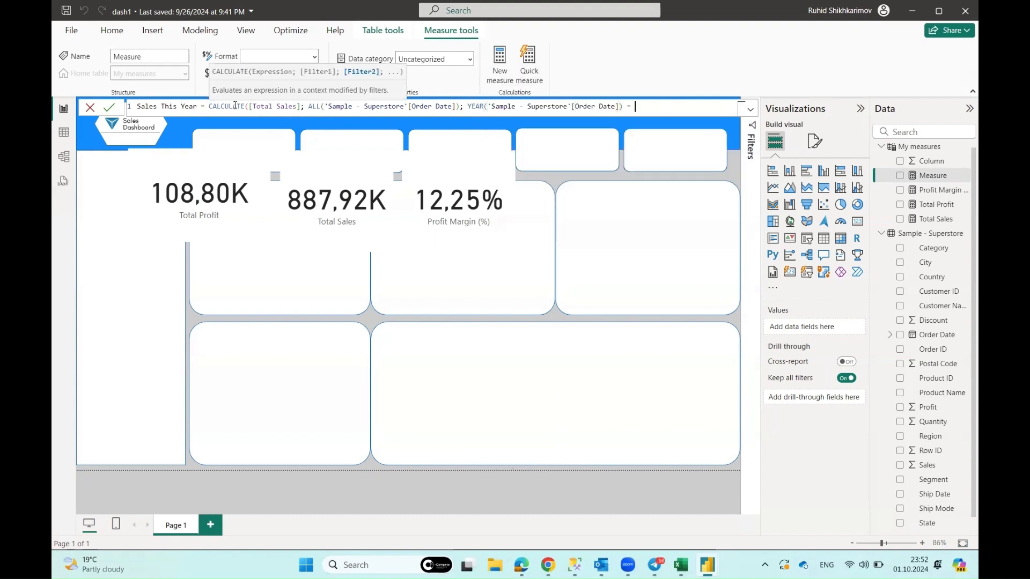
Complete the filter with YEAR(MAX('Sample - Superstore'[Order Date])), commit the Sales This Year measure and collapse the formula bar
key(Caps_Lock)
text(= yea)
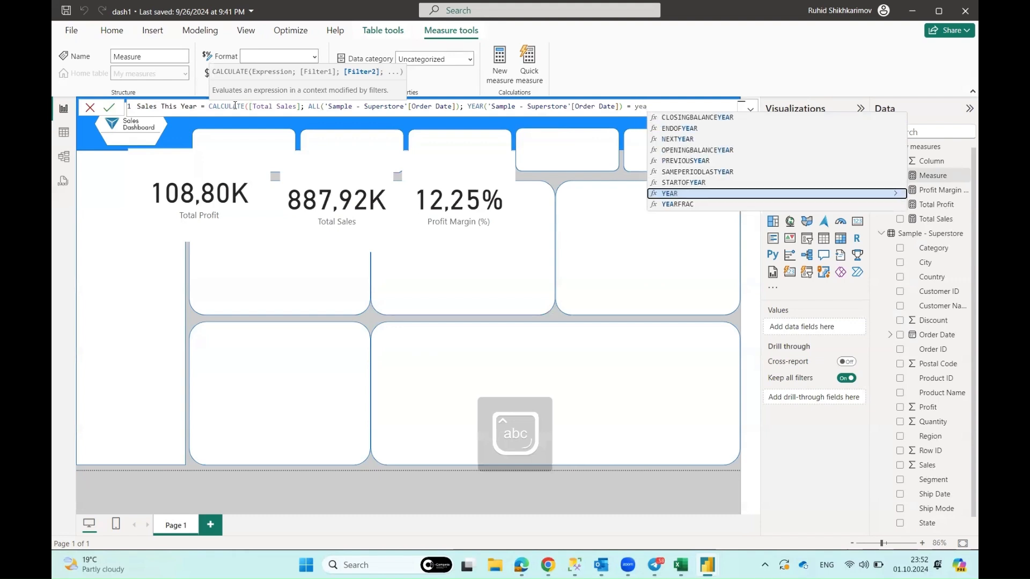
key(Tab)
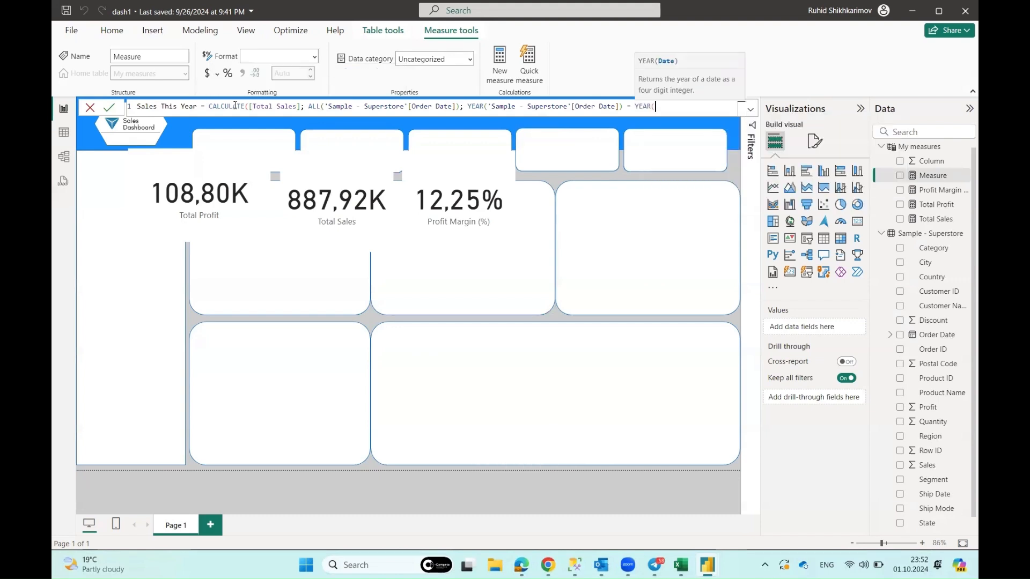
key(Caps_Lock)
text(MAX)
key(Tab)
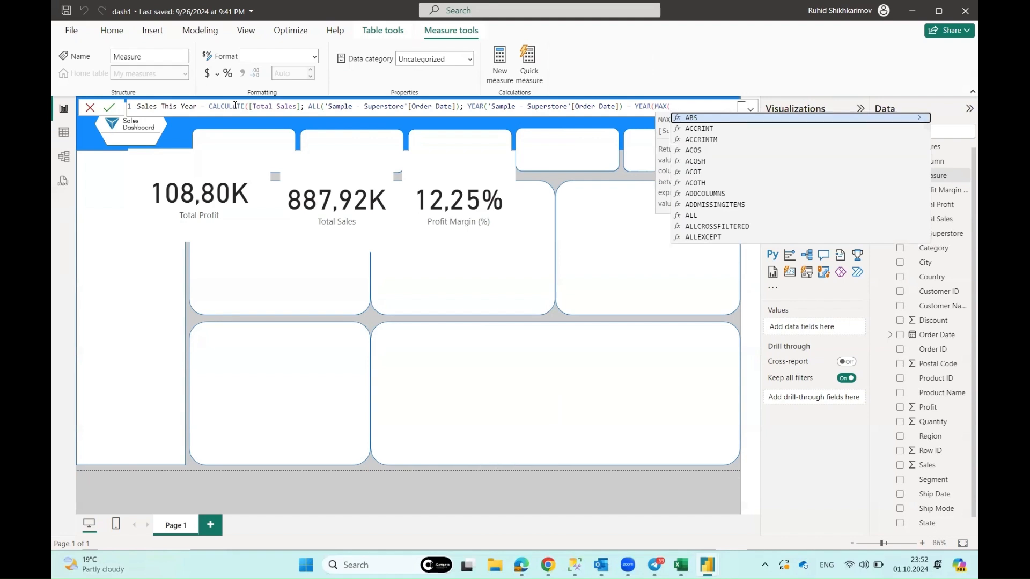
text(ORDER)
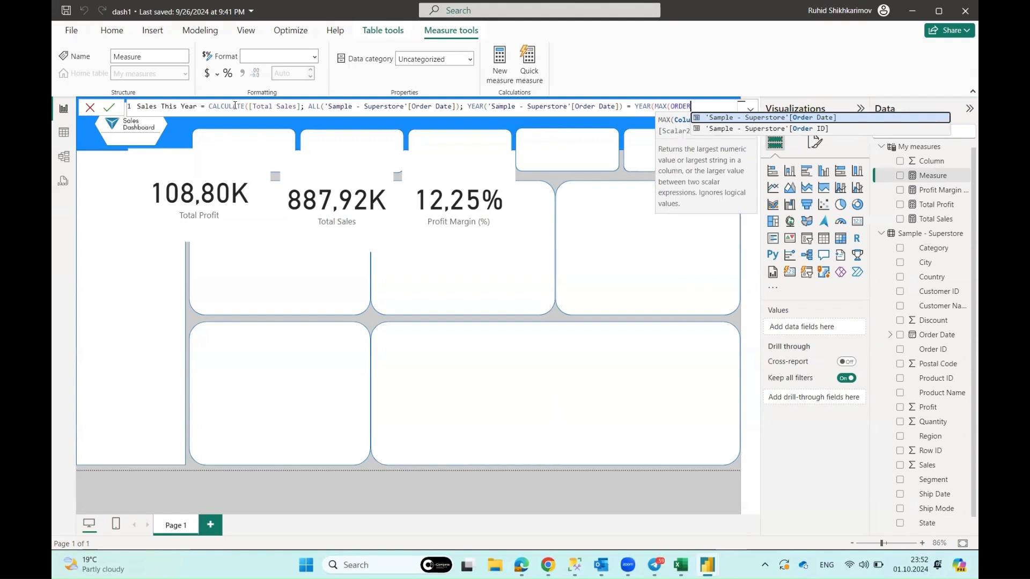
key(Tab)
text()))
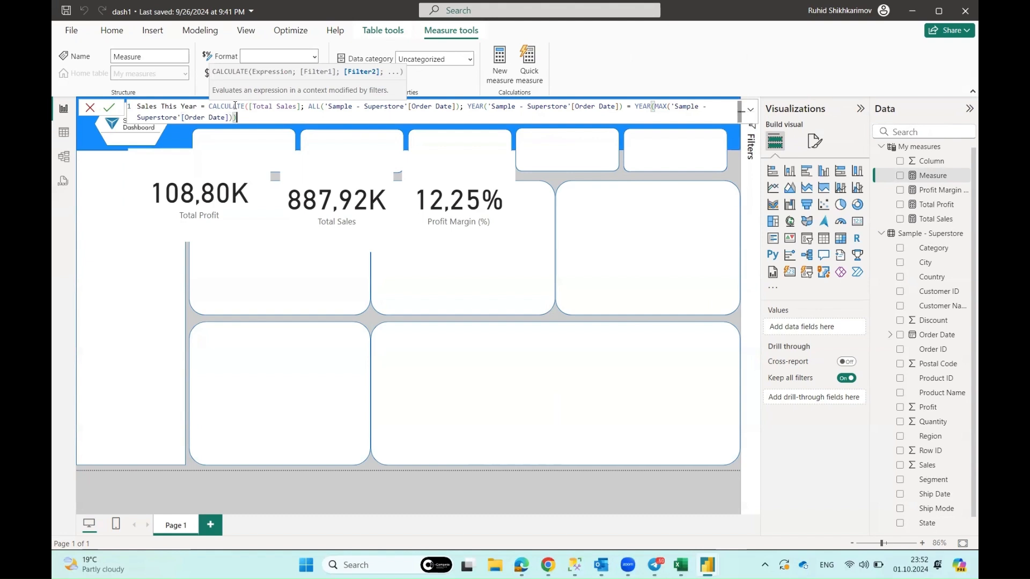
text())
key(Return)
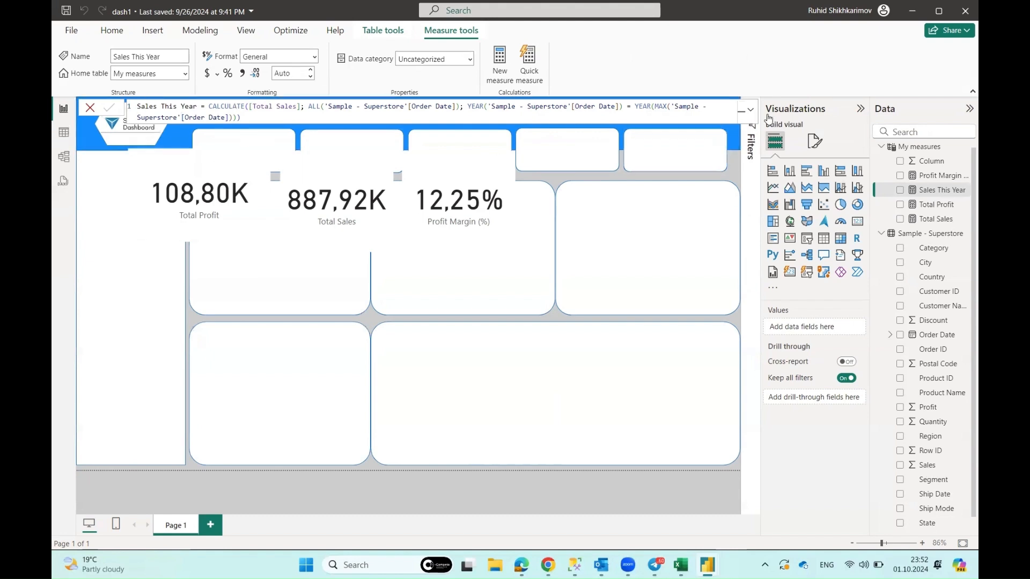
click(751, 110)
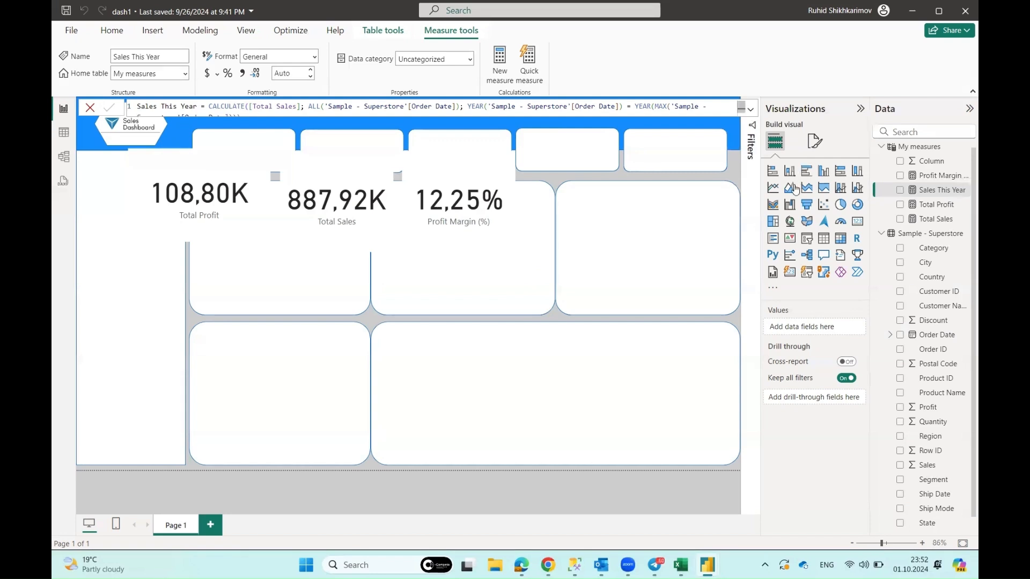
Add a compact card for Sales This Year beside the Profit Margin (%) card and place a duplicate directly below it
click(664, 209)
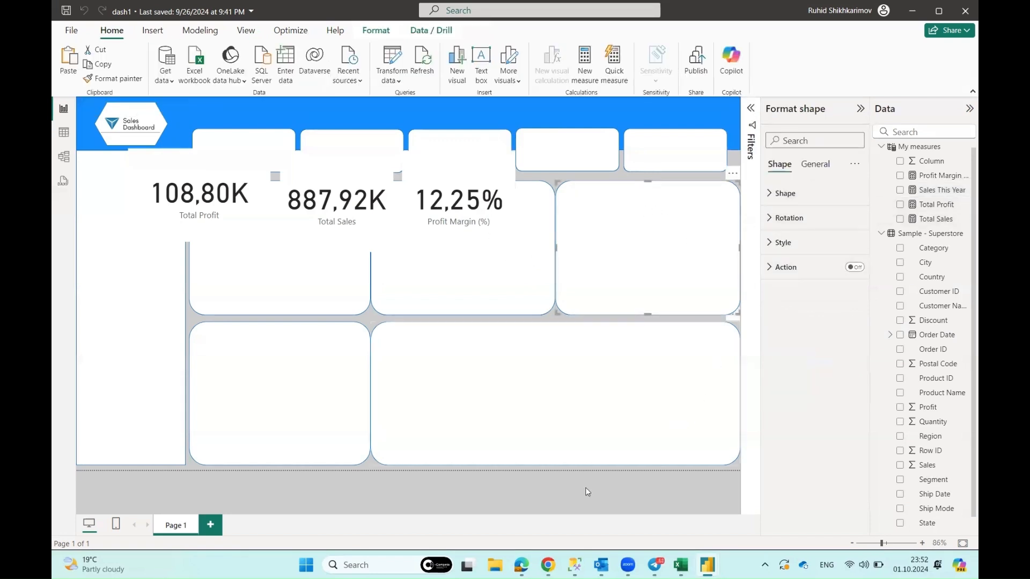
click(562, 504)
click(857, 225)
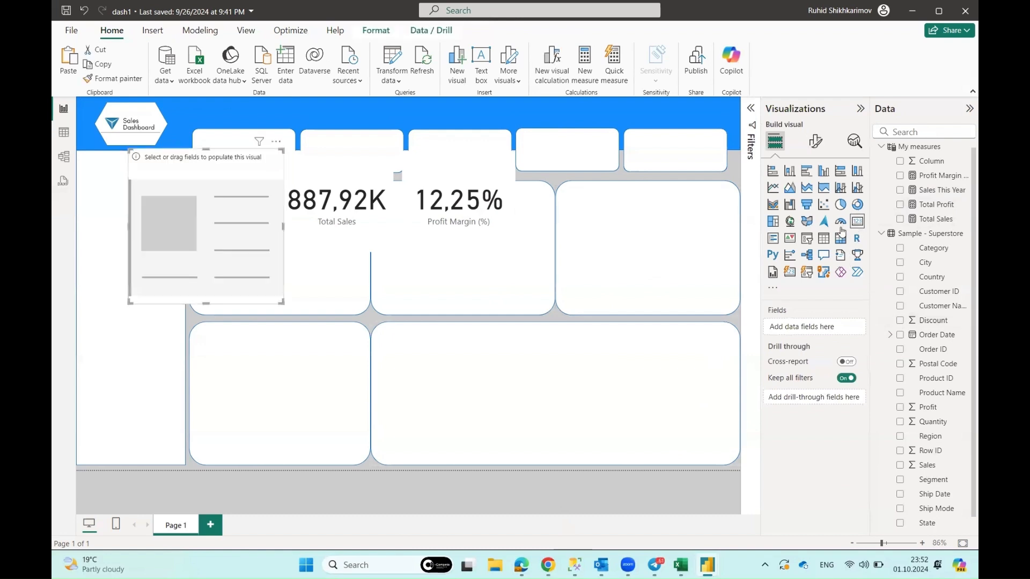
drag(218, 236, 550, 249)
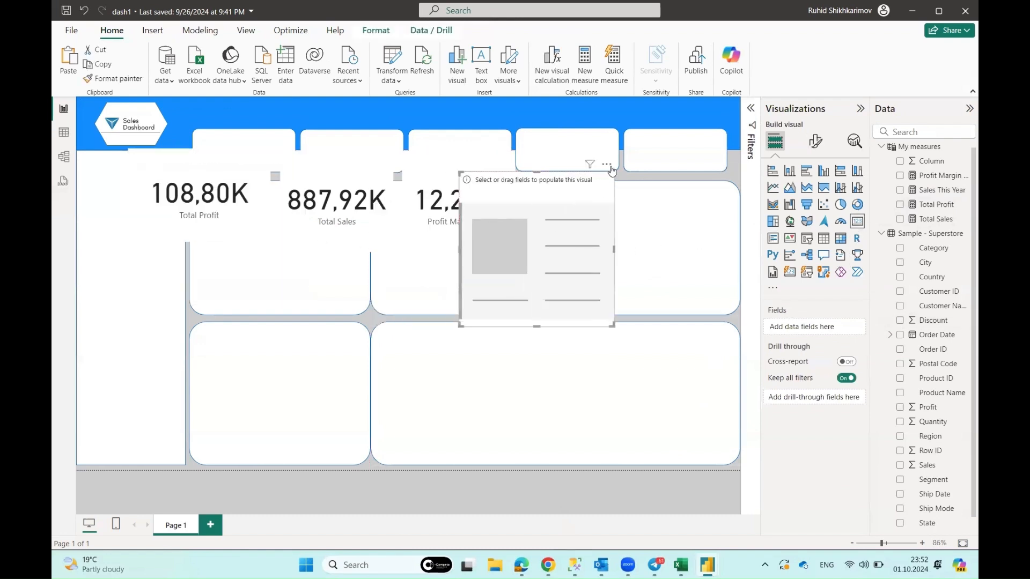
drag(613, 173, 581, 248)
drag(520, 290, 586, 224)
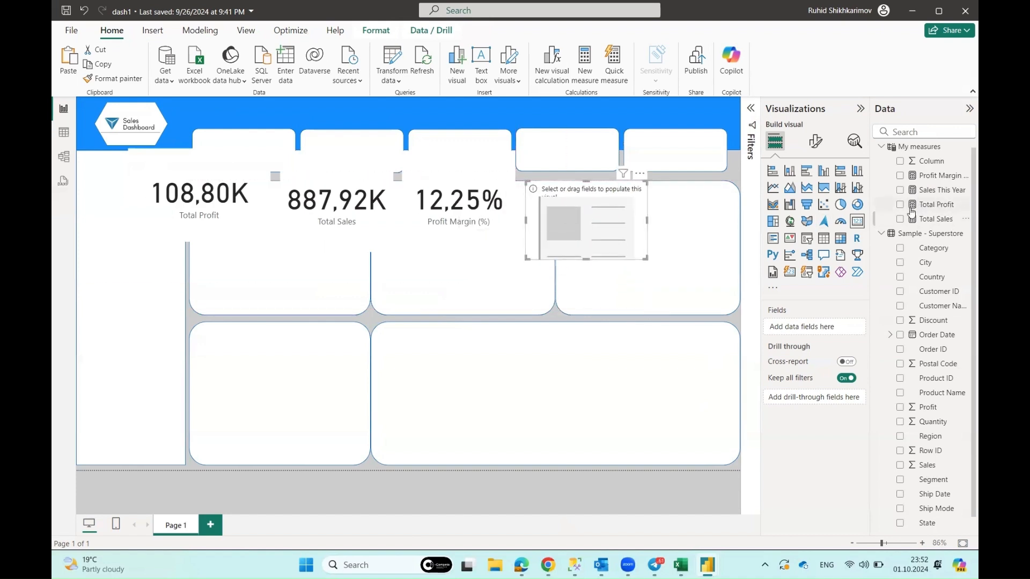
click(901, 190)
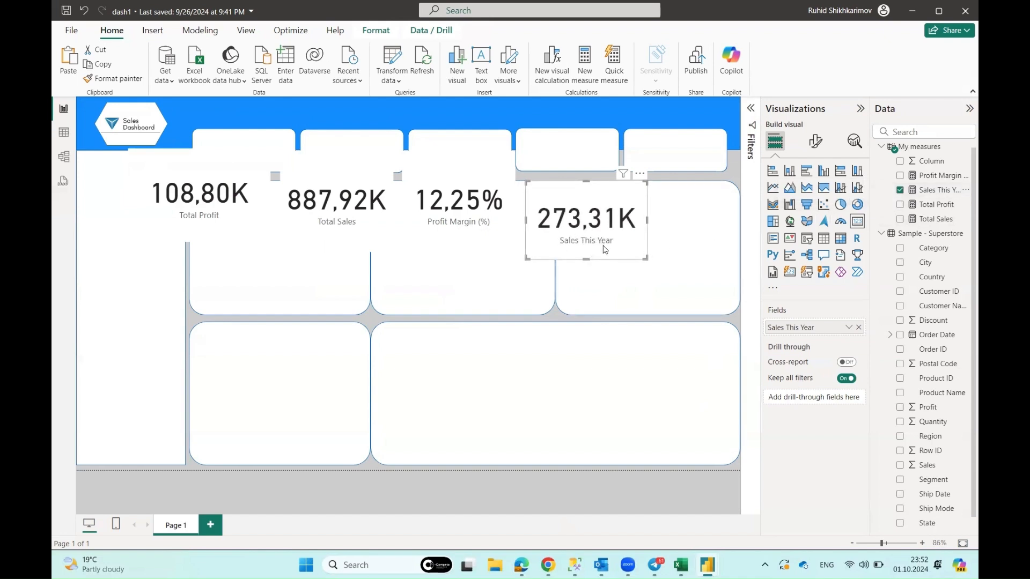
drag(605, 250, 590, 308)
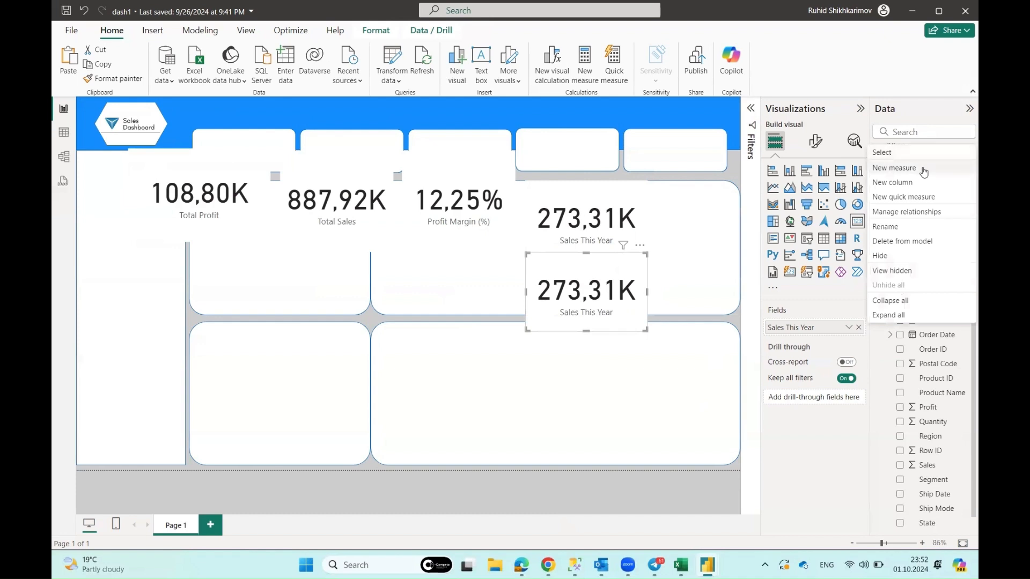
Discard a newly started measure in My measures and select the entire formula of the Sales This Year measure for copying
click(918, 168)
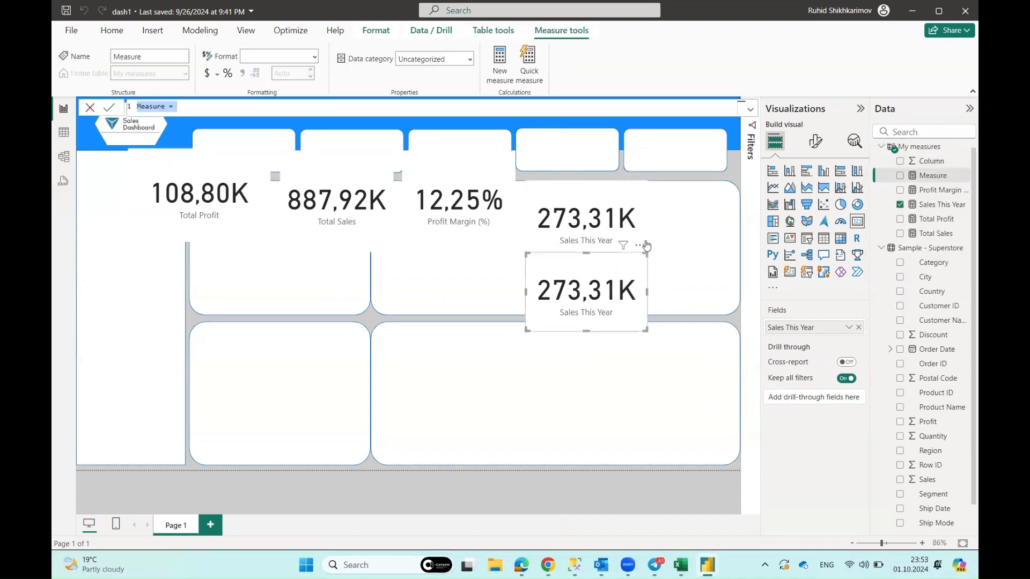
key(Escape)
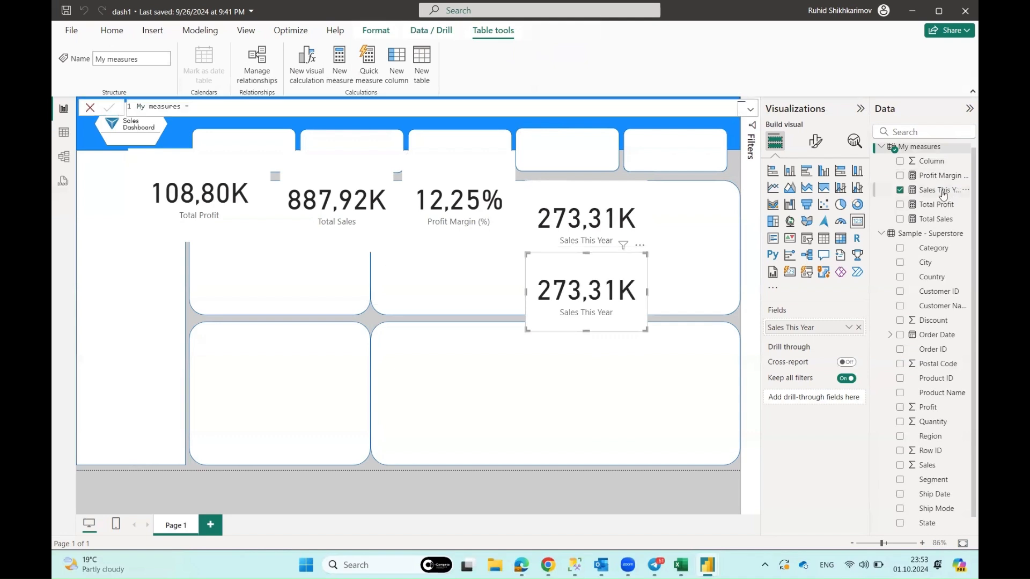
click(934, 191)
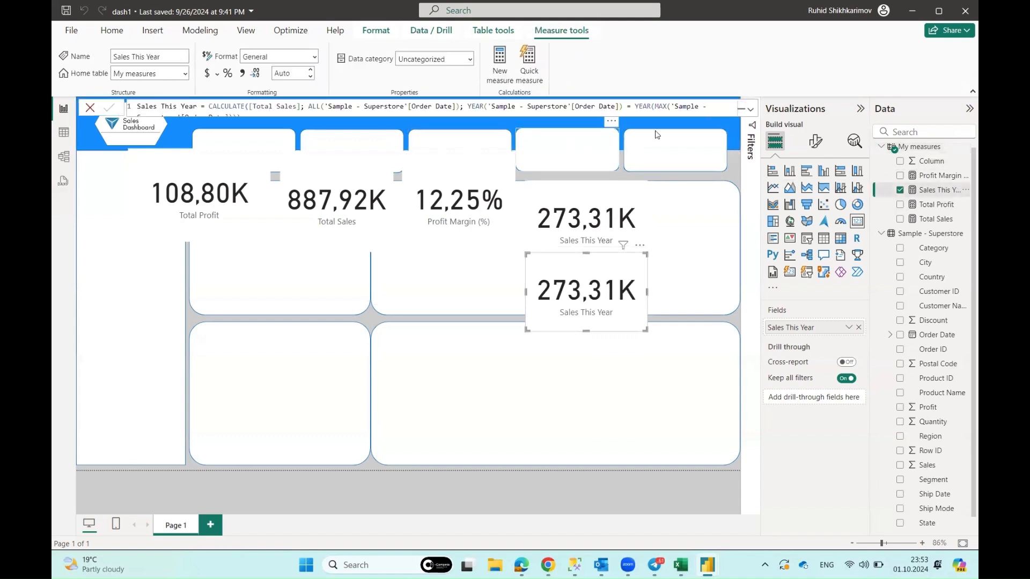
click(218, 118)
key(ctrl+a)
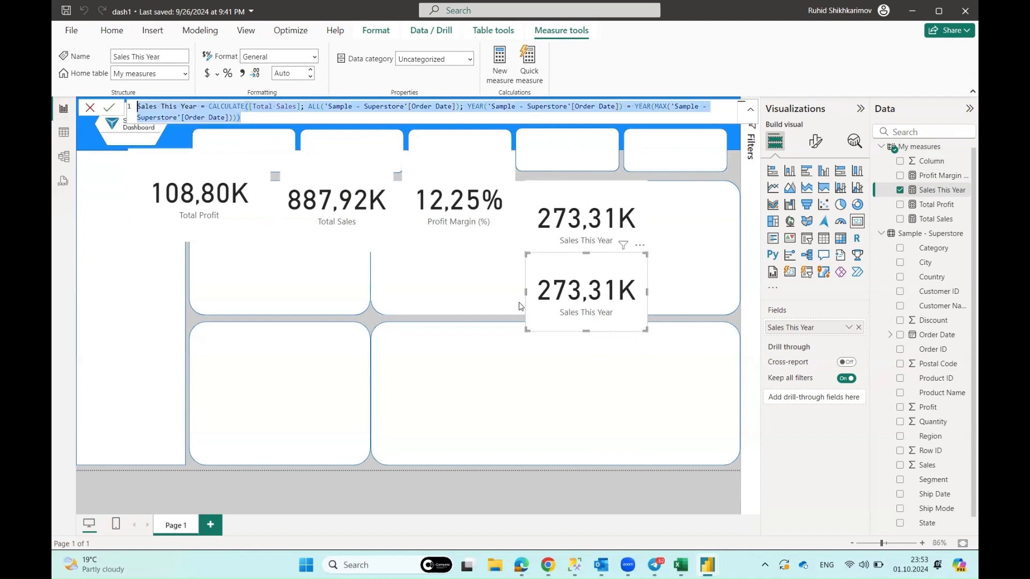
Leave the formula and reselect the duplicated Sales This Year card below the original
click(582, 402)
click(617, 322)
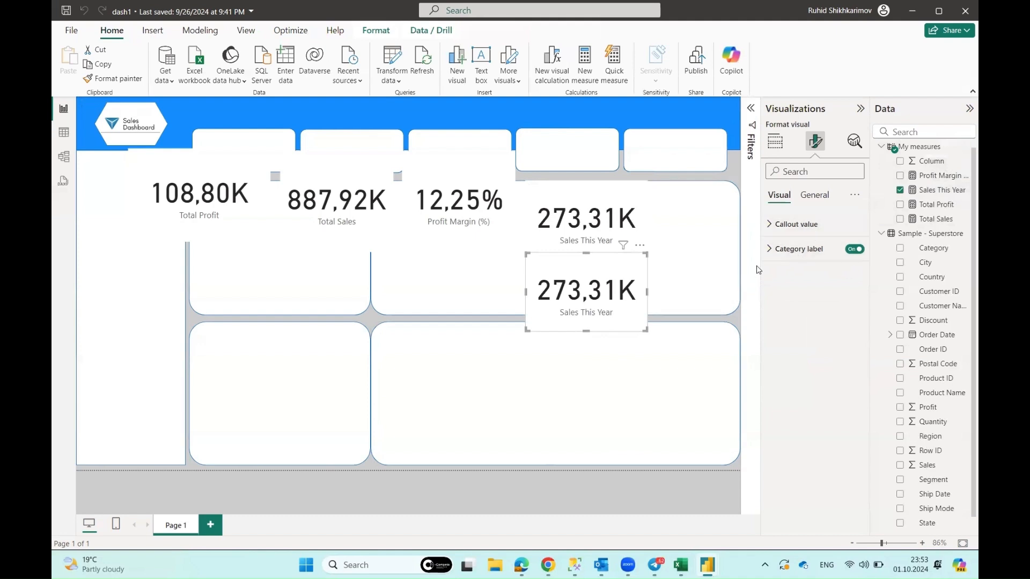
Remove the Sales This Year field from the lower duplicate card and create a new measure in the My measures table
click(776, 141)
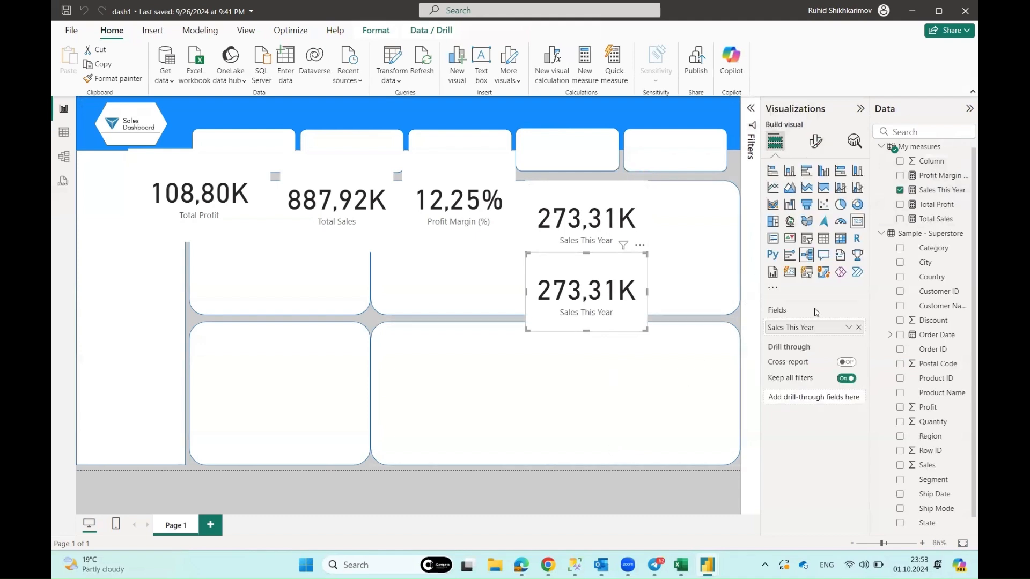
click(859, 328)
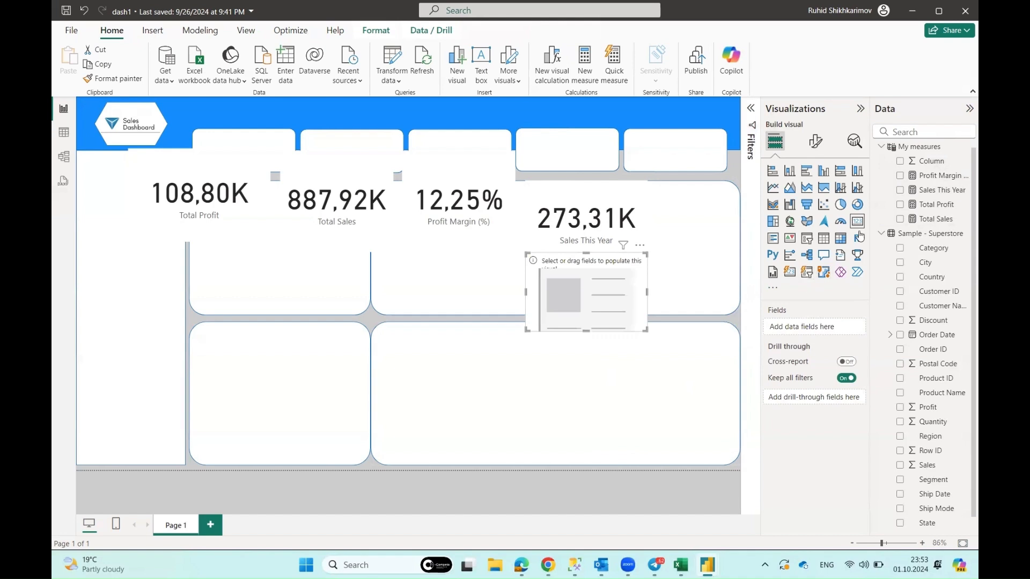
click(963, 147)
click(892, 171)
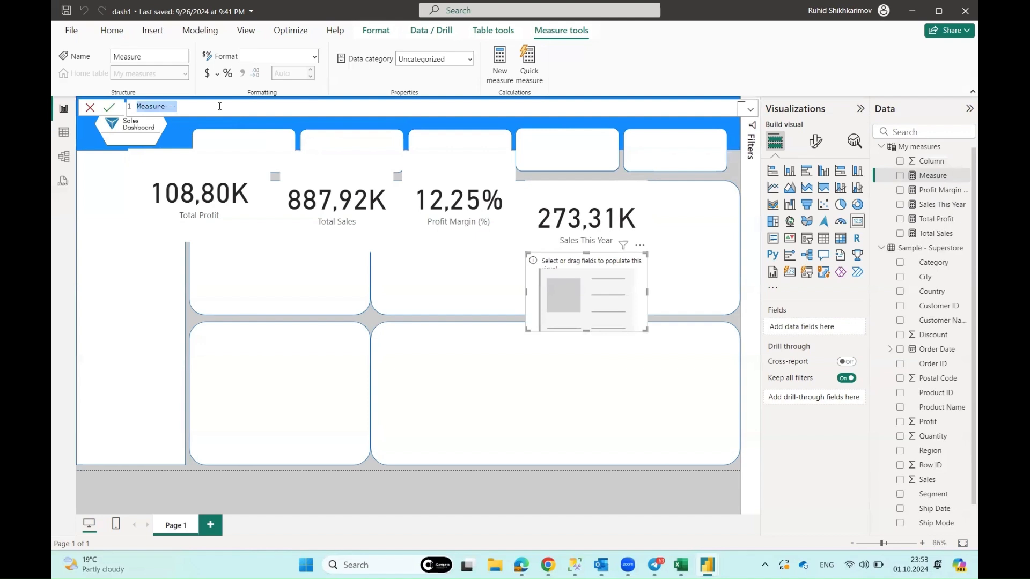
Define the measure as Sales Last Year = CALCULATE([Total Sales]; ALL('Sample - Superstore'[Order Date]); YEAR('Sample - Superstore'[Order Date]) = YEAR(MAX('Sample - Superstore'[Order Date])) -1)
text(Sales This Year = CALCULATE([Total Sales]; ALL('Sample - Superstore'[Order Date]); YEAR('Sample - Superstore'[Order Date]) = YEAR(MAX('Sample - Superstore'[Order Date]))))
double_click(167, 107)
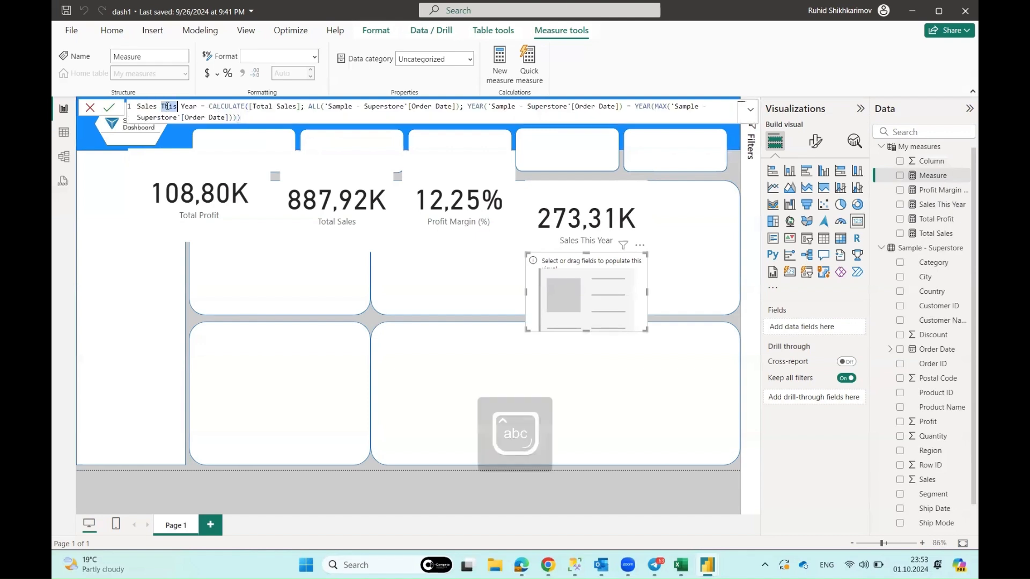
text(Last)
click(499, 115)
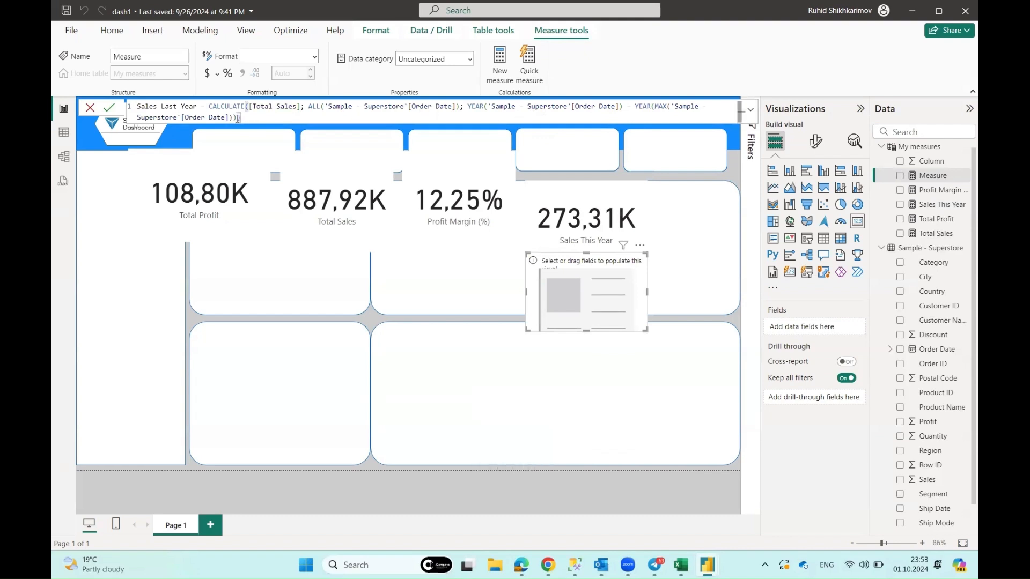
click(237, 118)
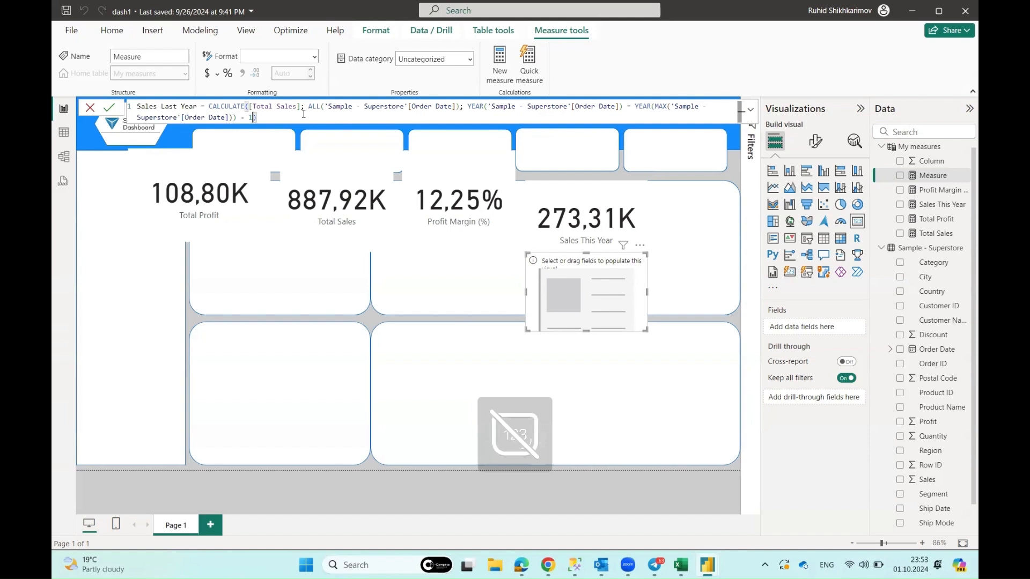
key(BackSpace)
key(Return)
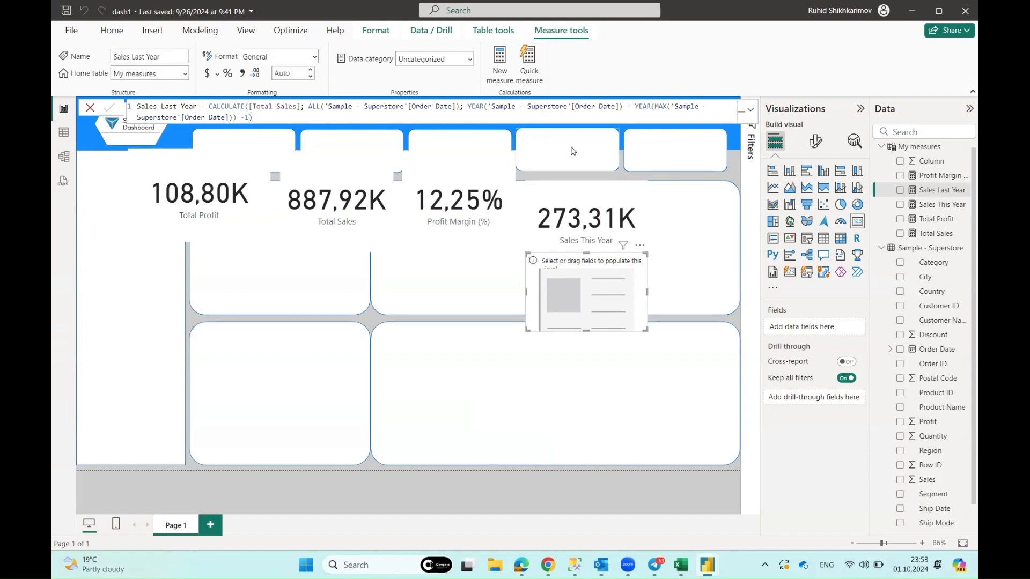
Show the Sales Last Year measure in the empty card and move the card slightly down, directly below the Sales This Year card
click(900, 190)
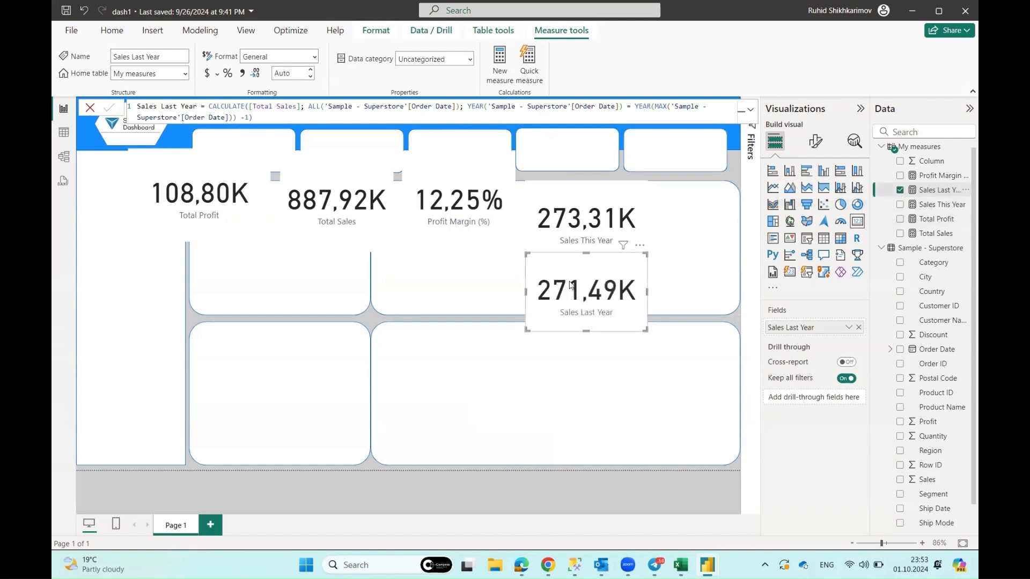
drag(576, 276, 577, 282)
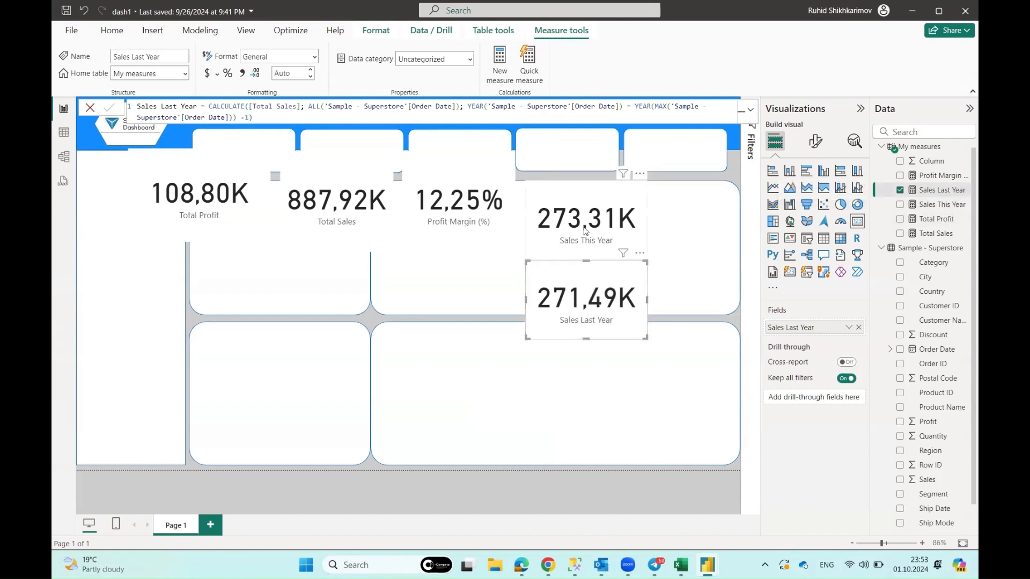
click(585, 298)
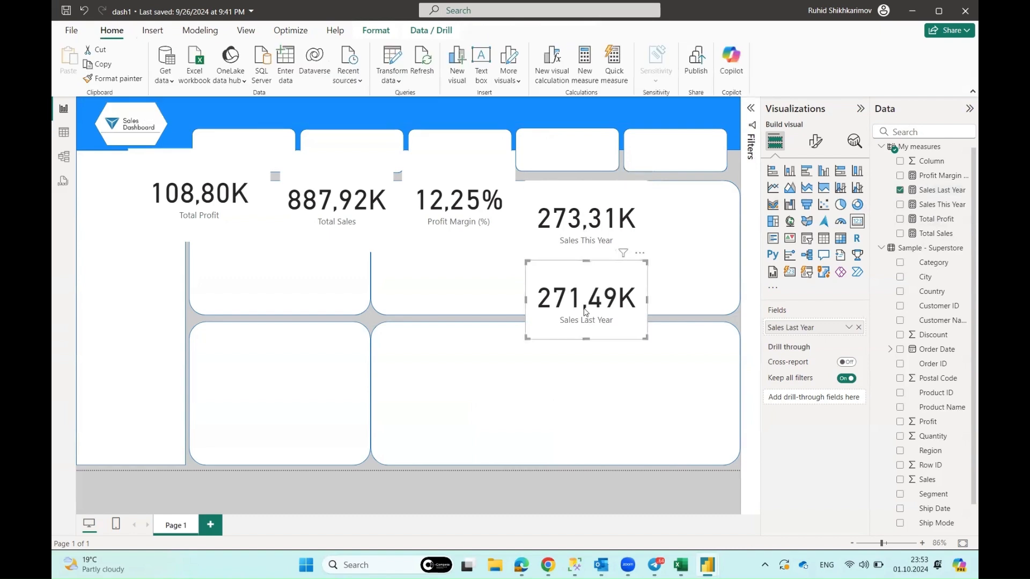
click(613, 507)
Examine the formula and format of the Profit Margin (%) measure
click(507, 236)
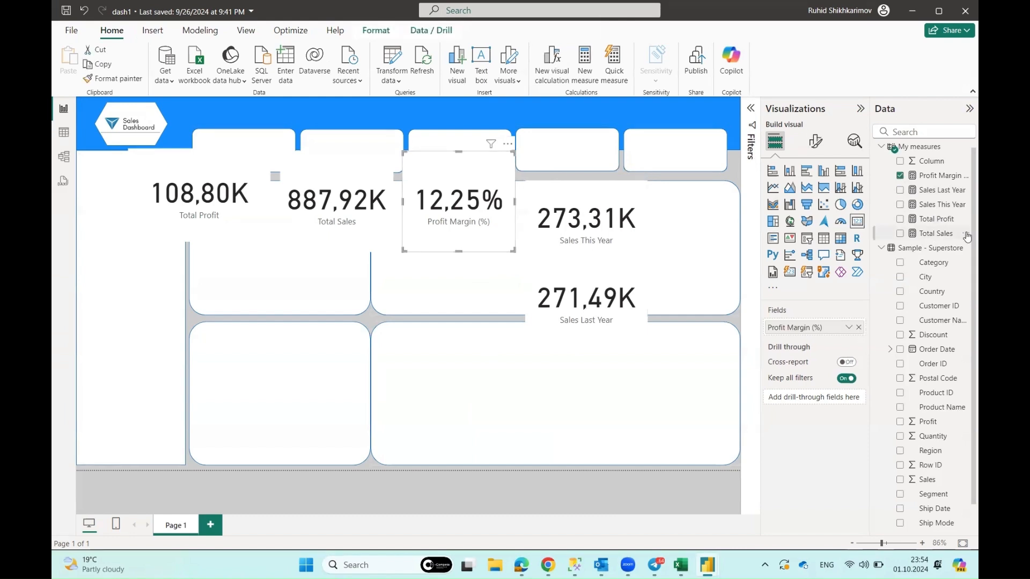
click(939, 175)
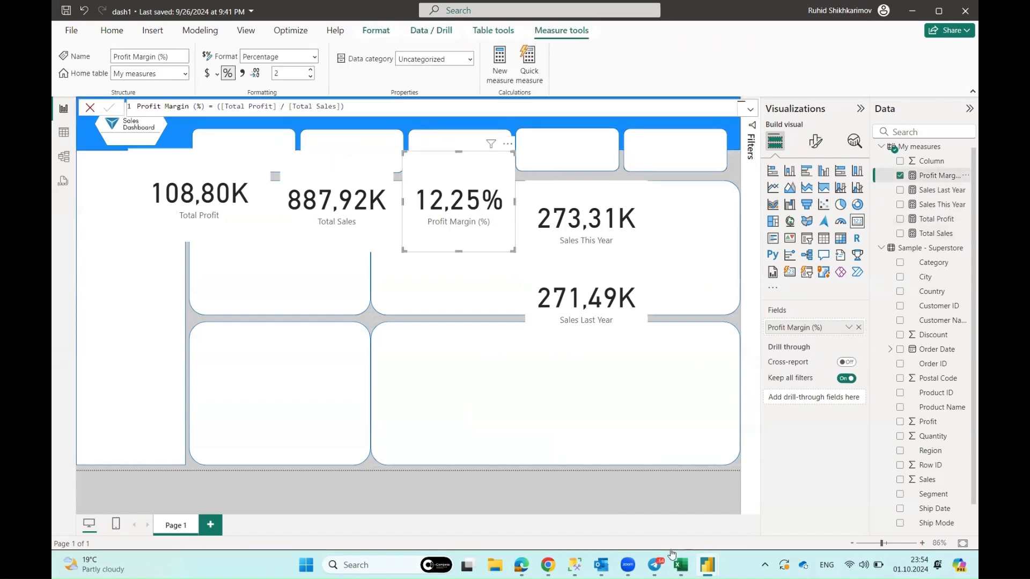
click(622, 472)
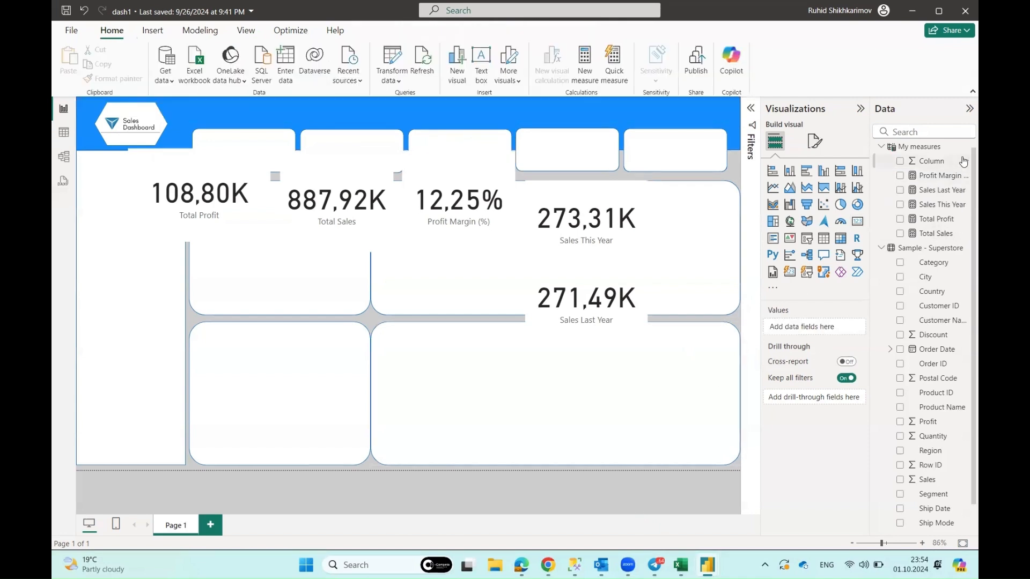
Create a new measure in the My measures table and name it Growth Percentage
click(965, 146)
click(933, 170)
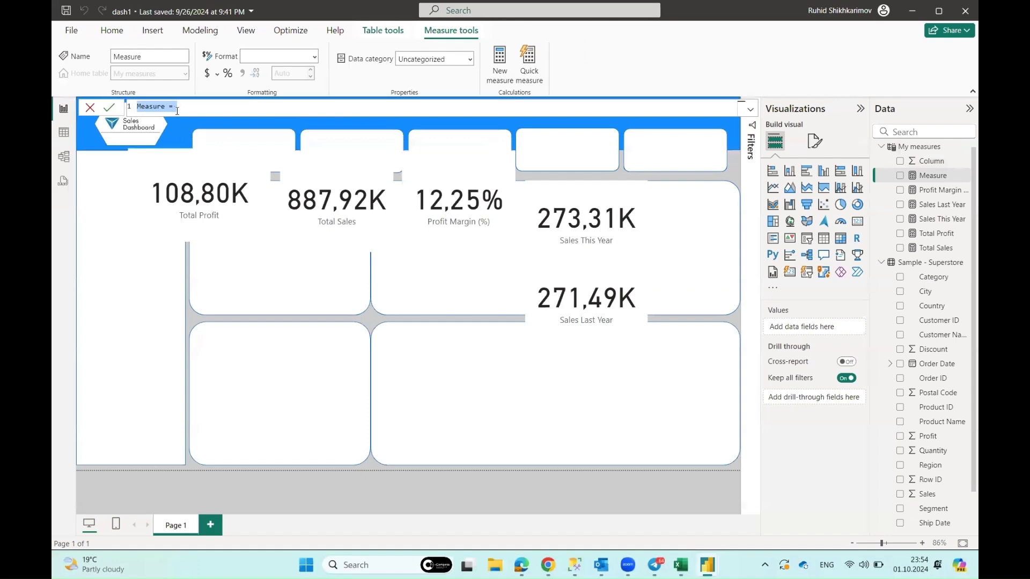
key(Caps_Lock)
key(Caps_Lock)
text(Gro)
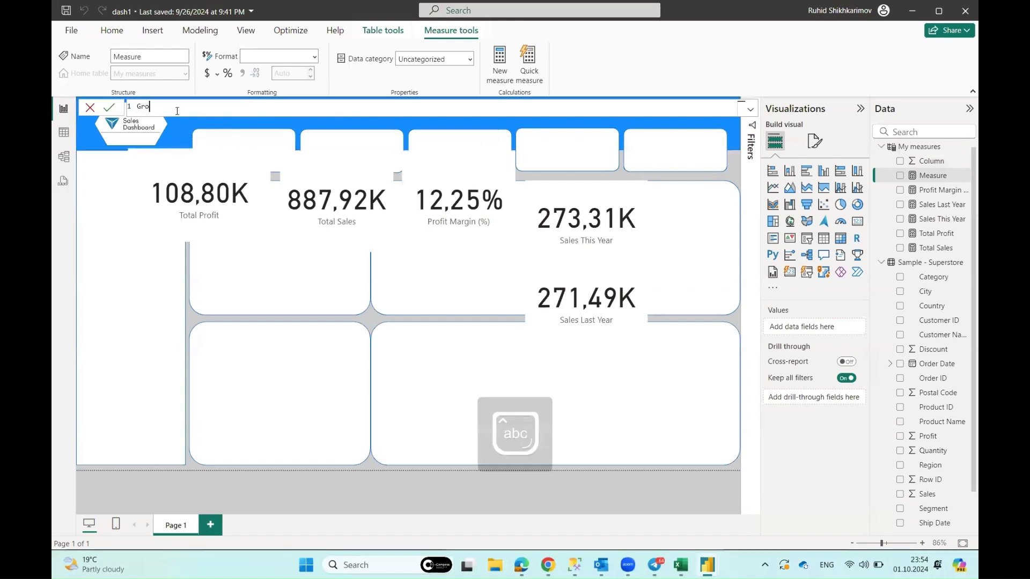
text(wth)
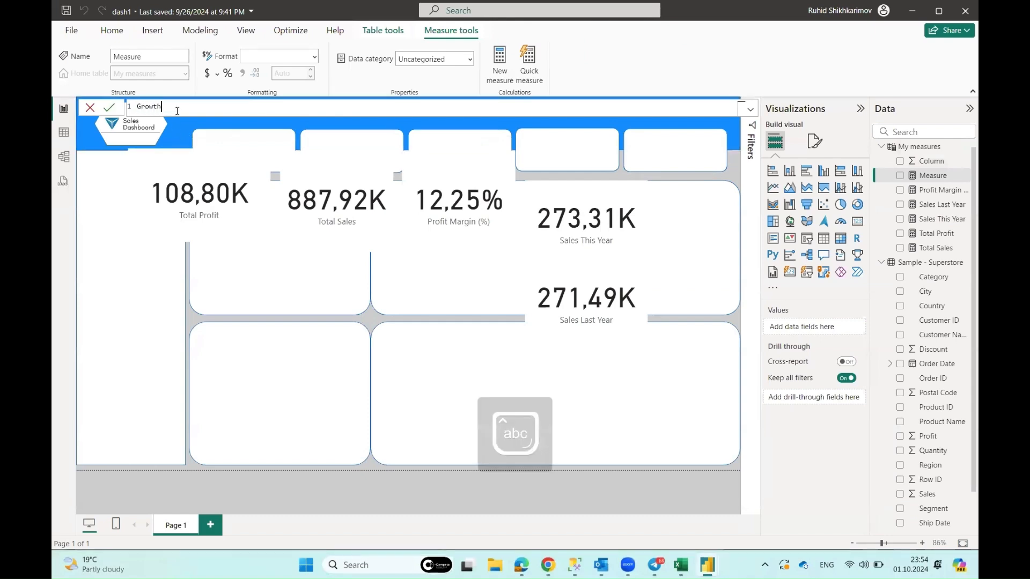
key(Caps_Lock)
text(P)
key(Caps_Lock)
text(ercentage =)
Begin the Growth Percentage formula with an IF function that returns BLANK() when [Sales Last Year] = 0
key(Caps_Lock)
text(IF)
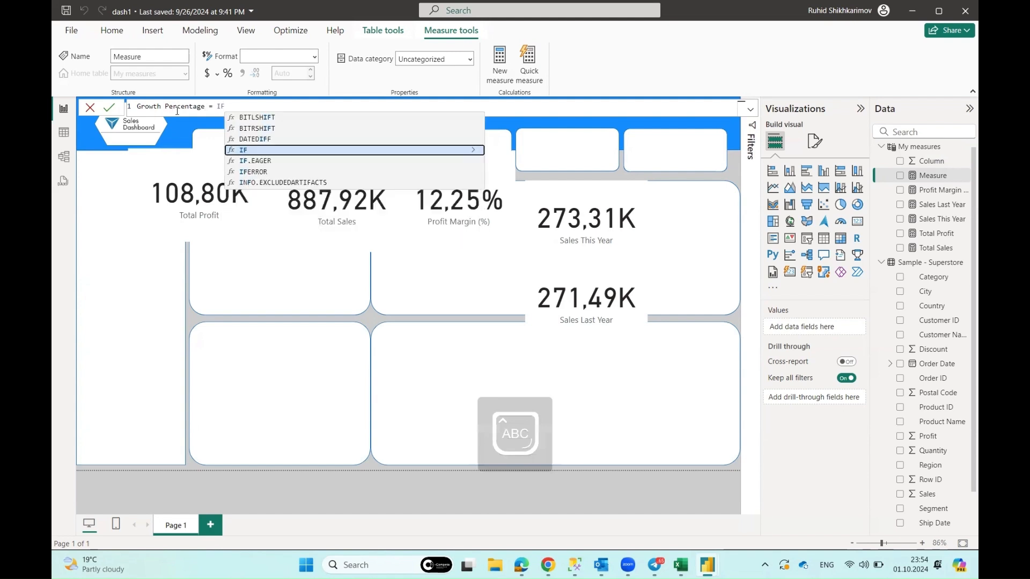
text(()
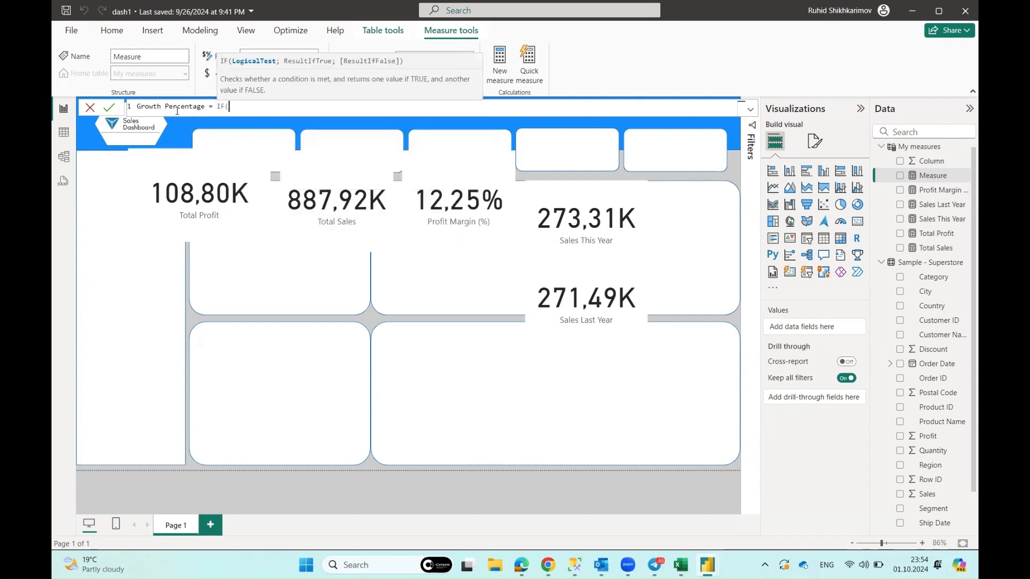
text(SAL)
key(Tab)
text(0)
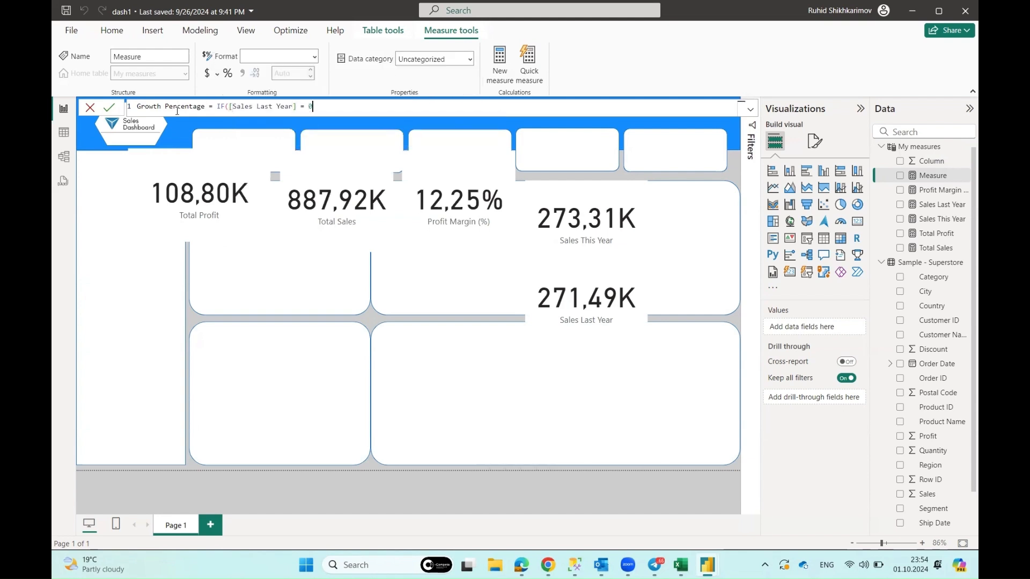
text(; BLA)
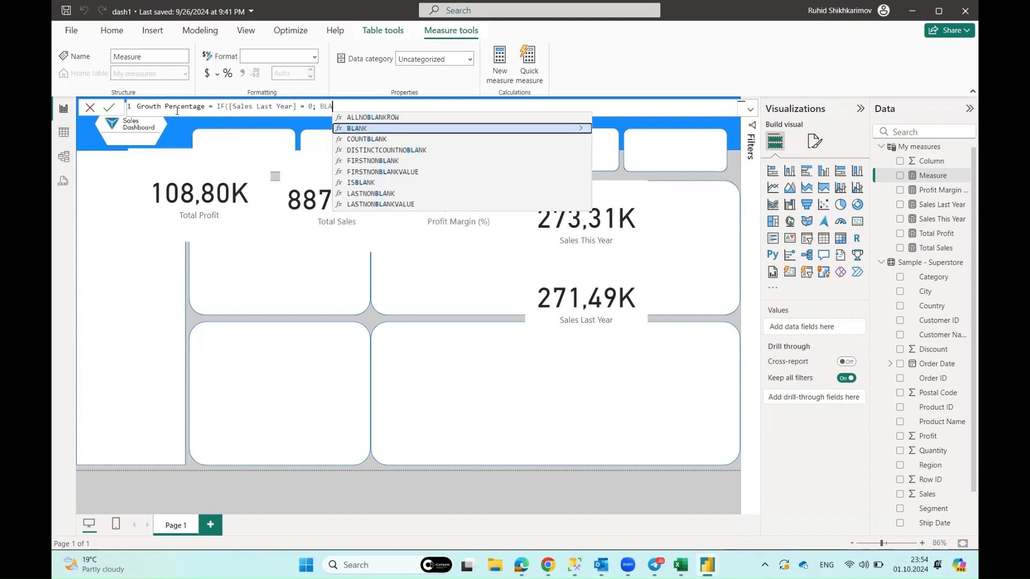
key(Tab)
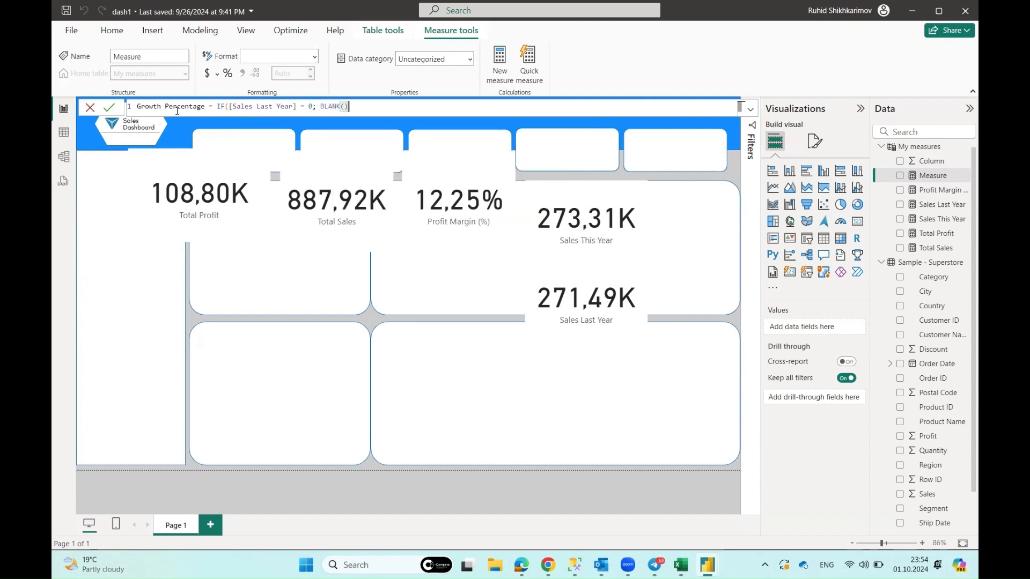
Complete the IF formula with DIVIDE([Sales This Year] - [Sales Last Year]; [Sales Last Year]) as its false result and commit the measure
text(; DI)
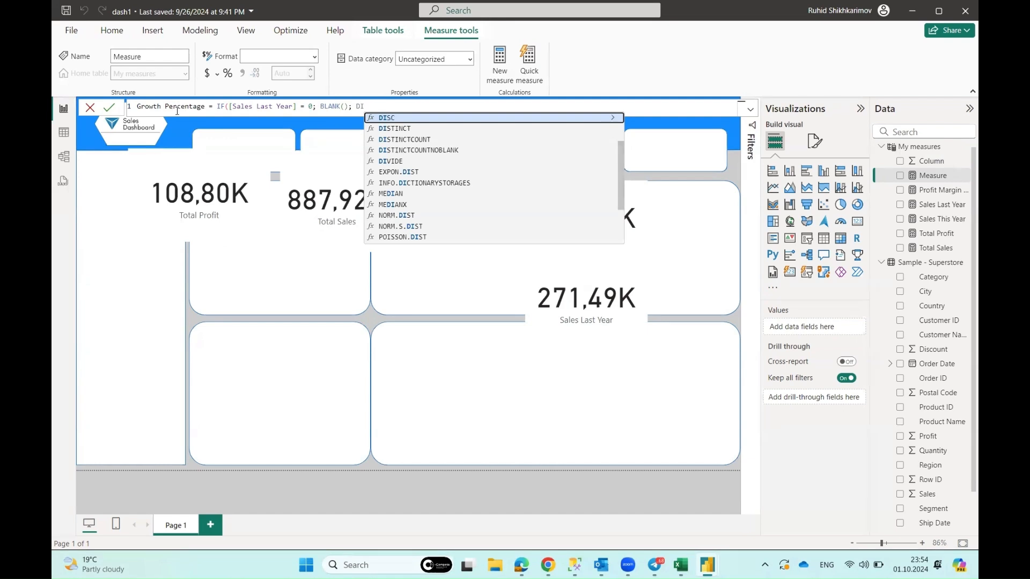
text(VIDE()
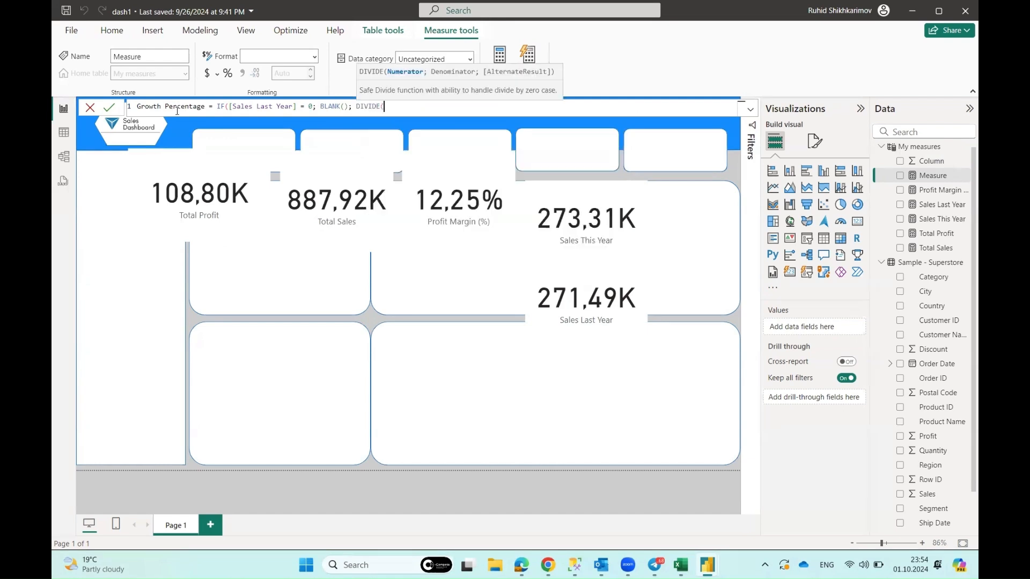
text(SA)
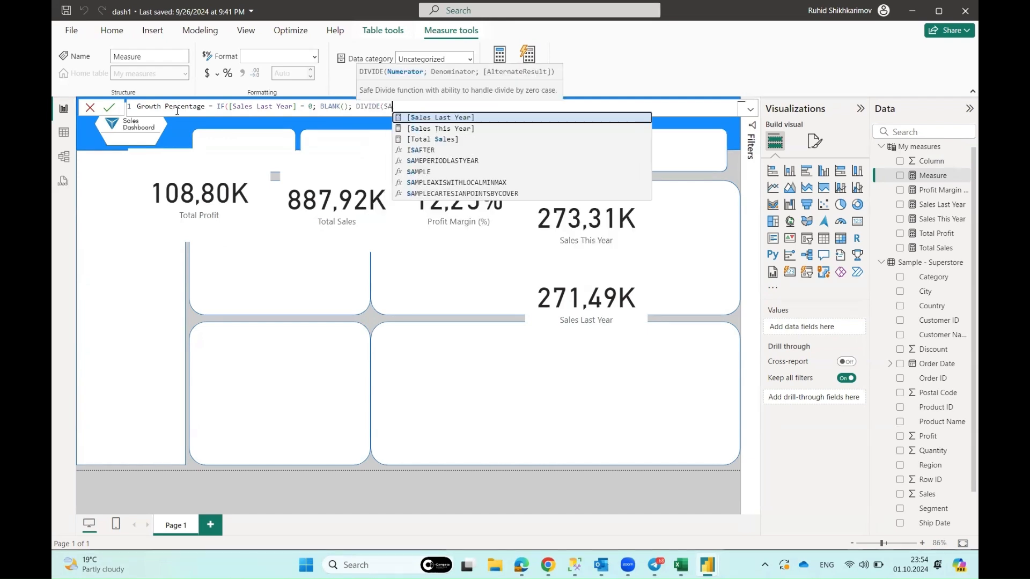
key(Down)
key(Tab)
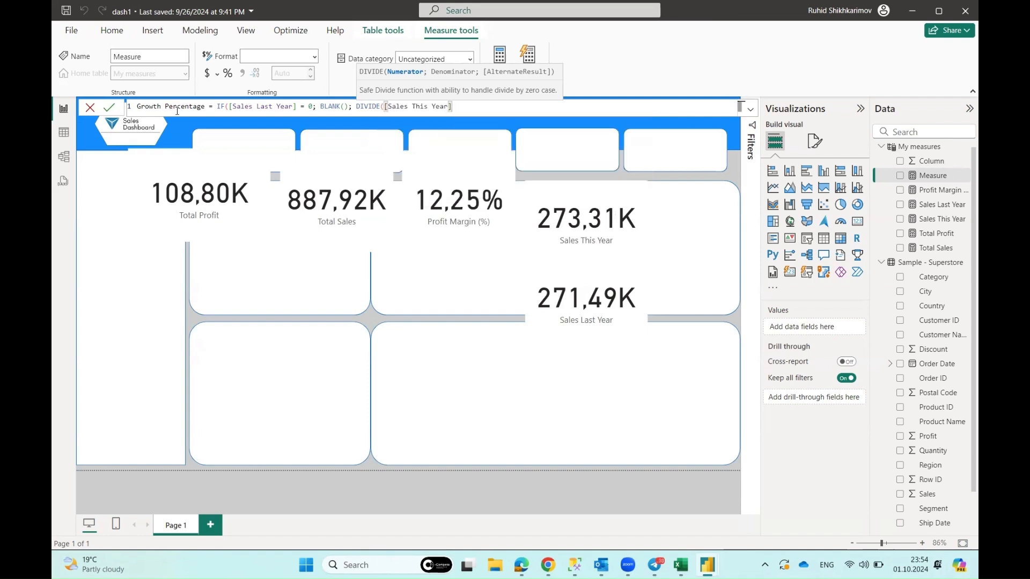
text(- SAL)
key(Tab)
text(; SAL)
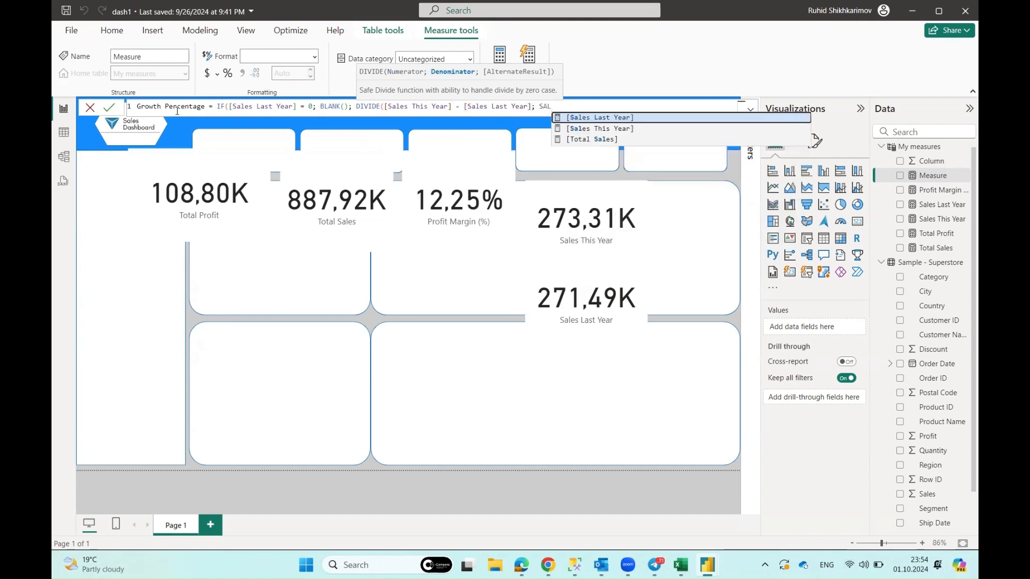
key(Tab)
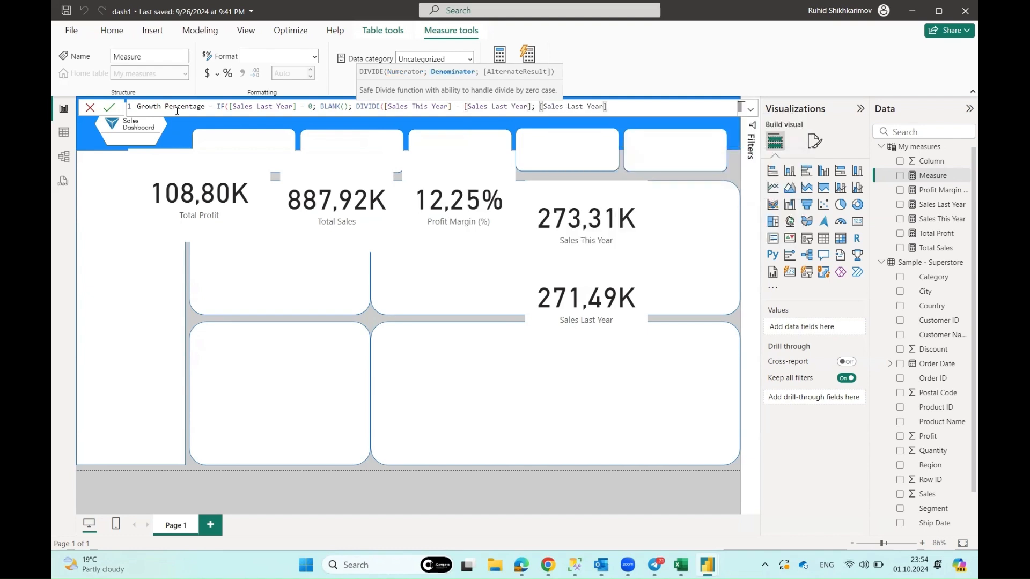
text()))
key(Return)
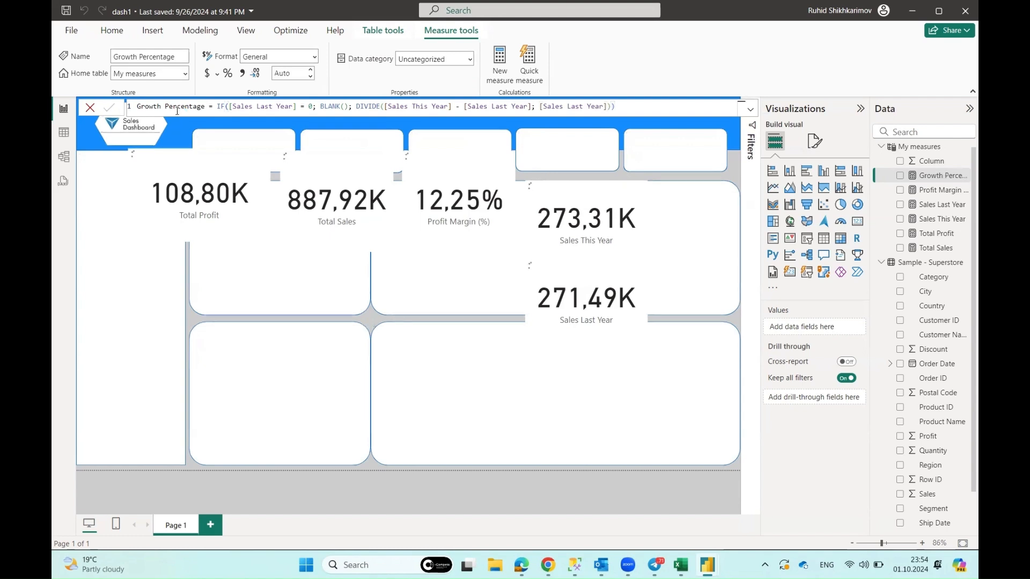
Duplicate the Sales Last Year card and replace the copy's field with the Growth Percentage measure
click(591, 282)
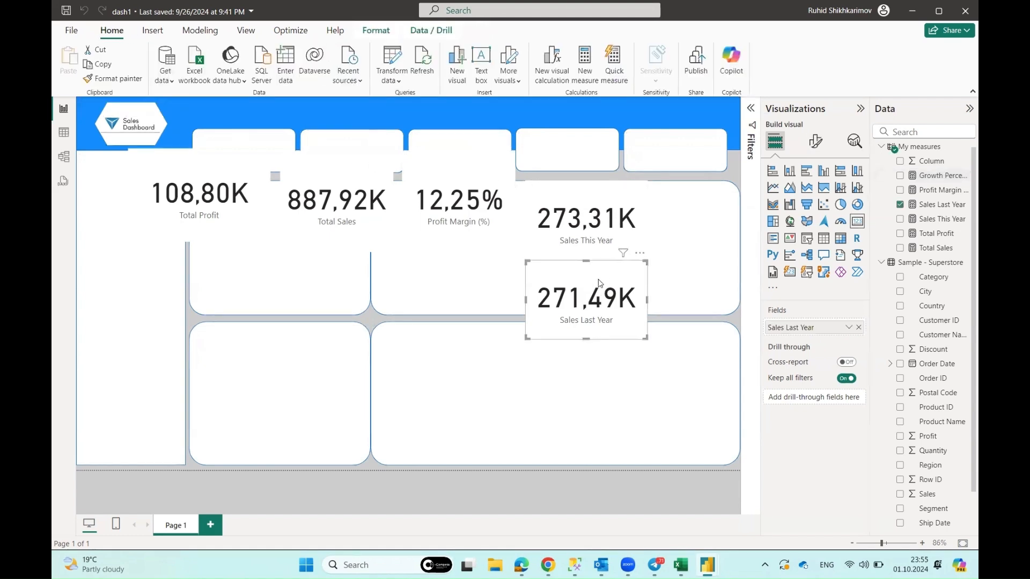
key(ctrl+c)
key(ctrl+v)
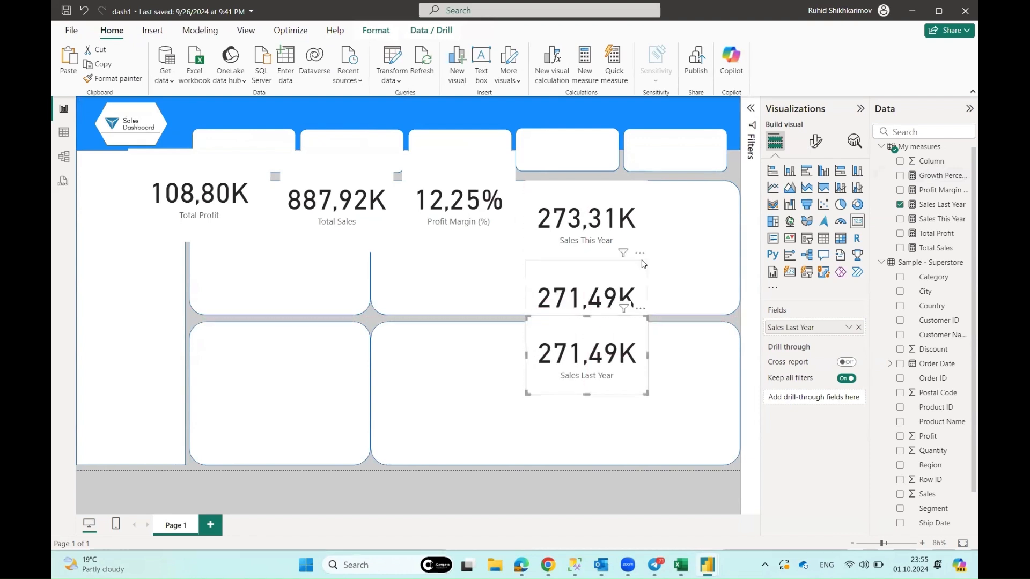
click(859, 327)
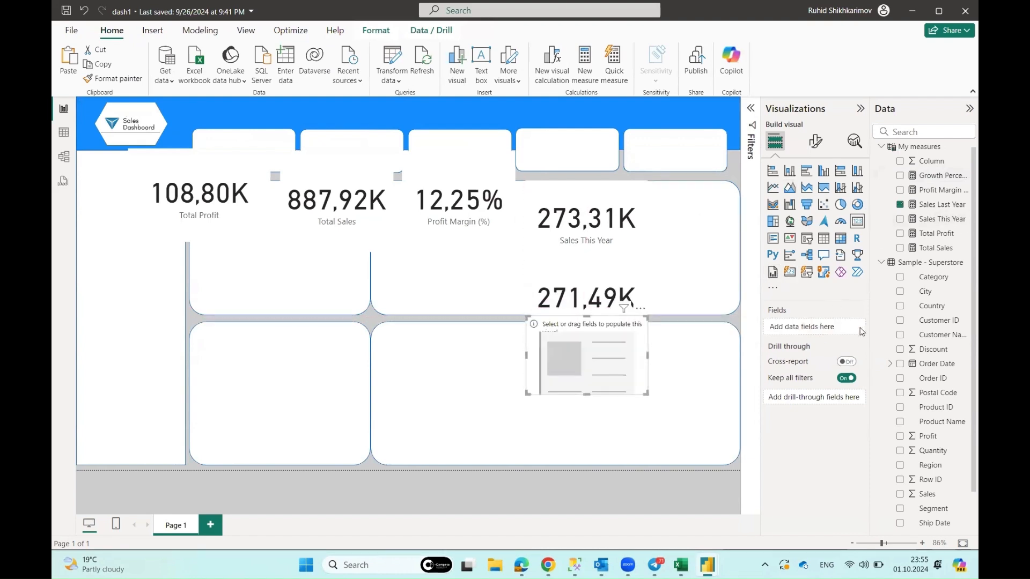
click(902, 176)
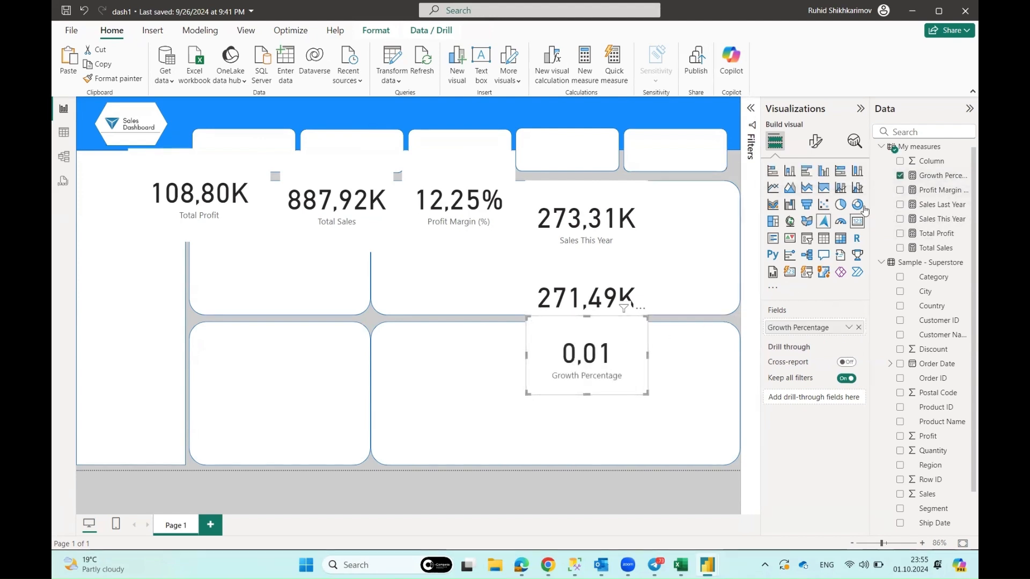
Format the Growth Percentage measure as a percentage and move its card directly below the Sales Last Year card
click(933, 176)
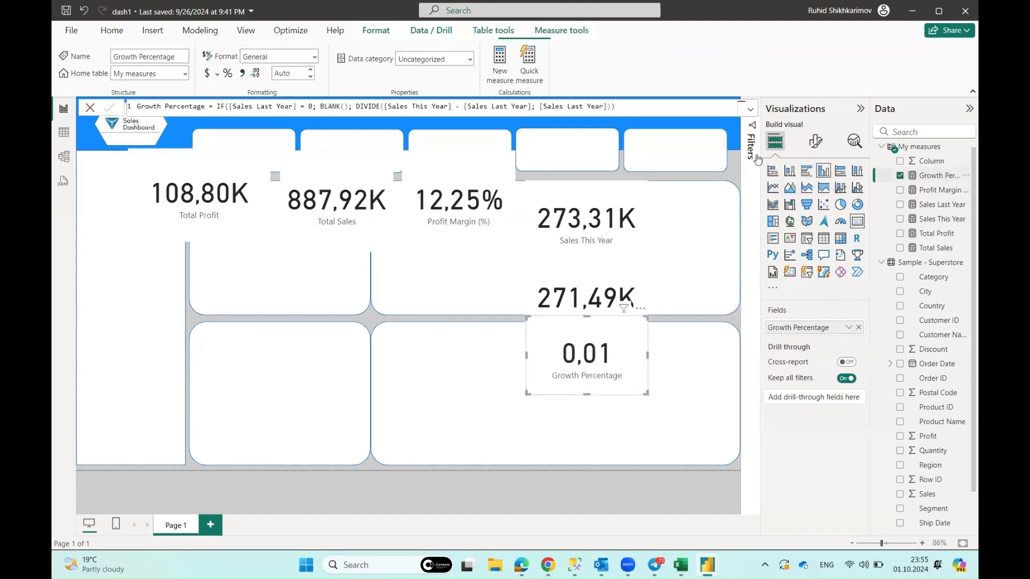
click(228, 73)
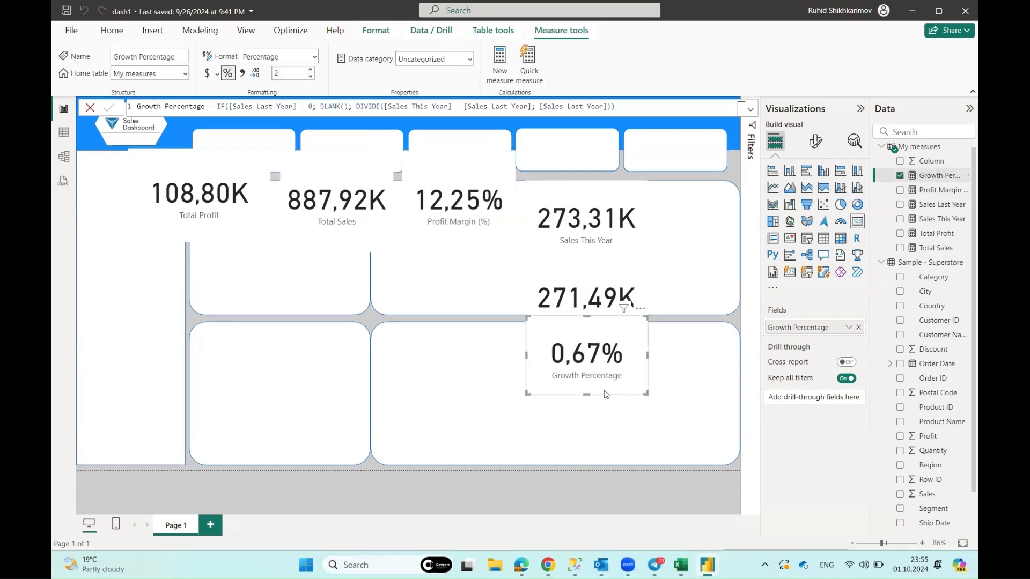
drag(597, 381, 599, 407)
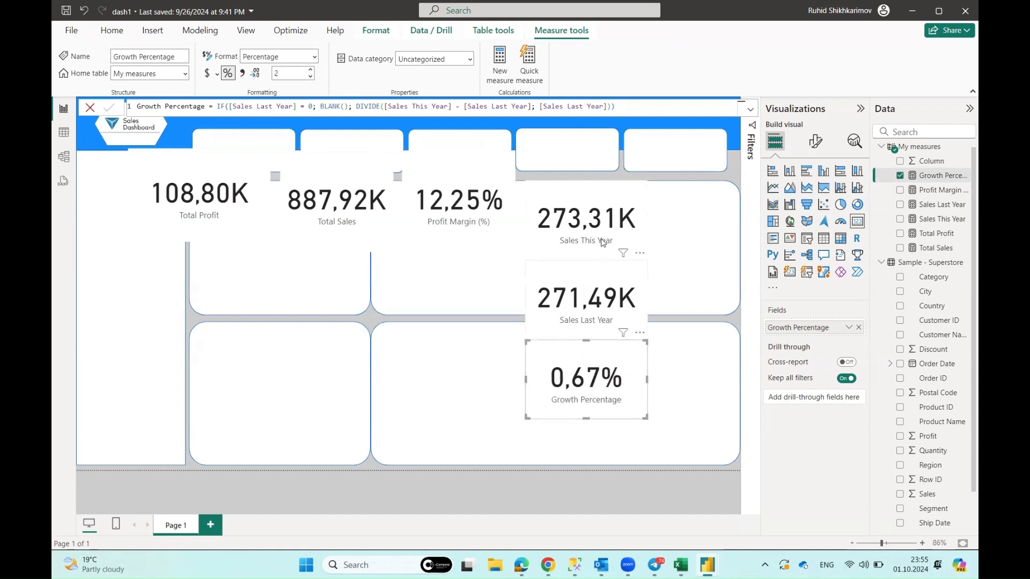
Remove the Sales This Year and Sales Last Year cards and move the Growth Percentage card up beside the Profit Margin (%) card
click(638, 185)
click(640, 174)
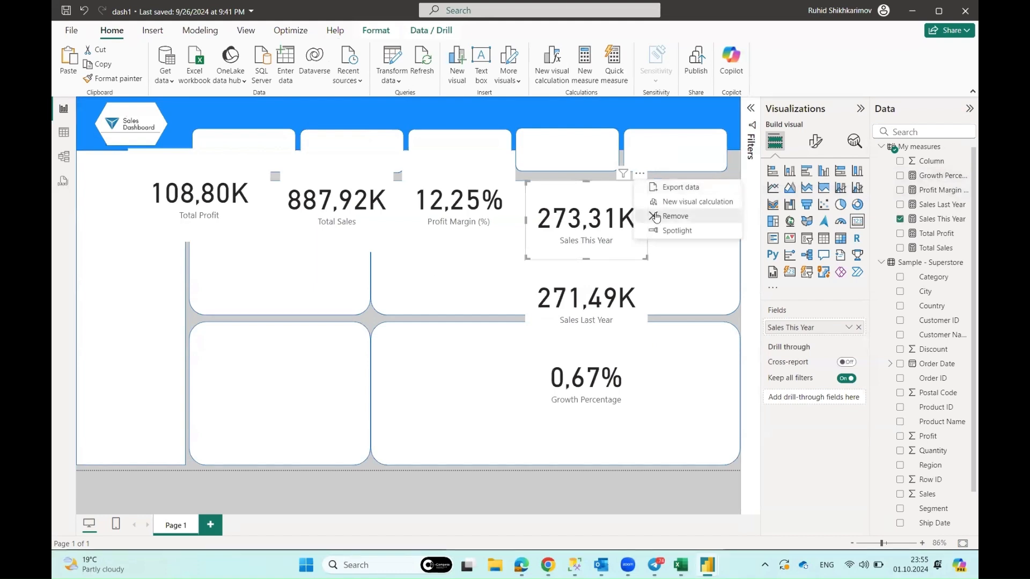
click(641, 217)
drag(595, 283, 595, 255)
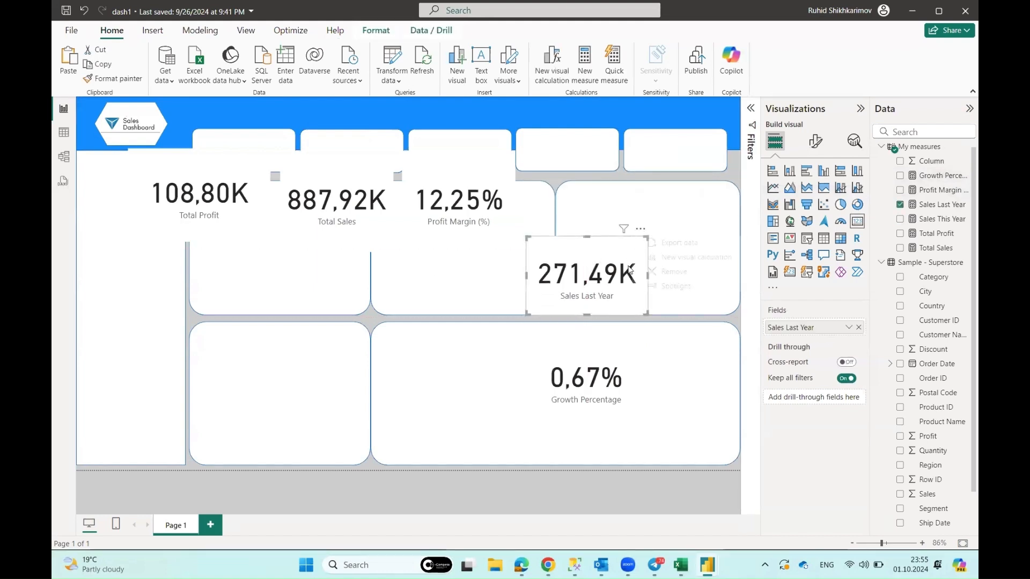
click(640, 229)
key(Delete)
drag(597, 396, 599, 220)
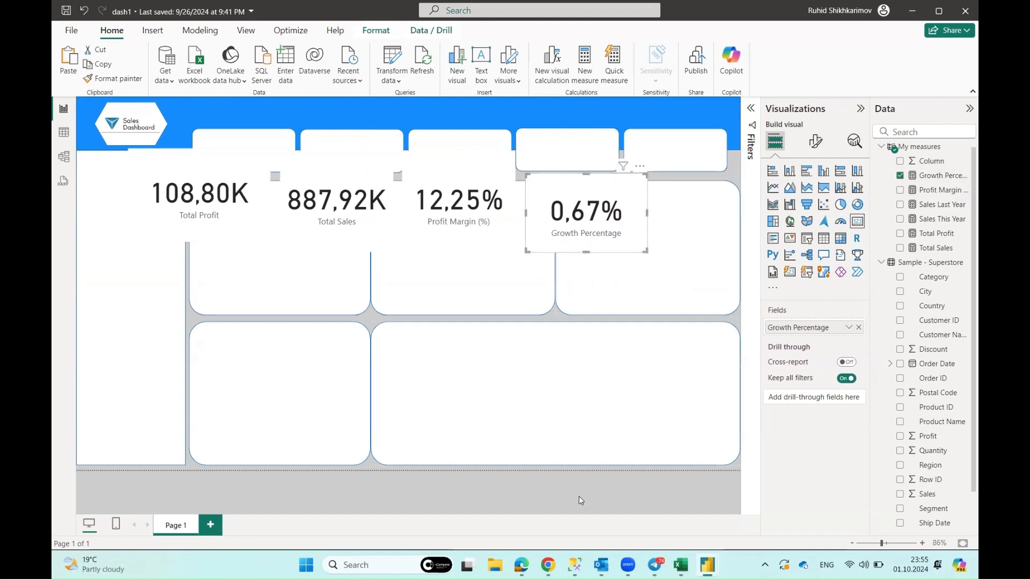
Set up gradient conditional formatting for the Growth Percentage card's callout value color, based on Growth Percentage, with minimum 0 and maximum 0
click(810, 150)
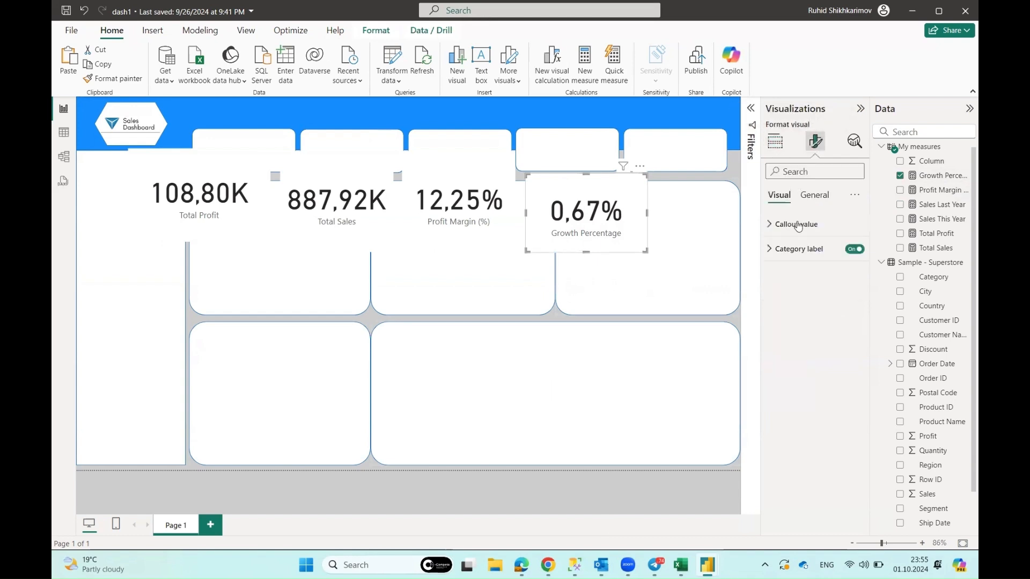
click(767, 222)
click(811, 315)
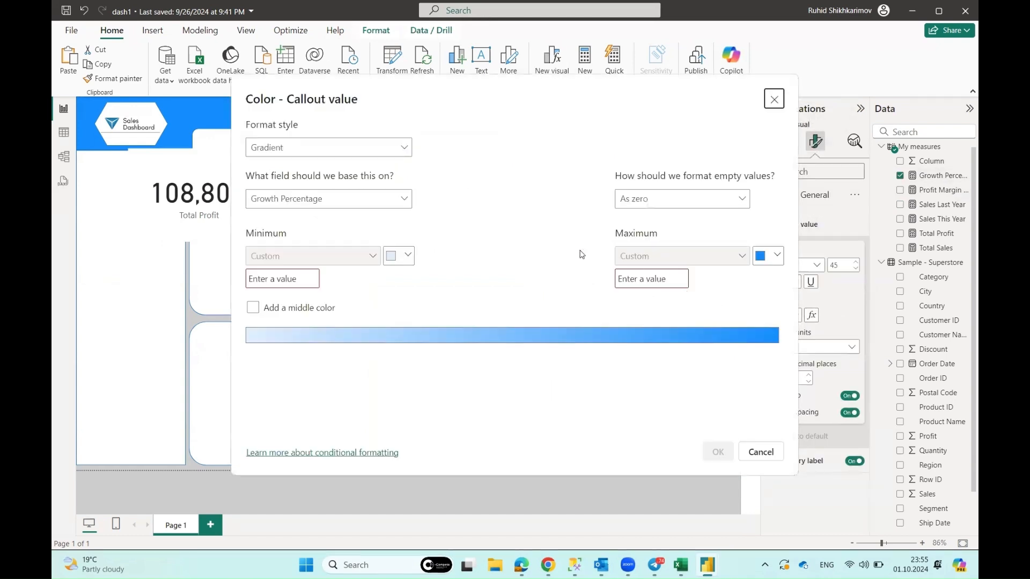
click(375, 208)
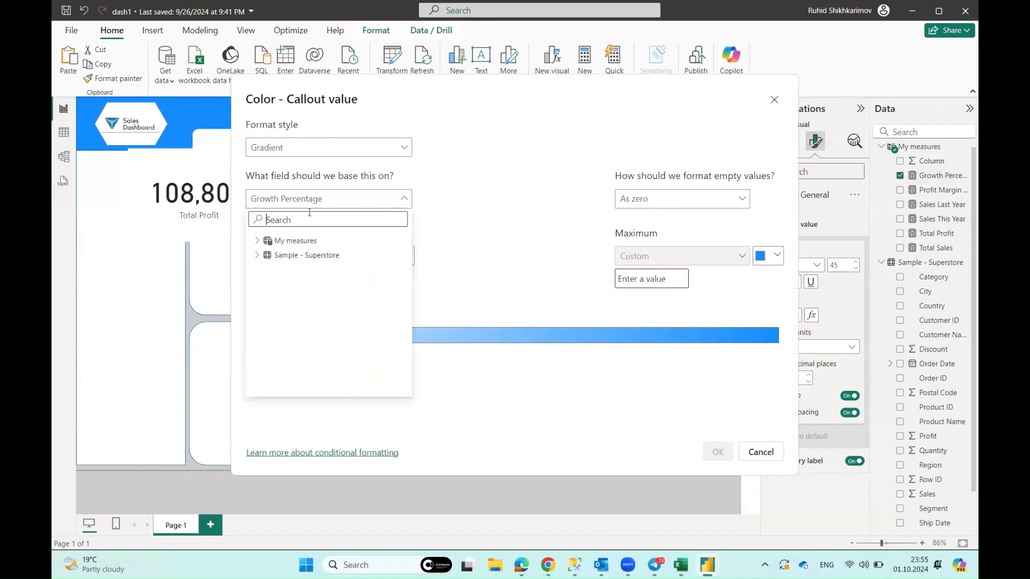
click(260, 242)
click(292, 269)
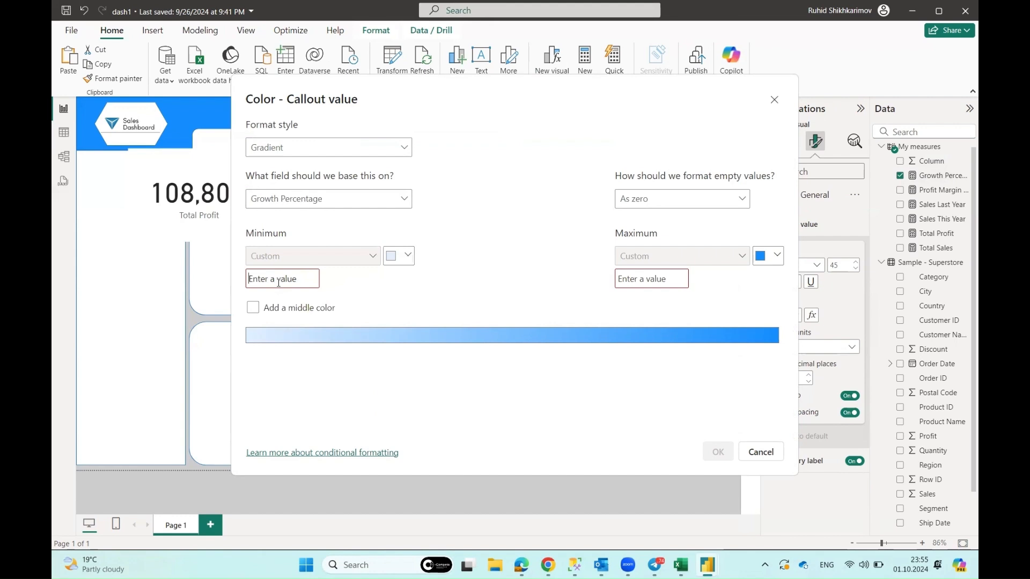
click(298, 280)
text(0)
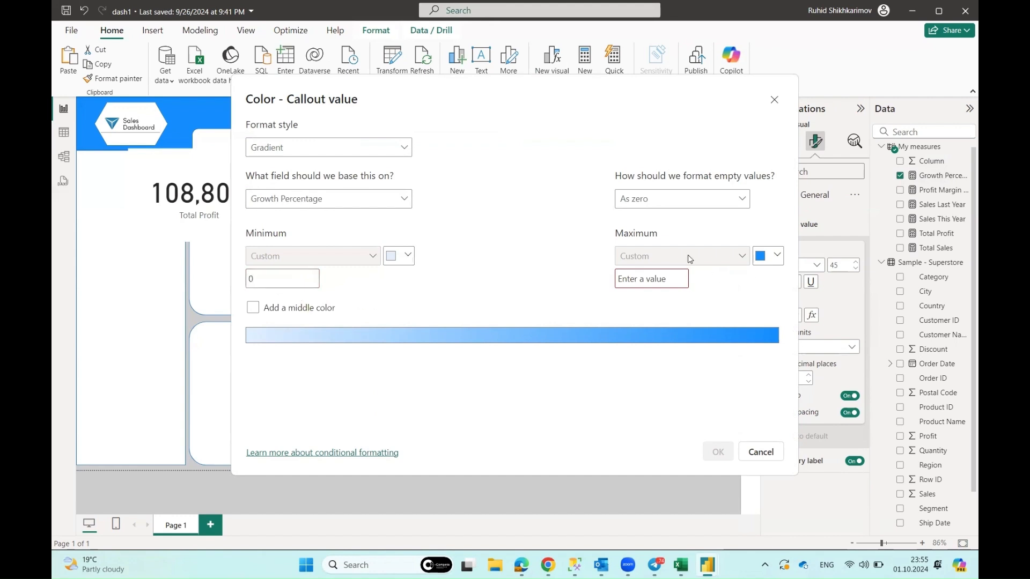
click(661, 279)
text(0)
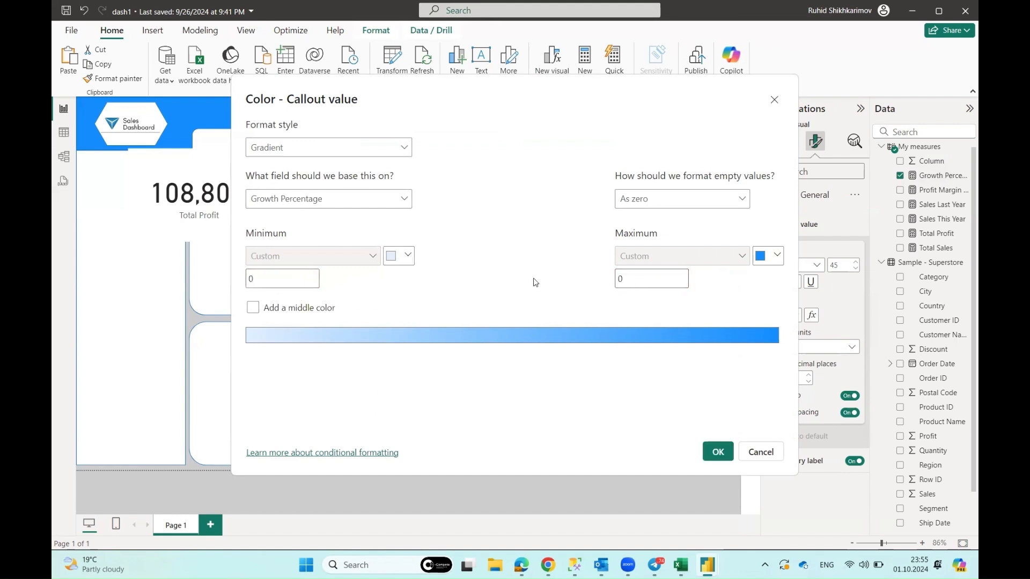
Set the gradient's minimum color to red and its maximum color to a custom green, and apply the conditional formatting
click(409, 259)
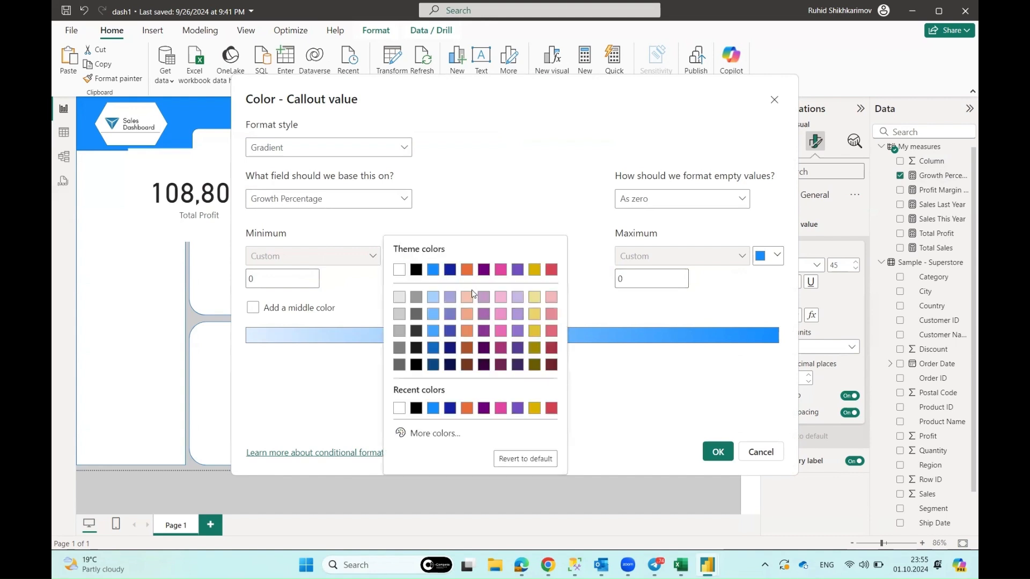
click(548, 276)
click(760, 257)
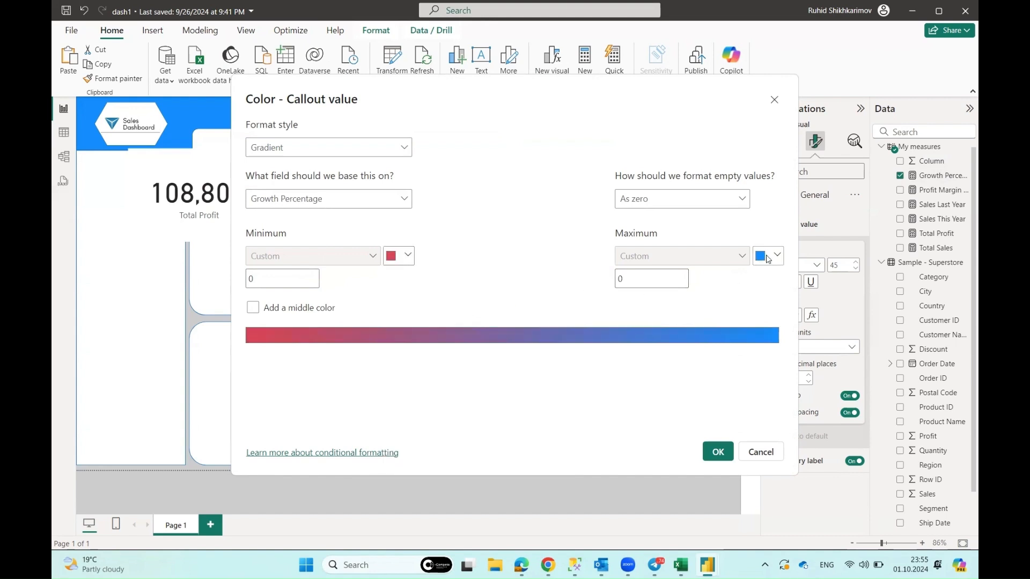
click(650, 436)
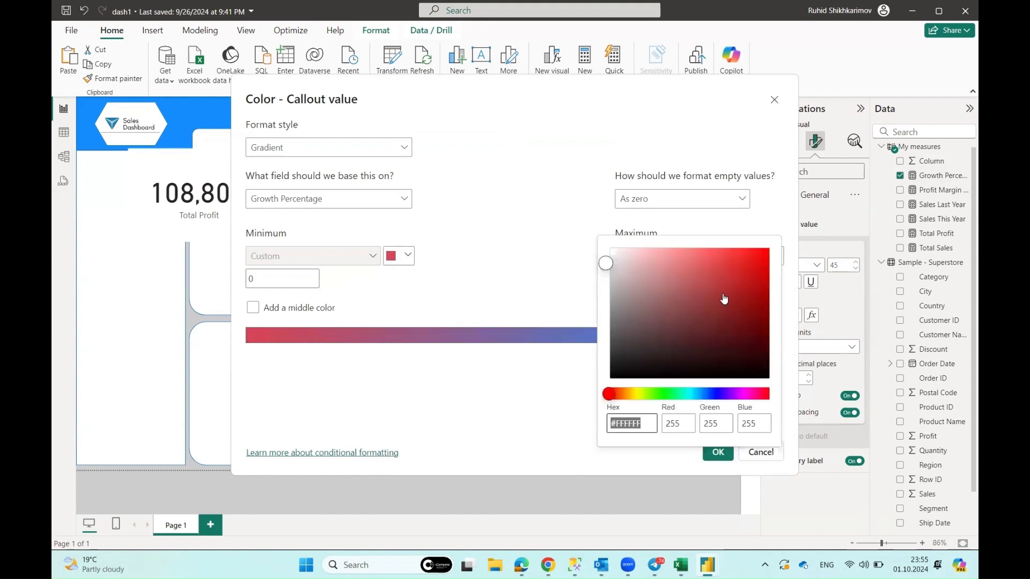
click(661, 398)
click(747, 263)
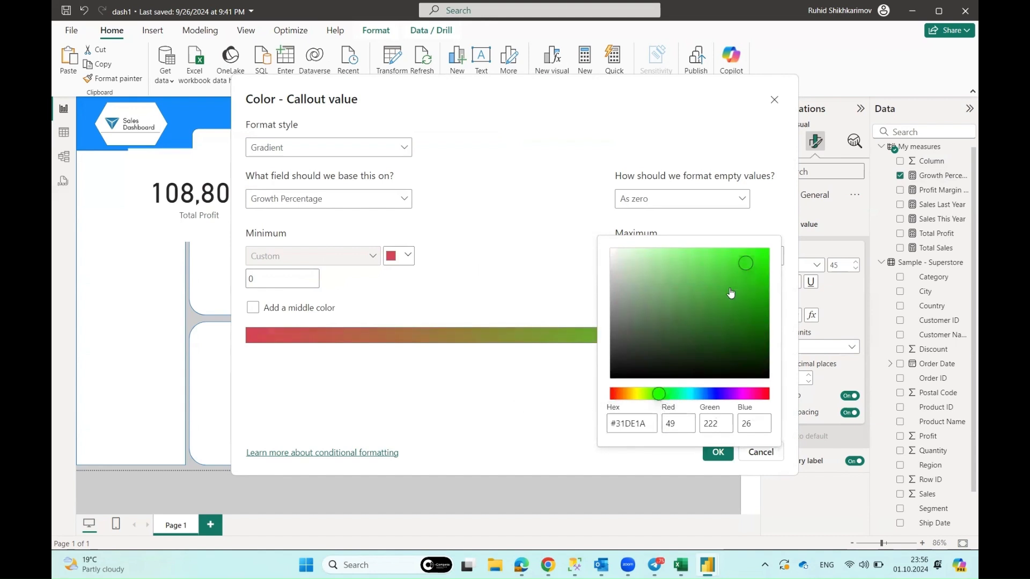
click(582, 403)
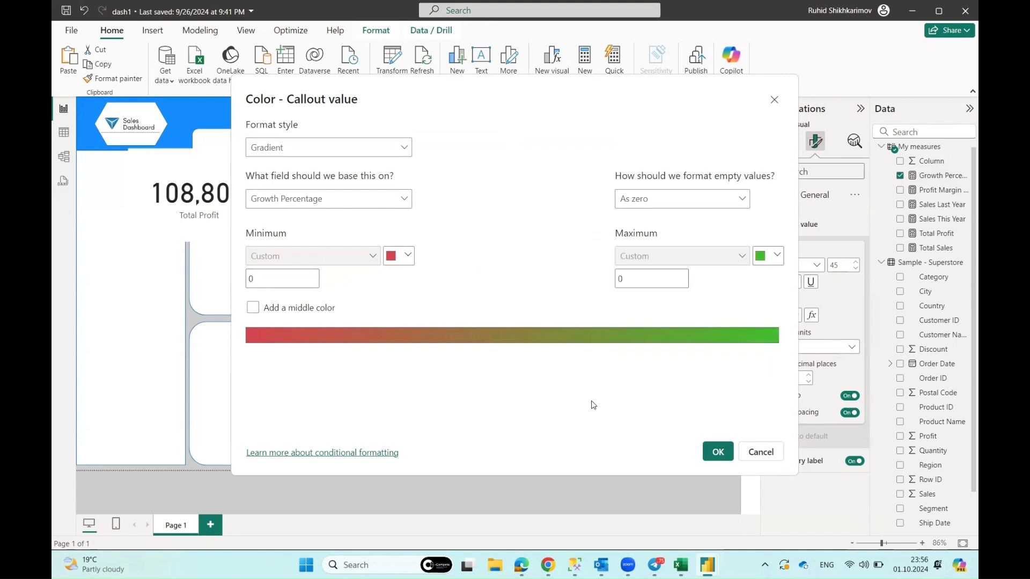
click(719, 453)
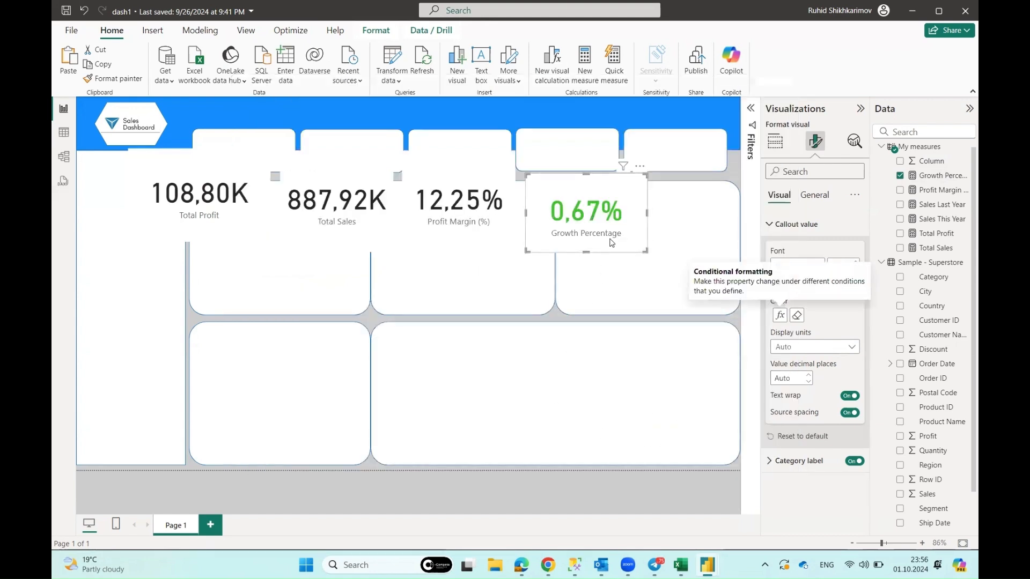
Align the Growth Percentage card under the fourth header box and narrow it to about that box's width
drag(612, 242, 605, 245)
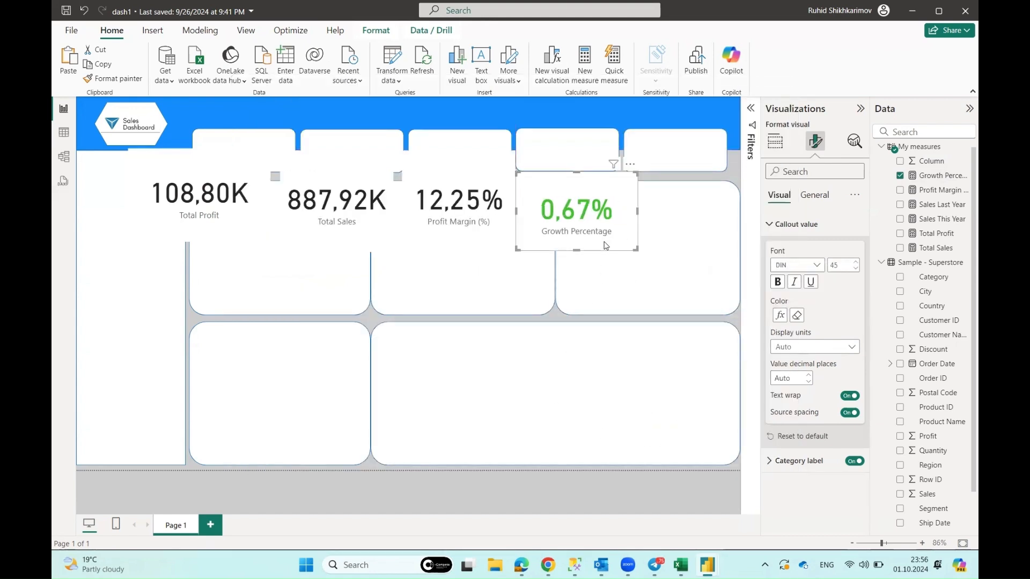
drag(637, 210, 623, 211)
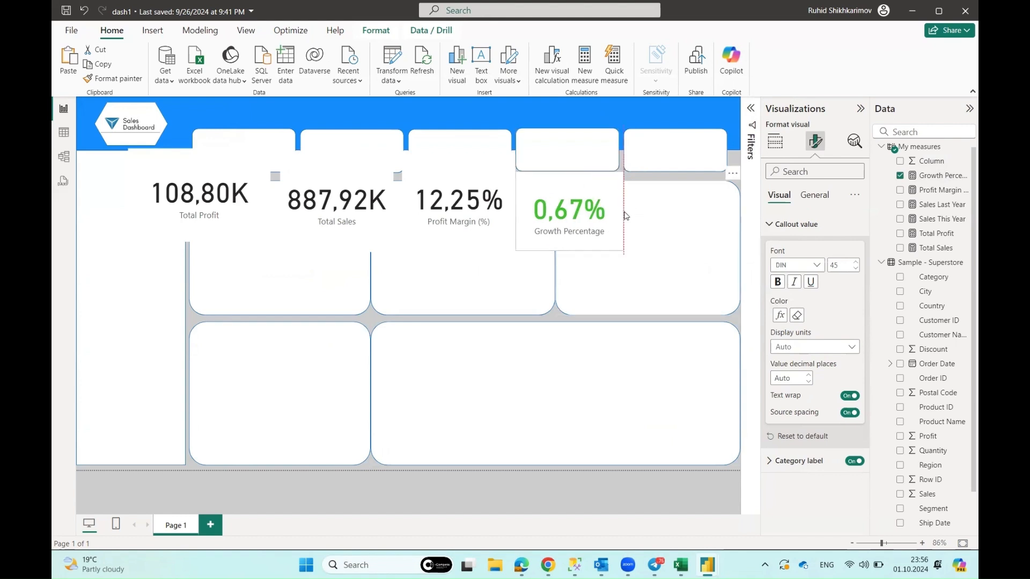
click(680, 214)
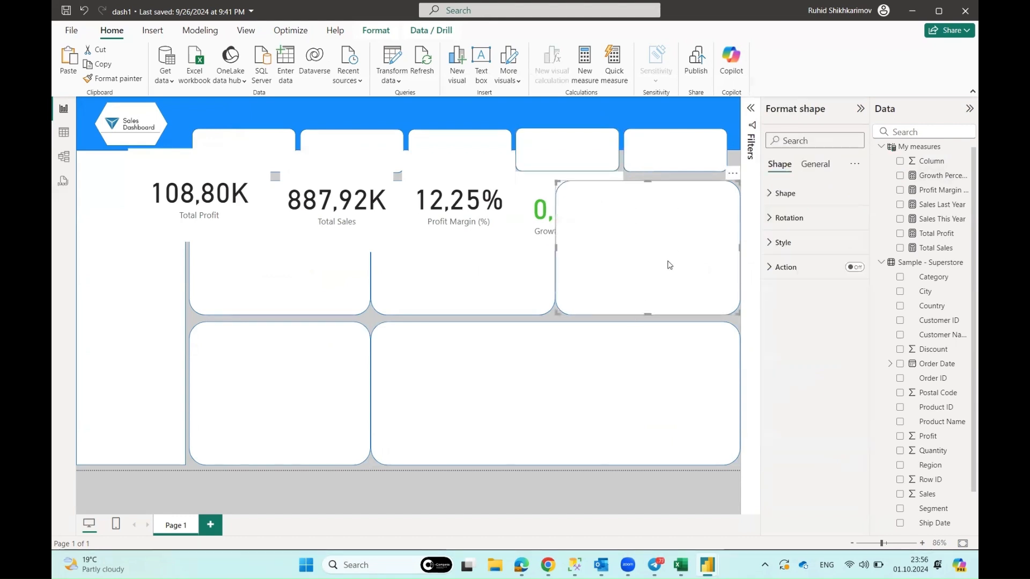
click(543, 488)
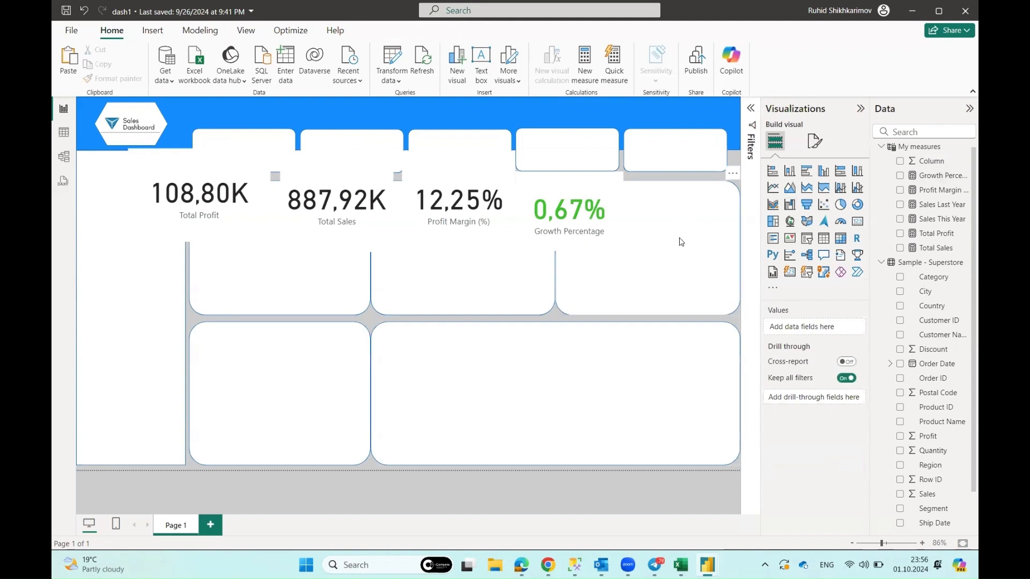
Create a new measure in the My measures table and name it Avg Discount
click(965, 147)
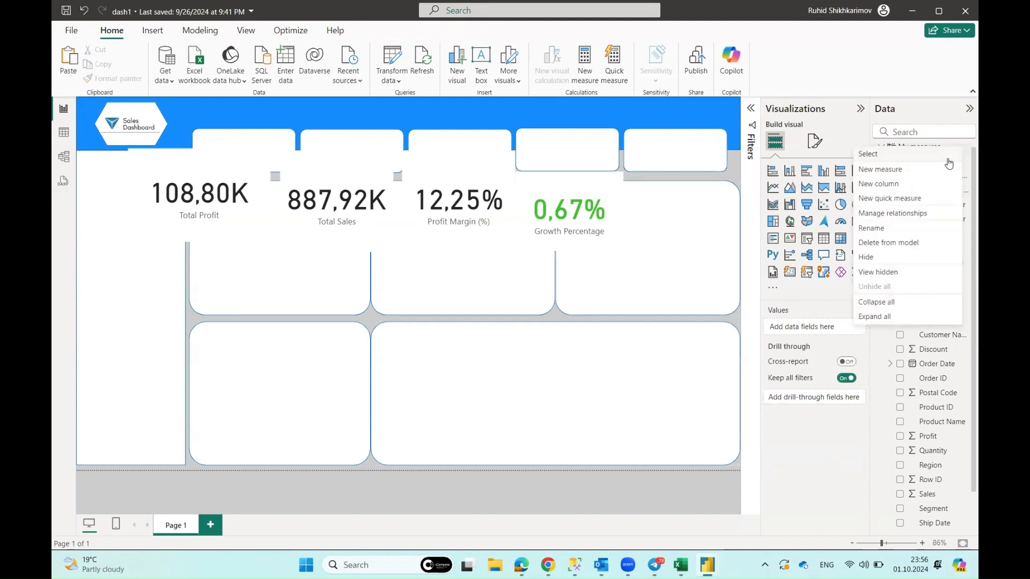
key(Escape)
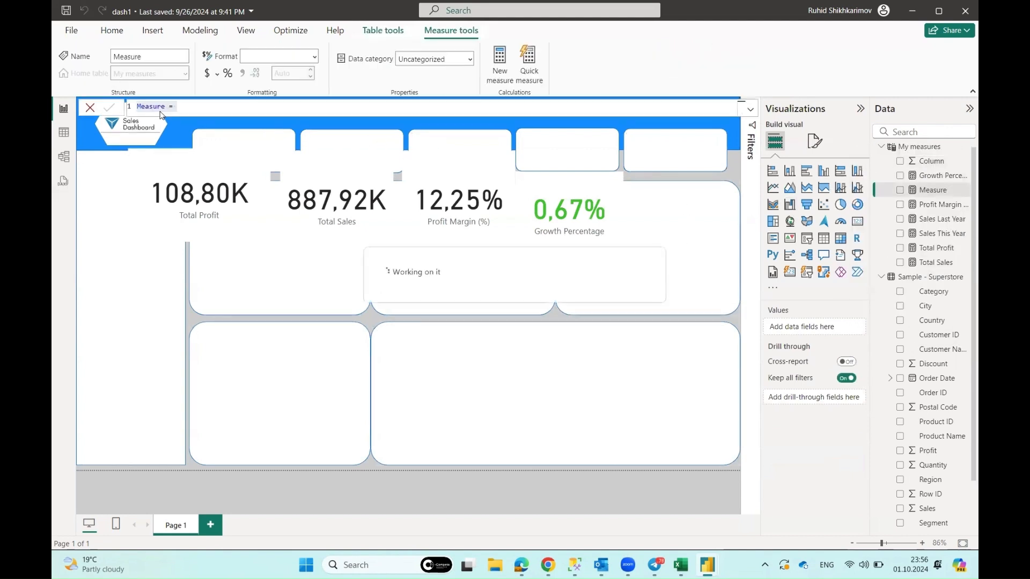
key(Caps_Lock)
text(A)
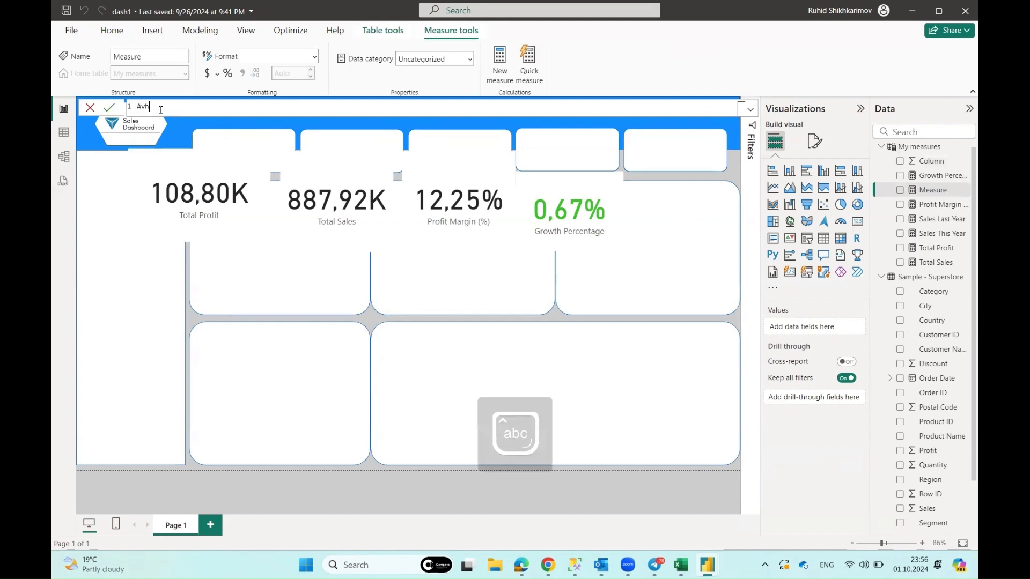
text(vg)
key(Caps_Lock)
text(D)
key(Caps_Lock)
text(iscount =)
Define the Avg Discount measure as AVERAGE('Sample - Superstore'[Discount]) and commit it
key(Caps_Lock)
text(AVER)
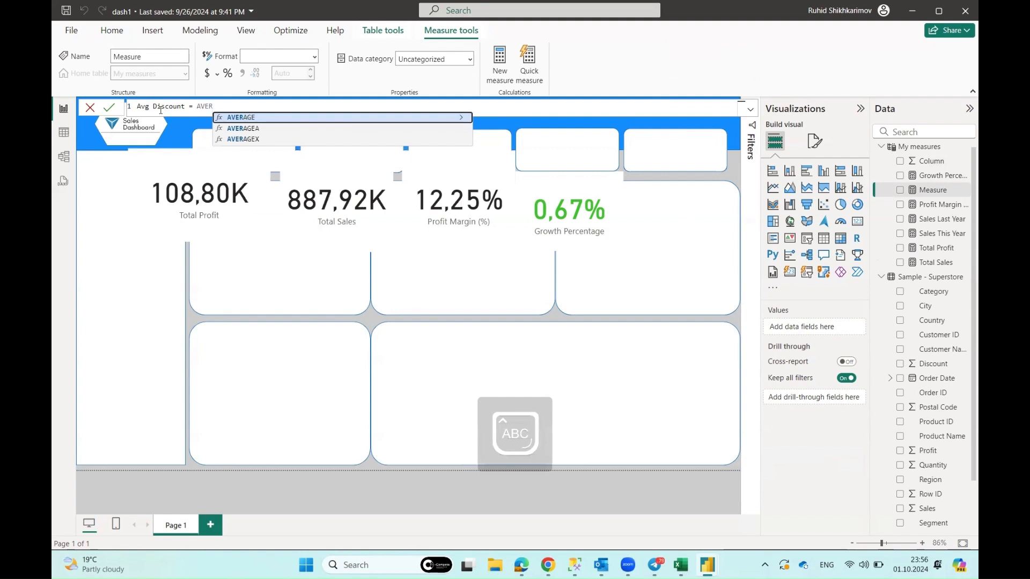
key(Tab)
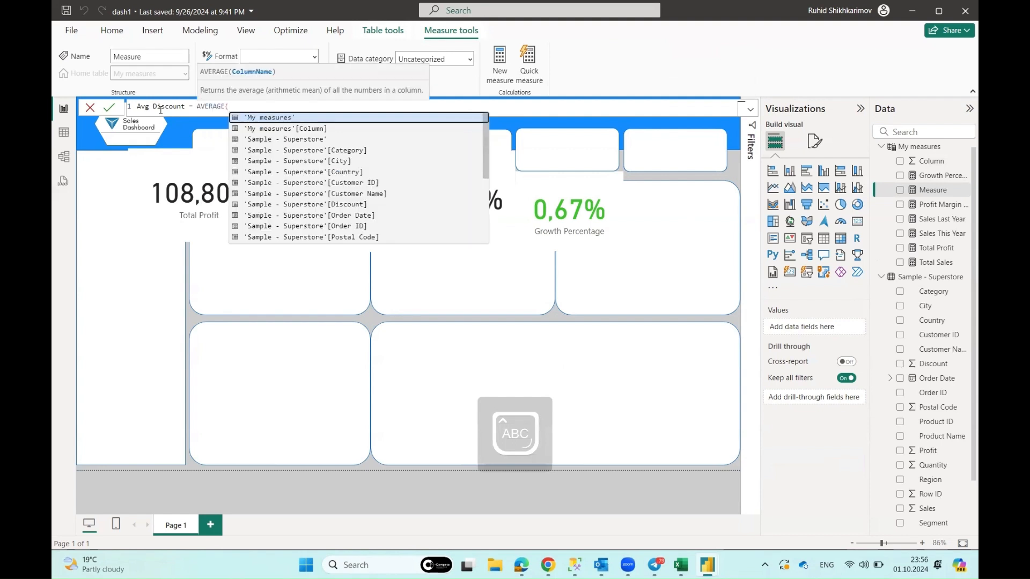
text(DIS)
key(Tab)
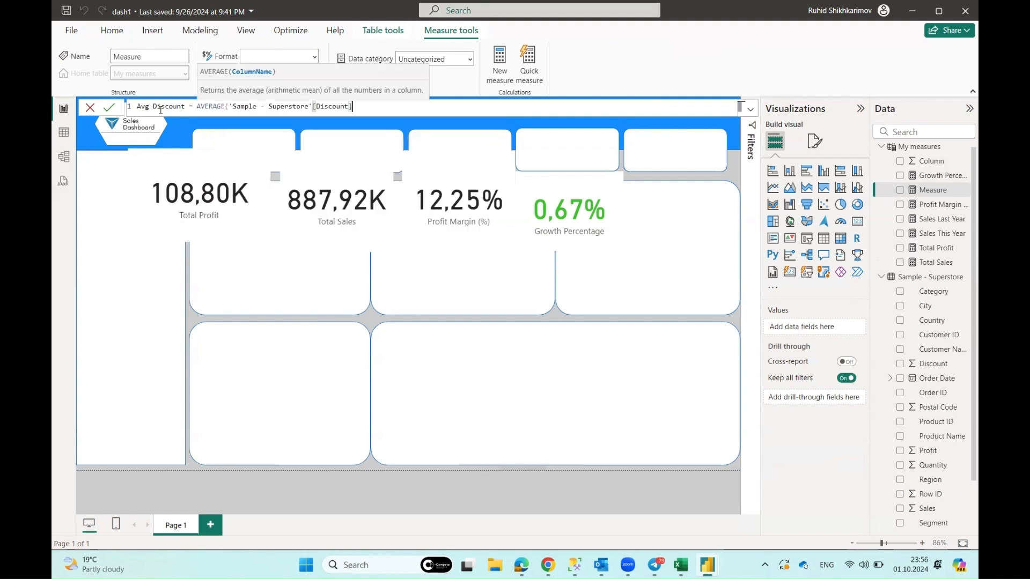
text())
key(Return)
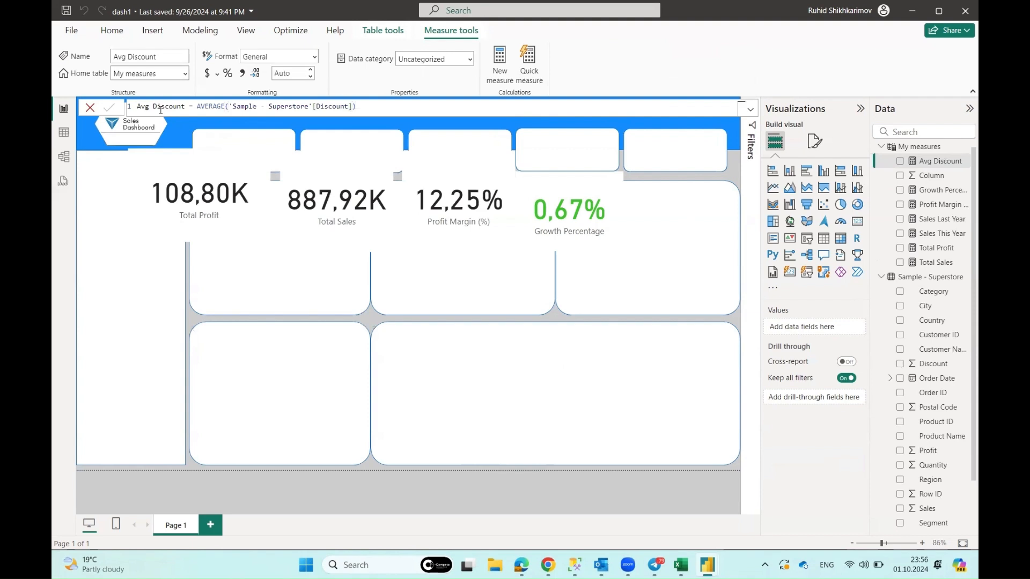
Duplicate the Profit Margin (%) card, place the copy to the right of the Growth Percentage card and make it smaller
click(579, 230)
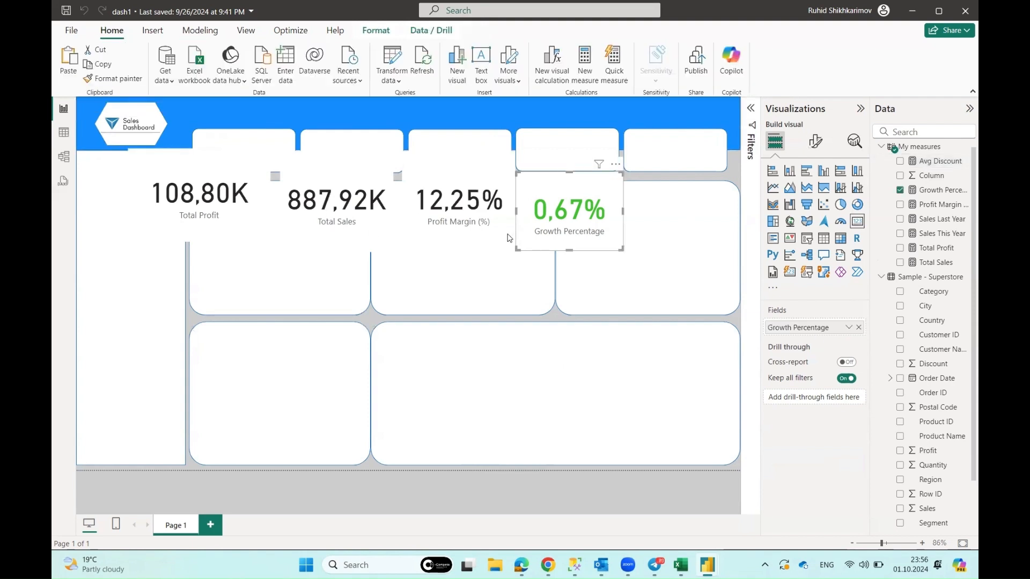
click(495, 234)
key(ctrl+c)
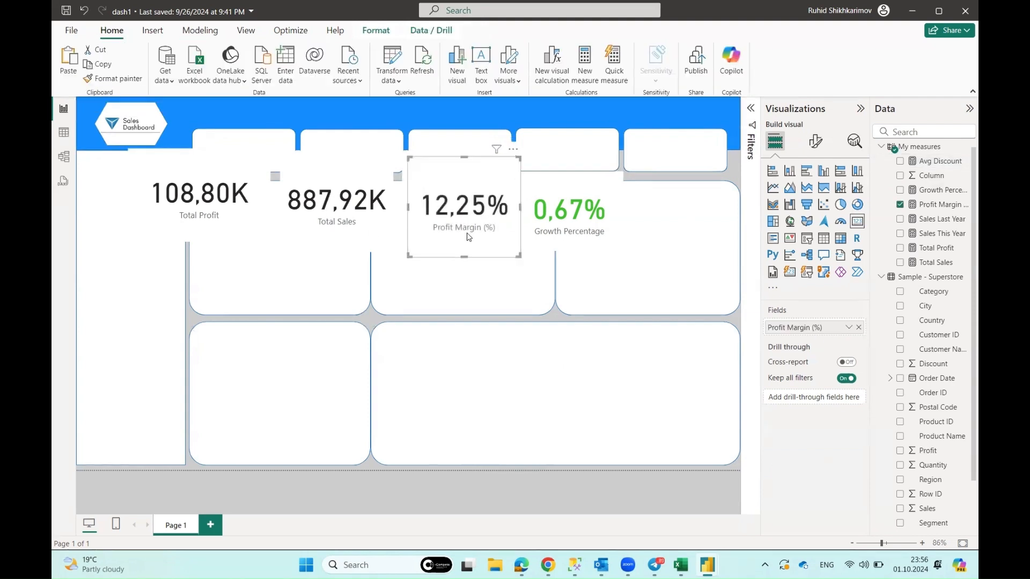
key(ctrl+v)
drag(495, 234, 673, 243)
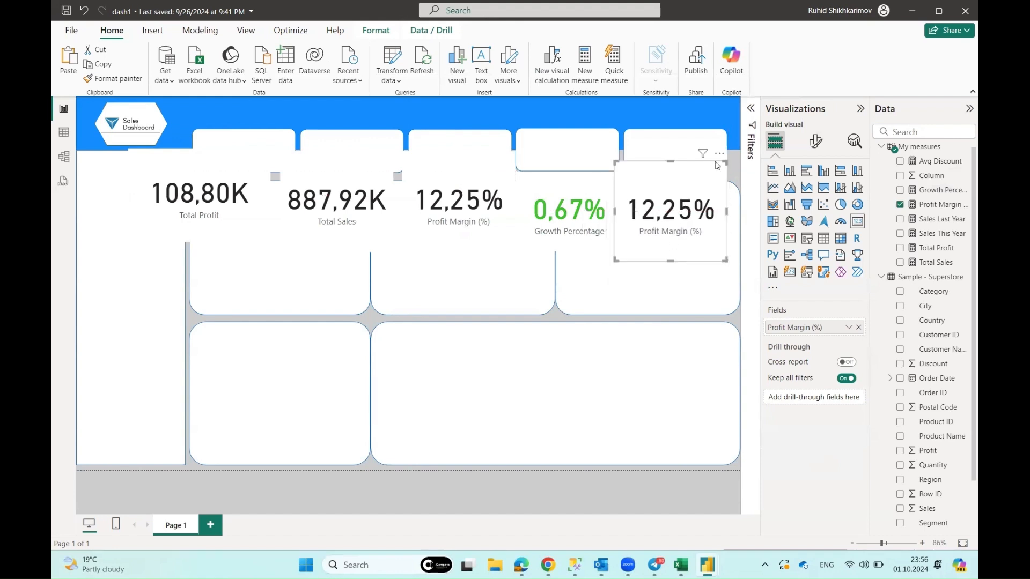
drag(722, 163, 718, 198)
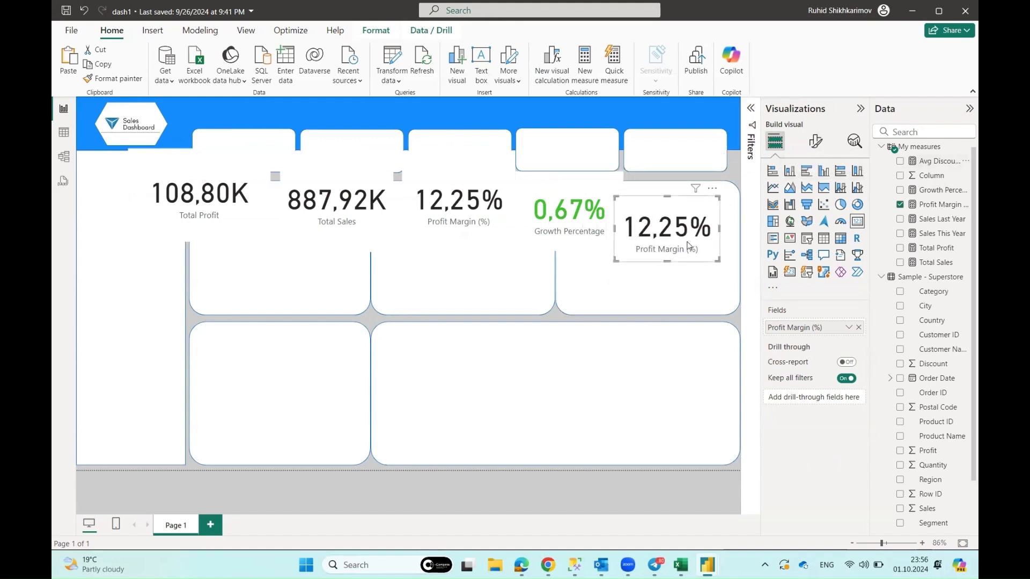
Replace the copied card's field with Avg Discount and format that measure as a percentage with 1 decimal place
click(860, 328)
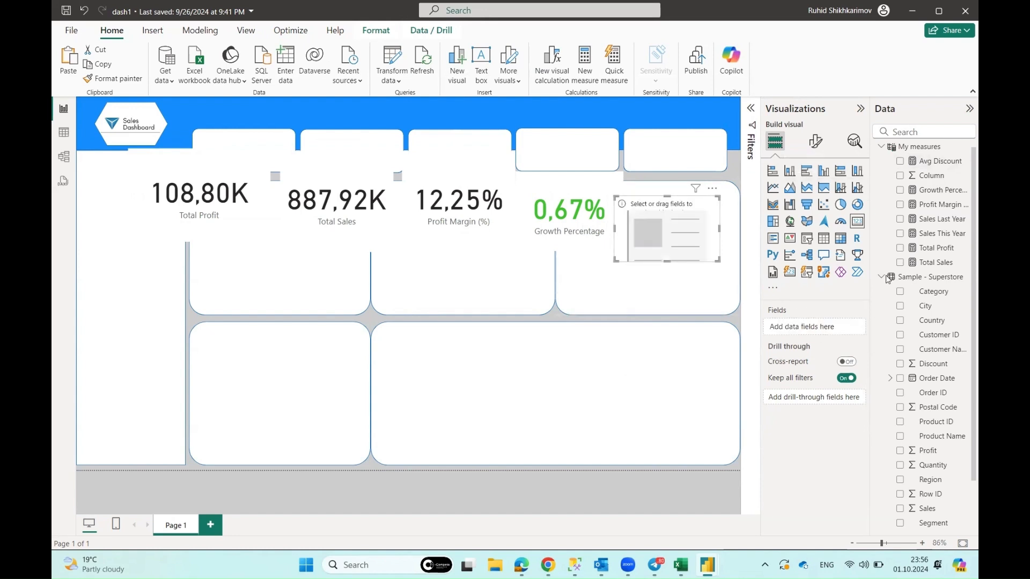
click(901, 162)
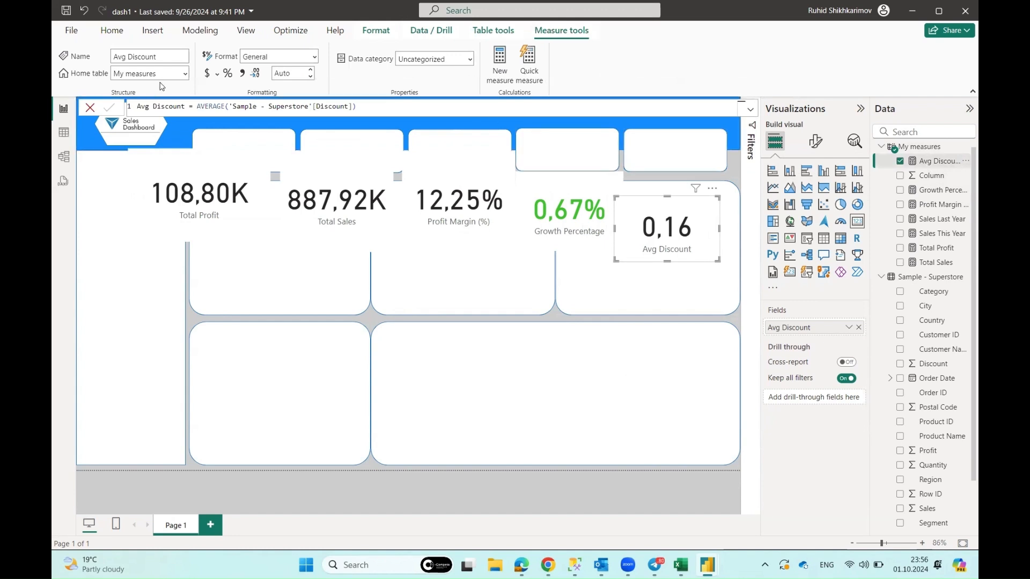
click(228, 73)
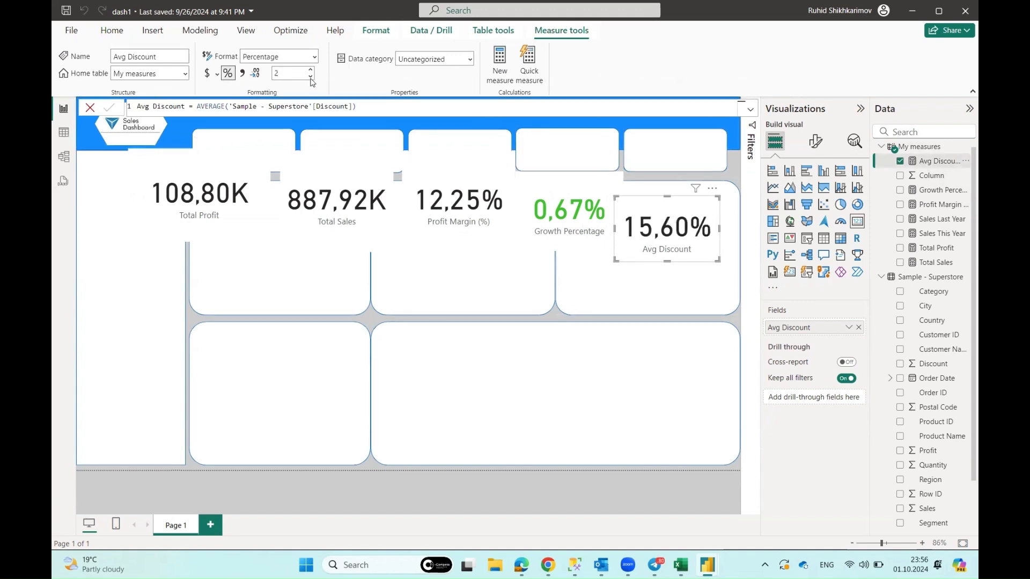
click(312, 77)
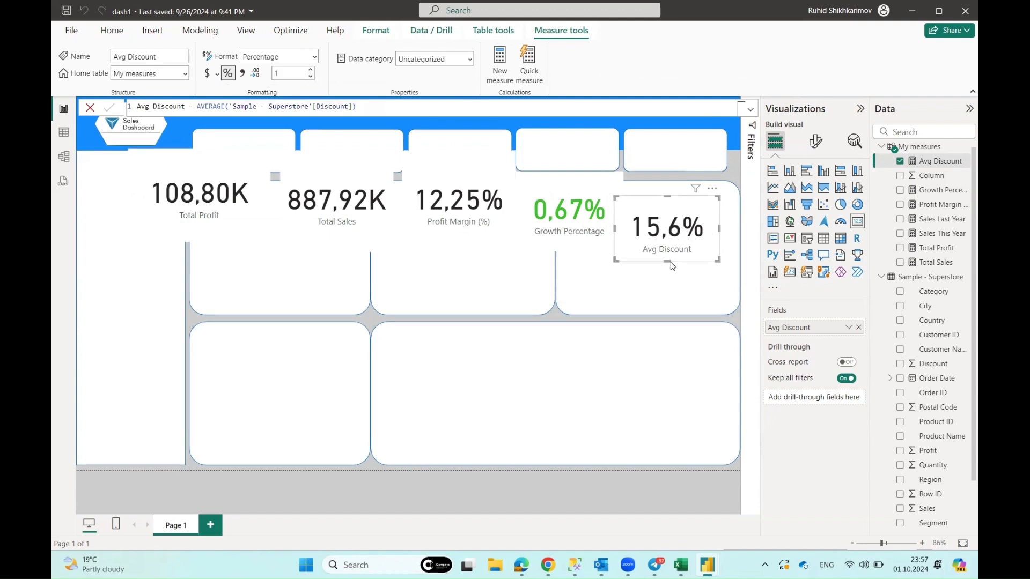
click(494, 500)
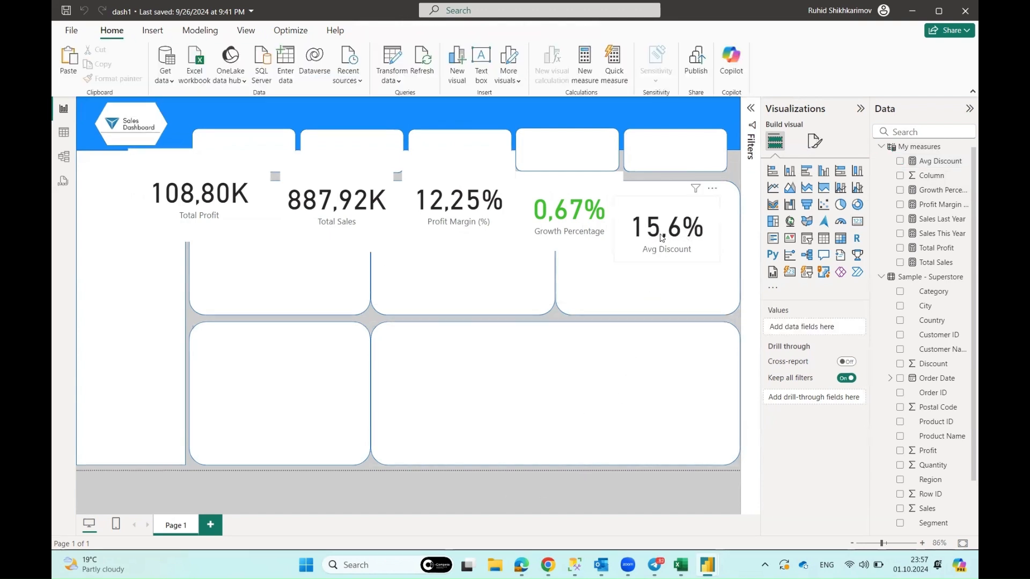
Move the Avg Discount card up beneath the last header box and nudge the Growth Percentage card slightly left
drag(662, 238, 672, 218)
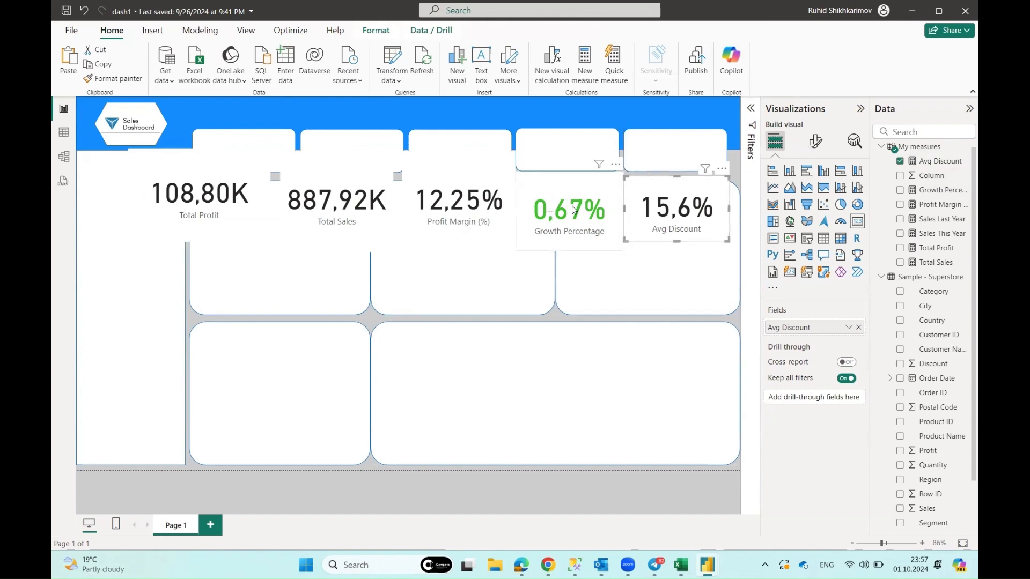
drag(574, 209, 570, 209)
Select all five KPI cards and set their callout value font size to 30
click(225, 214)
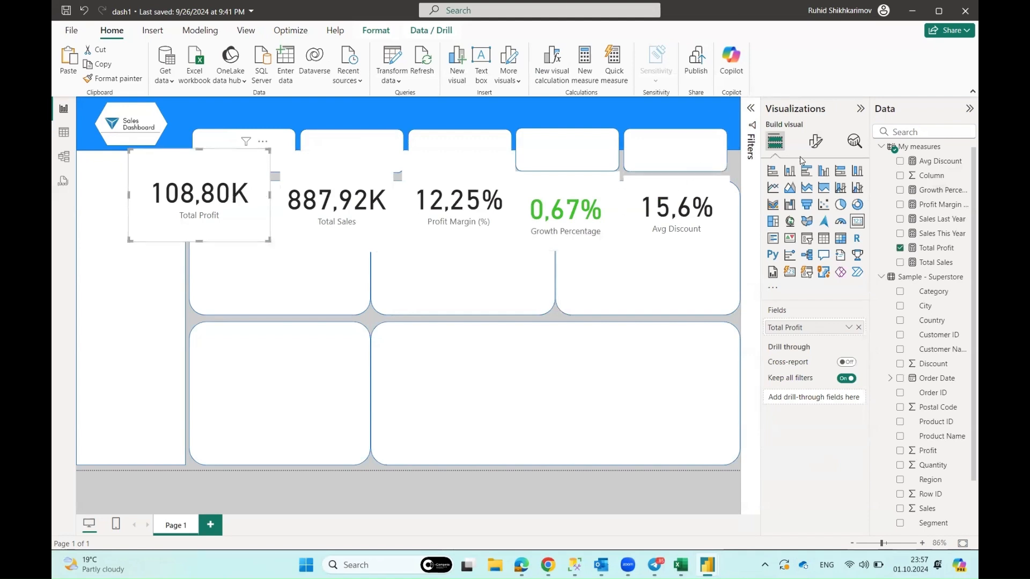
click(816, 141)
click(770, 226)
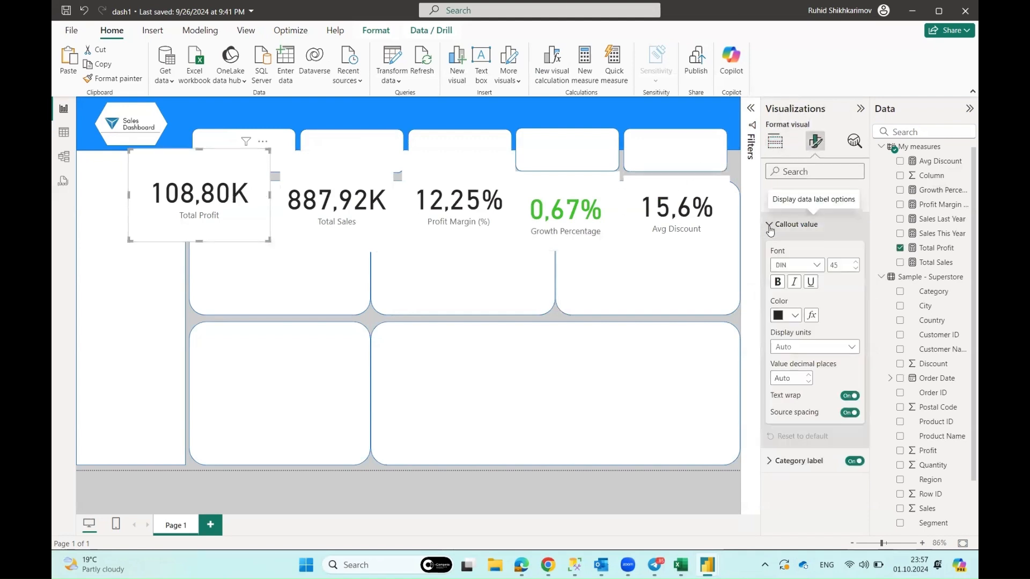
ctrl+click(332, 203)
ctrl+click(500, 214)
ctrl+click(568, 214)
ctrl+click(663, 221)
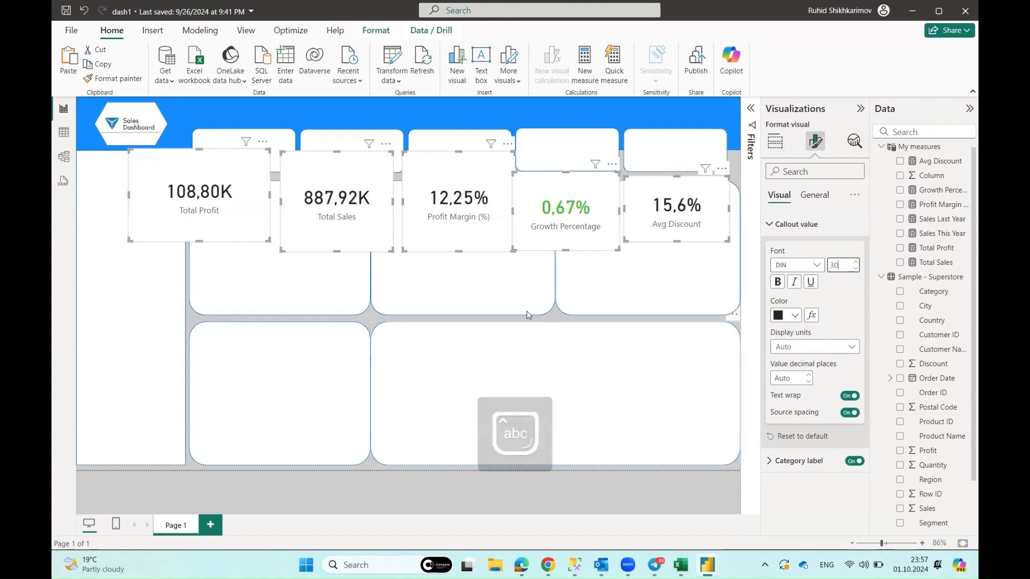
click(778, 142)
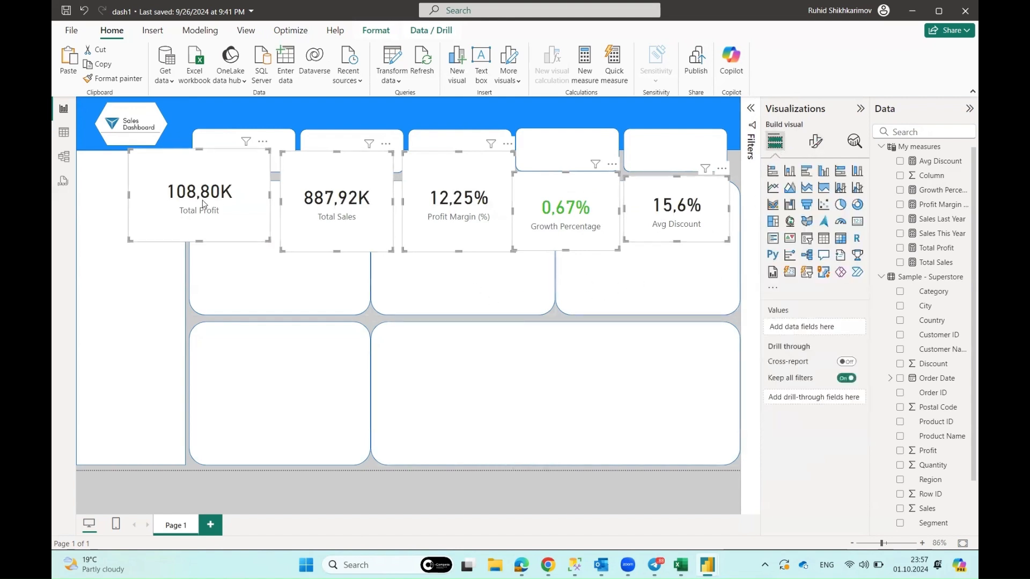
Turn on the title for the Total Profit card
click(212, 213)
click(816, 142)
click(815, 194)
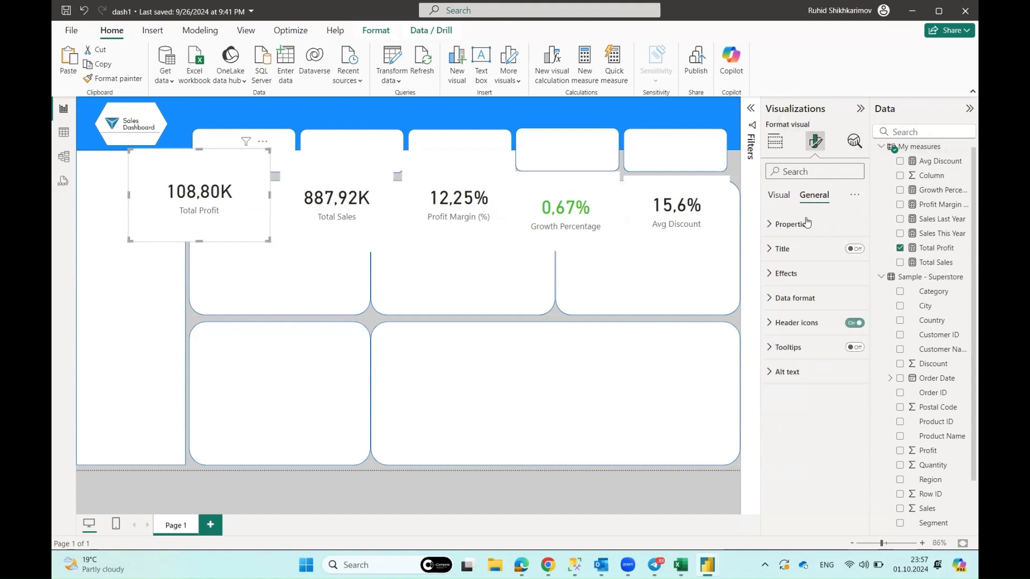
click(773, 250)
click(772, 250)
click(771, 251)
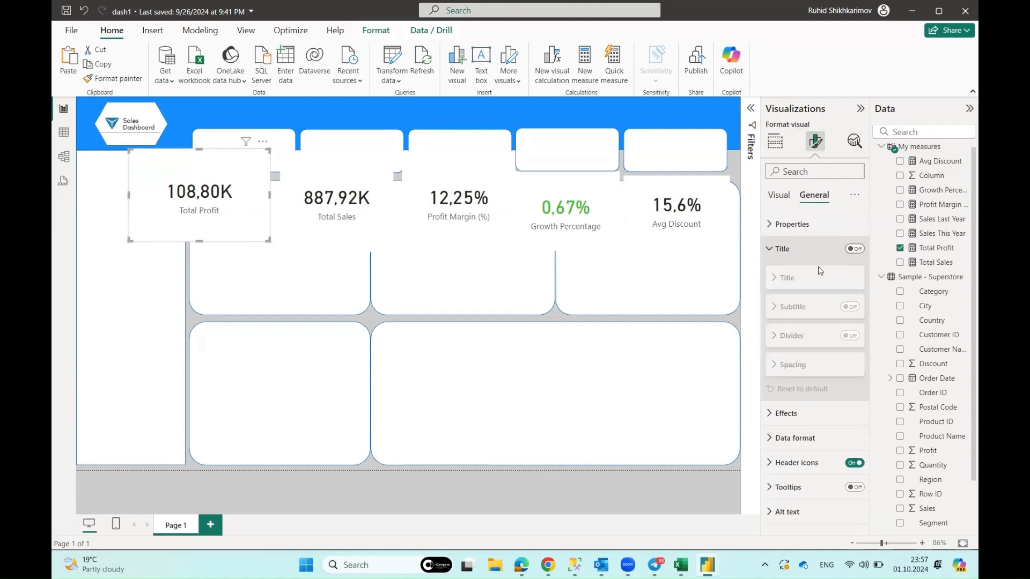
click(770, 250)
click(769, 251)
click(854, 249)
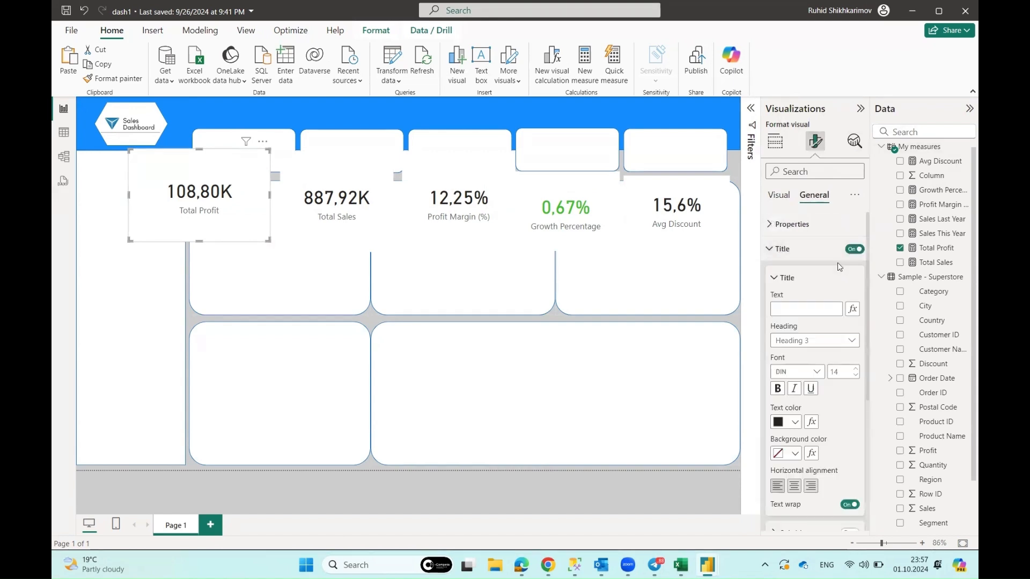
Set that card's title text to Total Profit at font size 13 and turn off its category label
text(Total Pro)
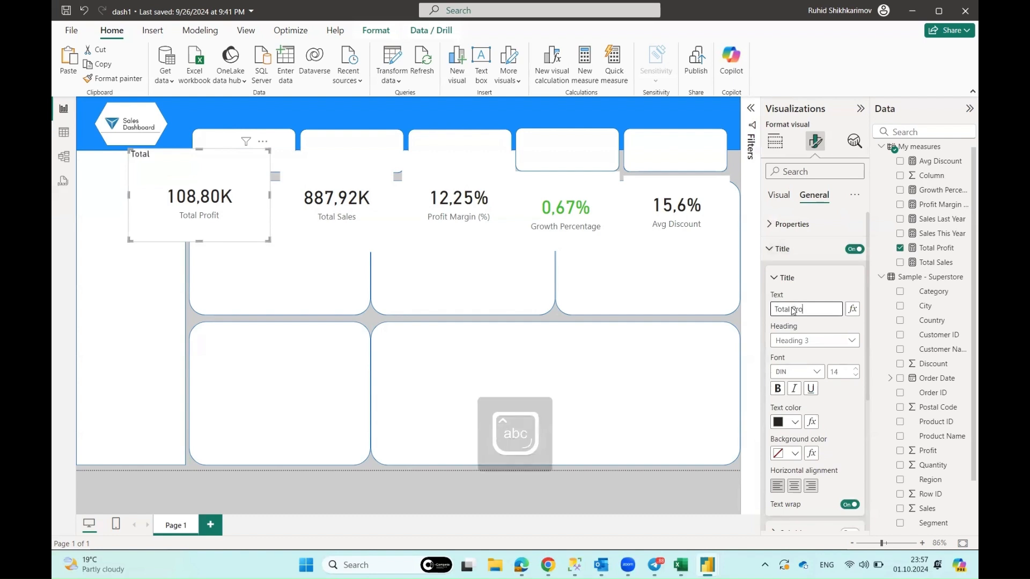
text(fit)
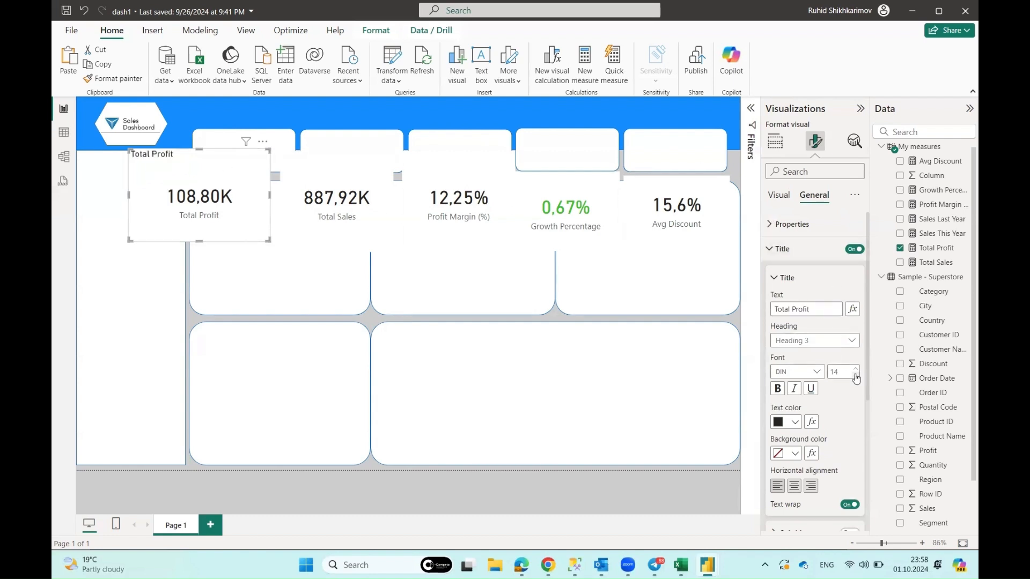
click(856, 377)
click(771, 248)
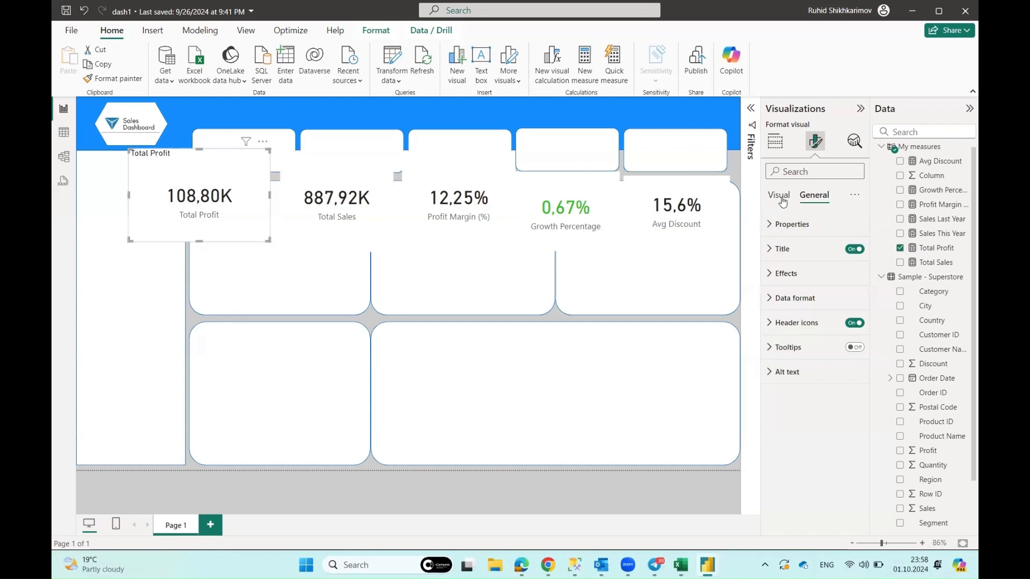
click(779, 195)
click(855, 246)
Give the Total Sales card the title Total Sales at font size 13 and turn off its category label
click(337, 207)
click(771, 248)
click(794, 308)
text(Total Sales)
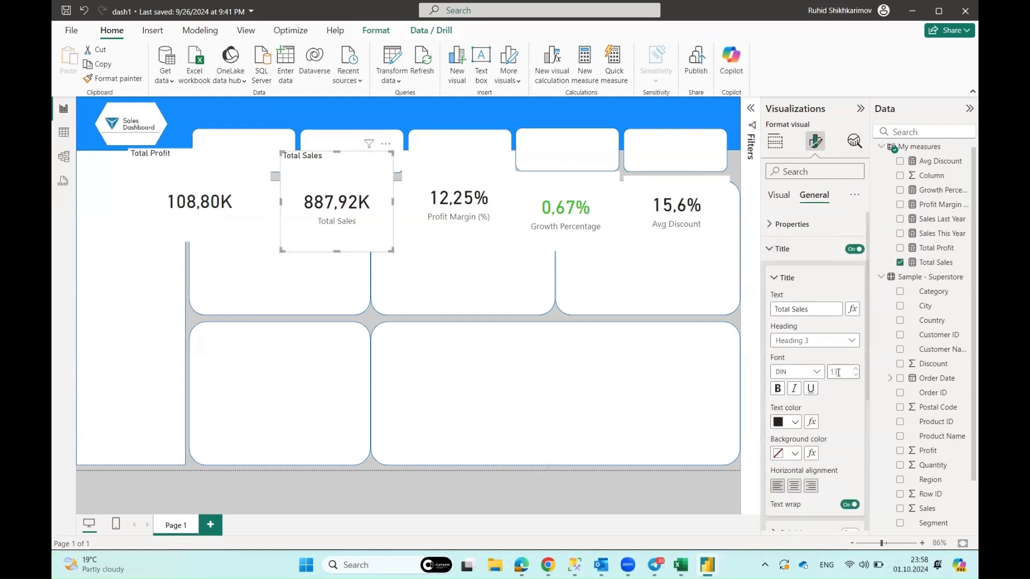
click(779, 194)
click(854, 249)
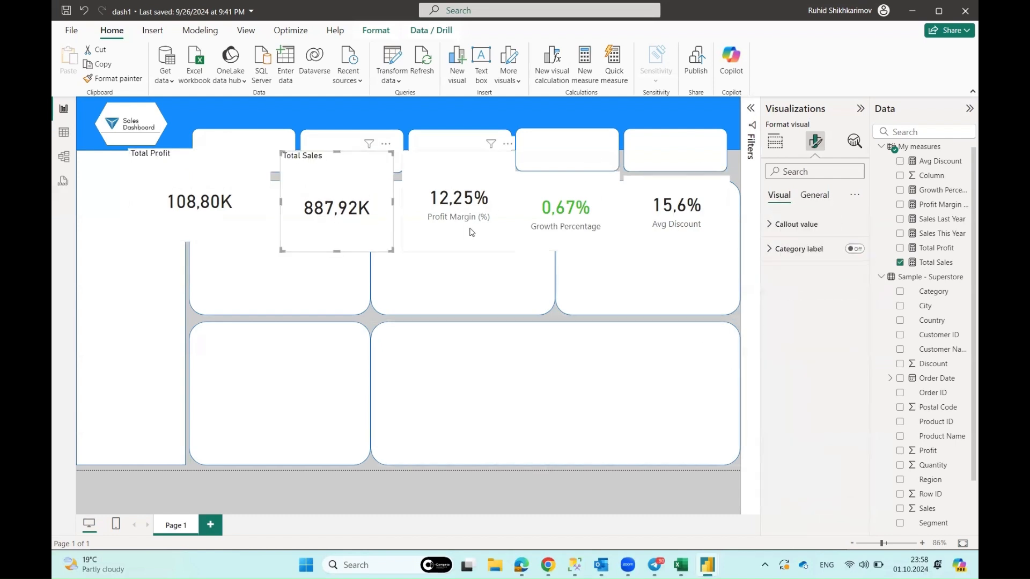
Turn off the category label of the profit margin card and title it Profit Margin (%) at font size 13
click(459, 206)
click(855, 249)
click(814, 195)
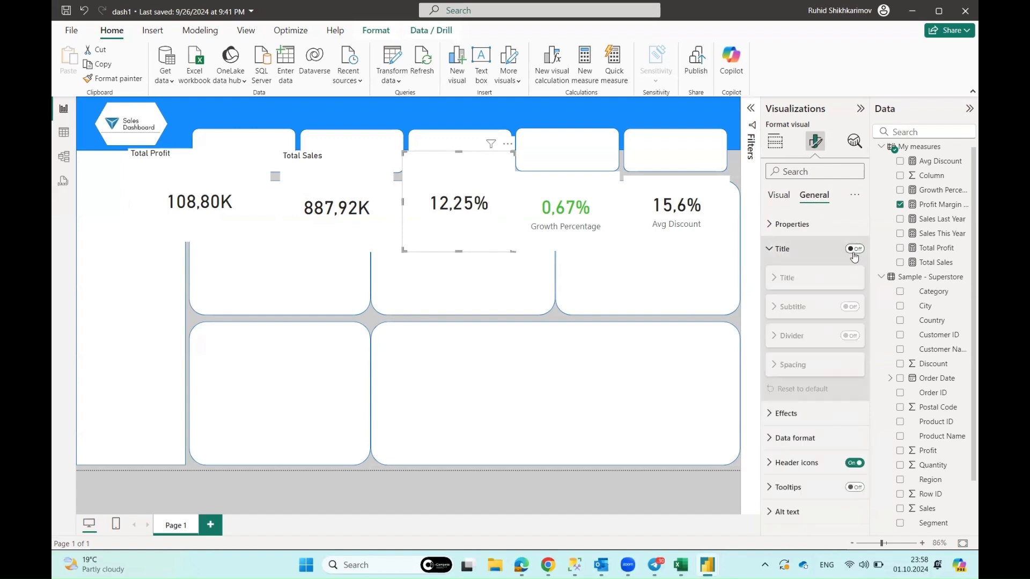
click(771, 249)
click(796, 309)
text(Profit Margin (%)
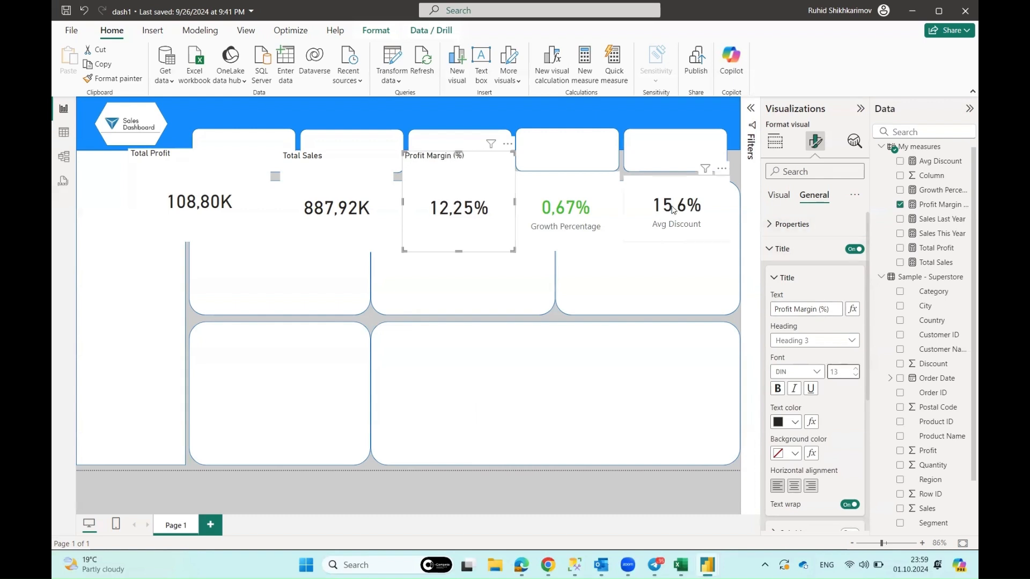
Turn on the title of the growth card and set its text to Growth Percentage
click(566, 215)
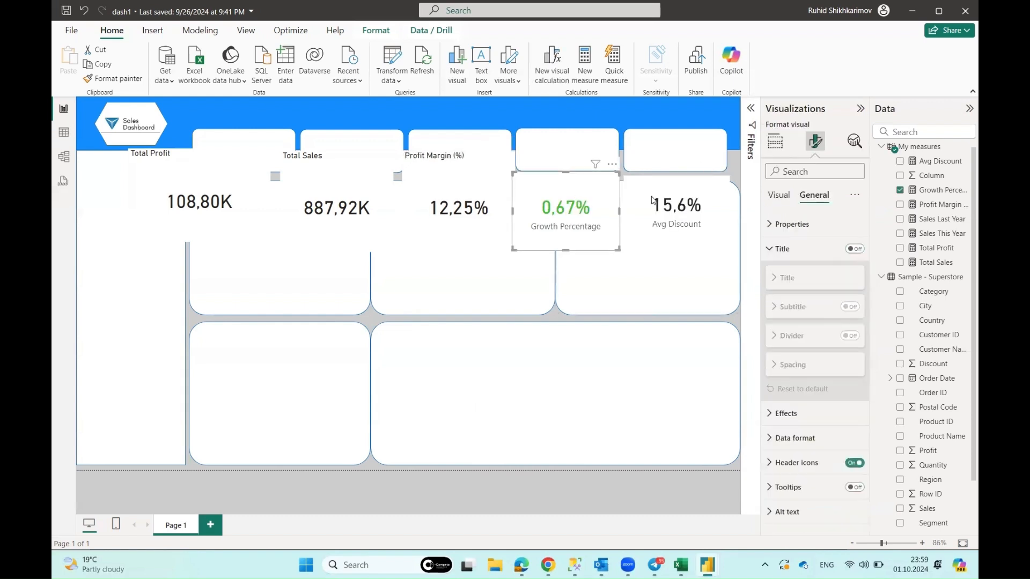
click(800, 309)
text(Growth Percentage)
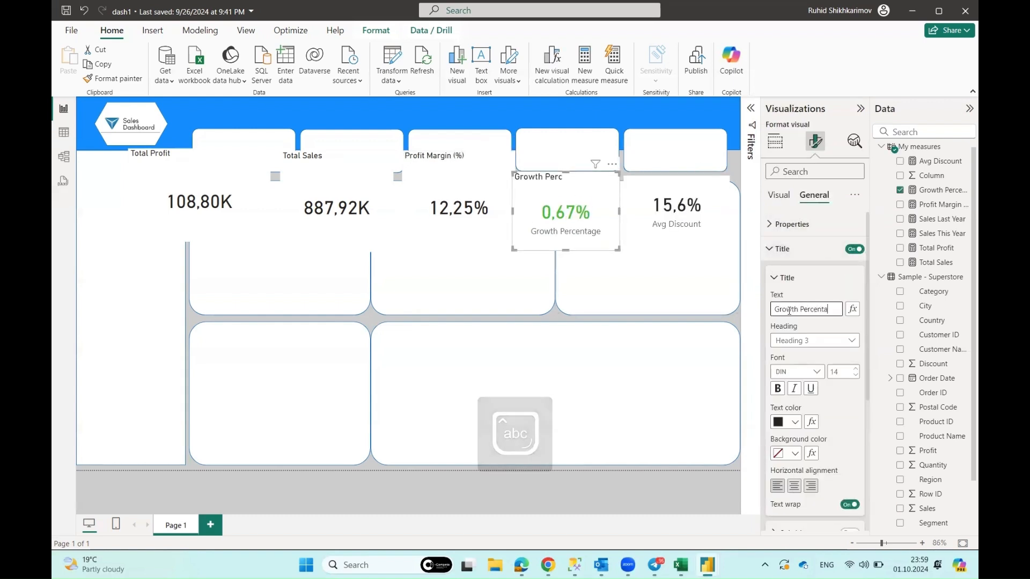
Title the average discount card Avg. Discount, match its title size to the earlier cards and turn off its category label
click(711, 240)
click(787, 310)
text(Avg. Discount)
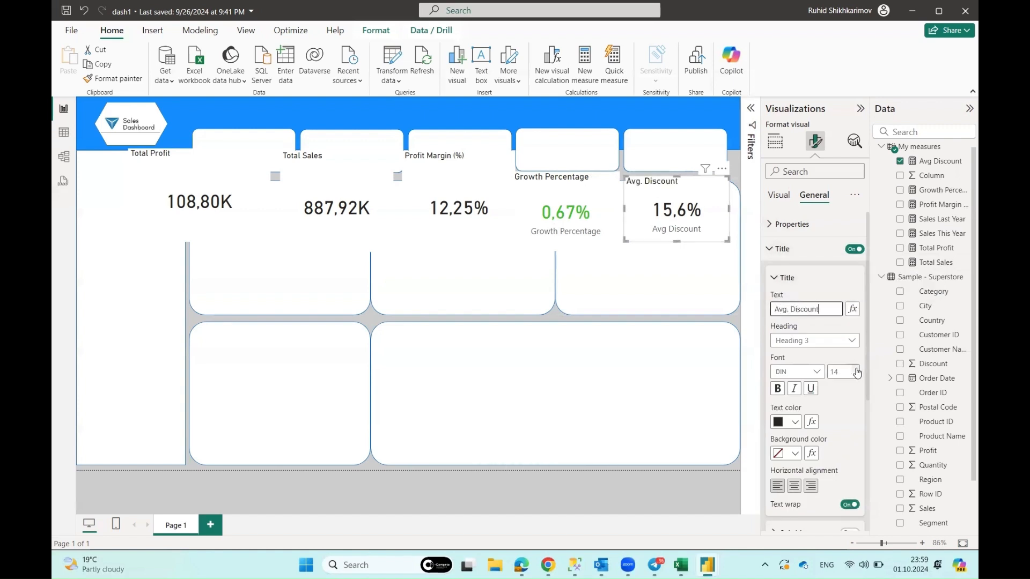
click(779, 195)
click(855, 249)
Reduce the Growth Percentage card's title font size to match the other cards and turn off its category label
click(823, 201)
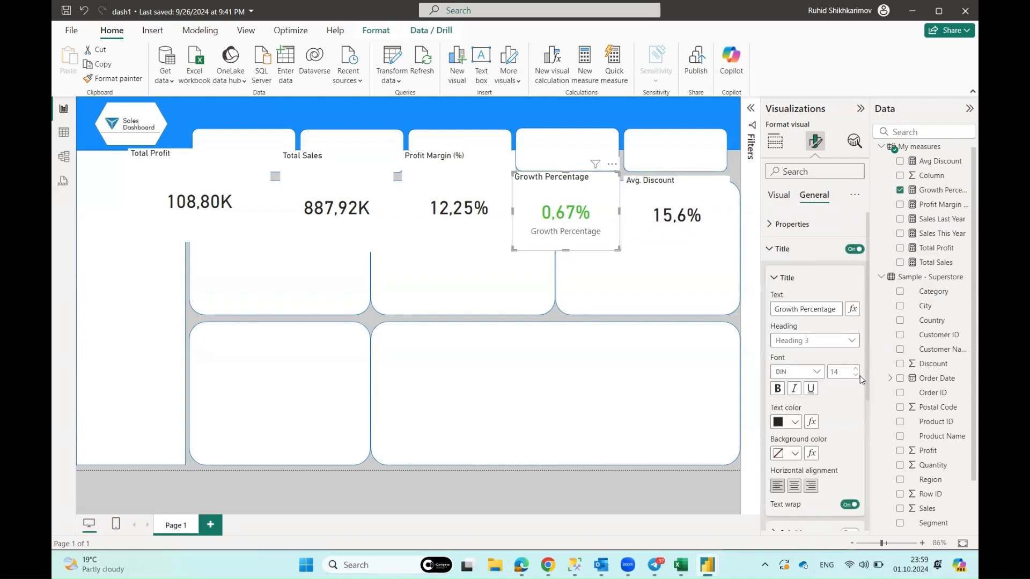
click(779, 195)
click(854, 249)
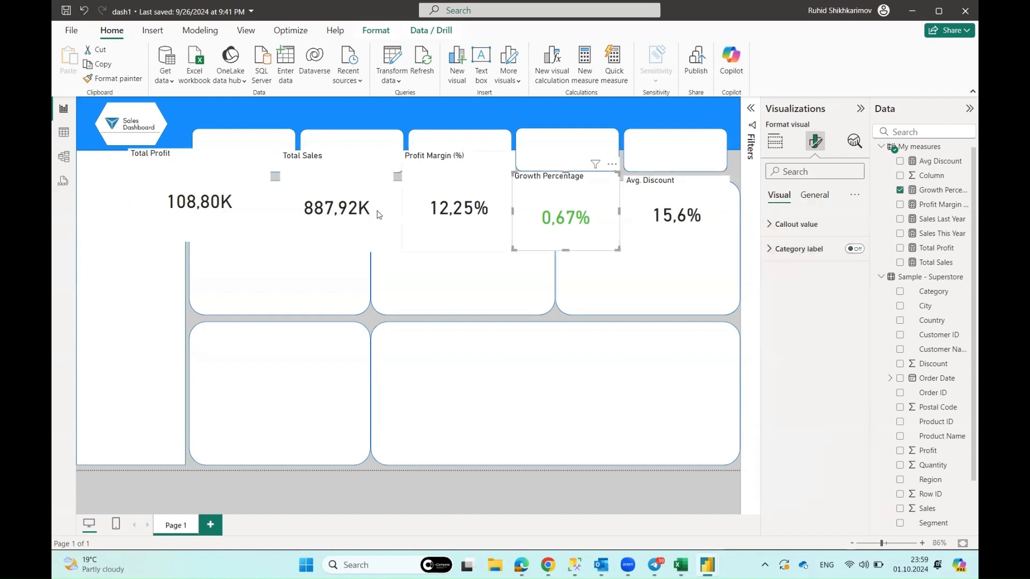
Select all five KPI cards together and set their height to 100
click(776, 141)
click(252, 228)
ctrl+click(450, 231)
ctrl+click(566, 231)
ctrl+click(677, 225)
click(816, 142)
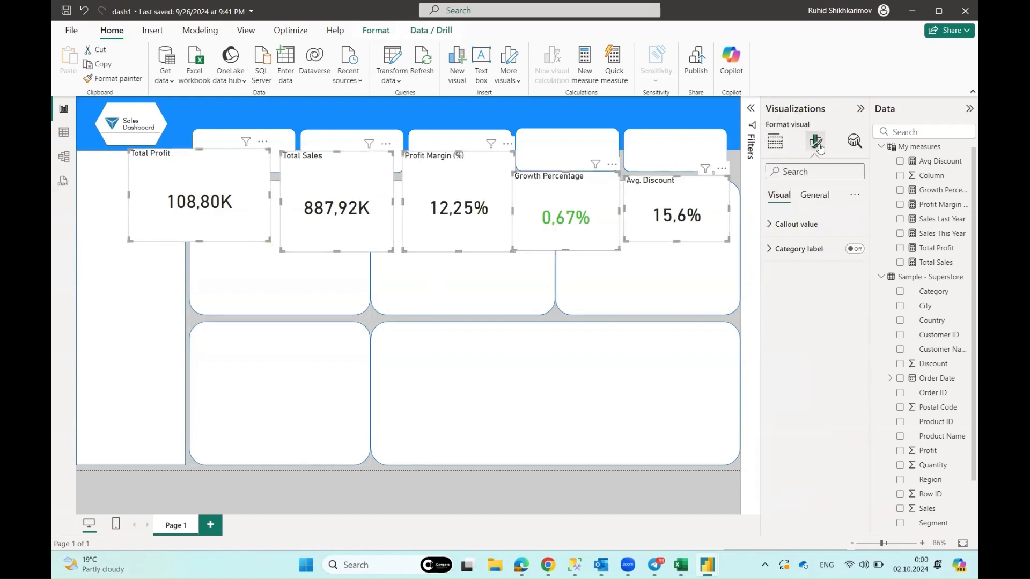
click(814, 194)
click(770, 224)
click(790, 284)
text(100)
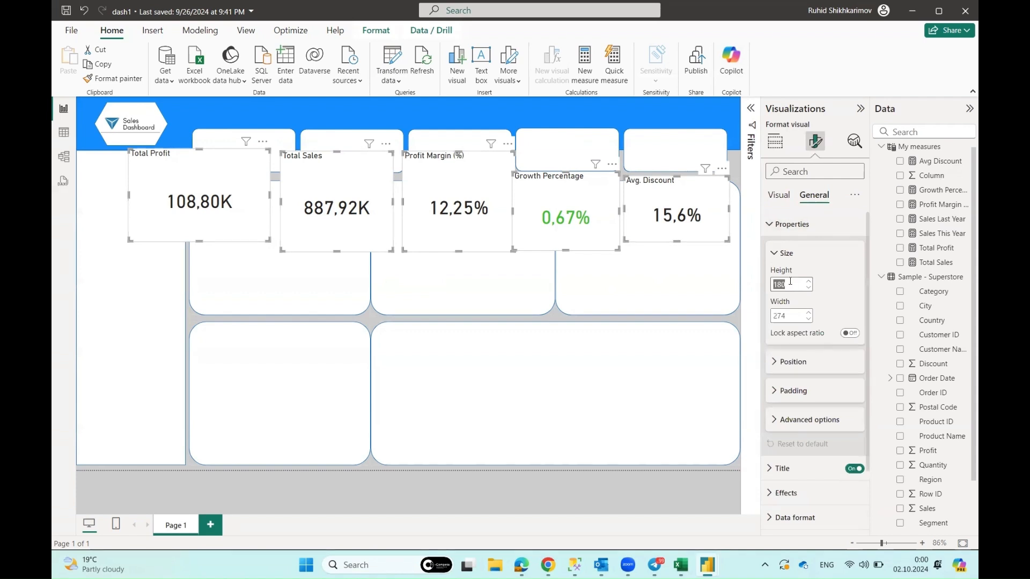
key(Return)
Try widths of 130, 140 and 155 for the five selected cards
text(130)
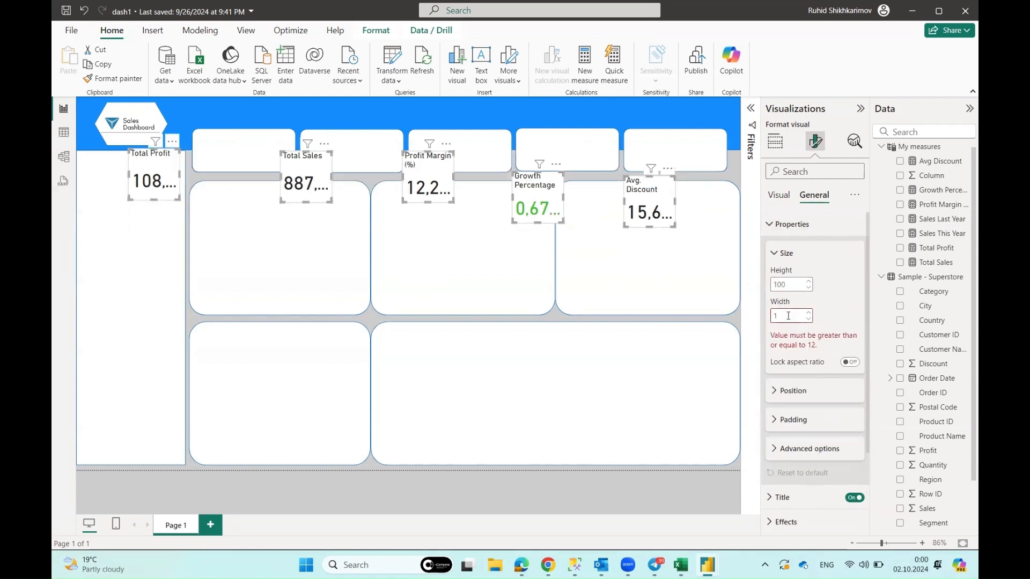
key(Return)
key(BackSpace)
key(BackSpace)
text(40)
key(Return)
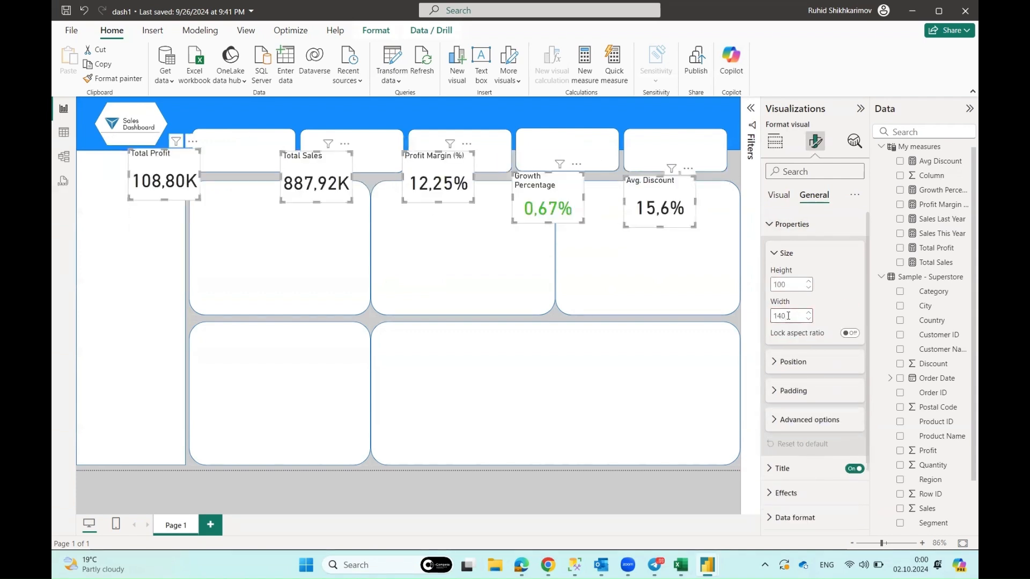
key(BackSpace)
key(BackSpace)
text(55)
key(Return)
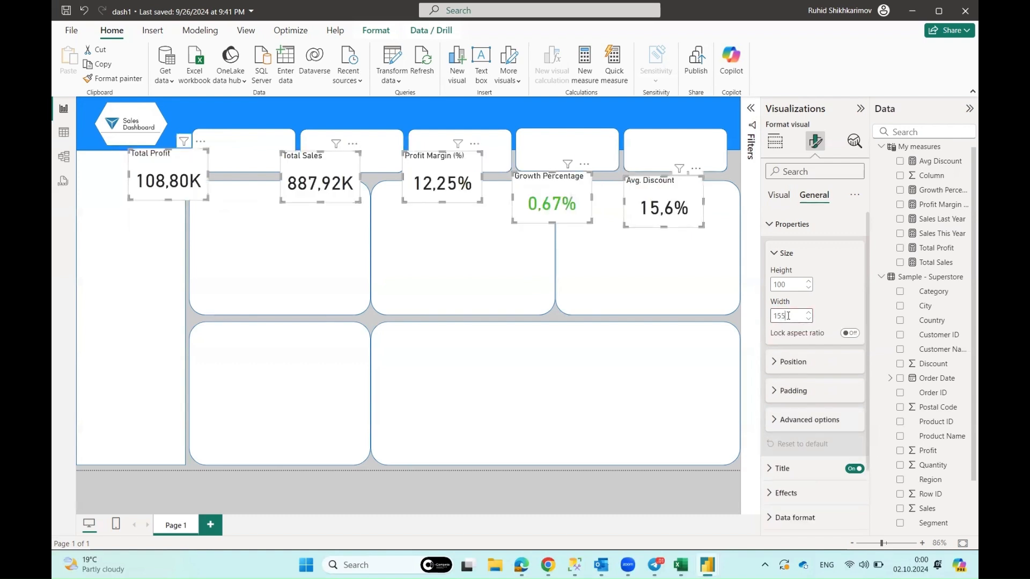
Set the five selected cards' width to 160 and their height to 80
key(BackSpace)
key(BackSpace)
text(60)
key(Return)
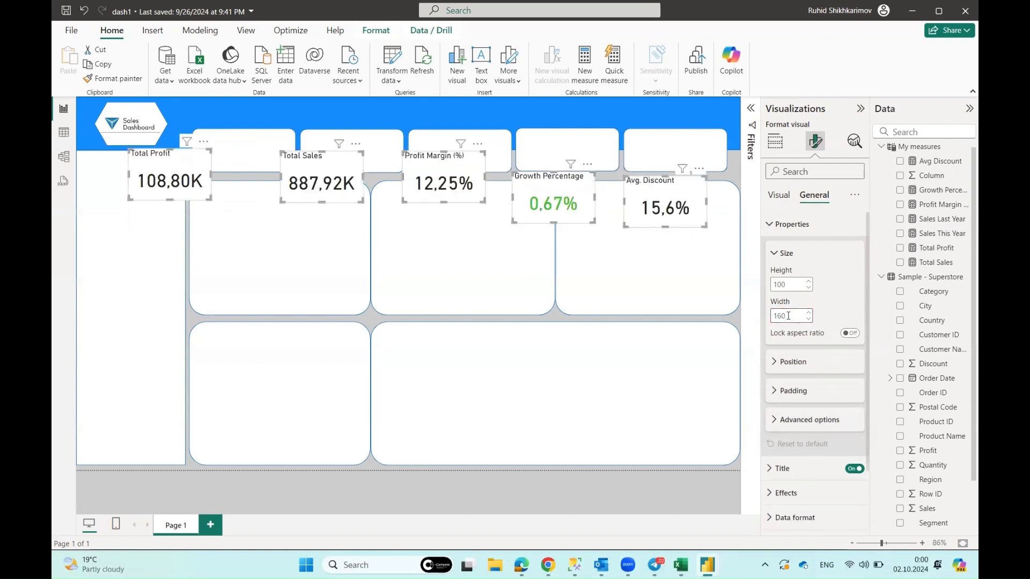
click(783, 281)
text(80)
key(Return)
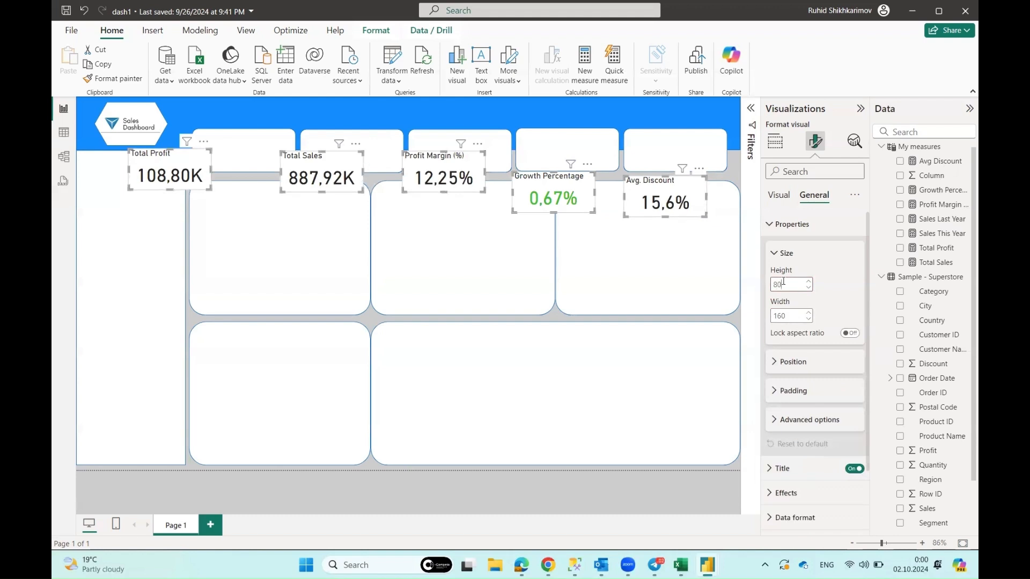
Look through the size, position, padding, advanced, data format and callout value settings of the five selected cards
click(771, 254)
click(773, 282)
click(773, 282)
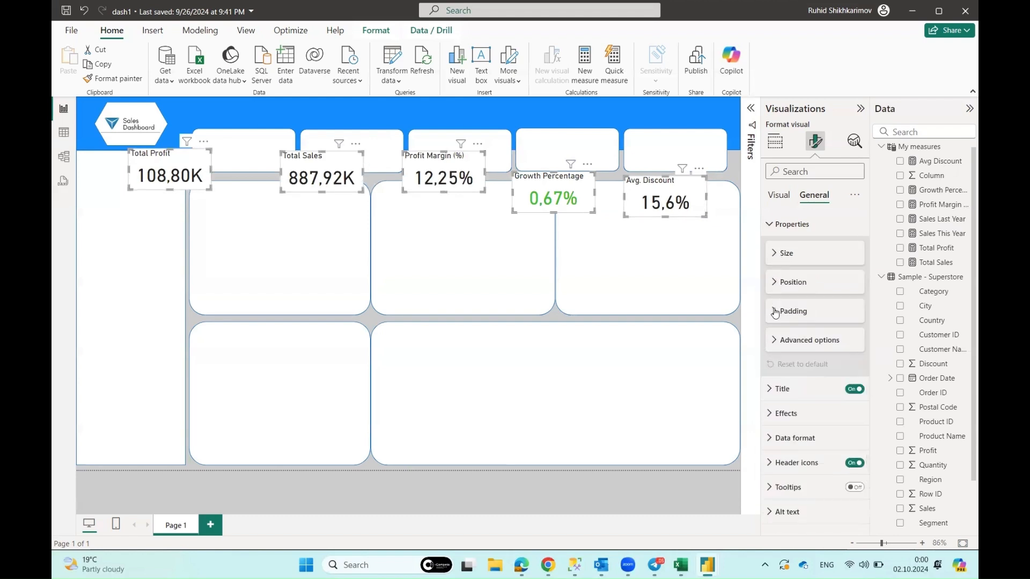
click(779, 195)
click(795, 224)
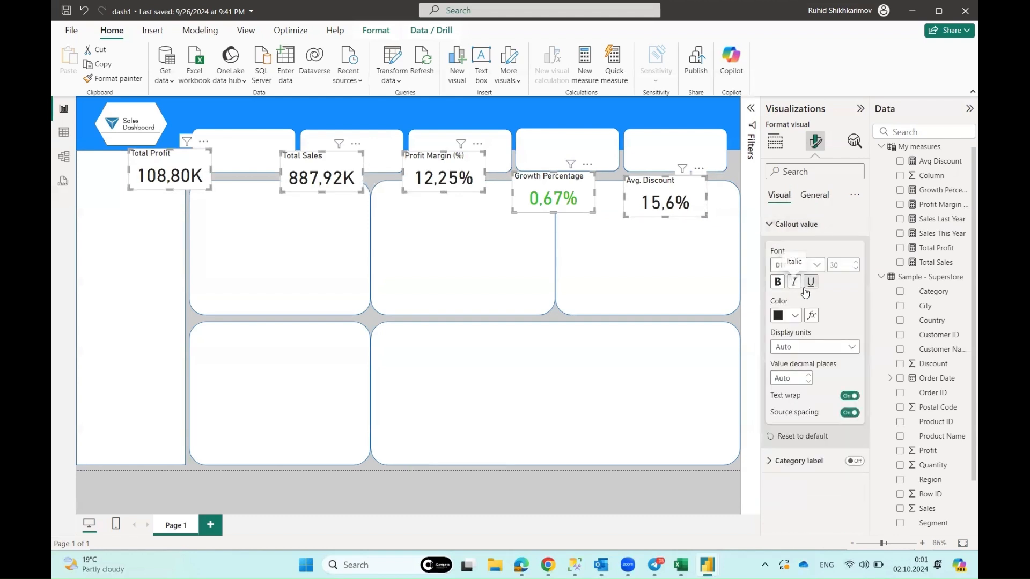
click(814, 194)
click(774, 254)
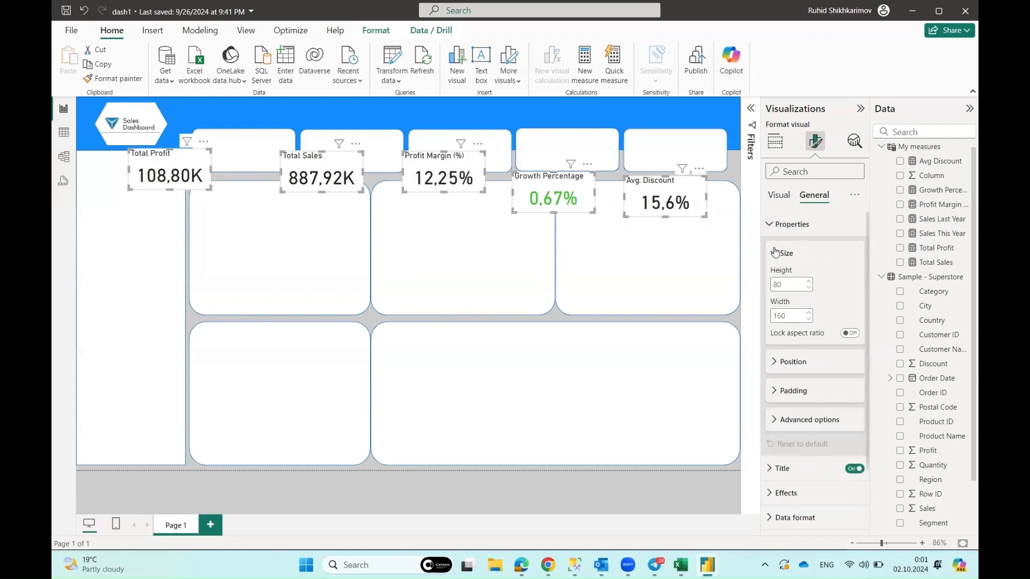
click(775, 252)
click(773, 282)
click(788, 375)
click(809, 345)
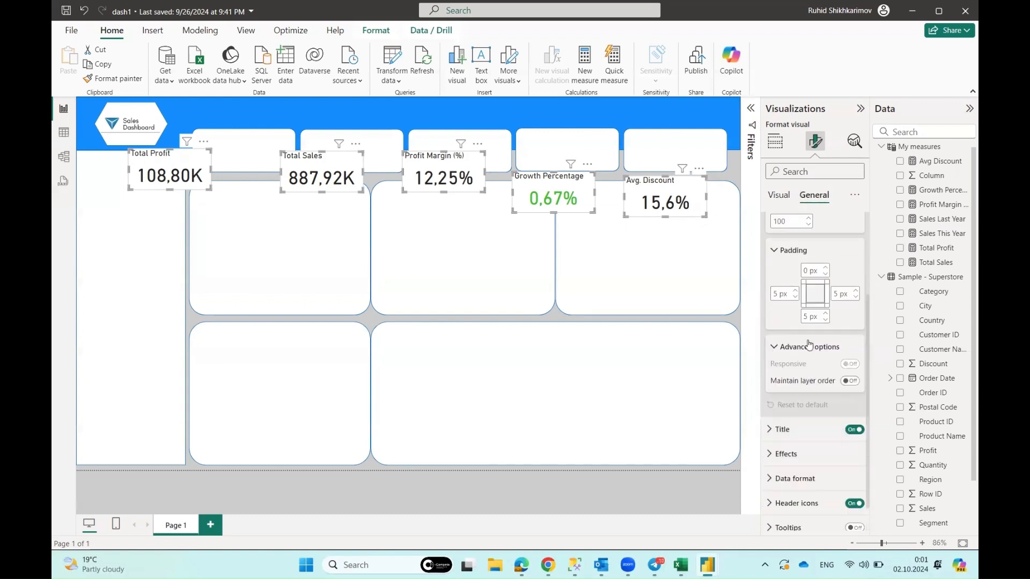
click(775, 143)
click(816, 142)
click(814, 195)
click(775, 254)
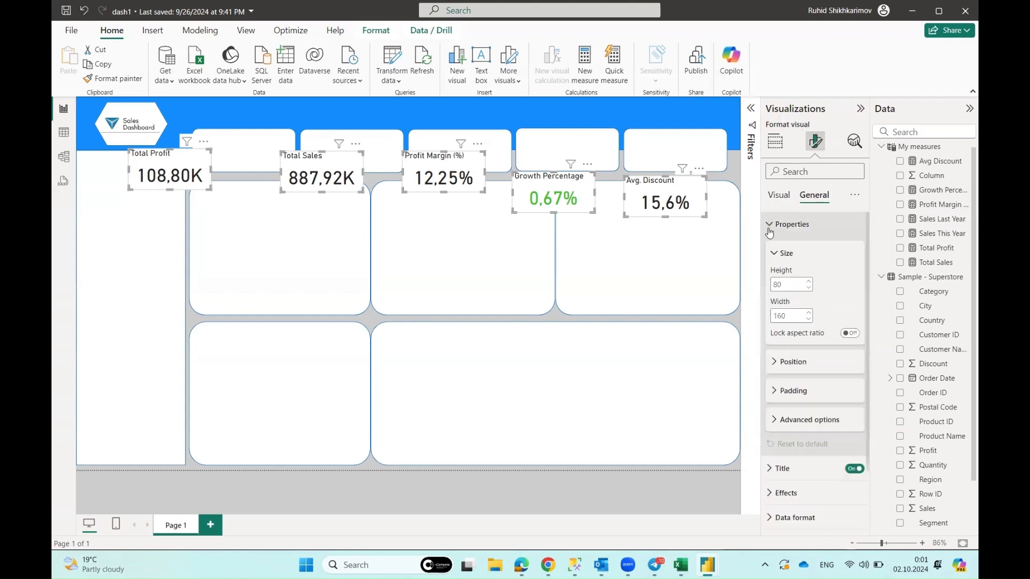
click(775, 254)
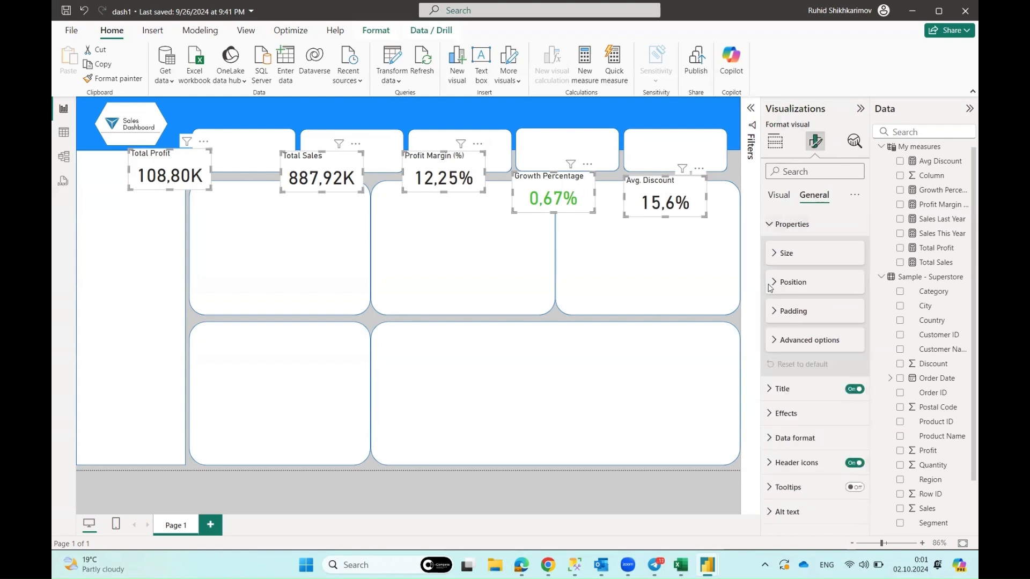
click(773, 283)
click(768, 224)
click(772, 298)
click(772, 298)
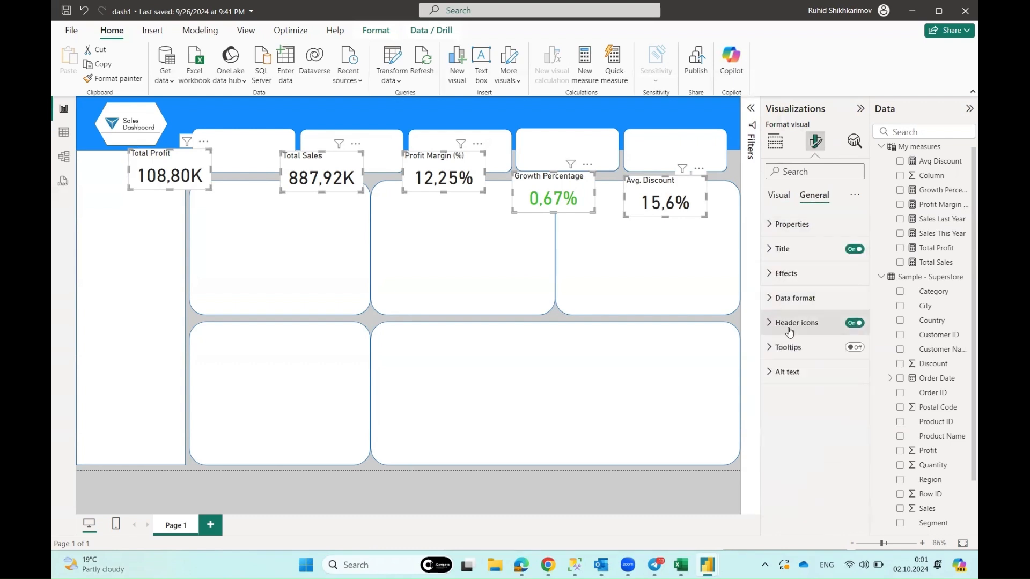
click(779, 195)
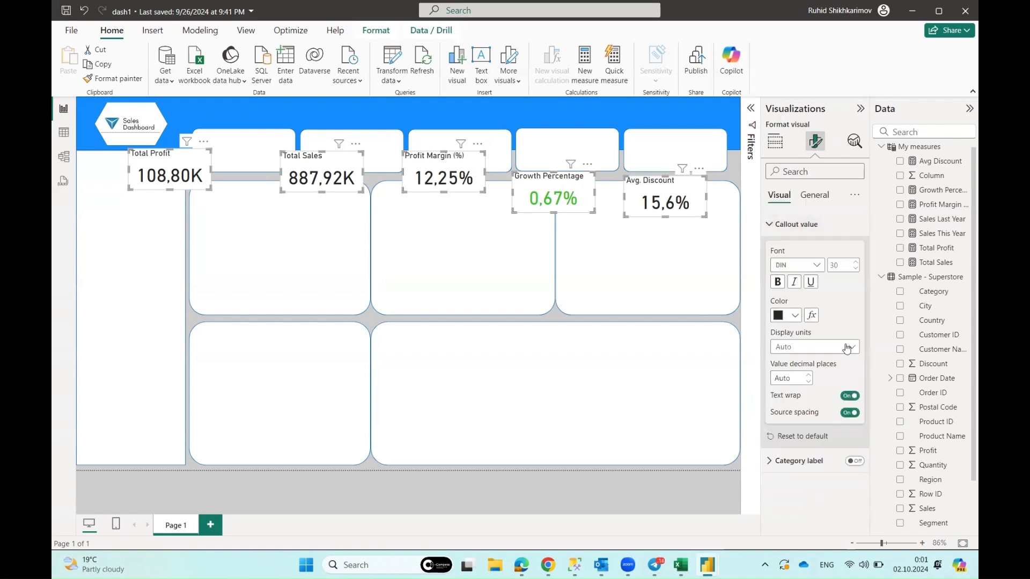
Set the horizontal and vertical position of the five selected cards to 100
click(808, 196)
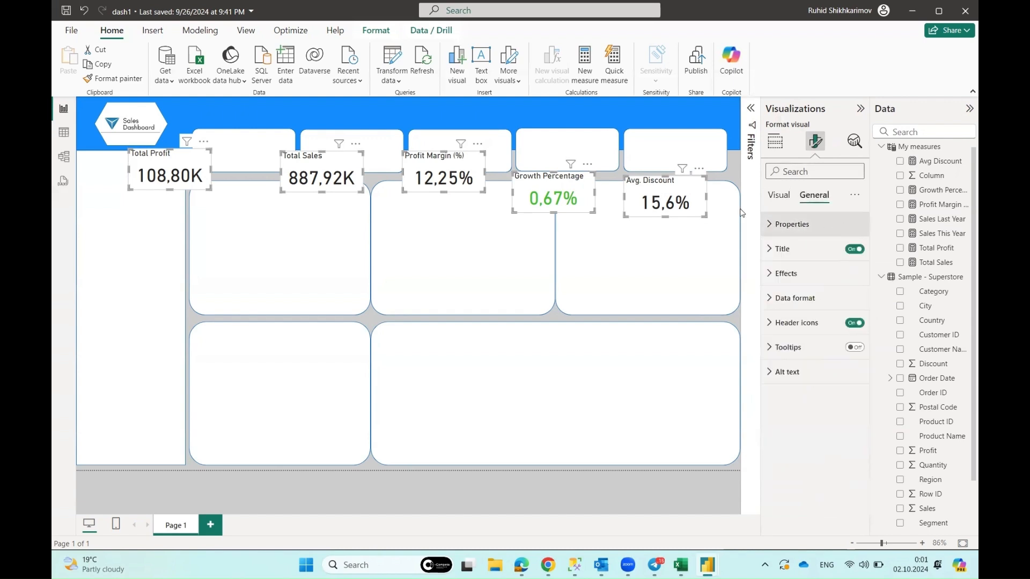
click(791, 224)
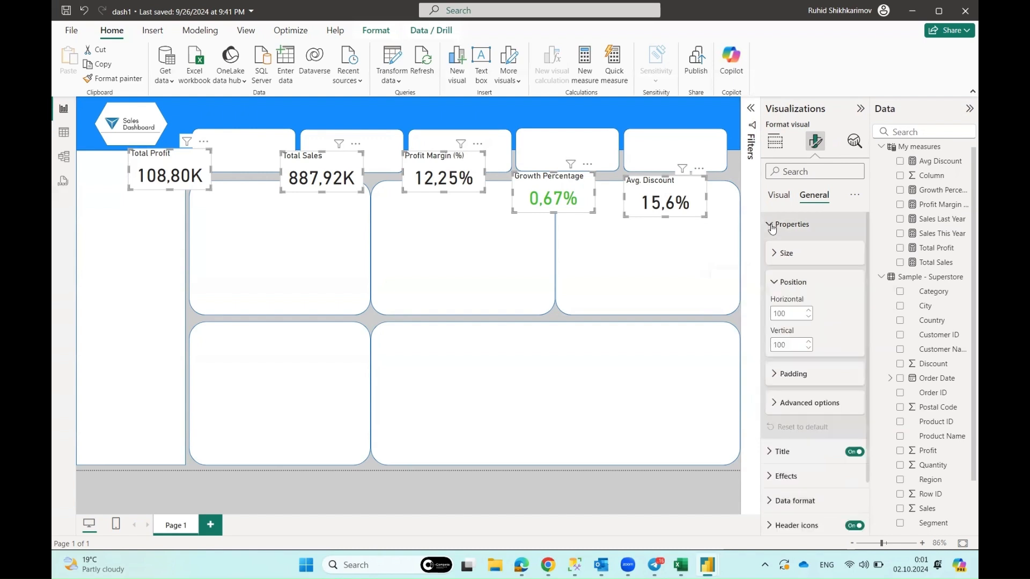
click(808, 316)
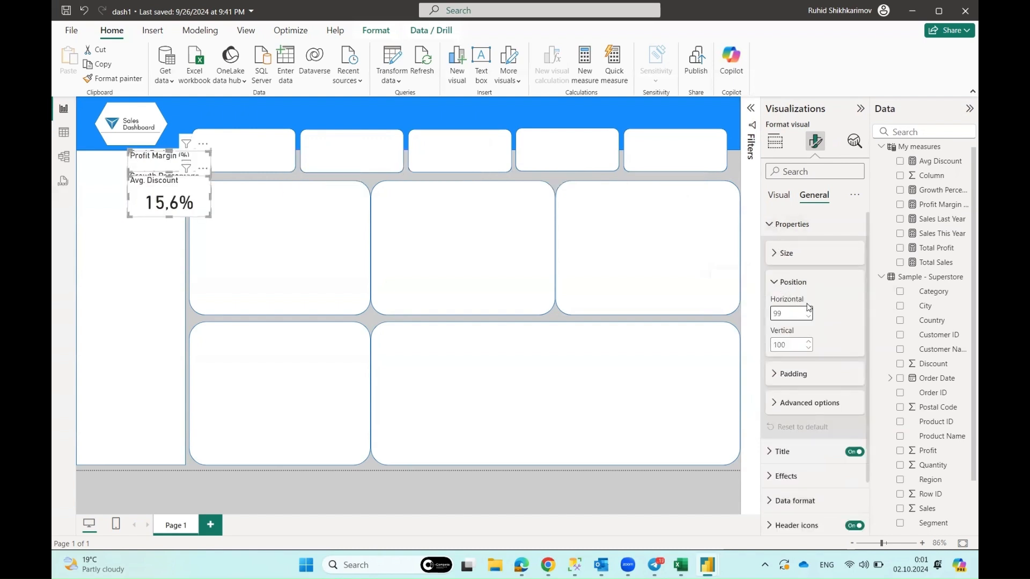
click(809, 348)
click(809, 342)
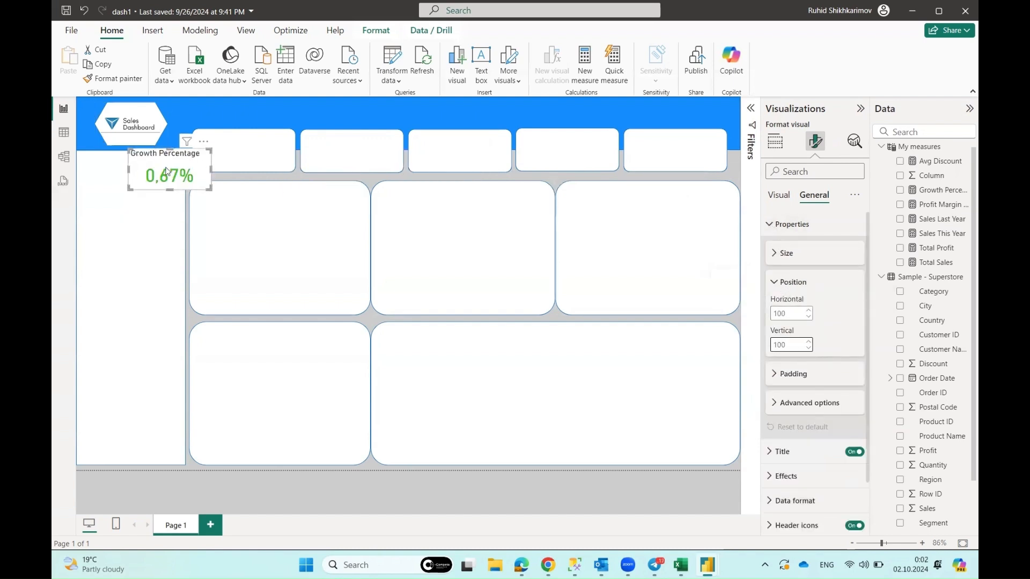
Move the stacked cards toward the first header box and set the Growth Percentage card's bottom padding to 4 px
drag(179, 174, 250, 141)
click(793, 282)
click(792, 311)
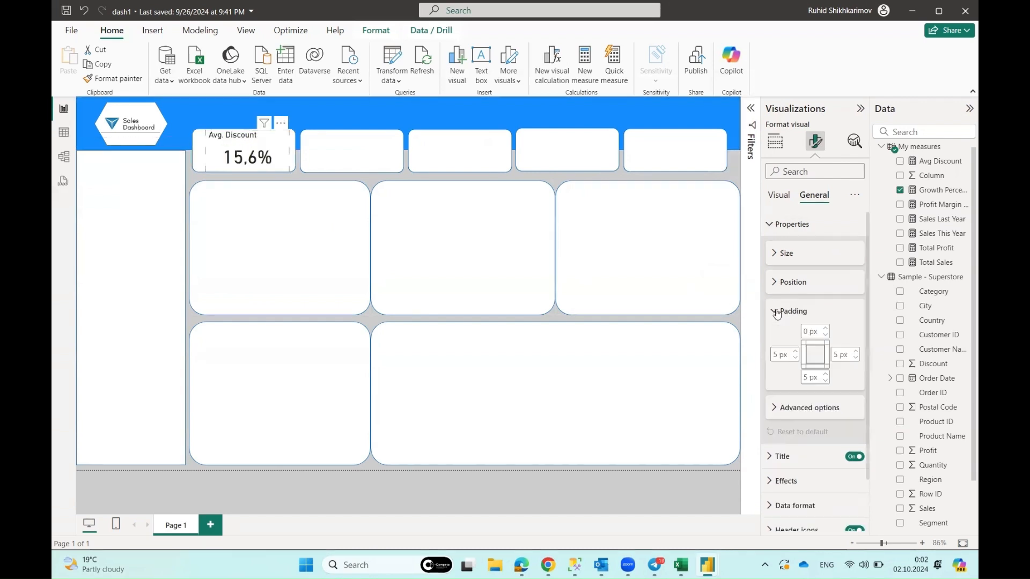
click(827, 381)
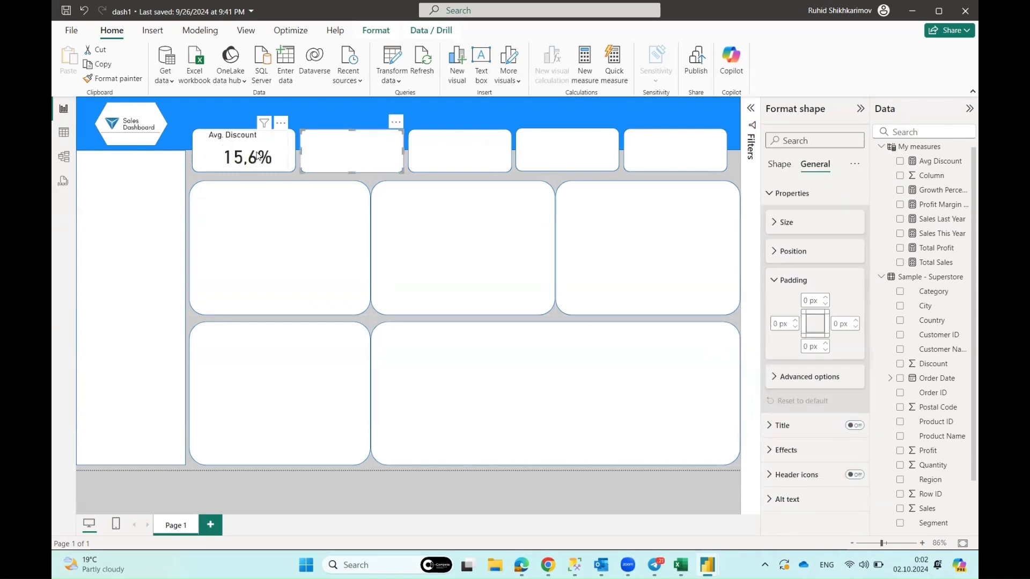
Distribute the cards over the five header boxes in the order Total Profit, Total Sales, Profit Margin (%), Avg. Discount, Growth Percentage
drag(207, 156, 531, 156)
drag(267, 146, 462, 156)
drag(236, 155, 344, 155)
drag(600, 200, 664, 155)
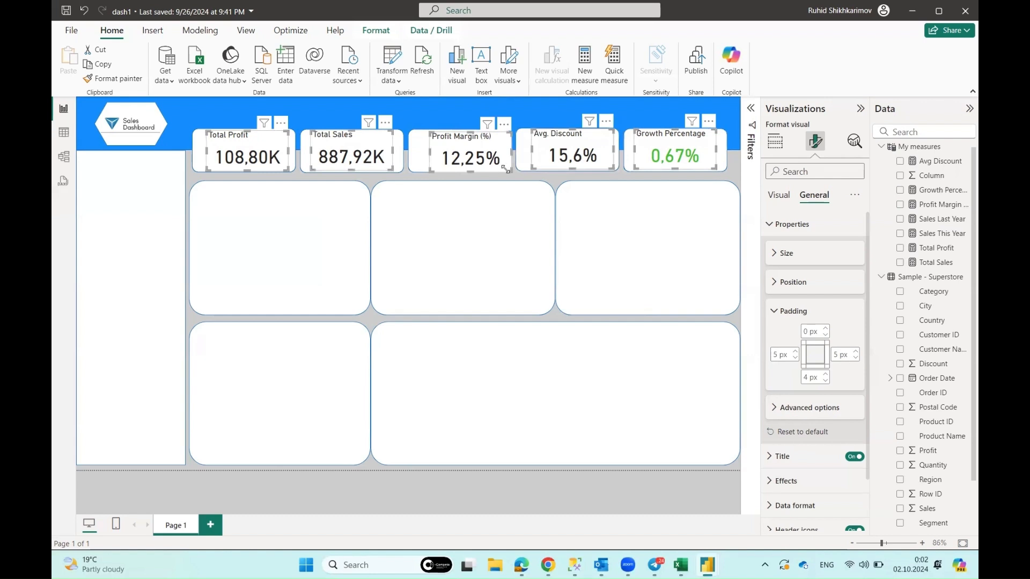
click(461, 153)
drag(663, 157, 662, 161)
Select all five KPI cards together and reduce their height to 75
click(244, 156)
ctrl+click(357, 157)
ctrl+click(470, 156)
ctrl+click(573, 156)
ctrl+click(675, 157)
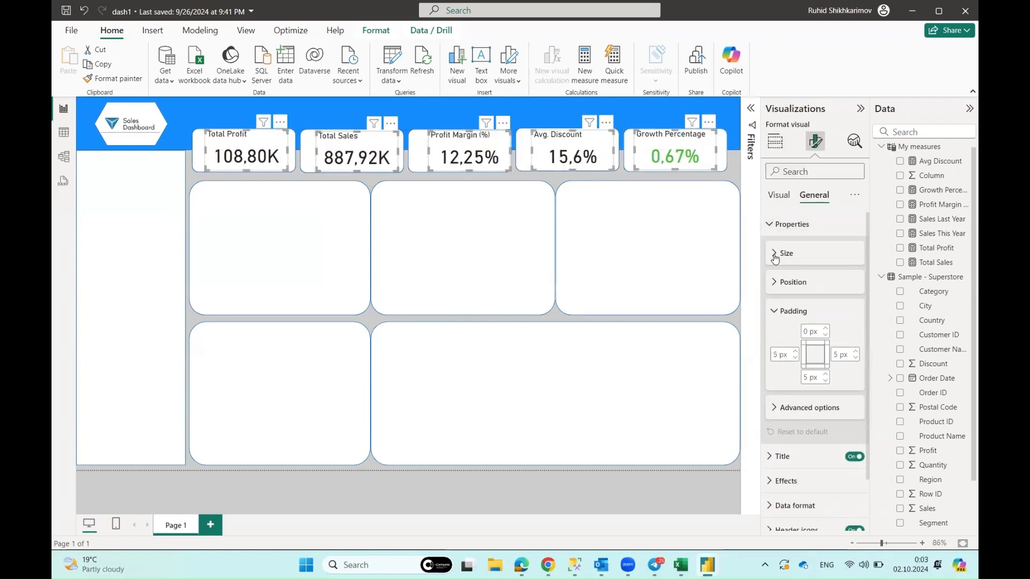
click(787, 253)
click(809, 289)
click(809, 289)
click(809, 288)
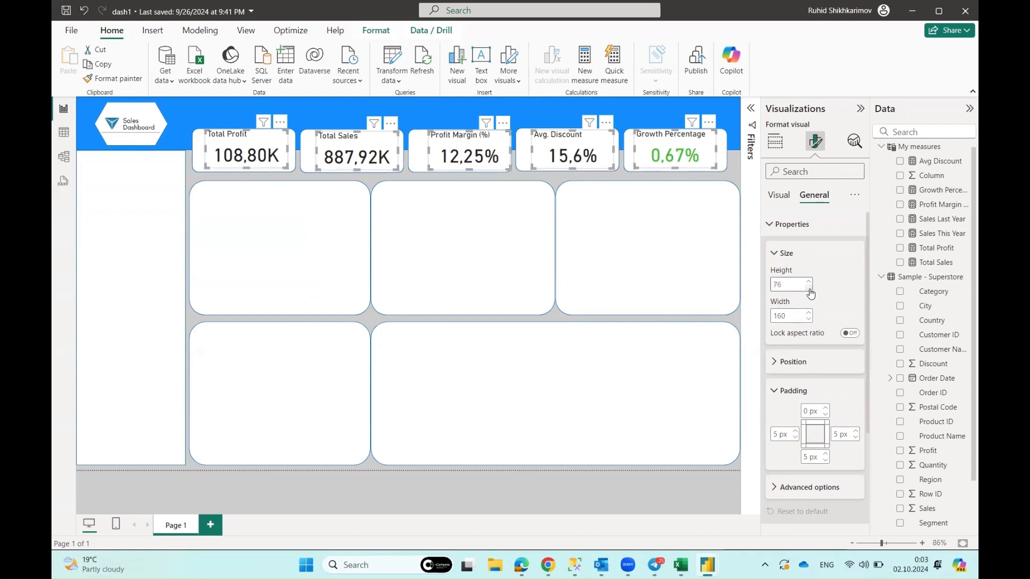
click(809, 288)
Center the title of the Growth Percentage card horizontally
ctrl+click(688, 159)
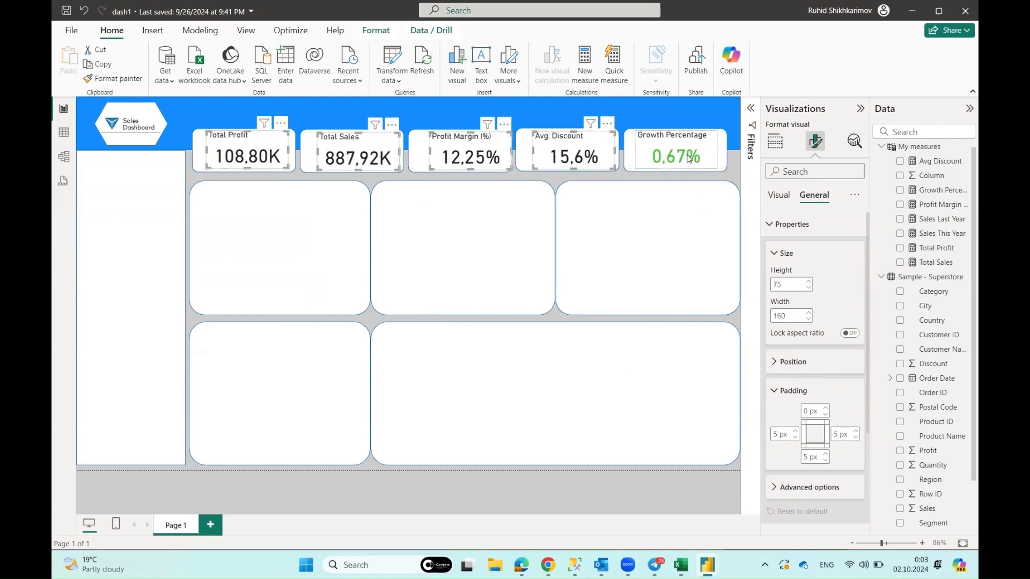
click(688, 158)
click(783, 253)
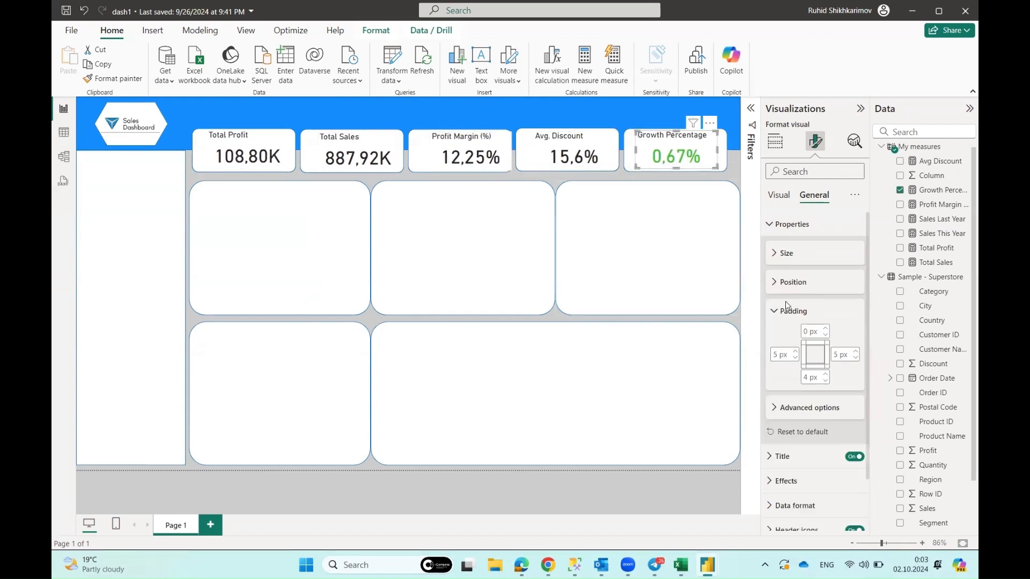
click(775, 312)
click(773, 385)
scroll(805, 408, down, 5)
click(795, 385)
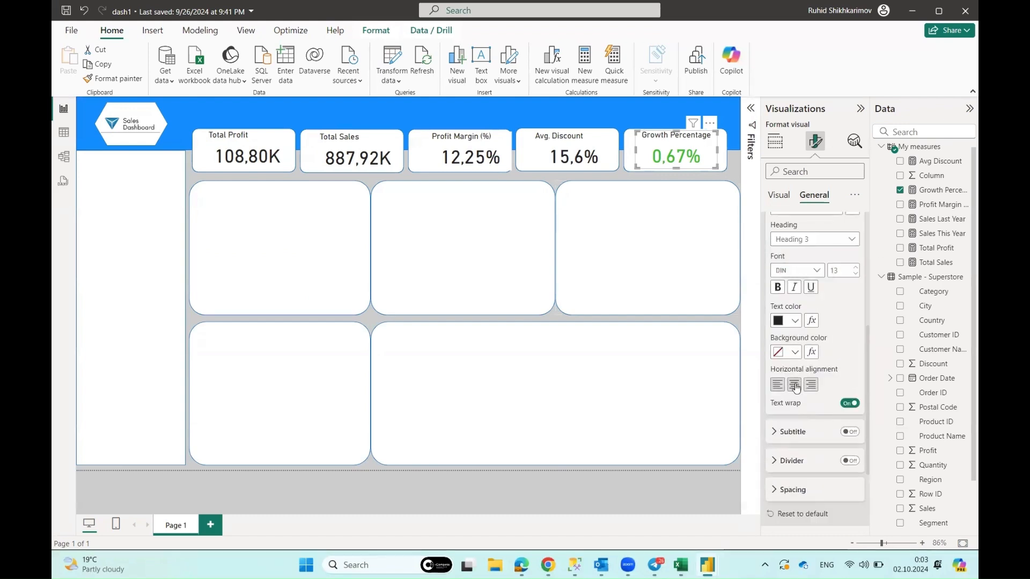
Center the titles of all five KPI cards horizontally
click(591, 156)
ctrl+click(460, 153)
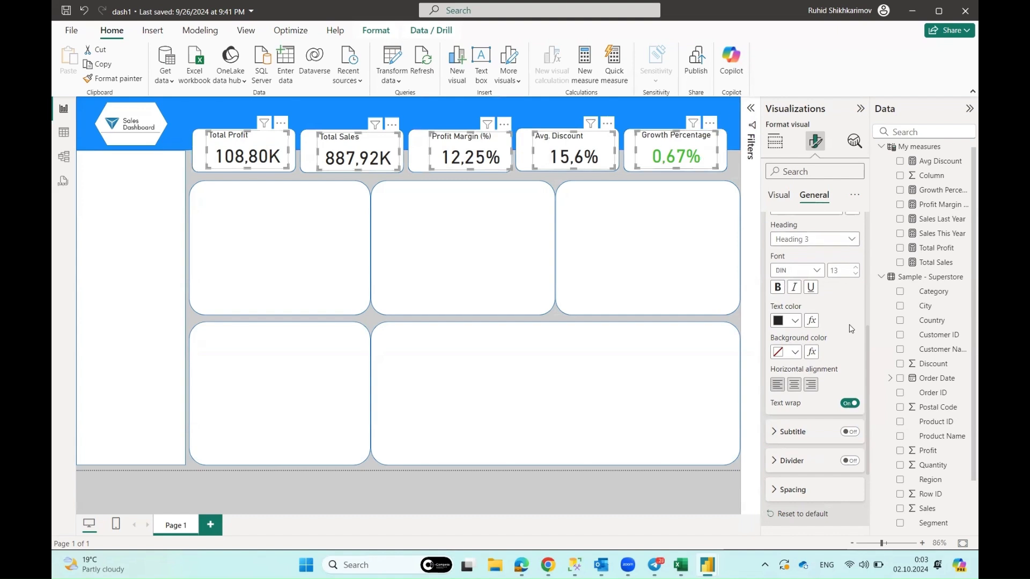
scroll(788, 354, down, 2)
click(795, 326)
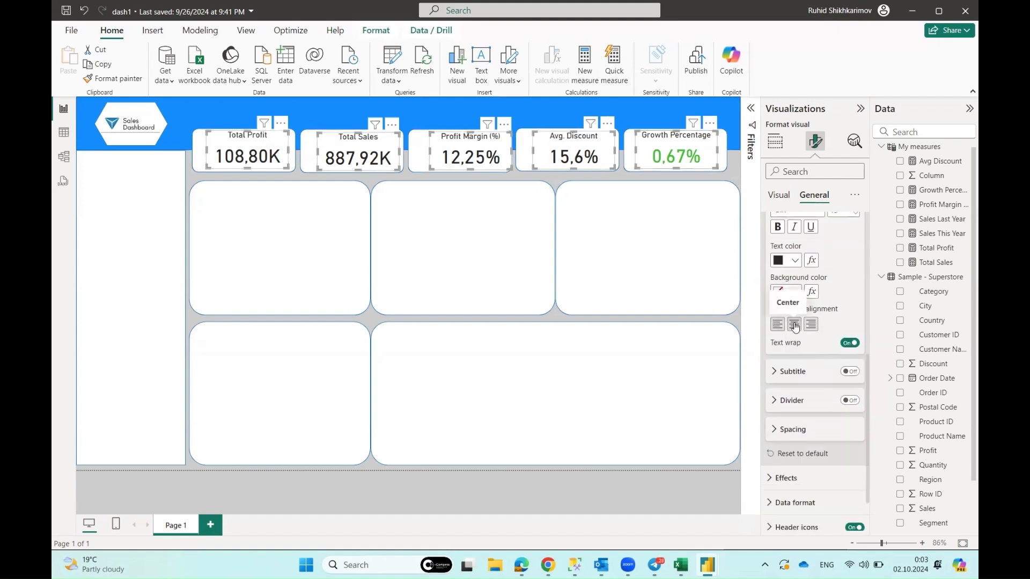
click(564, 239)
Nudge the Total Profit, Total Sales, Profit Margin (%) and Avg. Discount cards so they sit centered in their header boxes
click(252, 148)
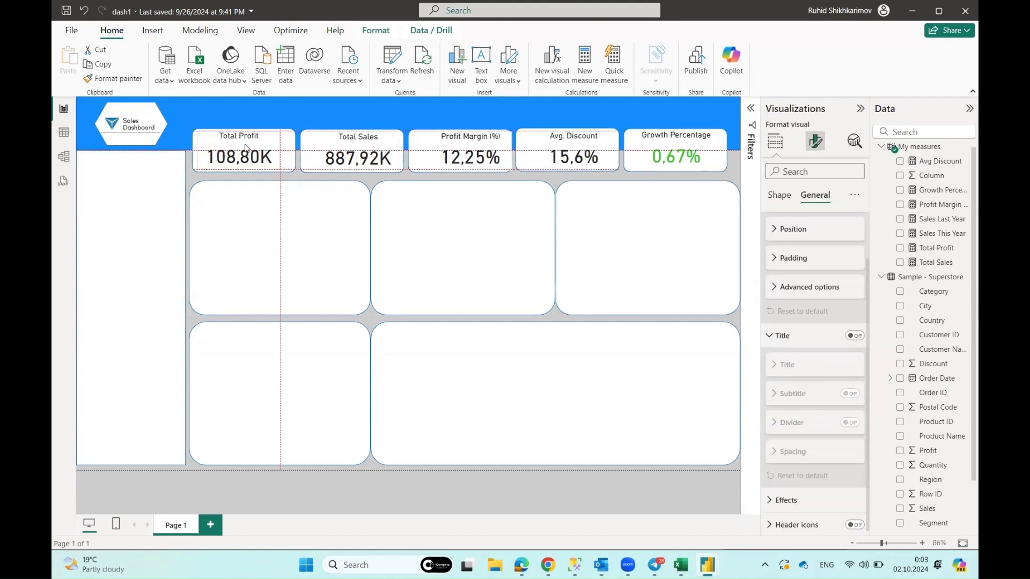
click(337, 155)
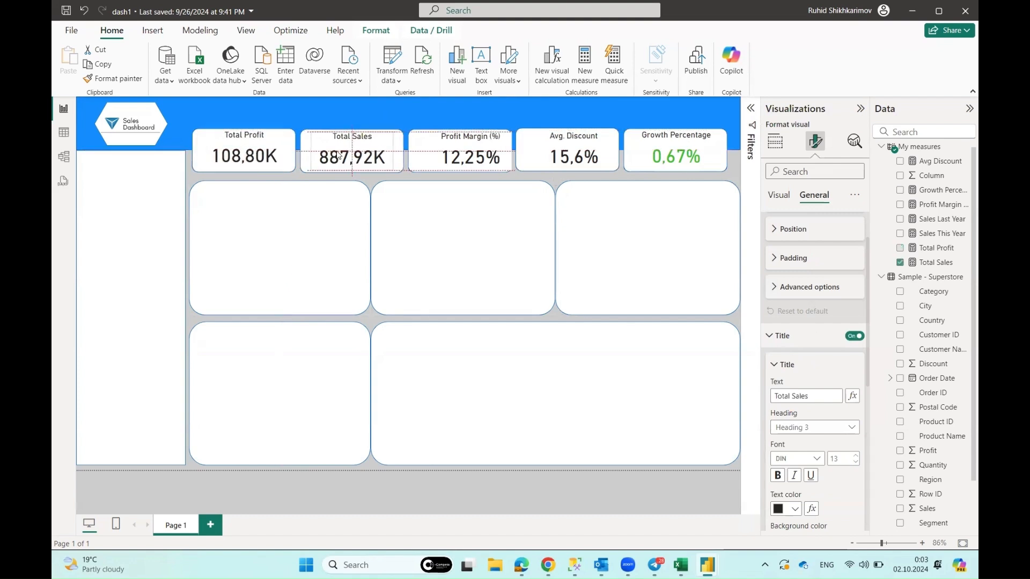
click(456, 158)
drag(456, 157, 453, 157)
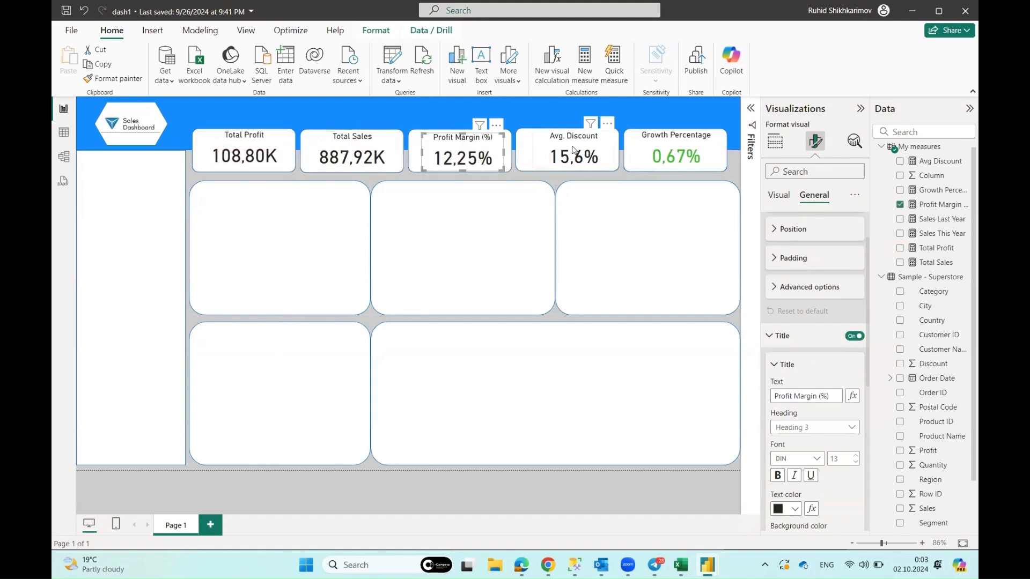
drag(569, 151, 569, 150)
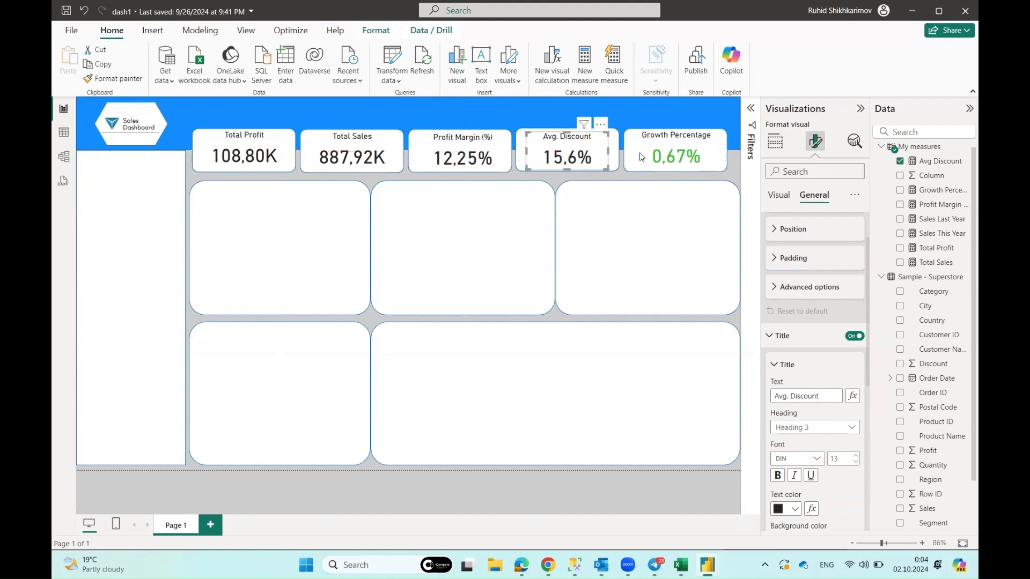
click(669, 153)
click(611, 256)
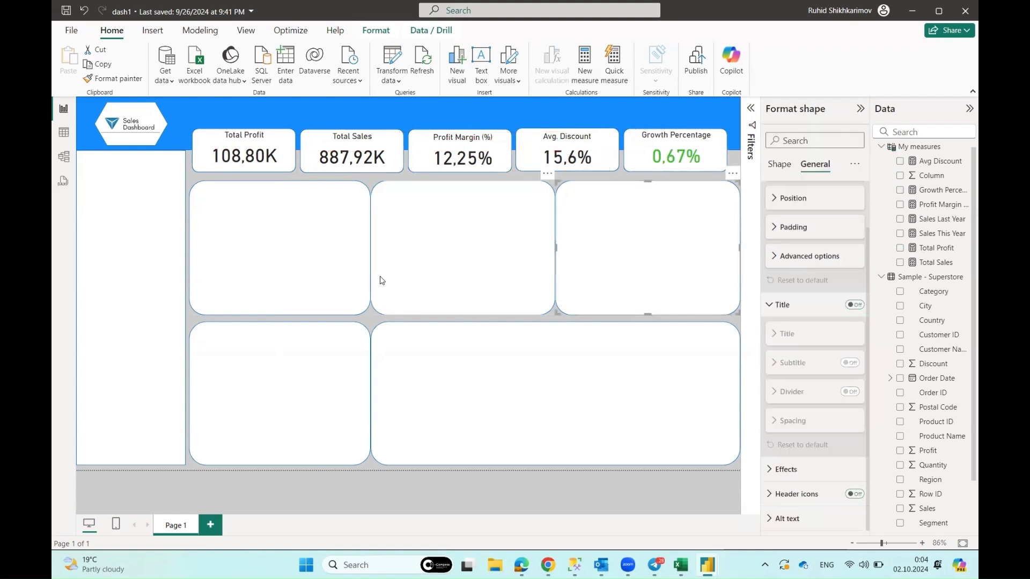
Shift the Profit Margin (%), Total Sales, Avg. Discount and Growth Percentage cards slightly left within their header boxes
click(529, 485)
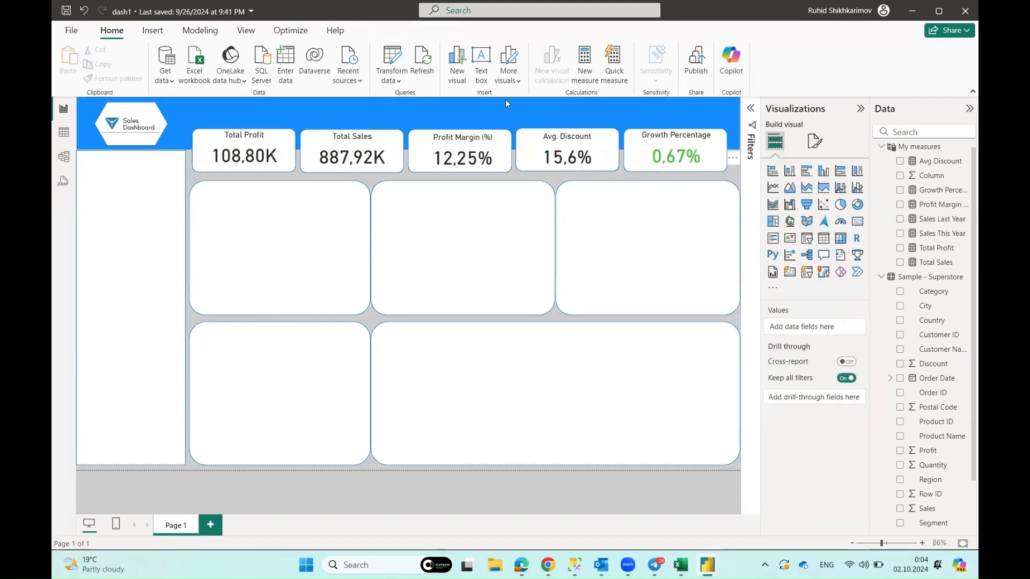
click(159, 29)
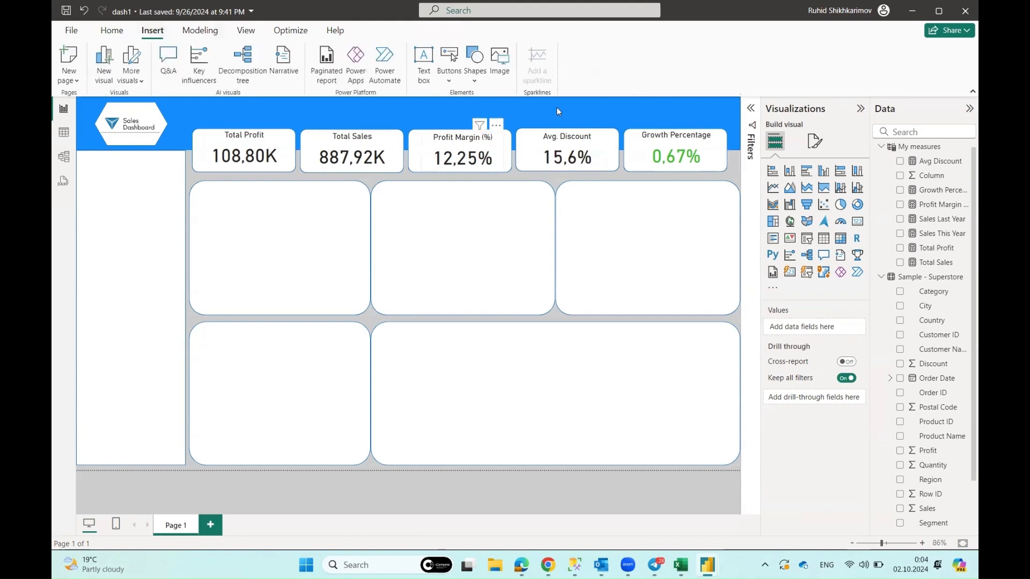
click(455, 158)
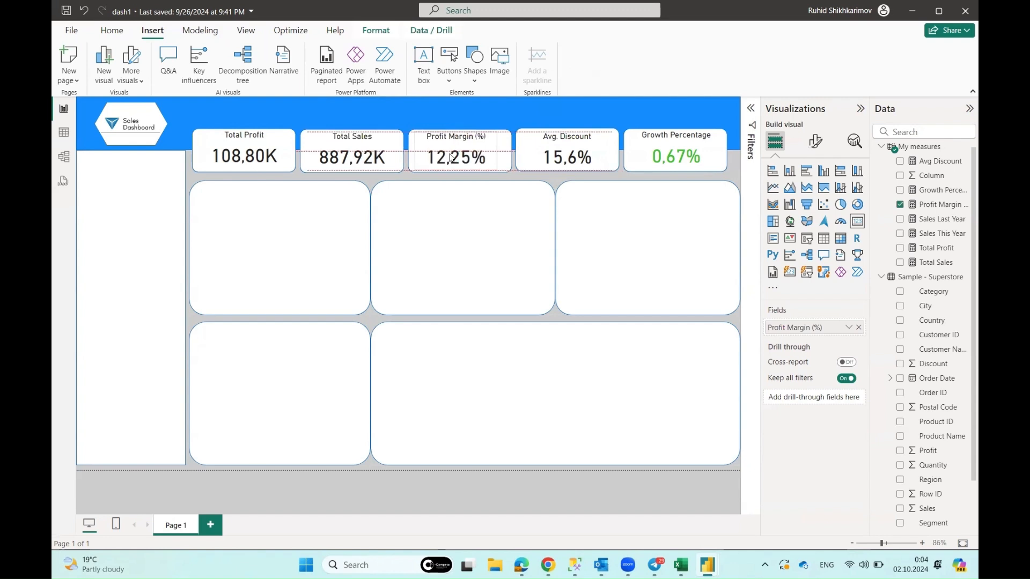
click(366, 154)
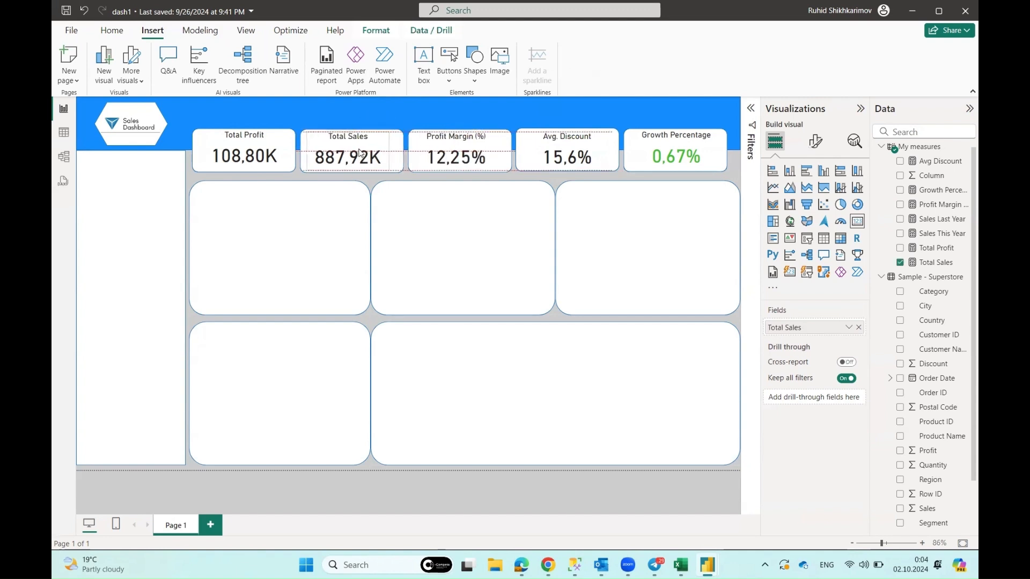
click(552, 155)
click(676, 153)
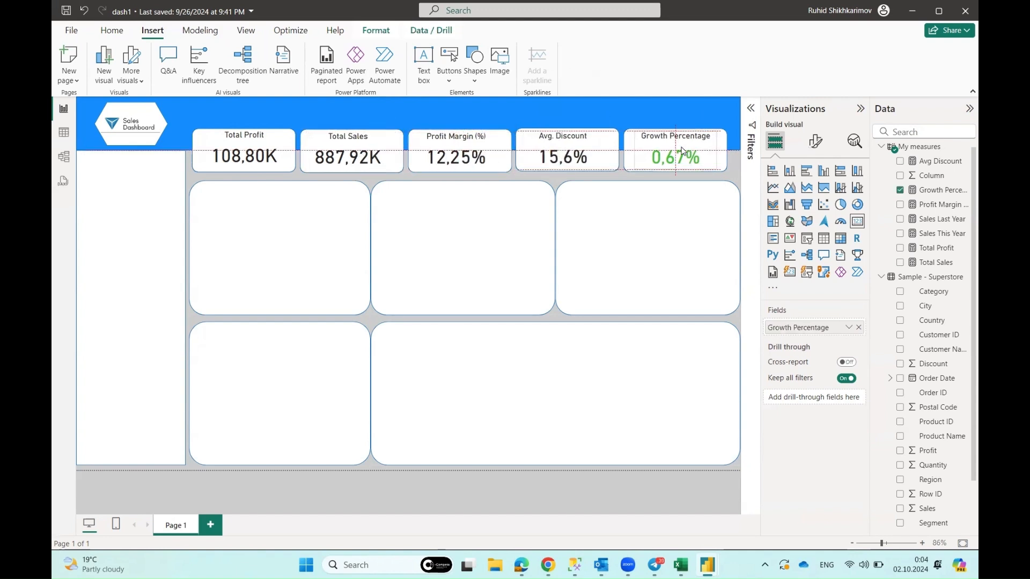
click(616, 214)
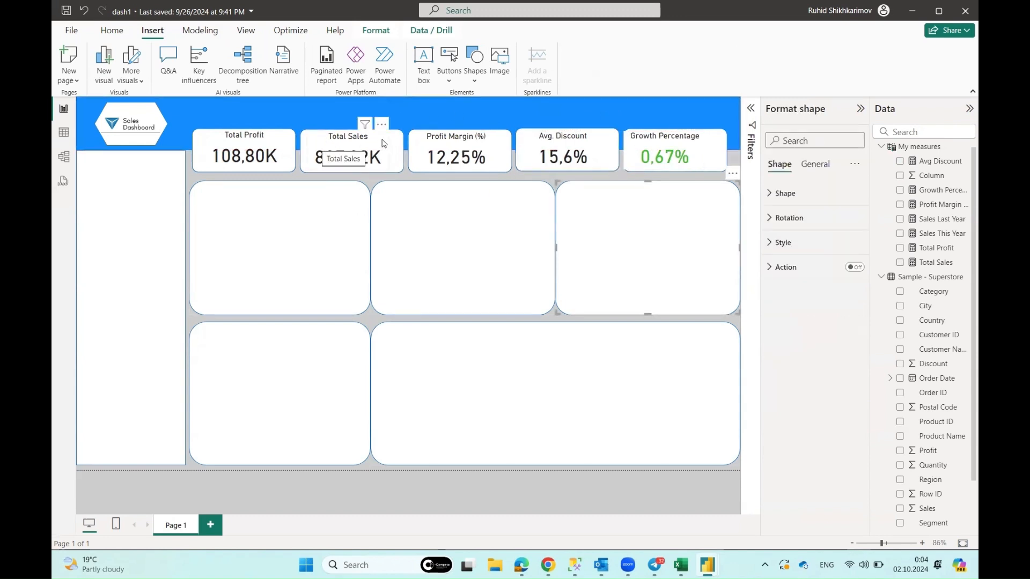
Select all five KPI cards and left-align their titles
click(287, 153)
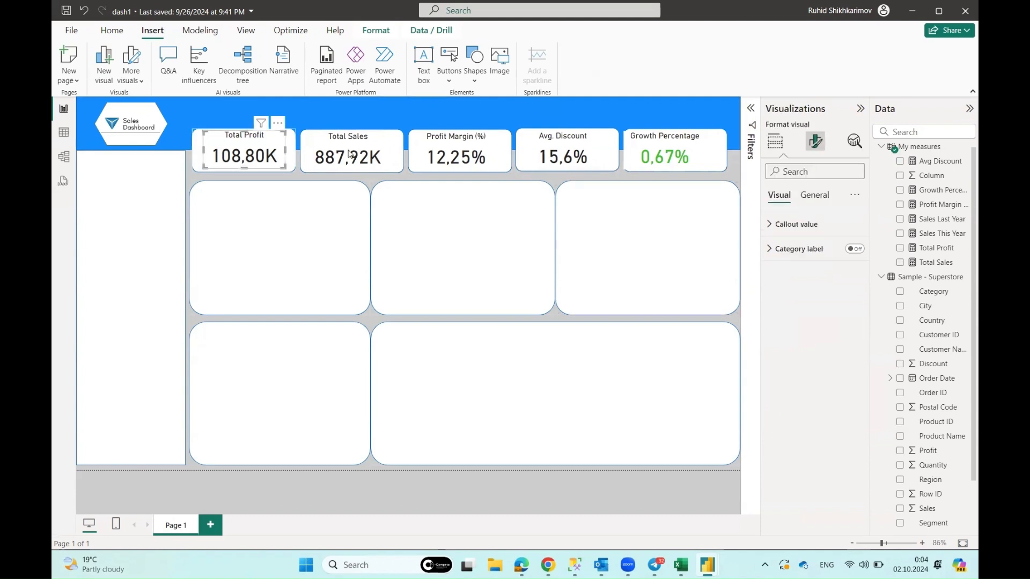
ctrl+click(376, 154)
ctrl+click(483, 154)
ctrl+click(569, 152)
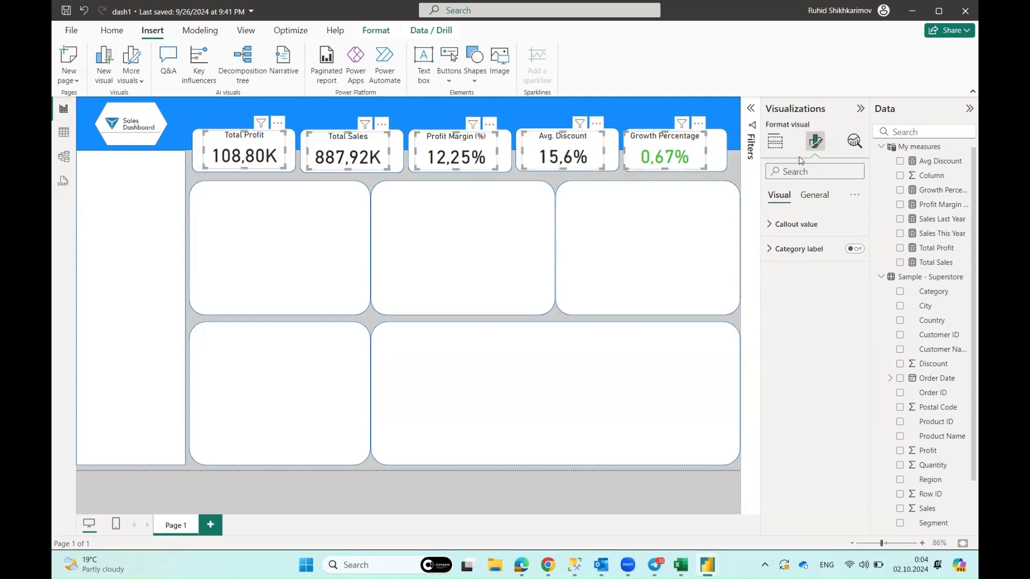
click(814, 195)
click(772, 224)
click(773, 224)
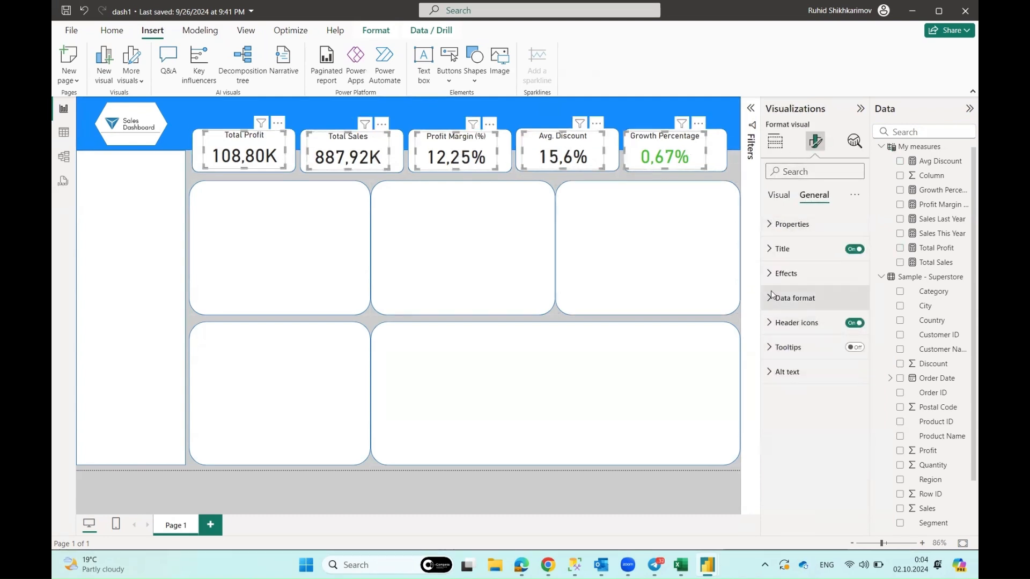
click(779, 194)
click(814, 195)
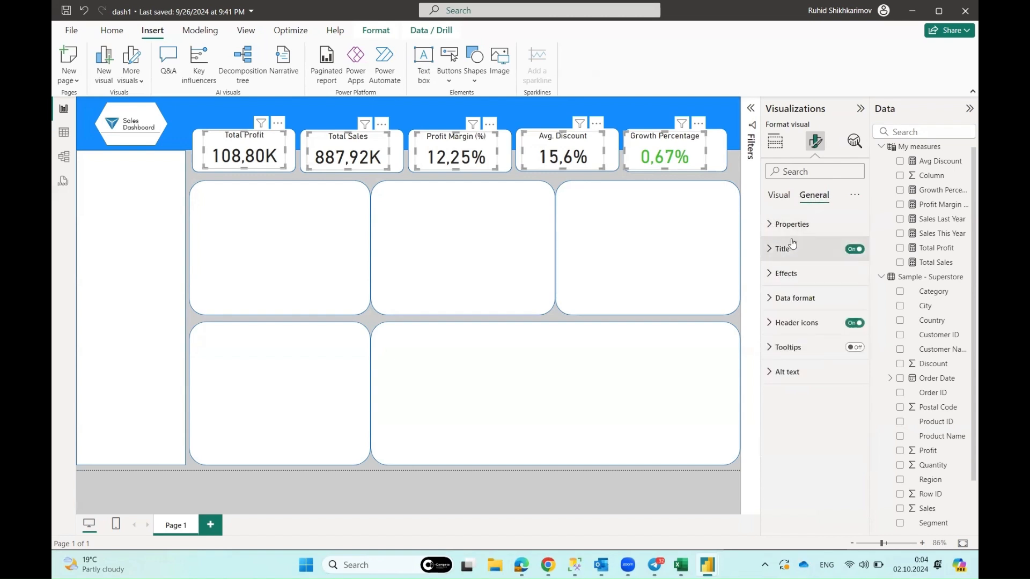
click(792, 244)
click(779, 498)
Deselect the cards and open the picture file picker for inserting an image on the report page
click(533, 299)
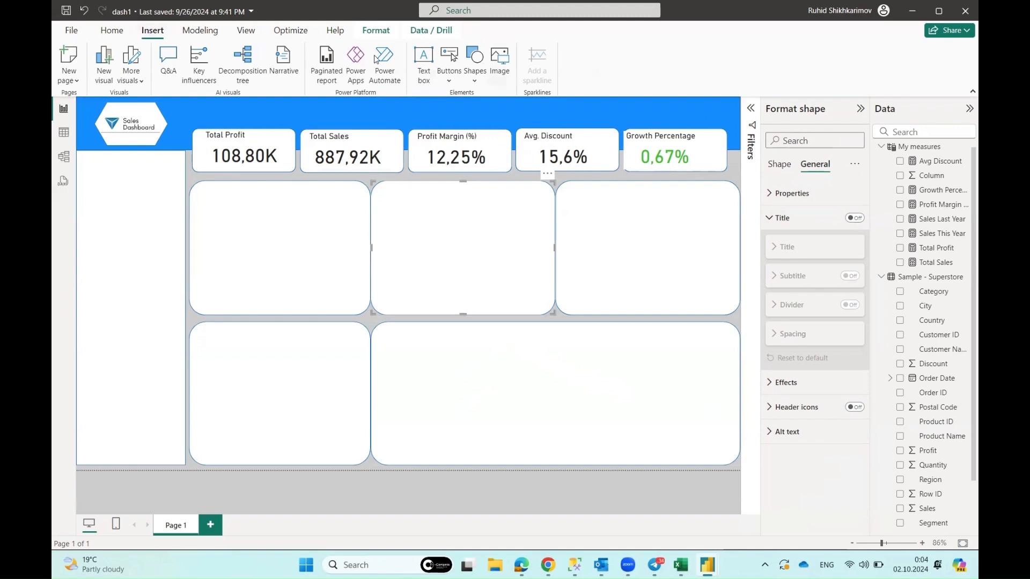
click(436, 112)
click(499, 59)
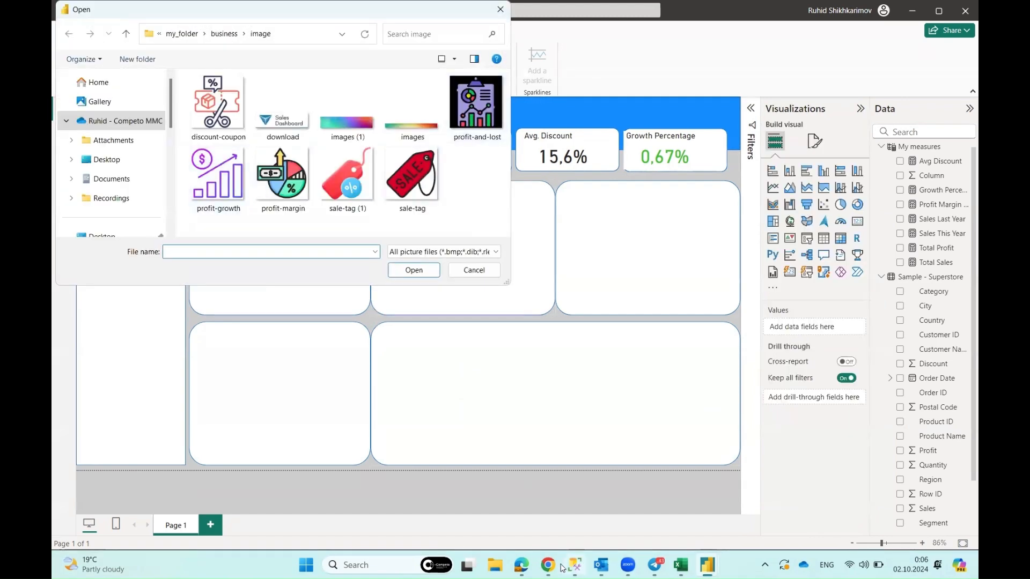
Switch to Flaticon in Chrome, search its icons for "profit" and browse the results
click(548, 566)
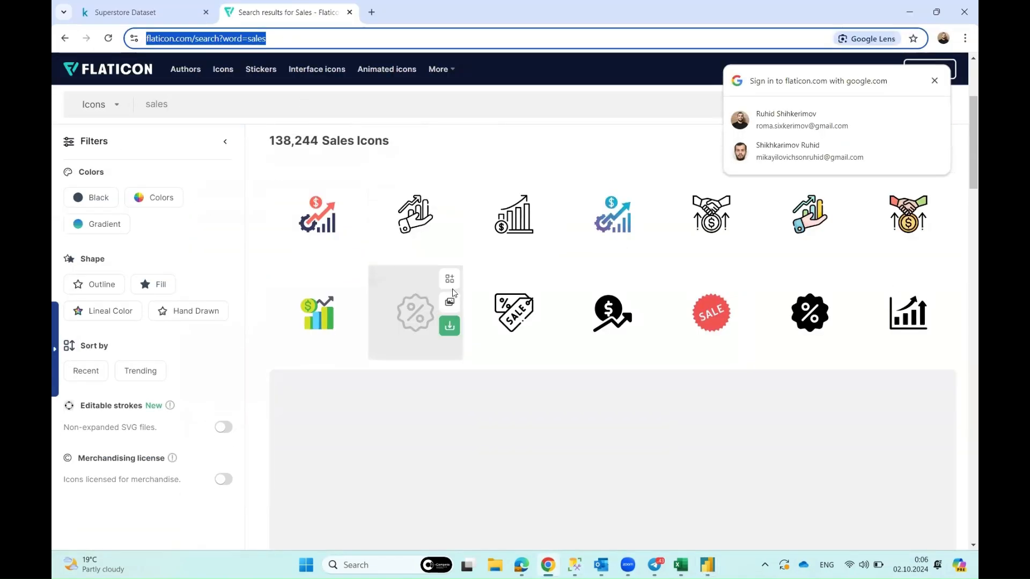
scroll(338, 180, up, 1)
click(239, 110)
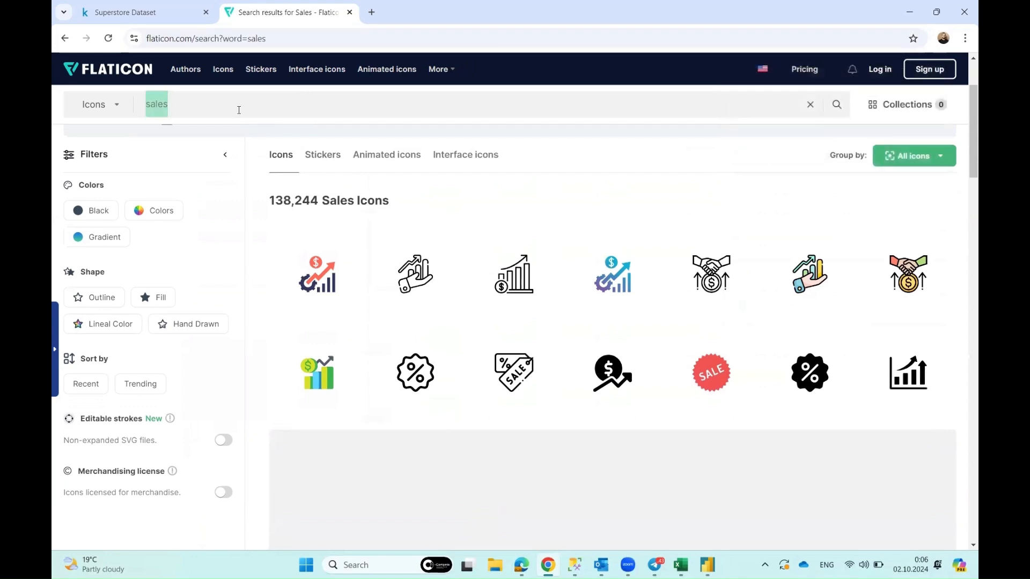
text(profiy)
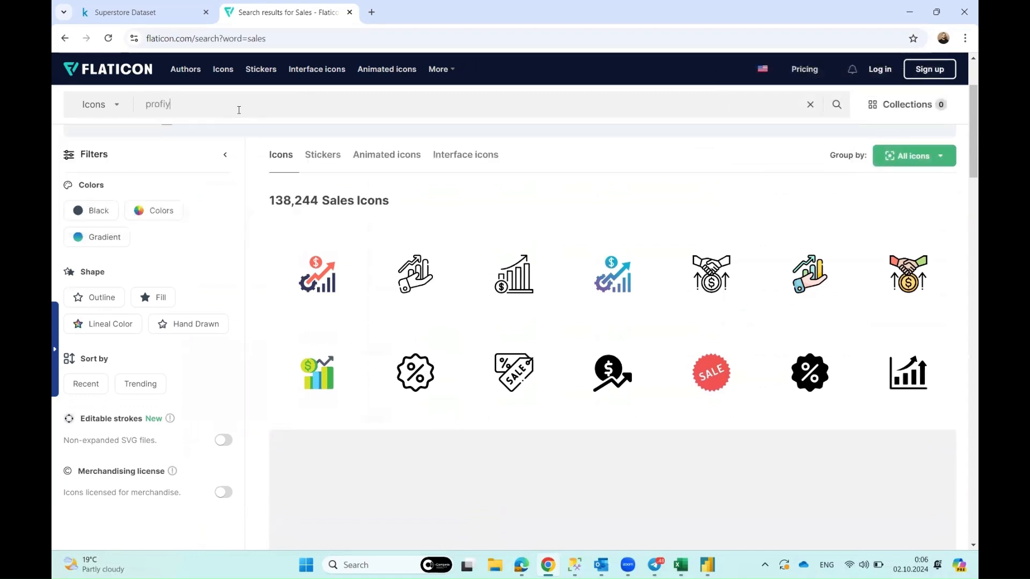
scroll(453, 360, down, 3)
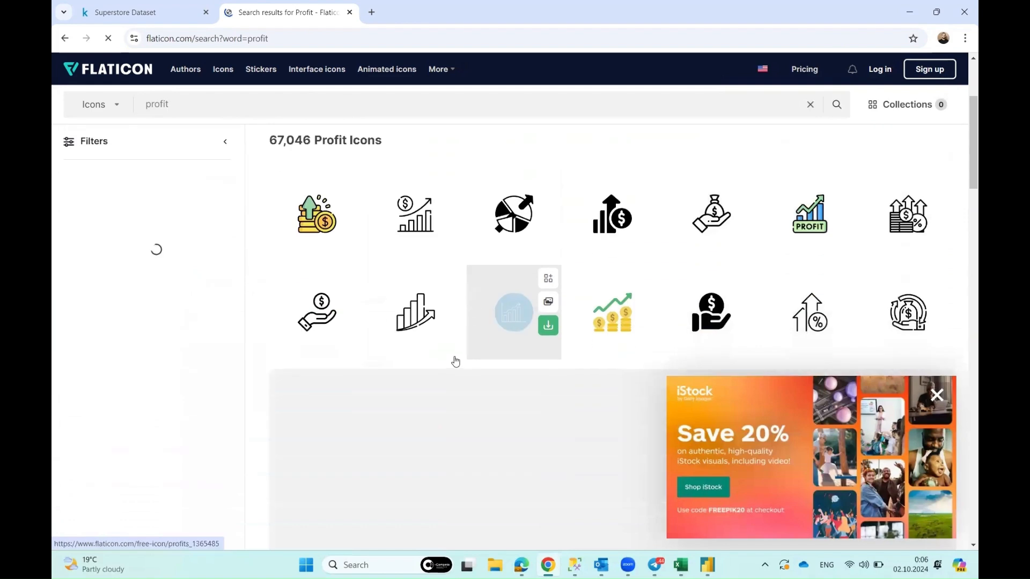
Switch back to the dash1 report in Power BI, insert the profit-and-lost image and place it just below the Total Profit card
click(700, 565)
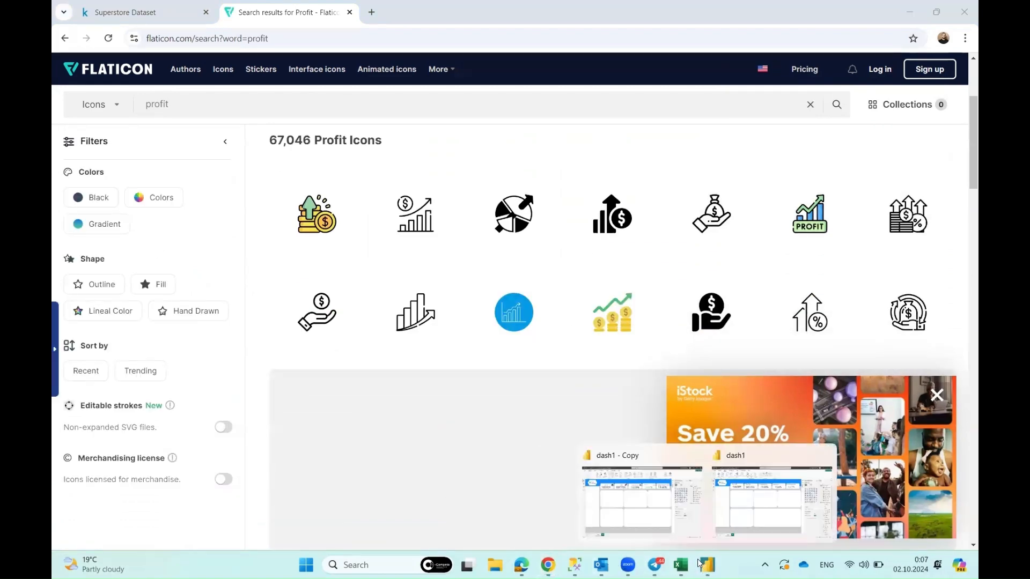
click(764, 510)
click(486, 268)
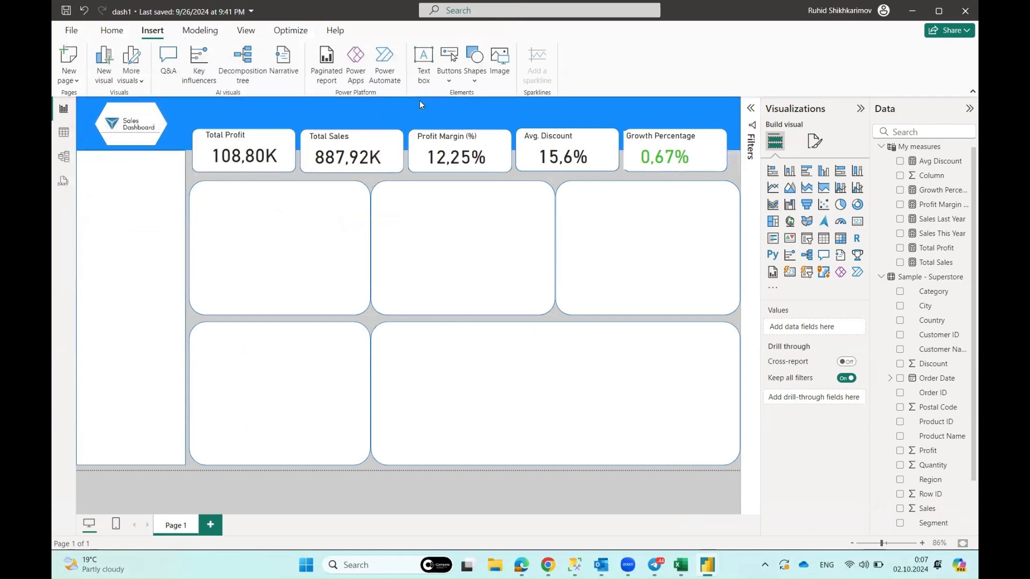
click(499, 59)
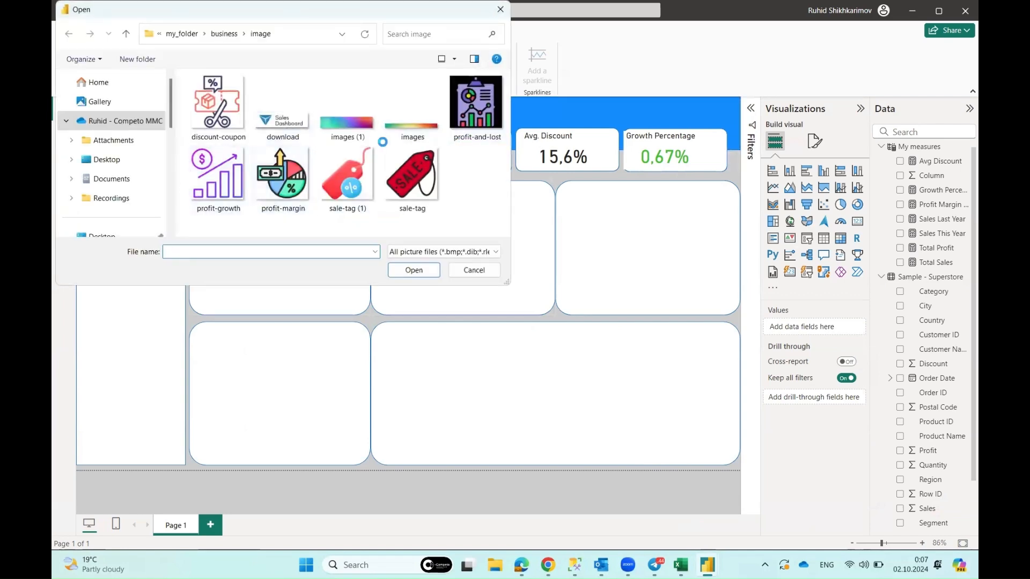
double_click(475, 102)
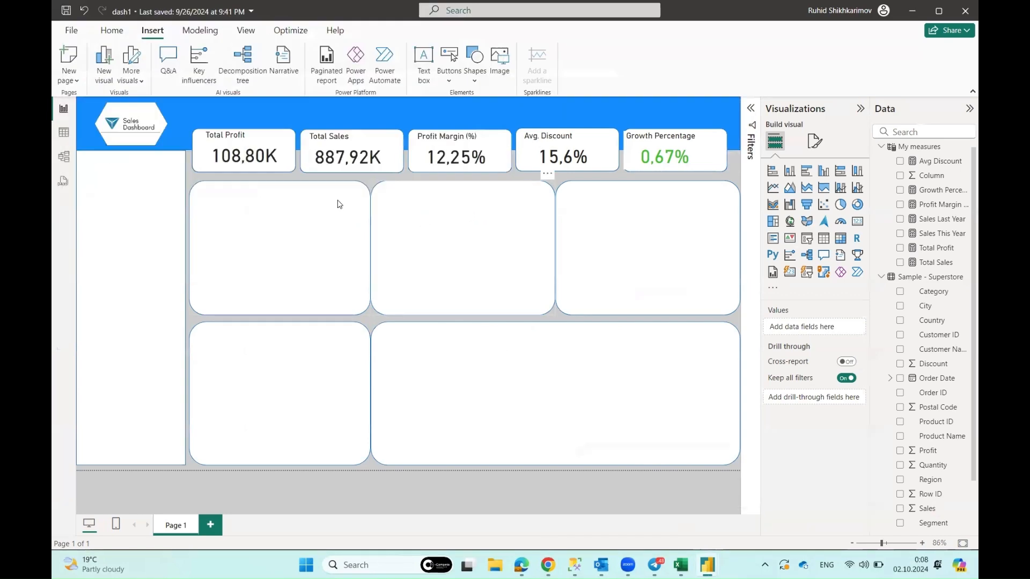
drag(185, 296, 272, 200)
Insert the sale-tag image below the Total Sales card and the profit-margin image below the Profit Margin (%) card
click(499, 59)
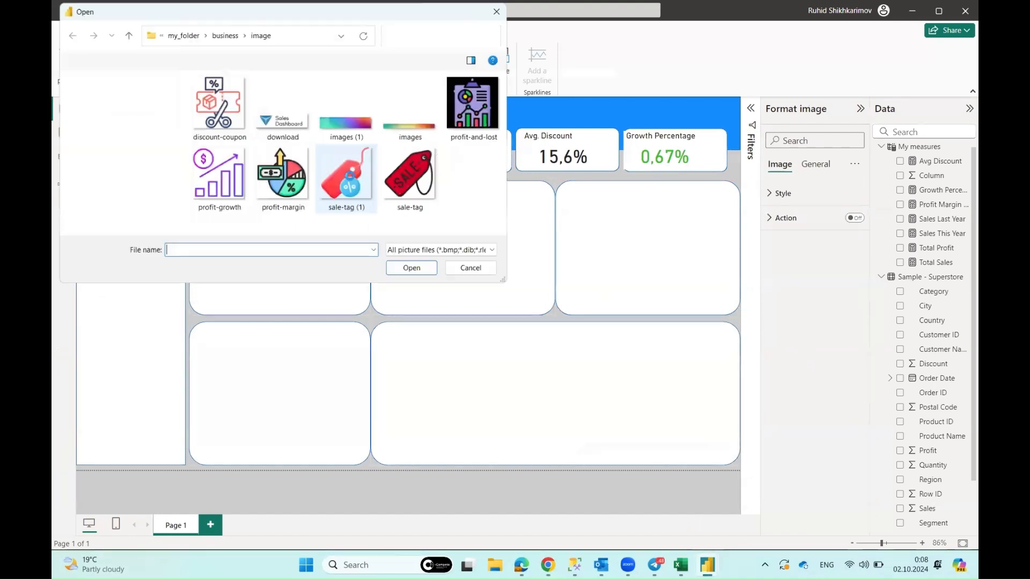
click(413, 180)
click(413, 271)
drag(287, 129, 368, 212)
click(499, 59)
click(282, 180)
click(412, 270)
drag(161, 281, 467, 230)
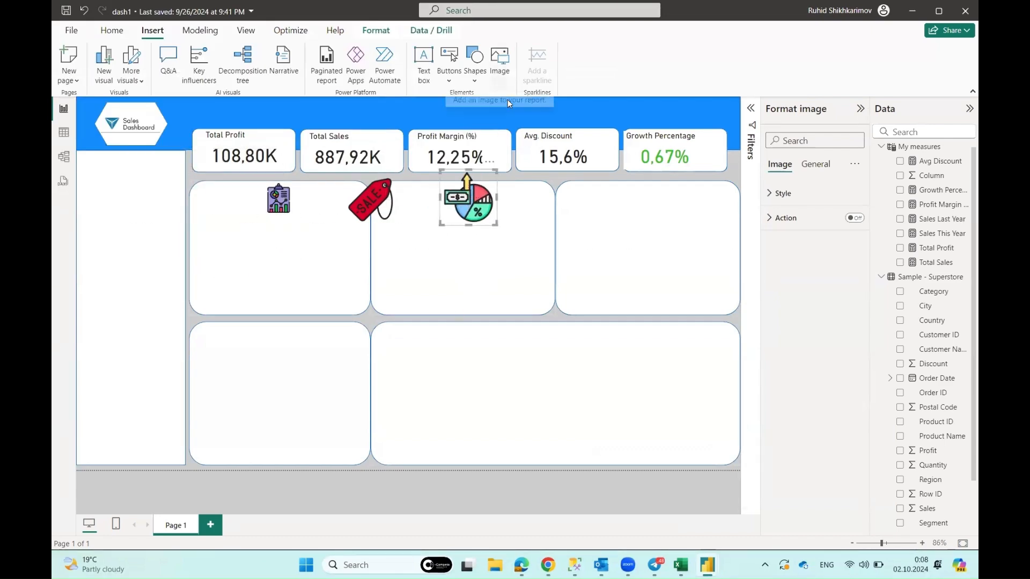
Insert the discount-coupon image below the Avg. Discount card and the profit-growth image below the Growth Percentage card
click(499, 59)
double_click(233, 99)
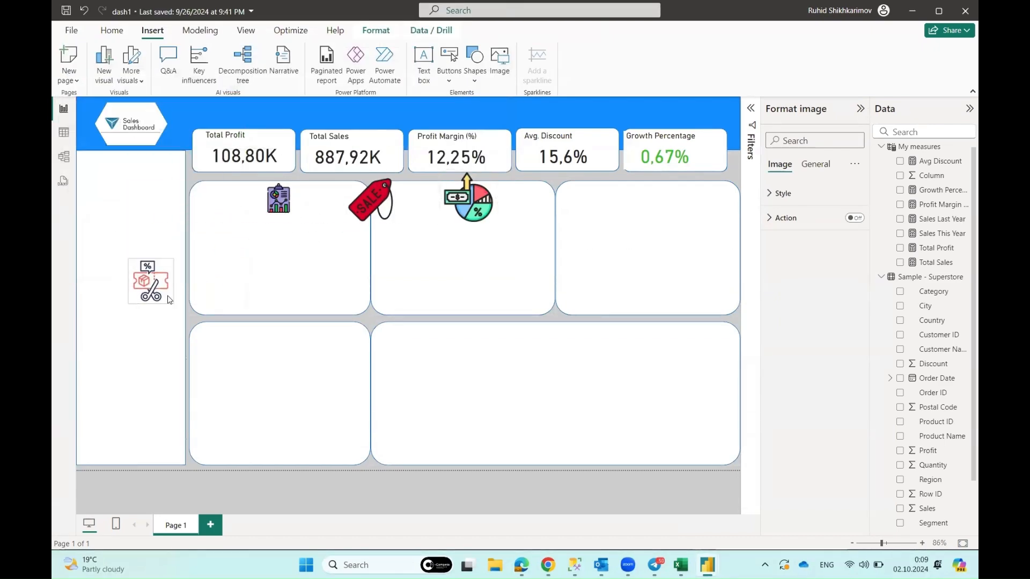
drag(142, 288, 575, 202)
click(499, 59)
click(218, 180)
click(413, 270)
drag(156, 279, 665, 199)
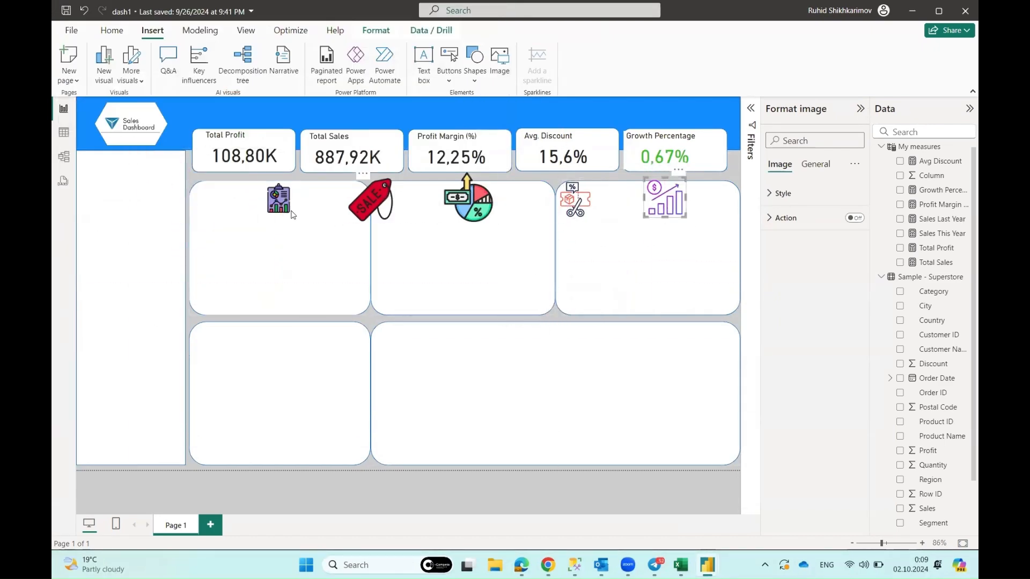
Set the height of all five selected icons to 40, keeping their aspect ratio locked
click(780, 193)
click(814, 166)
click(799, 253)
text(40)
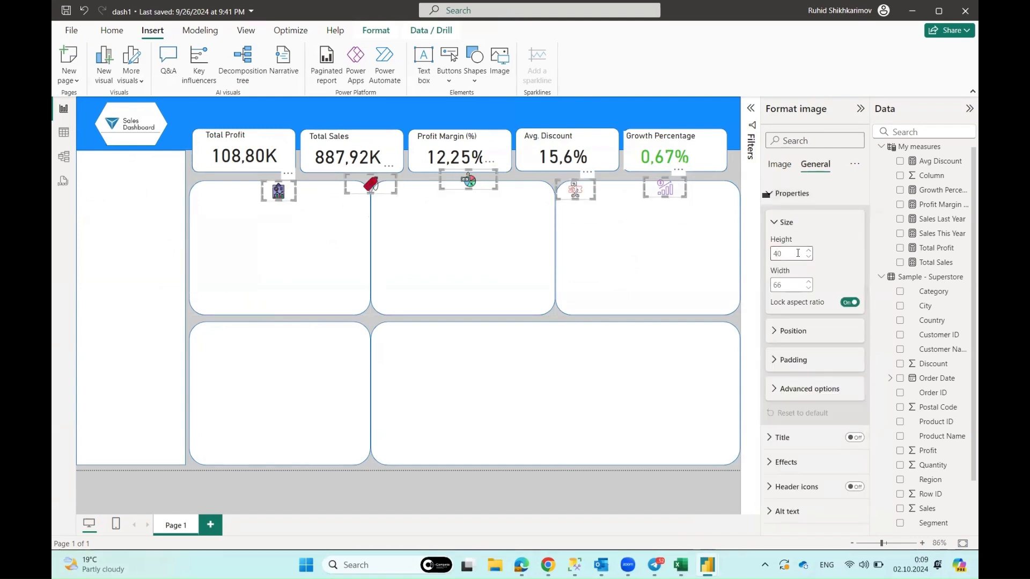
Move each of the five icons into the upper-right corner of its matching KPI card, and deselect them
drag(274, 191, 288, 141)
drag(380, 144, 389, 140)
drag(474, 139, 497, 138)
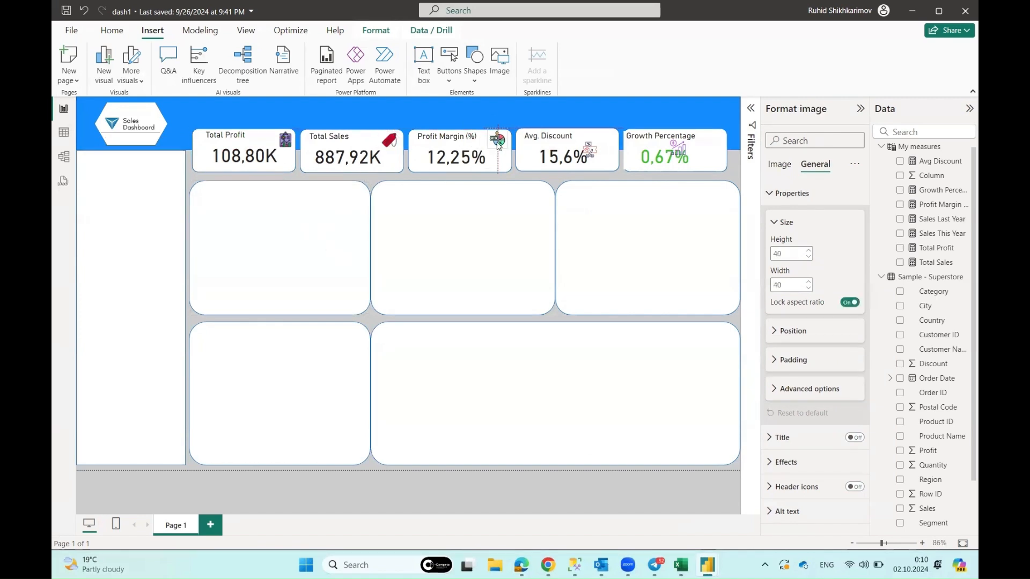
drag(589, 148, 604, 142)
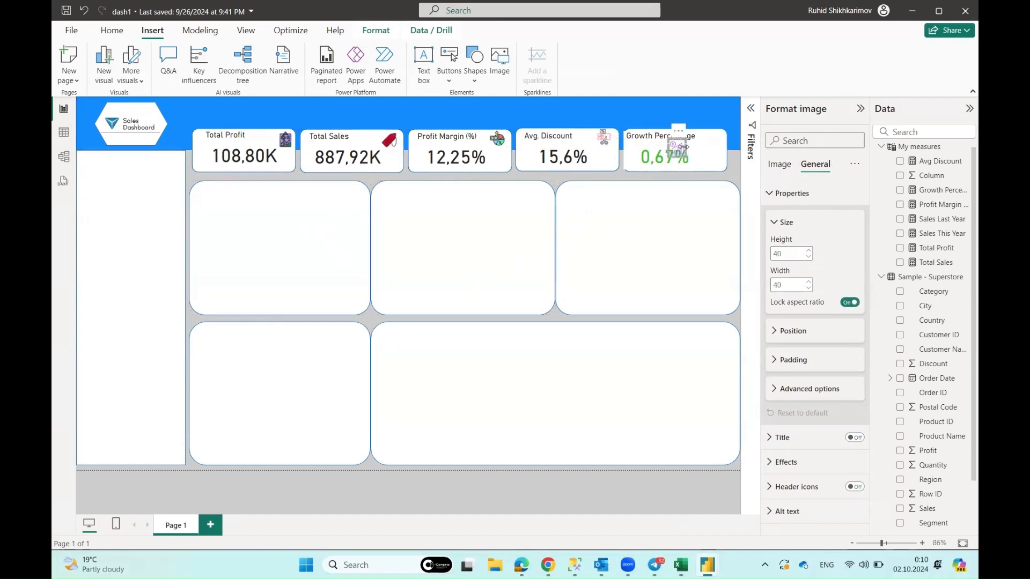
drag(679, 144, 712, 138)
click(552, 307)
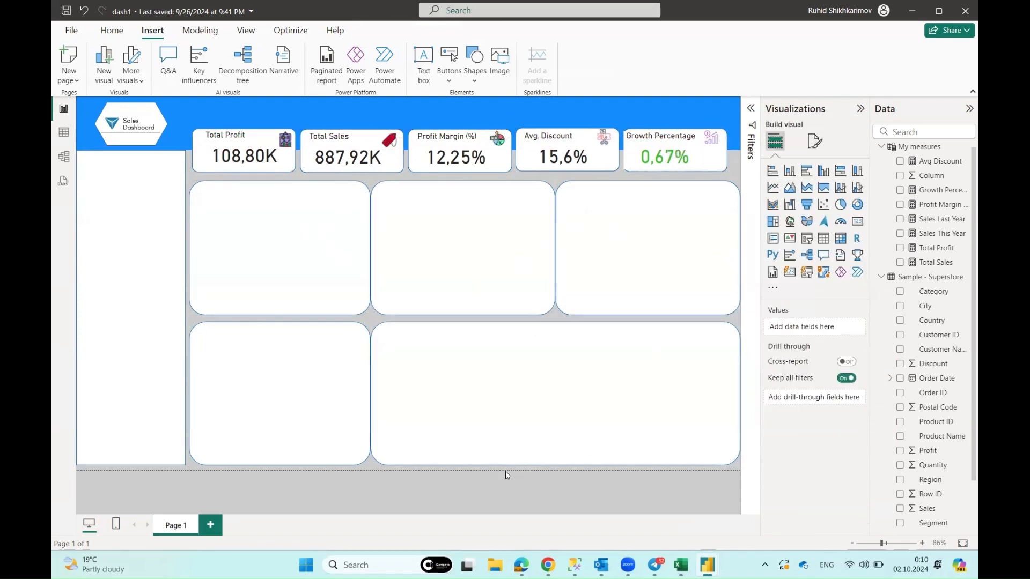
Hide the placeholder Column field in the My measures table, and collapse both tables in the field list
click(881, 147)
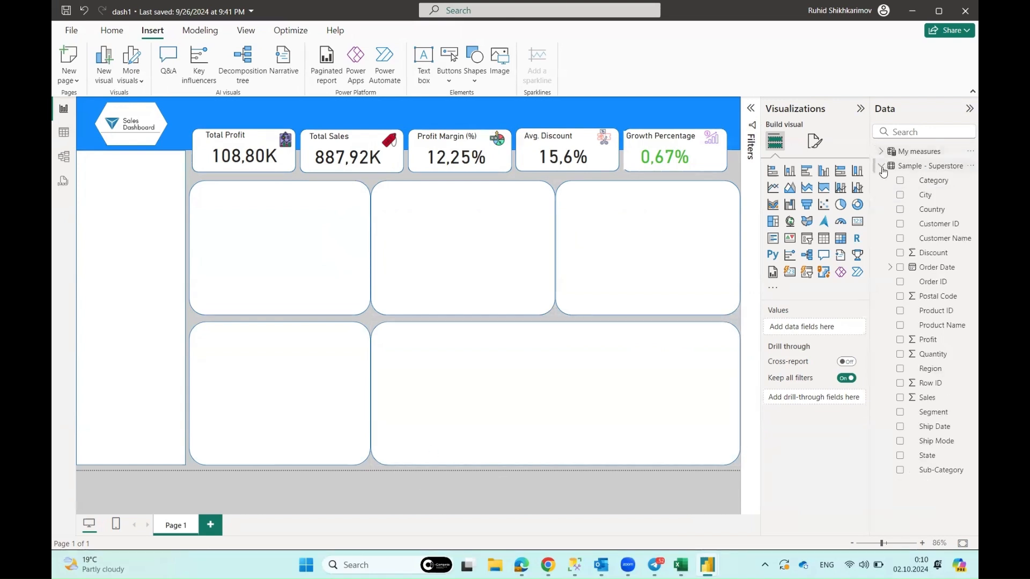
click(881, 164)
click(881, 166)
click(882, 151)
right_click(912, 181)
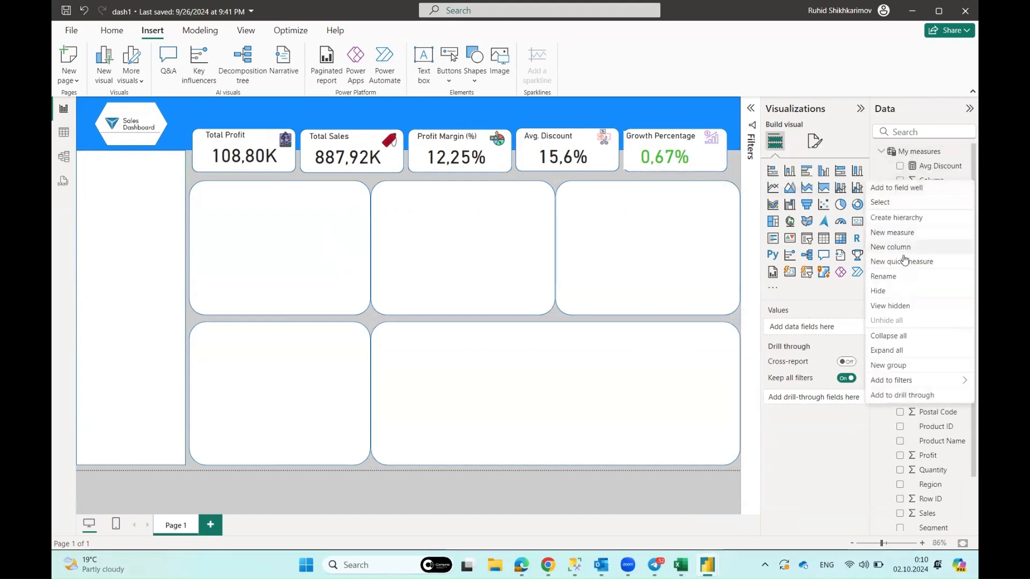
click(888, 290)
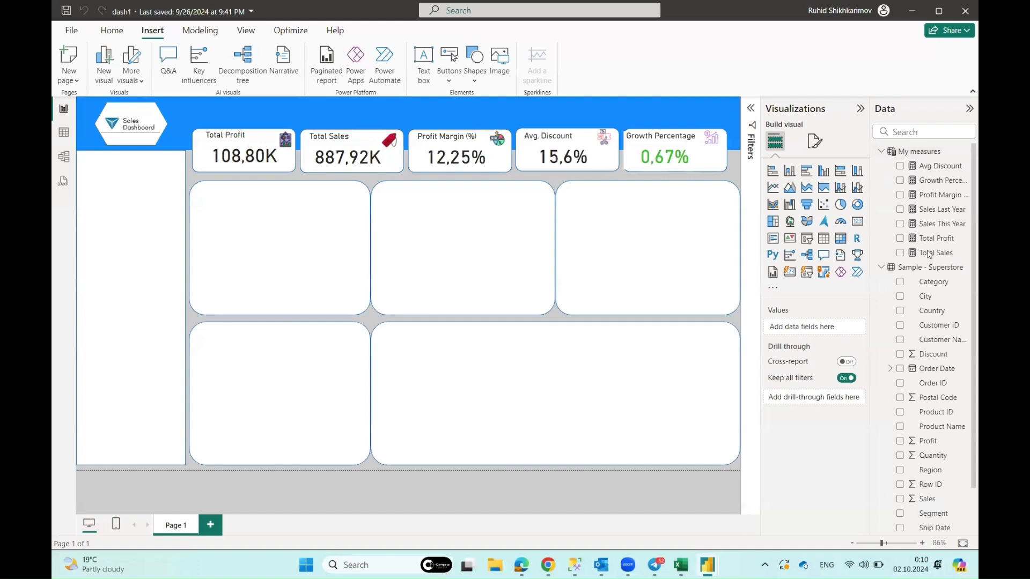
click(881, 152)
click(881, 166)
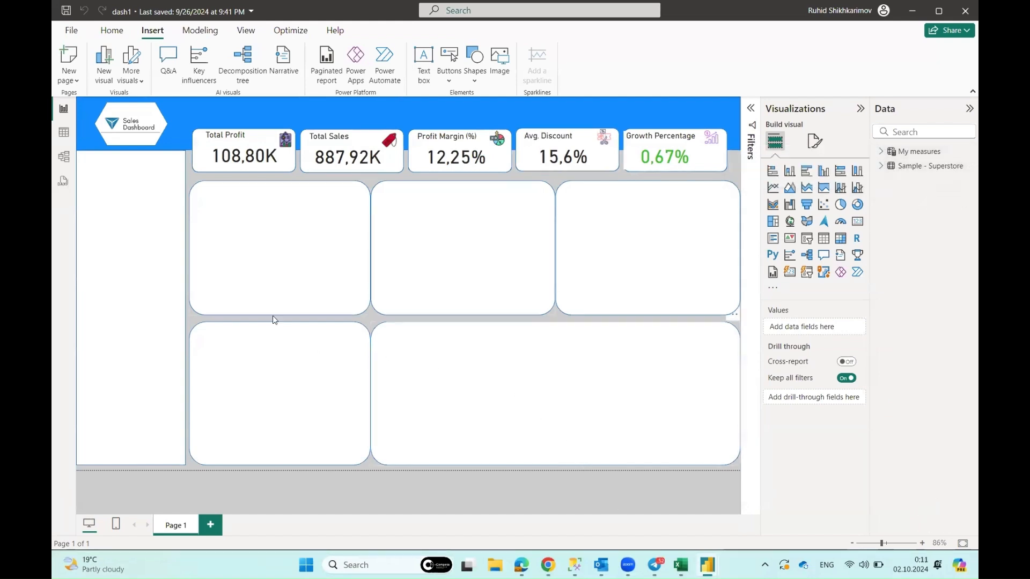
Look through the table, model and DAX query views, moving the My measures table level with Sample - Superstore in the model diagram
click(64, 132)
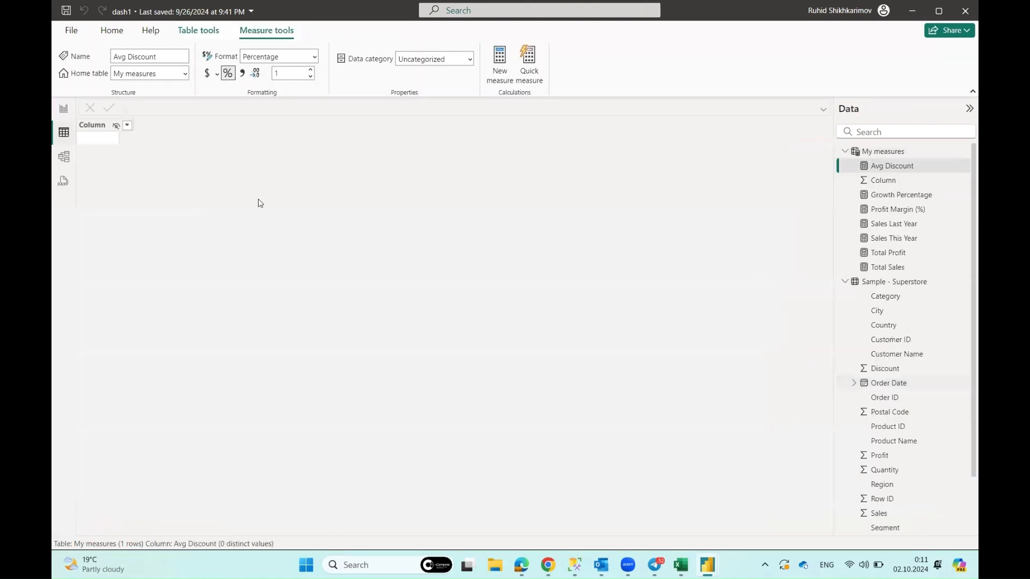
click(882, 153)
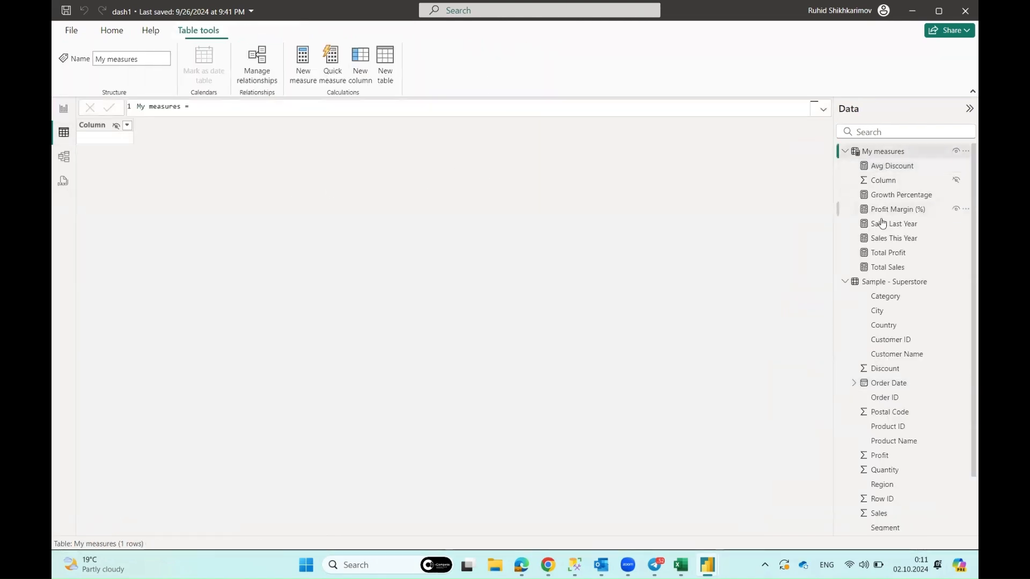
click(899, 282)
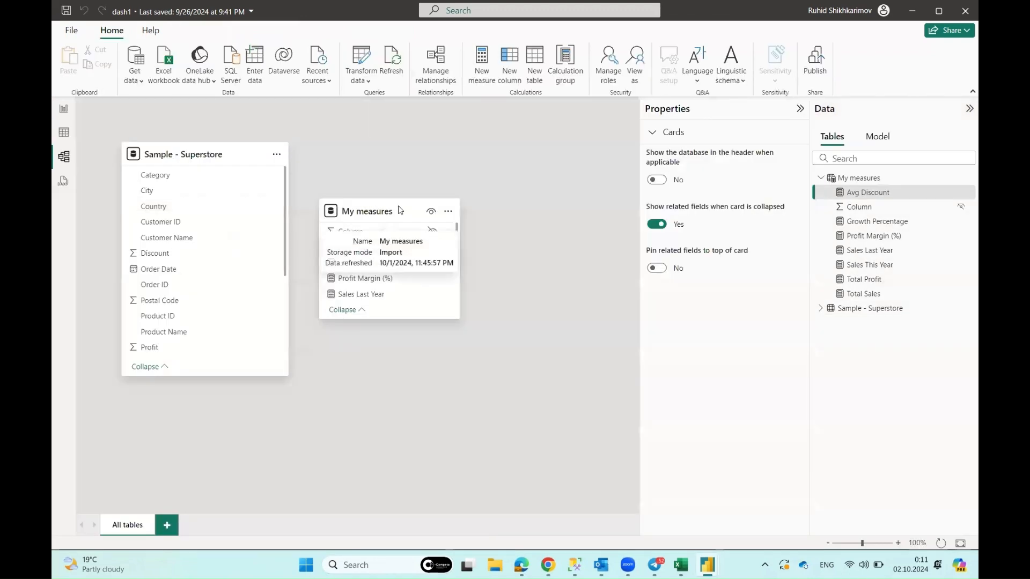
drag(396, 207, 453, 156)
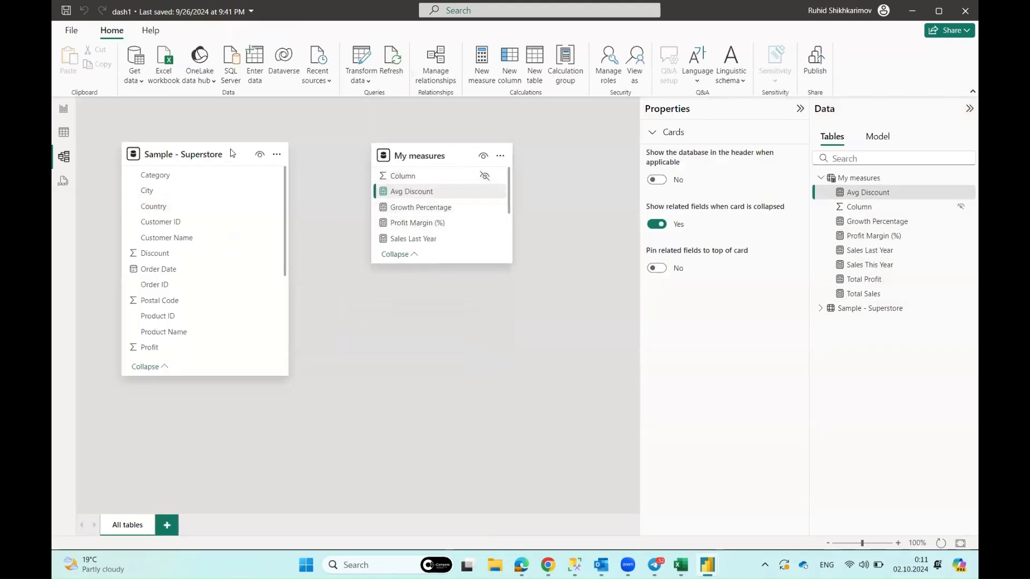
click(62, 179)
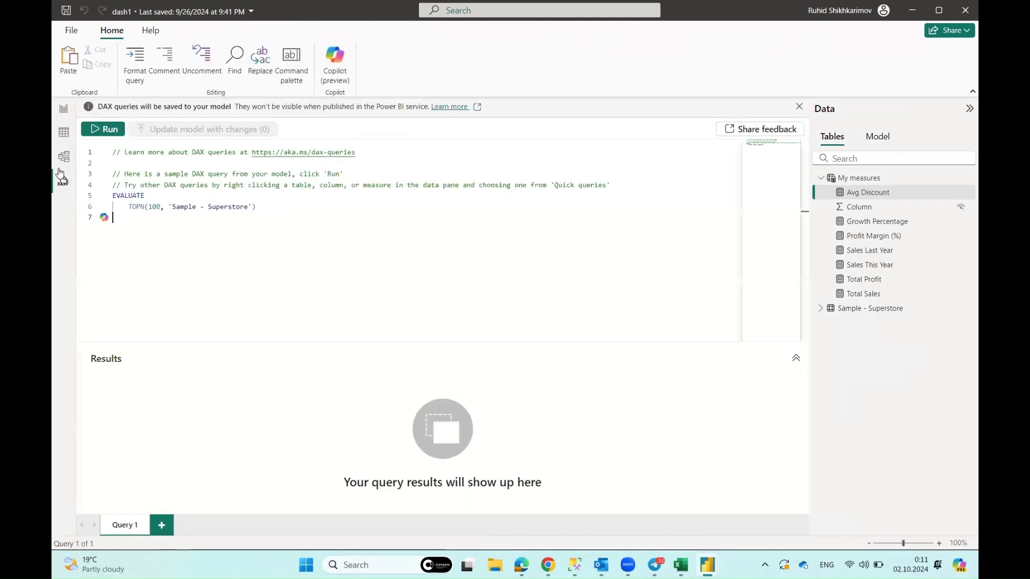
Return to the report view and save the dash1 report
click(63, 108)
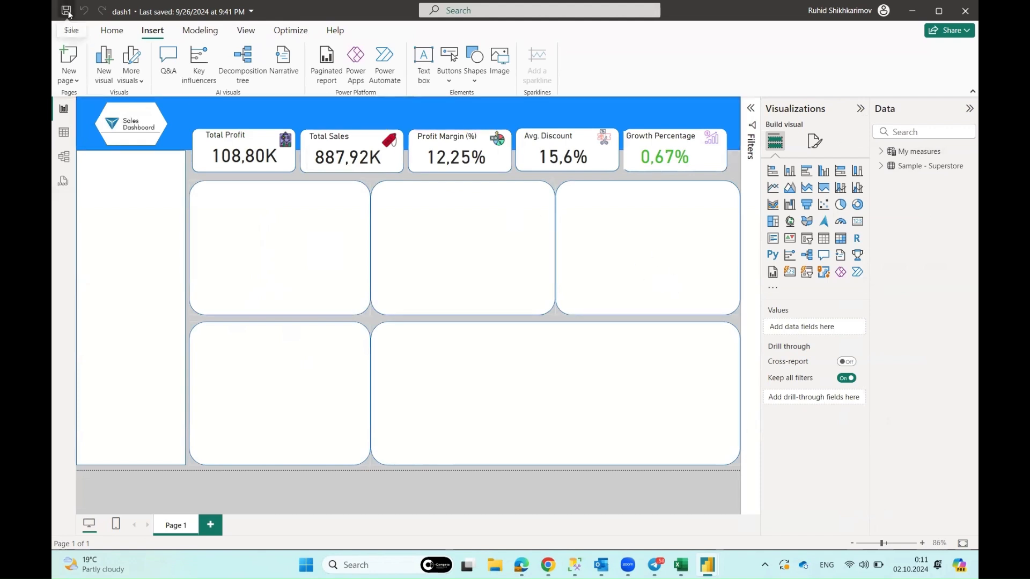
click(67, 11)
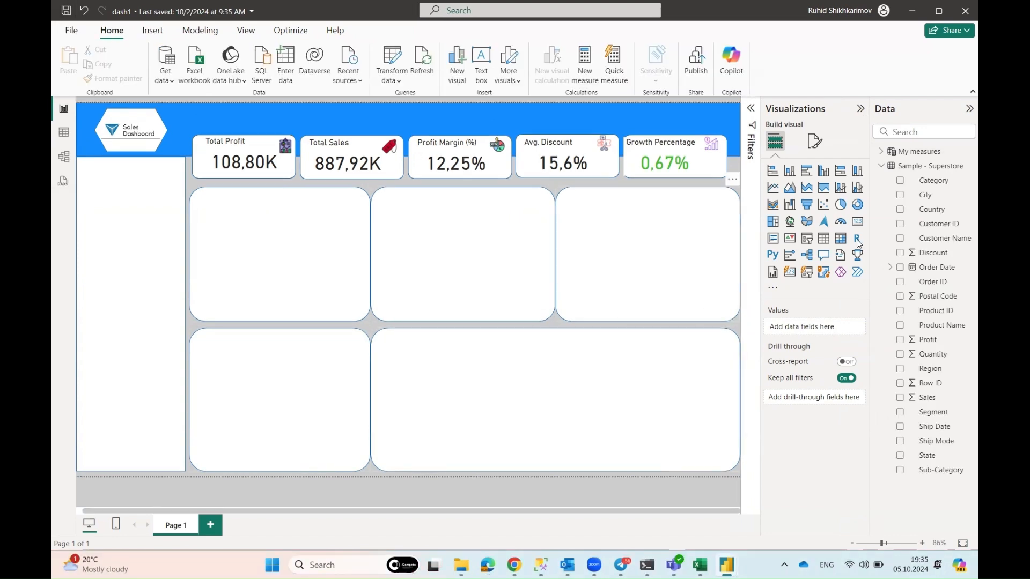
Add a clustered bar chart to the page and fit it inside the upper-left chart box below the KPI cards
click(806, 170)
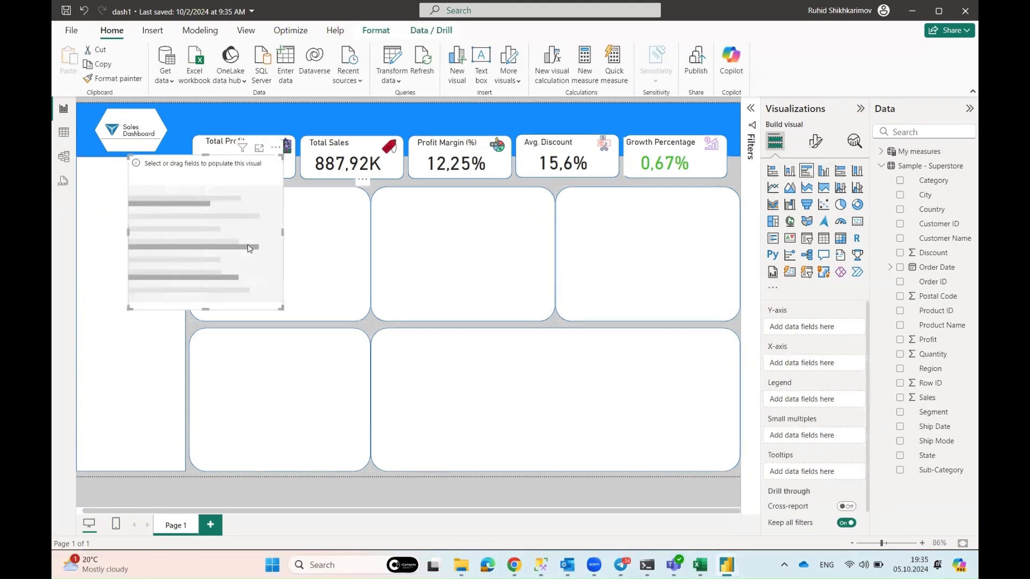
drag(289, 147, 301, 241)
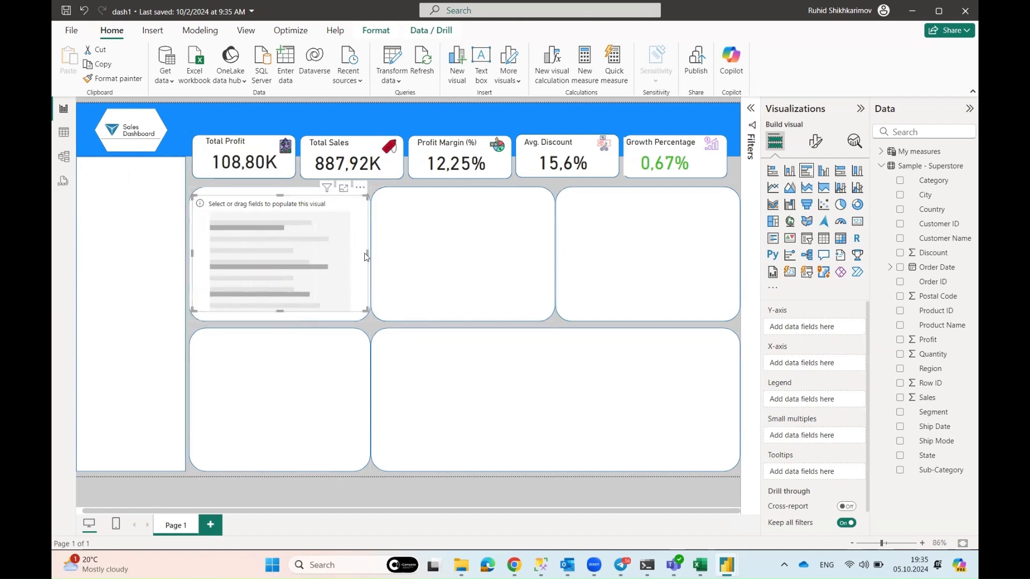
drag(368, 263, 364, 262)
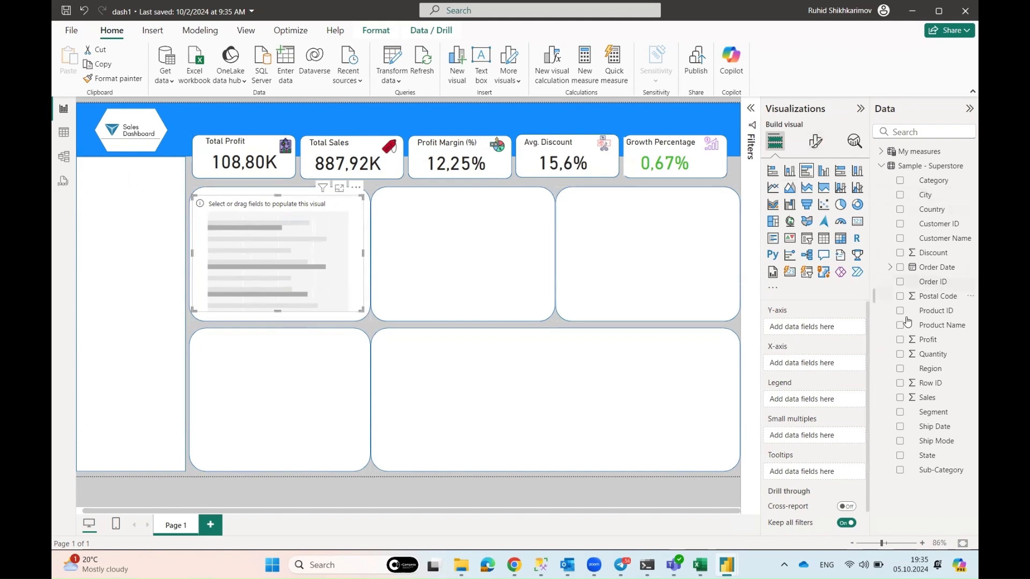
Populate the bar chart with Sales and Profit as its values, broken down by Category on the Y-axis
click(901, 398)
click(900, 340)
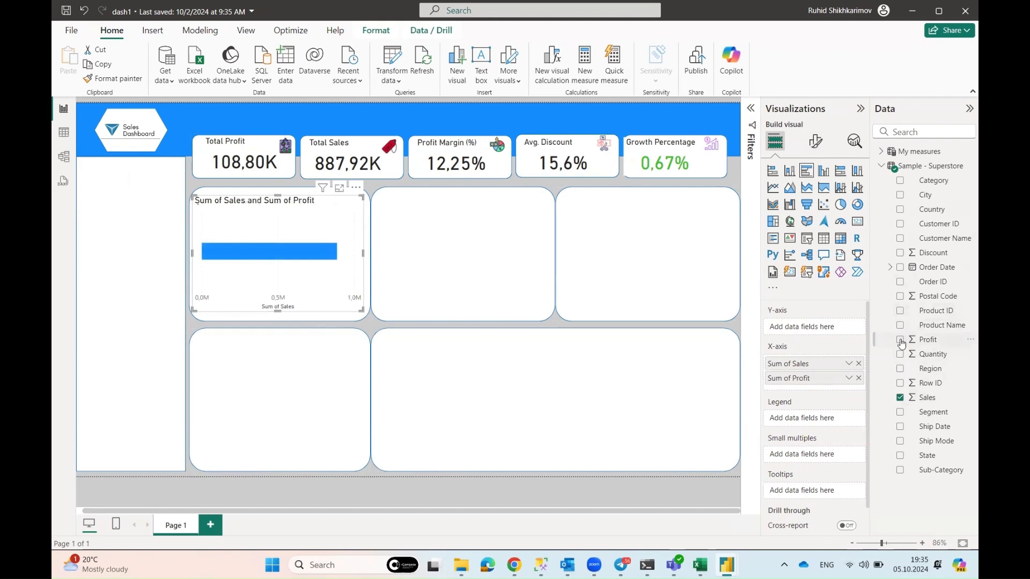
click(900, 182)
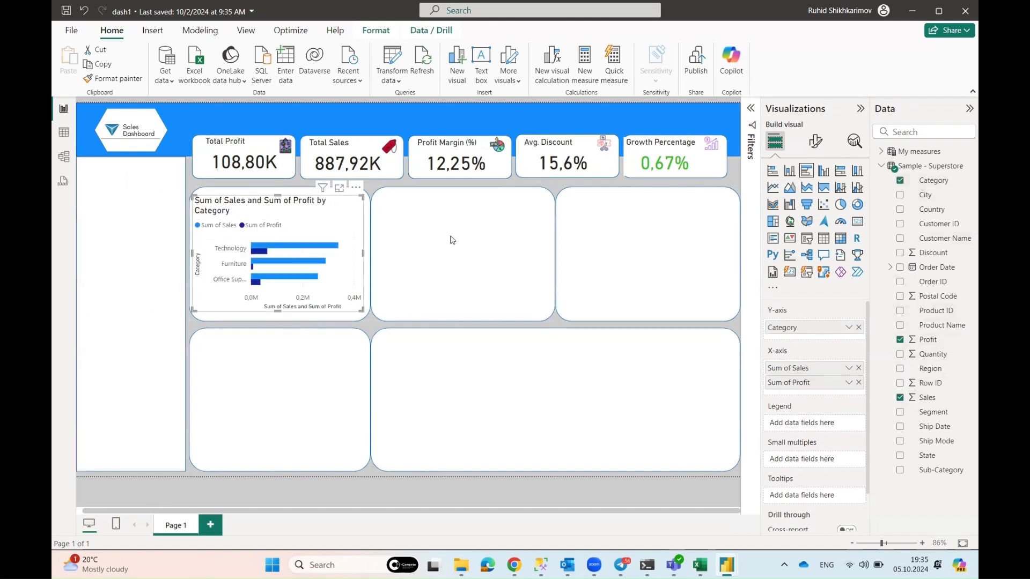
Turn off the Y-axis title of the bar chart
click(816, 141)
click(768, 228)
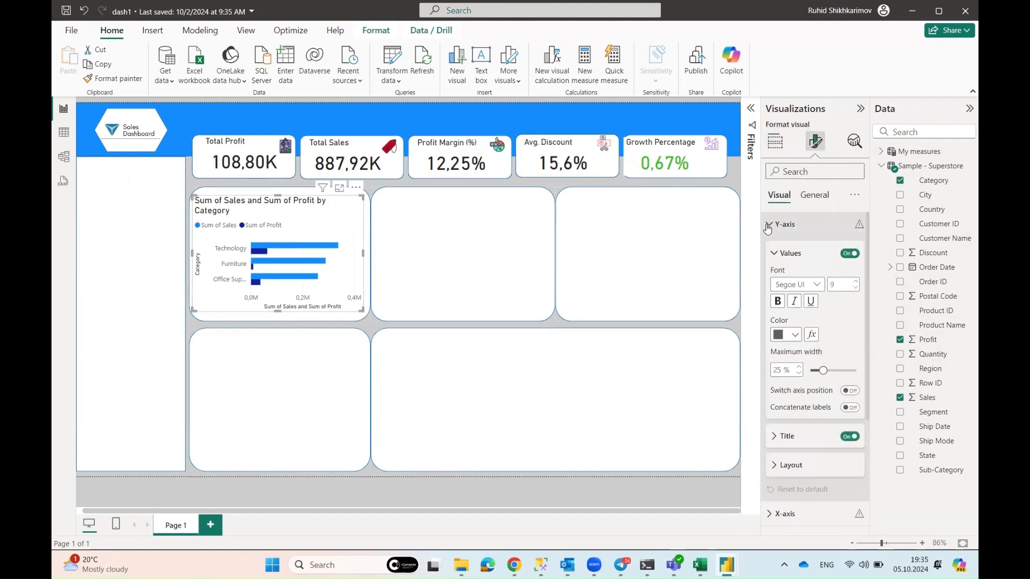
click(775, 255)
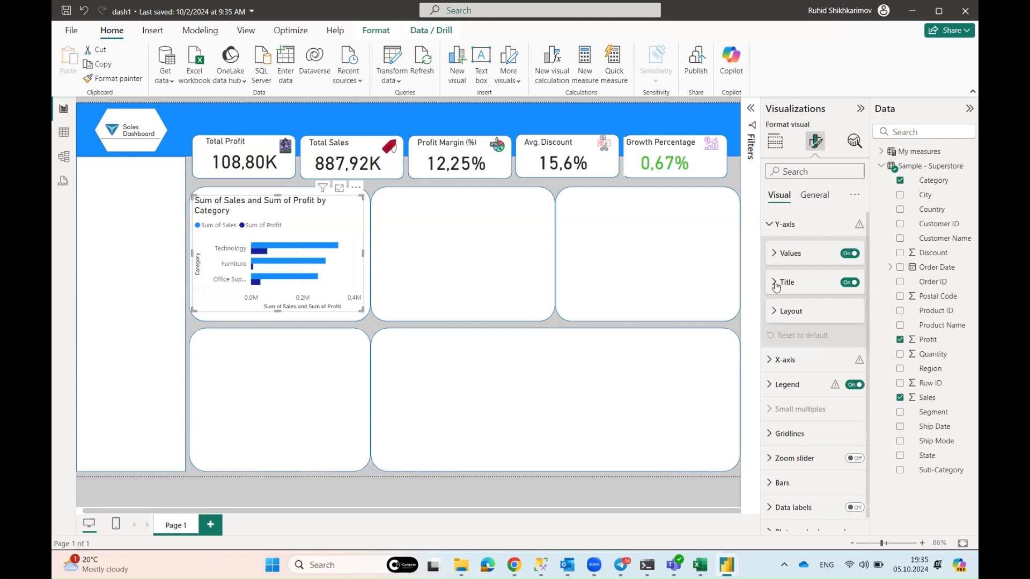
click(847, 286)
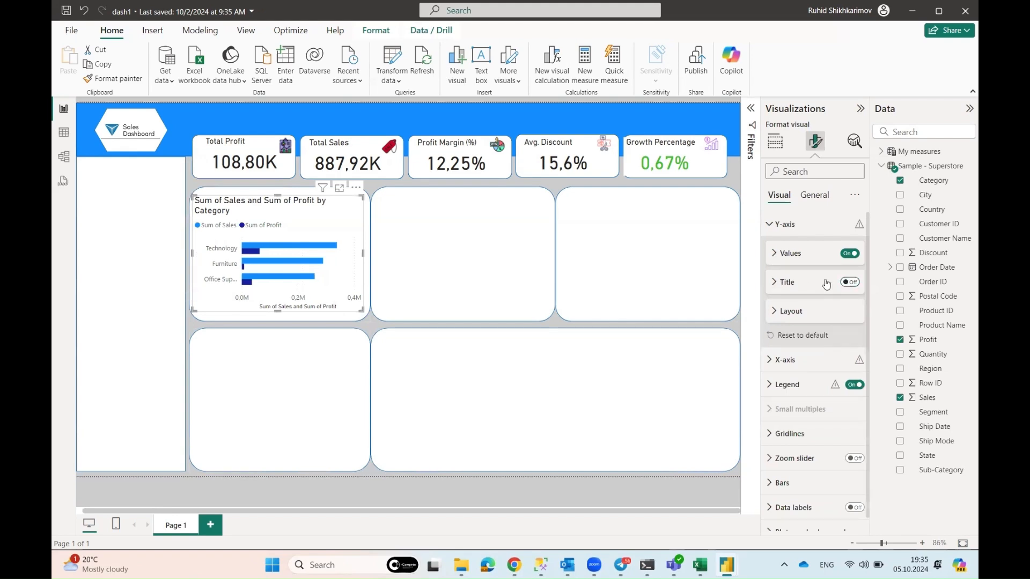
Open the bar chart's legend settings and inspect the legend position option
scroll(799, 382, down, 1)
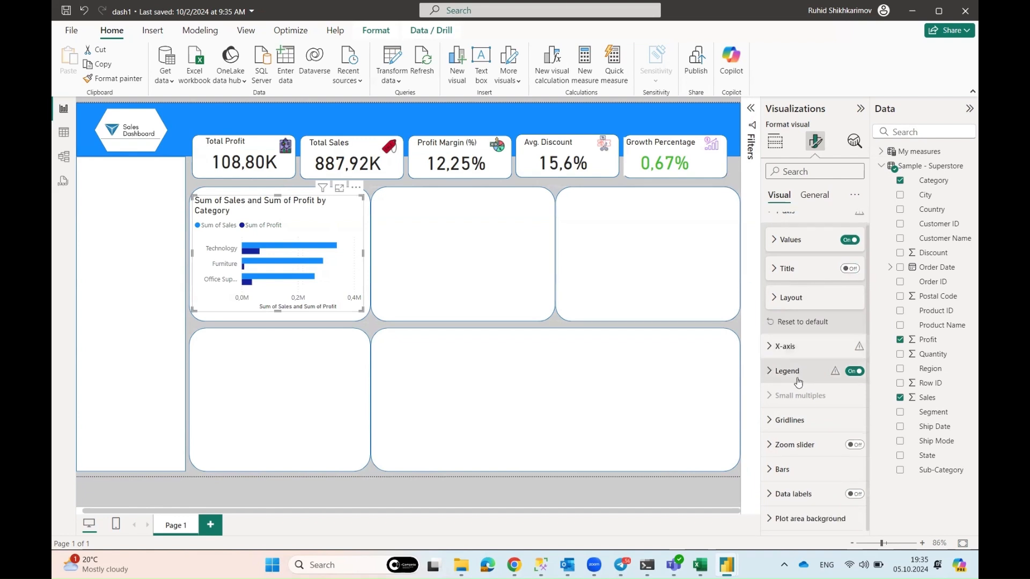
click(770, 372)
scroll(804, 374, down, 5)
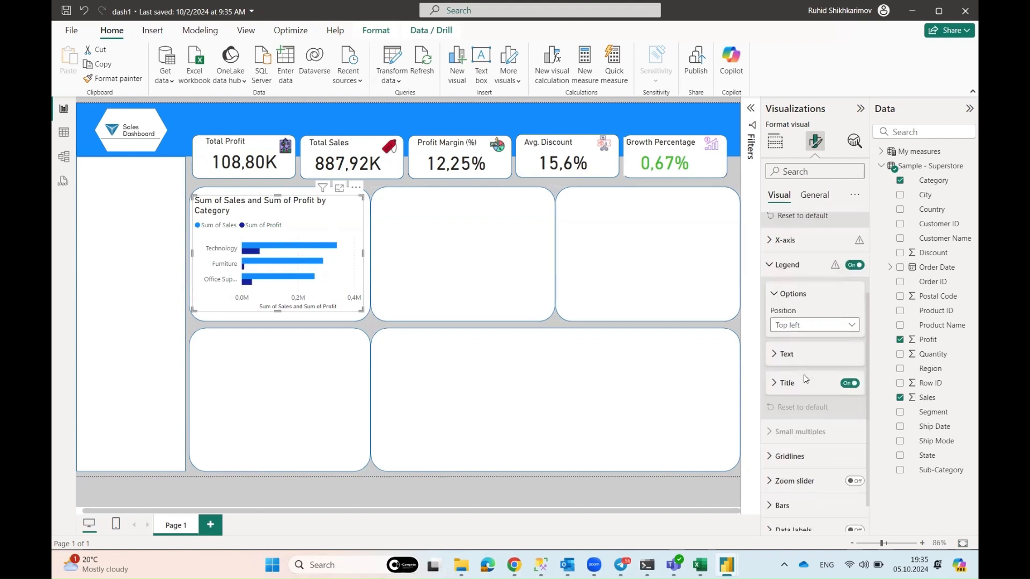
click(814, 289)
click(773, 271)
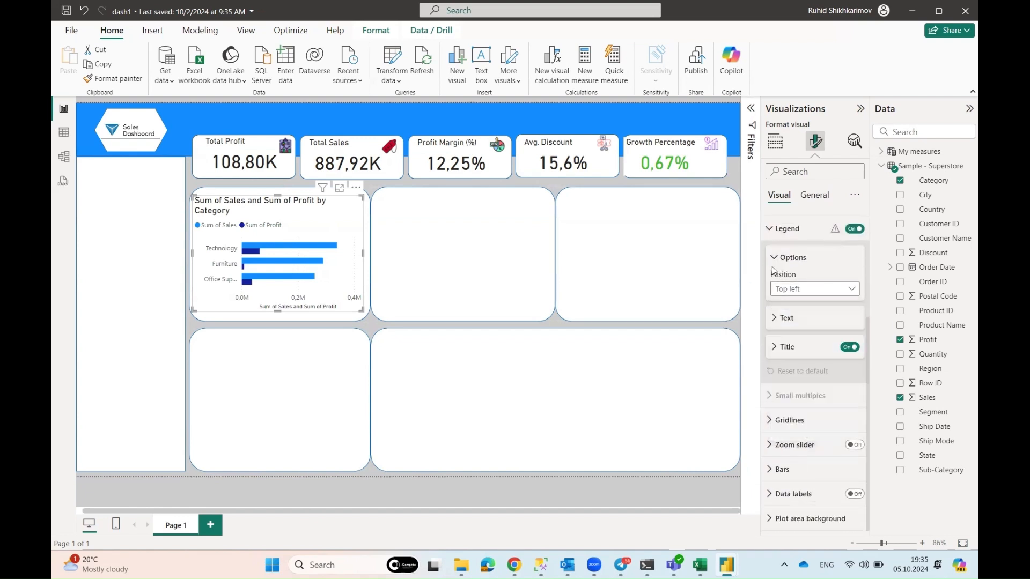
click(774, 263)
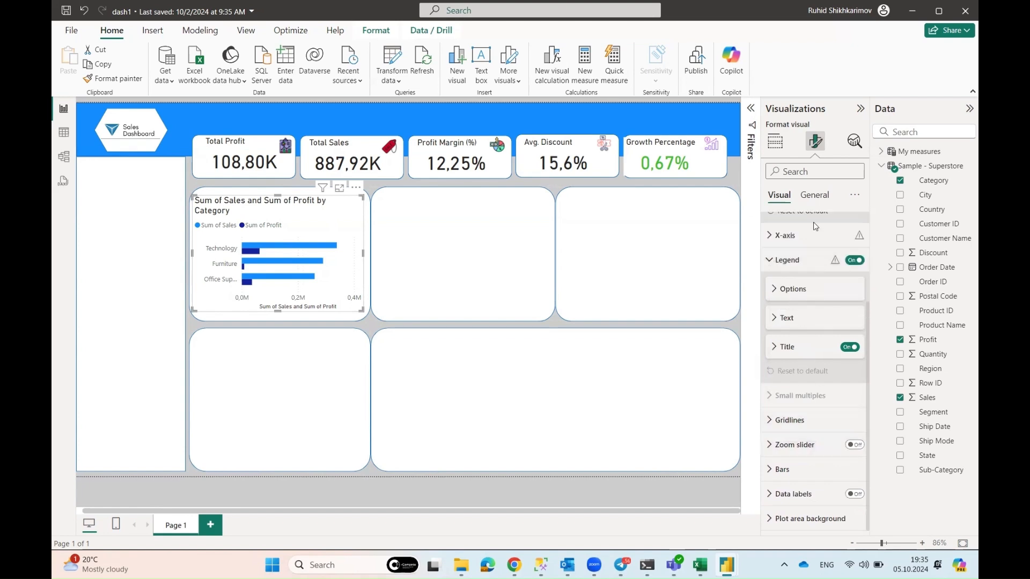
Turn off the X-axis title of the bar chart
scroll(794, 272, up, 3)
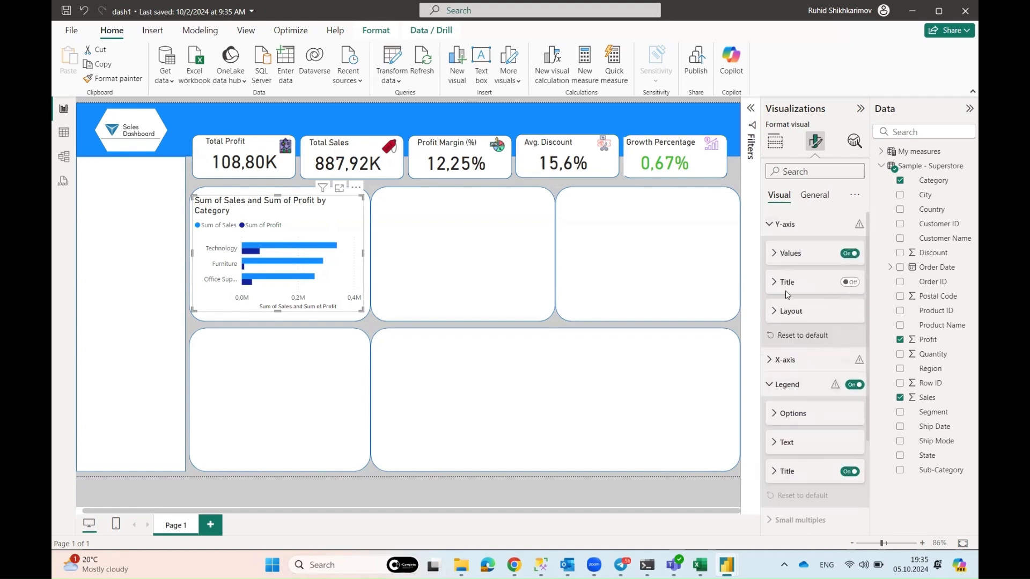
click(769, 225)
click(771, 249)
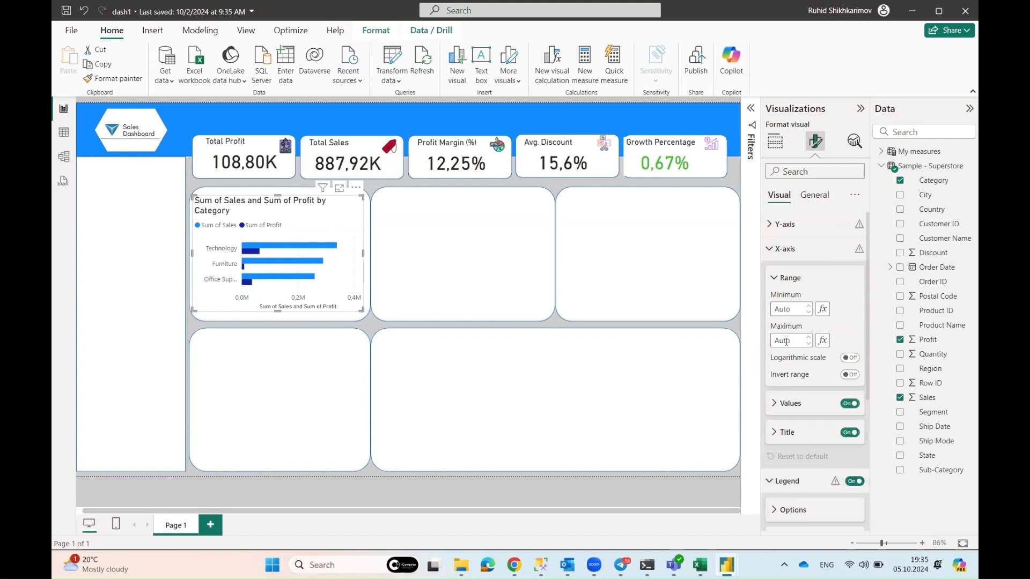
scroll(799, 346, down, 3)
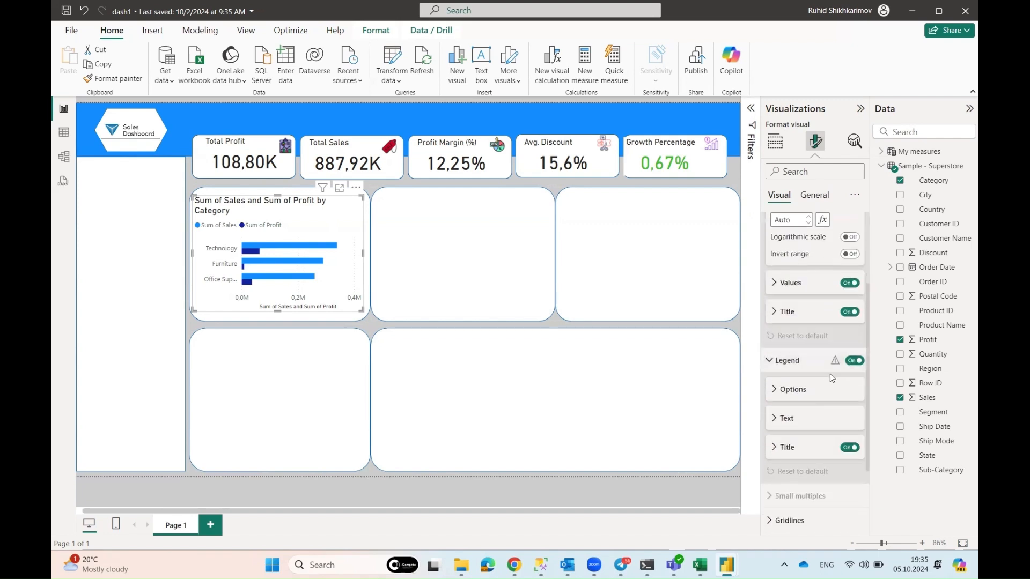
click(850, 311)
scroll(844, 265, up, 3)
click(771, 249)
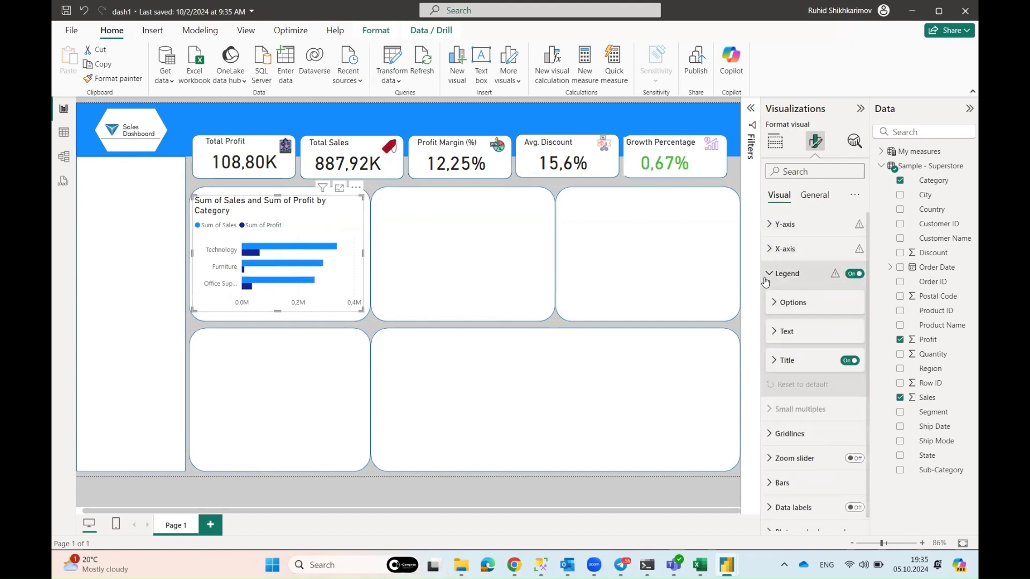
click(770, 276)
Set the bar chart title's font size to 12
click(811, 196)
click(770, 249)
click(774, 277)
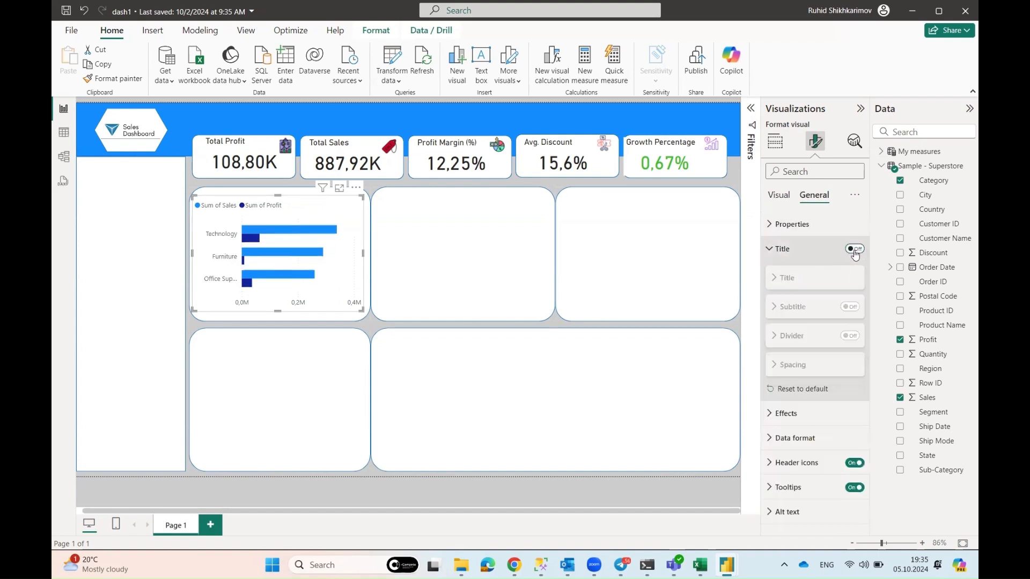
click(773, 277)
click(856, 376)
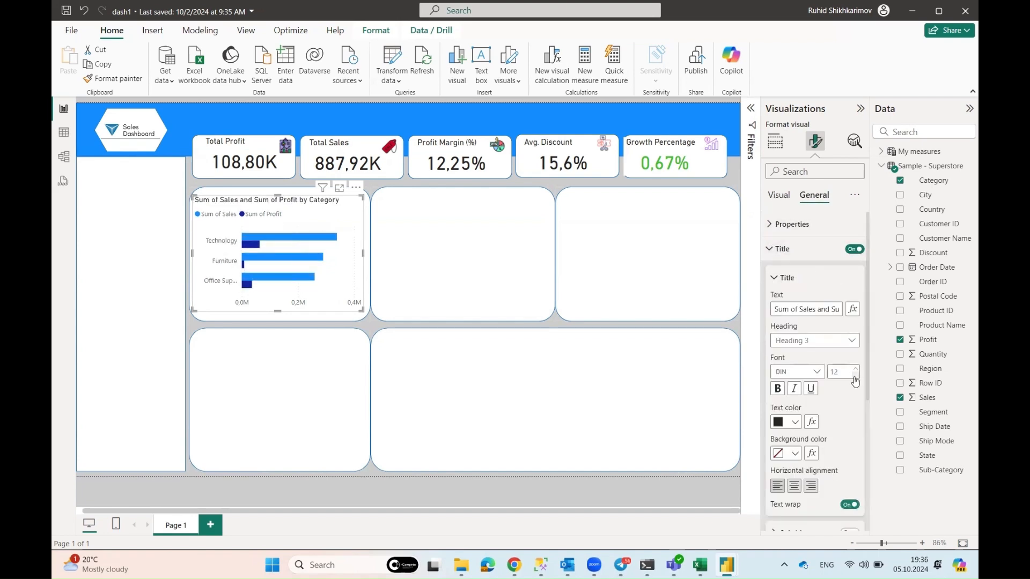
Reword the bar chart's title as "Sum of Sales and Profit by Category"
drag(831, 311, 809, 311)
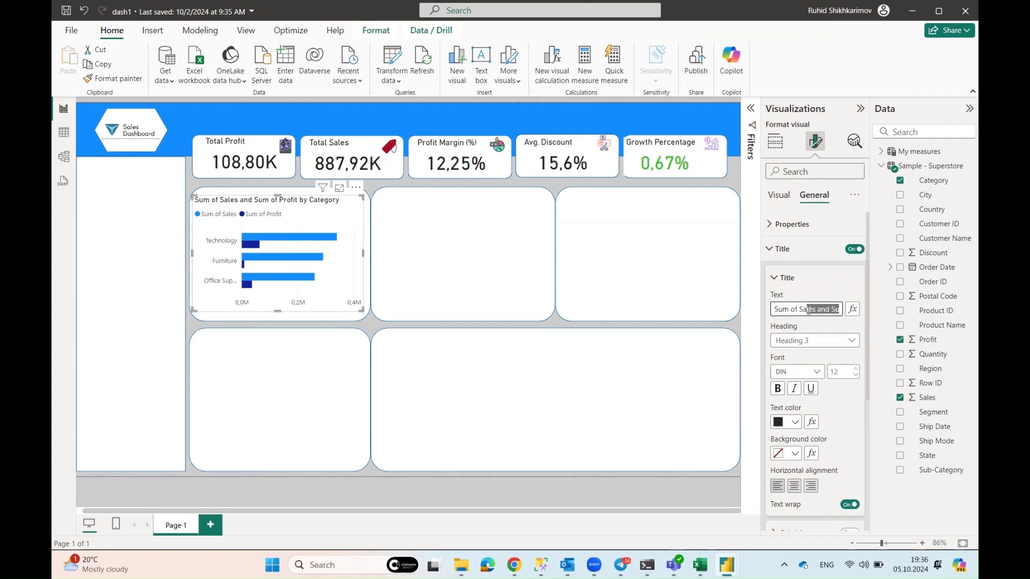
key(BackSpace)
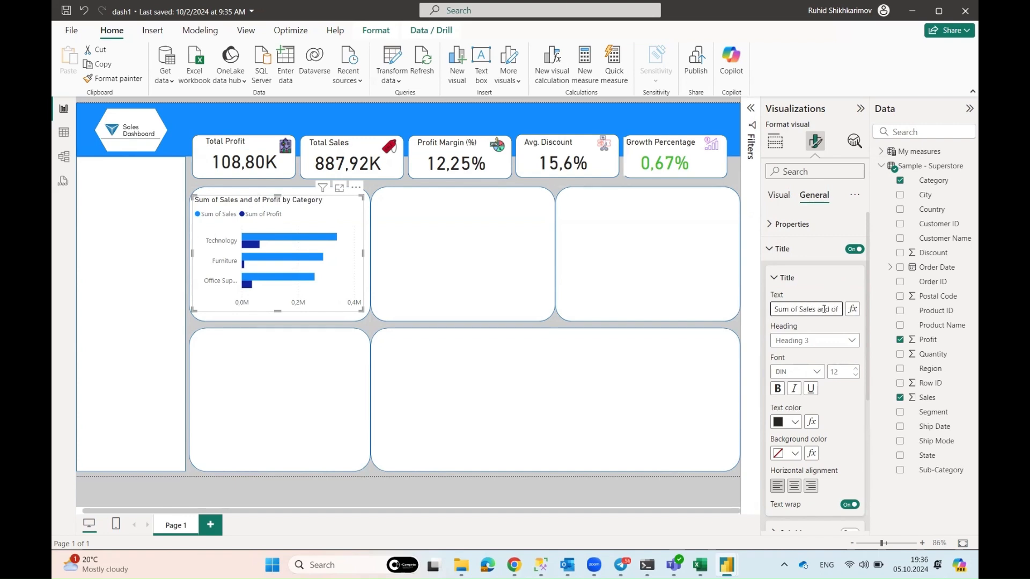
key(End)
drag(784, 310, 776, 310)
key(BackSpace)
click(840, 328)
scroll(790, 366, down, 1)
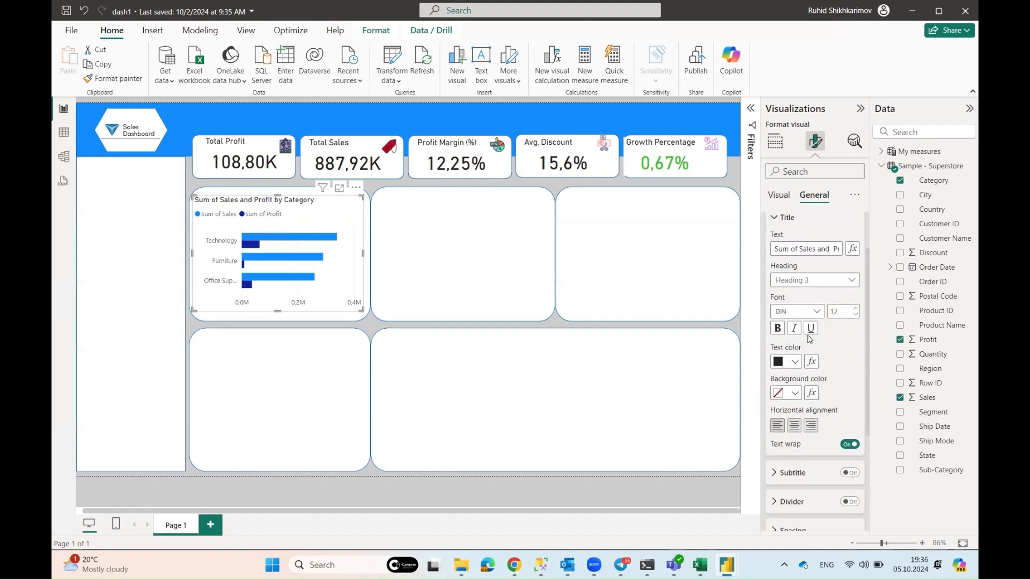
click(778, 218)
click(781, 249)
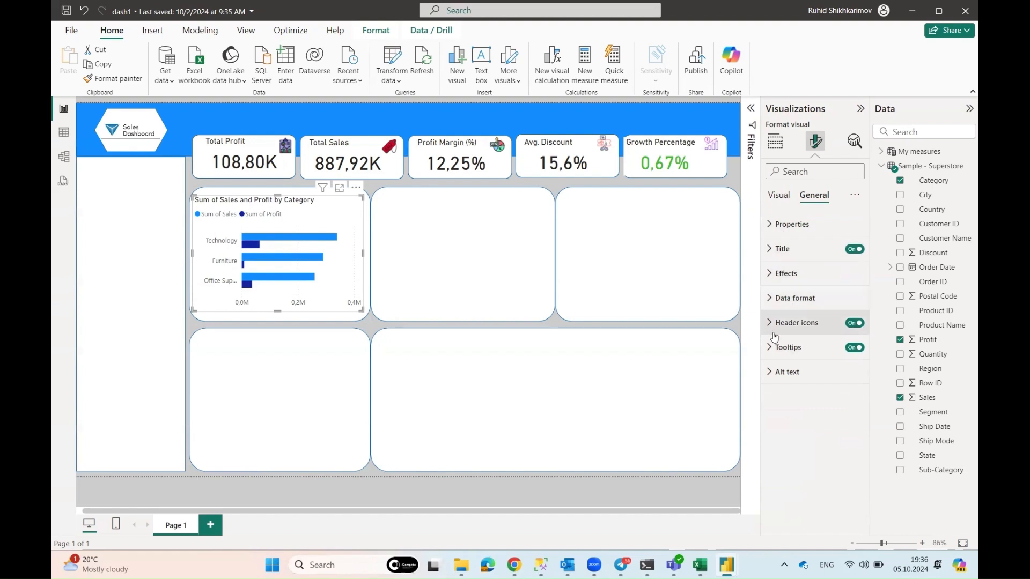
Turn off the tooltips of the bar chart
click(855, 348)
click(771, 299)
click(771, 298)
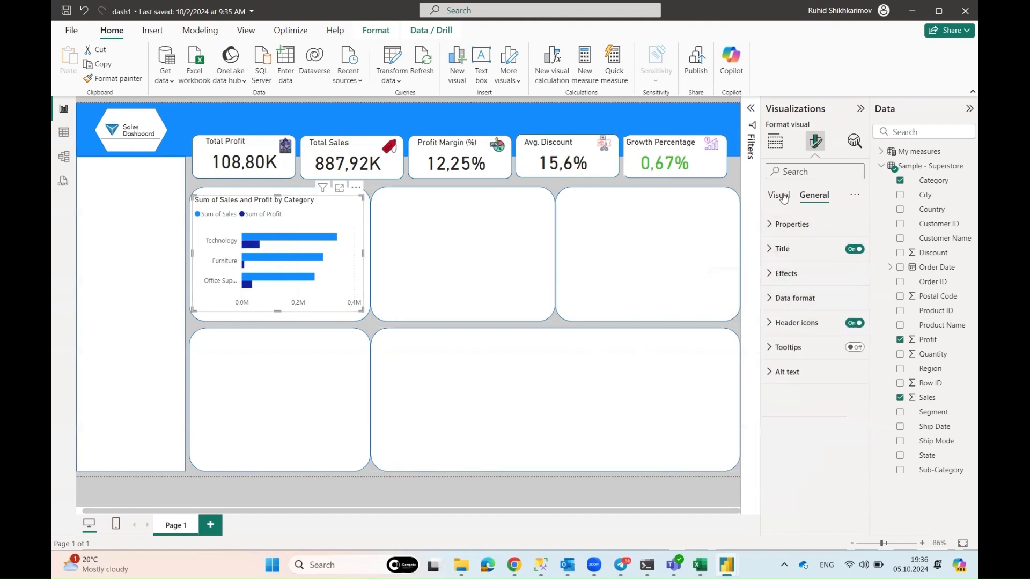
Recolor the Sum of Sales bars in the category chart orange
click(783, 197)
click(782, 370)
click(835, 289)
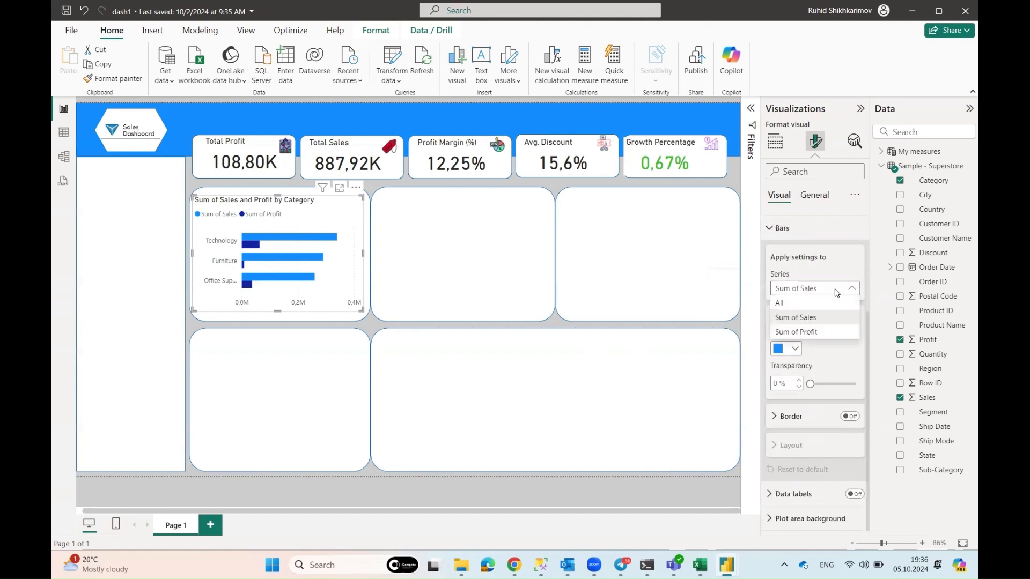
click(821, 318)
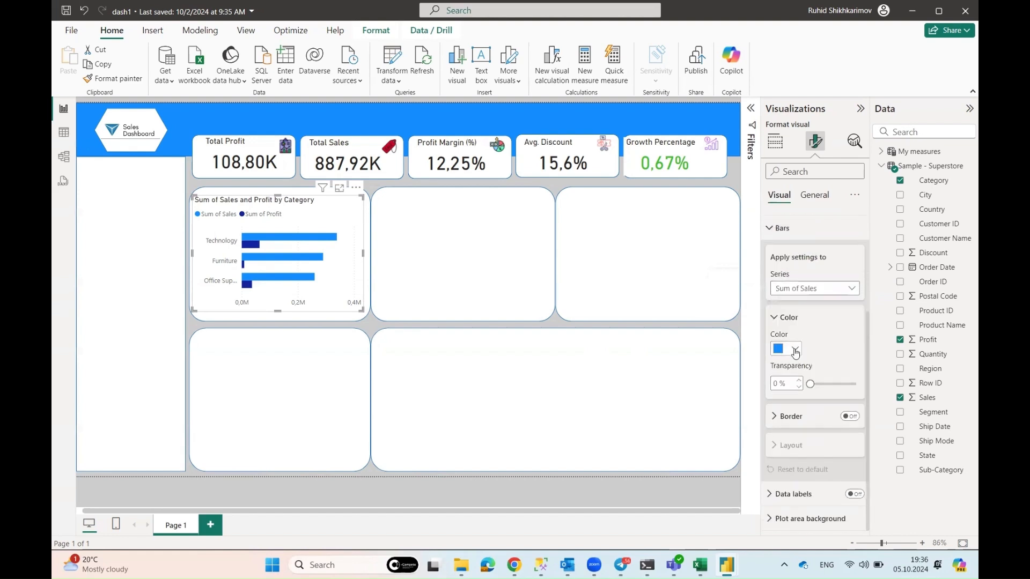
click(796, 349)
click(803, 296)
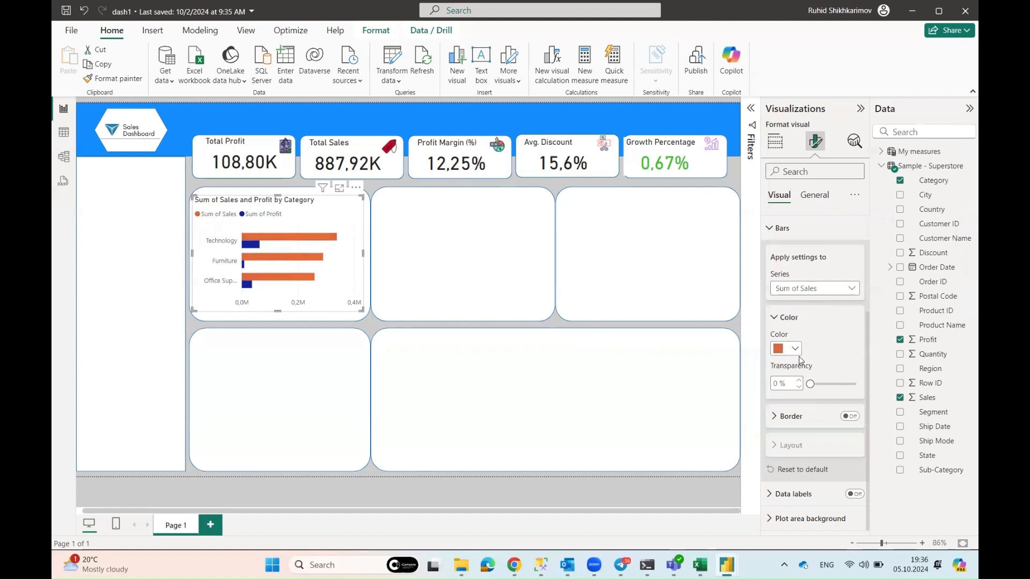
Recolor the Sum of Profit bars in the category chart with the golden yellow theme color
click(803, 290)
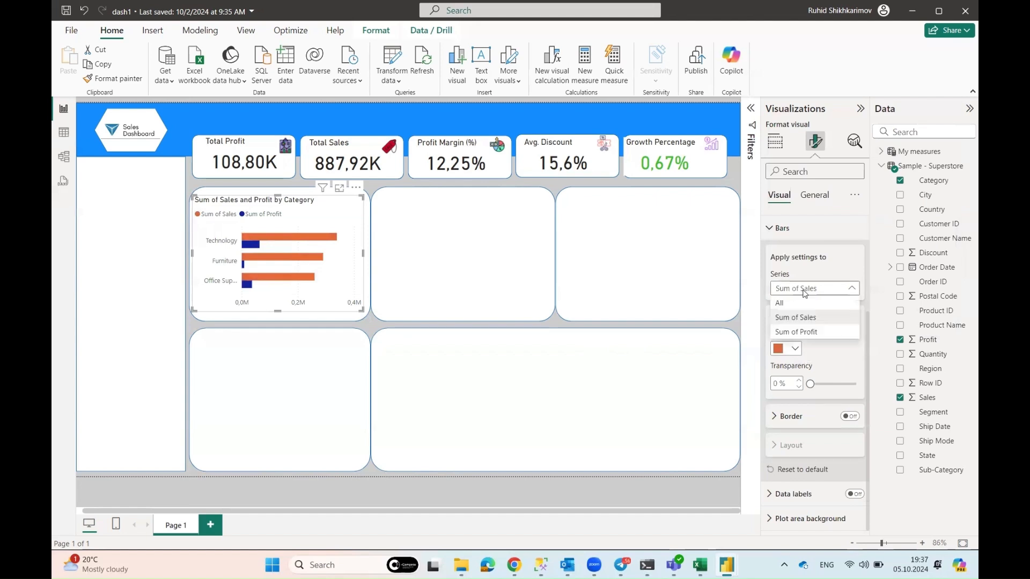
click(798, 331)
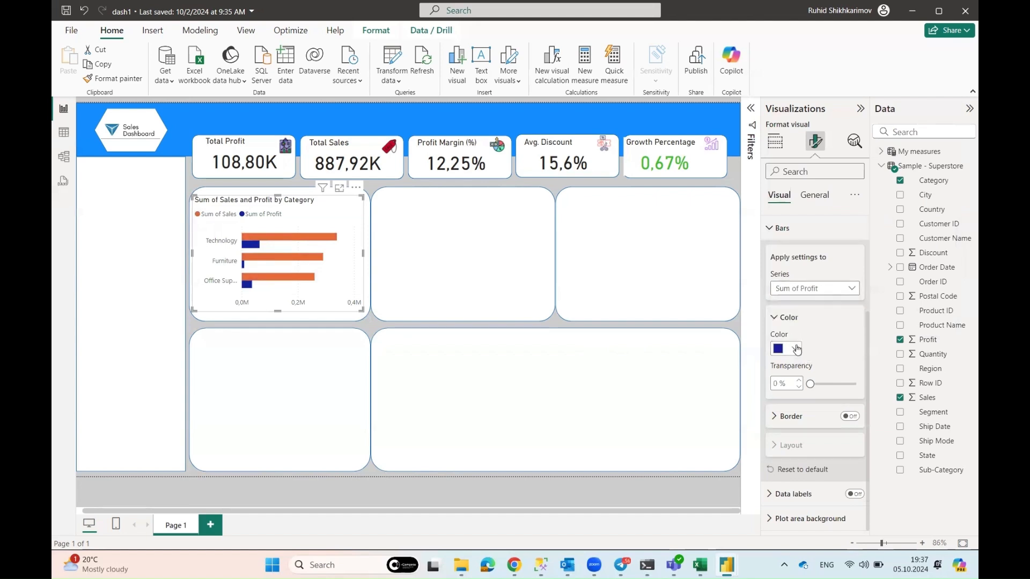
click(796, 349)
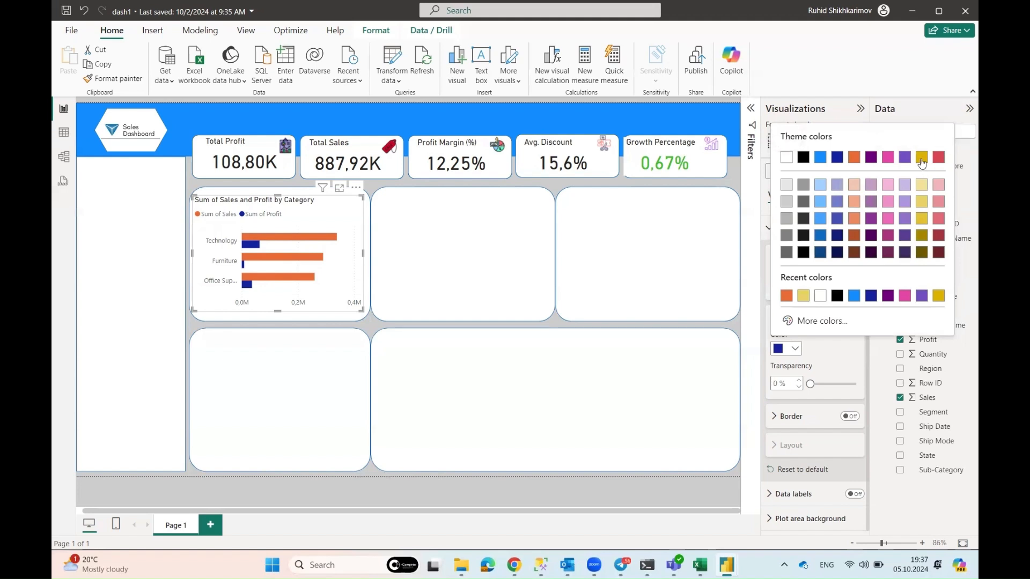
click(923, 163)
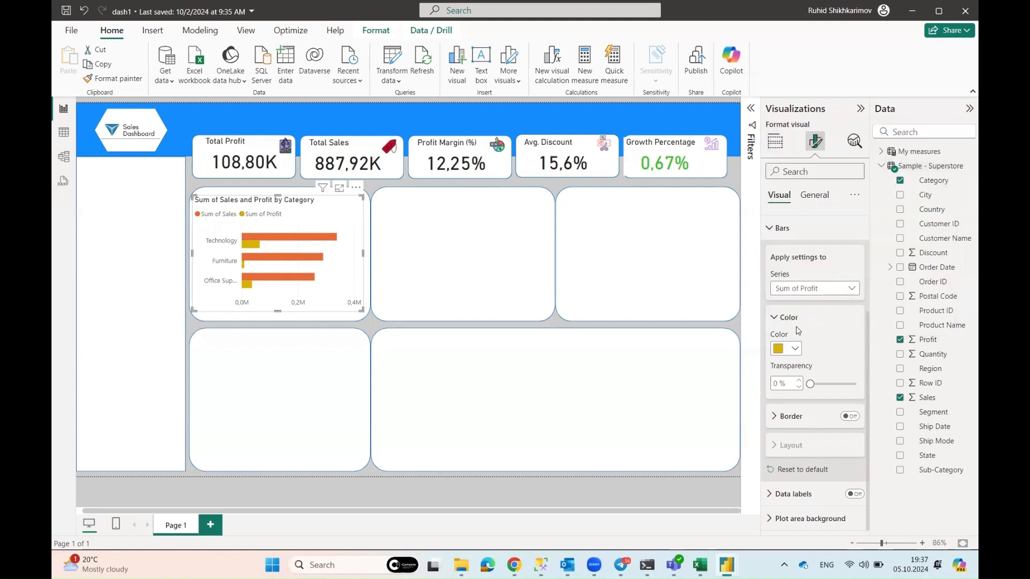
click(776, 322)
click(773, 303)
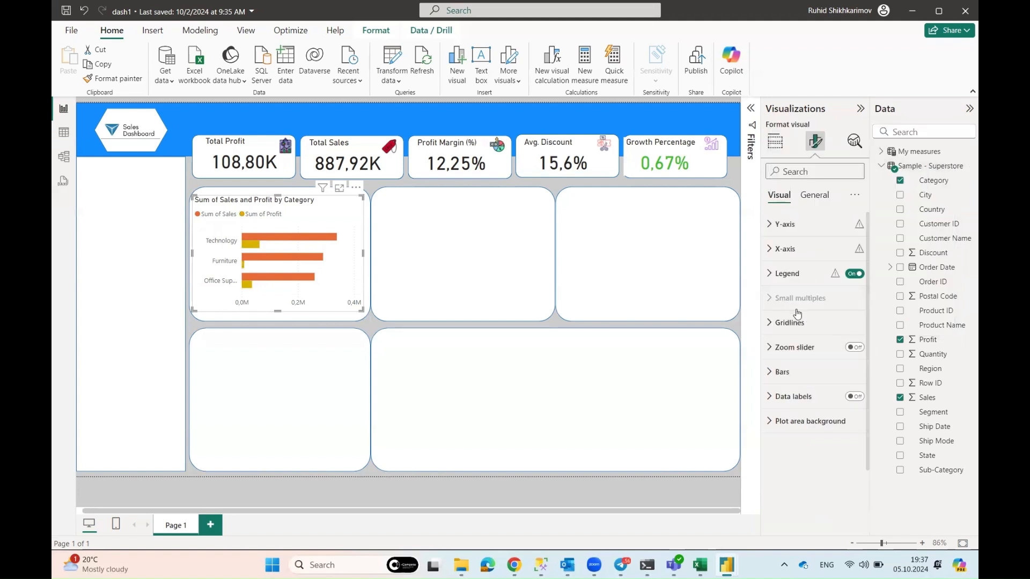
Turn on the data labels of the bar chart and slightly widen the formatting pane
click(857, 398)
click(472, 290)
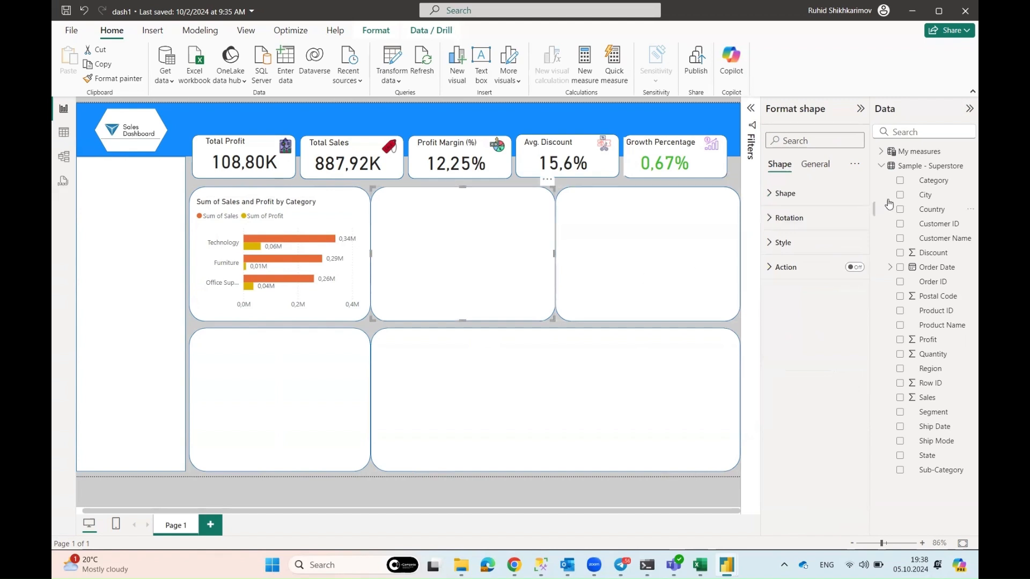
drag(869, 178, 861, 178)
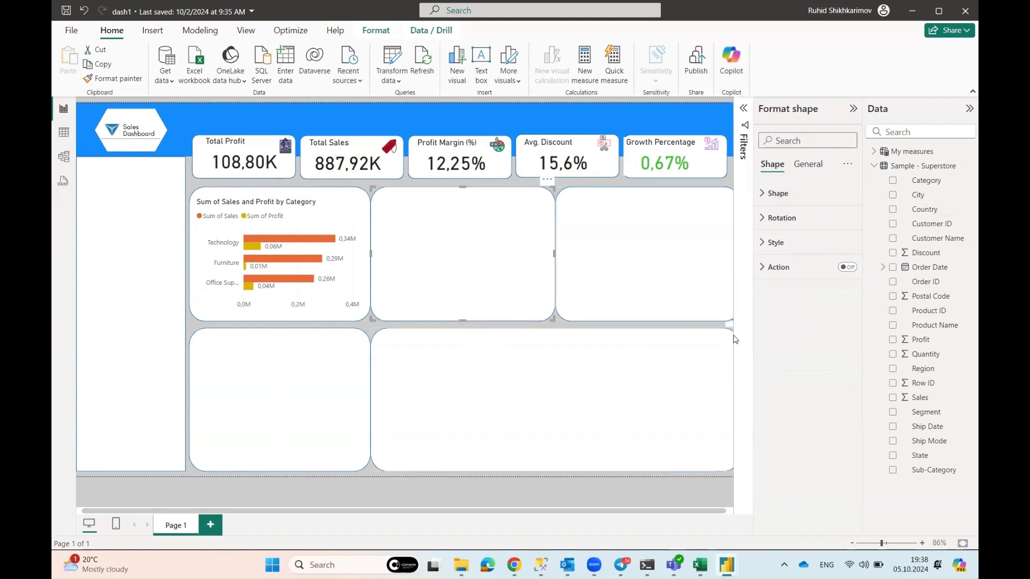
Add a clustered column chart to the page and fit it inside the upper-middle chart box
click(397, 483)
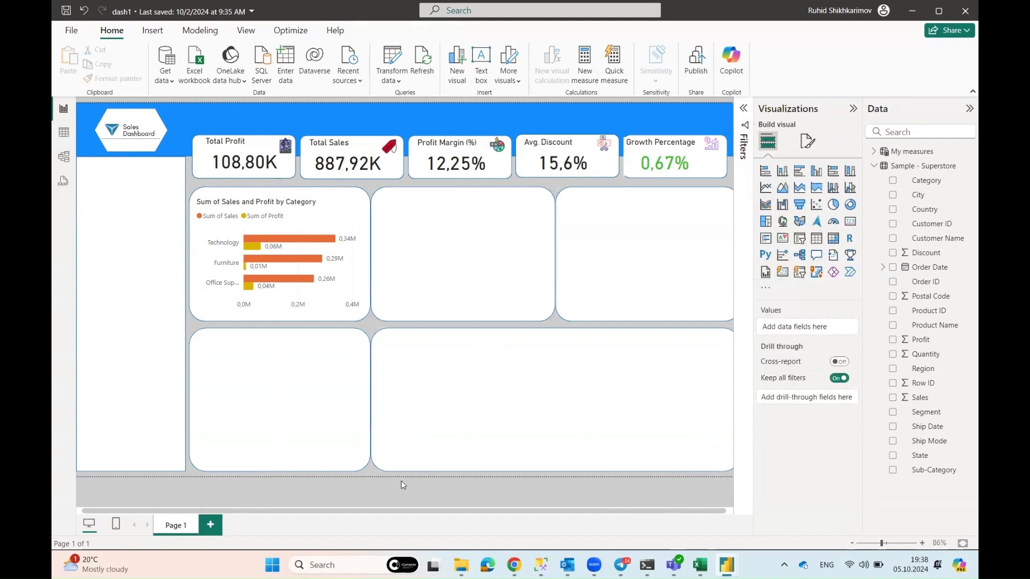
click(816, 171)
drag(220, 252, 504, 286)
drag(567, 188, 579, 226)
drag(538, 268, 491, 249)
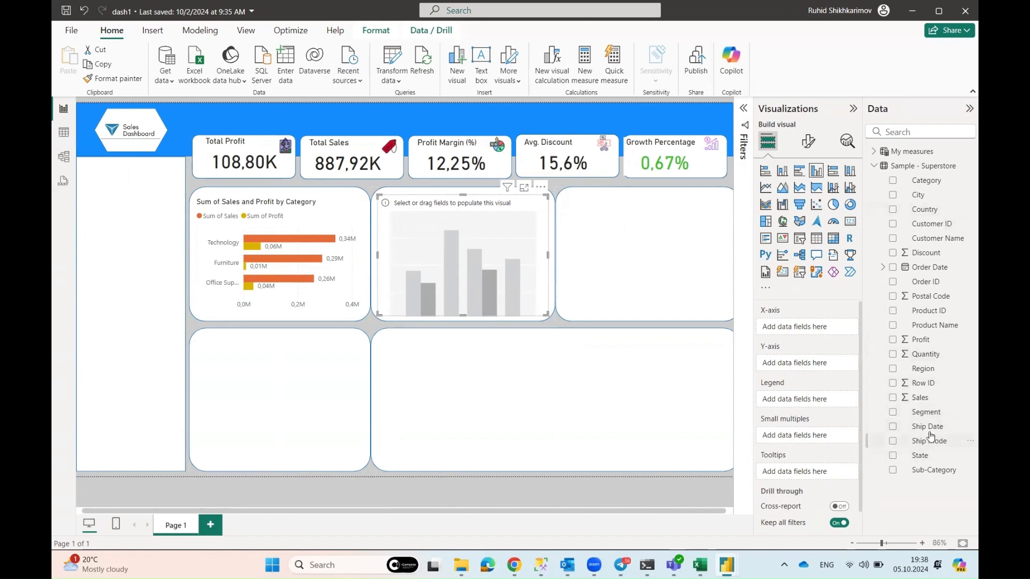
Populate the column chart with Order Date on the X-axis and Sales on the Y-axis, and narrow it slightly
click(893, 269)
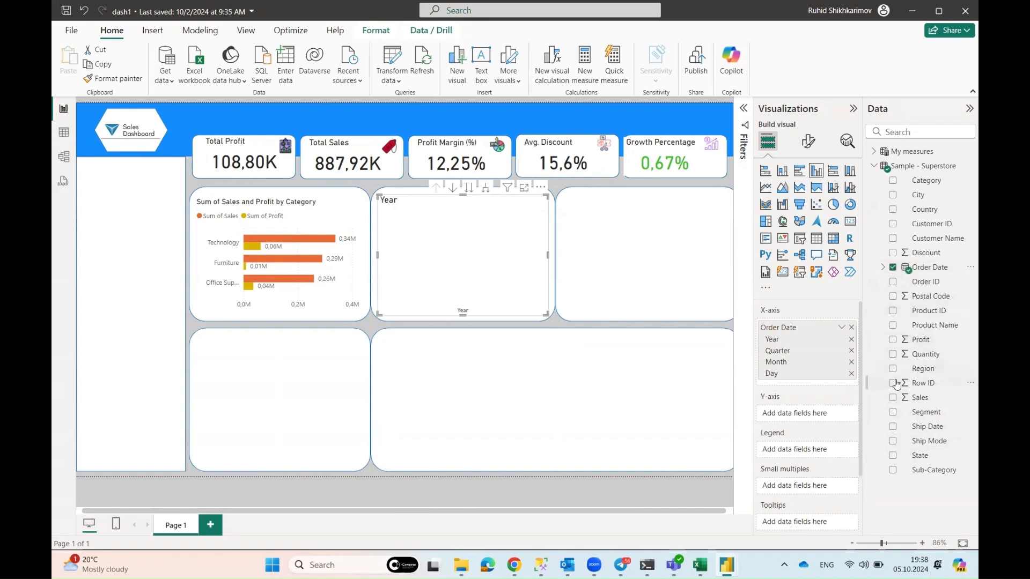
click(893, 399)
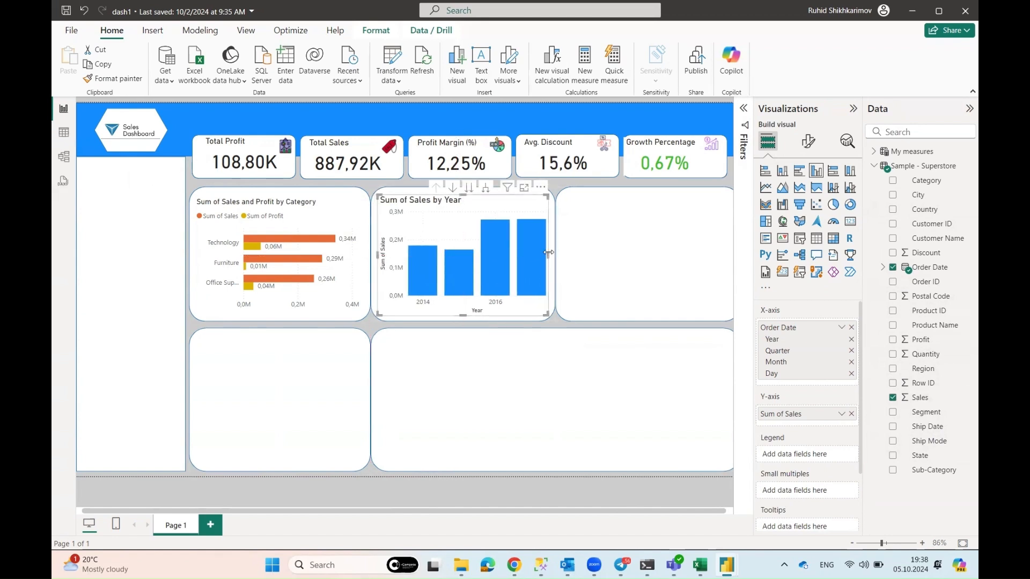
drag(549, 255, 547, 255)
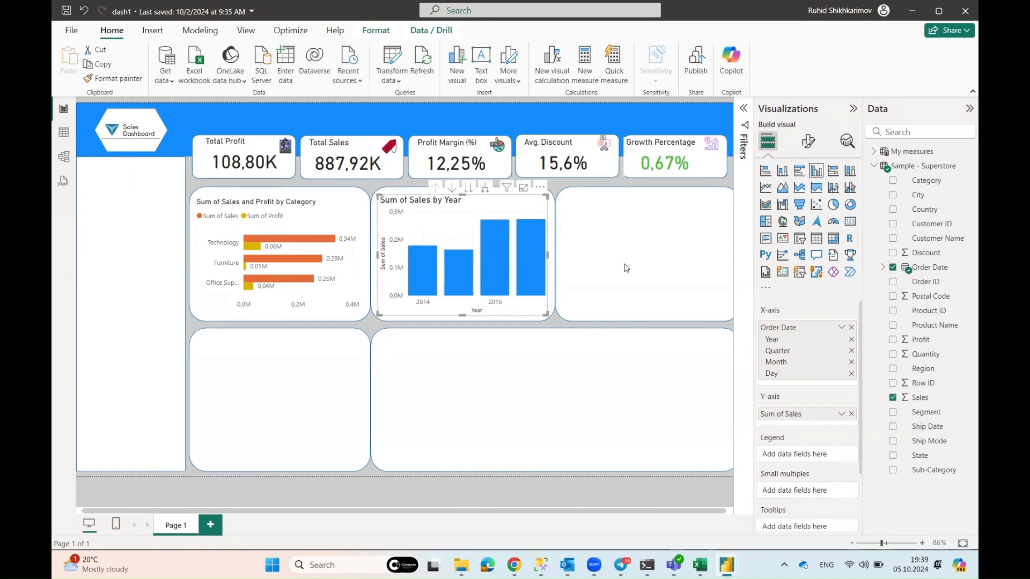
Turn off the Y-axis title of the yearly sales column chart
click(809, 141)
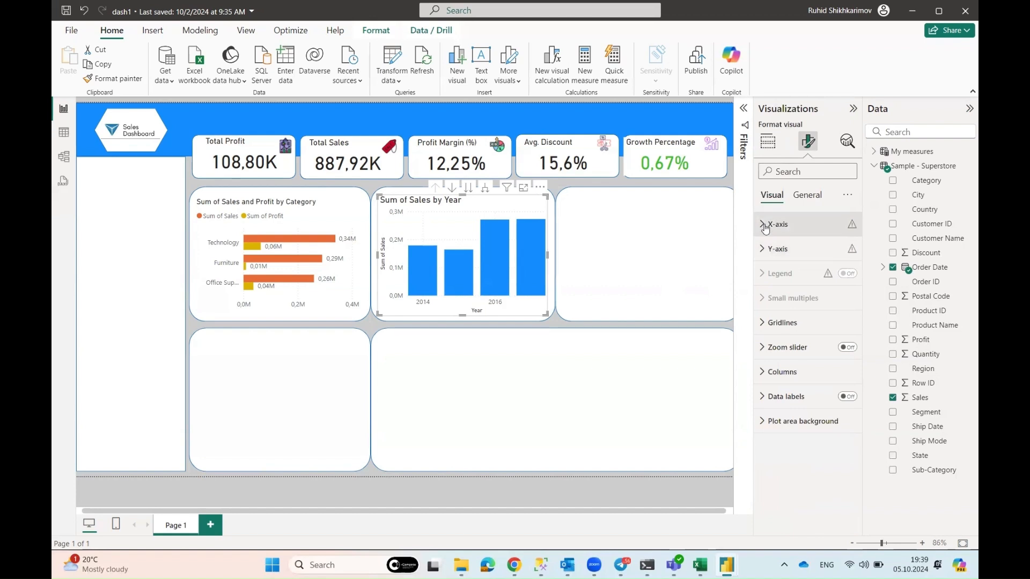
click(767, 249)
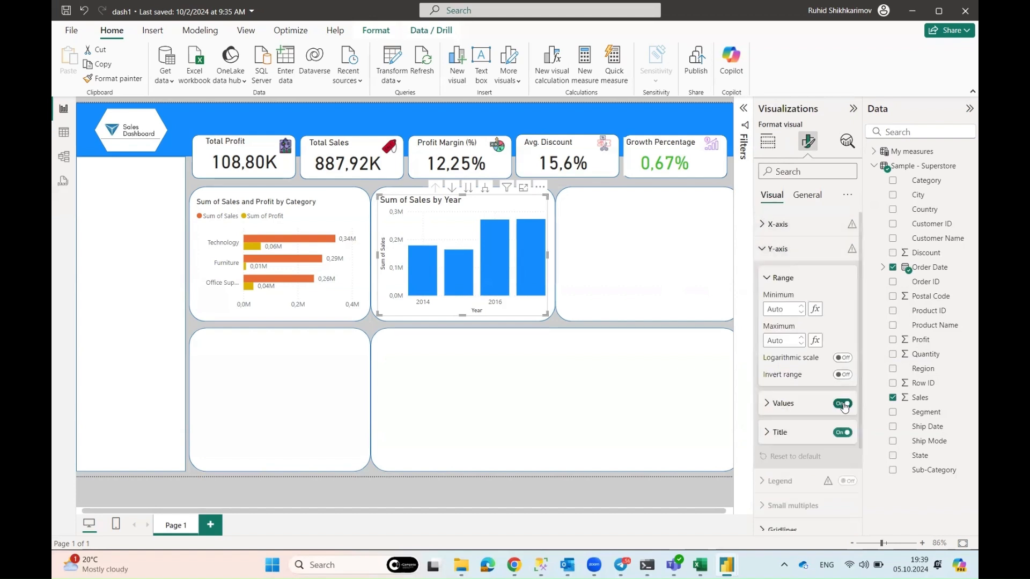
click(845, 436)
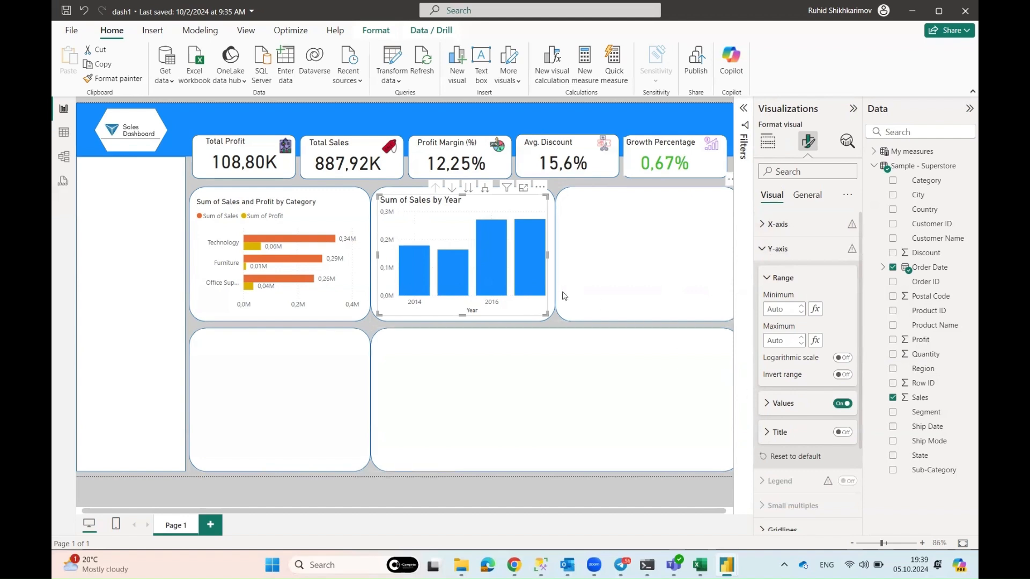
click(761, 252)
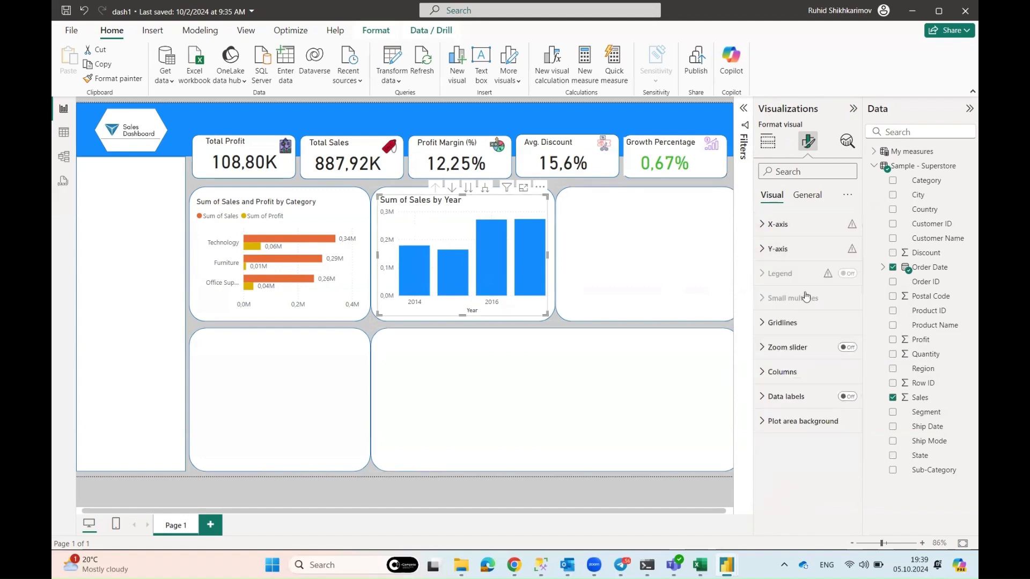
Turn on the data labels of the yearly sales column chart
click(765, 372)
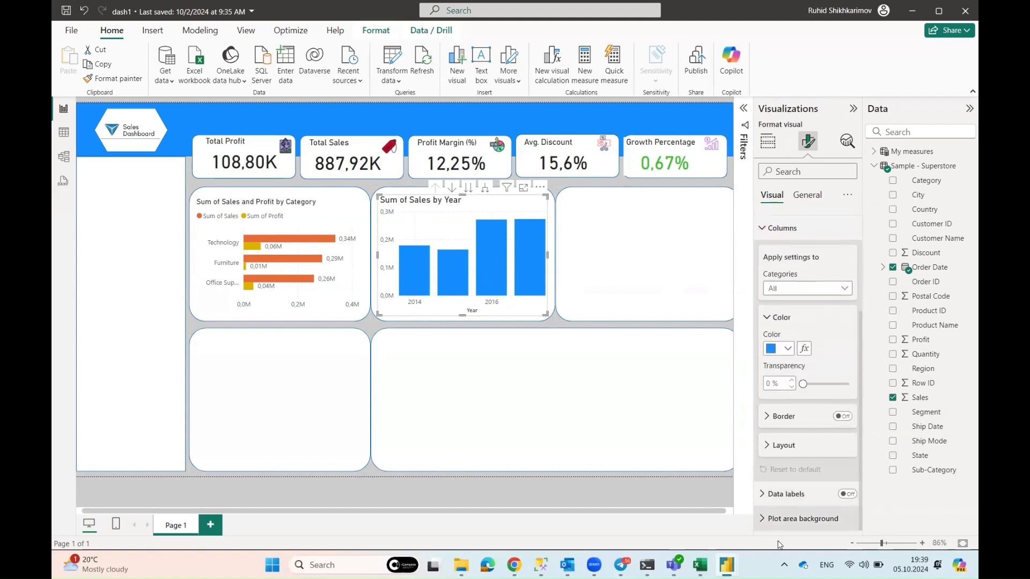
click(769, 494)
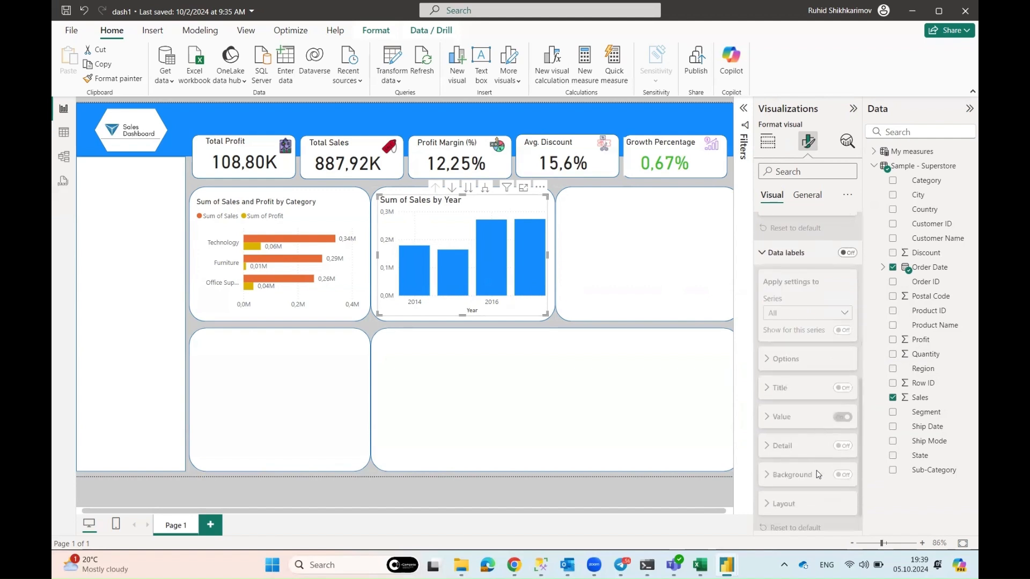
scroll(810, 380, up, 2)
click(847, 313)
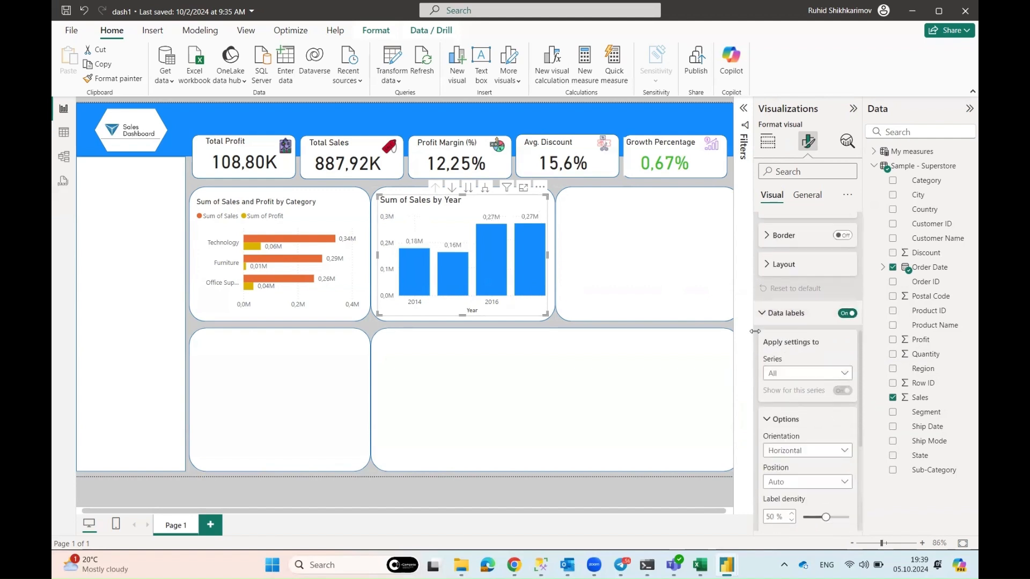
Open the color choices for all columns of the yearly sales chart
scroll(792, 383, up, 3)
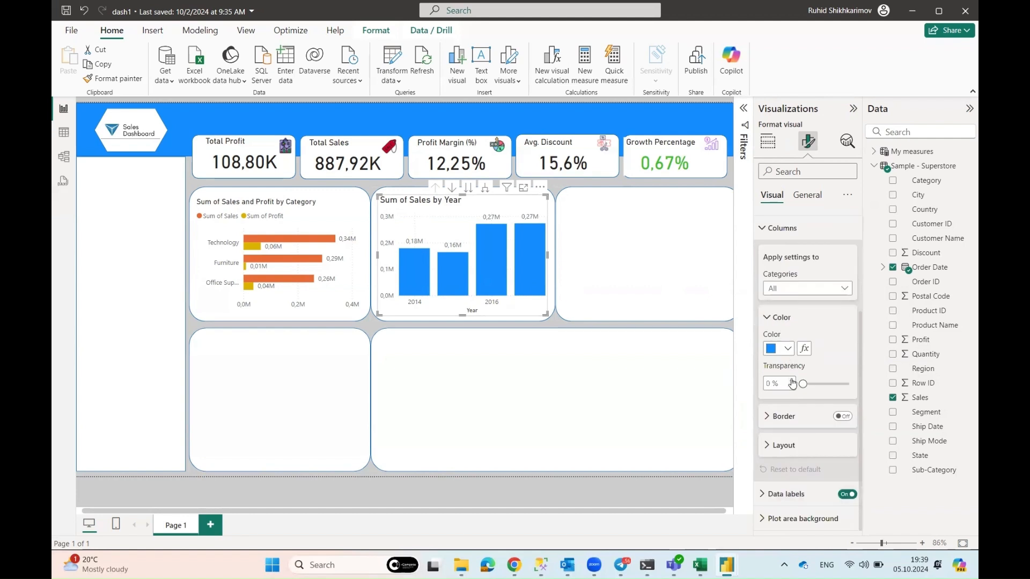
click(788, 349)
key(Escape)
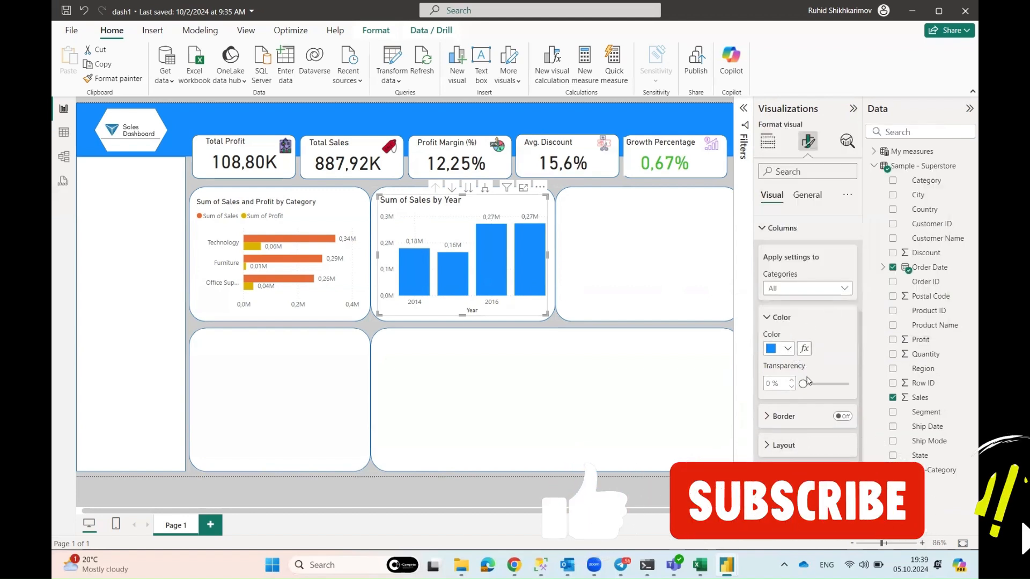
Color all columns of the yearly sales chart dark indigo blue and expand the data label settings
click(788, 349)
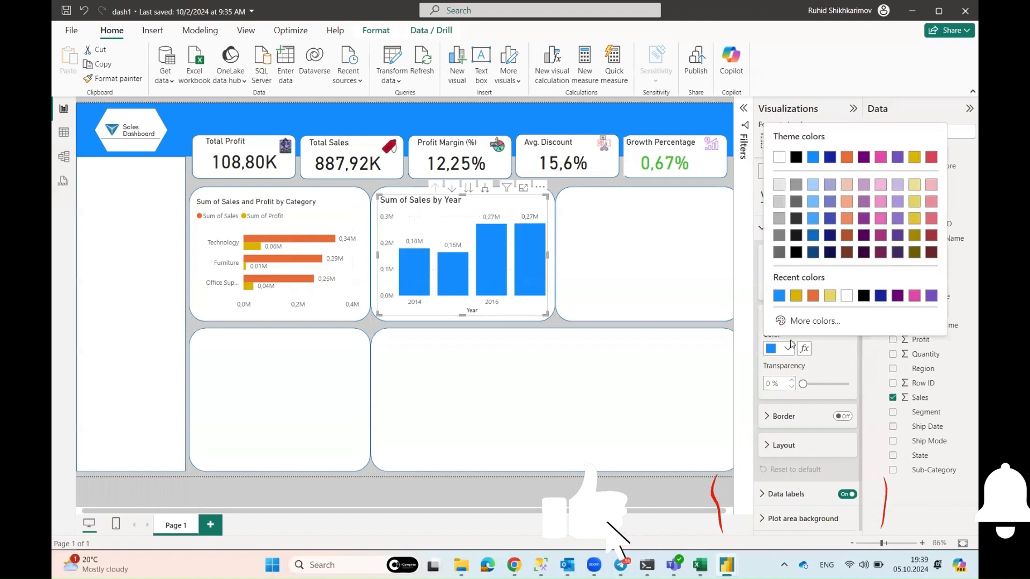
click(830, 218)
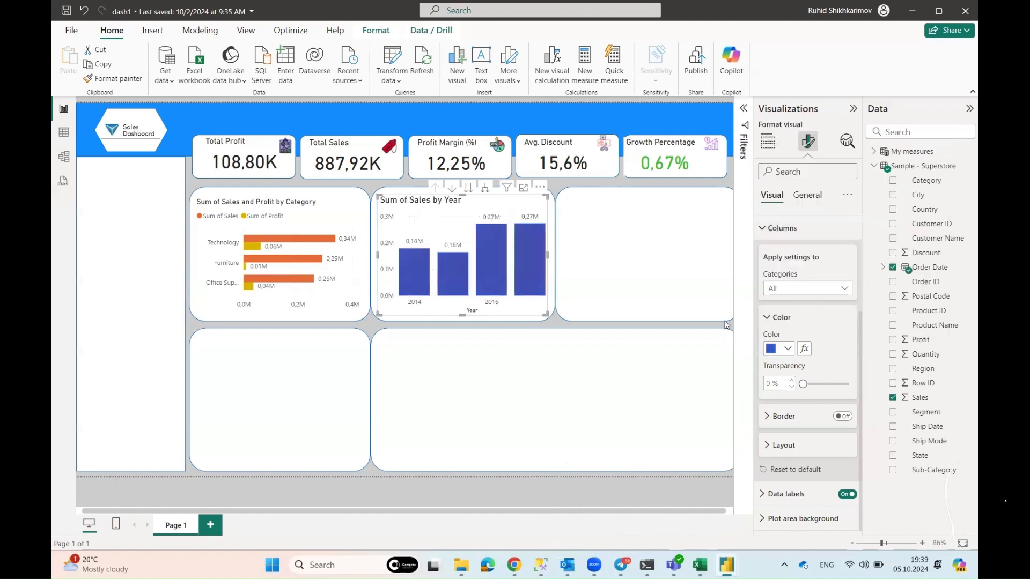
click(766, 319)
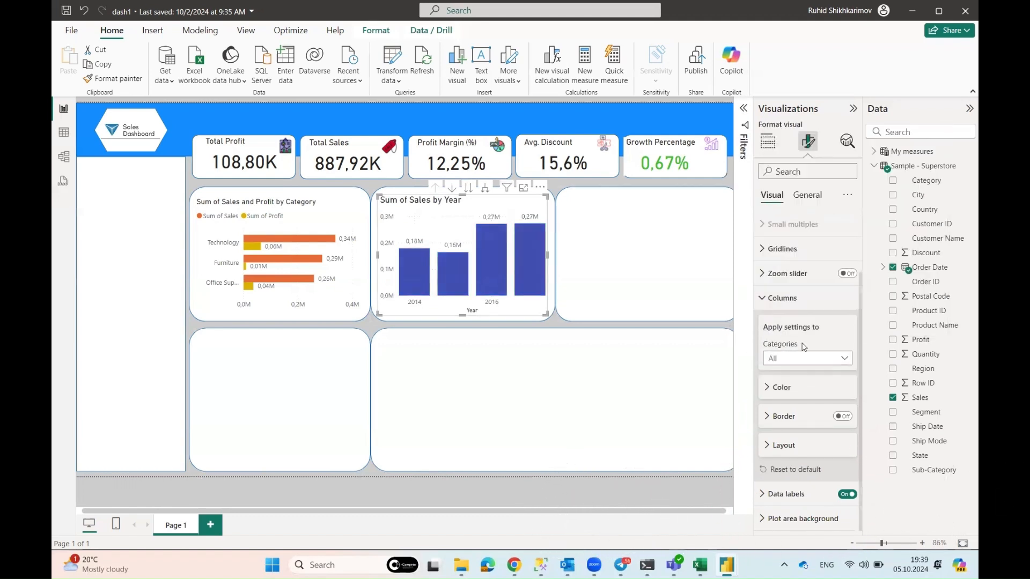
click(786, 494)
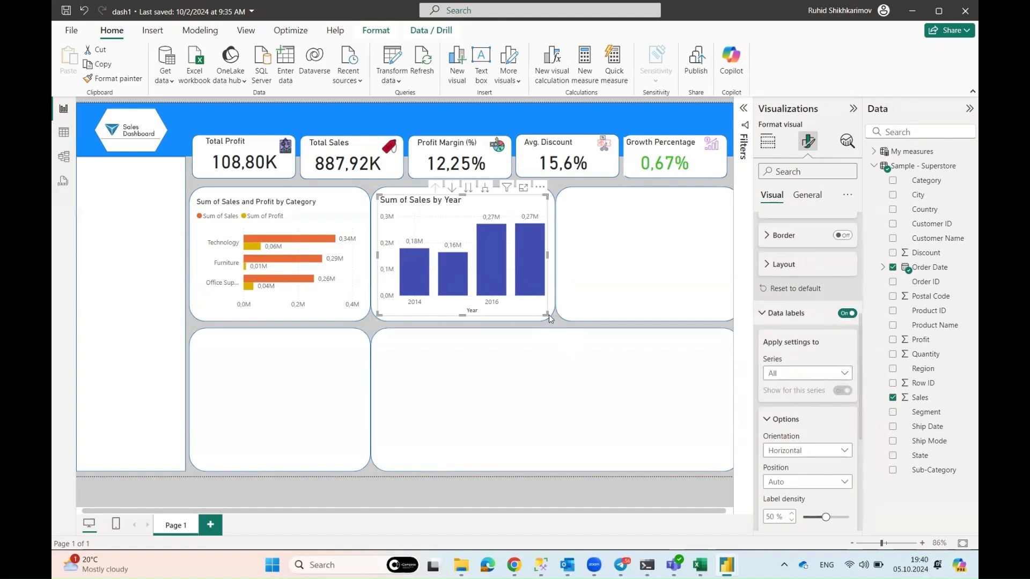
Enlarge the yearly sales chart outward from its lower-right corner, leaving room for every year's label, and deselect it
drag(549, 315, 562, 321)
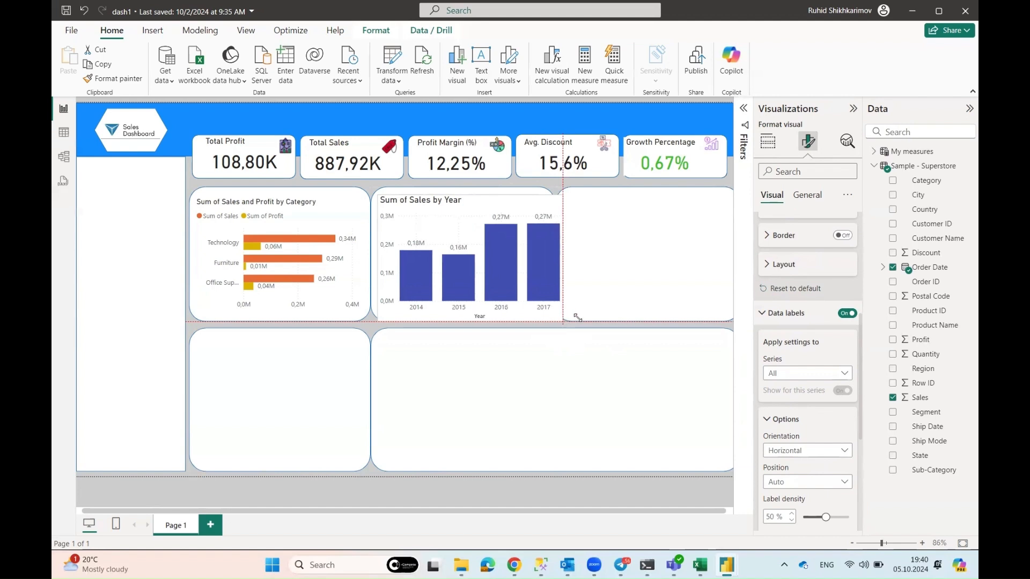
click(578, 318)
click(853, 109)
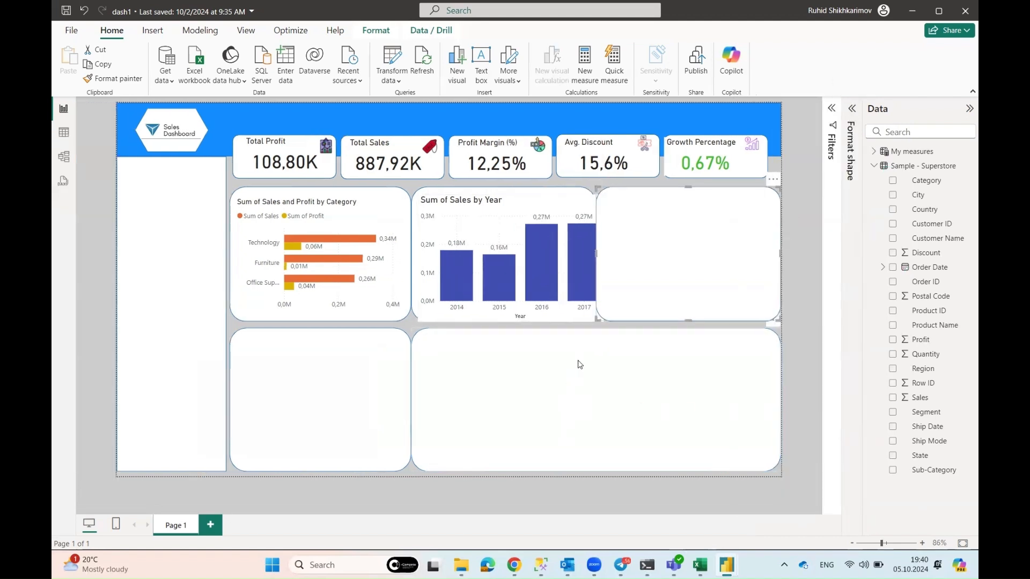
click(461, 500)
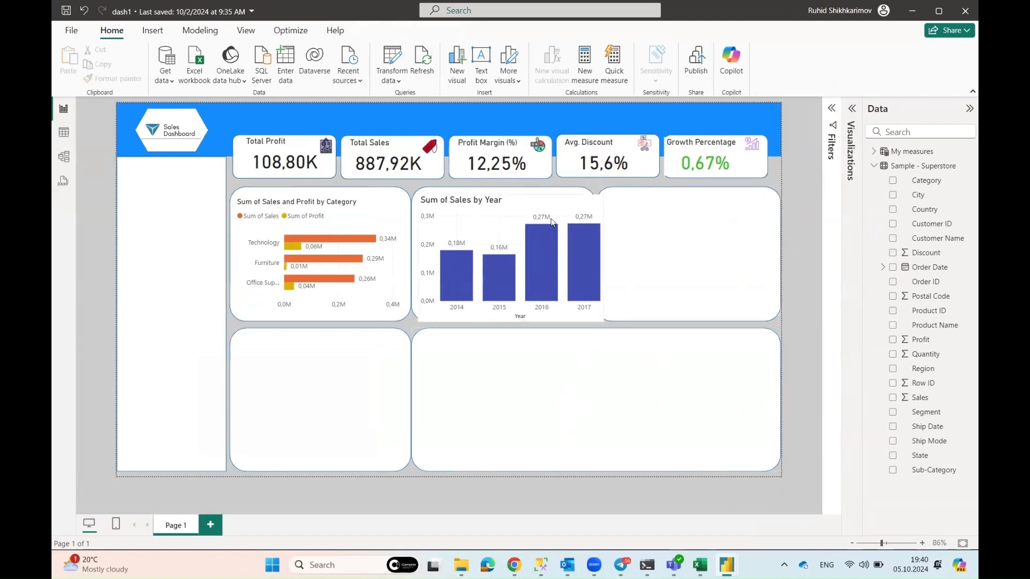
Set the page canvas to a custom size 820 px high and 1380 px wide
click(853, 108)
click(807, 140)
click(800, 248)
click(799, 248)
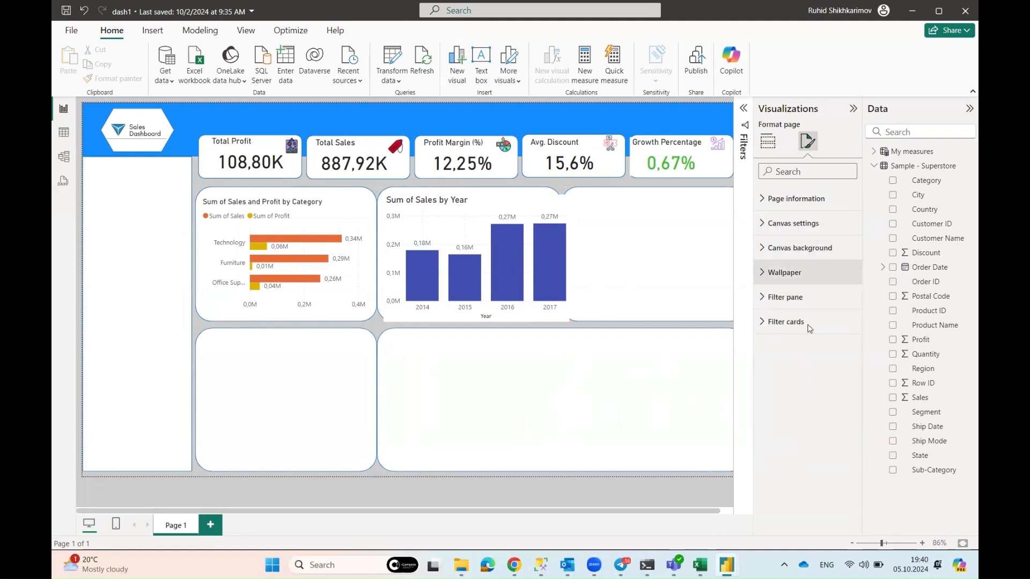
click(768, 272)
click(762, 272)
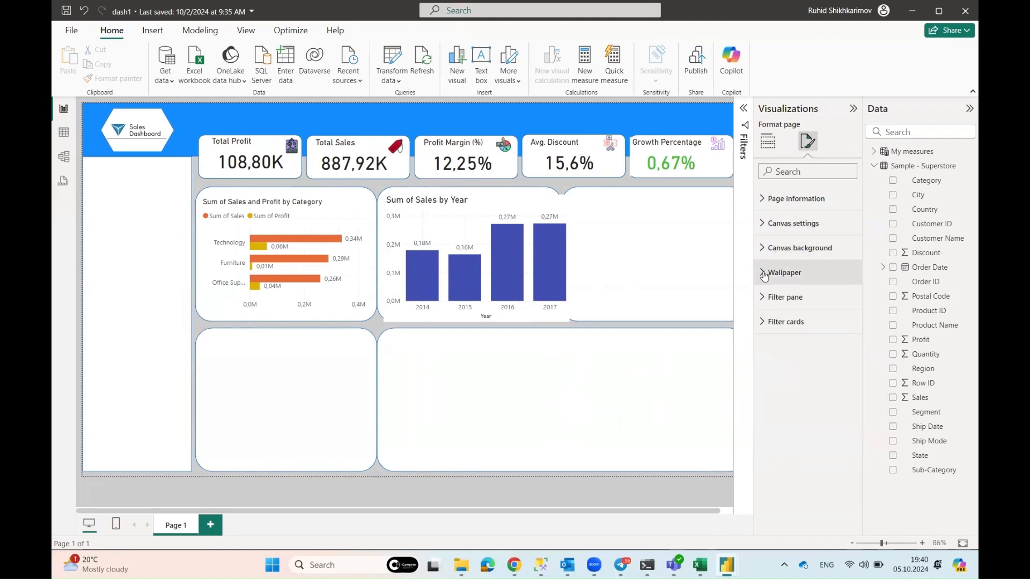
click(763, 224)
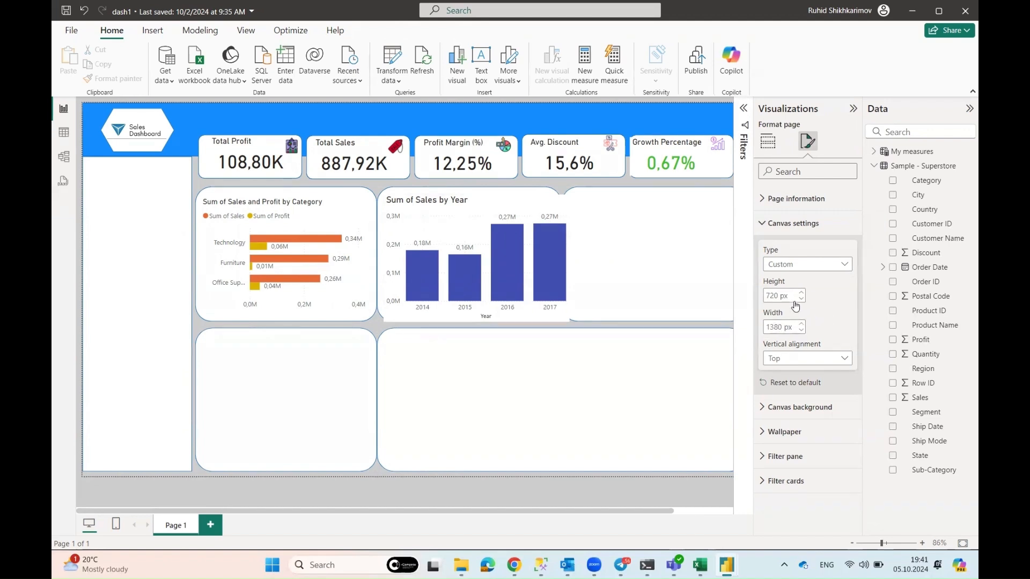
click(814, 311)
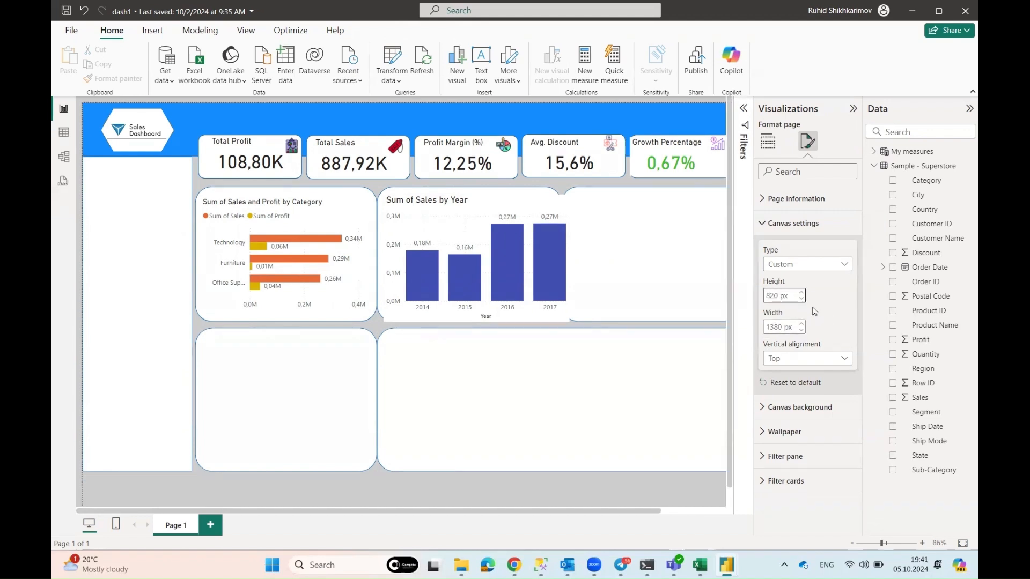
click(665, 483)
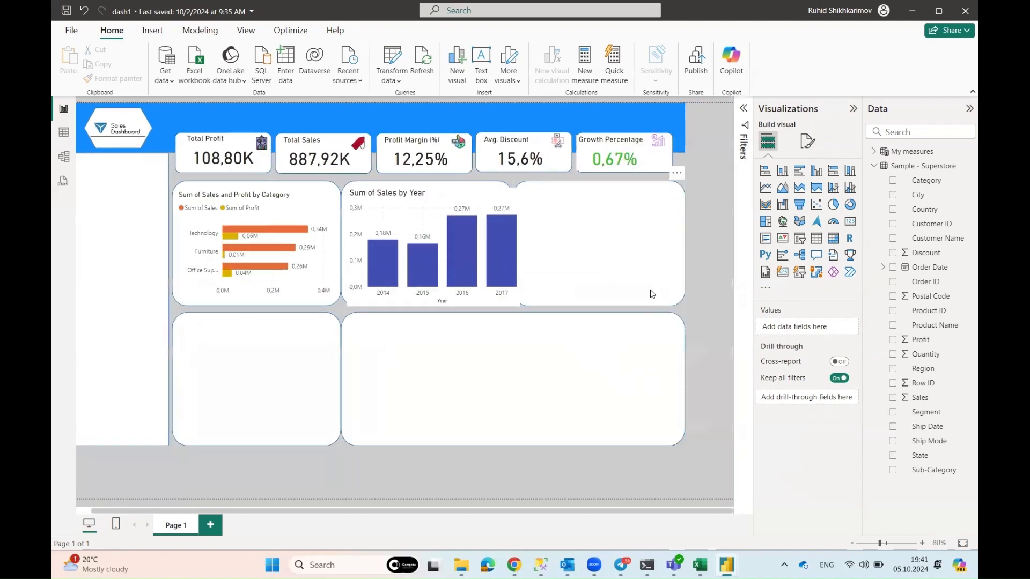
Shift the upper-right box rightward, widen the middle box beside it, and reposition the yearly sales chart over that middle box
drag(611, 266, 635, 267)
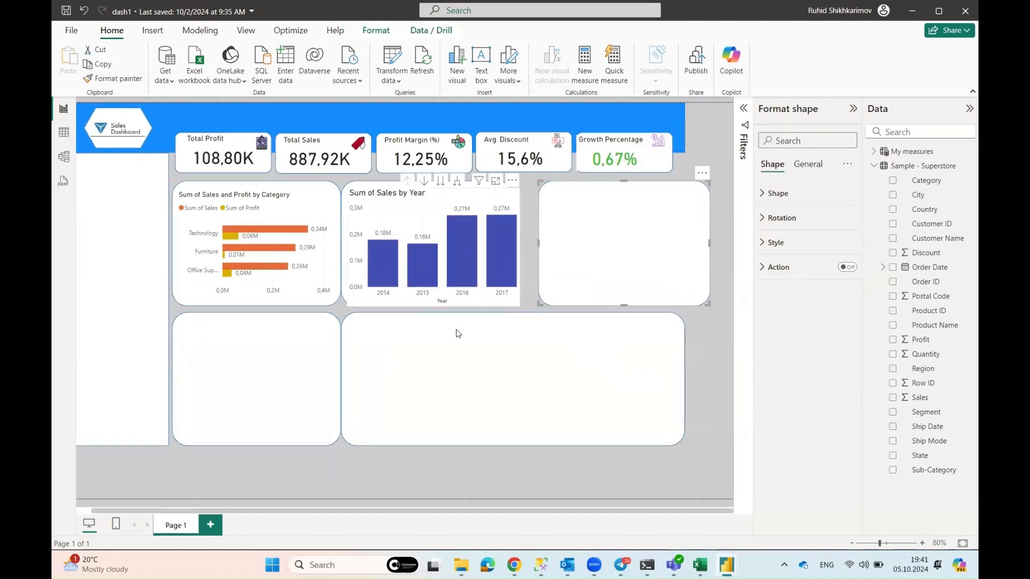
drag(494, 244, 455, 288)
drag(466, 199, 474, 199)
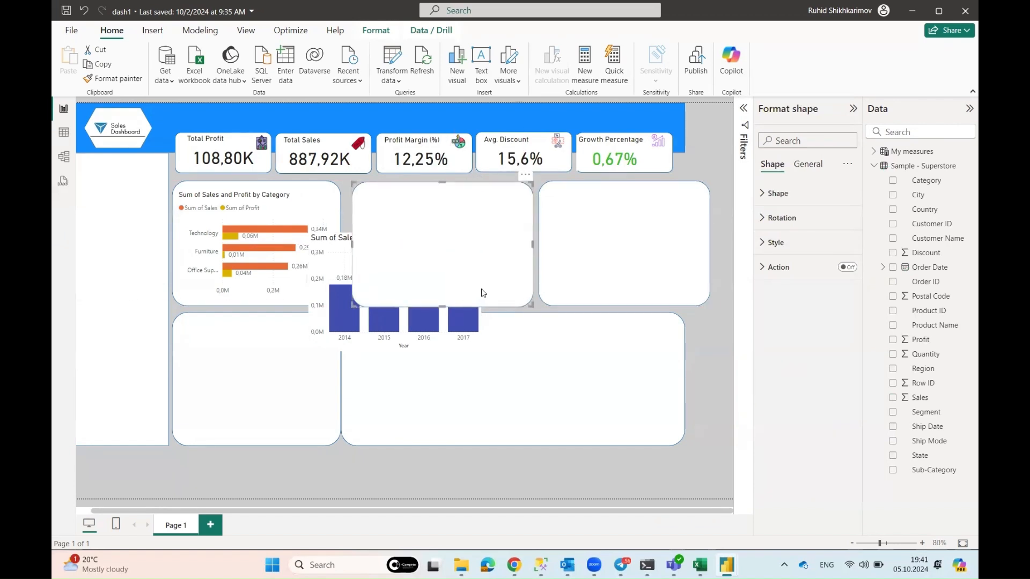
click(466, 292)
drag(466, 297, 464, 254)
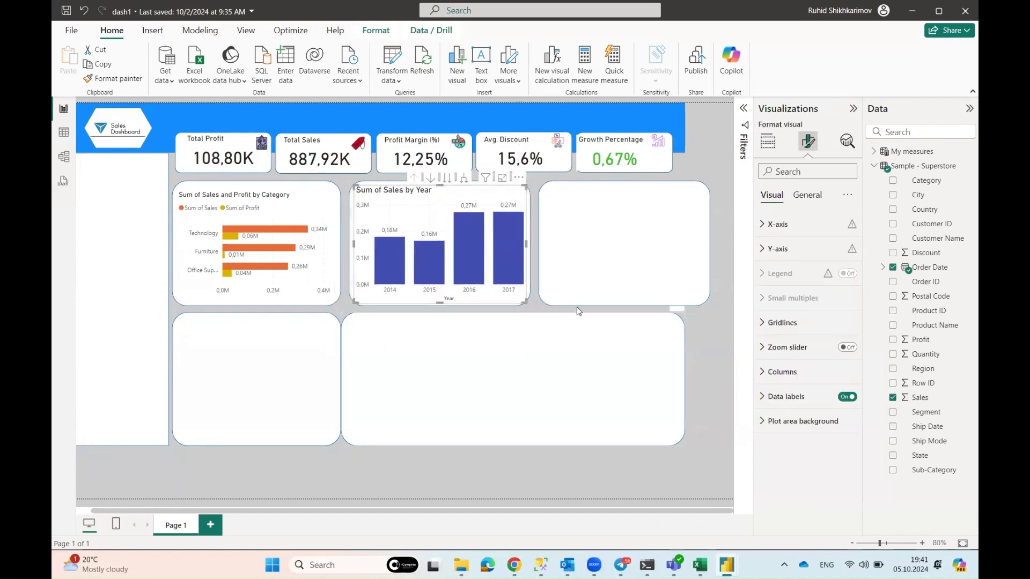
click(526, 254)
click(344, 316)
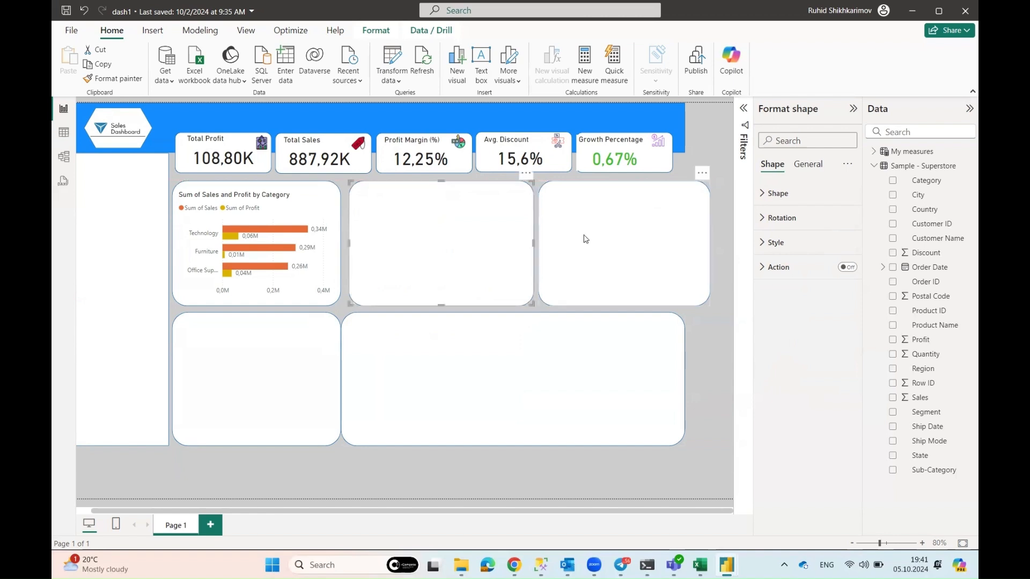
Set the three upper chart boxes to the same width of about 385
click(612, 285)
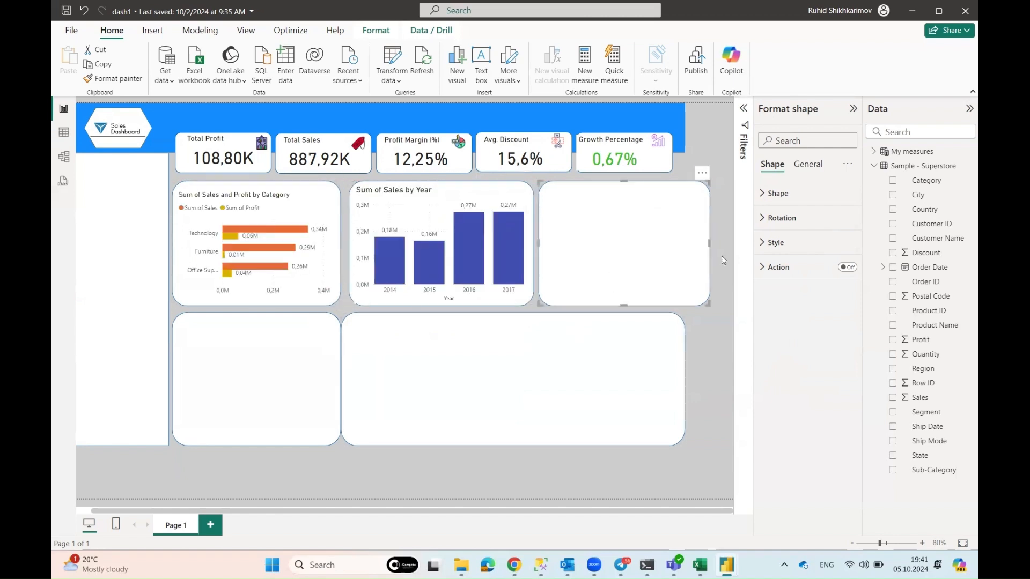
click(806, 165)
click(761, 199)
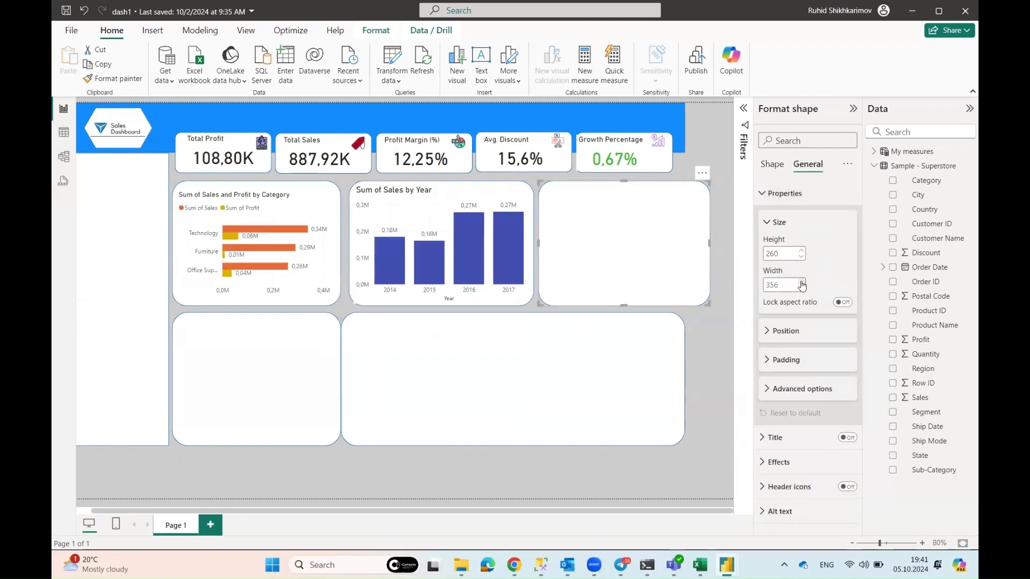
click(529, 201)
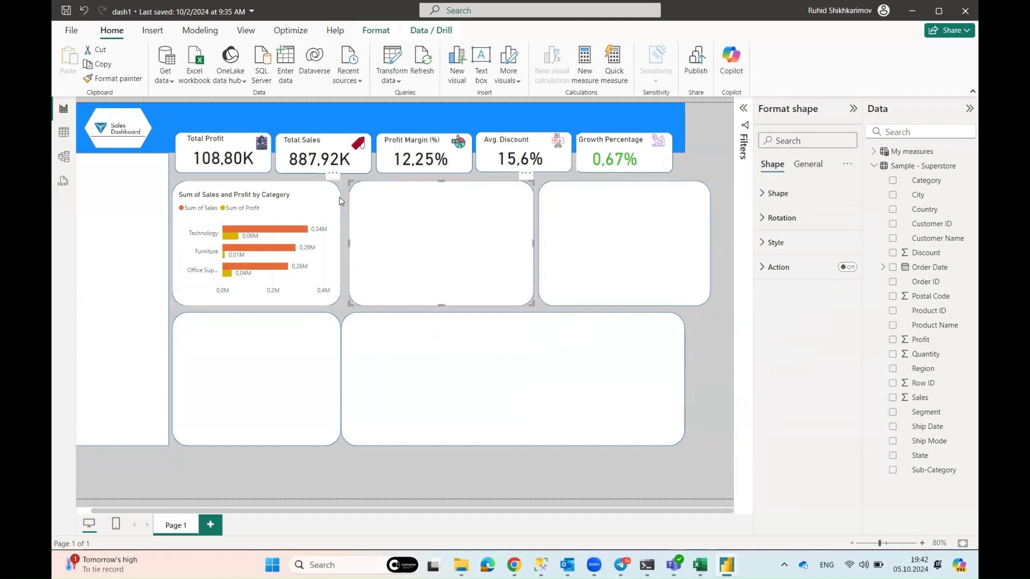
click(808, 165)
click(802, 282)
click(802, 282)
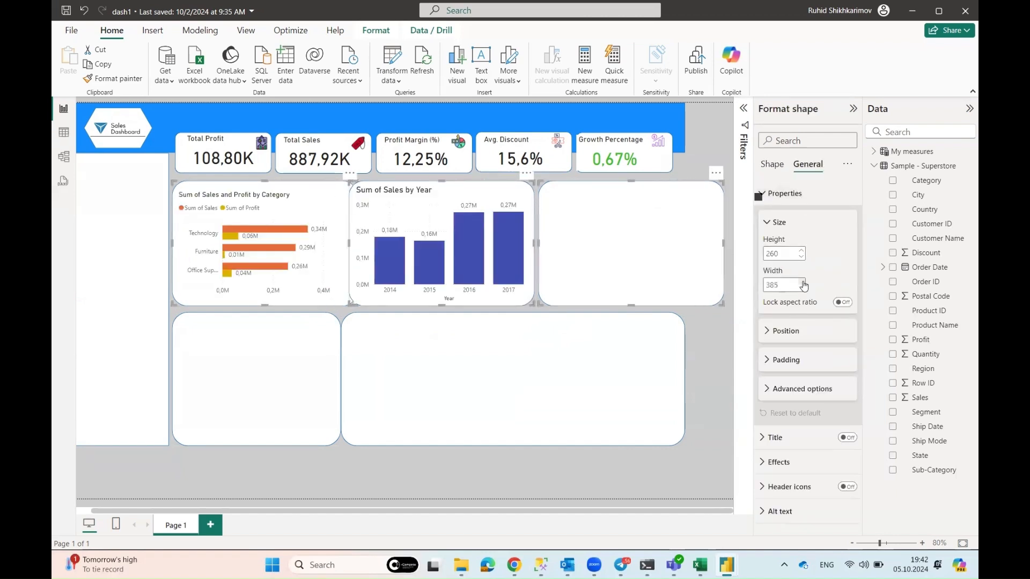
Move both charts down over the lower boxes and line up the three upper boxes edge to edge
click(517, 372)
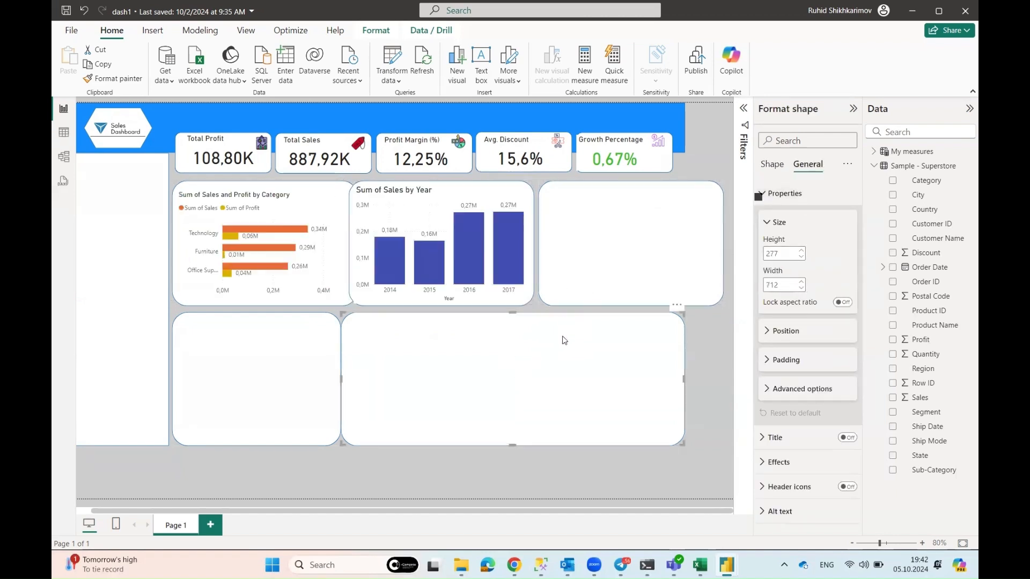
click(486, 239)
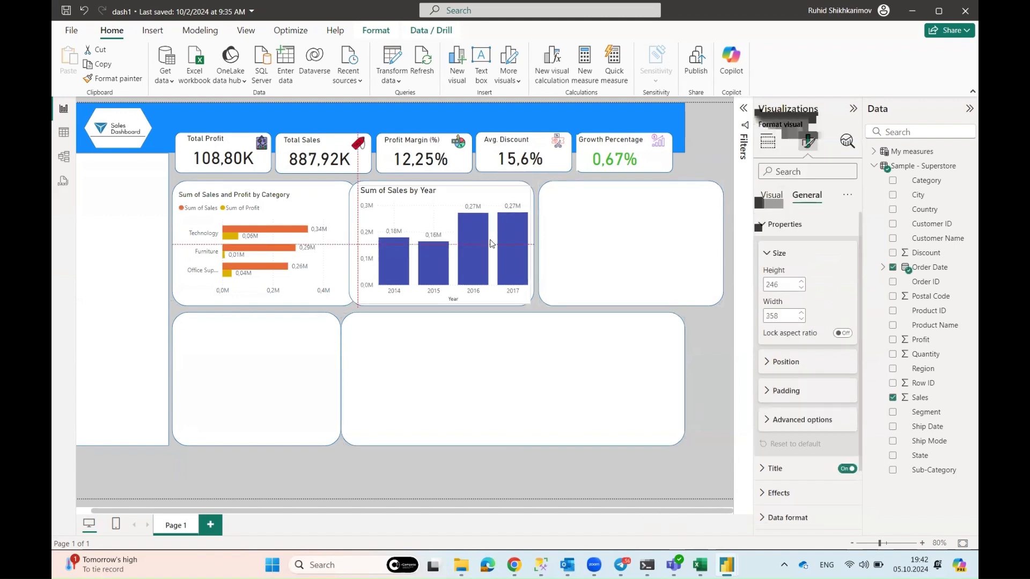
click(257, 246)
drag(486, 308, 483, 458)
drag(257, 246, 248, 381)
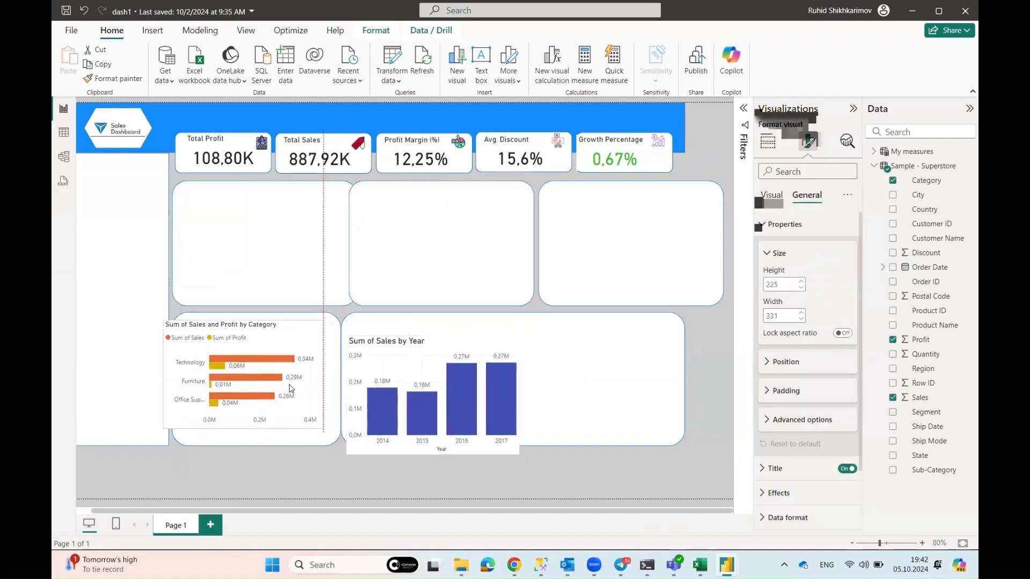
click(432, 282)
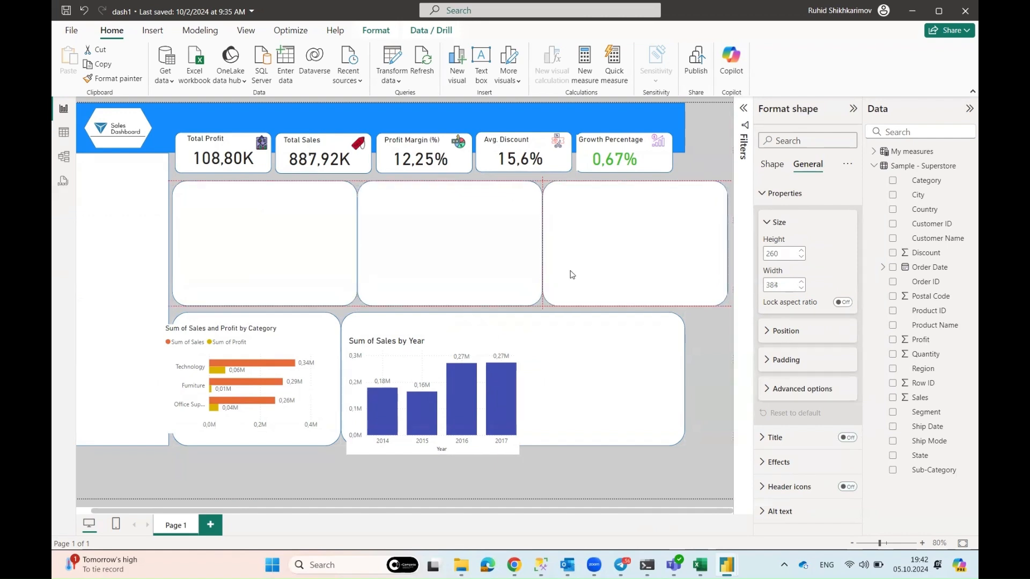
Return both charts to their upper boxes and enlarge them to fit, making the yearly chart about 352 wide and 240 high
key(ctrl+z)
key(ctrl+z)
drag(335, 269, 352, 300)
drag(515, 451, 535, 302)
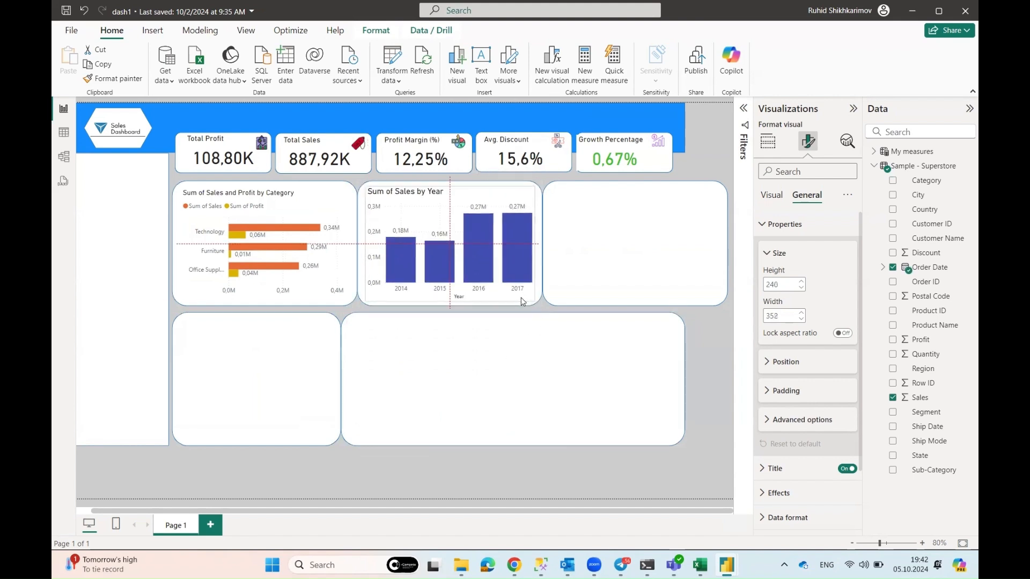
click(684, 125)
Move the Growth Percentage and Avg. Discount cards with their background boxes rightward along the header
click(659, 170)
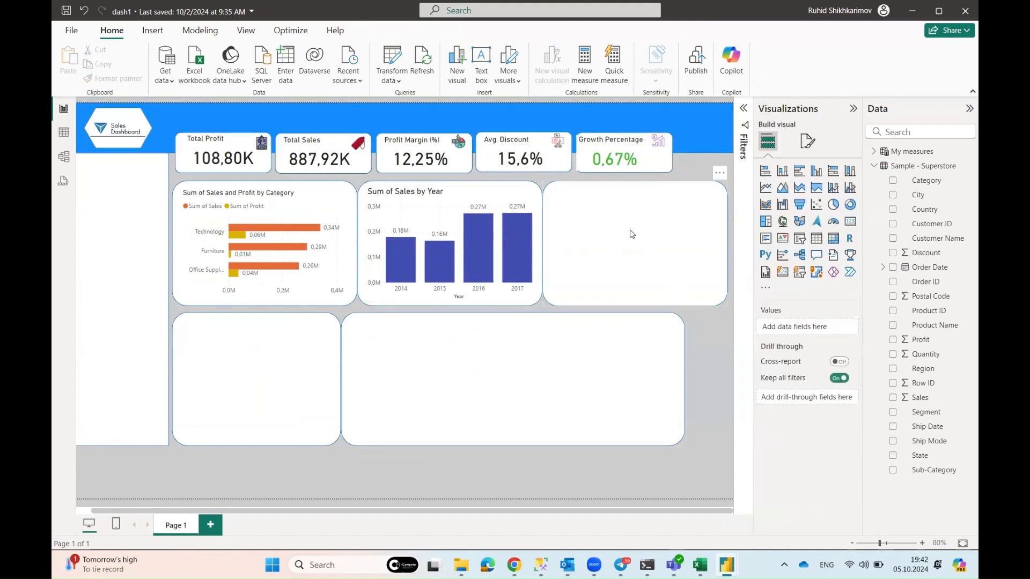
drag(659, 170, 605, 164)
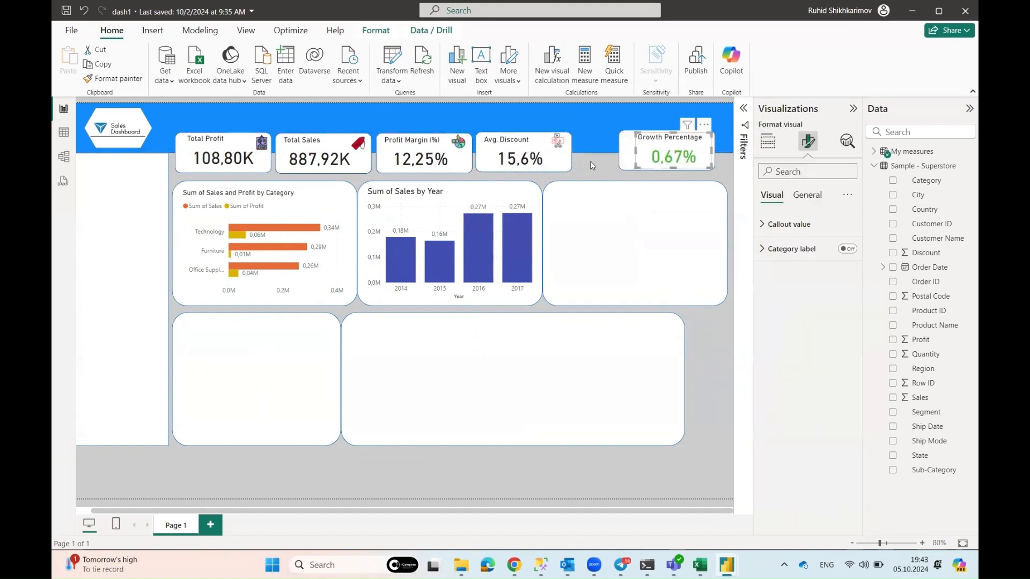
click(569, 169)
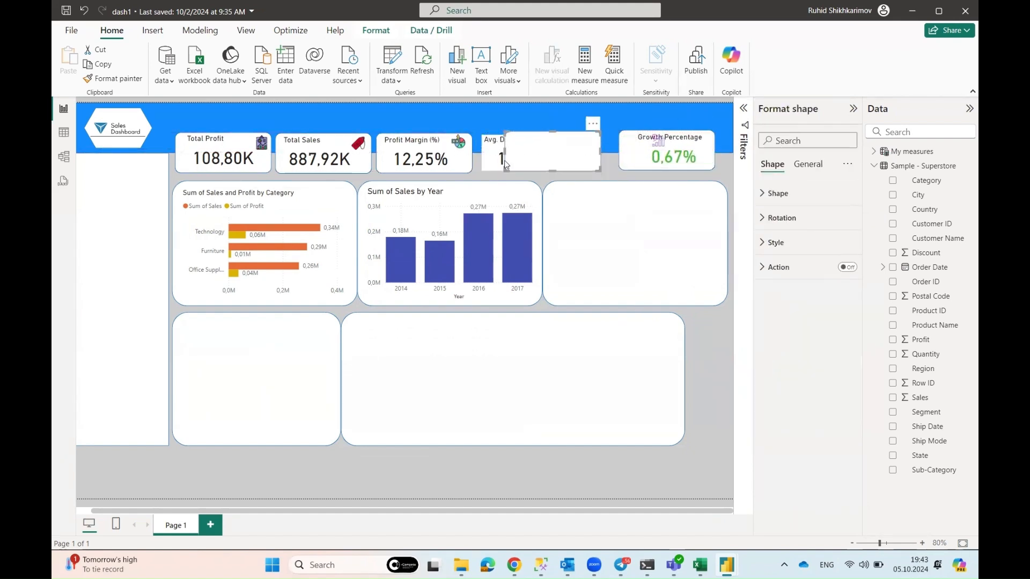
drag(499, 156, 549, 163)
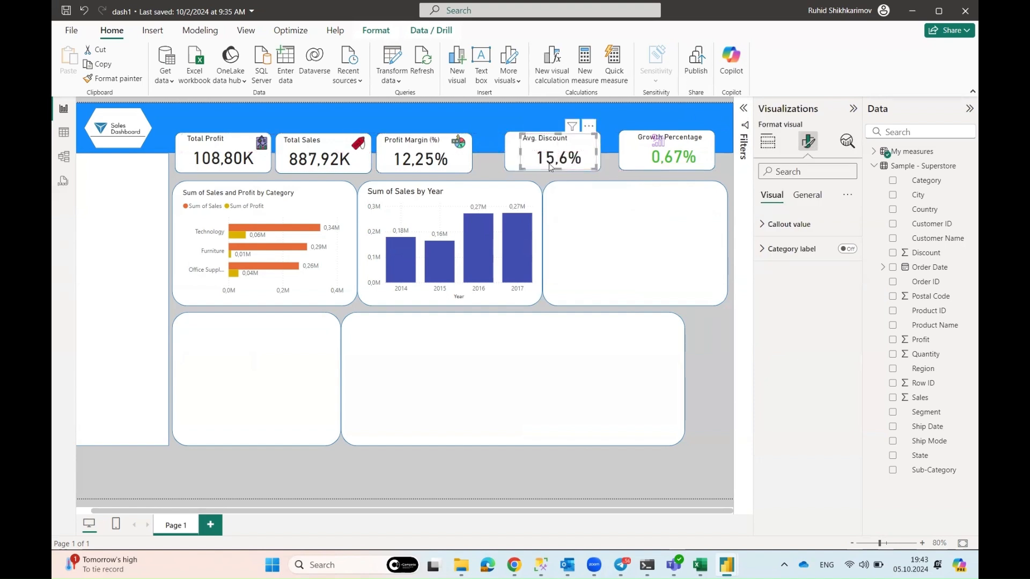
Shift the Profit Margin and Total Sales cards with their boxes rightward, moving the Total Sales icon along, to space the KPI row
click(462, 166)
drag(394, 167, 358, 167)
click(381, 166)
click(358, 167)
click(355, 169)
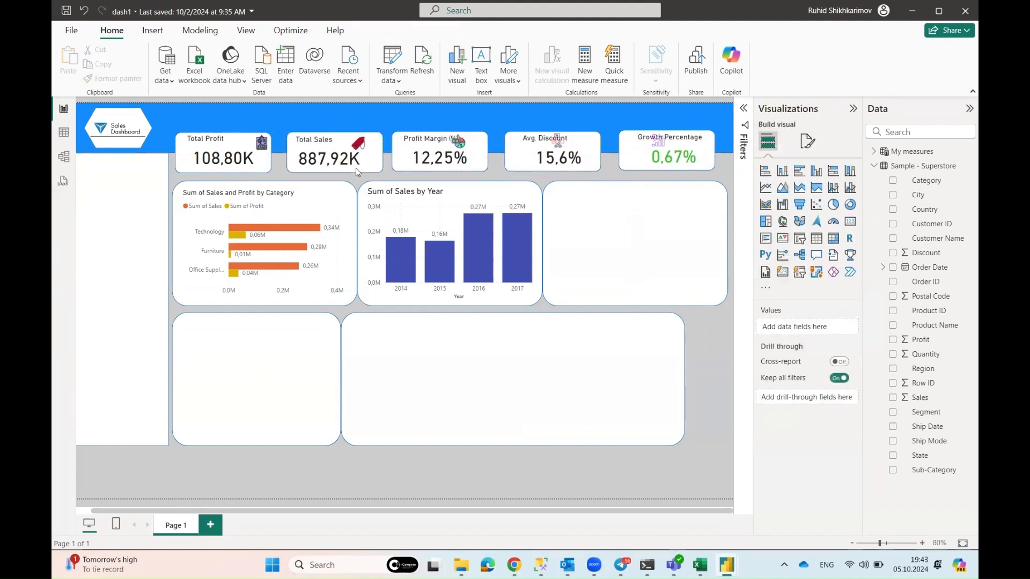
click(359, 166)
click(362, 162)
click(362, 162)
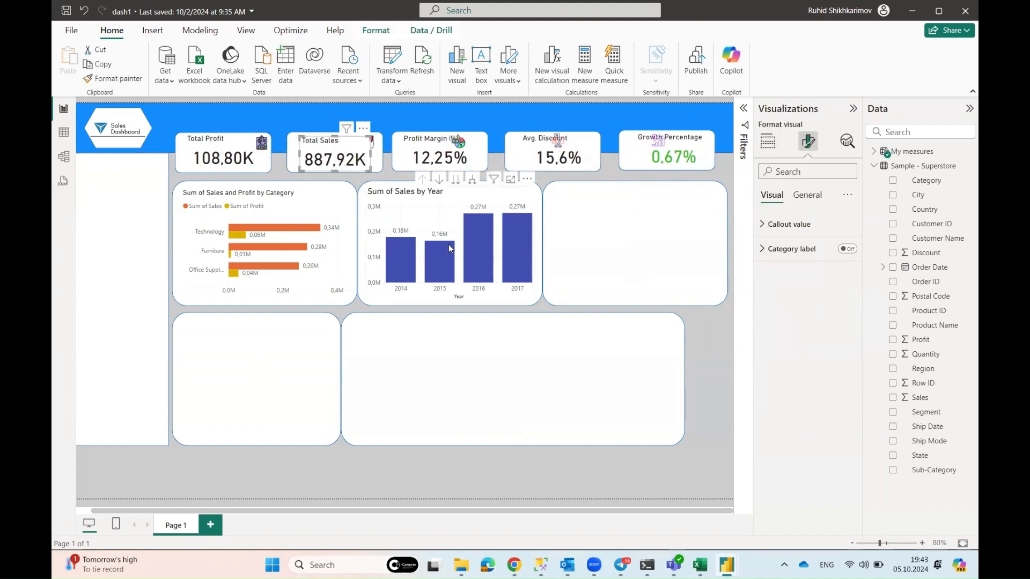
click(472, 244)
Extend the large lower box rightward to the edge of the upper row and down to the page's lower edge
click(682, 375)
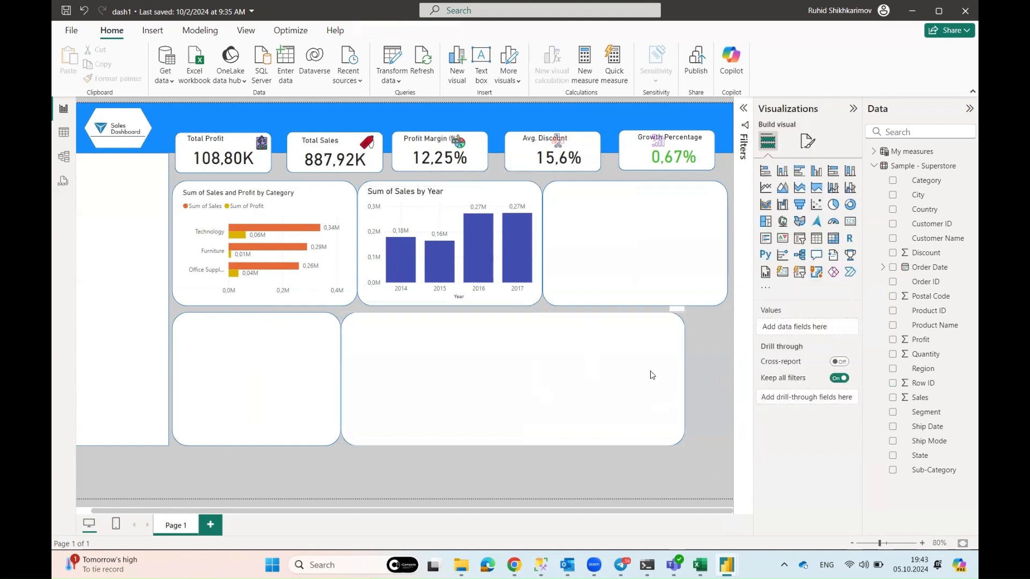
drag(684, 375, 726, 372)
drag(533, 446, 533, 495)
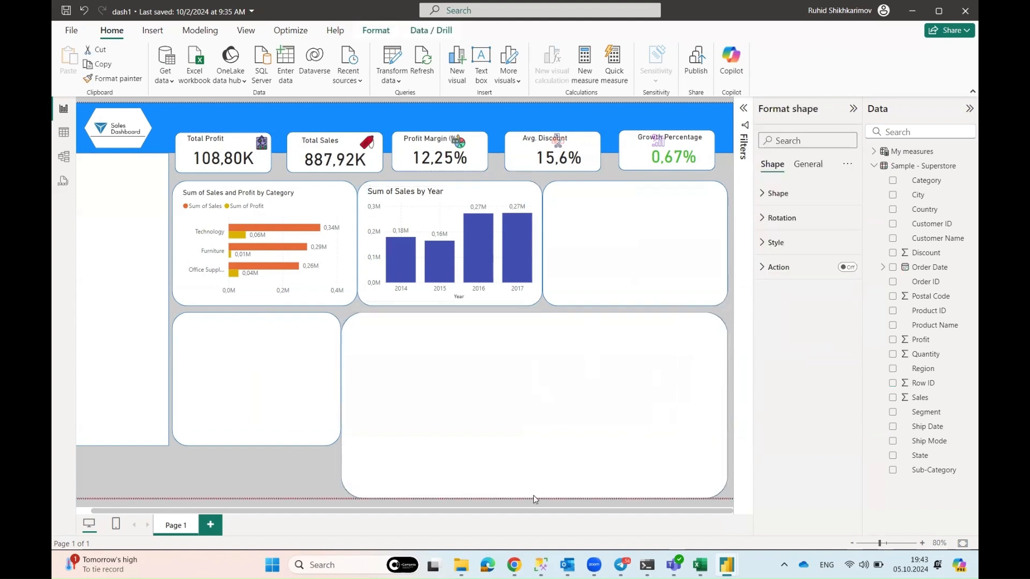
Extend the lower-left box and the white side panel down to the page's lower edge, widening the panel to meet the boxes
click(269, 440)
drag(259, 449, 256, 497)
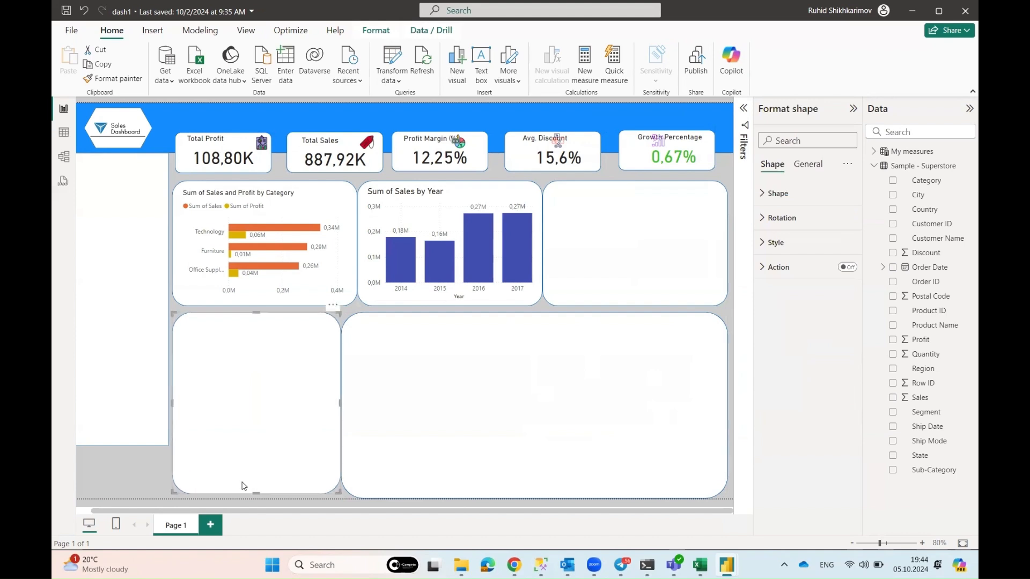
click(164, 443)
drag(165, 445, 174, 499)
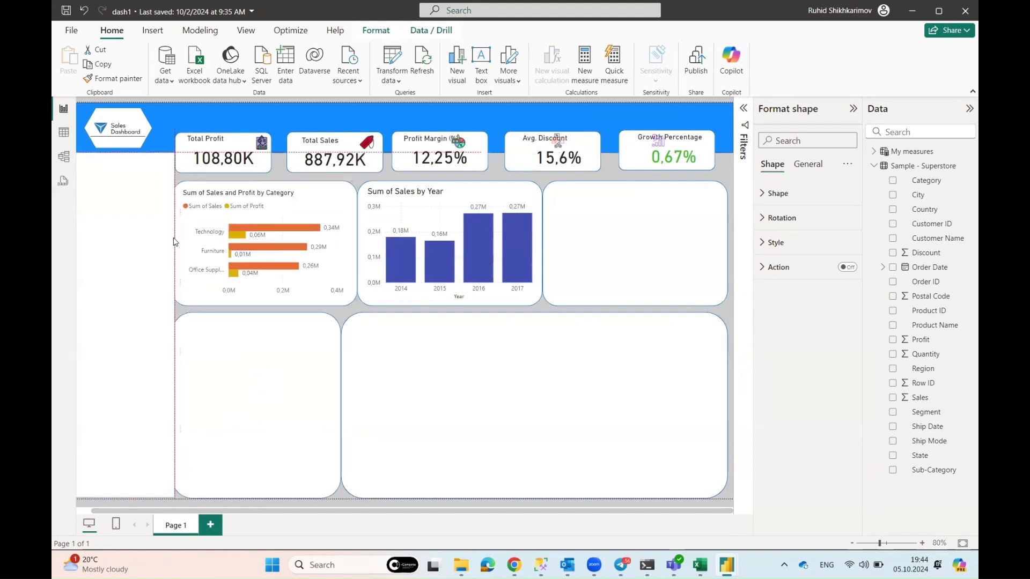
Leave a thin gap beside the white side panel and align the lower-left box's left edge with the upper-row boxes
drag(173, 238, 176, 244)
click(178, 290)
click(195, 320)
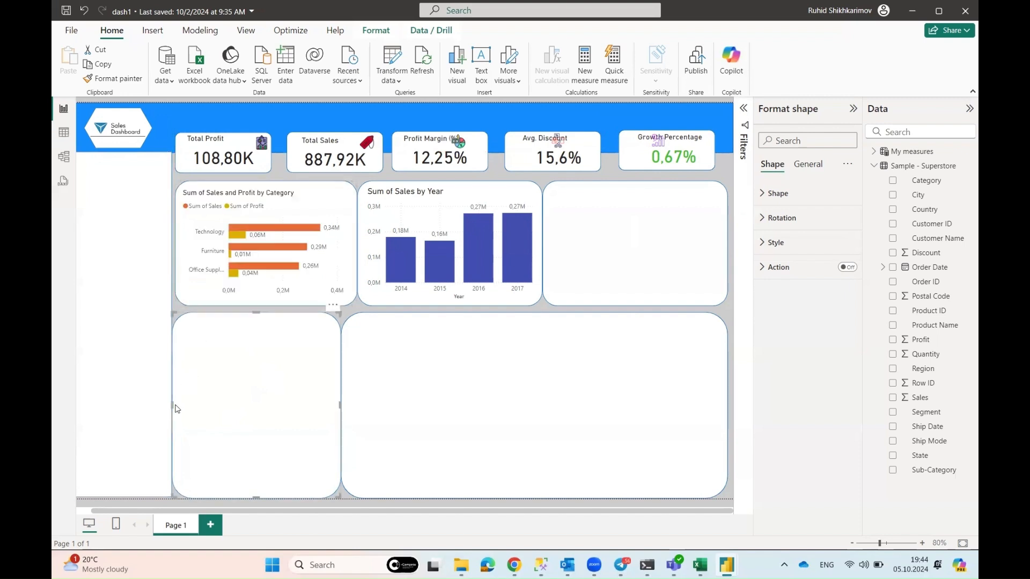
drag(173, 407, 176, 406)
Shift the meeting edge of the two lower boxes rightward to line up with the boundary between the first two upper boxes
click(391, 326)
scroll(386, 332, down, 1)
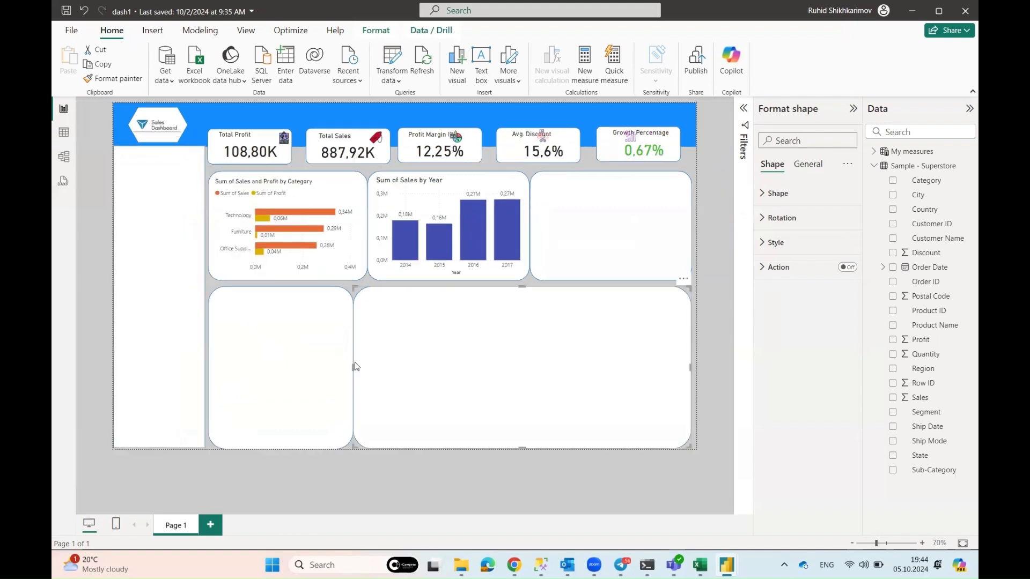
drag(354, 367, 368, 369)
click(343, 368)
click(429, 374)
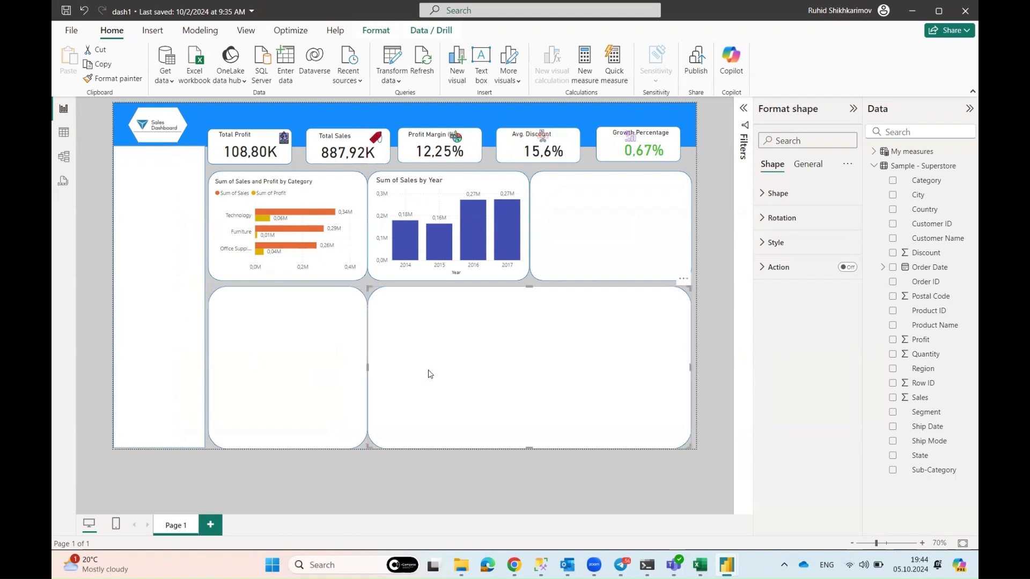
scroll(429, 374, up, 1)
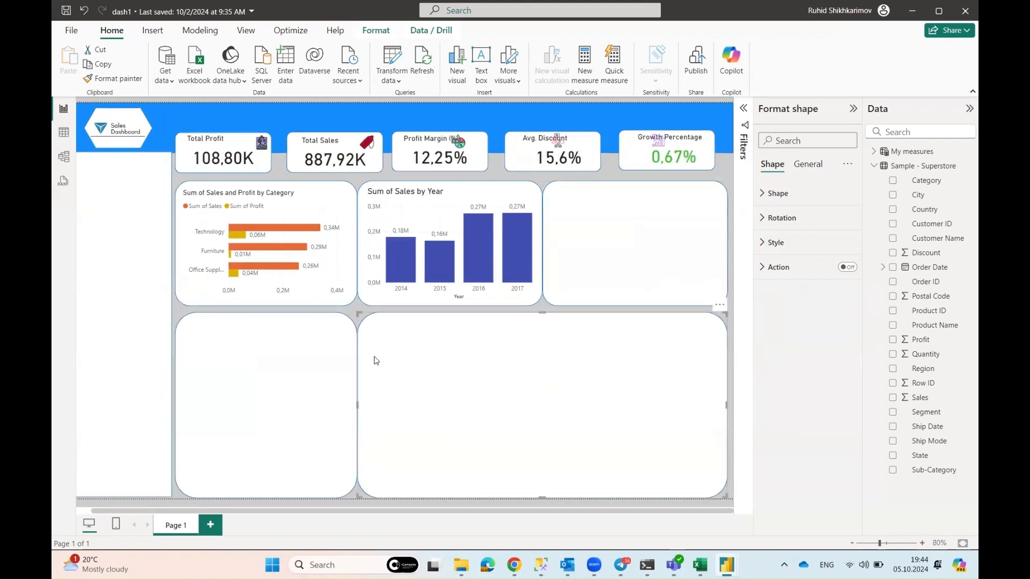
Add a donut chart and size it to fit inside the empty upper-right box
click(648, 259)
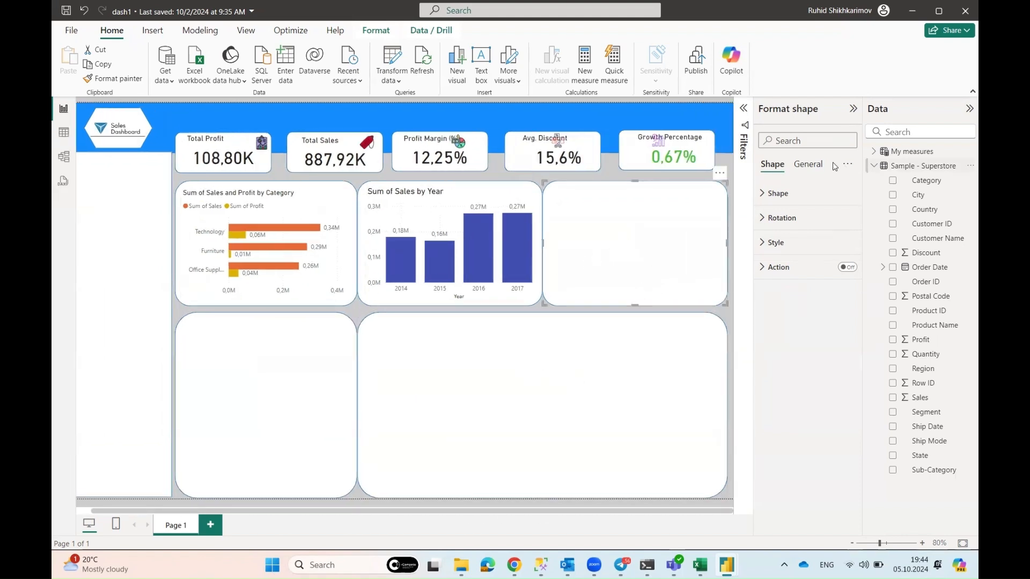
click(688, 507)
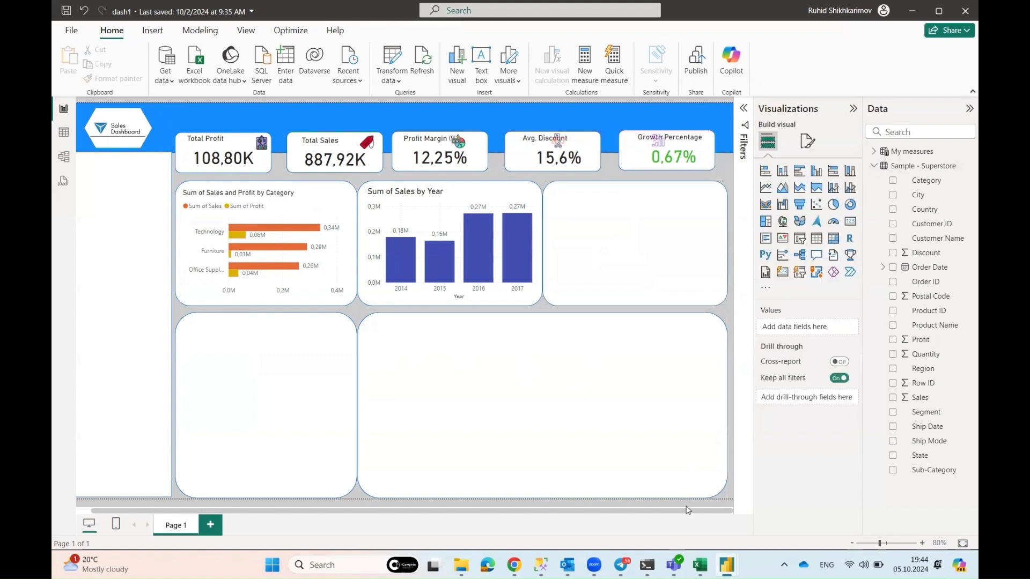
click(850, 205)
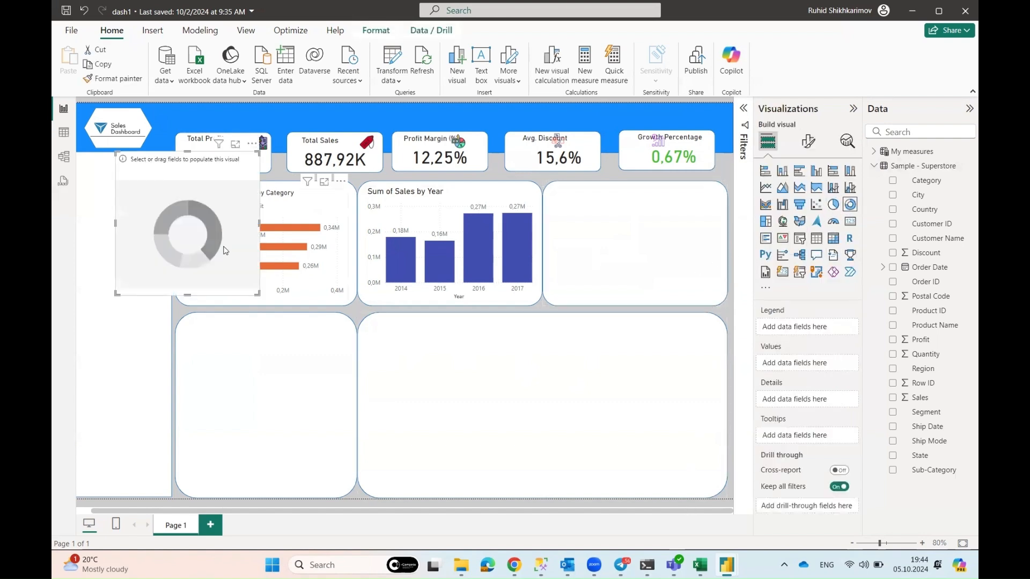
drag(202, 217, 614, 301)
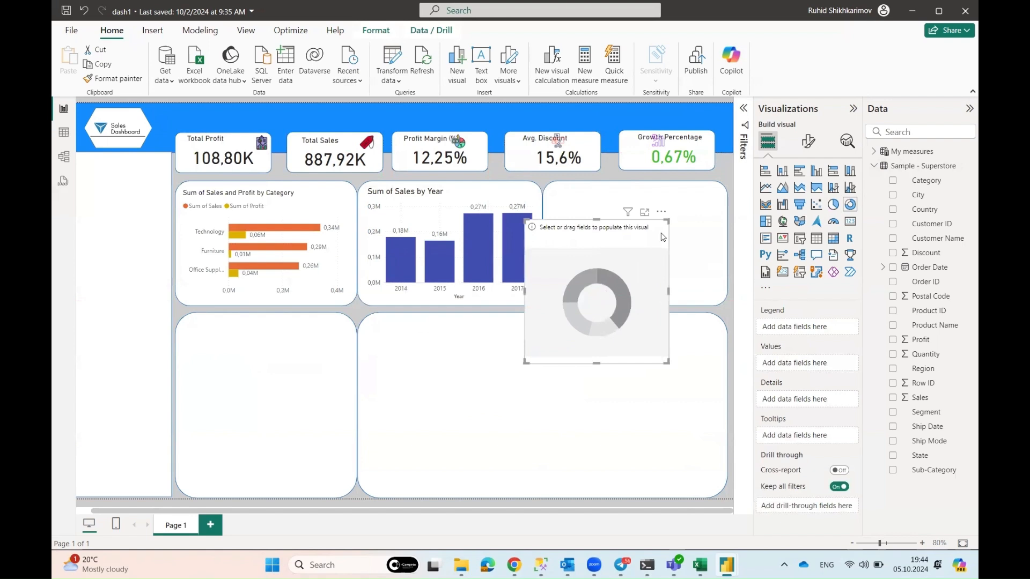
drag(665, 220, 668, 267)
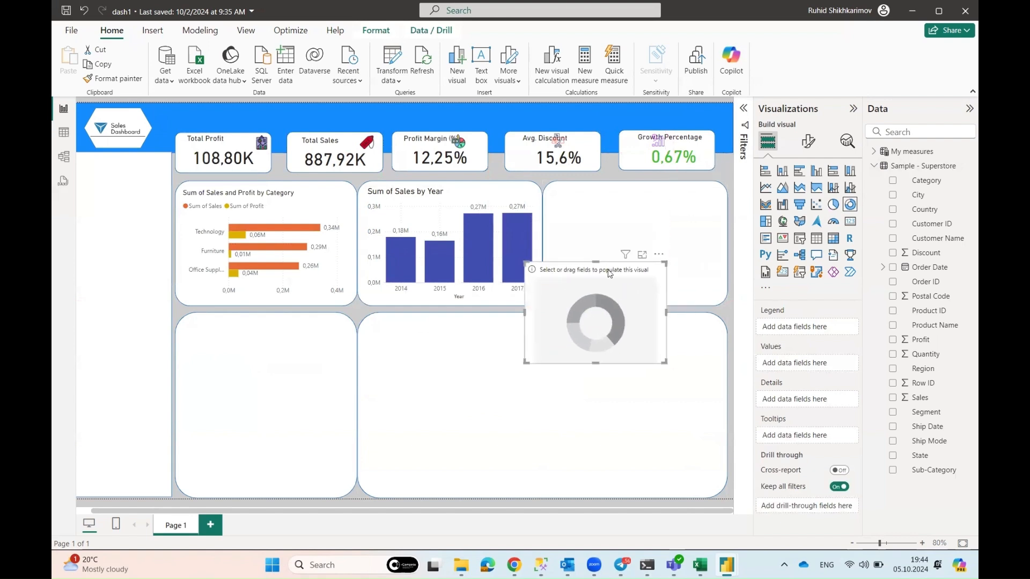
drag(590, 319, 620, 246)
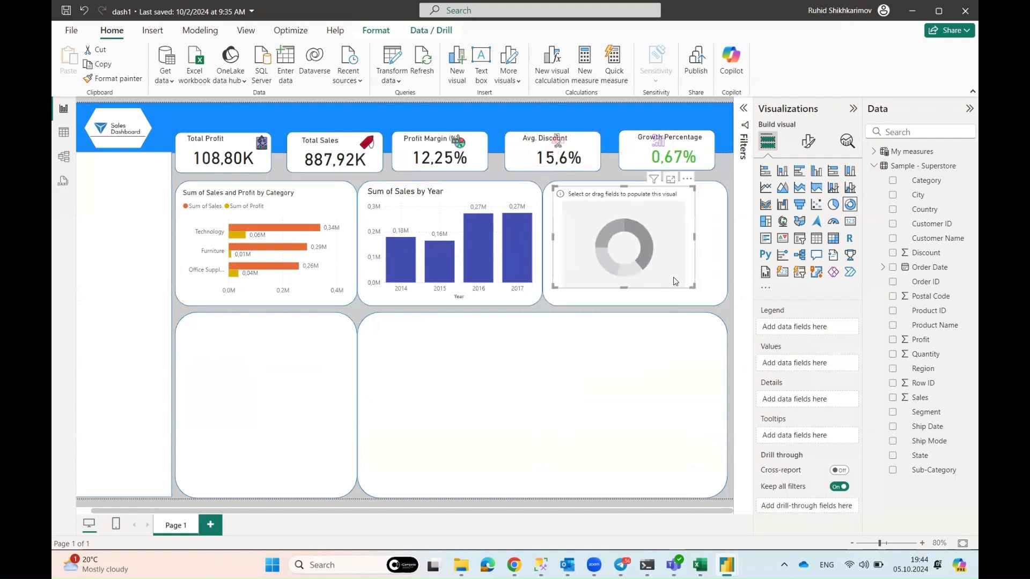
drag(693, 287, 719, 299)
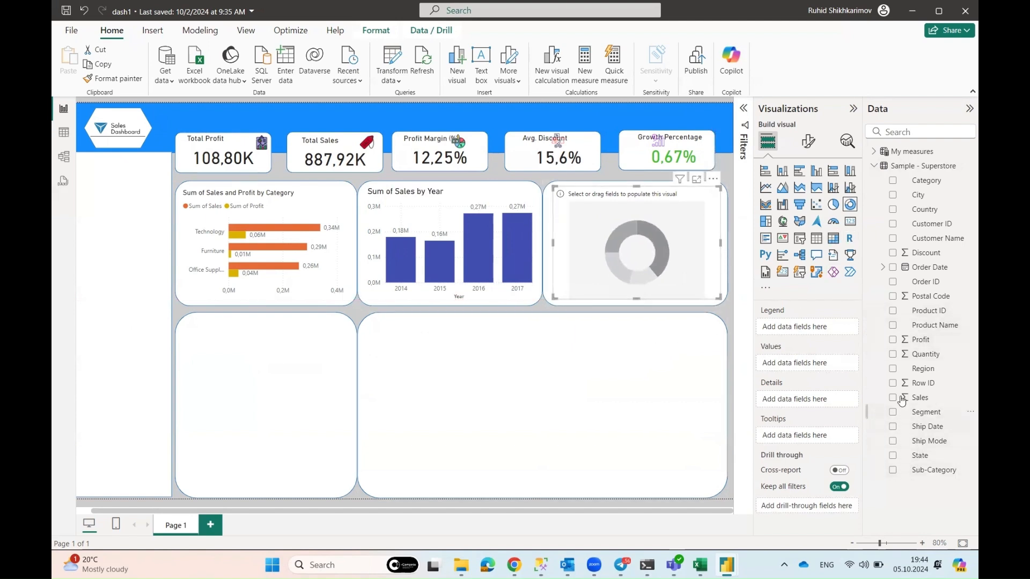
Assign Region as the donut chart's legend and Sales as its values
click(894, 369)
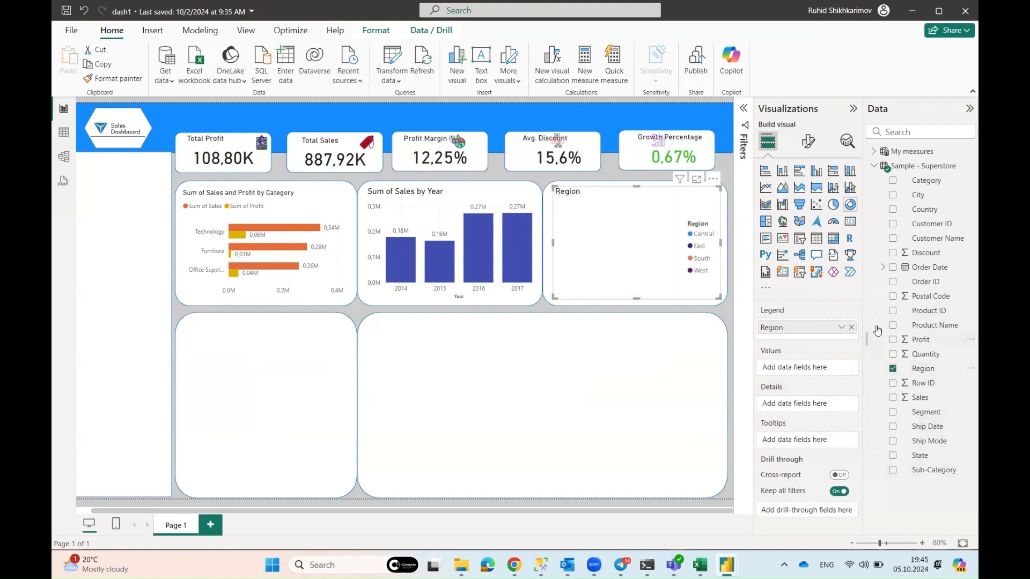
click(894, 398)
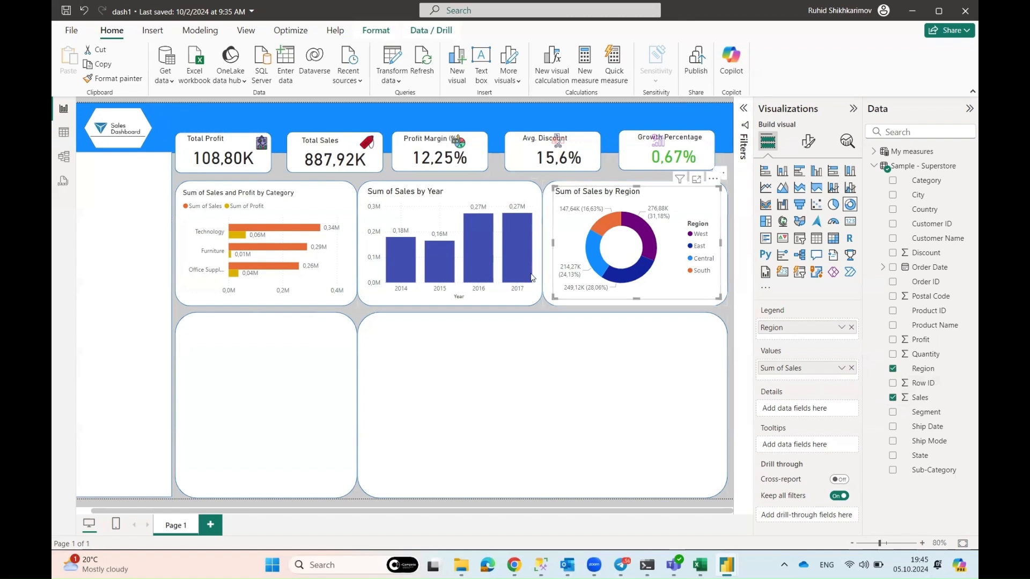
click(633, 370)
click(647, 297)
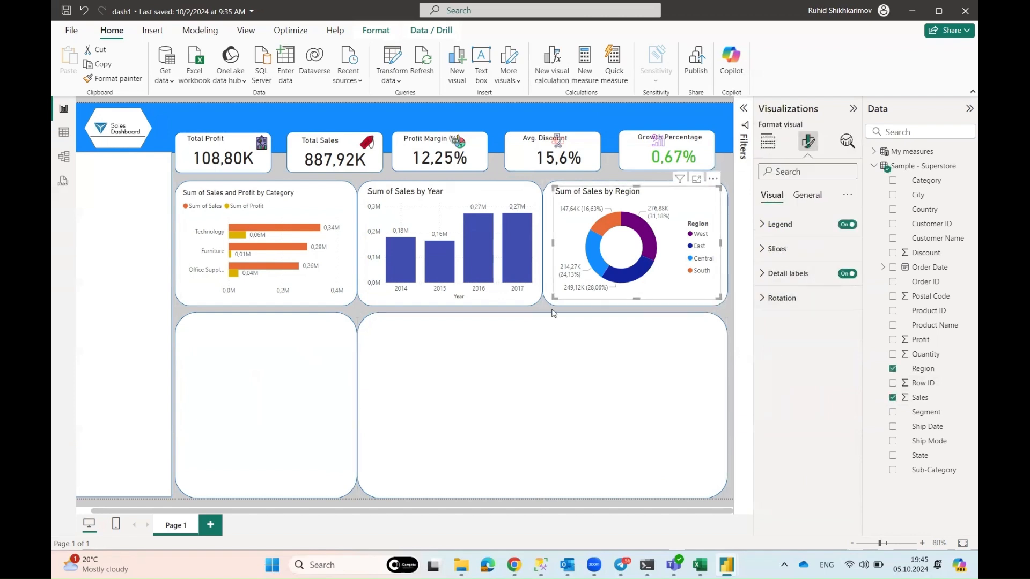
click(623, 298)
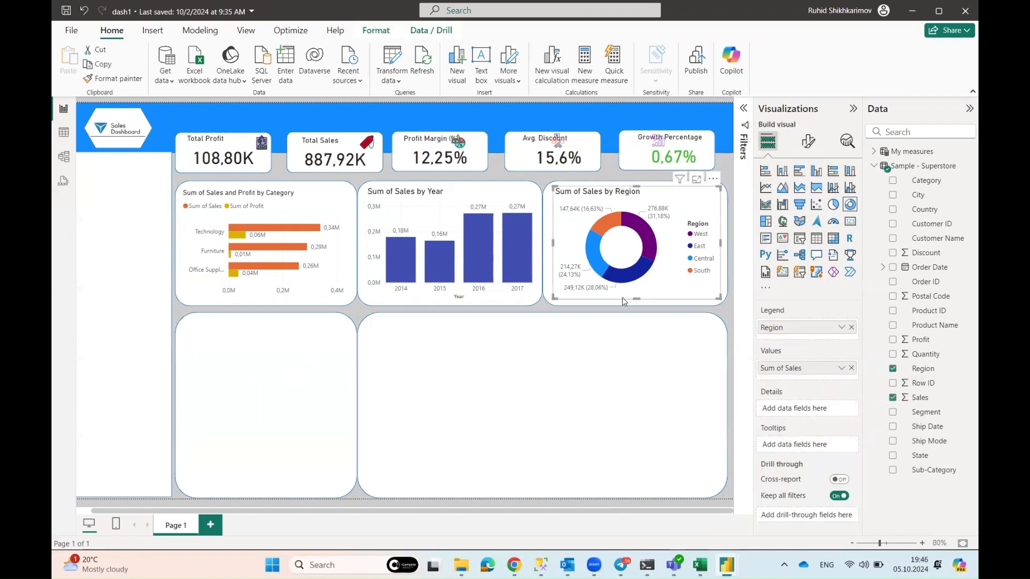
Replace Sum of Sales with Quantity in the donut chart's values
click(851, 369)
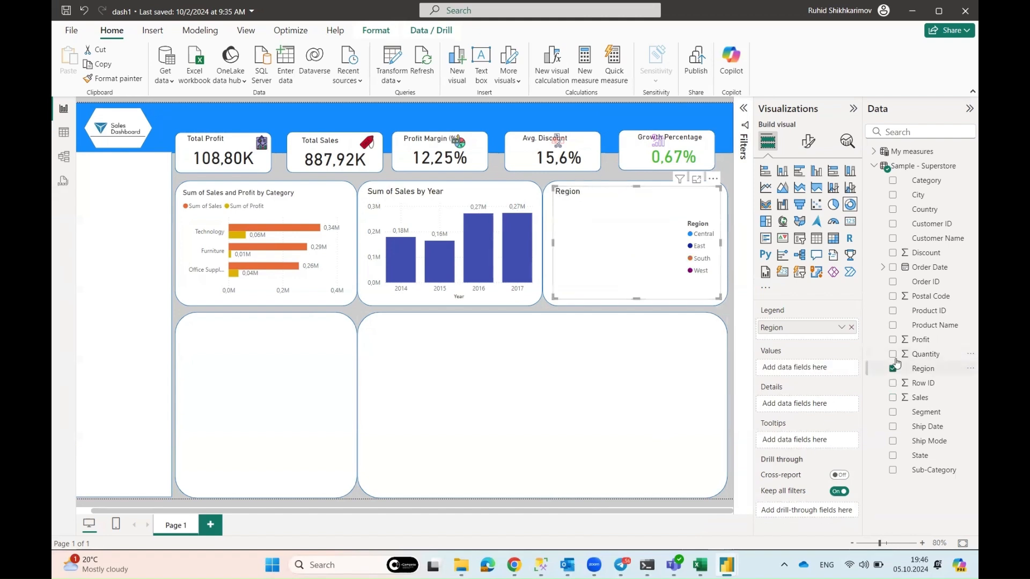
click(893, 355)
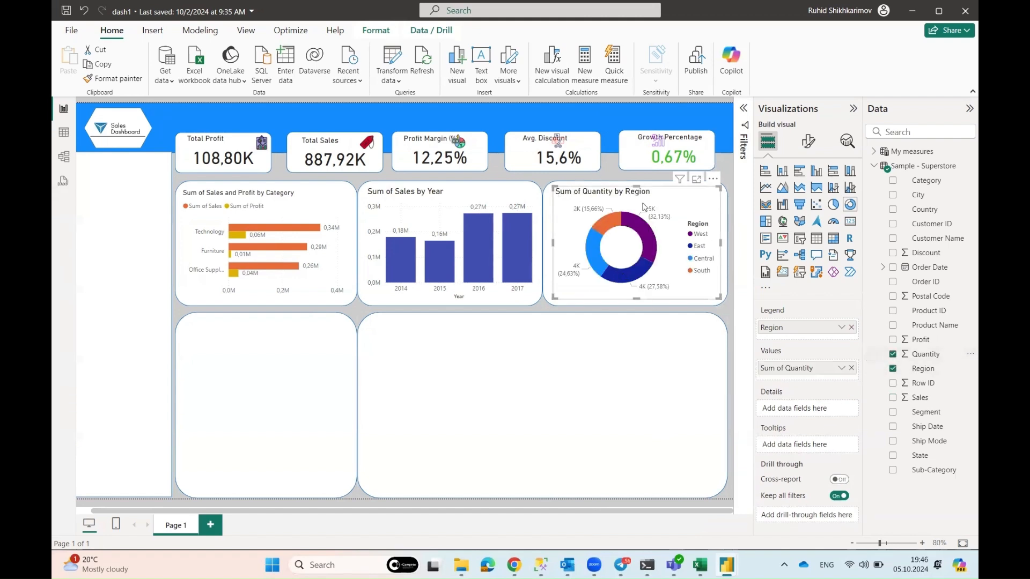
click(599, 361)
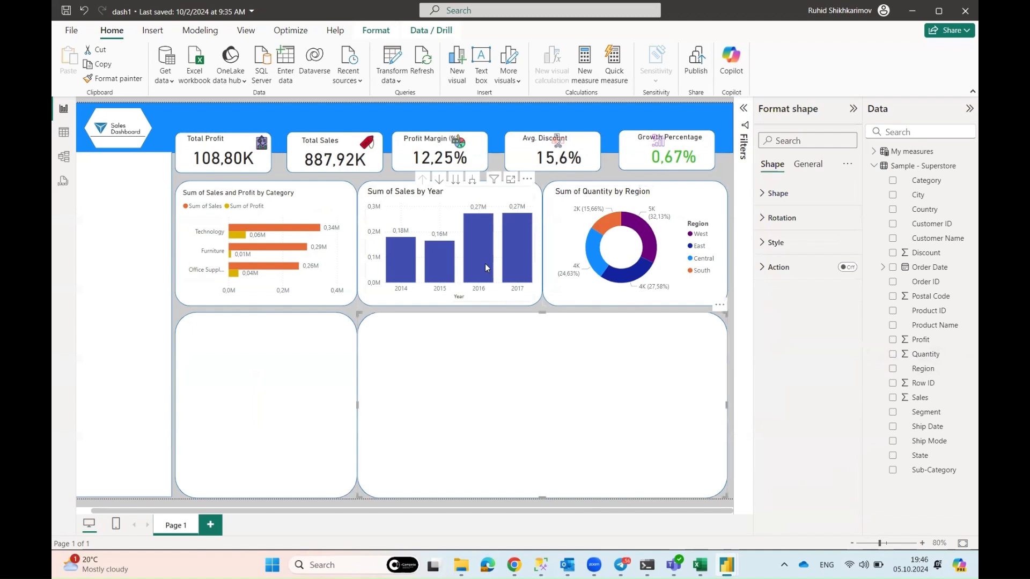
click(621, 294)
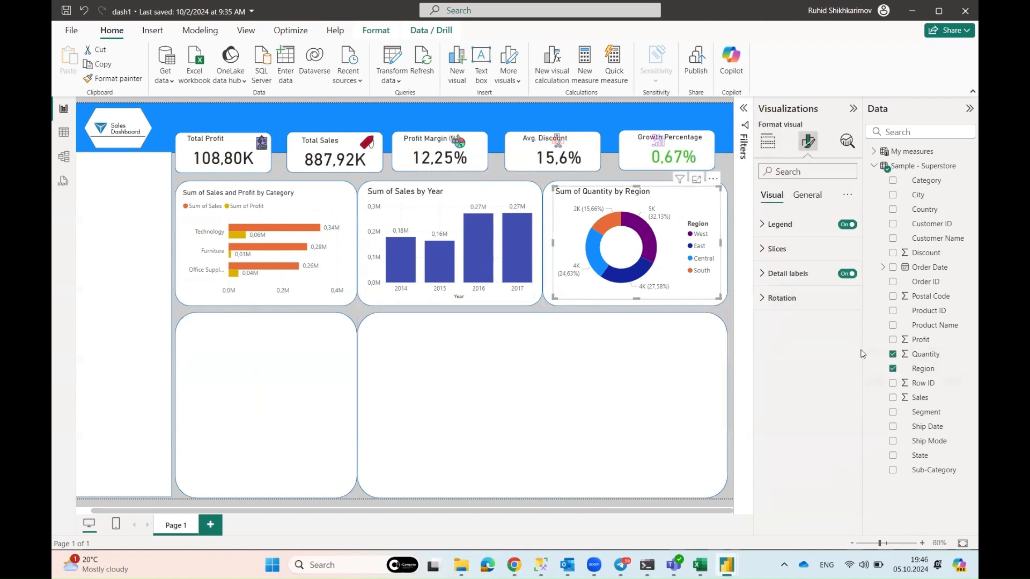
click(768, 141)
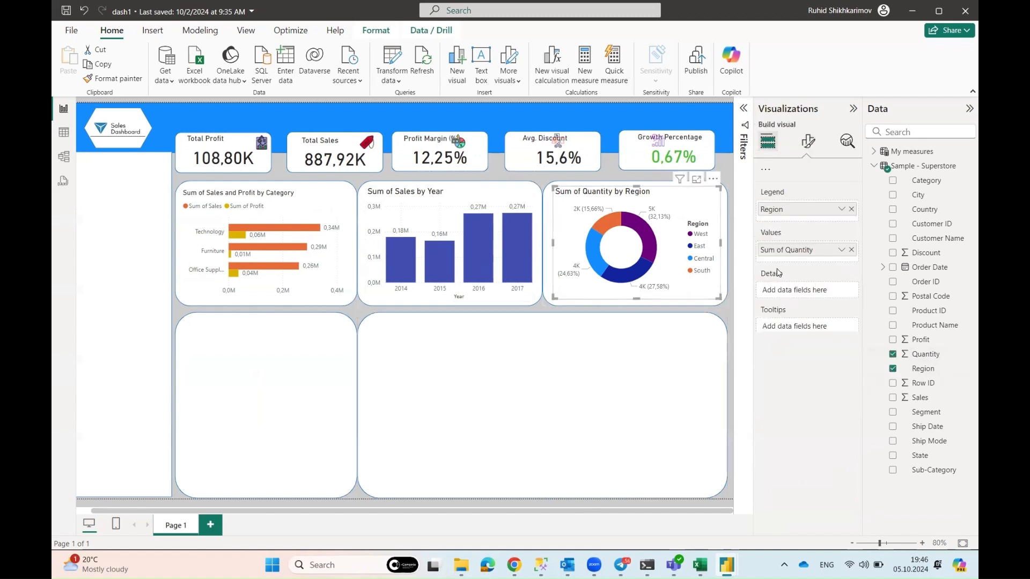
click(471, 199)
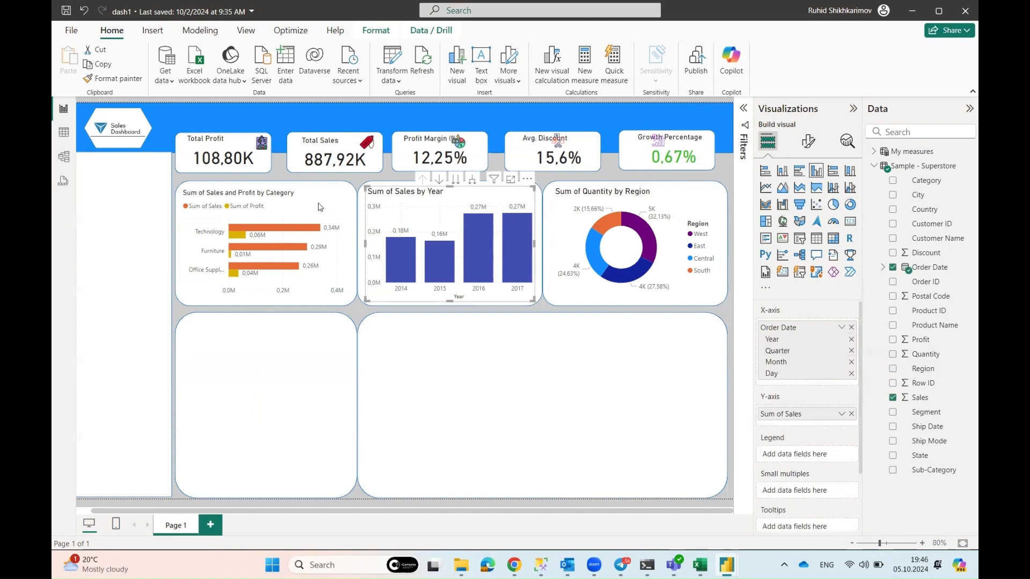
click(279, 241)
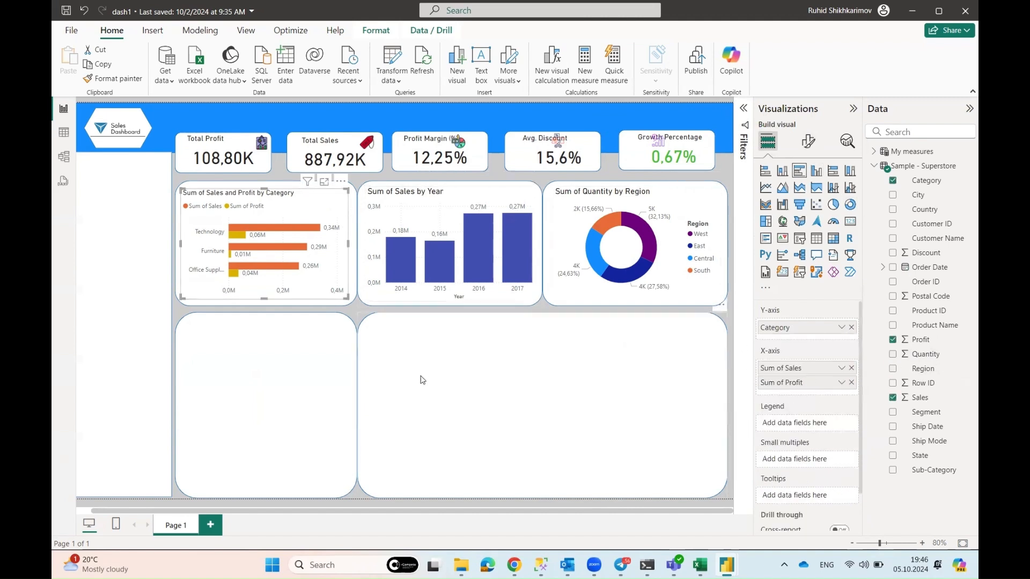
click(311, 384)
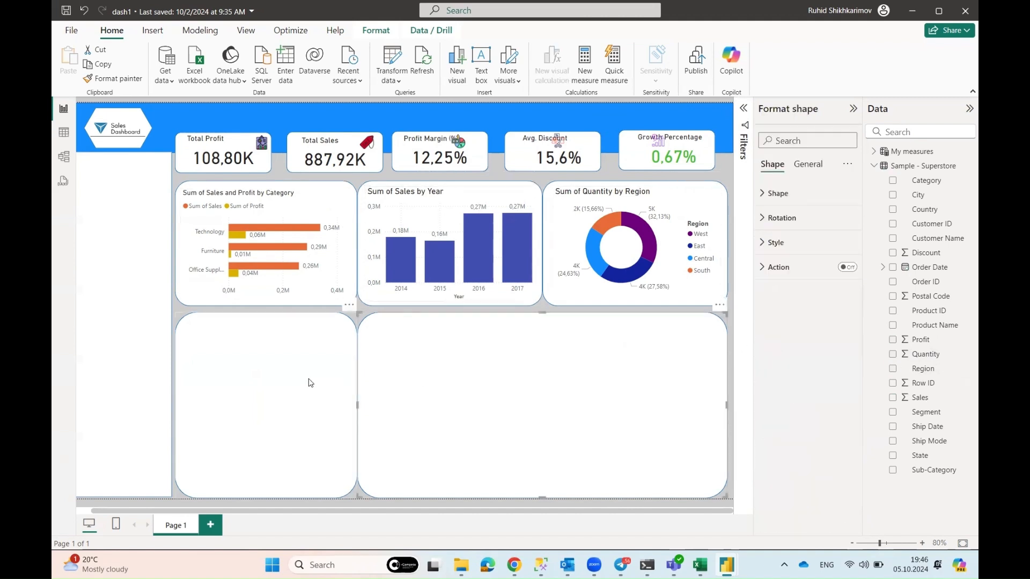
Add a treemap to the lower-left box and enlarge it to fill the box
click(661, 504)
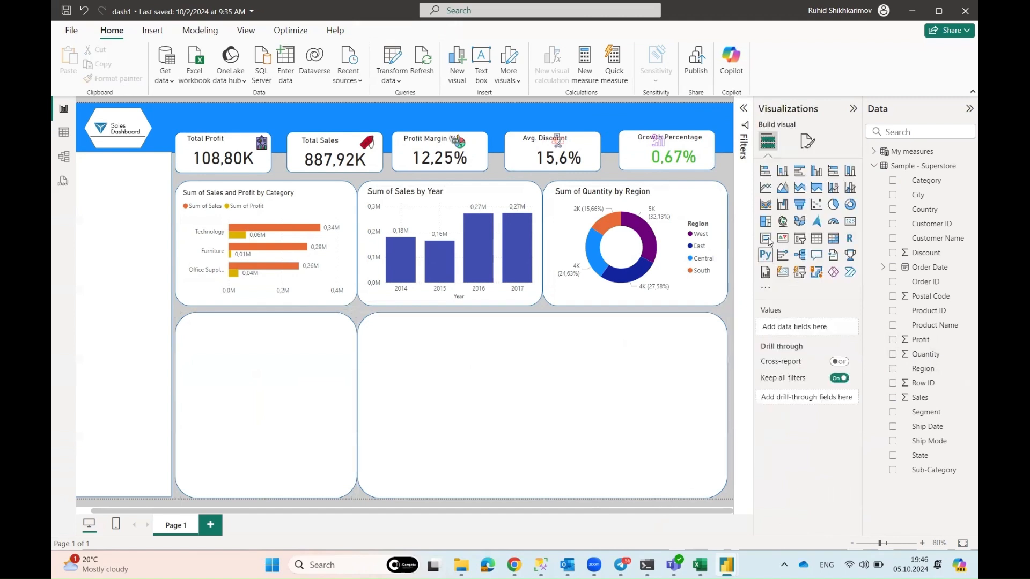
drag(765, 221, 240, 425)
drag(321, 468, 347, 486)
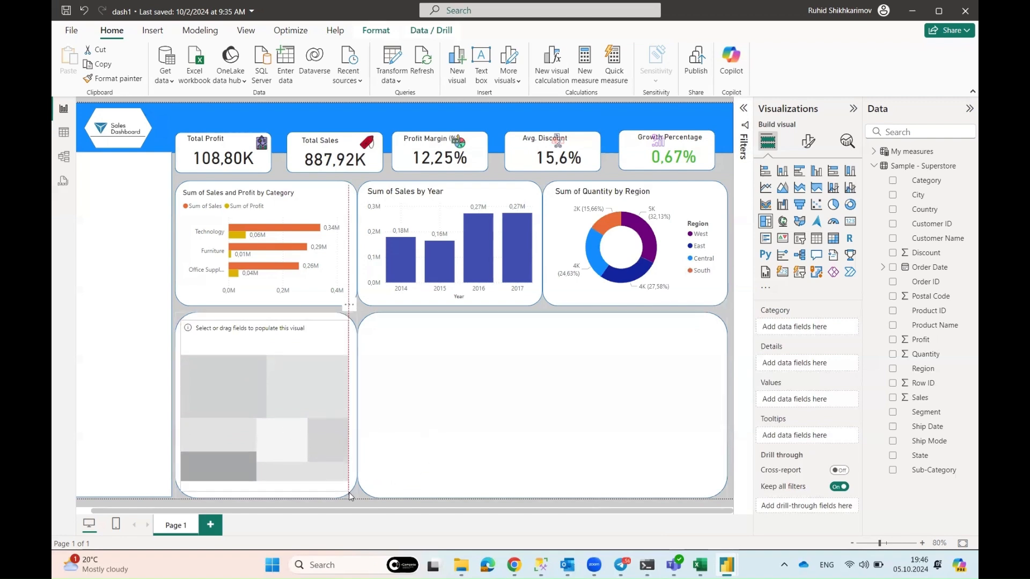
click(292, 407)
click(291, 406)
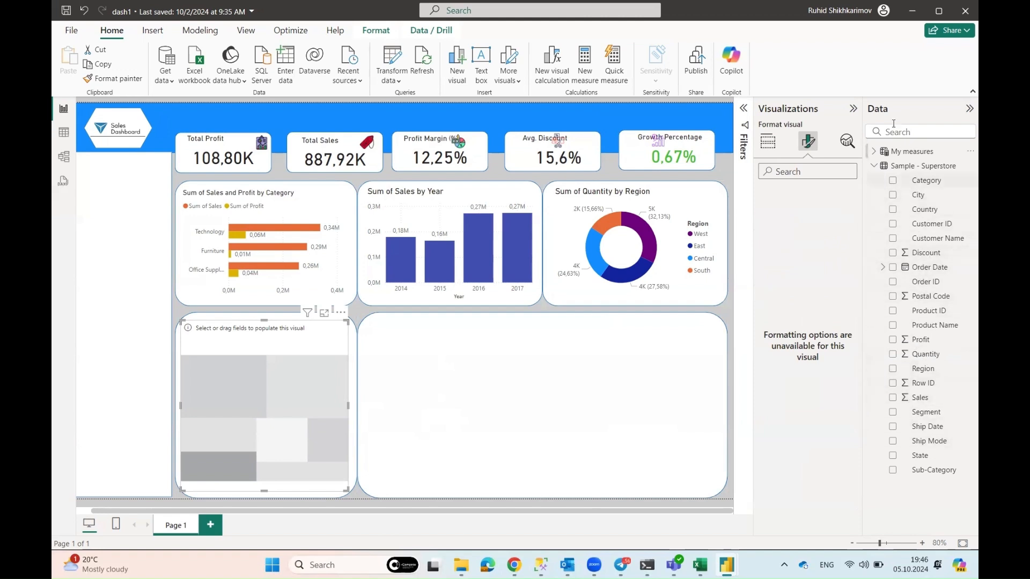
Populate the treemap with Sales by Sub-Category, finding the category field by searching for "Sub", and fine-tune the treemap's size
text(Sub)
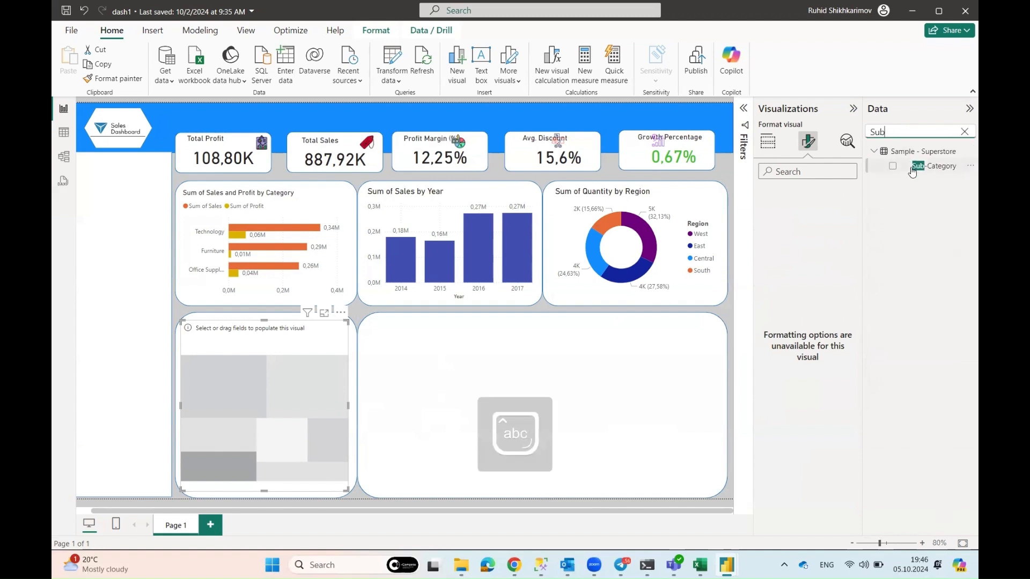
drag(912, 170, 265, 359)
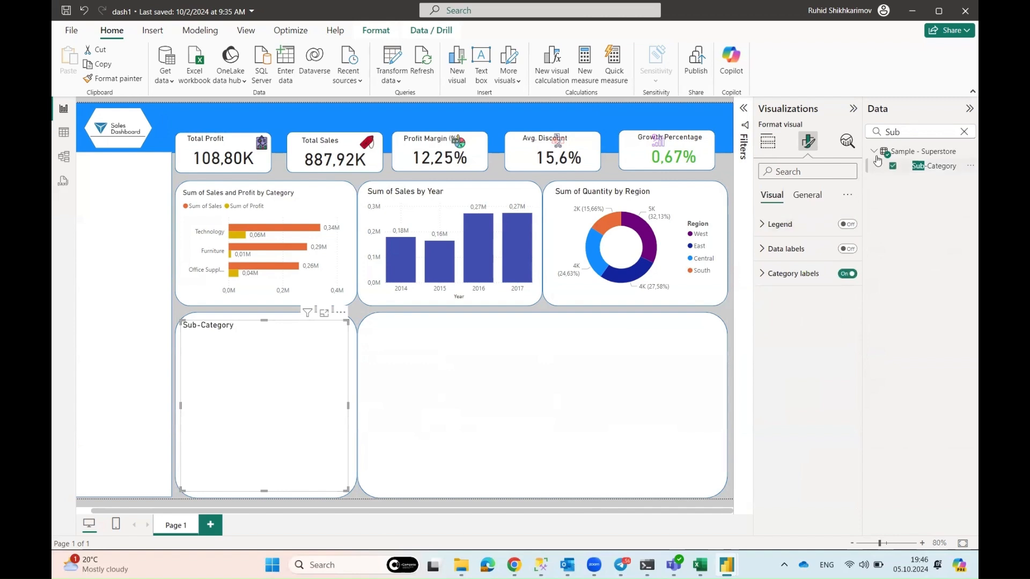
click(964, 132)
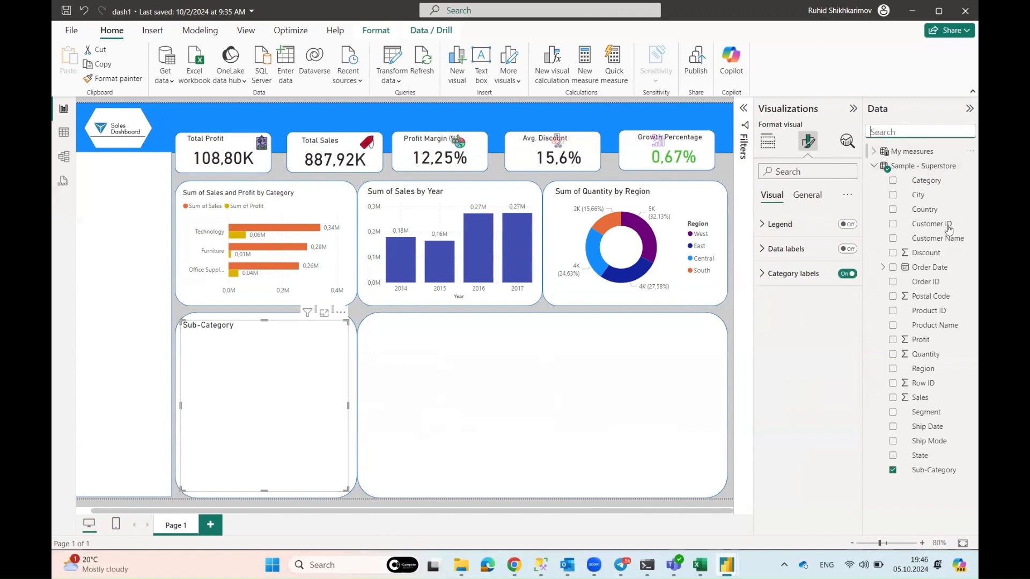
click(893, 398)
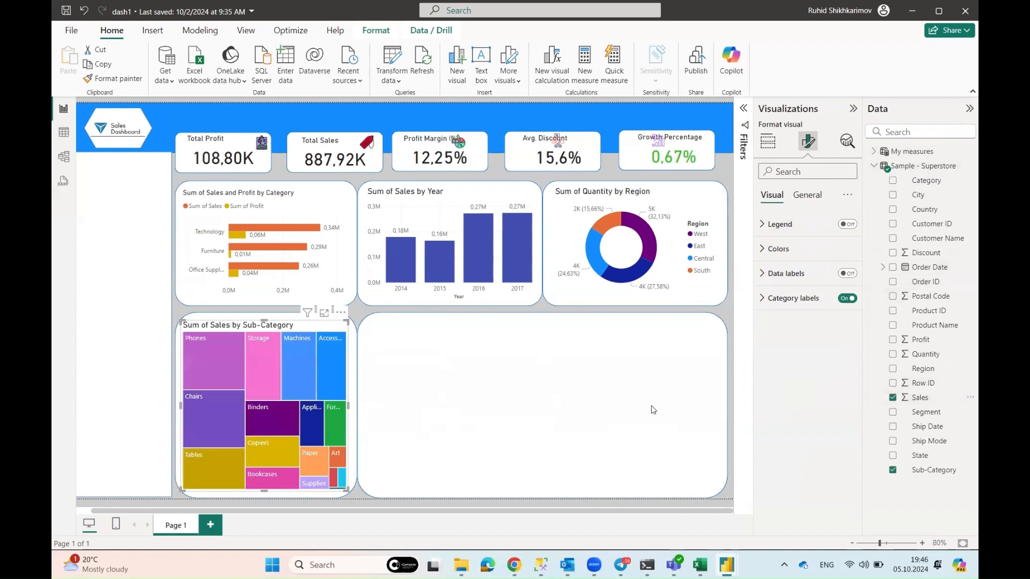
click(444, 394)
click(319, 358)
drag(347, 490, 349, 498)
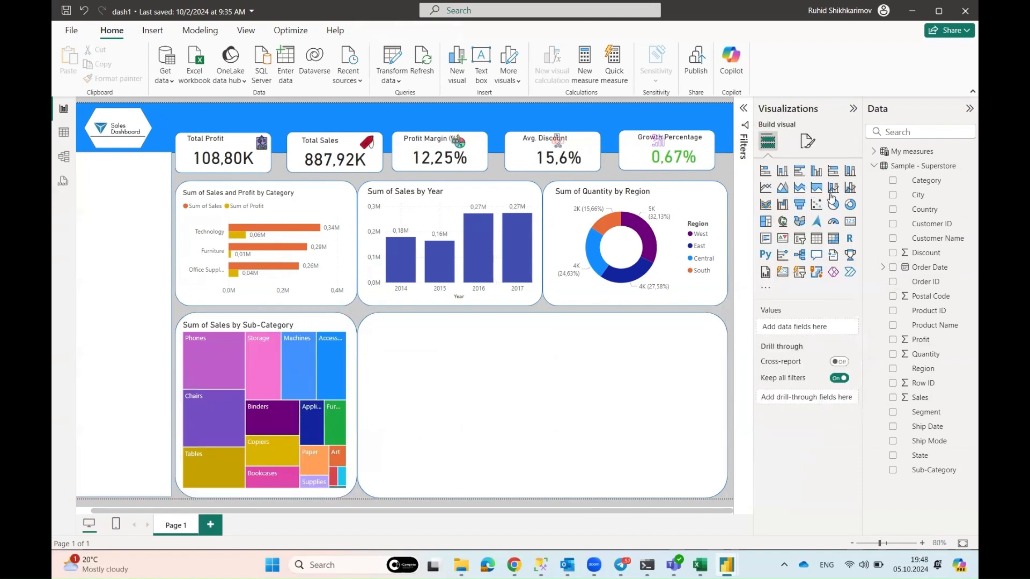
Add a line and stacked column chart with Profit and Sales as column values, widening it across the large lower box
click(834, 189)
drag(217, 271, 479, 446)
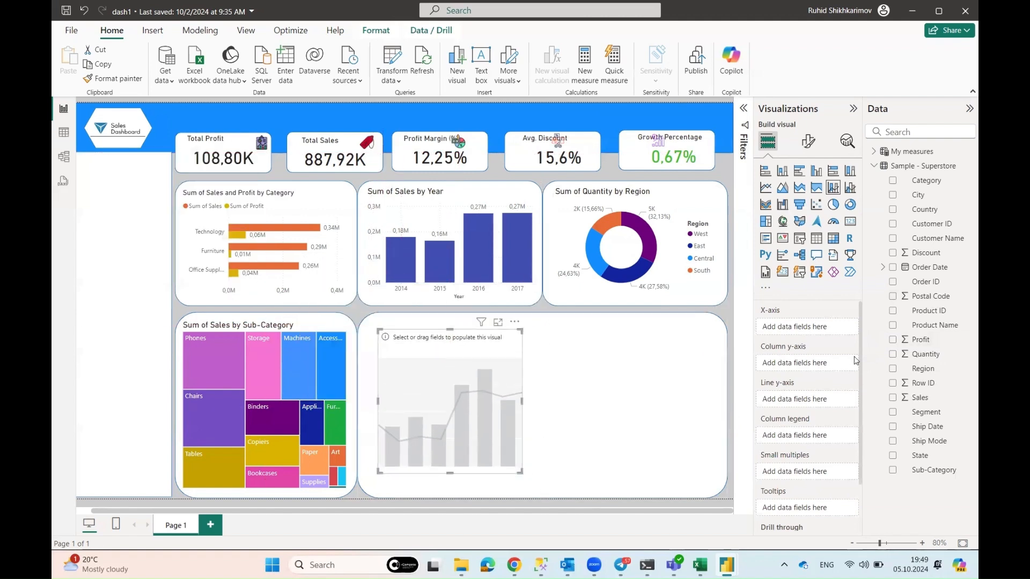
click(892, 341)
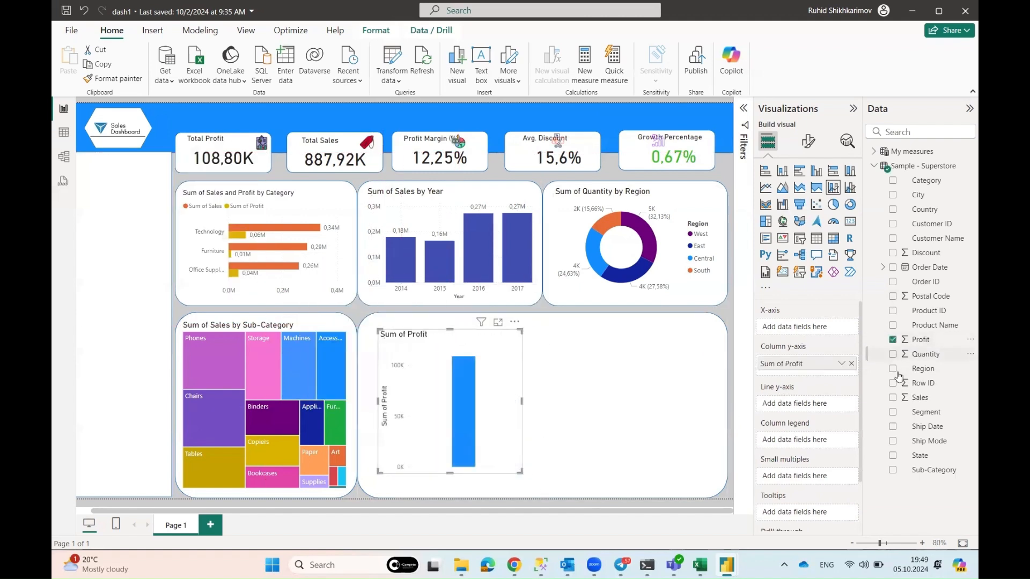
click(893, 397)
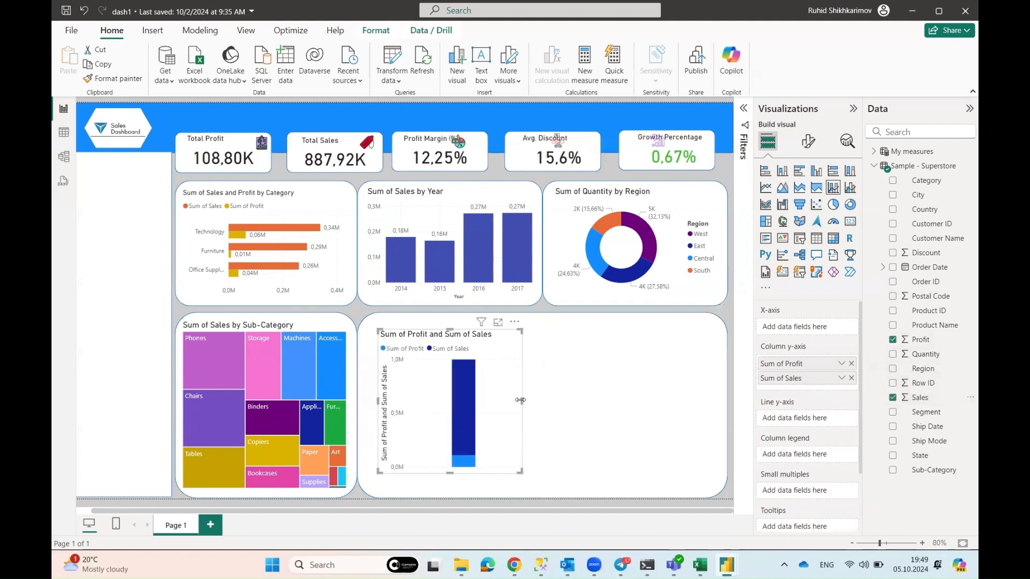
drag(522, 402, 691, 402)
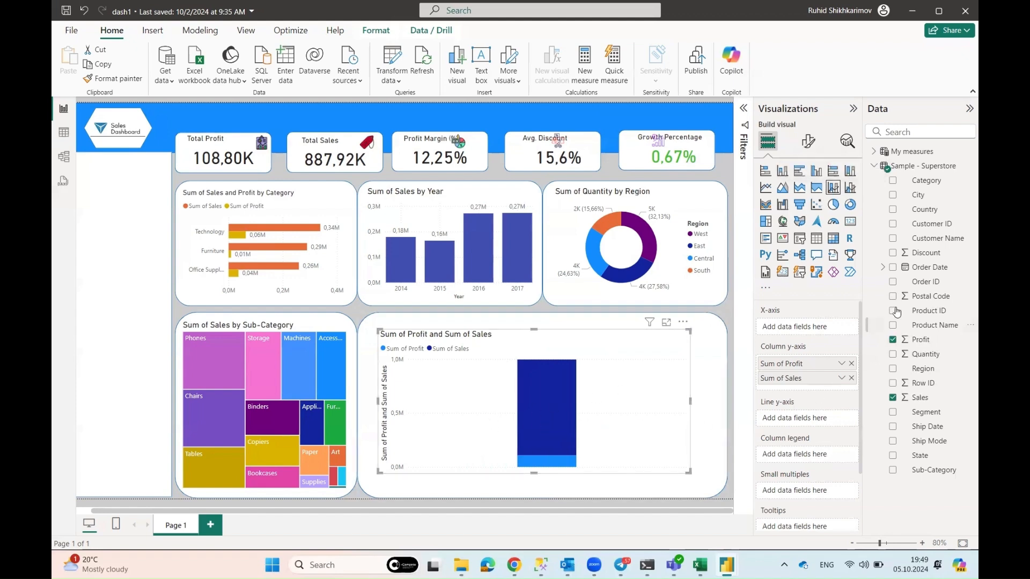
Add Order Date to the combo chart's X-axis and browse along the resulting daily timeline
click(892, 269)
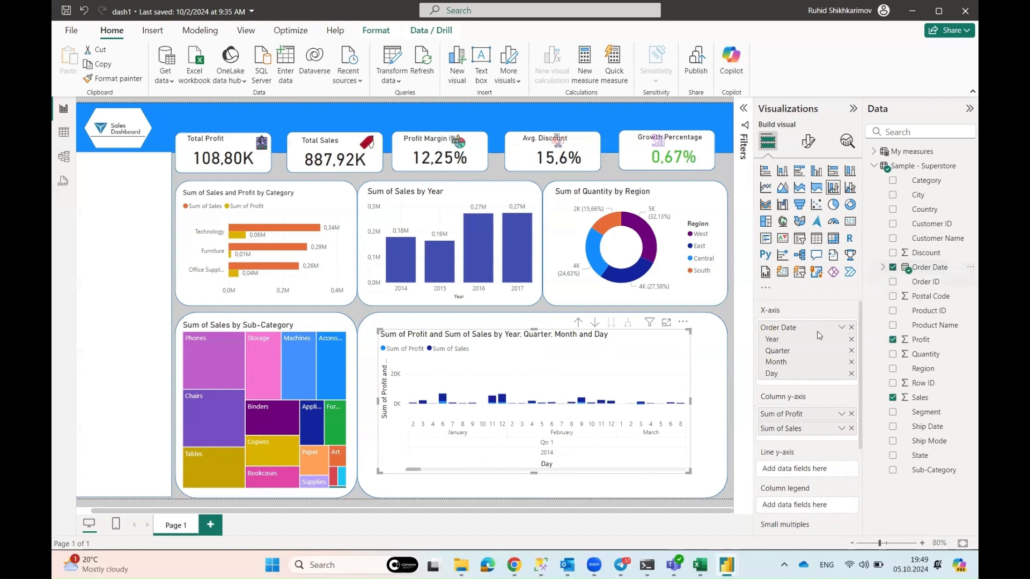
scroll(663, 404, down, 5)
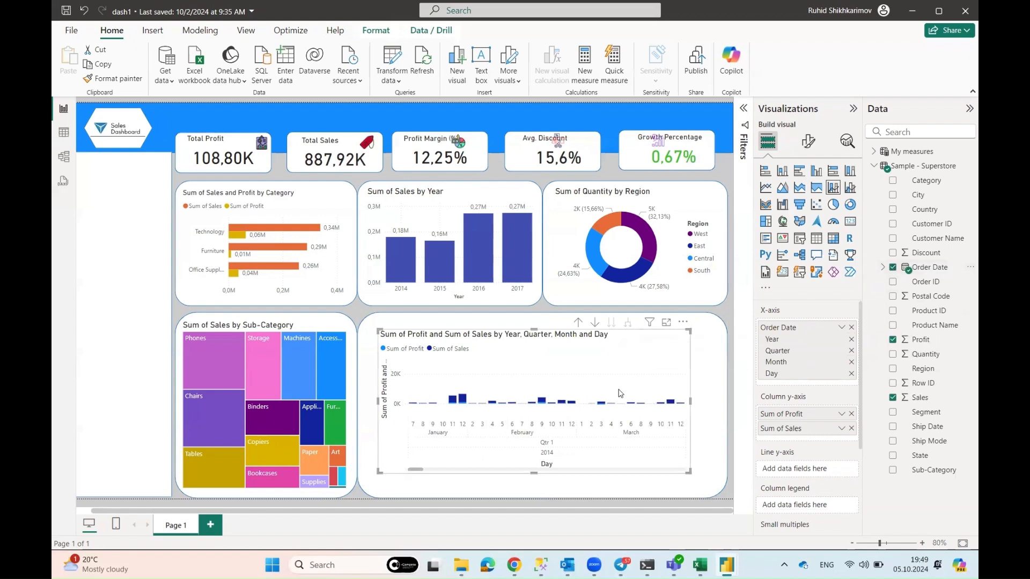
scroll(643, 401, down, 5)
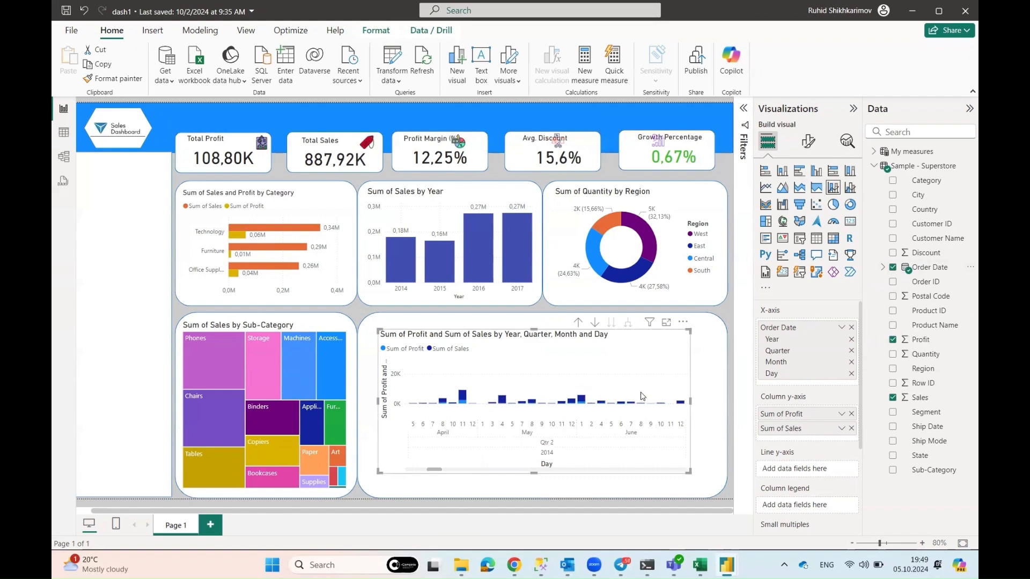
scroll(650, 410, down, 2)
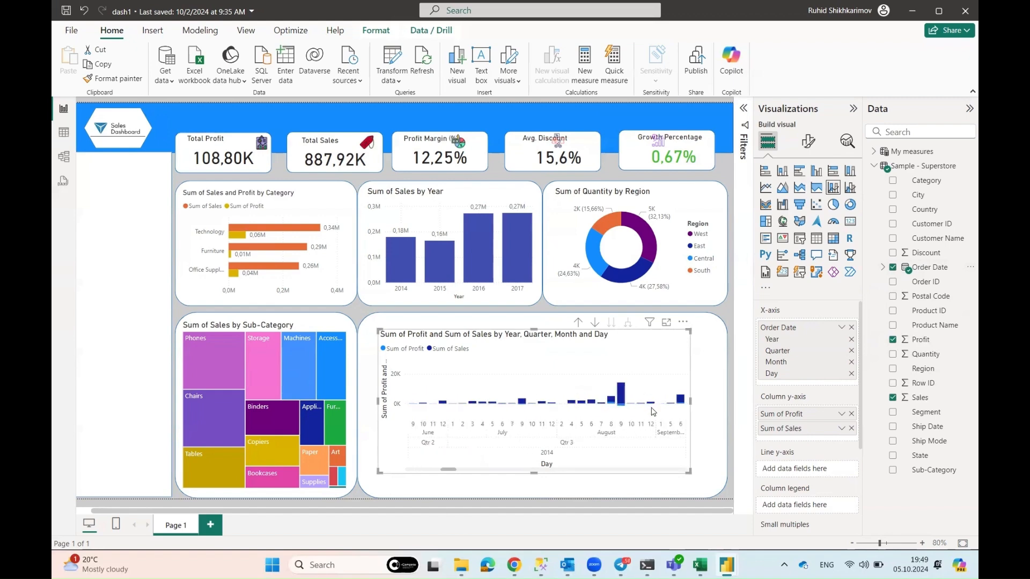
scroll(655, 412, down, 8)
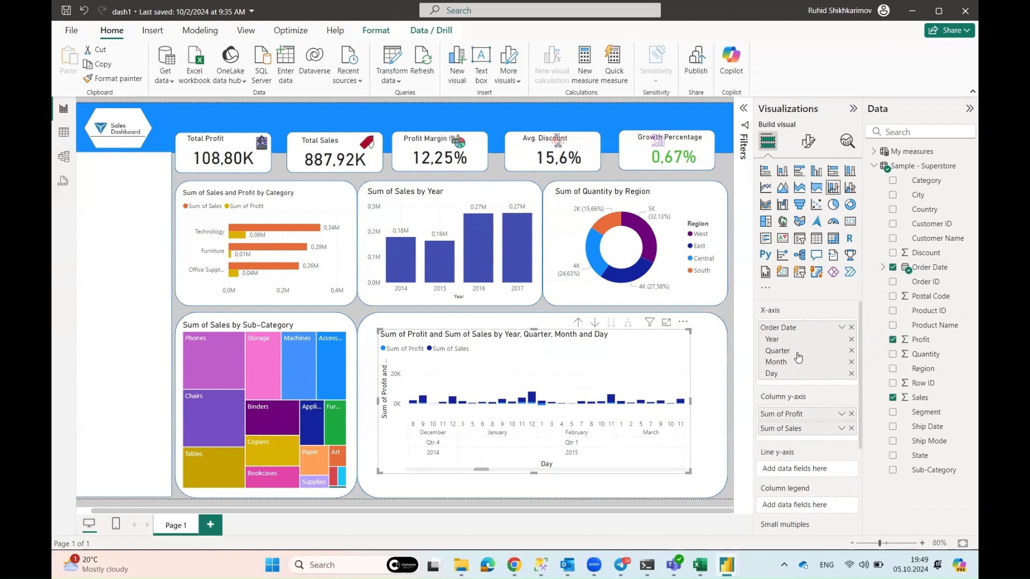
Remove the Quarter and Month levels from the Order Date hierarchy on the combo chart's X-axis
click(852, 351)
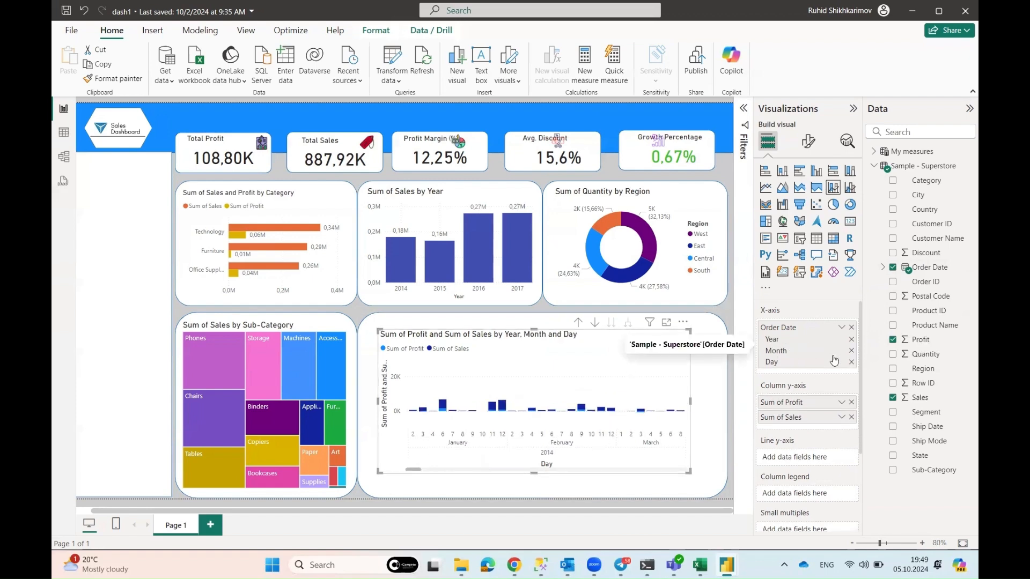
click(852, 351)
scroll(541, 426, down, 5)
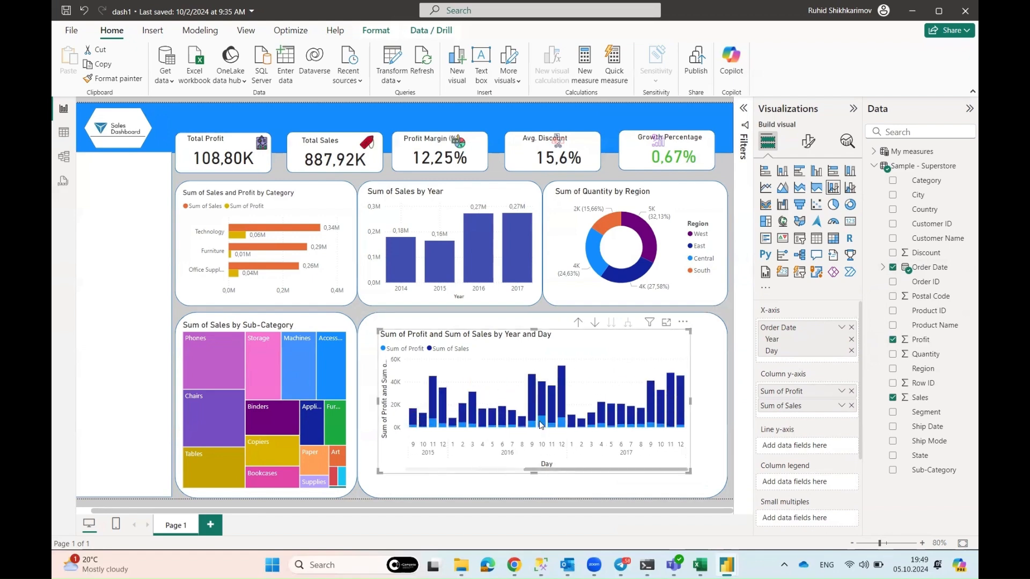
Convert the Profit and Sales combo chart to a line and clustered column chart and check its columns across the years
scroll(549, 424, up, 5)
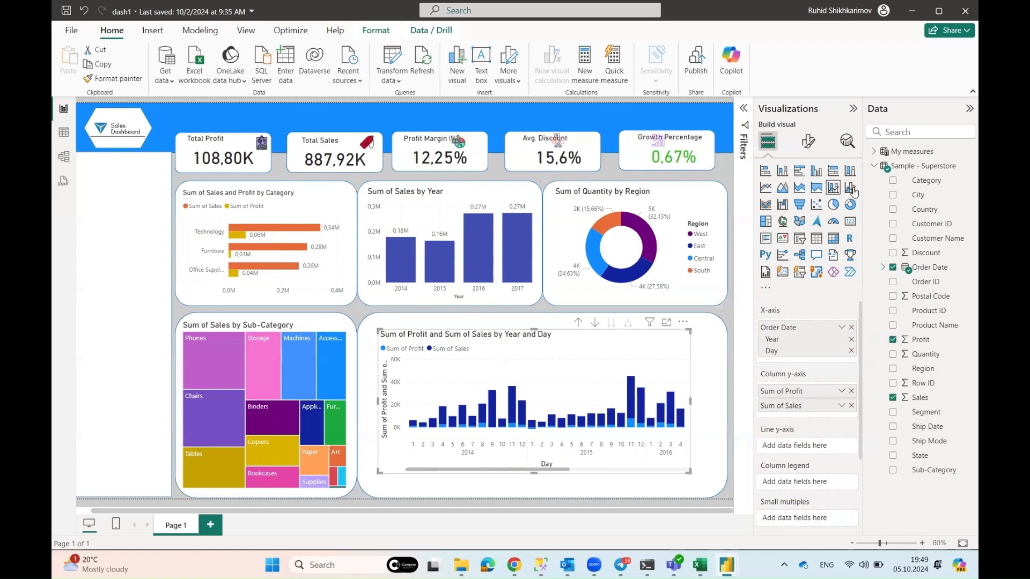
scroll(565, 415, down, 5)
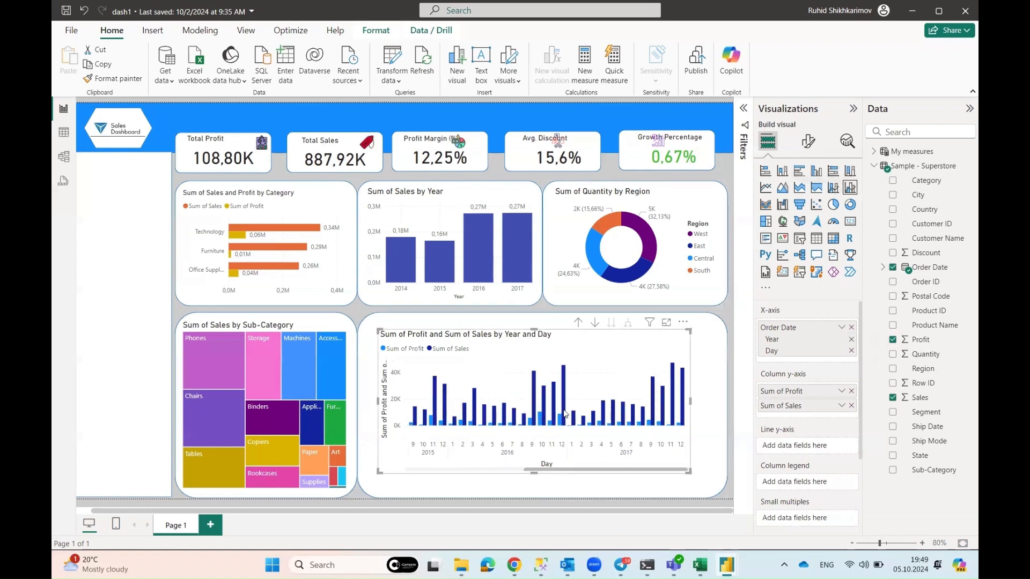
scroll(560, 420, up, 5)
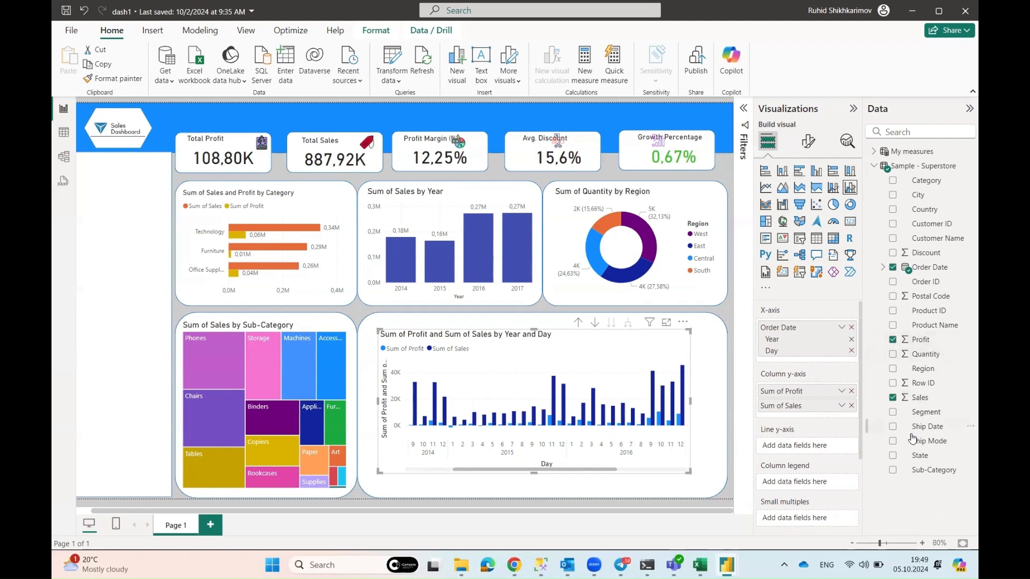
Add Discount to the combo chart as its line y-axis value and look along the timeline
click(893, 253)
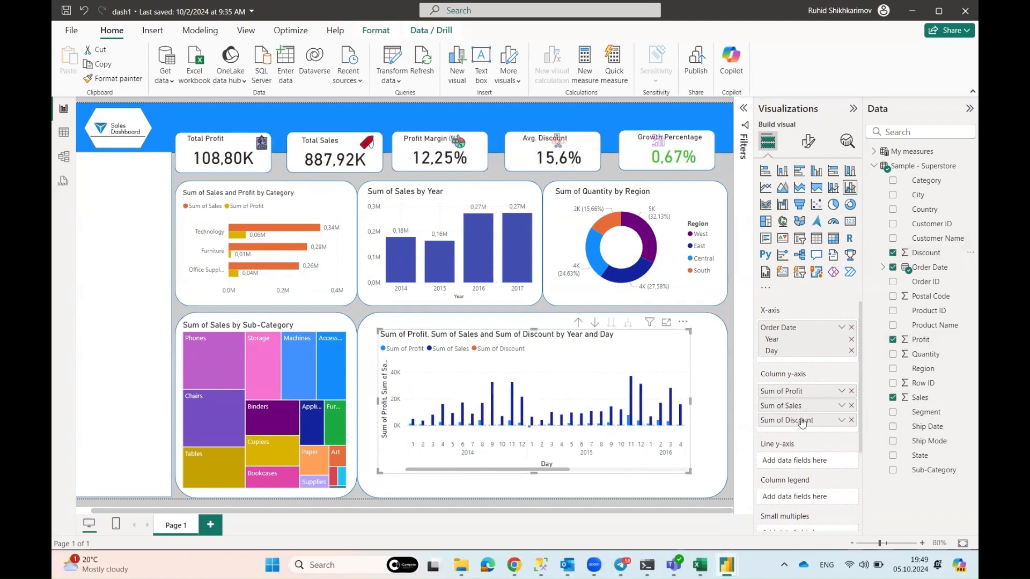
drag(802, 423, 801, 470)
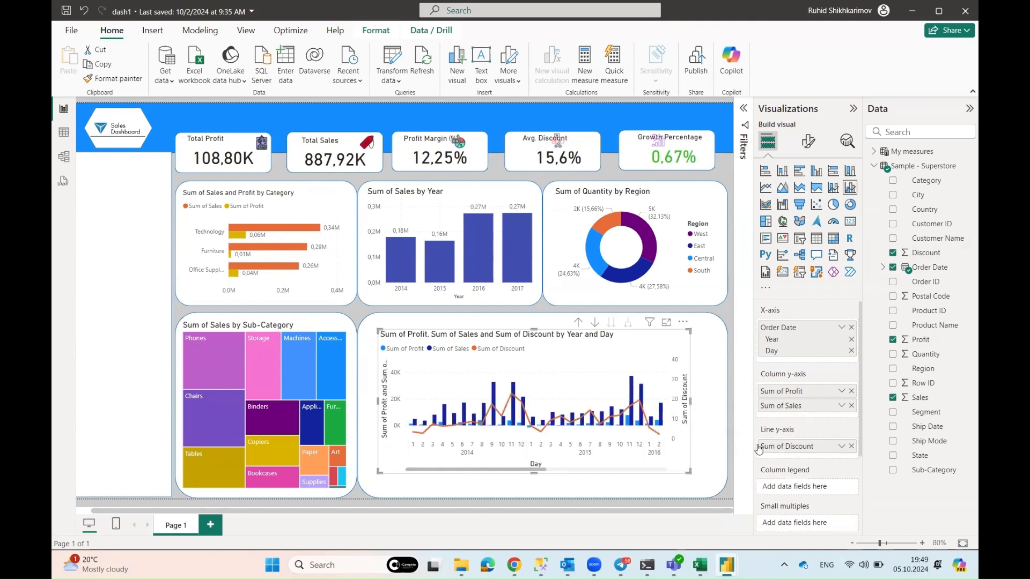
scroll(587, 419, down, 10)
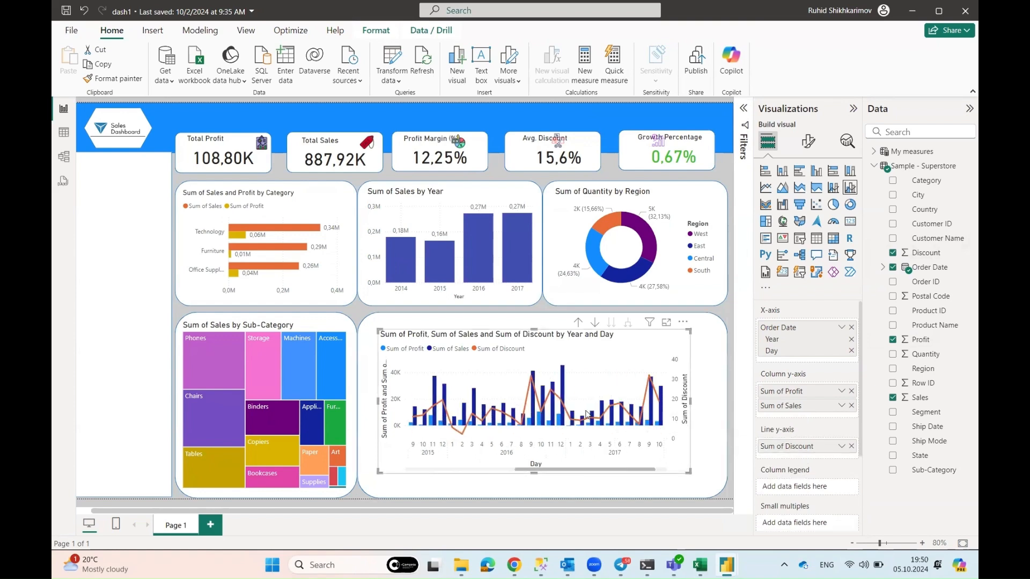
scroll(590, 406, up, 10)
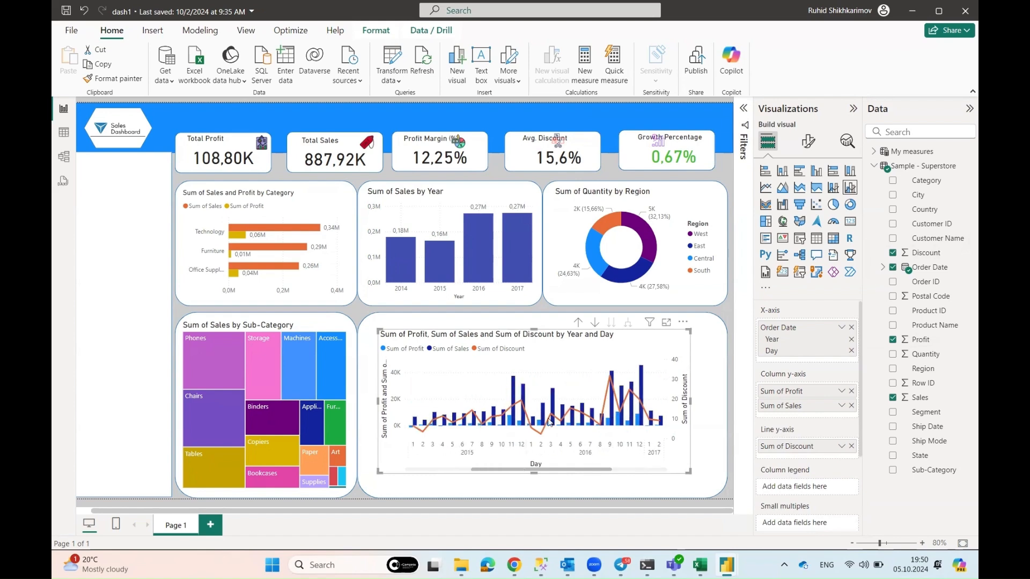
Enlarge the profit, sales and discount combo chart in both directions to fill its rounded card
scroll(512, 408, up, 2)
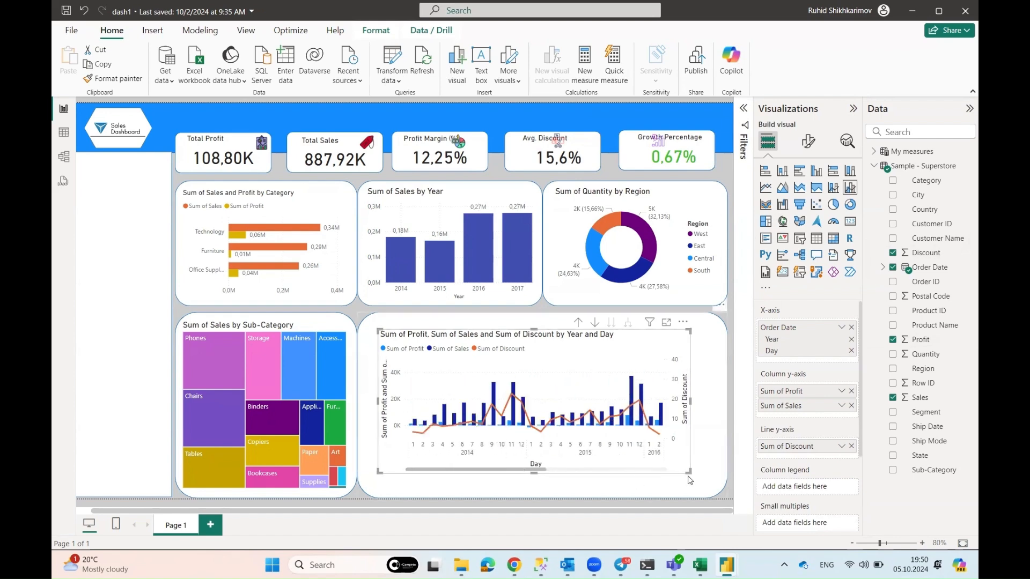
drag(687, 471, 713, 491)
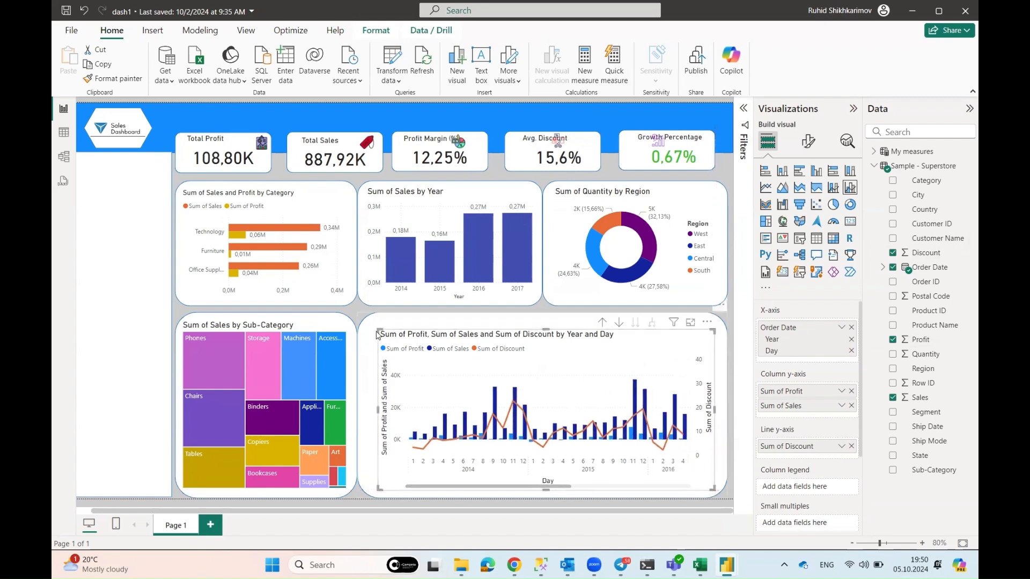
drag(378, 330, 370, 320)
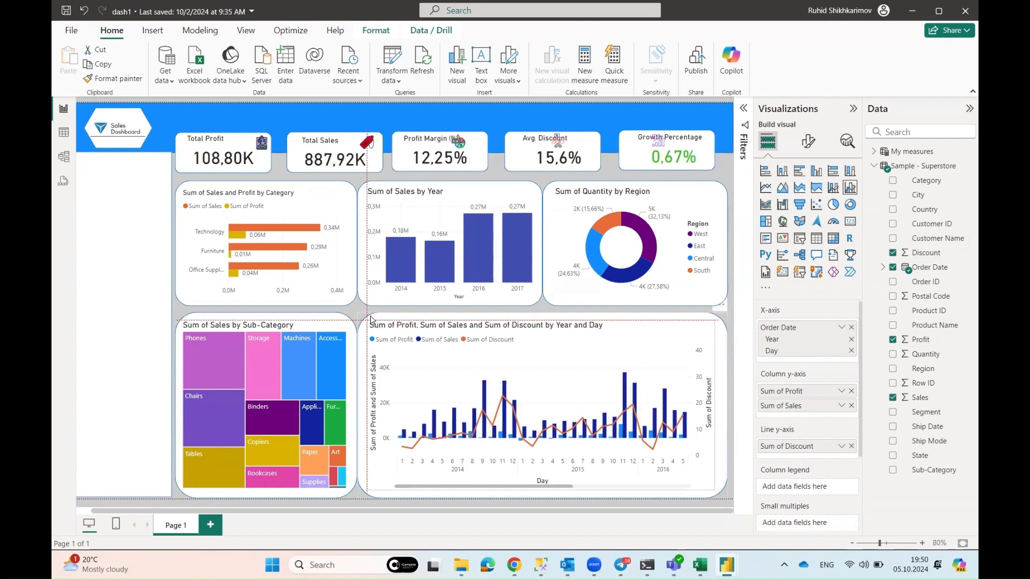
click(121, 365)
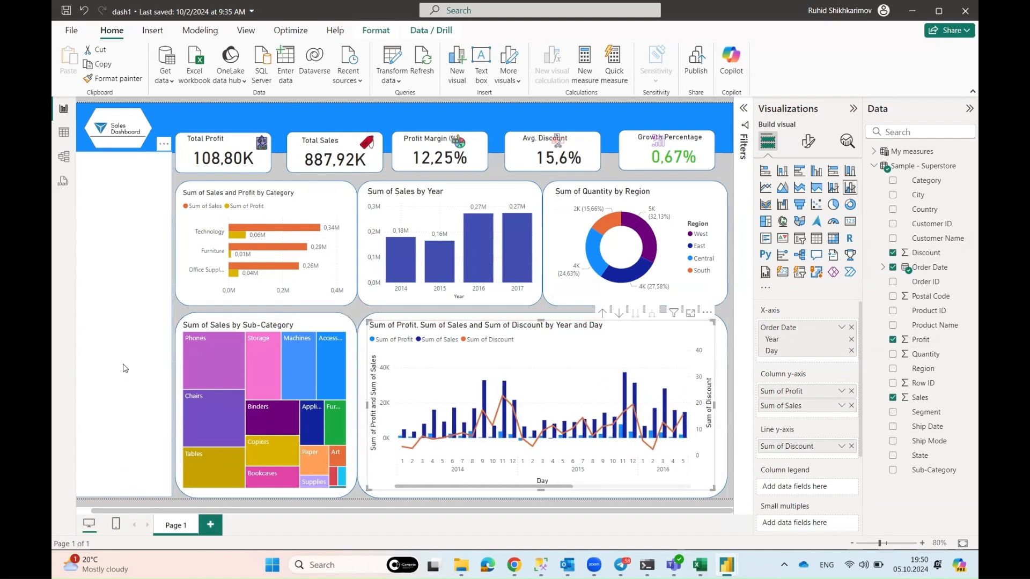
scroll(597, 421, down, 3)
scroll(596, 421, down, 3)
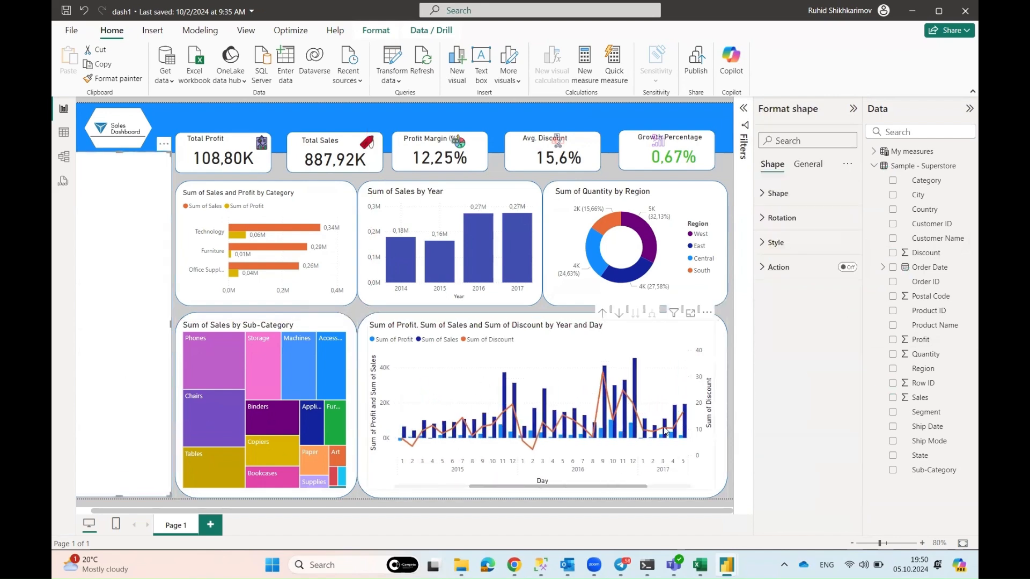
Turn off the Y-axis title and Y-axis values of the profit, sales and discount combo chart
click(711, 465)
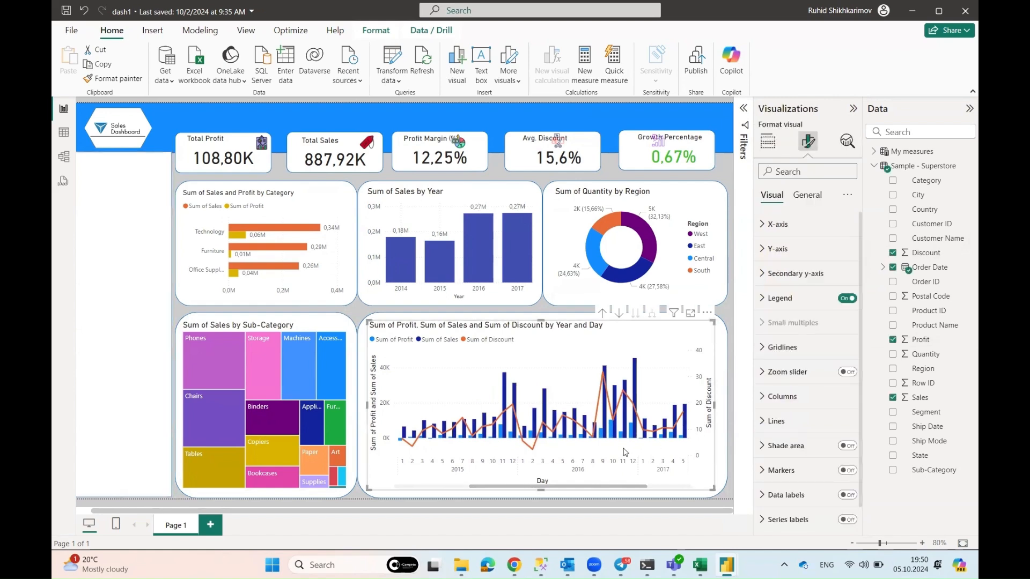
click(778, 248)
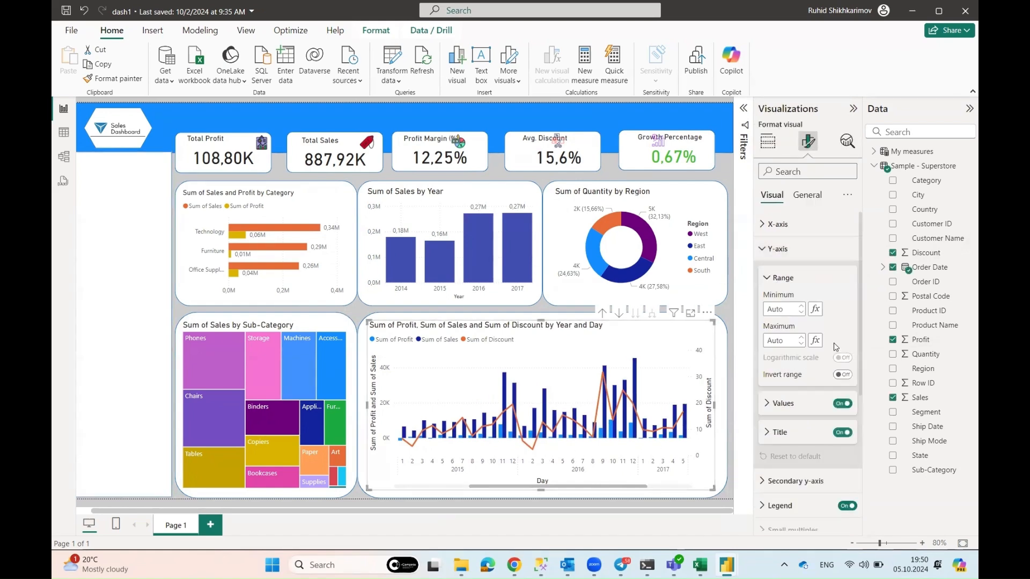
click(843, 433)
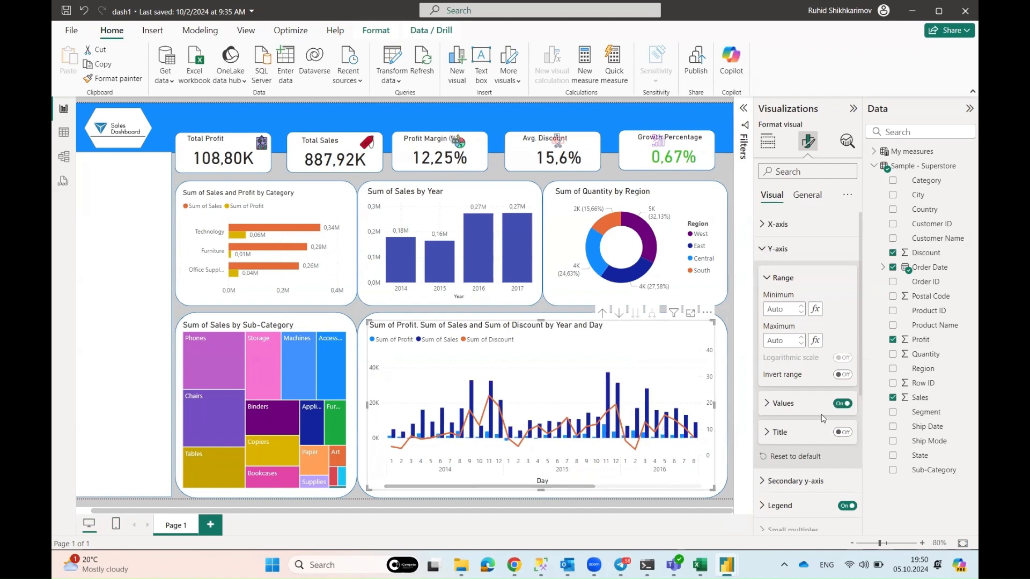
click(841, 405)
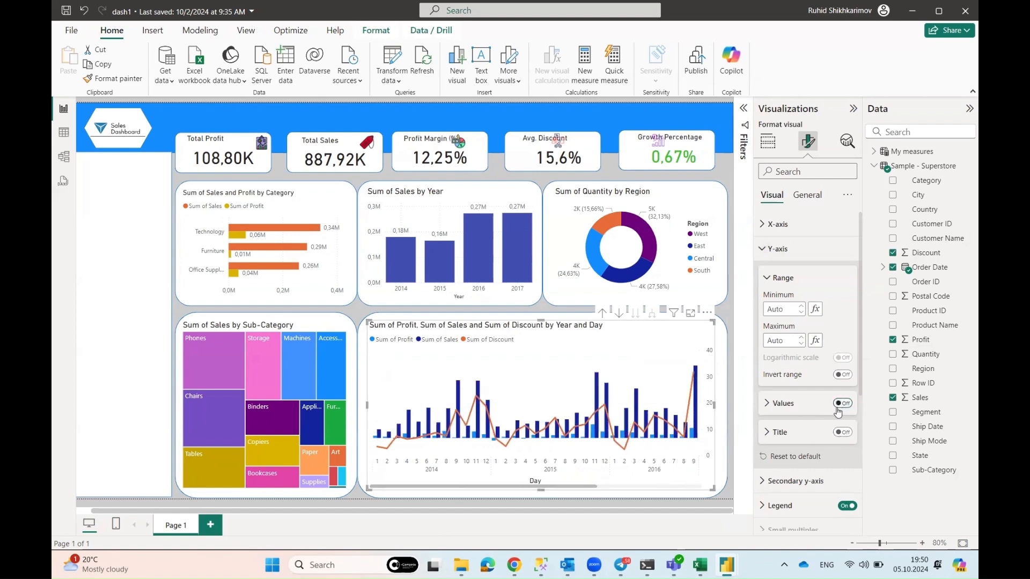
scroll(655, 405, down, 3)
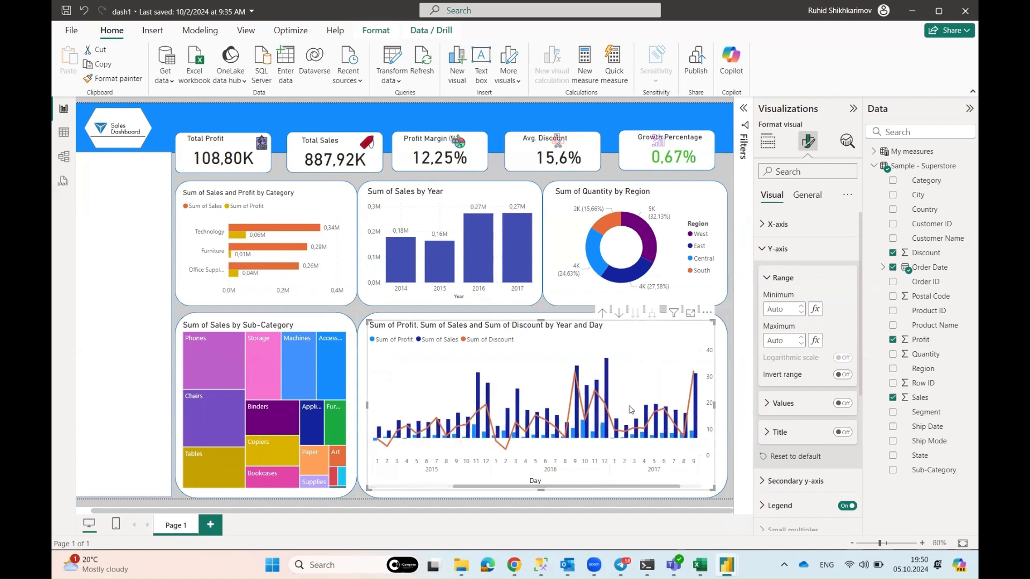
click(155, 241)
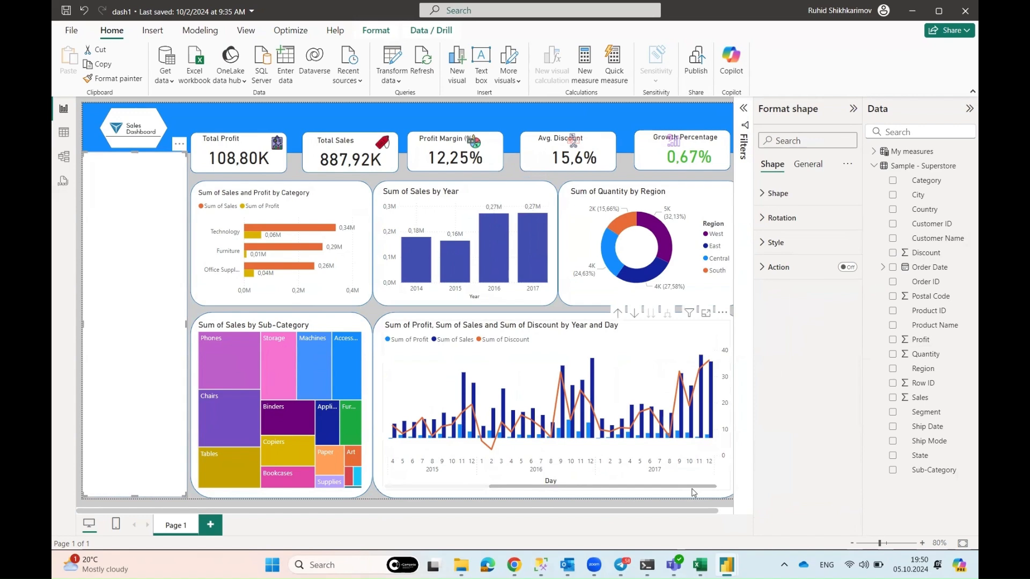
click(693, 507)
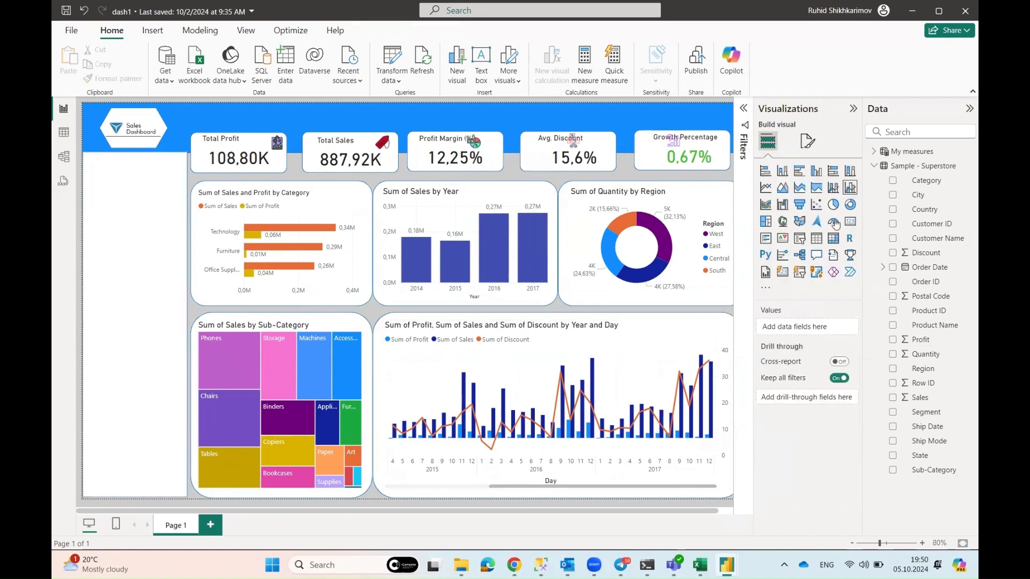
Insert an empty slicer, shrink it to the width of the white side panel and place it around the panel's middle
click(800, 238)
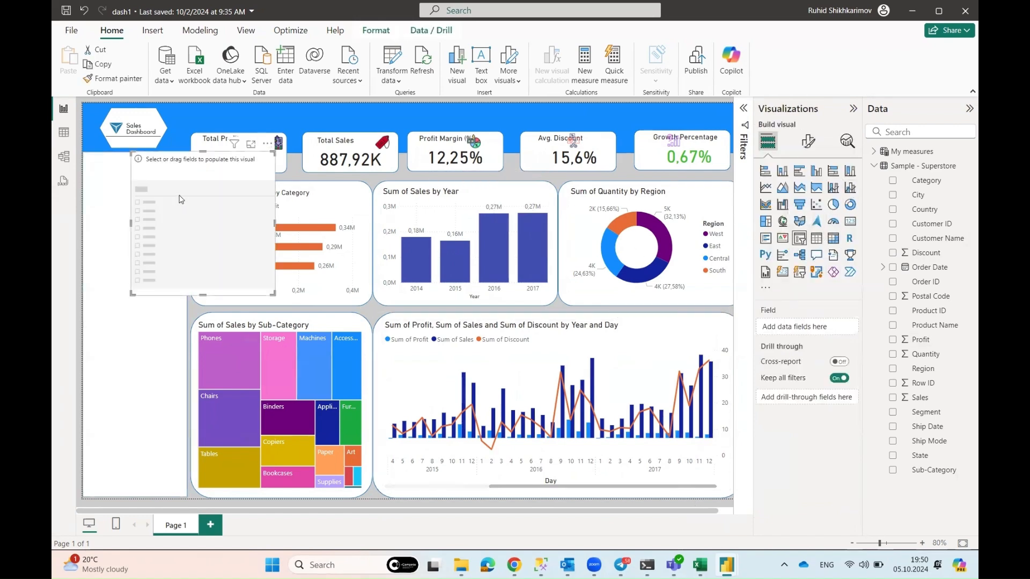
drag(251, 156, 182, 303)
drag(137, 352, 138, 325)
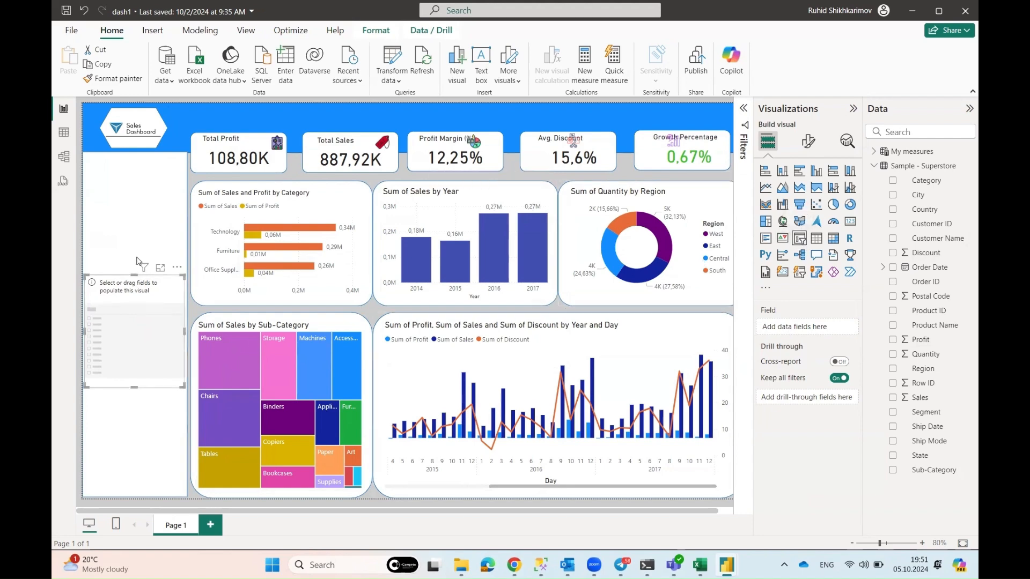
mouse_move(131, 329)
mouse_down()
mouse_move(129, 341)
mouse_move(130, 313)
mouse_move(130, 341)
mouse_up()
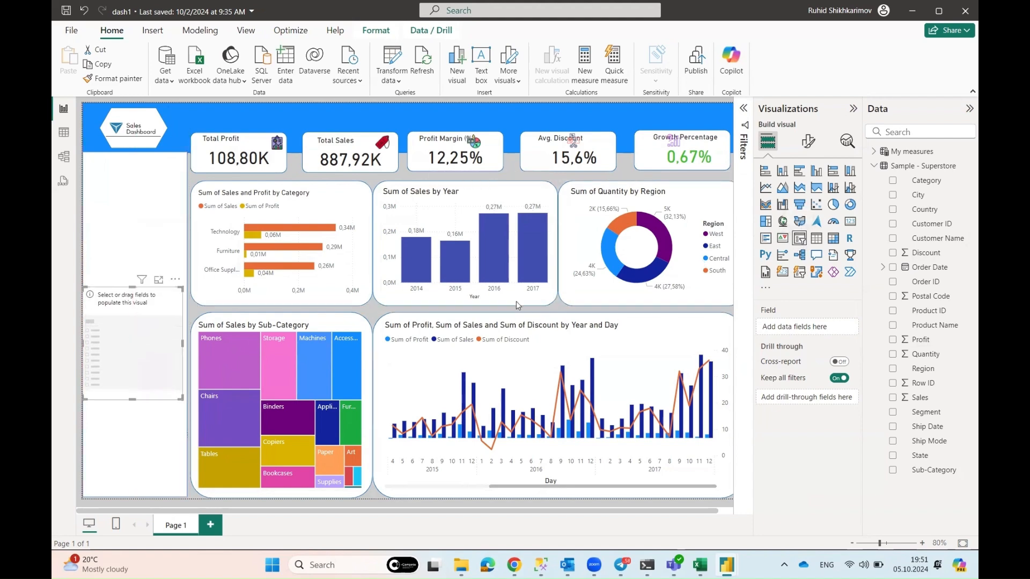
Populate the slicer with the Category field and shorten it to fit its three options
click(892, 180)
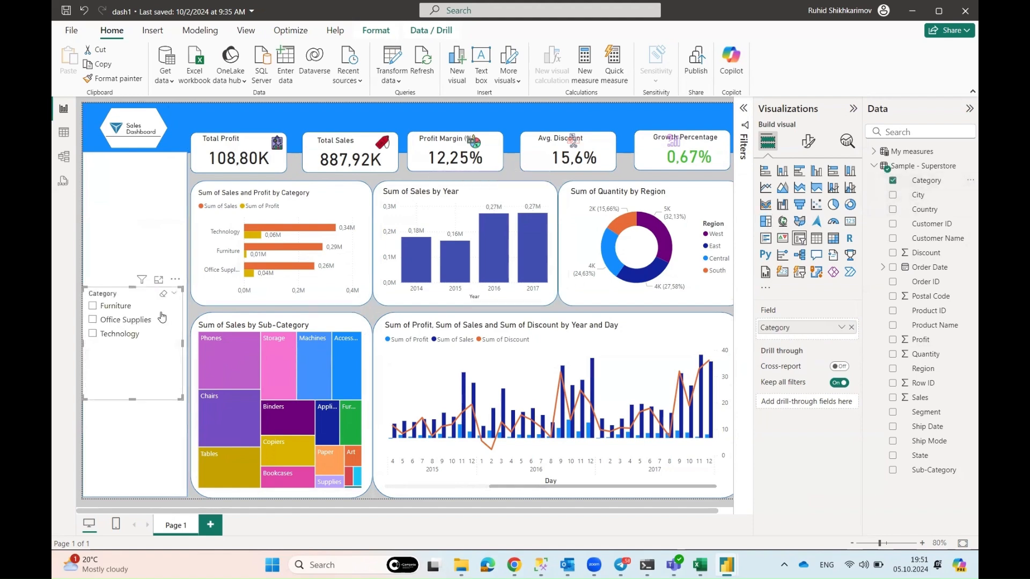
drag(178, 290, 185, 337)
drag(153, 377, 156, 347)
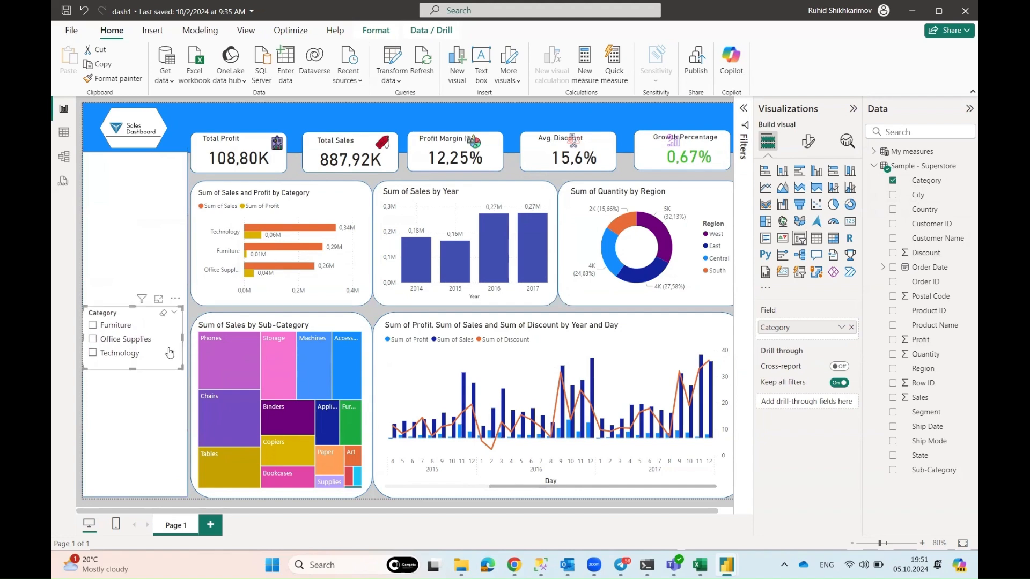
Duplicate the Category slicer and place the copy directly beneath the original in the white side panel
click(170, 352)
key(ctrl+c)
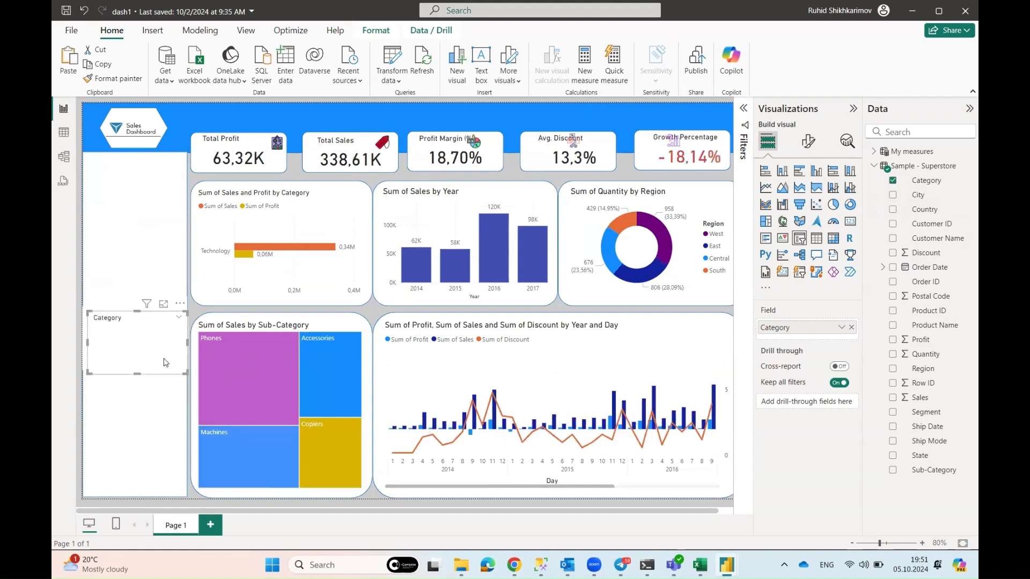
key(ctrl+v)
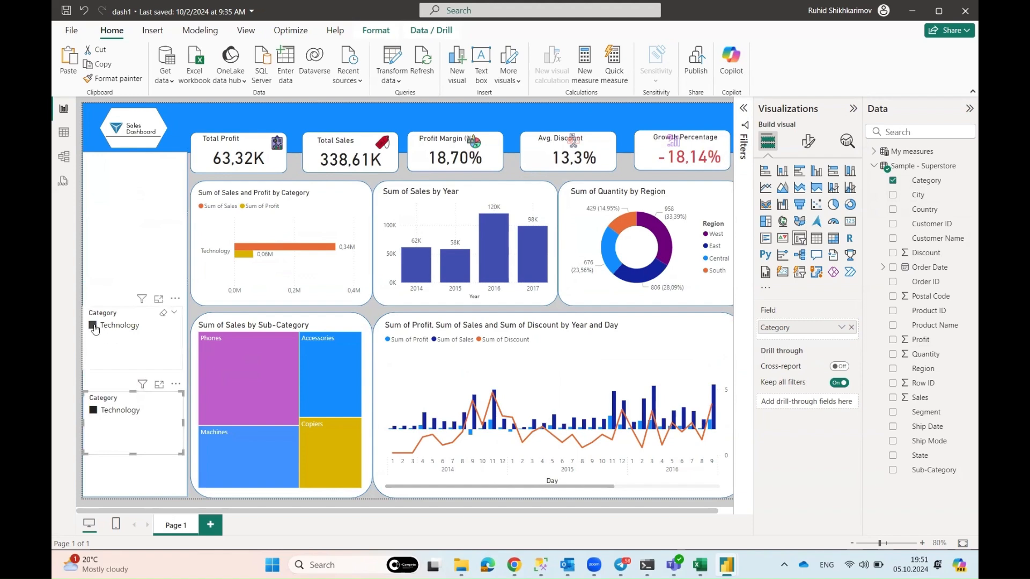
Clear the Technology selection in both Category slicers
click(94, 327)
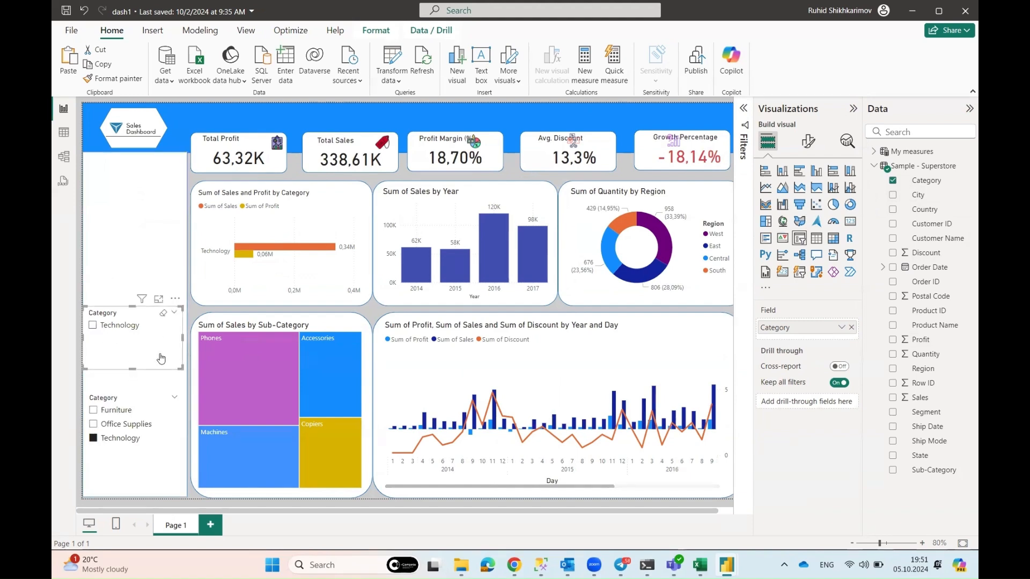
click(155, 271)
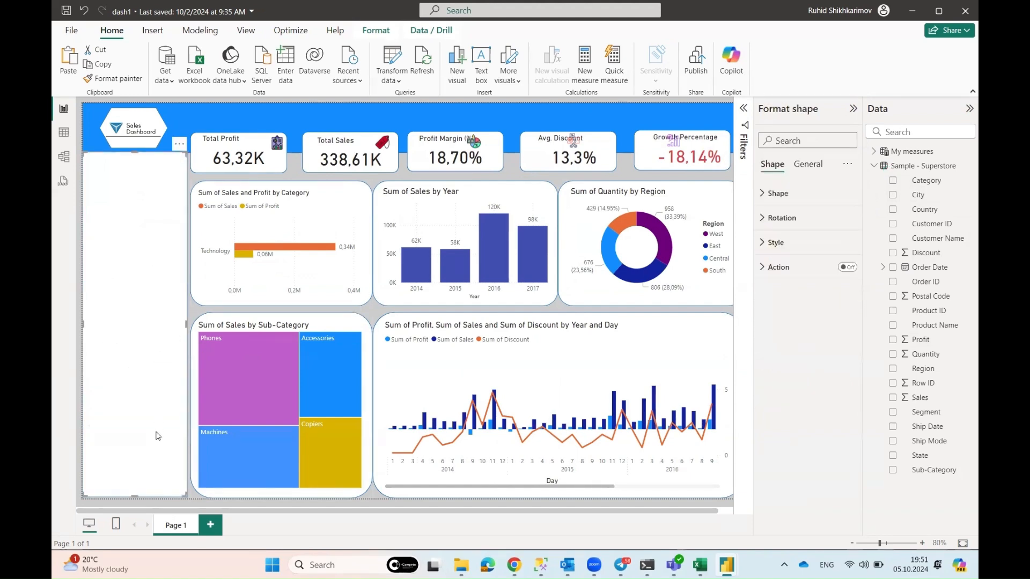
click(199, 501)
click(154, 331)
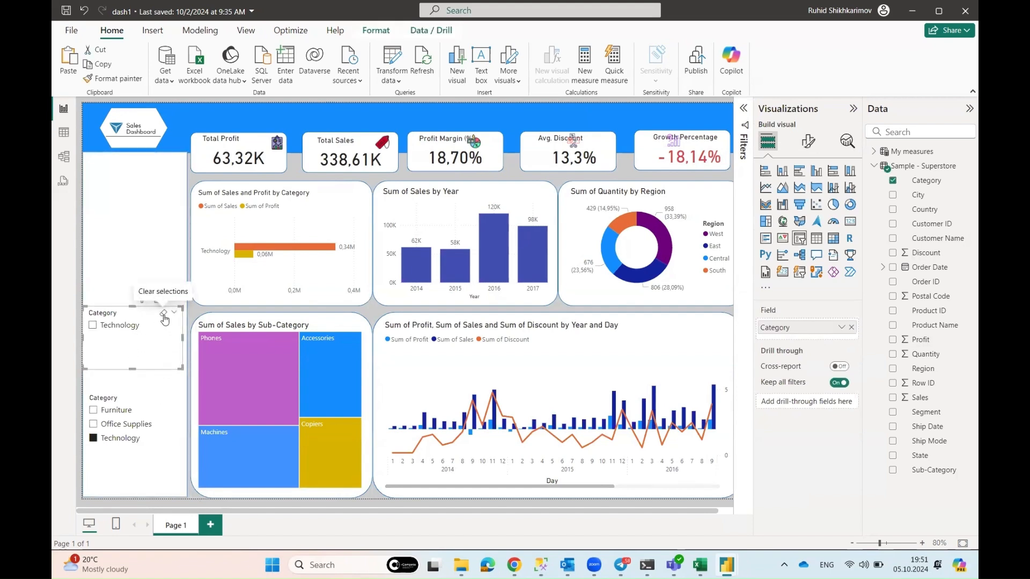
click(164, 399)
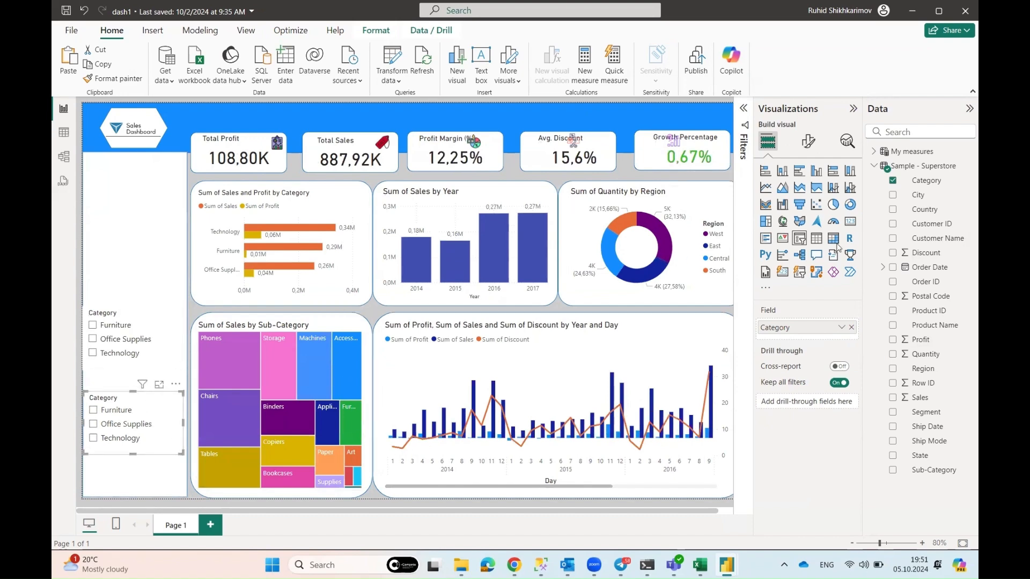
Replace the Category field with Segment in the lower slicer and make that slicer slightly taller
click(893, 412)
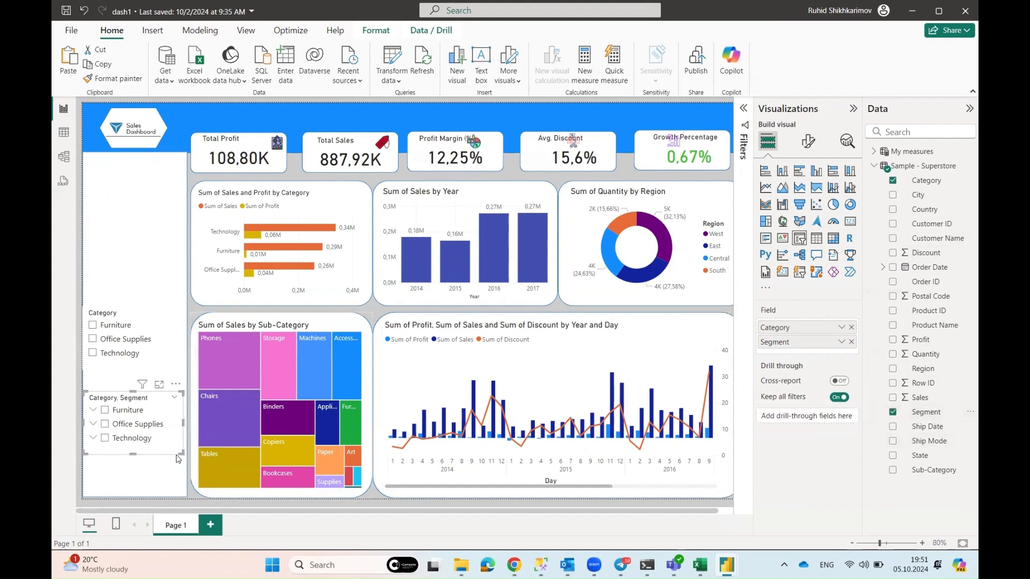
drag(181, 456, 177, 464)
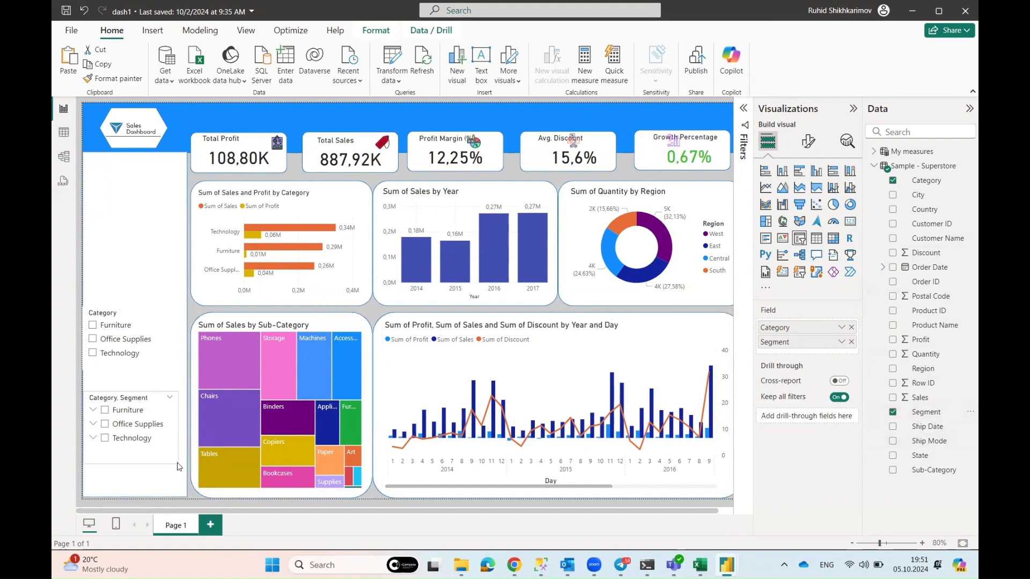
click(94, 411)
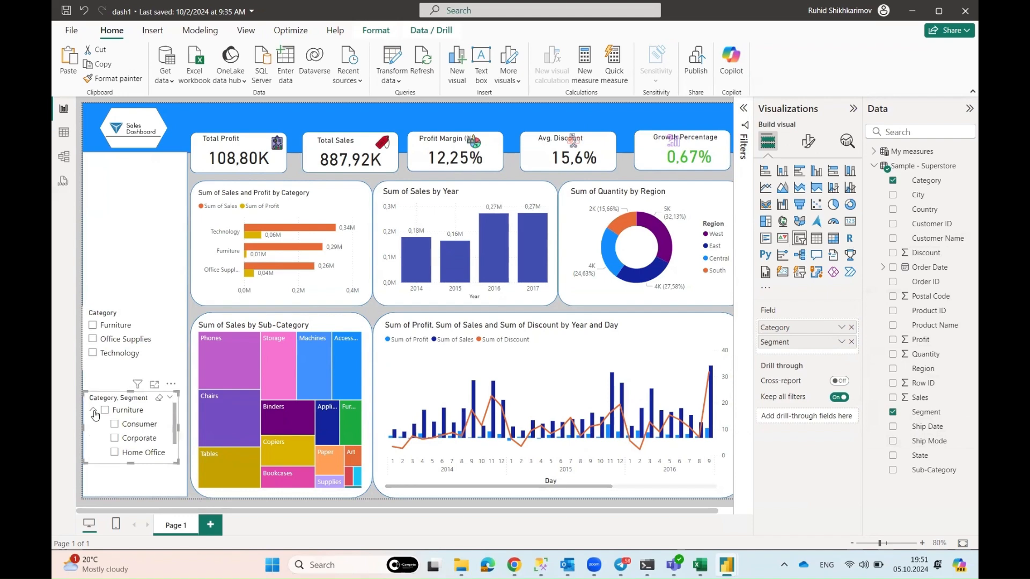
click(94, 412)
click(852, 328)
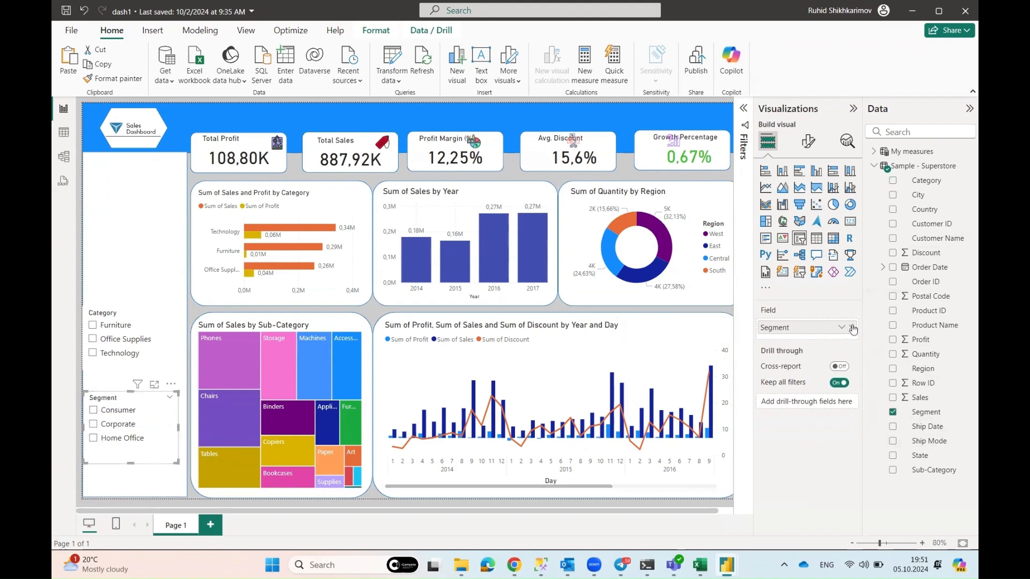
click(163, 310)
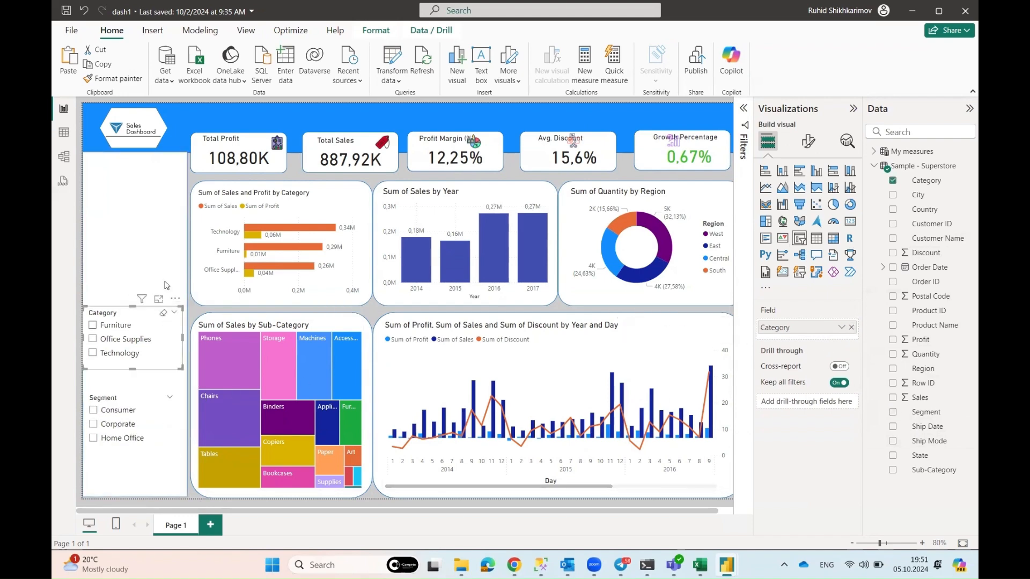
key(Delete)
key(ctrl+z)
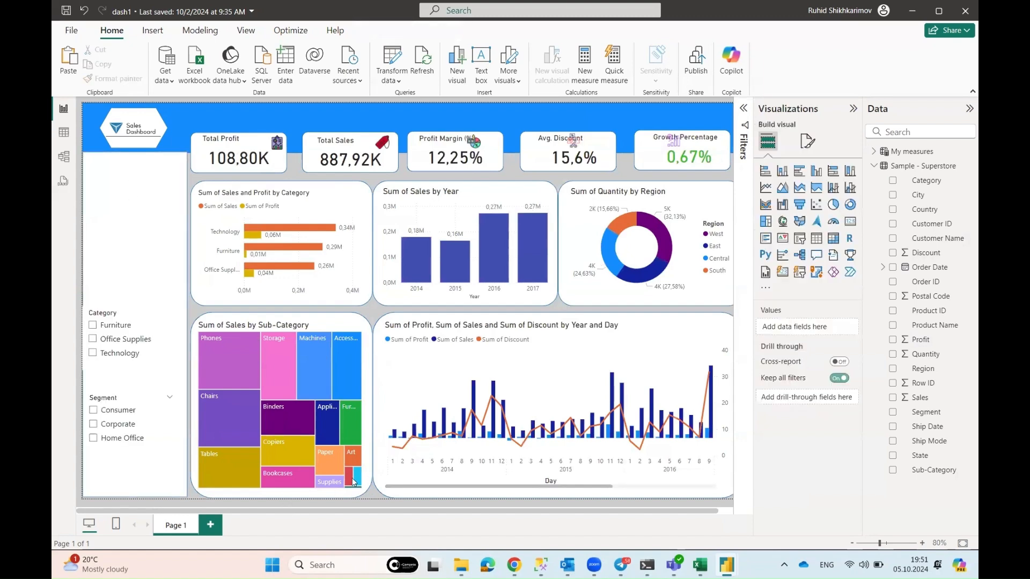
Add an Order Date range slicer and fit it at the top of the white side panel, above the Category slicer
click(798, 238)
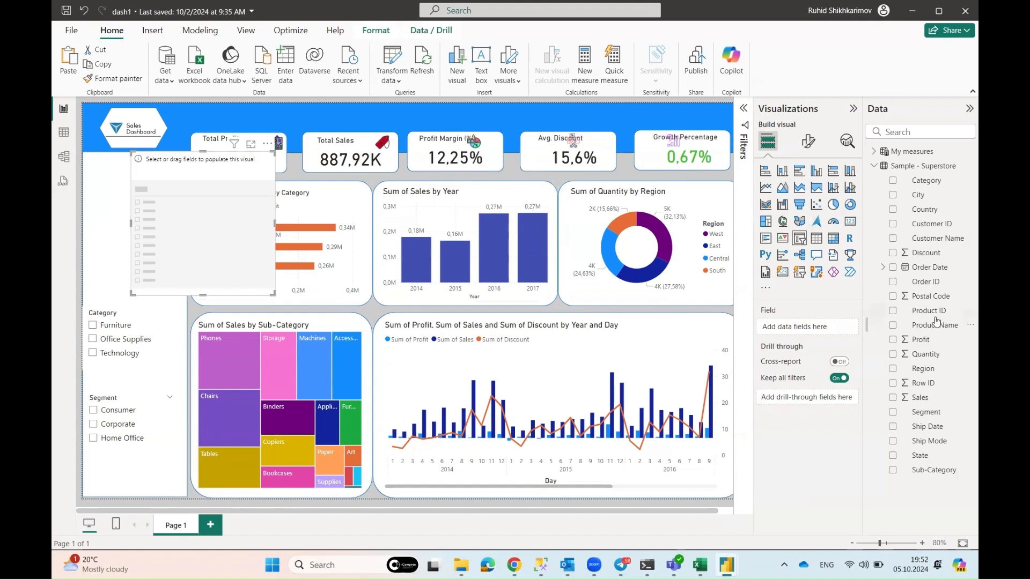
click(893, 269)
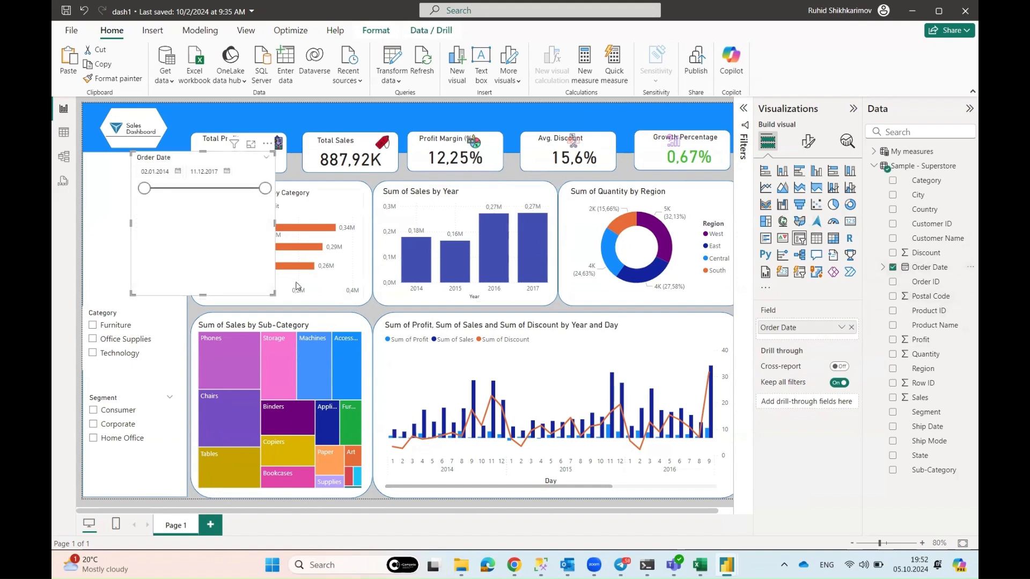
drag(204, 293, 183, 204)
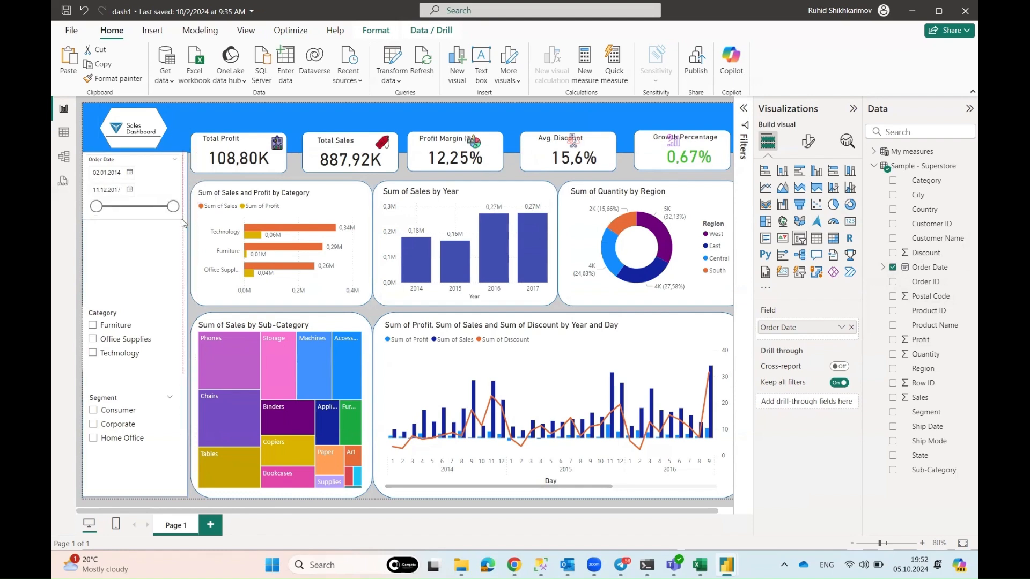
click(186, 221)
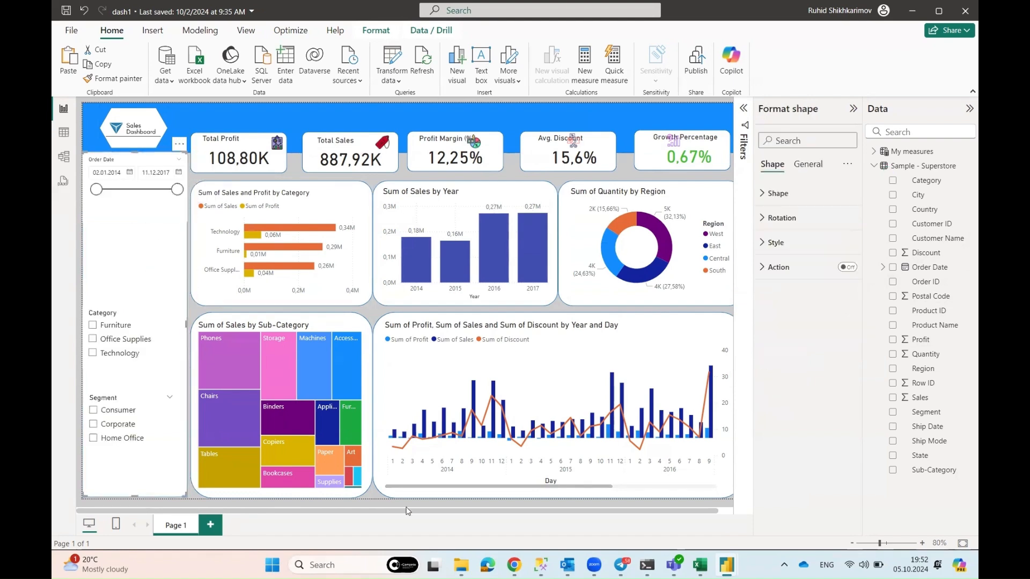
click(374, 502)
click(334, 114)
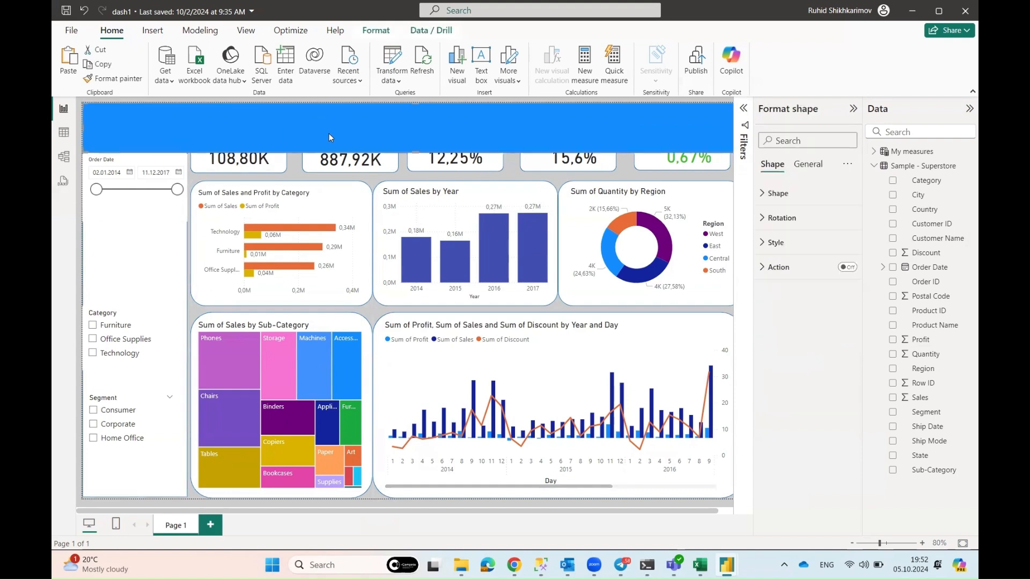
click(360, 505)
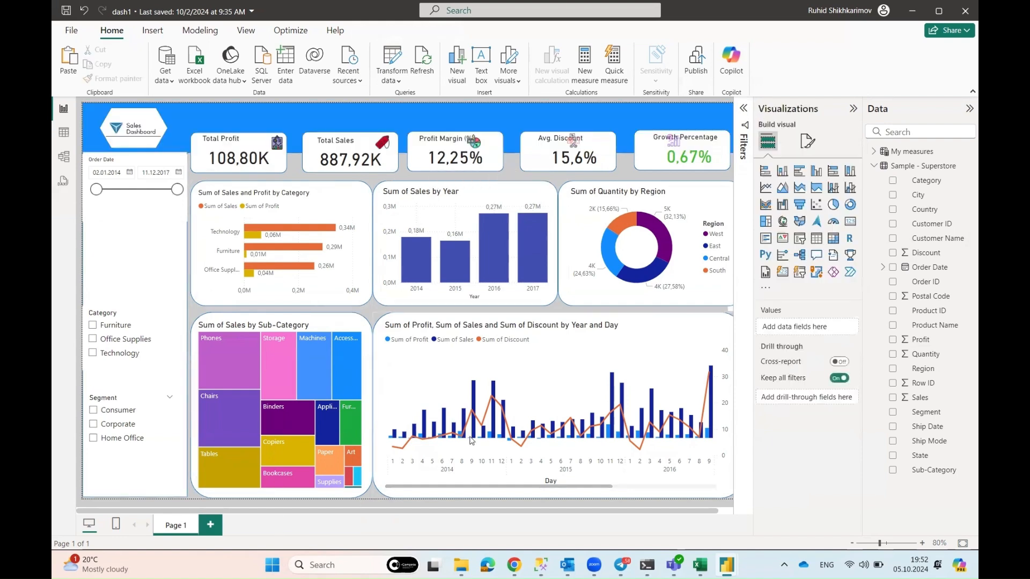
Add a second Order Date slicer and fit it as a narrow strip in the blue header above the KPI cards
click(799, 238)
drag(273, 294, 637, 182)
drag(531, 160, 570, 112)
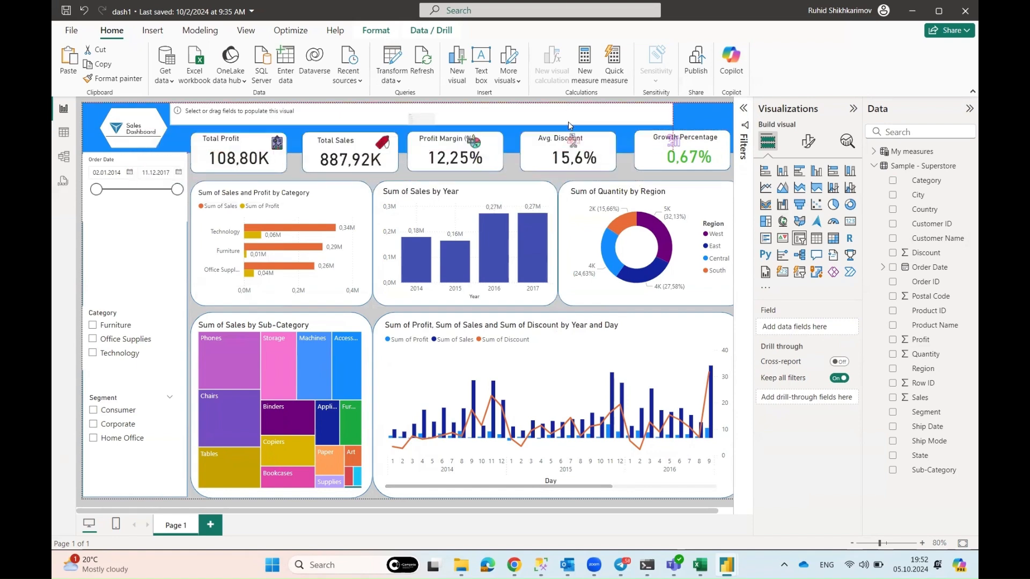
drag(674, 114, 587, 123)
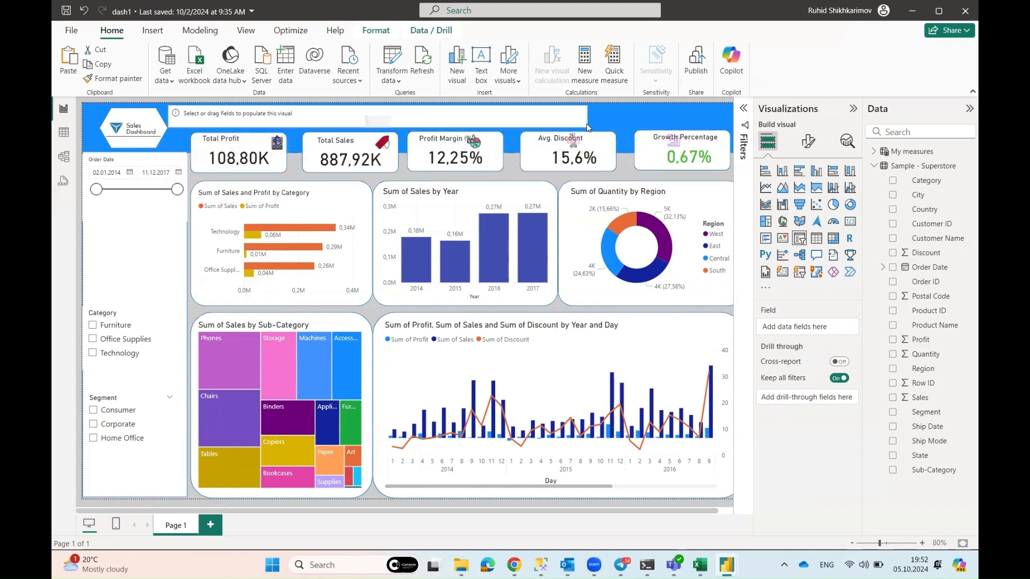
drag(512, 121, 534, 120)
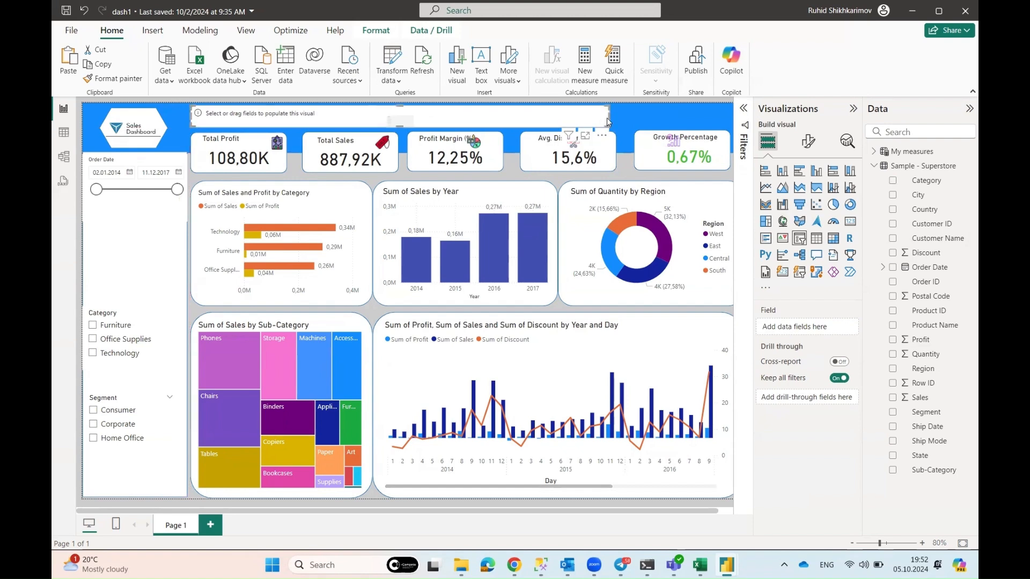
drag(608, 121, 567, 118)
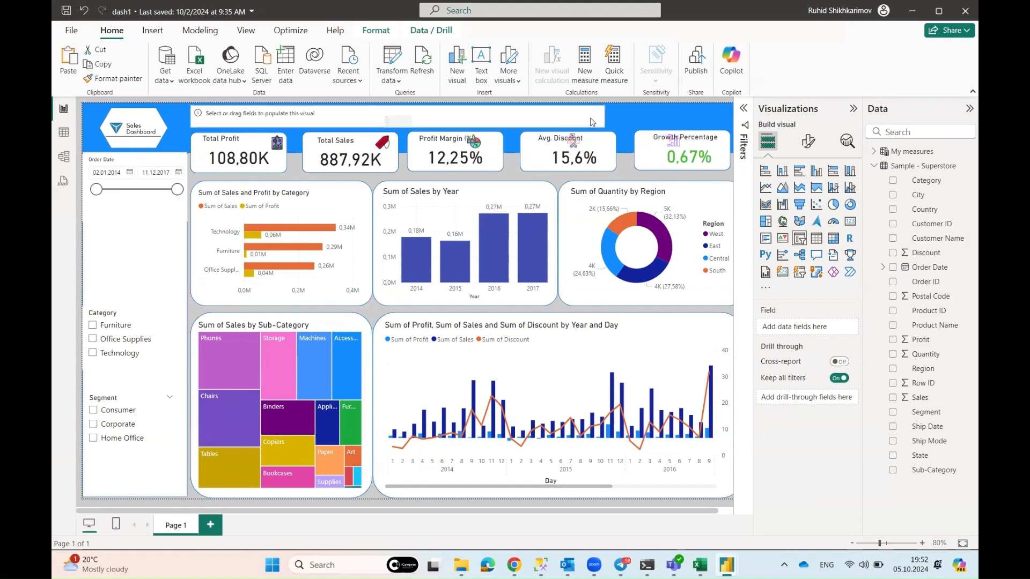
click(894, 268)
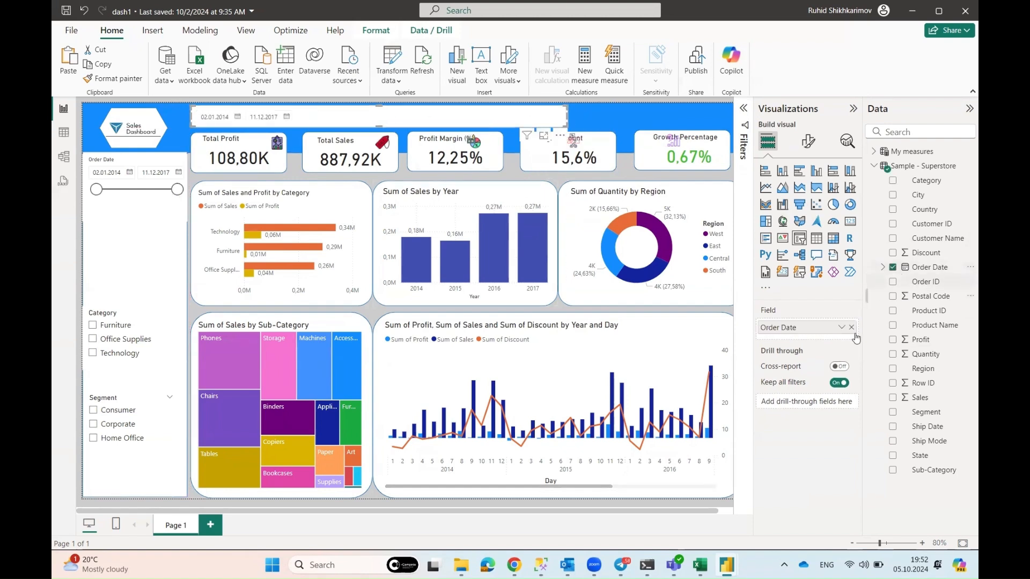
click(809, 143)
click(764, 225)
click(766, 230)
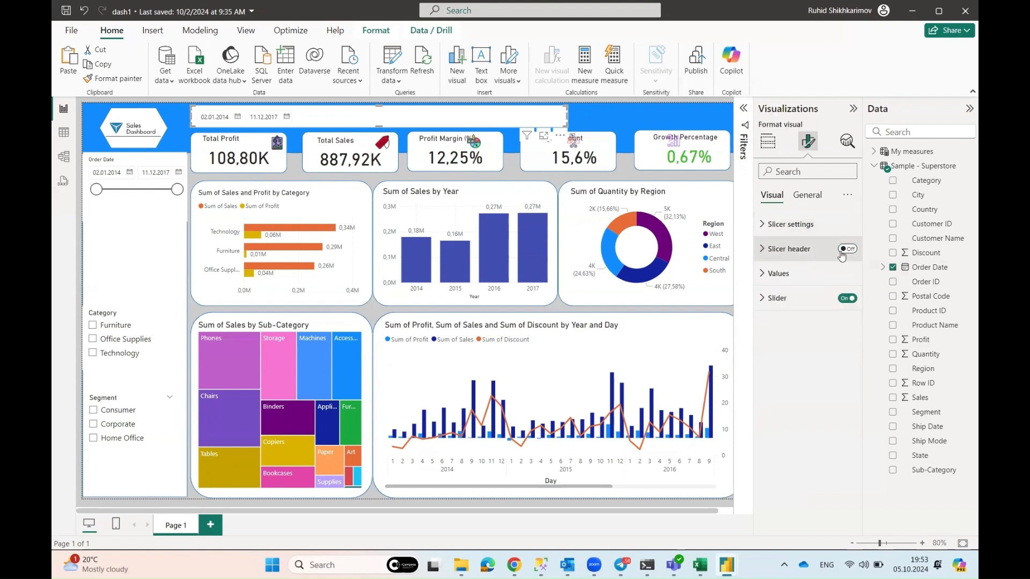
click(764, 274)
click(764, 274)
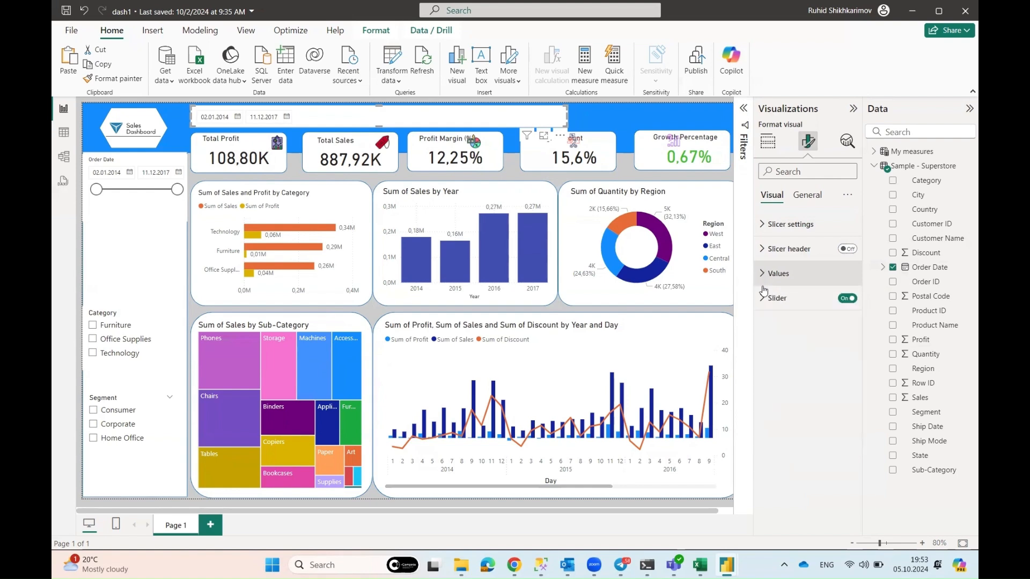
click(761, 298)
click(762, 299)
click(808, 196)
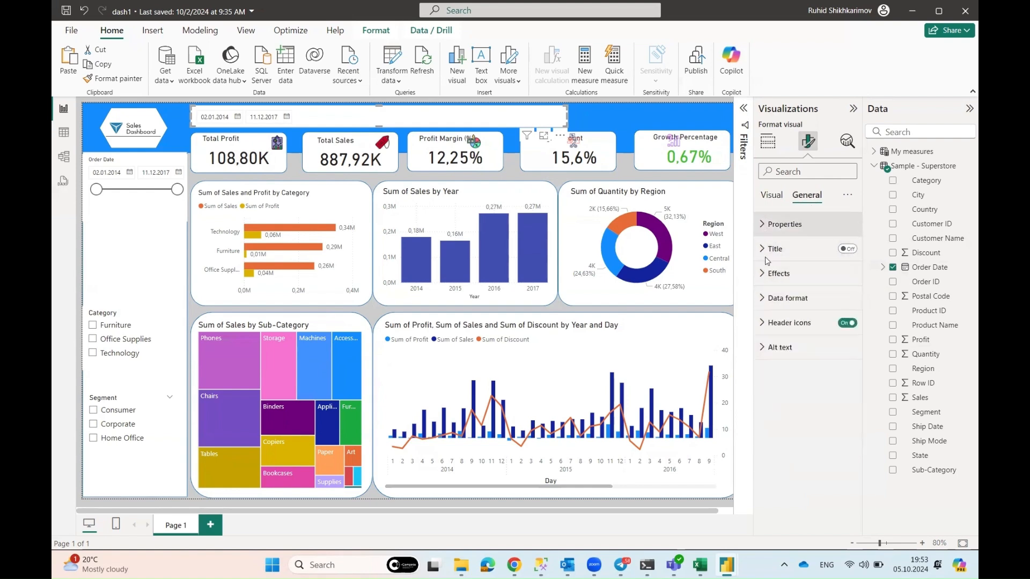
click(763, 224)
click(769, 254)
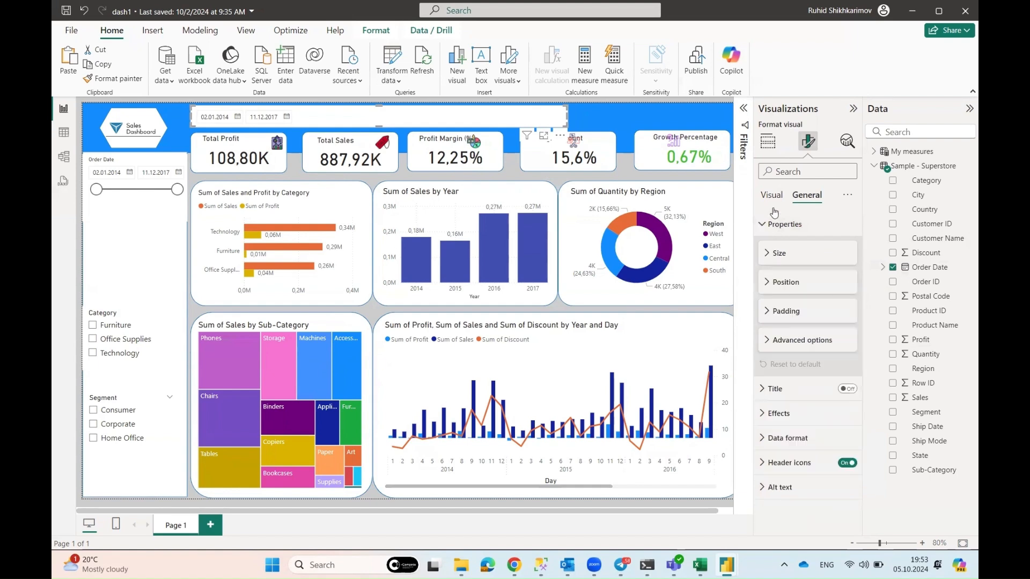
click(773, 195)
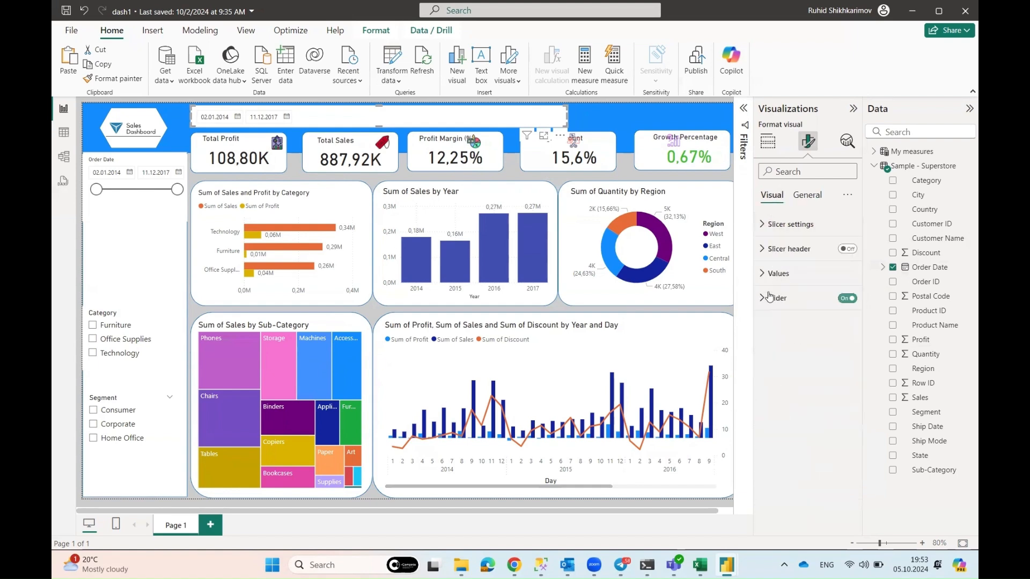
click(613, 121)
click(602, 503)
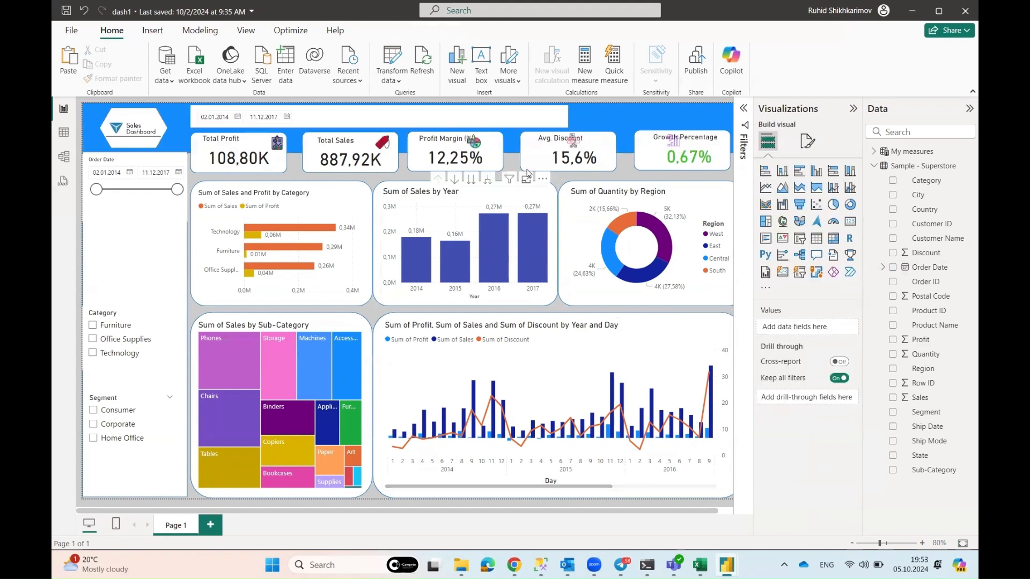
Set the header Order Date slicer's style to Tile
click(547, 118)
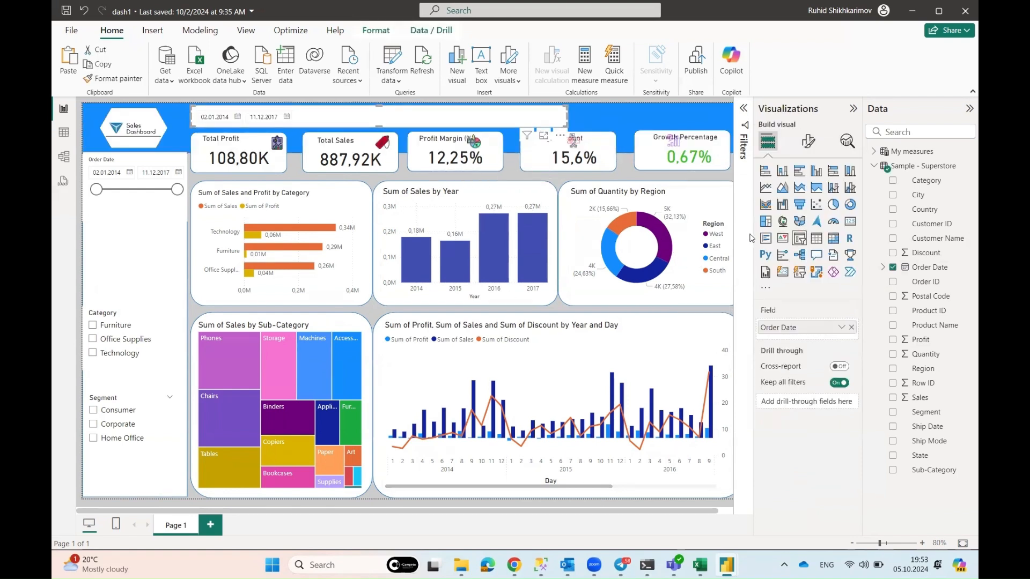
click(810, 141)
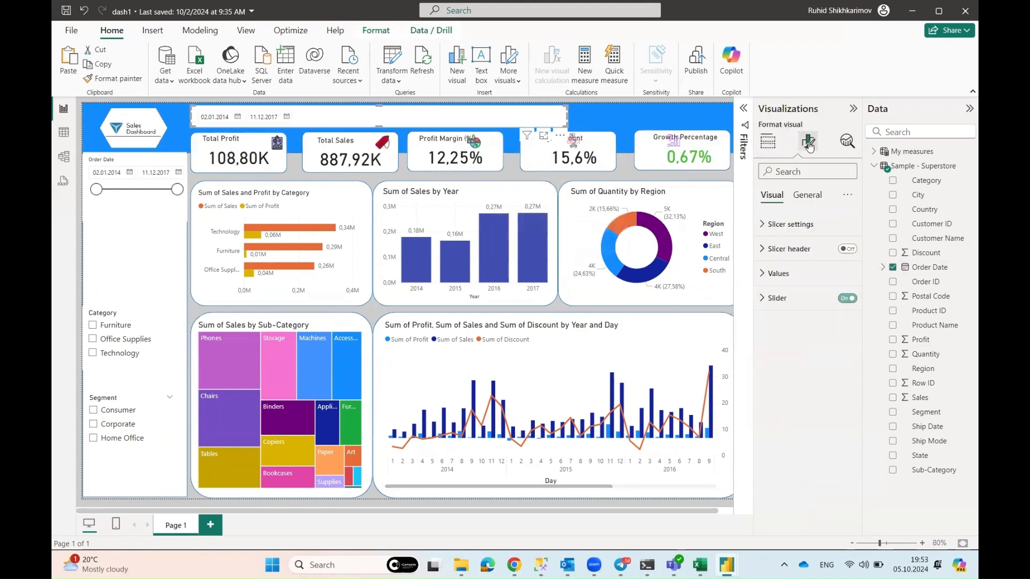
click(762, 225)
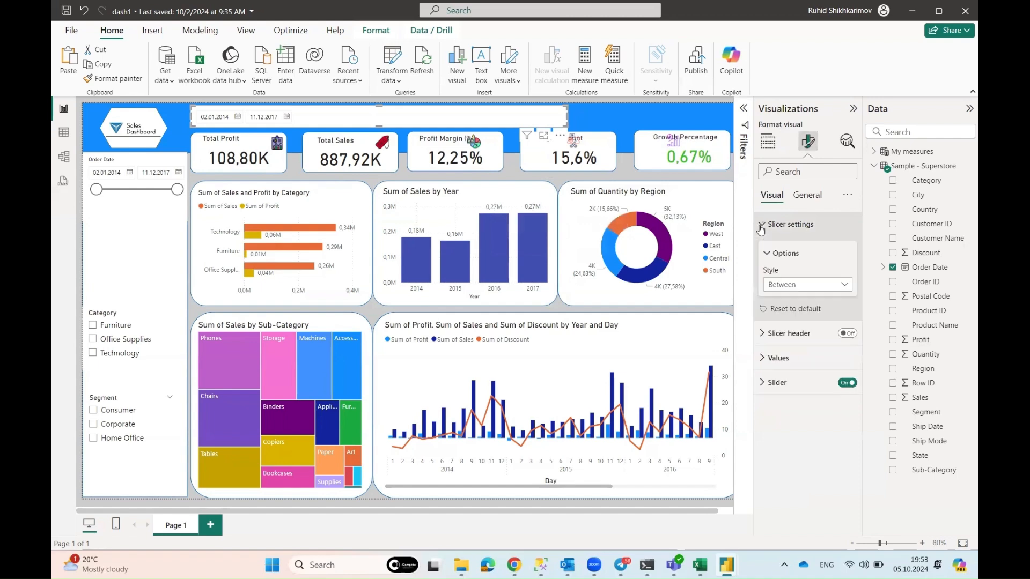
click(796, 286)
click(775, 313)
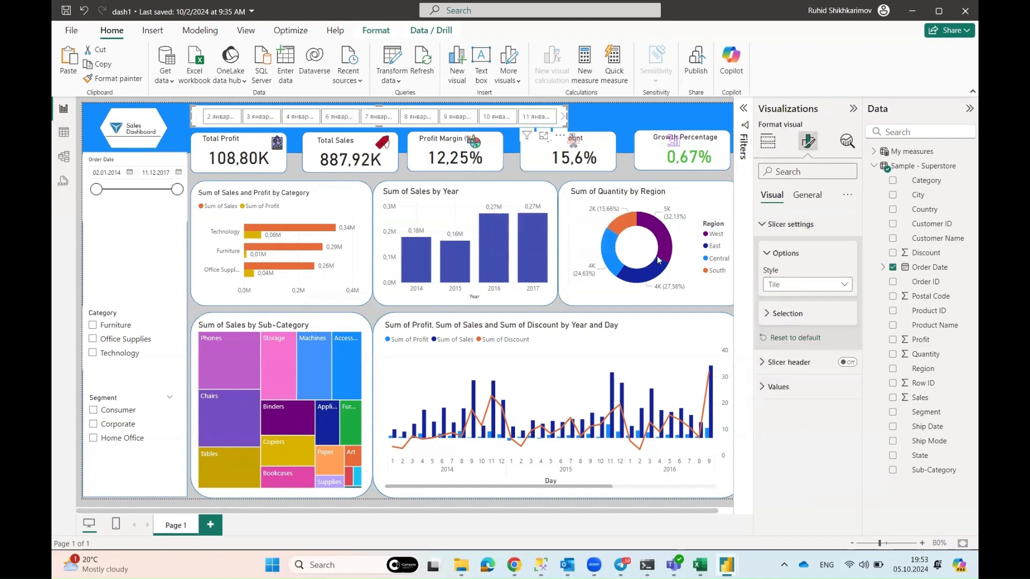
click(588, 507)
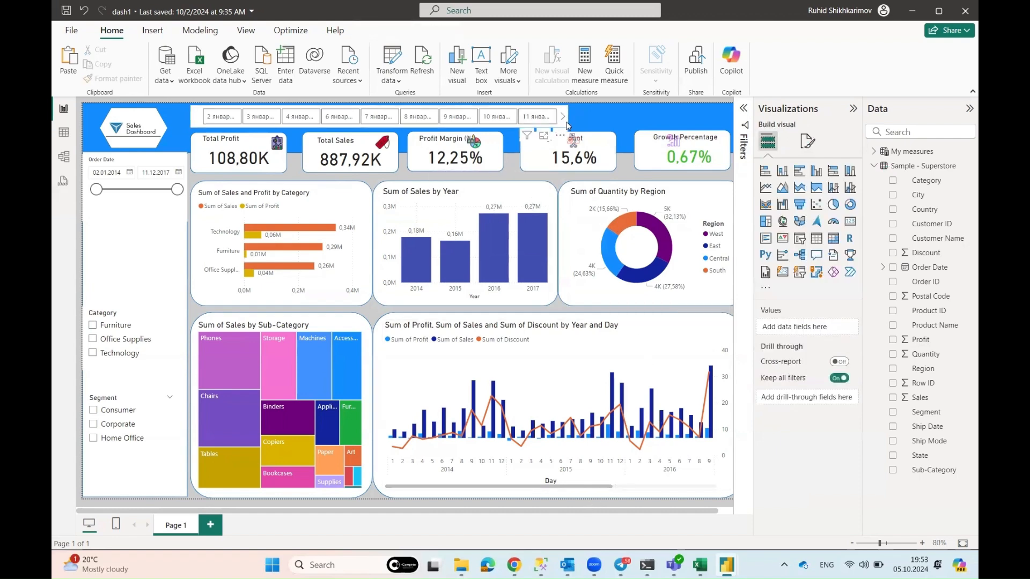
Replace the full Order Date field in the header tile slicer with only Year from its date hierarchy
click(567, 122)
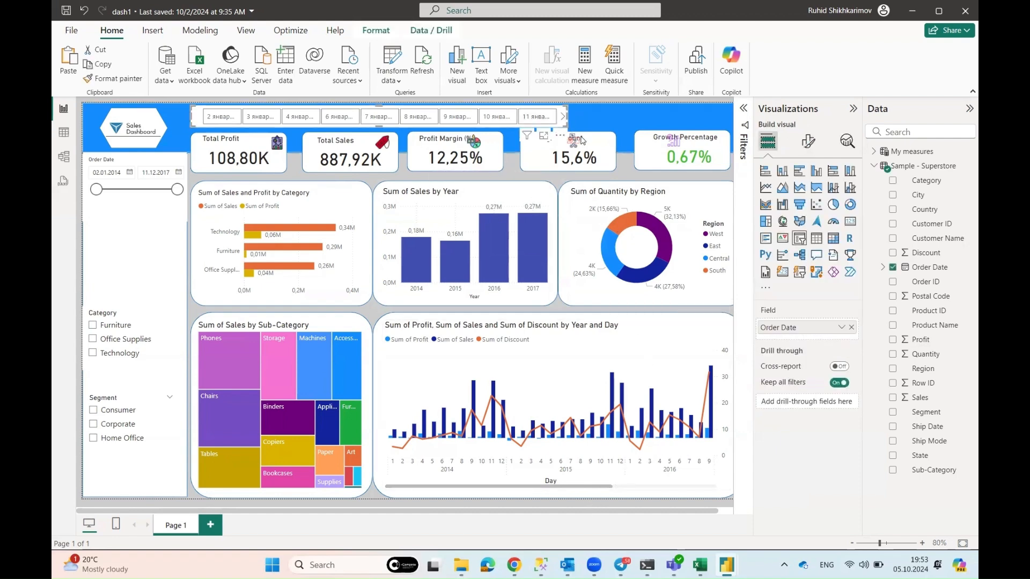
click(843, 329)
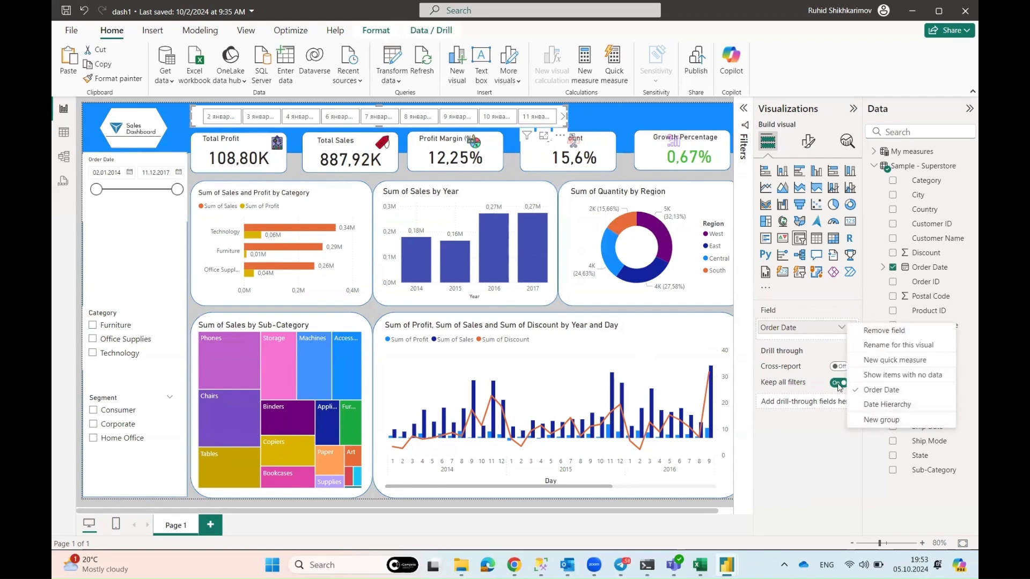
click(841, 329)
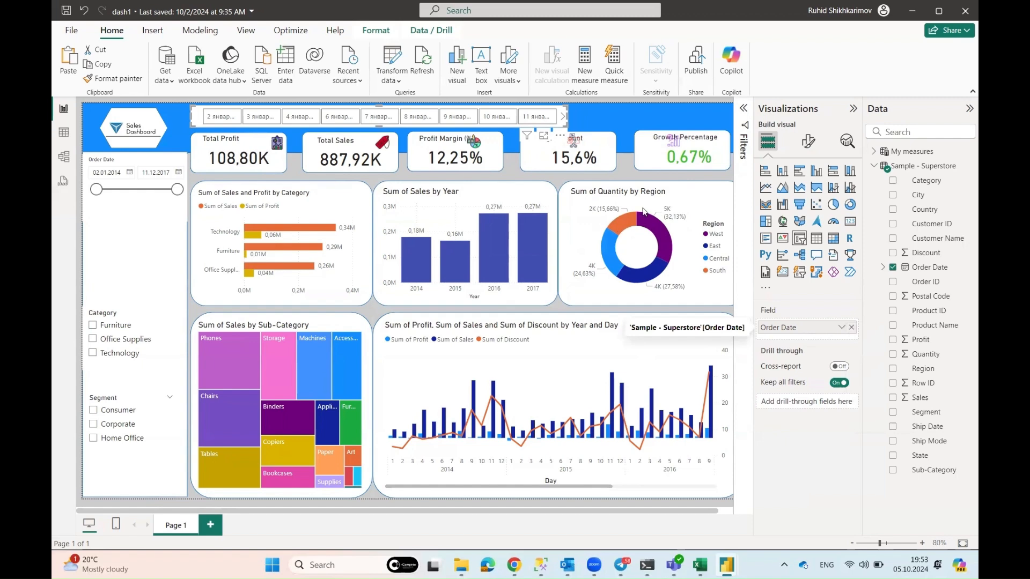
click(562, 118)
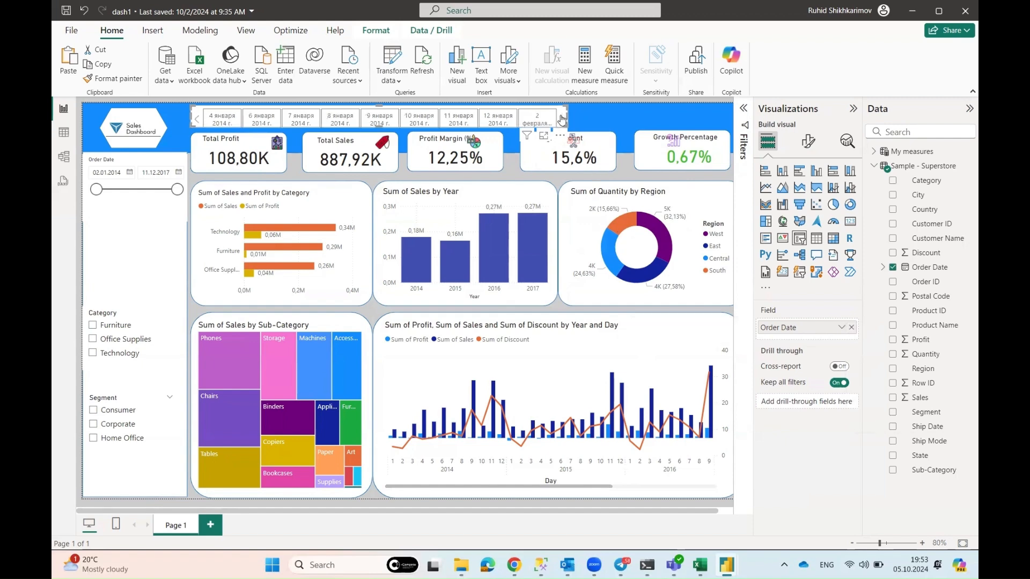
click(883, 268)
click(894, 282)
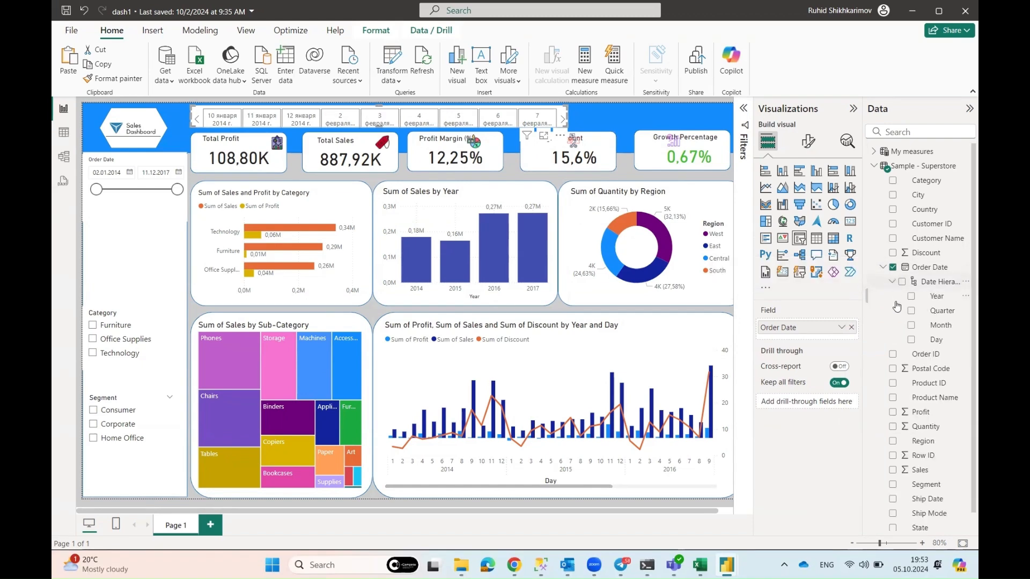
click(894, 267)
click(911, 296)
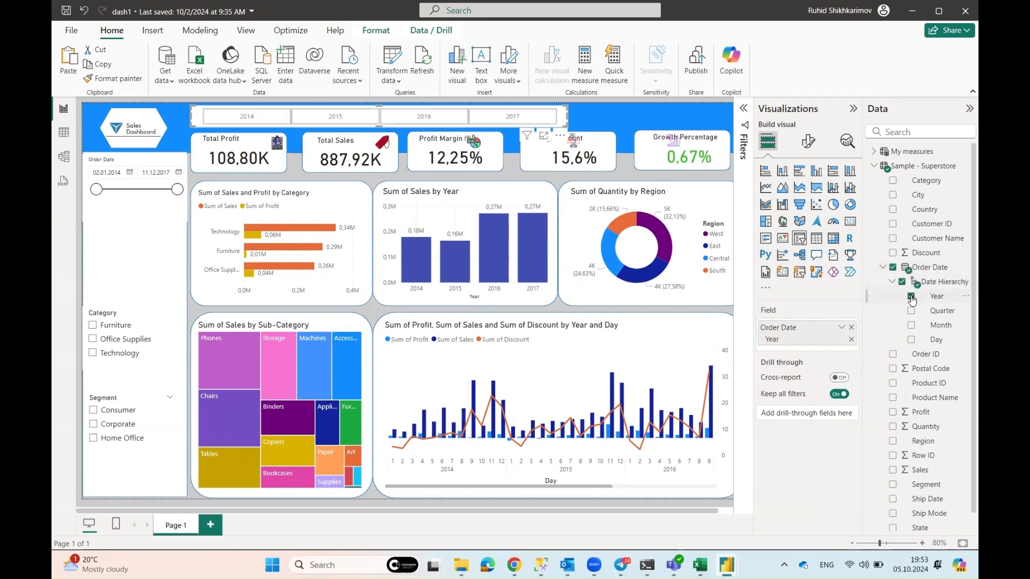
click(600, 111)
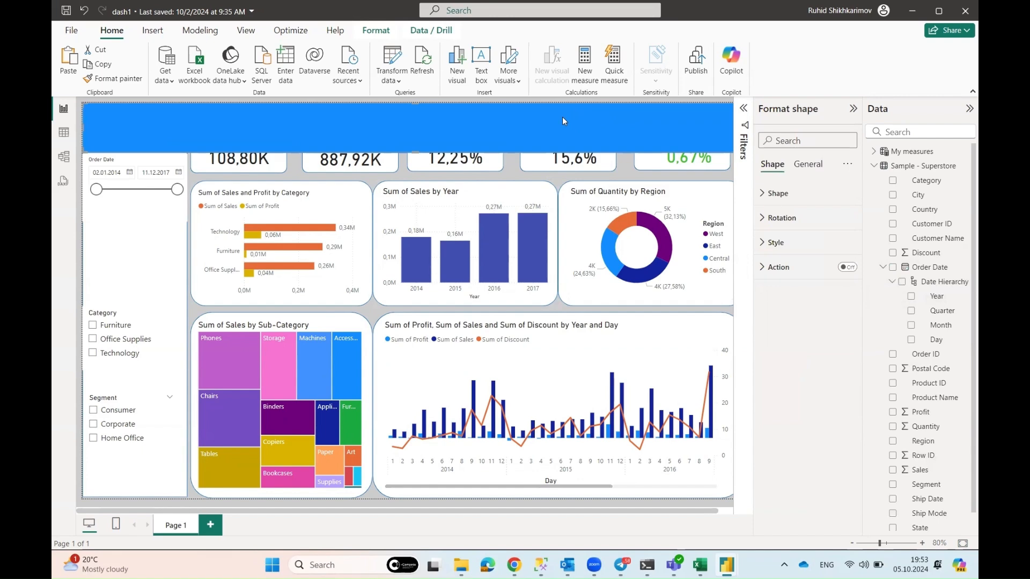
click(378, 505)
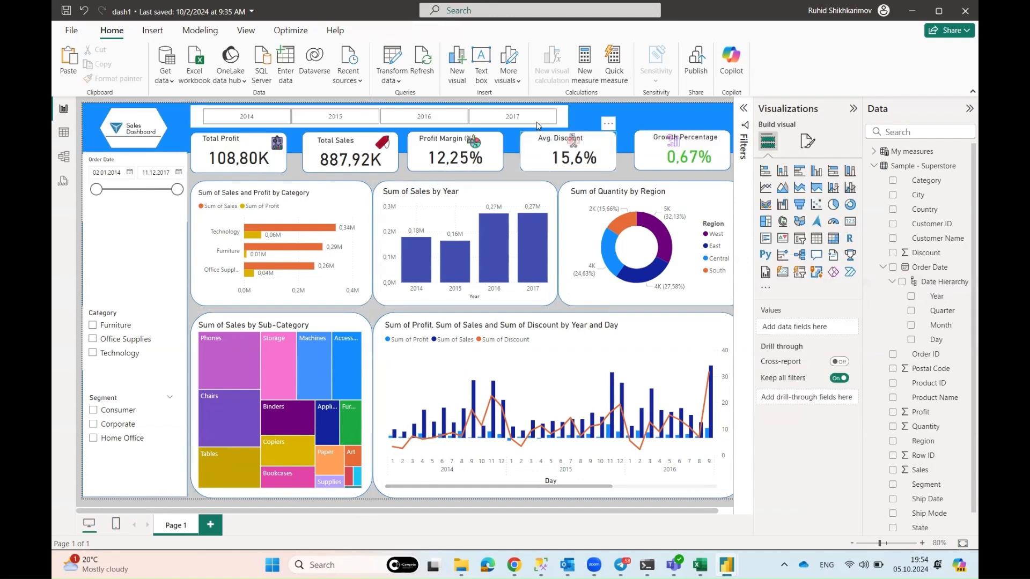
Change the header year slicer's background colour to a light gold
click(563, 115)
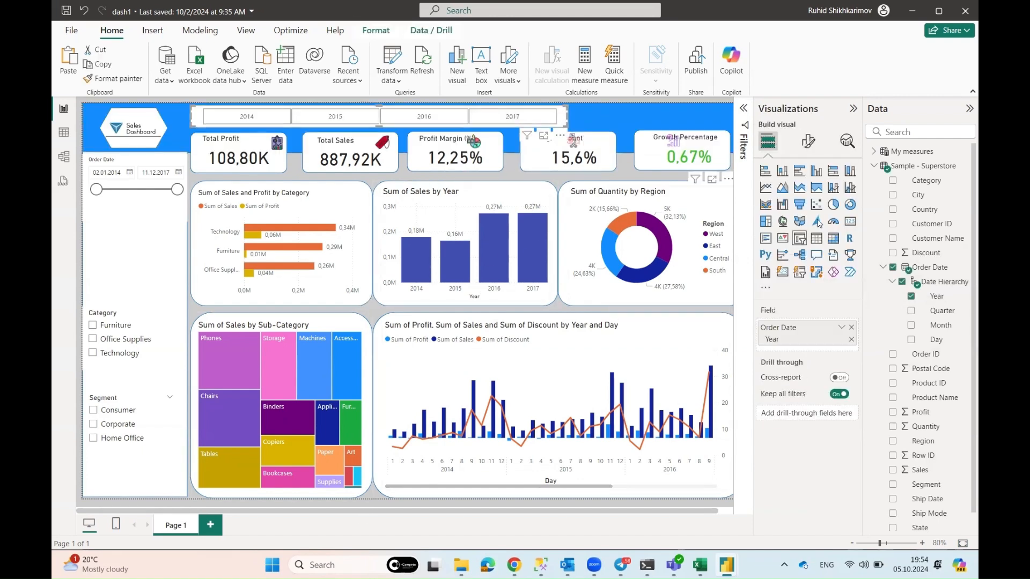
click(809, 141)
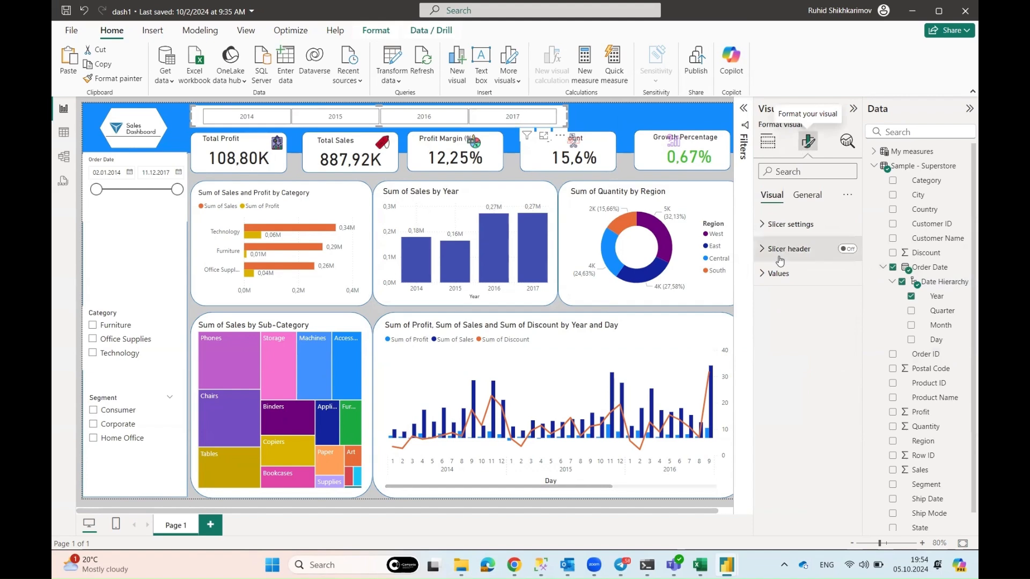
click(807, 195)
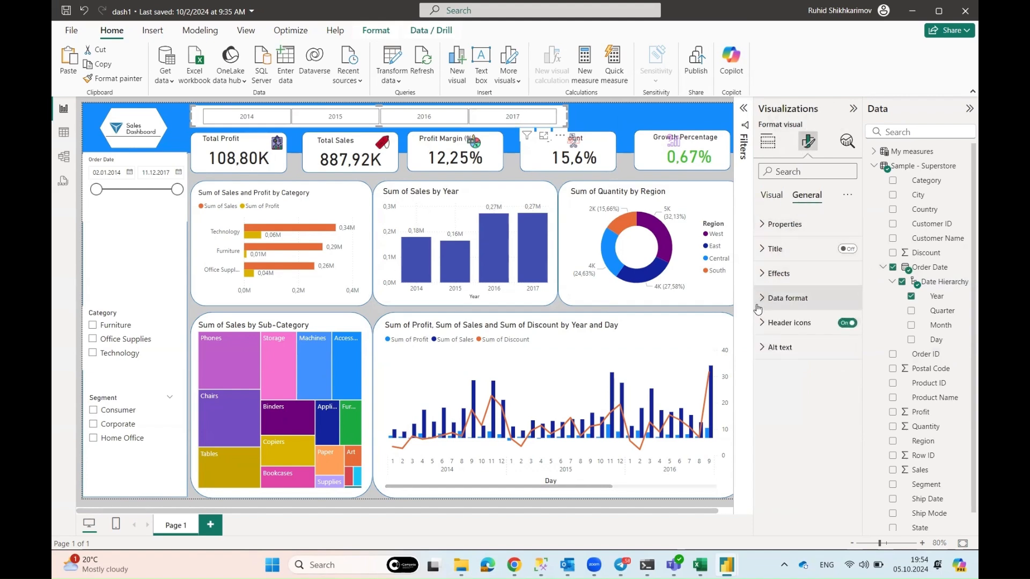
click(766, 273)
click(787, 333)
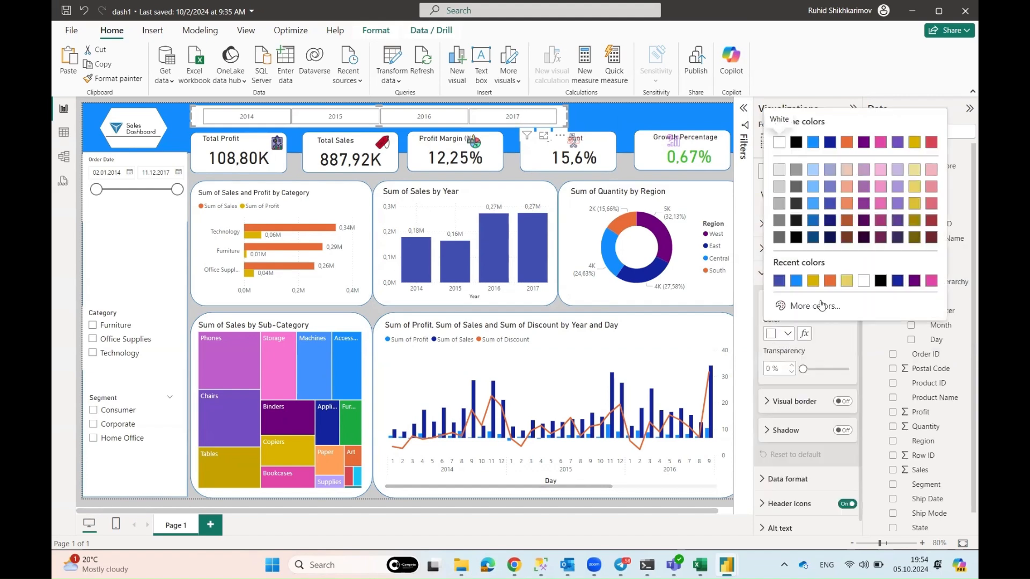
click(813, 281)
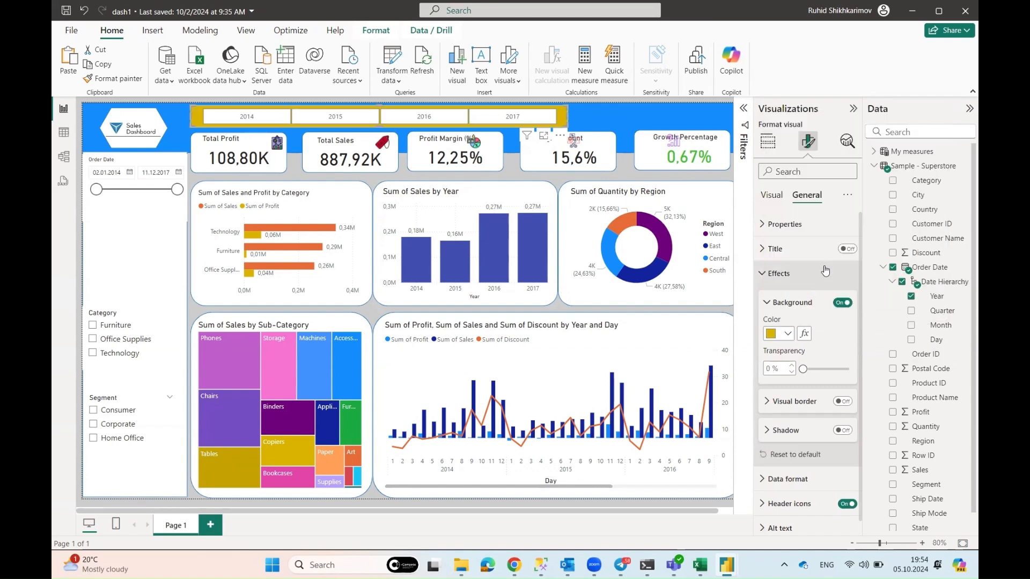
click(788, 333)
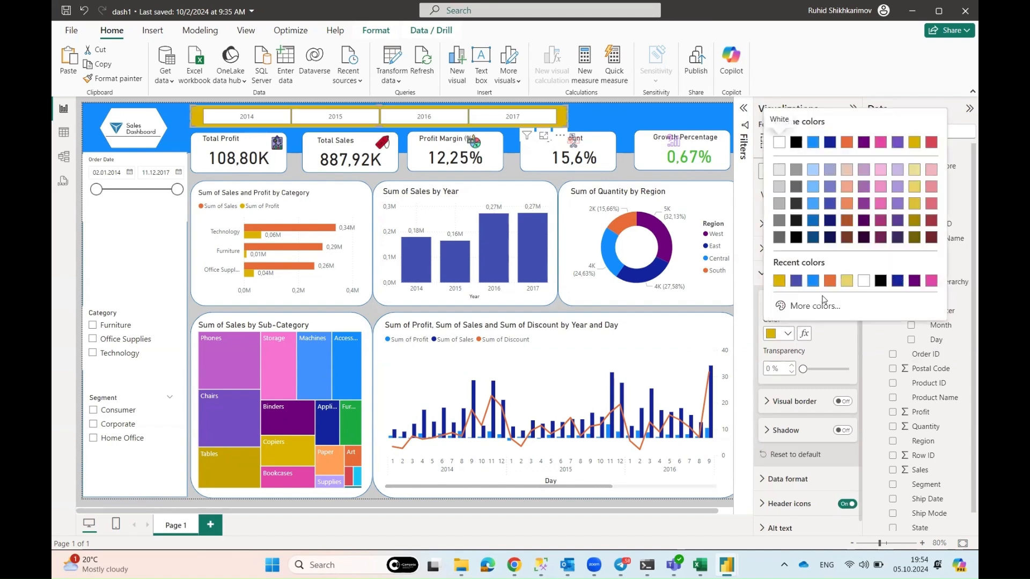
key(Escape)
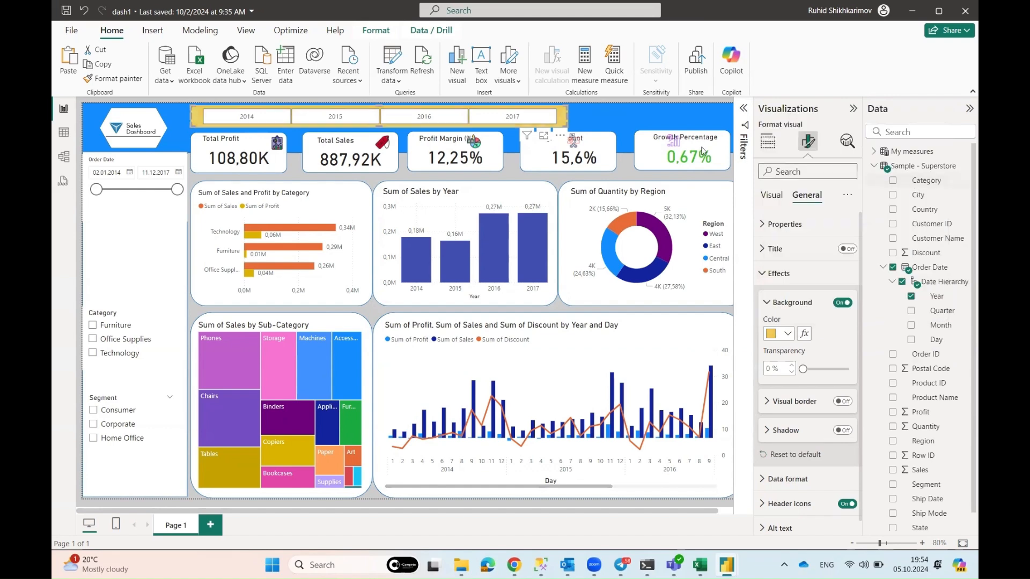
click(638, 120)
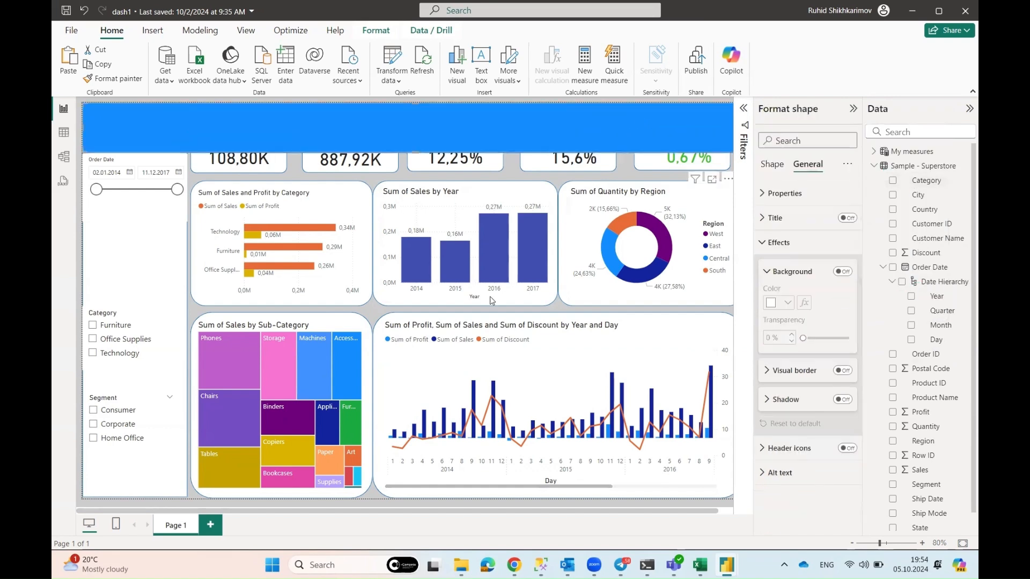
click(423, 500)
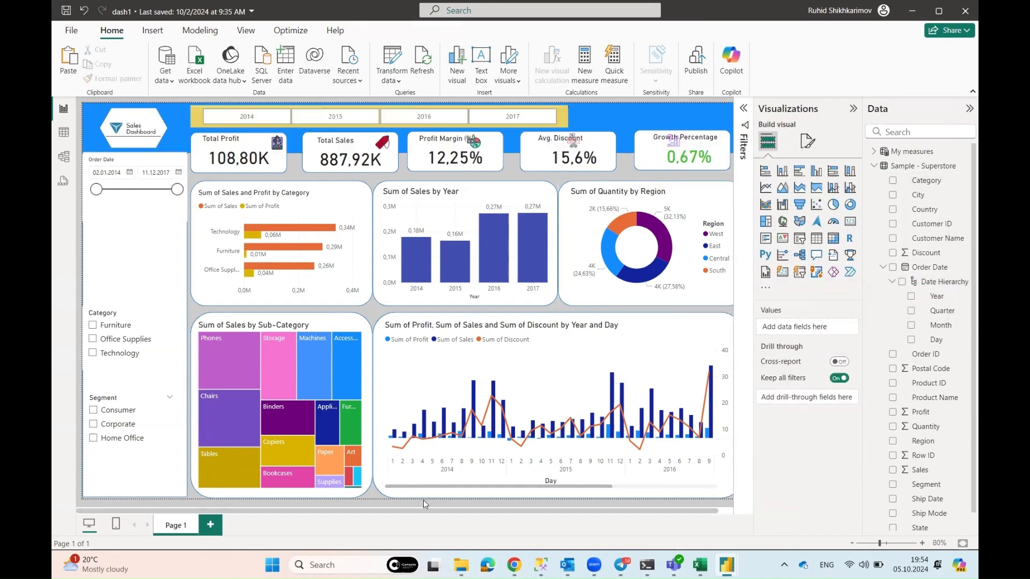
Test the header year slicer by filtering the dashboard to 2014 and clearing that selection
click(261, 124)
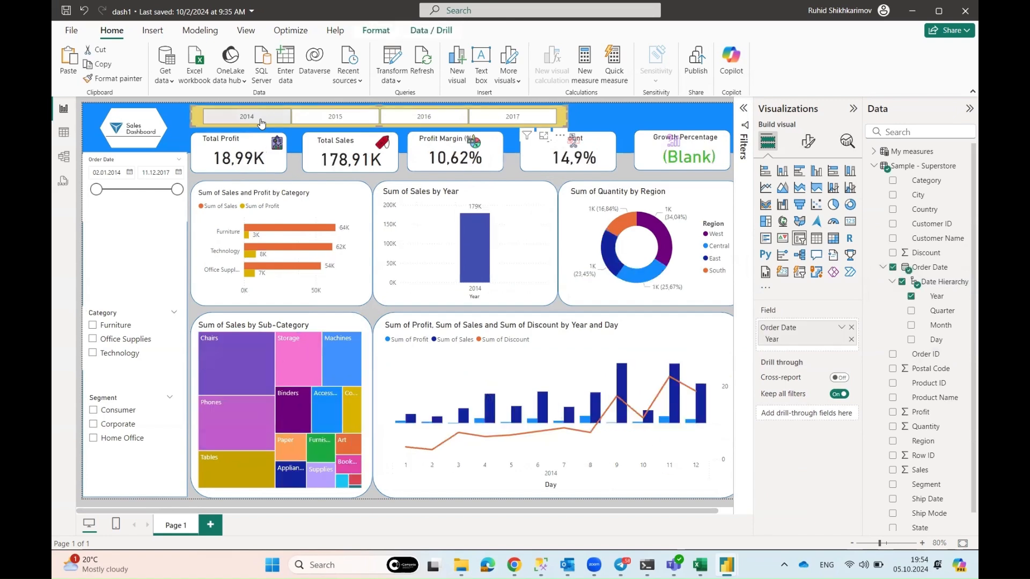
click(275, 123)
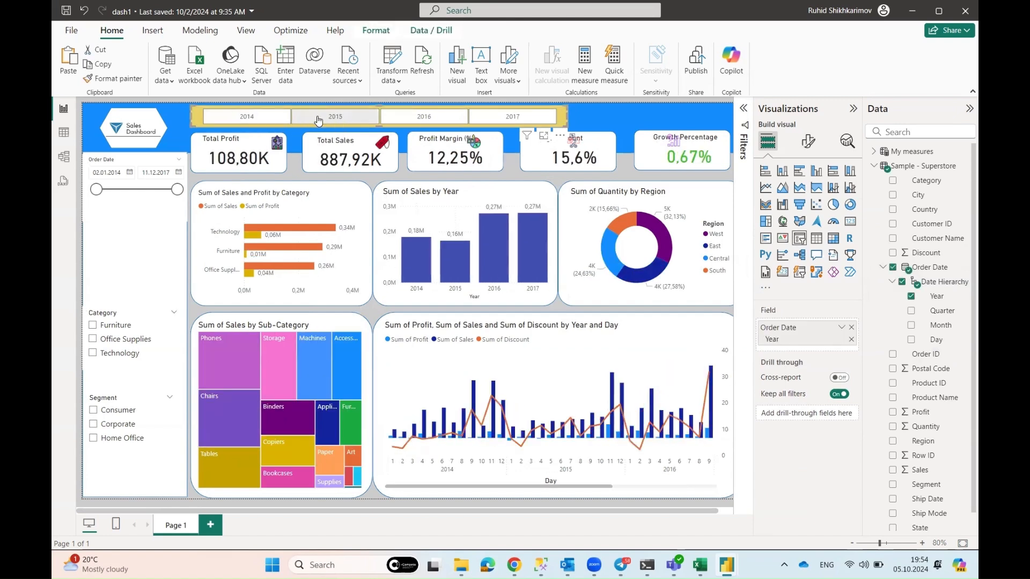
Test the header year slicer by filtering the dashboard to 2015 and clearing that selection
click(318, 121)
click(319, 121)
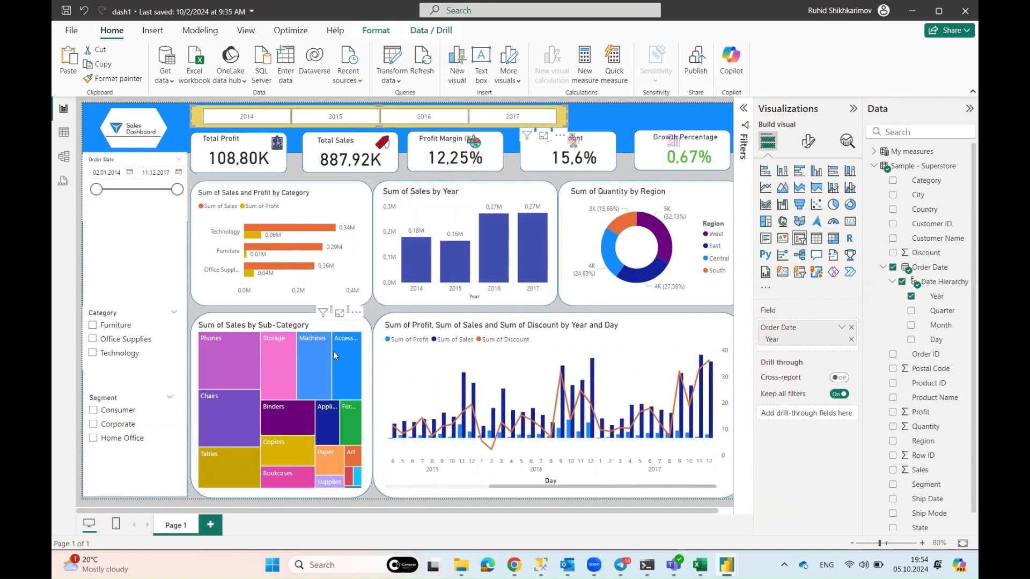
click(135, 252)
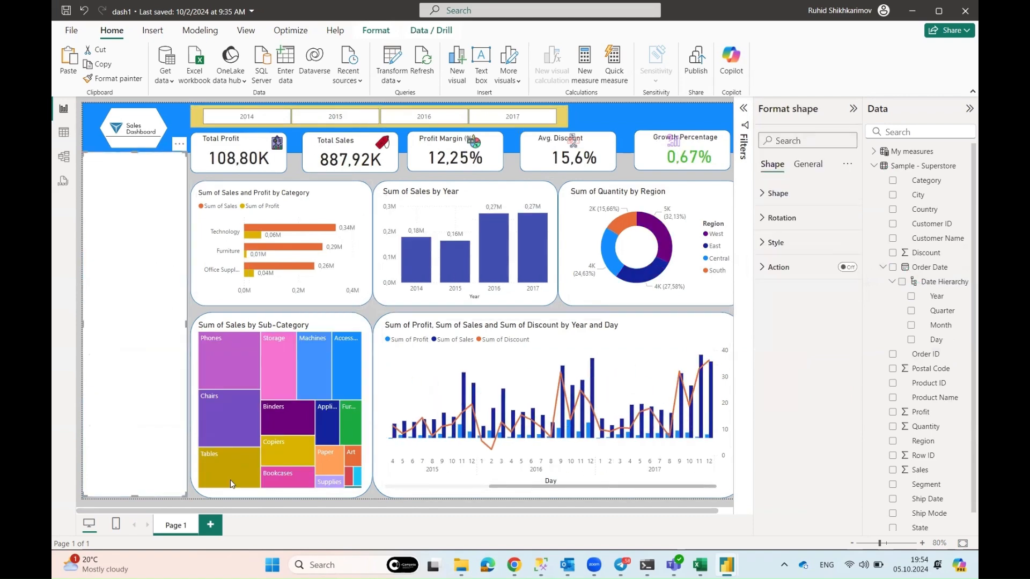
click(239, 507)
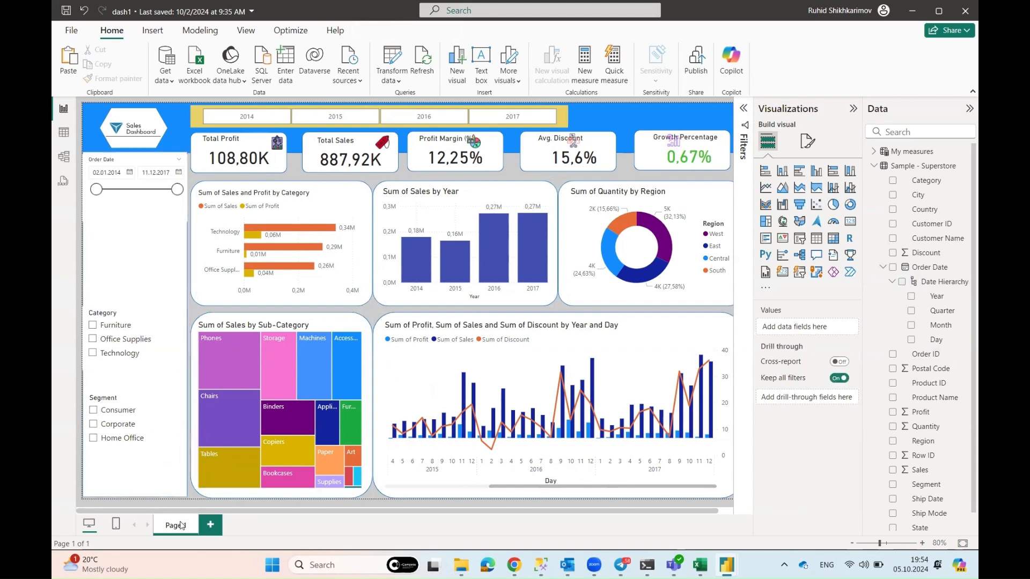
Duplicate Page 1 and rename the original page Home
right_click(181, 525)
click(211, 501)
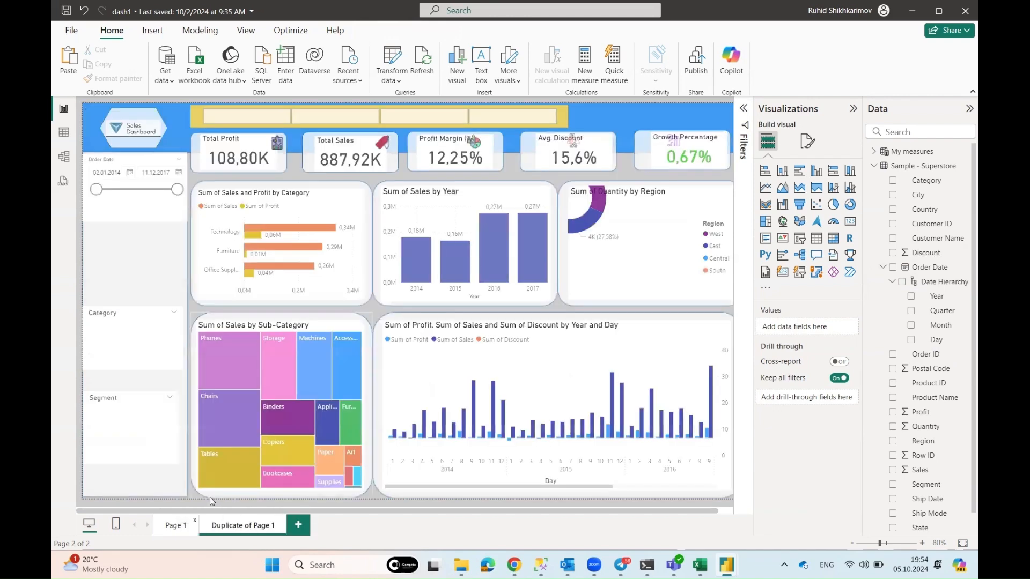
click(177, 529)
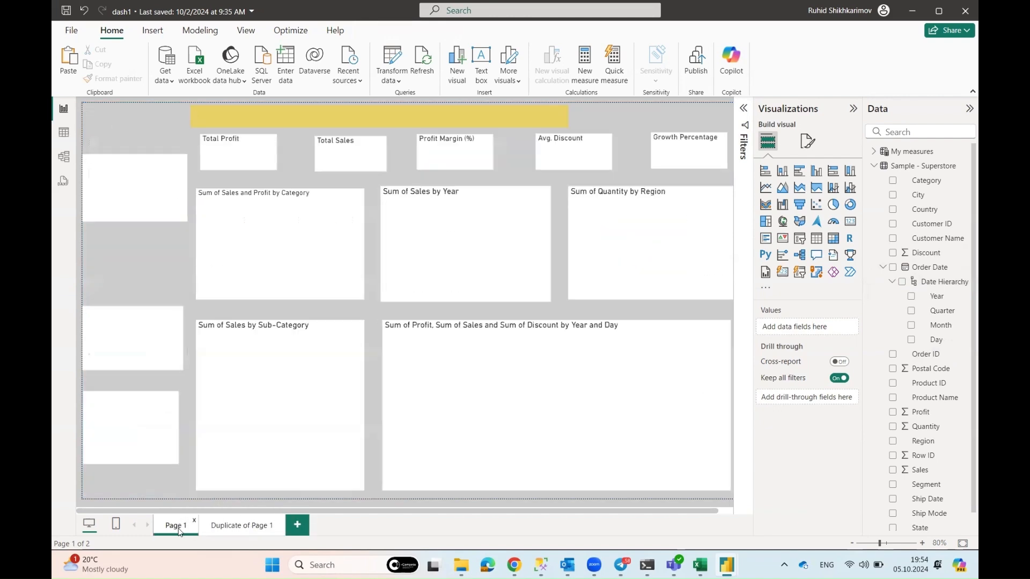
double_click(179, 526)
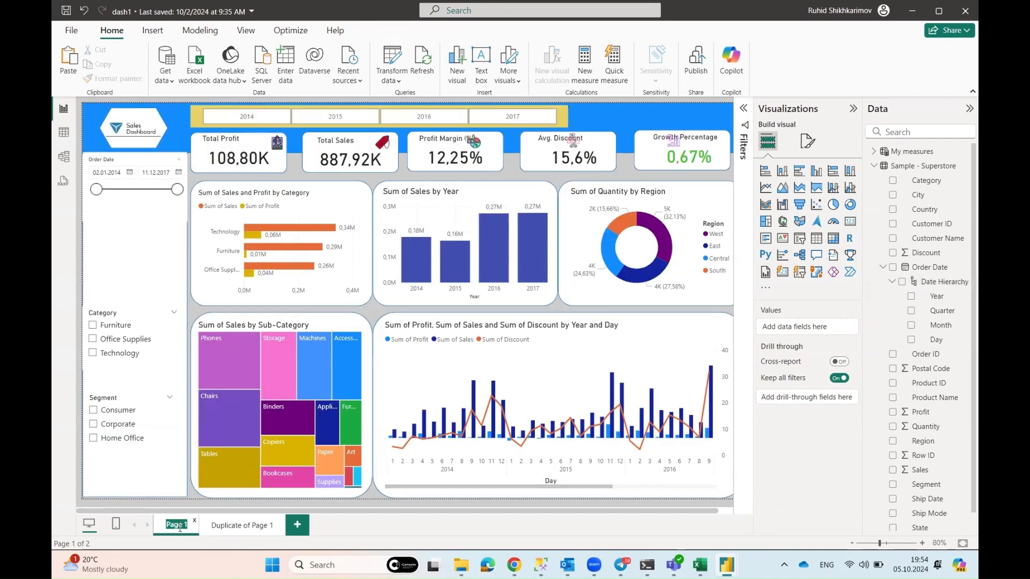
text(He)
key(Return)
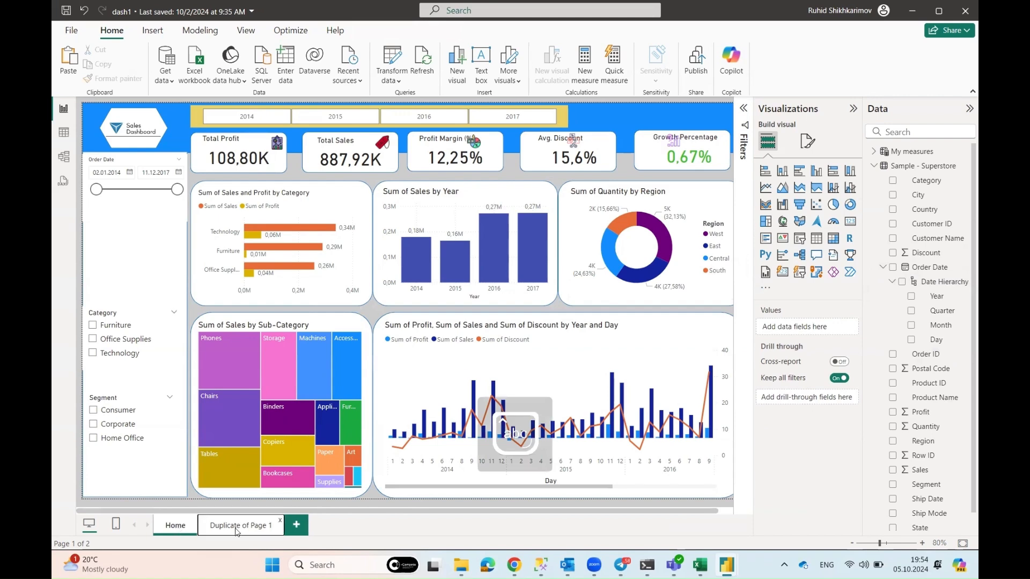
Rename the duplicated page Details
click(249, 528)
double_click(250, 526)
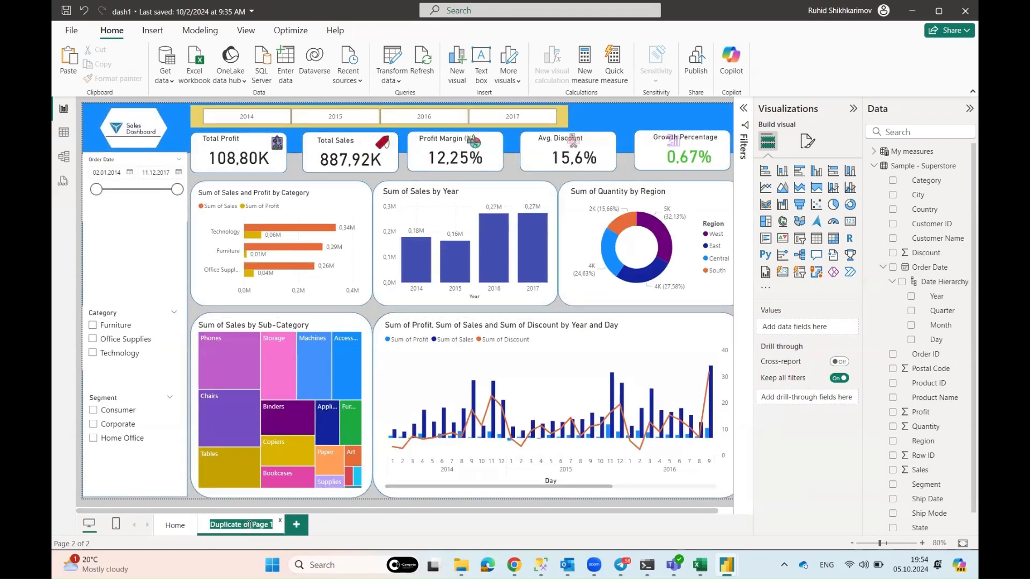
text(Detail)
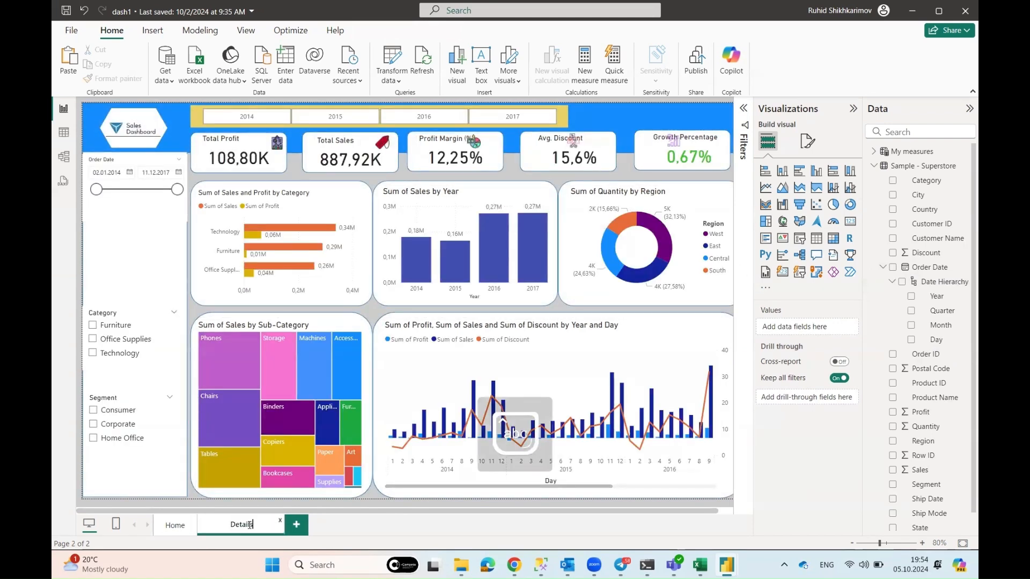
text(s)
key(Return)
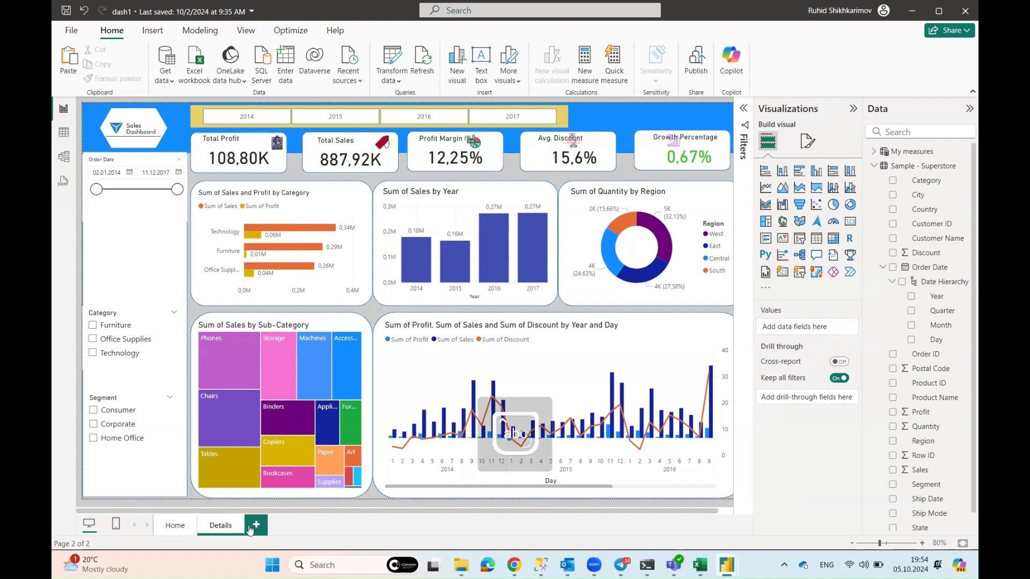
Delete all five charts from the Details page, keeping the KPI cards, slicers and white background shapes
click(598, 353)
click(586, 297)
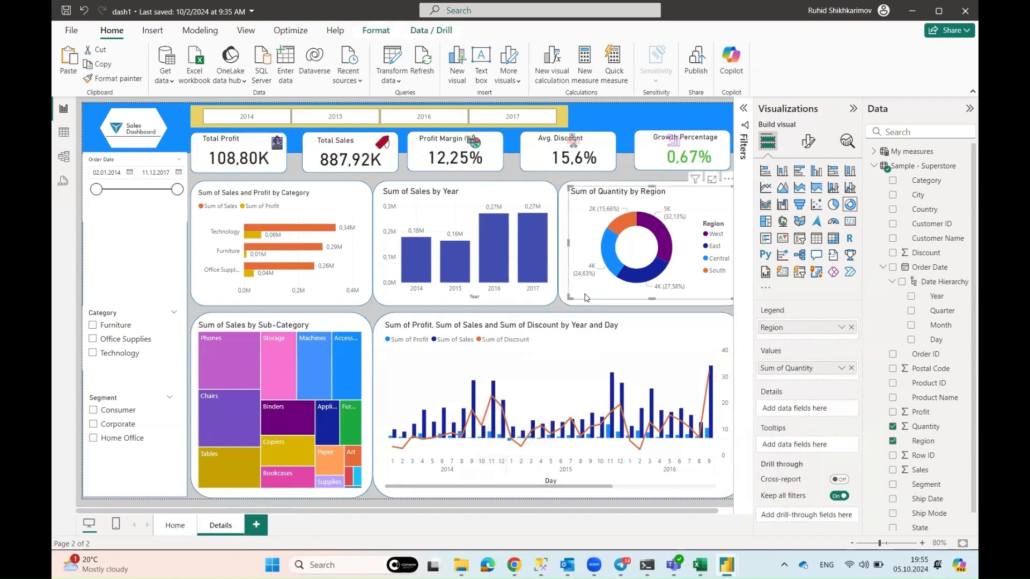
click(853, 109)
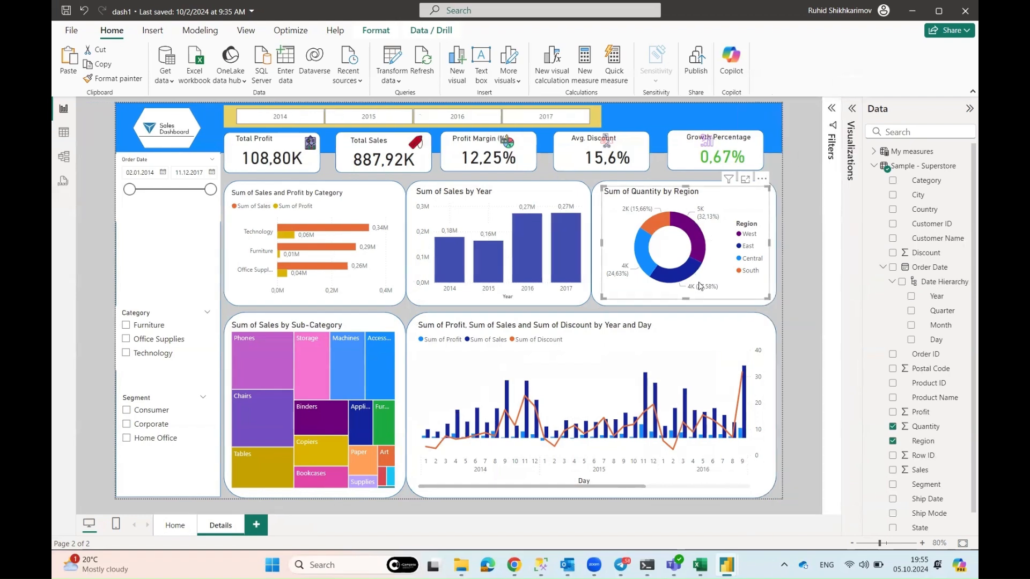
key(Delete)
click(499, 292)
key(Delete)
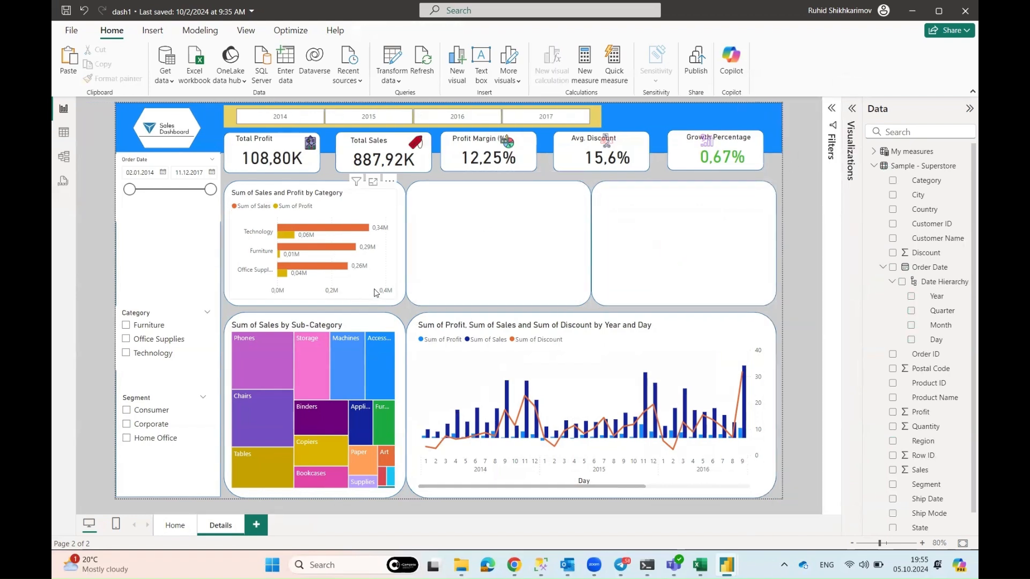
key(Delete)
click(385, 343)
key(Delete)
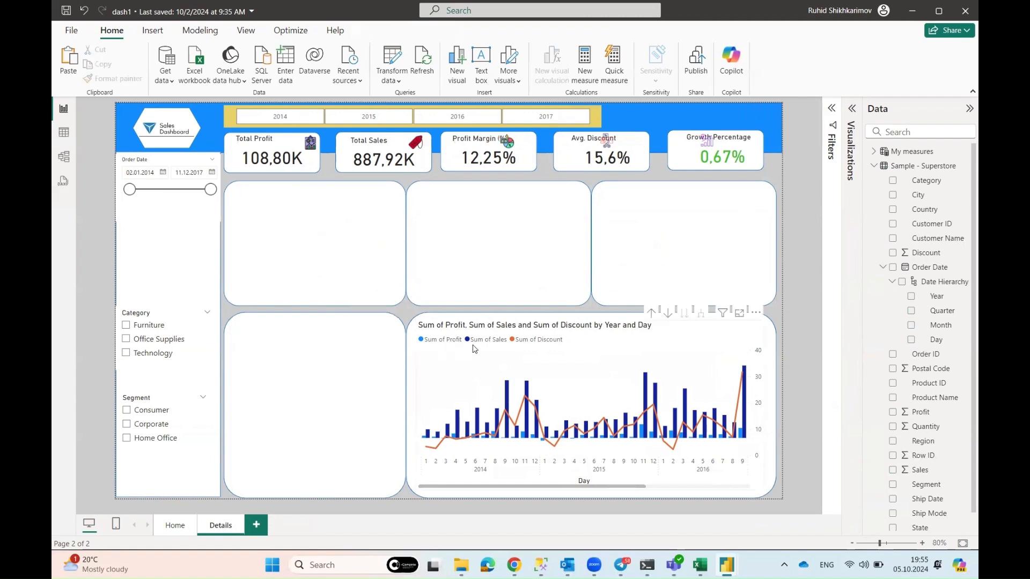
key(Delete)
Delete the three white background shapes in the upper chart row of the Details page
click(501, 255)
key(Delete)
click(646, 267)
key(Delete)
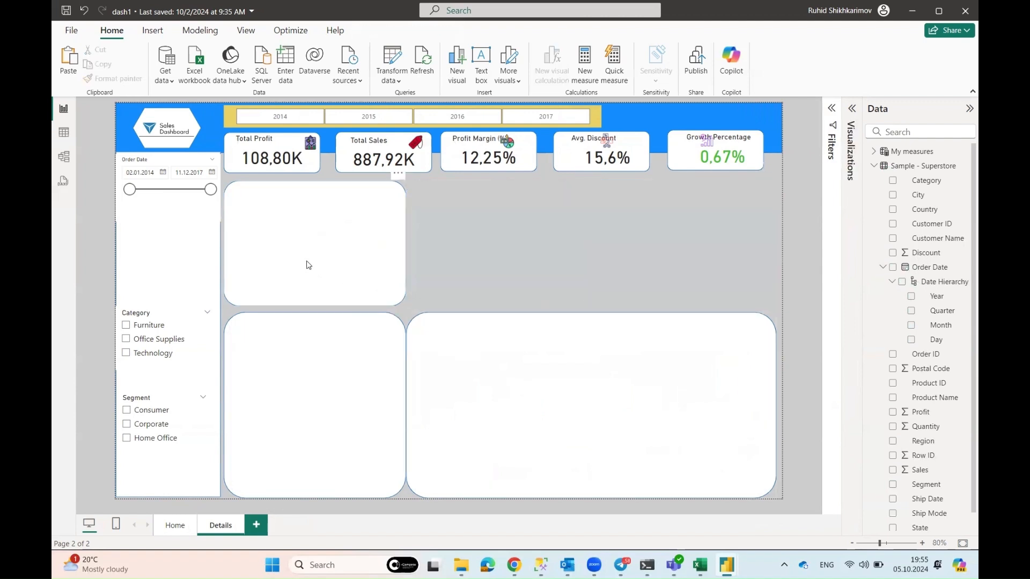
key(Delete)
Resize the two remaining background shapes into a wide one and a narrow one beside it, both extending up to just below the KPI cards
click(376, 345)
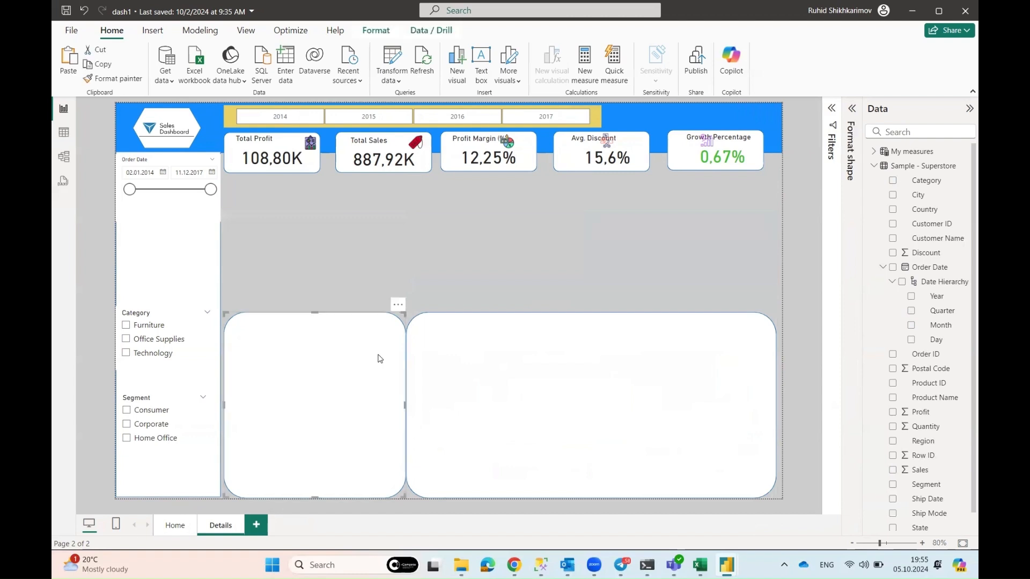
drag(407, 412, 517, 402)
drag(591, 394, 589, 396)
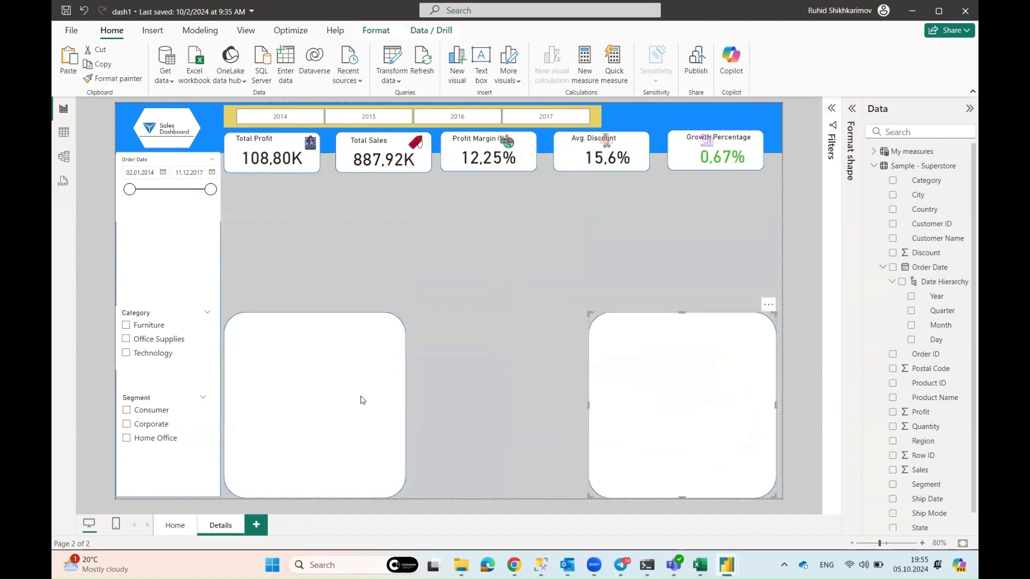
click(354, 400)
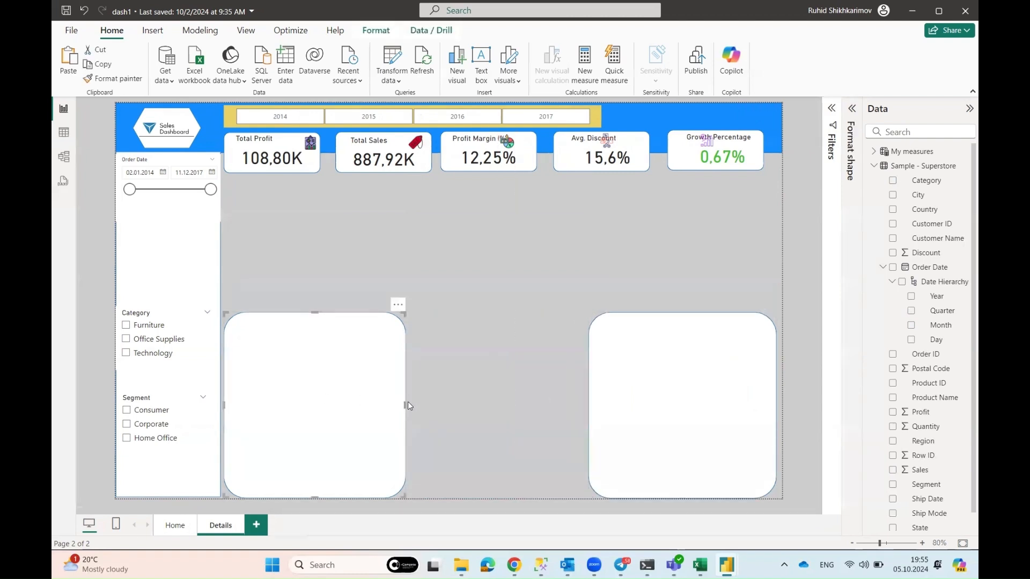
drag(493, 405, 588, 396)
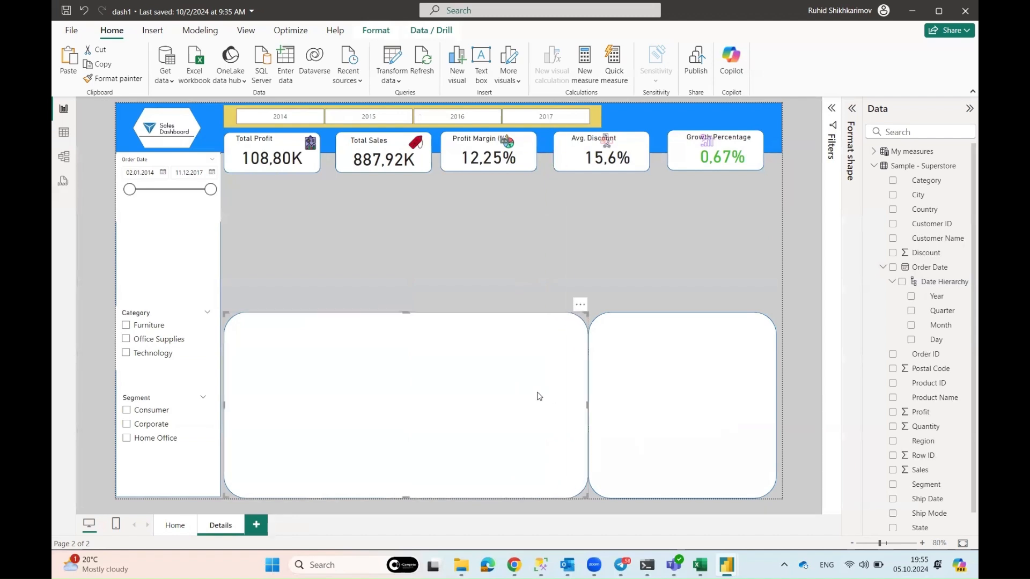
drag(405, 314, 402, 198)
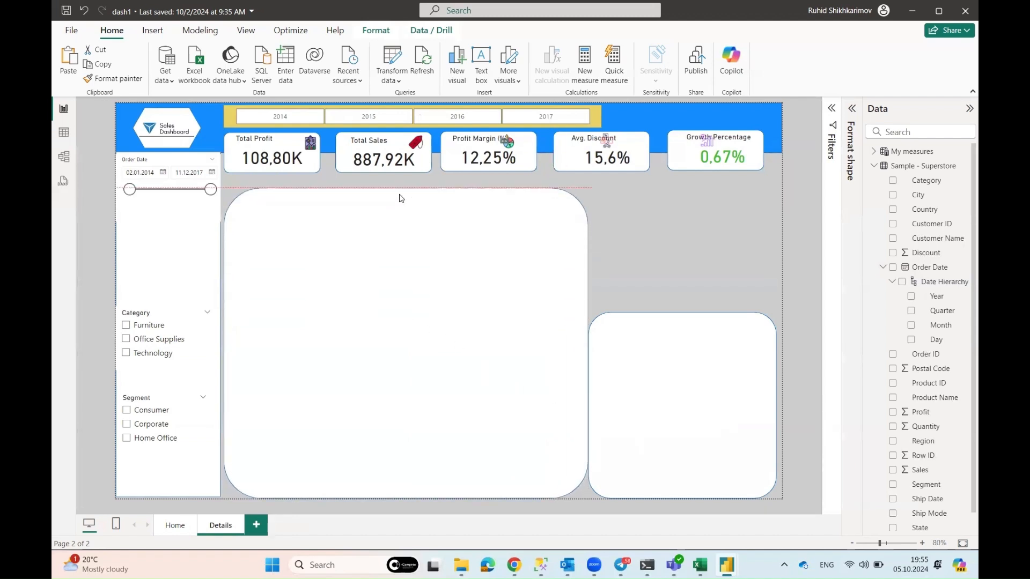
drag(679, 313, 674, 188)
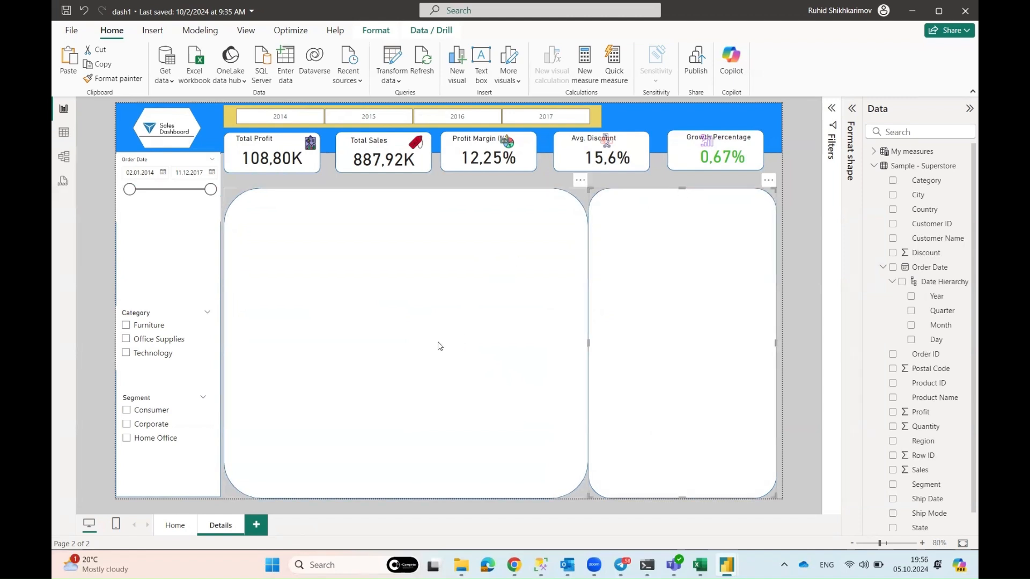
click(781, 324)
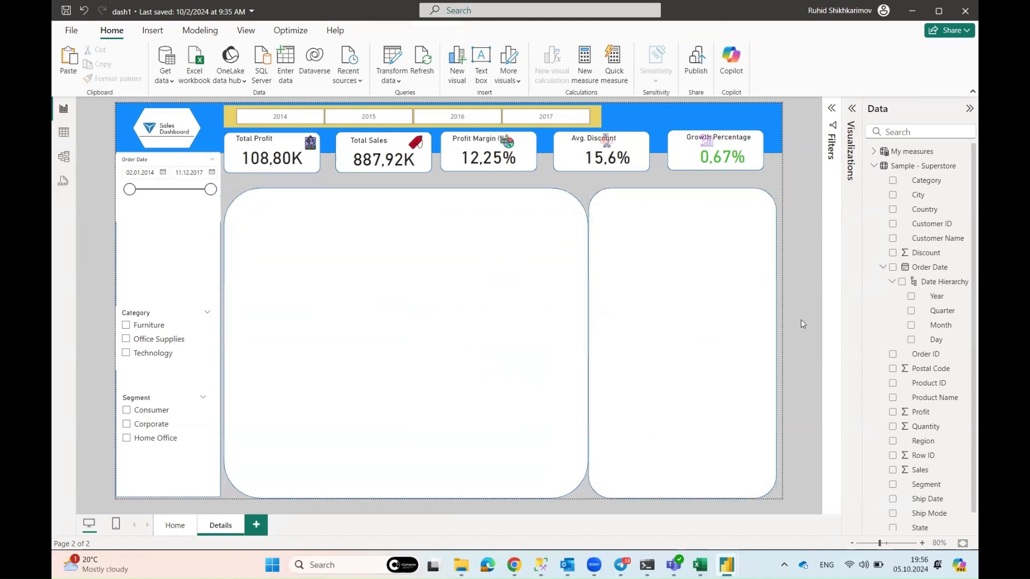
Insert a table visual and fit it inside the narrow background shape on the Details page
click(851, 120)
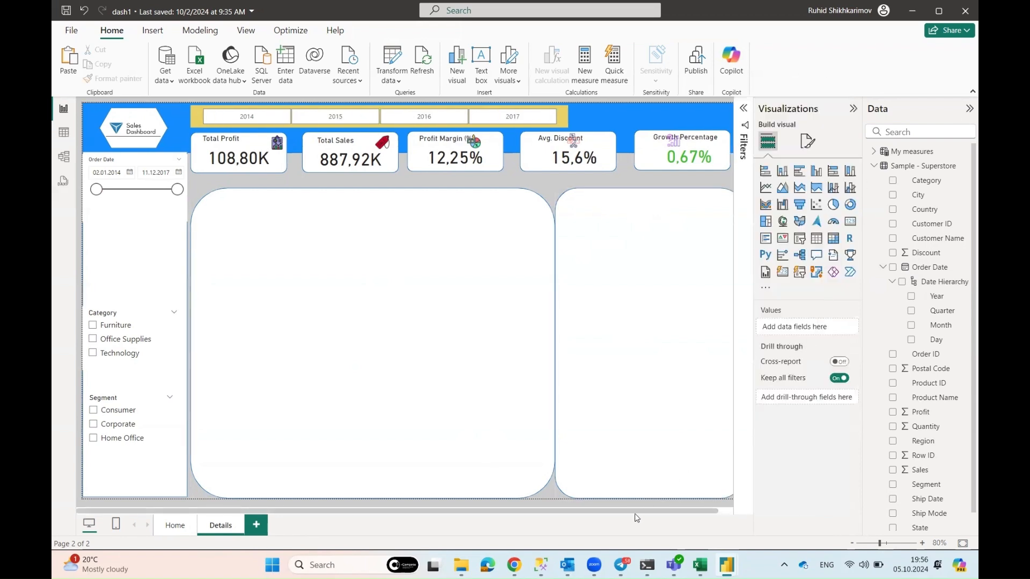
scroll(547, 334, down, 1)
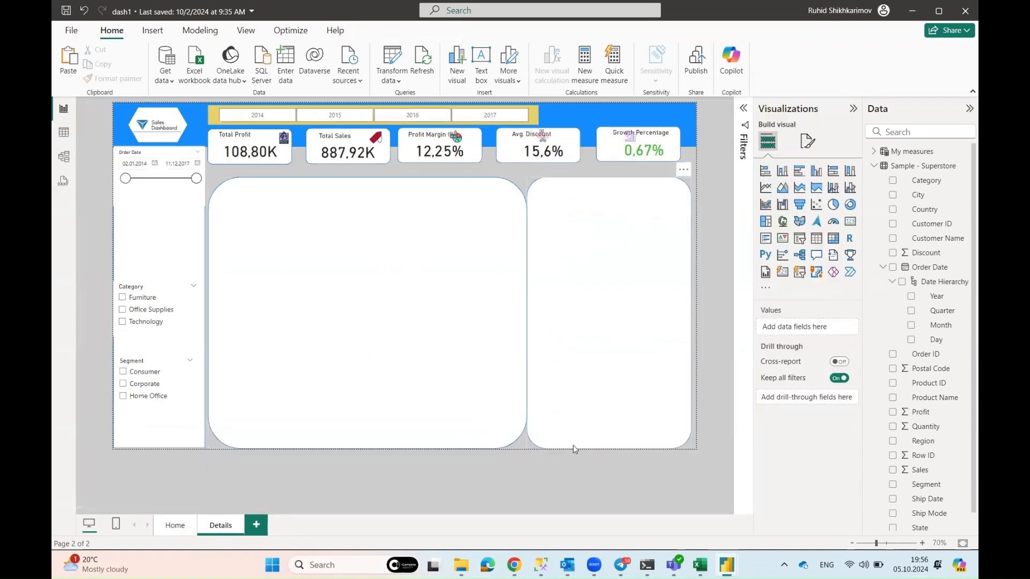
click(665, 247)
click(667, 469)
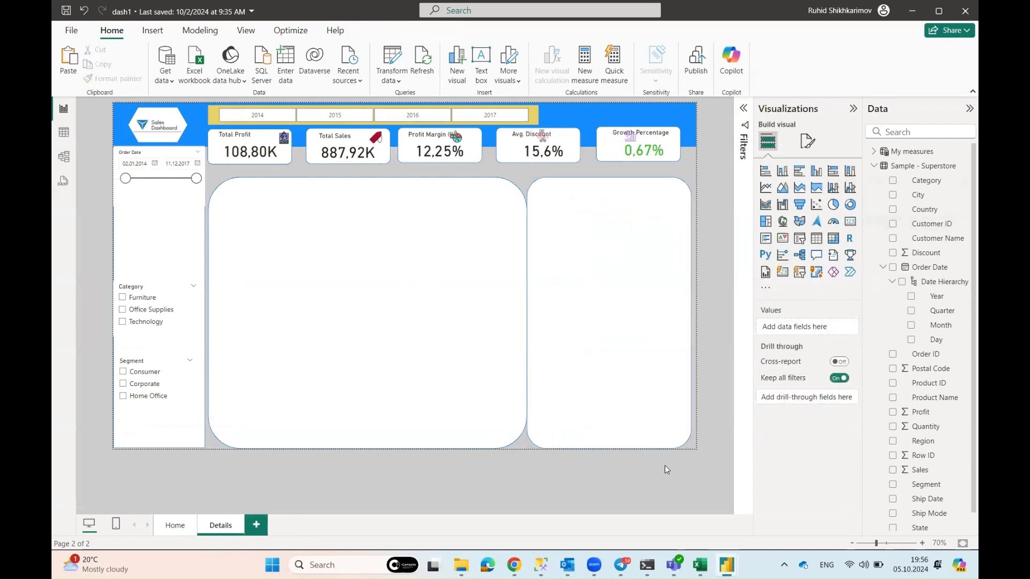
click(816, 242)
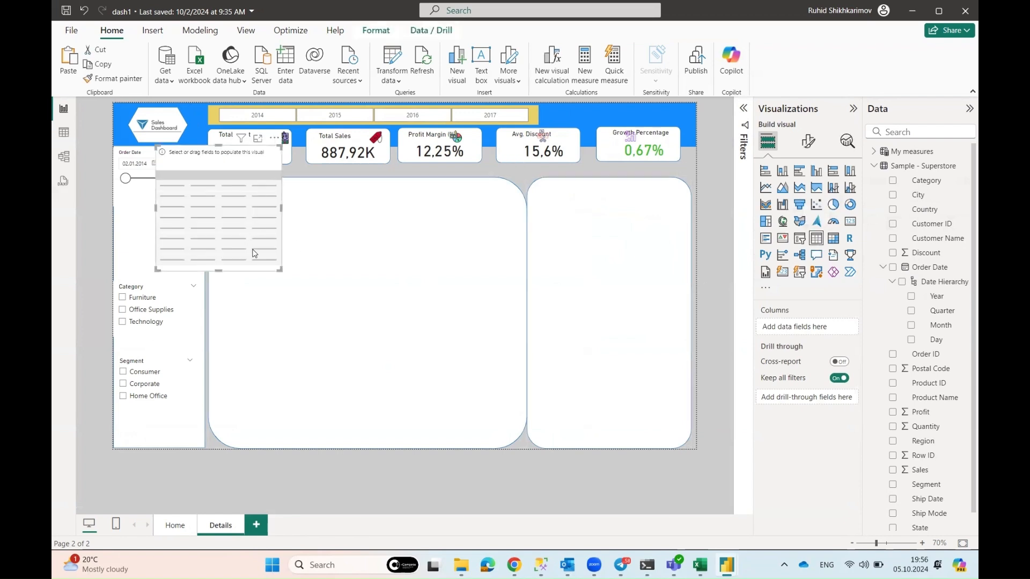
drag(227, 242, 622, 274)
drag(661, 312, 684, 445)
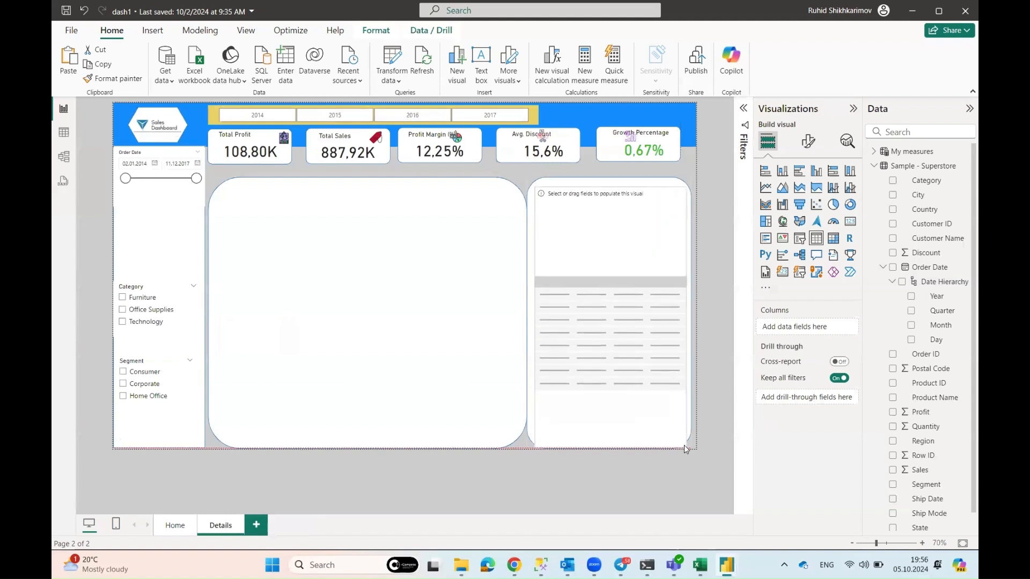
click(720, 319)
Add the Customer Name and Sales fields to the new table
click(630, 297)
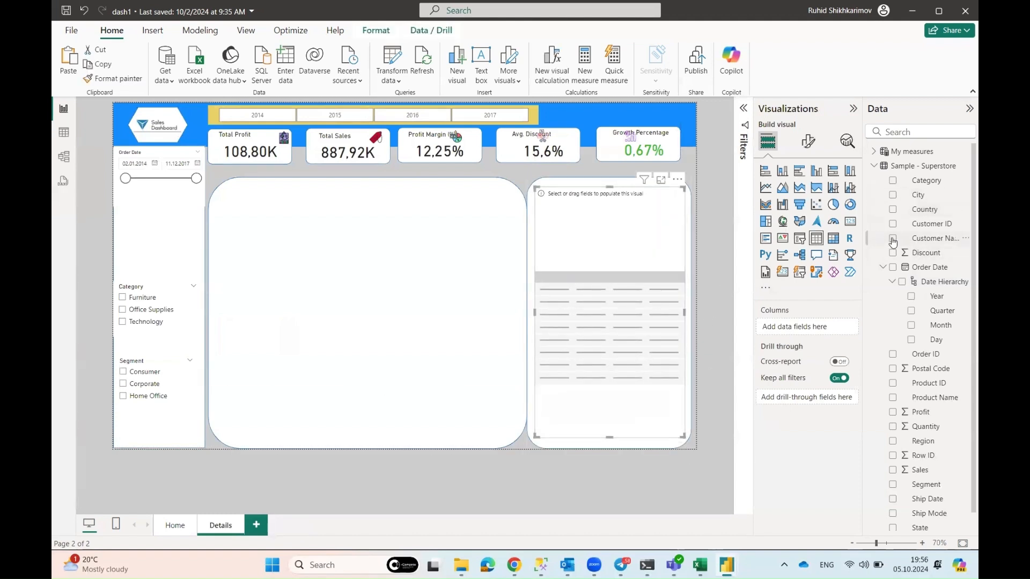
click(893, 240)
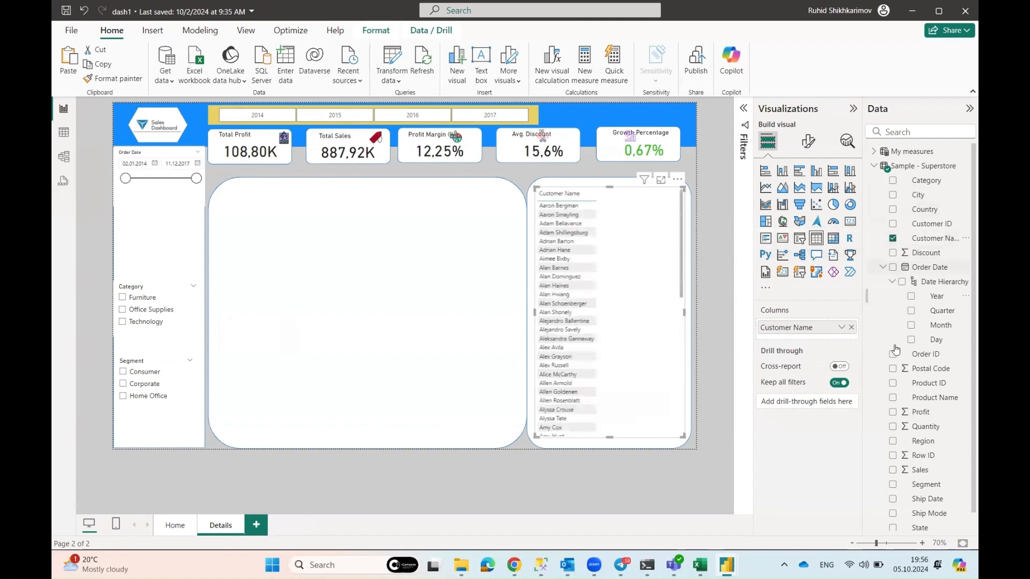
click(893, 471)
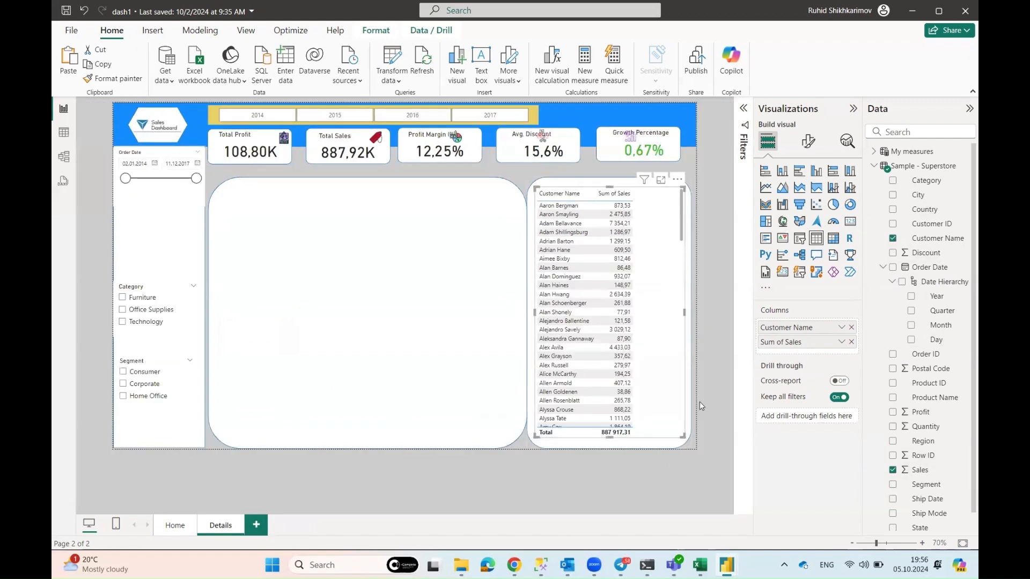
Set the font size of the customer table's values to 14
scroll(700, 401, up, 1)
scroll(626, 514, right, 2)
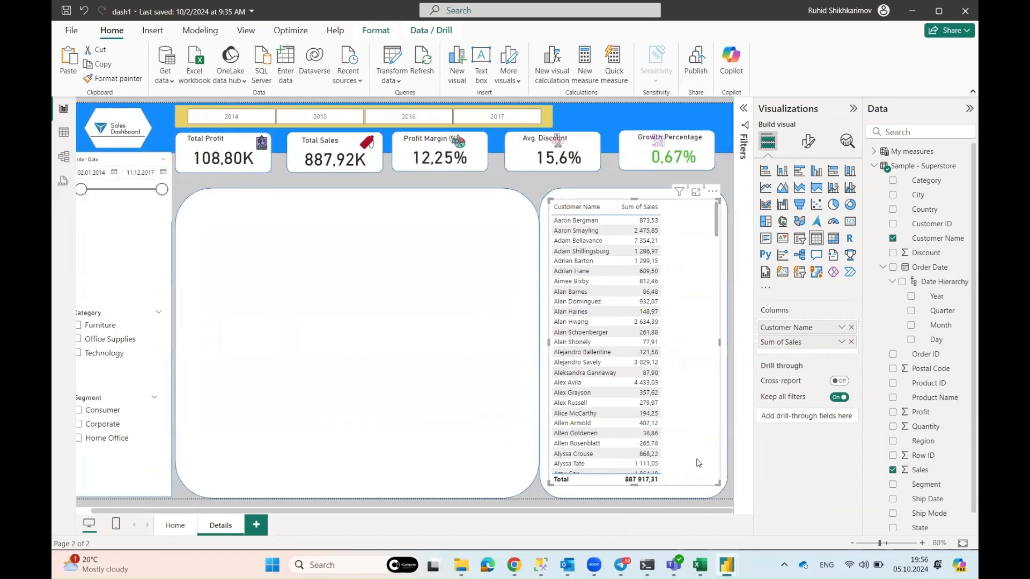
click(808, 141)
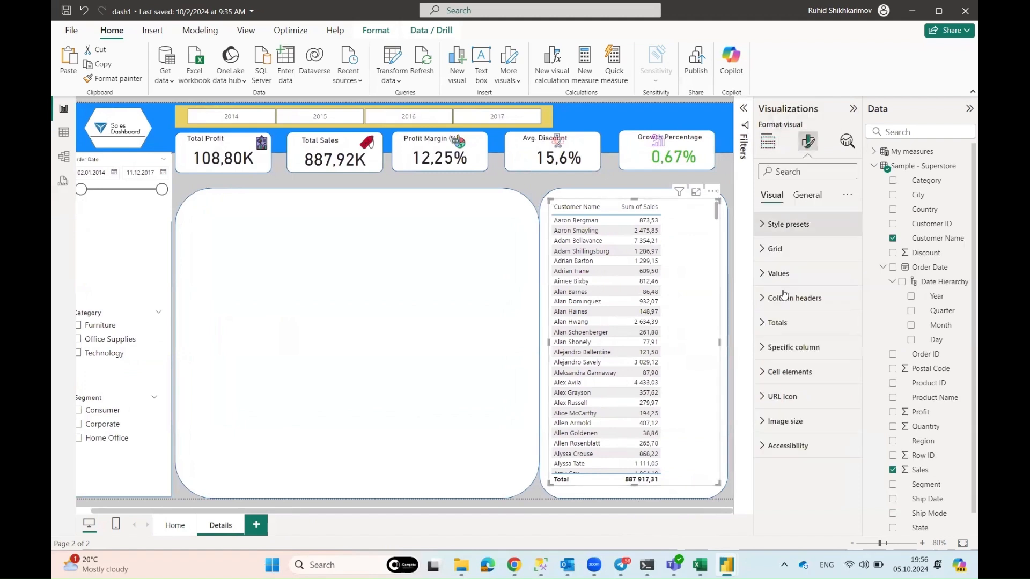
click(762, 273)
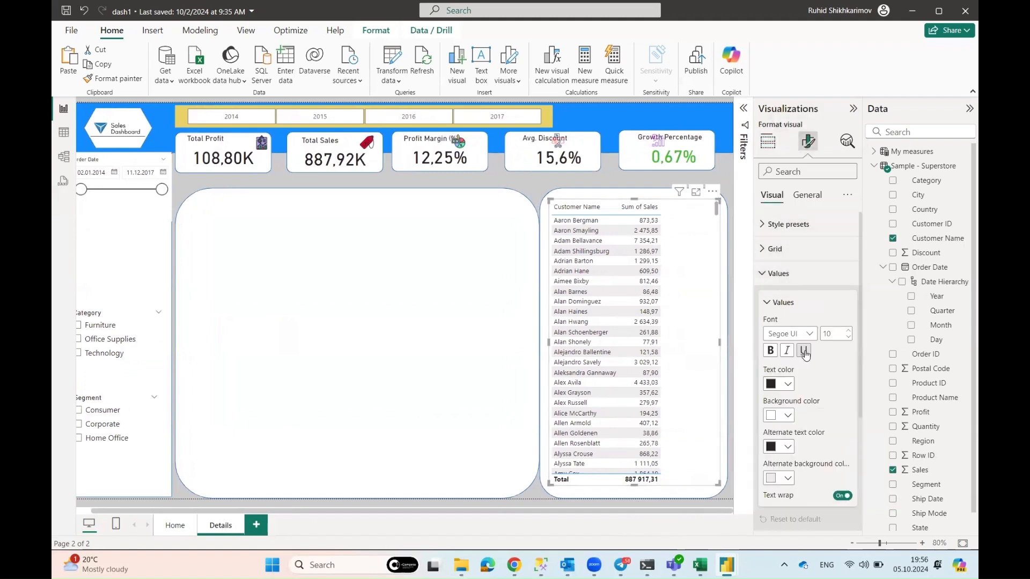
click(849, 332)
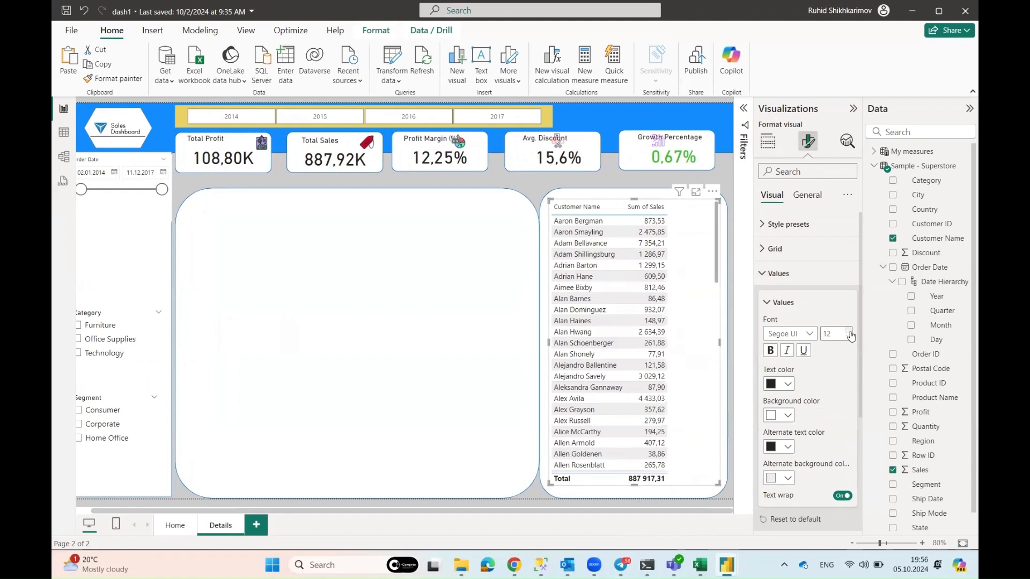
click(849, 332)
click(847, 333)
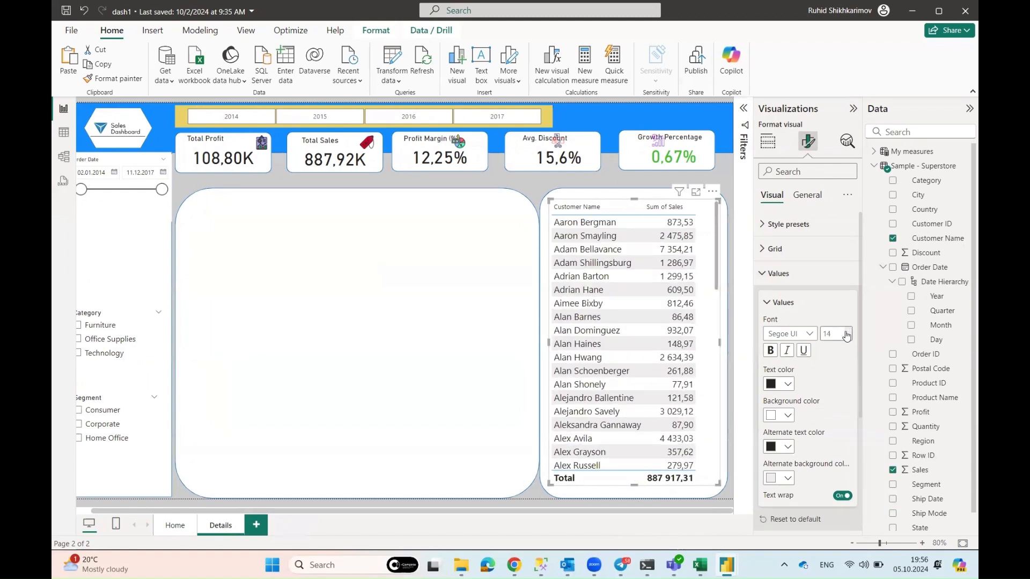
Filter the customer table to the top 15 Customer Name items by Sum of Sales using Top N filtering
click(744, 109)
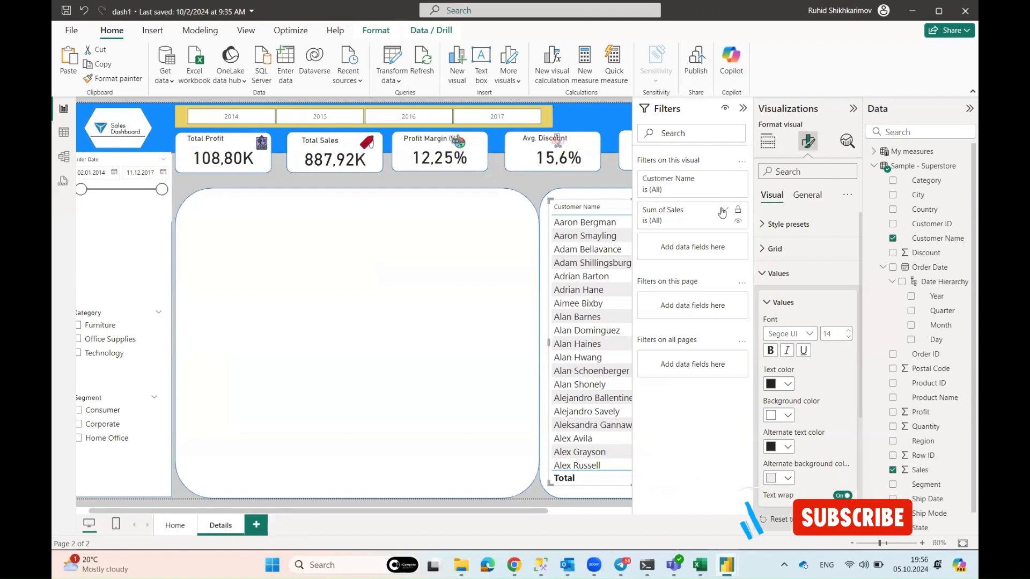
click(724, 210)
click(688, 253)
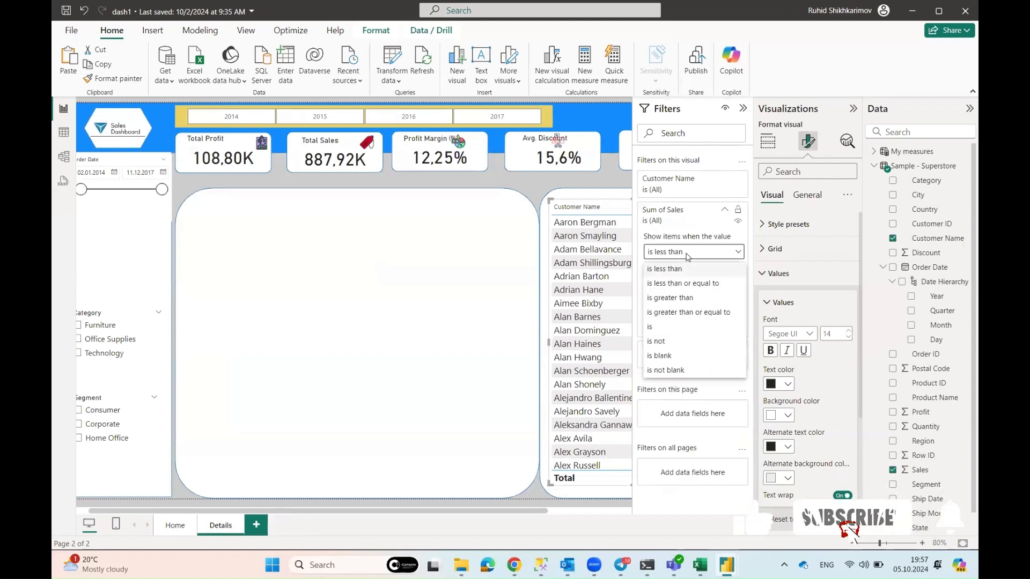
click(711, 188)
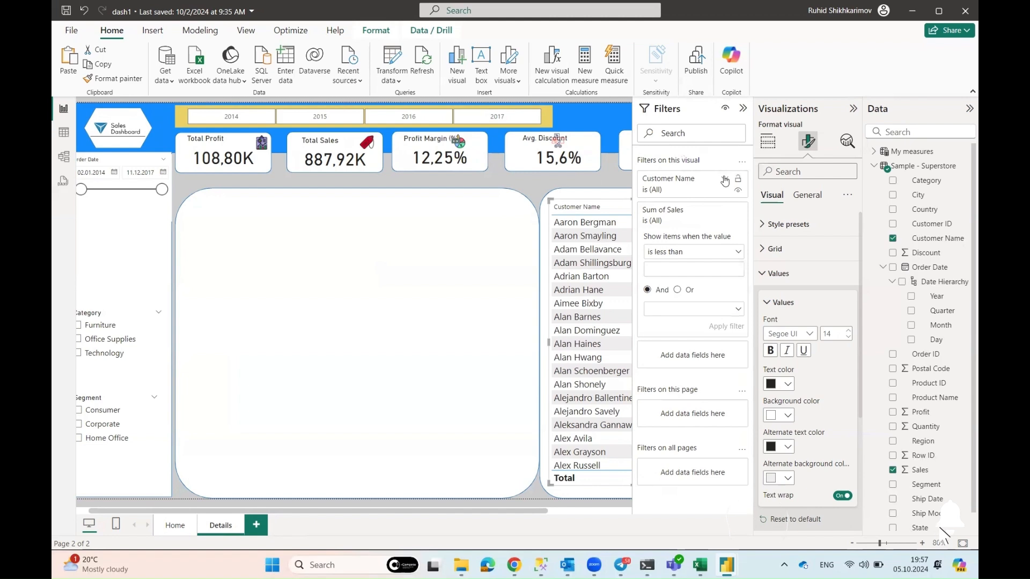
click(726, 179)
click(705, 223)
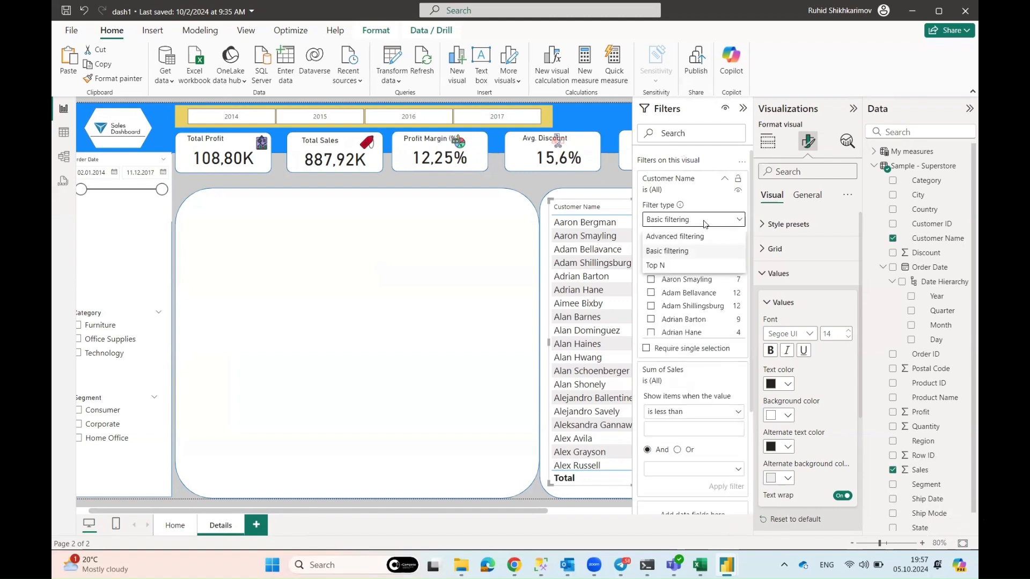
click(671, 263)
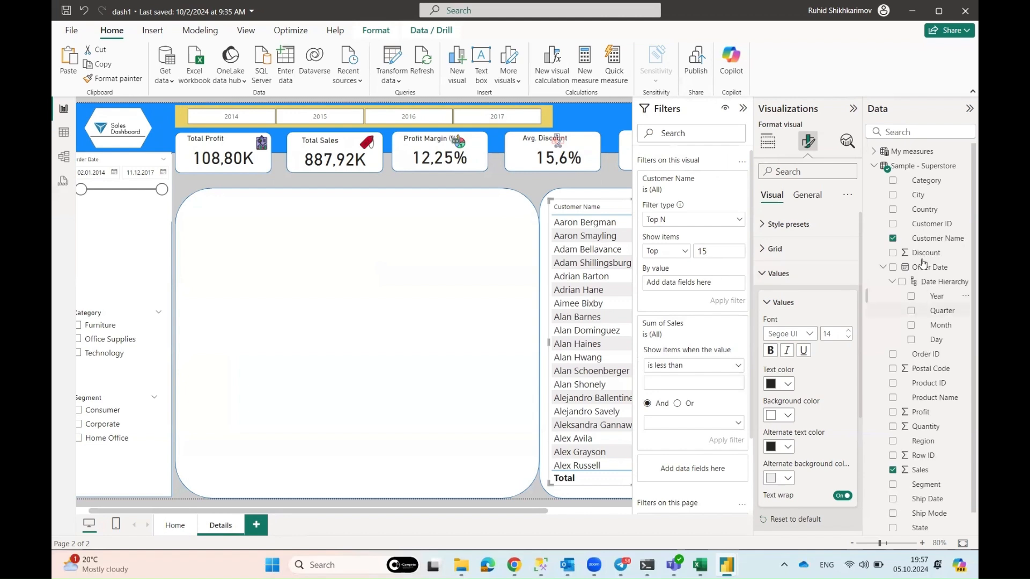
scroll(936, 424, down, 1)
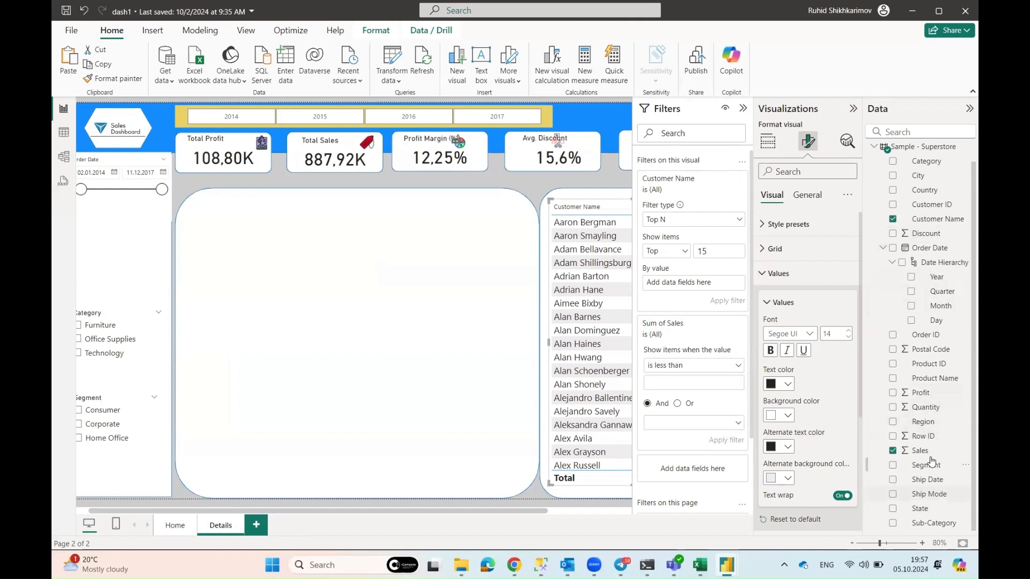
drag(929, 456, 706, 284)
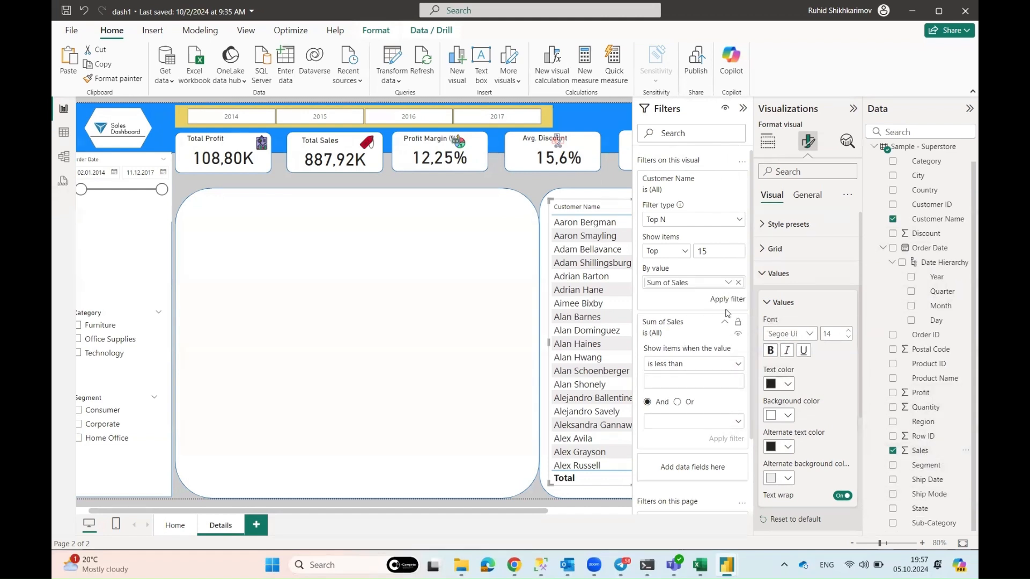
click(728, 300)
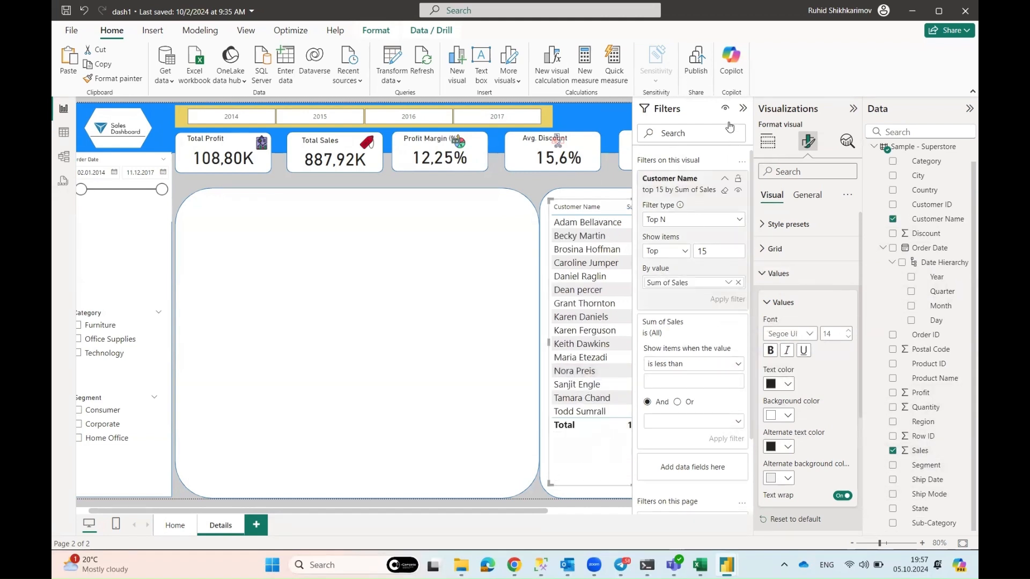
click(743, 109)
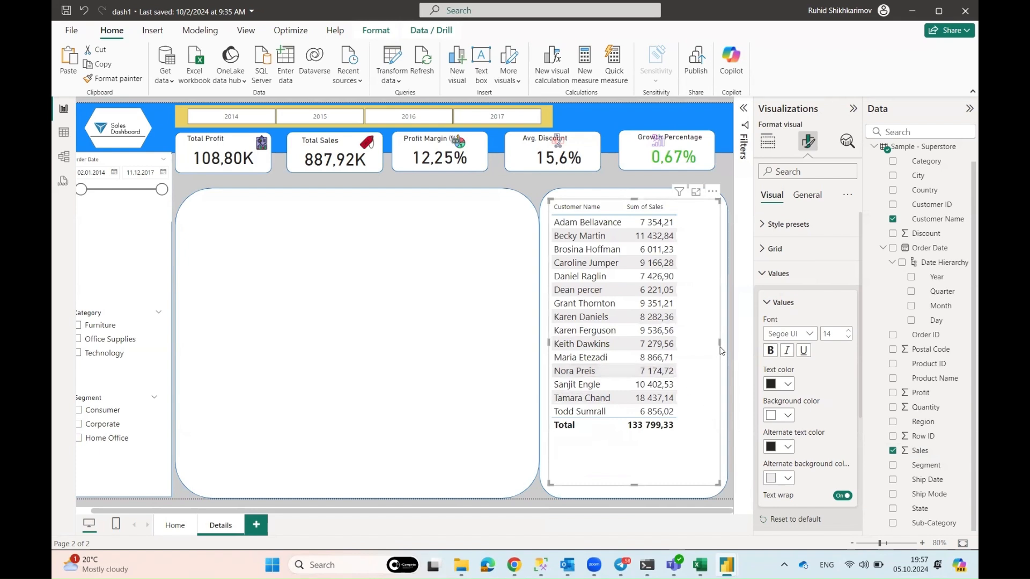
Shrink the customer table inside the narrow background shape and set its values' font size to 16
mouse_move(721, 351)
mouse_down()
mouse_move(696, 355)
mouse_move(705, 355)
mouse_up()
drag(634, 488, 633, 462)
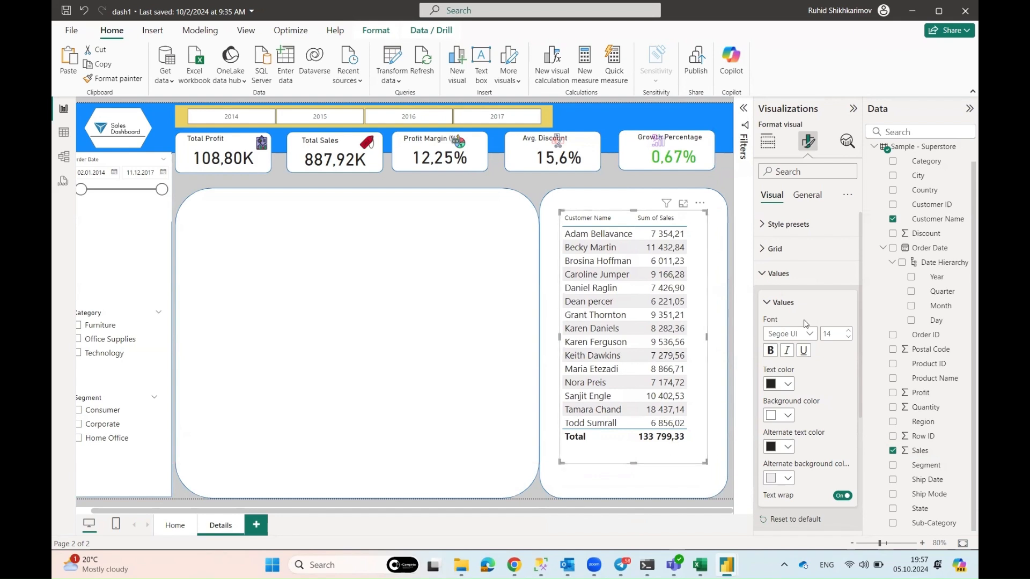
click(848, 332)
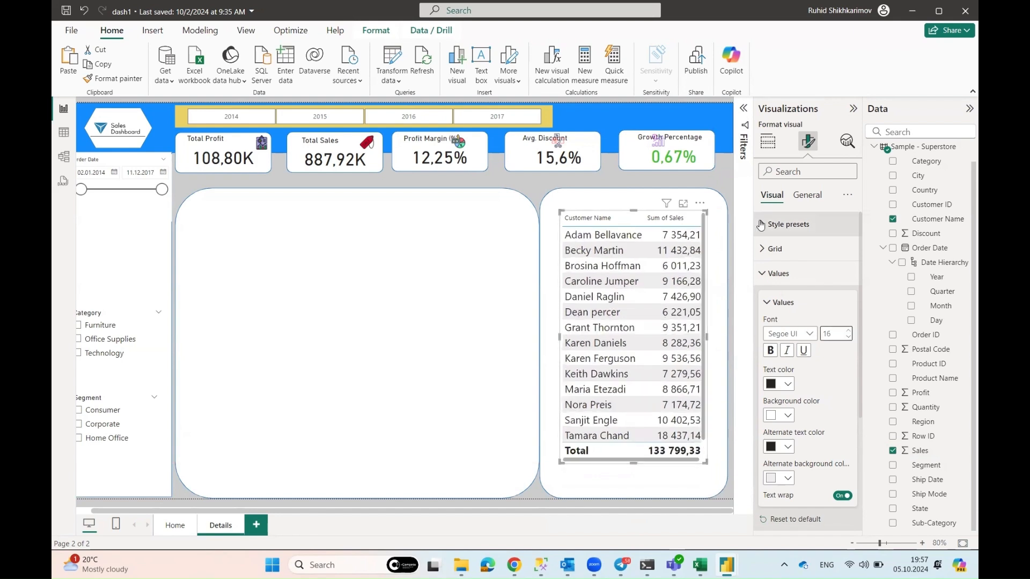
click(763, 280)
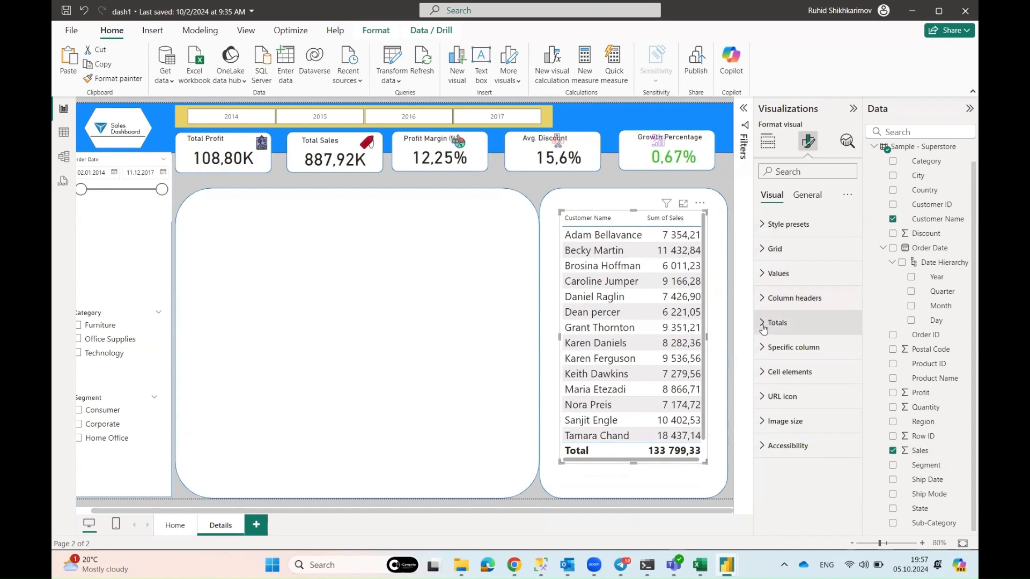
click(764, 372)
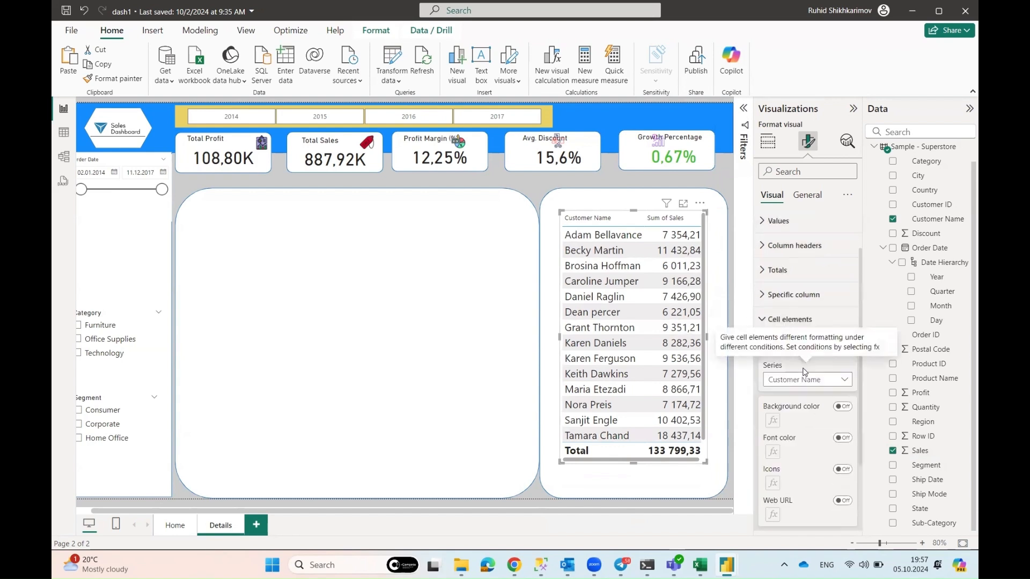
scroll(805, 373, down, 2)
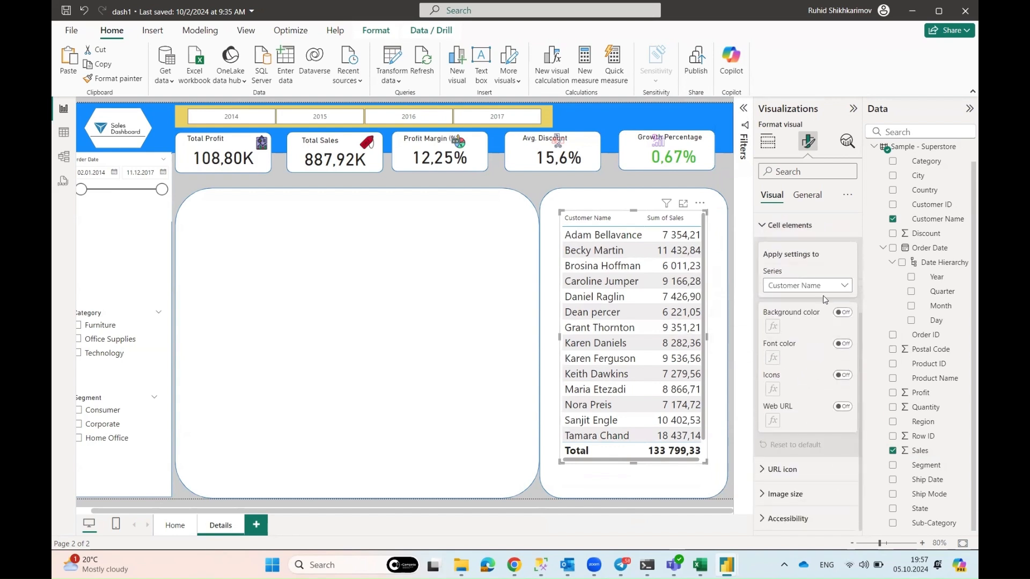
click(764, 227)
Turn on the customer table's title and enter "Top 15 Customers" as its text
click(801, 199)
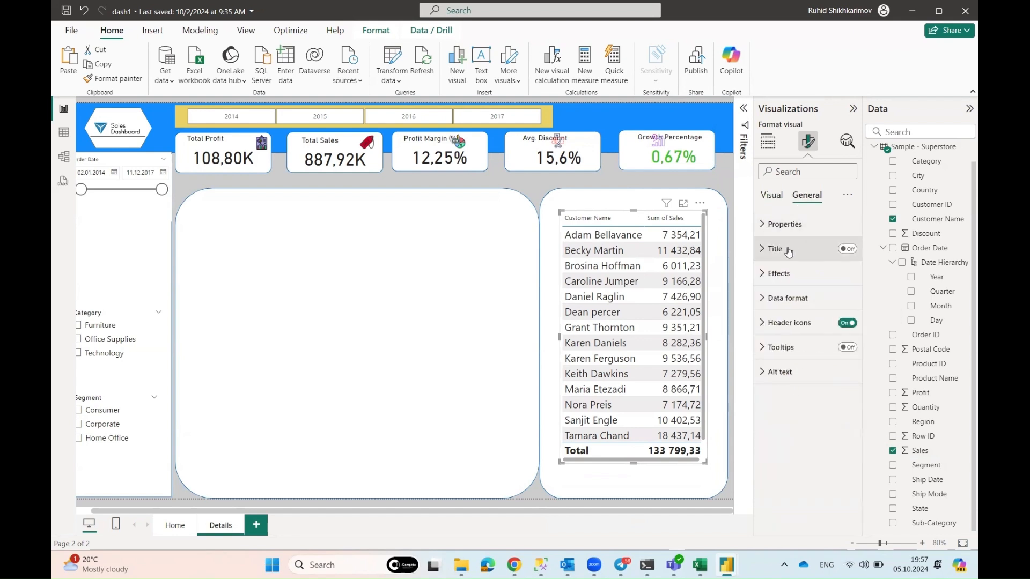
click(761, 255)
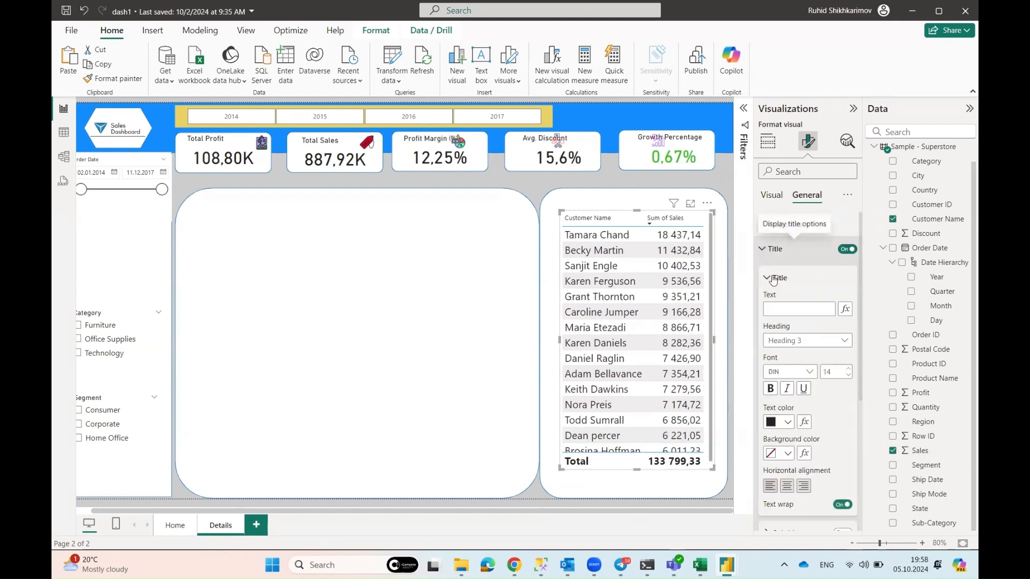
click(816, 312)
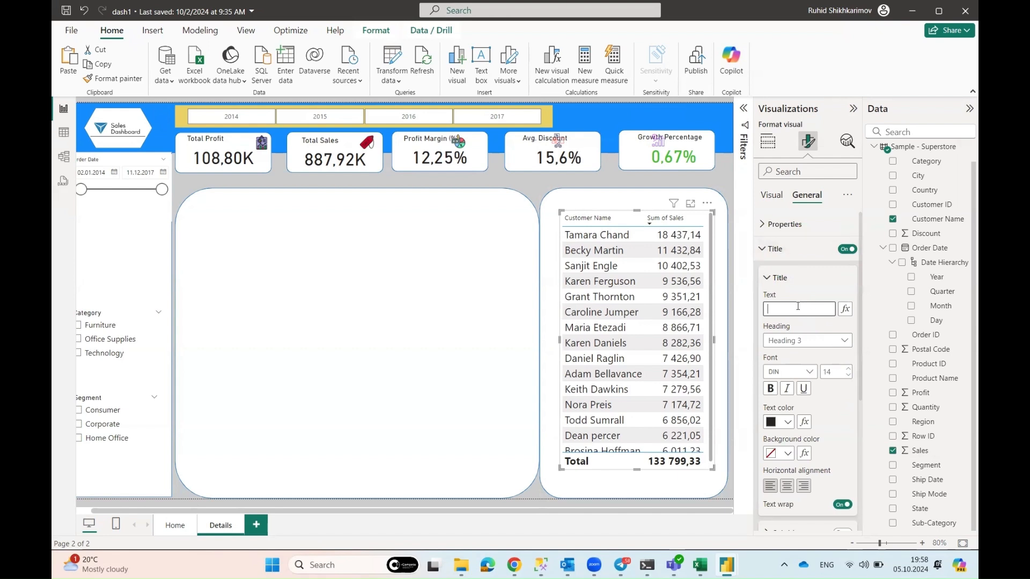
text(t)
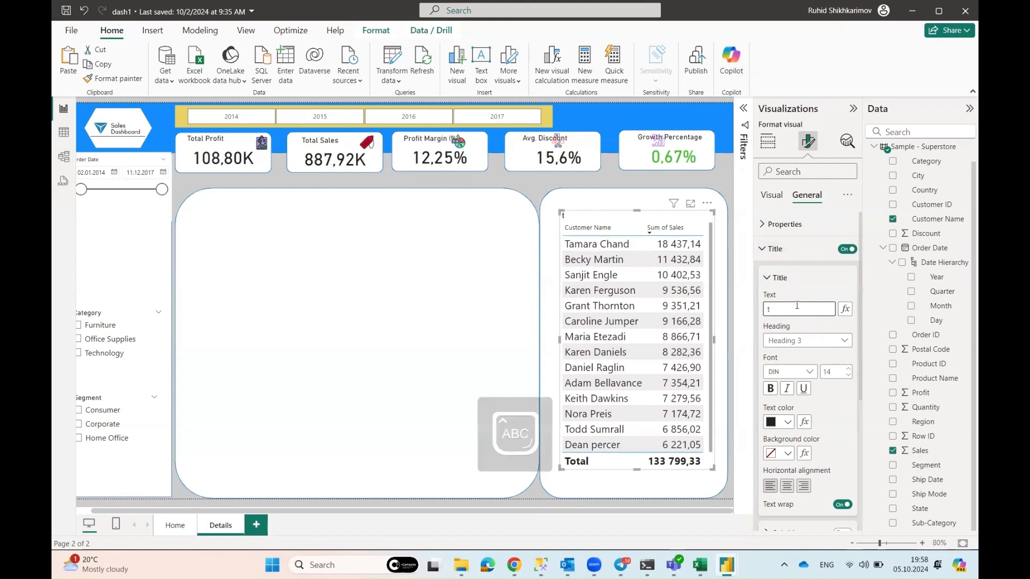
key(BackSpace)
text(Top 1)
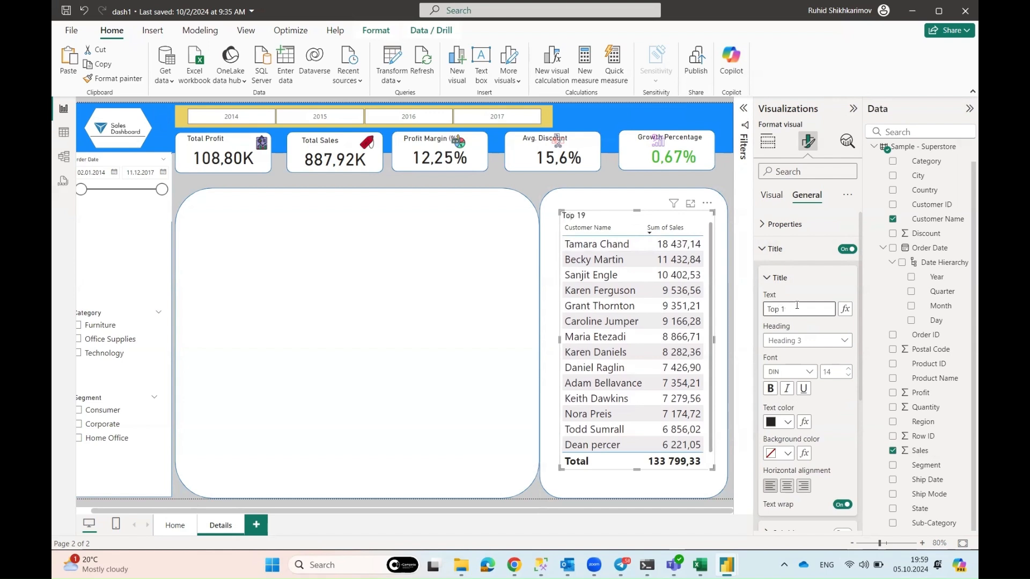
text(9Customers)
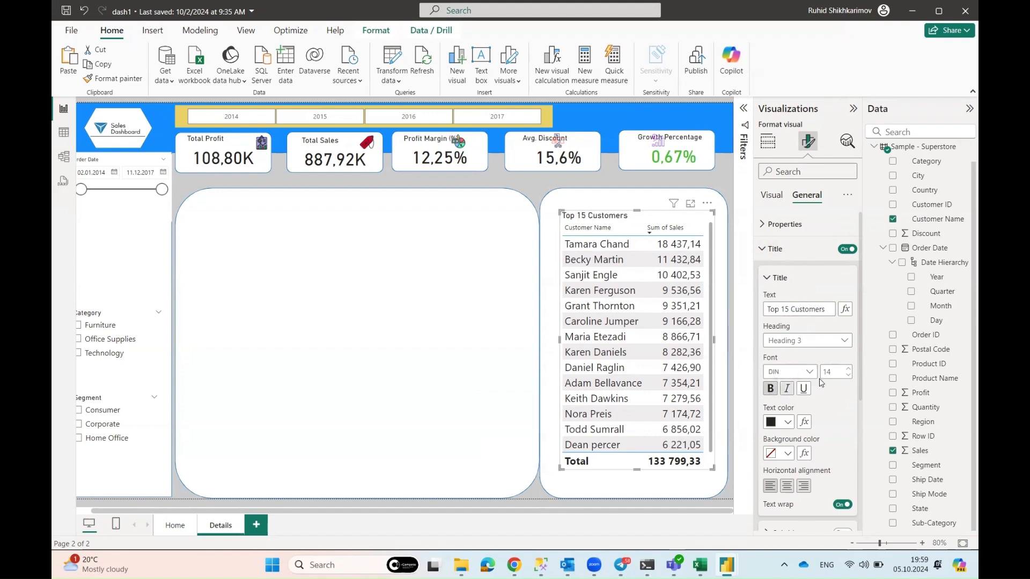
Make the customer table's title bold at font size 15 and color it green (#27A540)
click(848, 370)
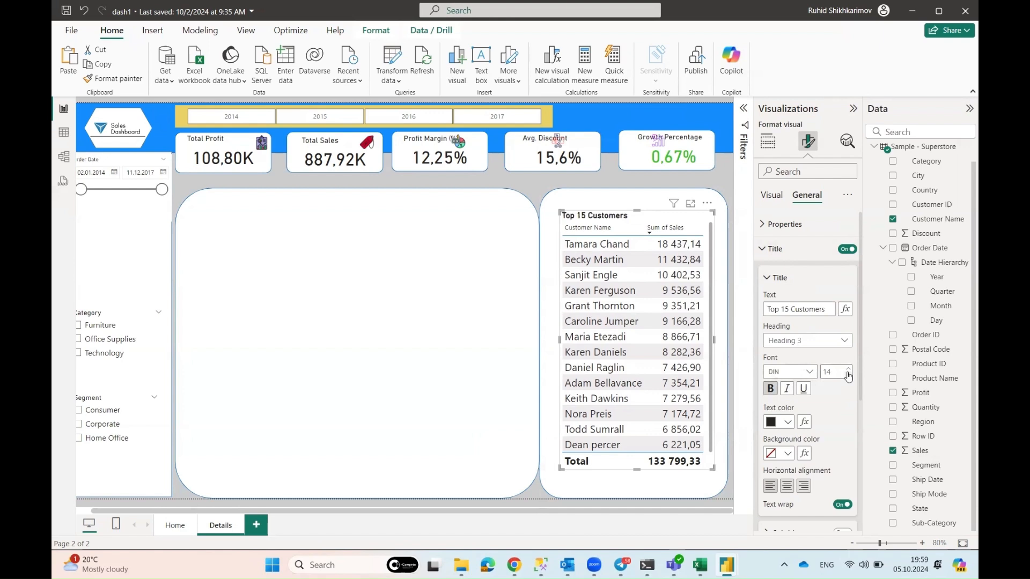
click(787, 423)
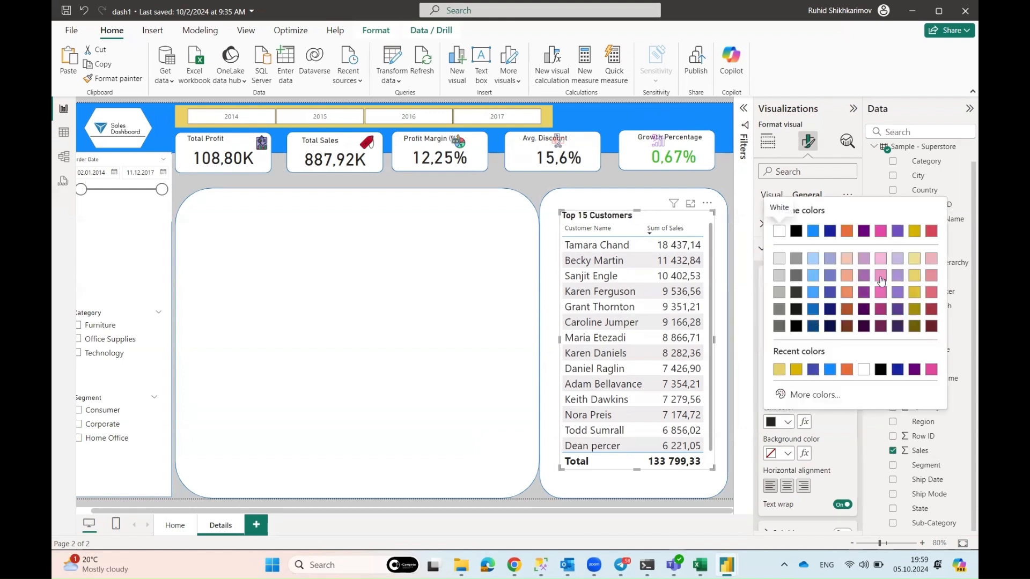
click(814, 395)
click(834, 356)
click(894, 253)
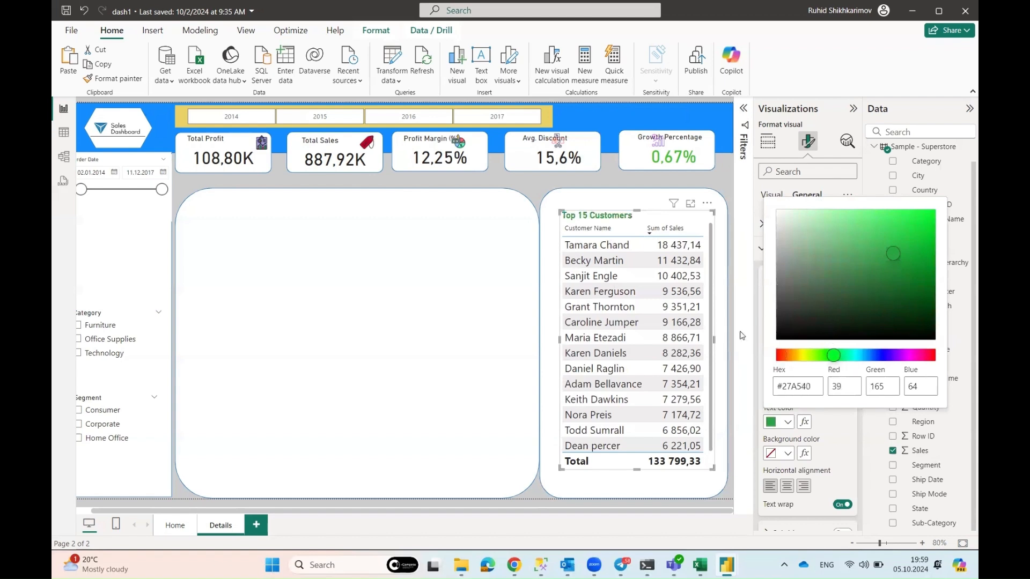
click(815, 407)
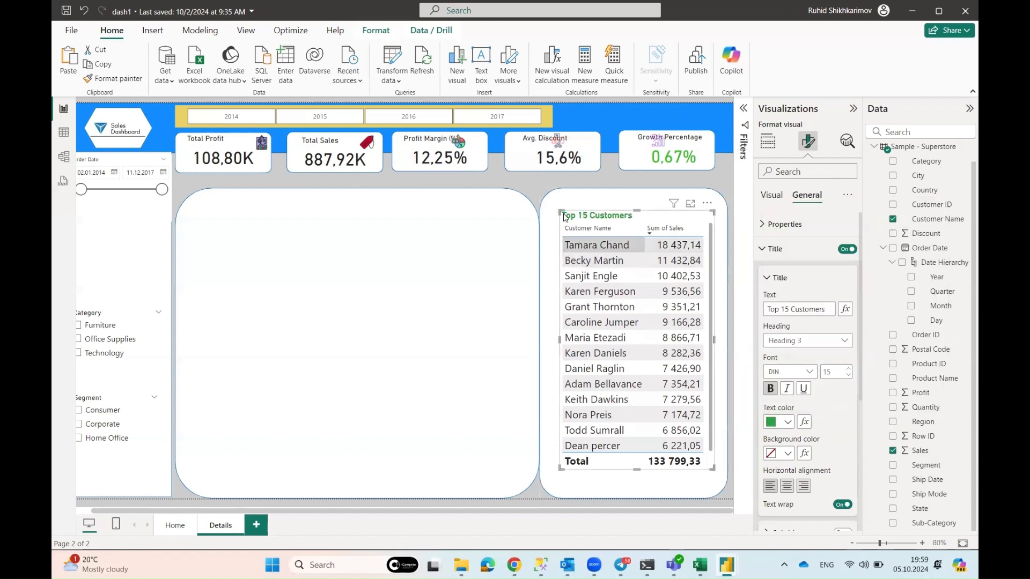
key(ctrl+z)
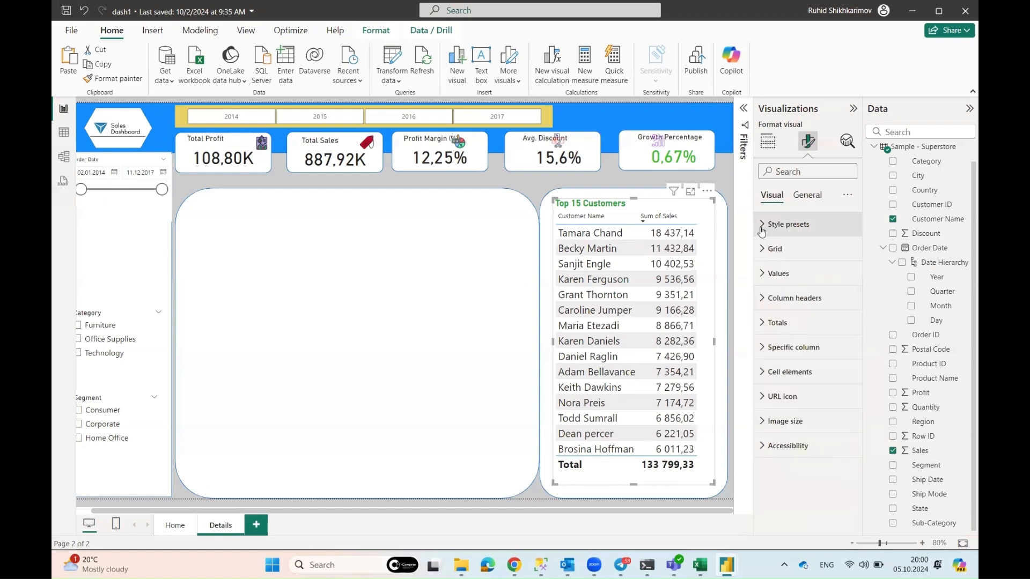
Apply the Bold header style preset to the Top 15 Customers table
click(761, 230)
click(800, 269)
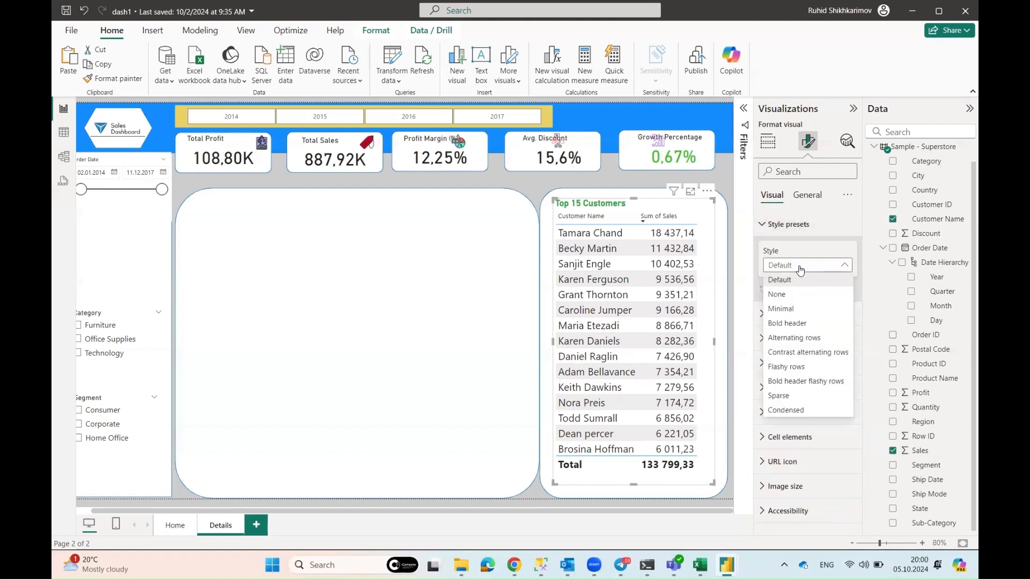
click(796, 323)
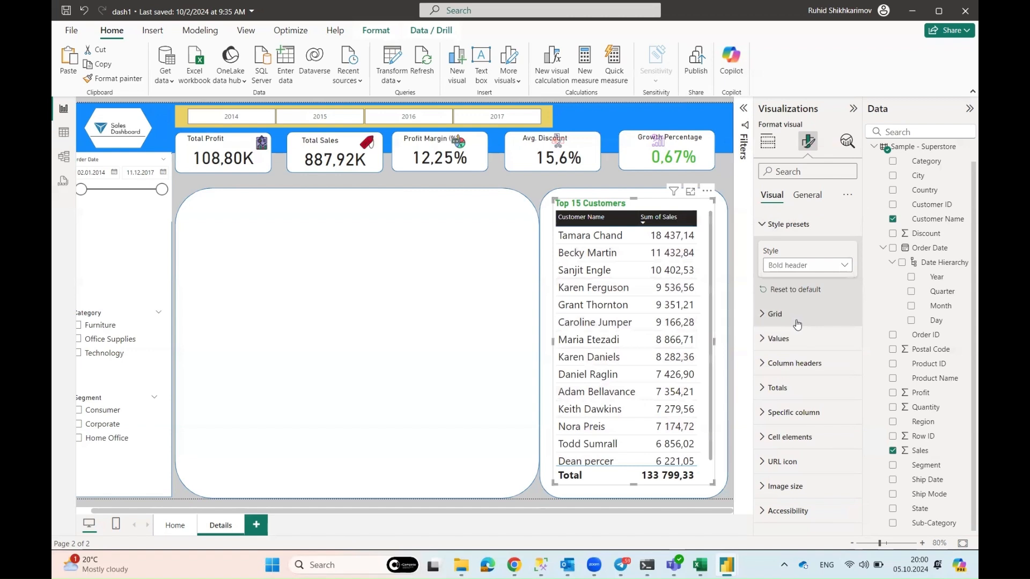
click(763, 225)
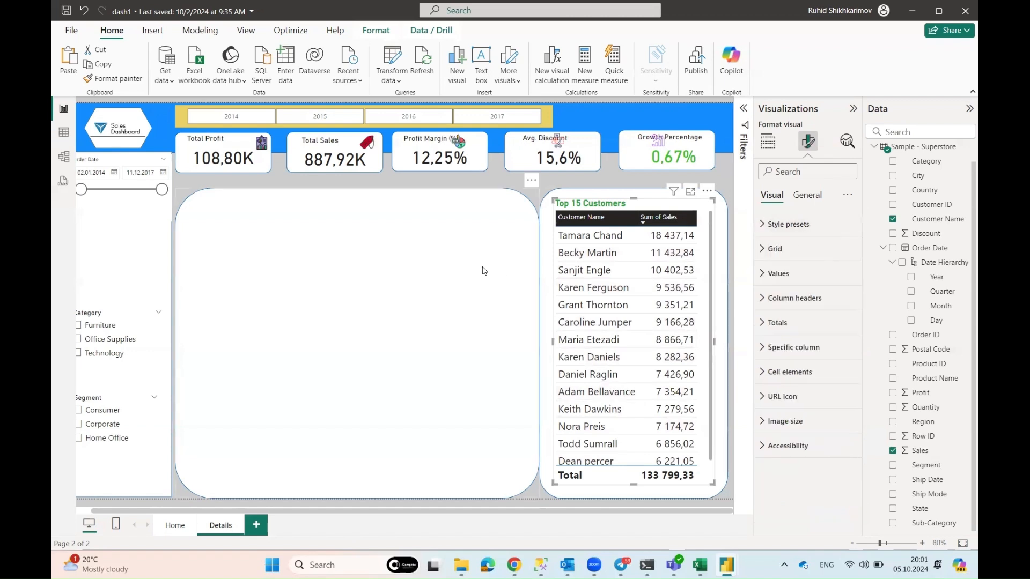
Insert a second table visual and enlarge it to fill the wide background shape on the Details page
click(398, 386)
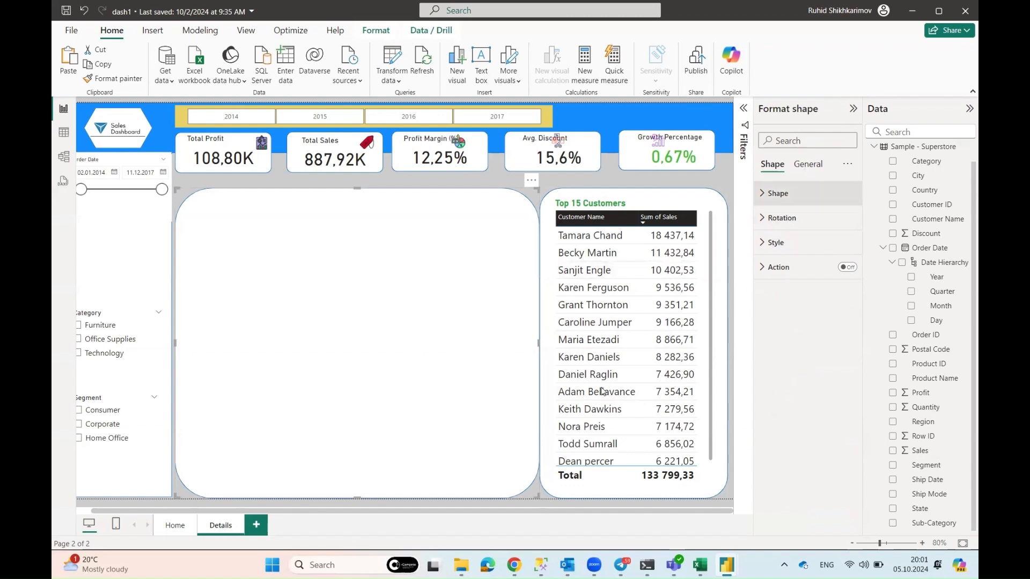
key(Escape)
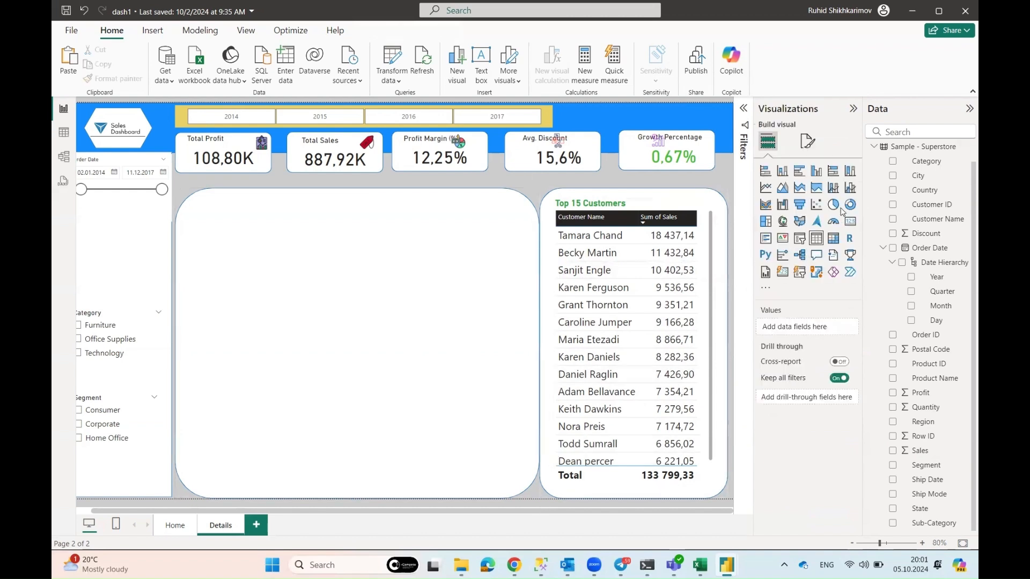
click(817, 238)
drag(214, 266, 288, 298)
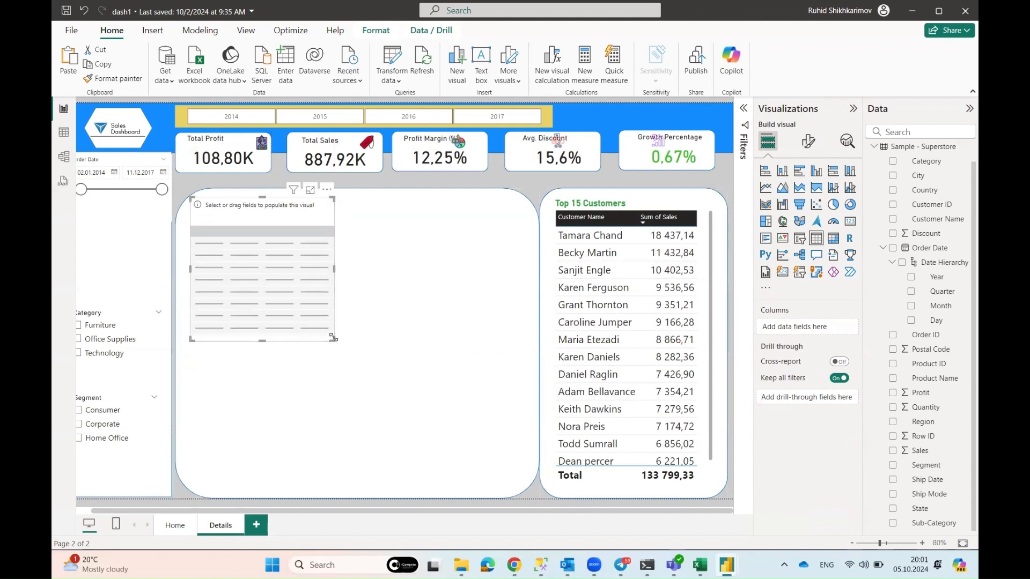
drag(334, 341, 499, 477)
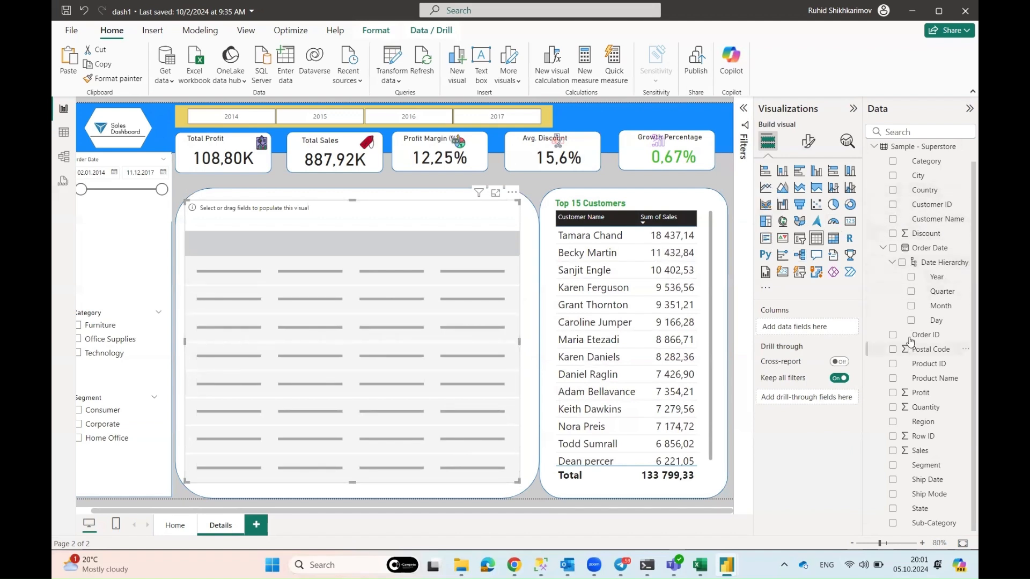
Add the Category, Sub-Category and Customer Name fields as columns of the new table on the Details page
scroll(911, 341, up, 1)
click(893, 181)
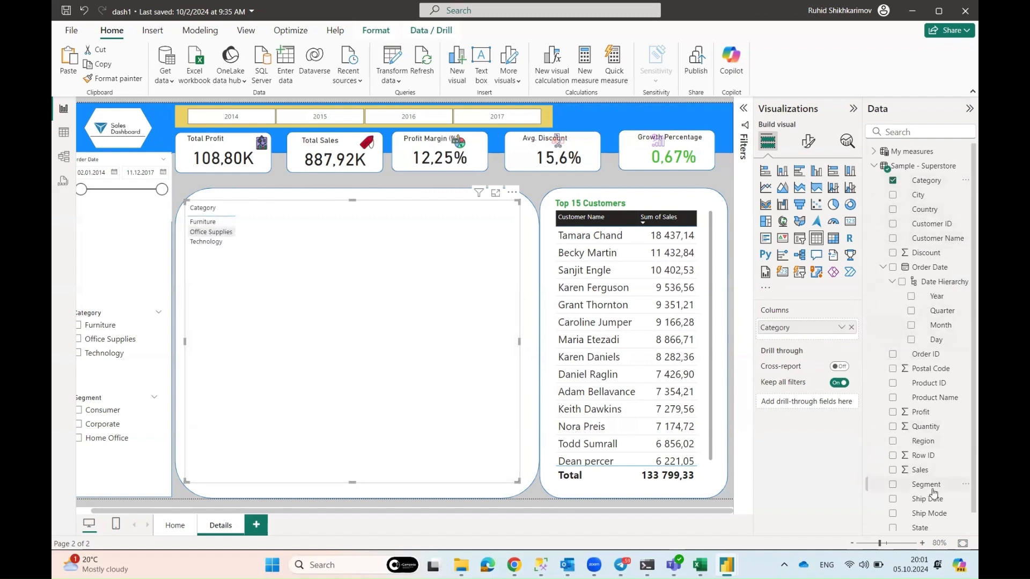
scroll(934, 493, down, 1)
click(893, 524)
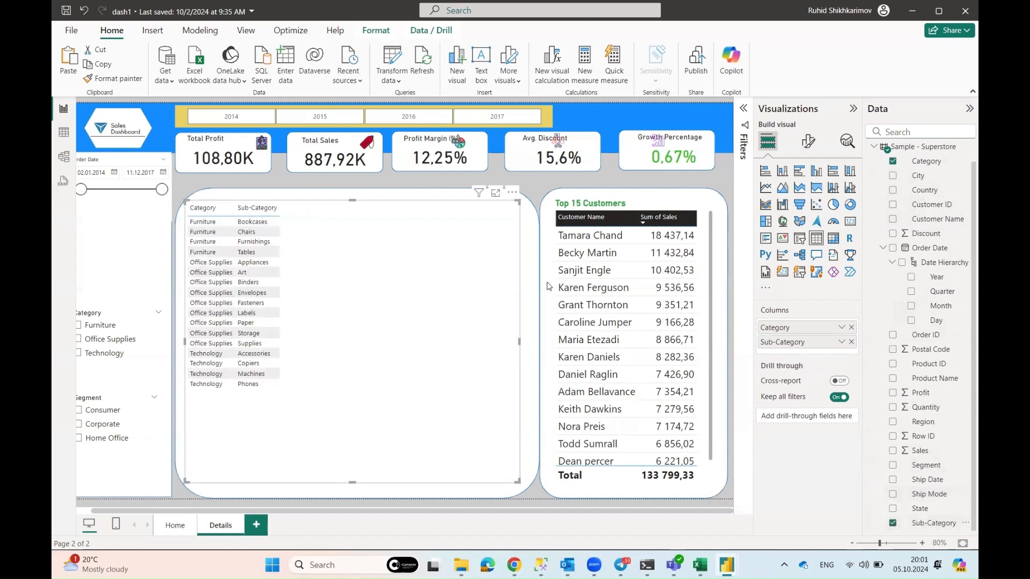
click(893, 219)
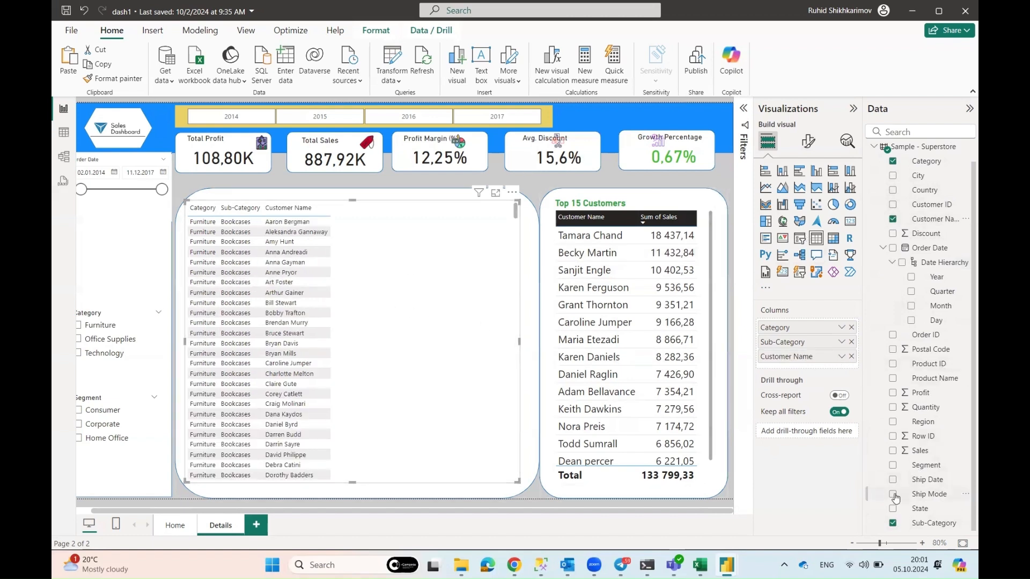
Add Order Date to the table with only its Year level and make it the first column
click(894, 248)
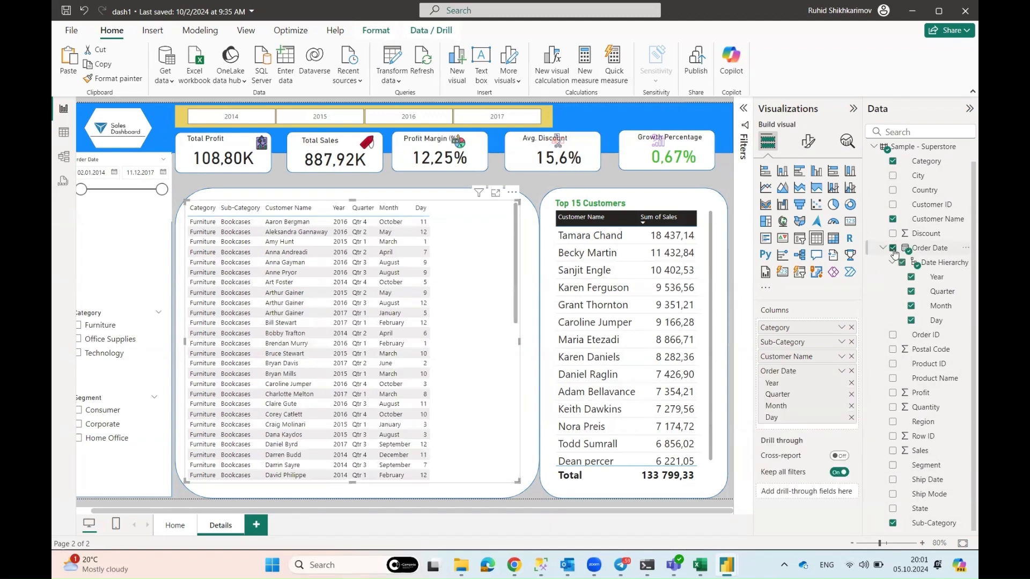
click(912, 291)
click(911, 305)
click(911, 320)
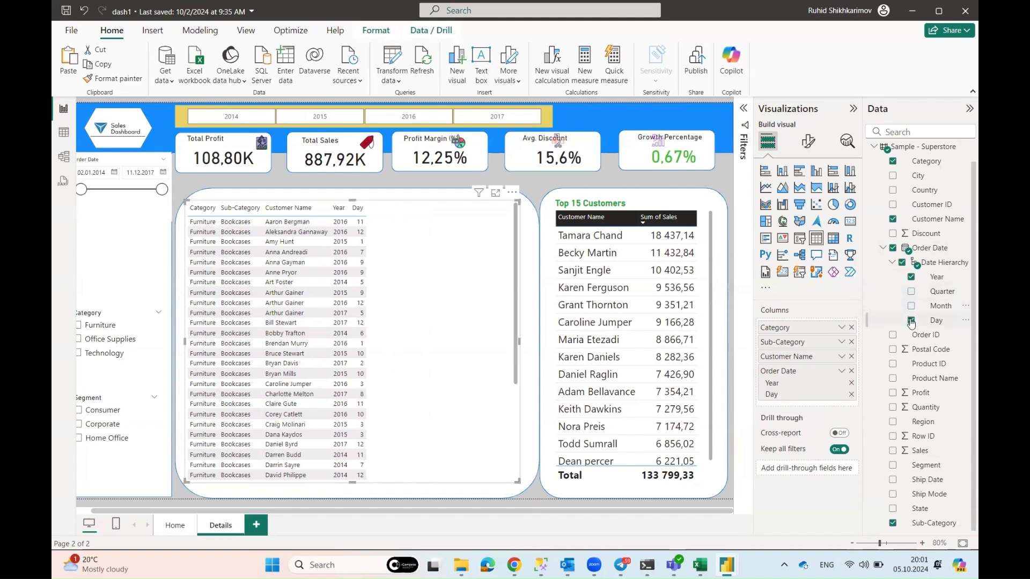
drag(810, 379, 802, 328)
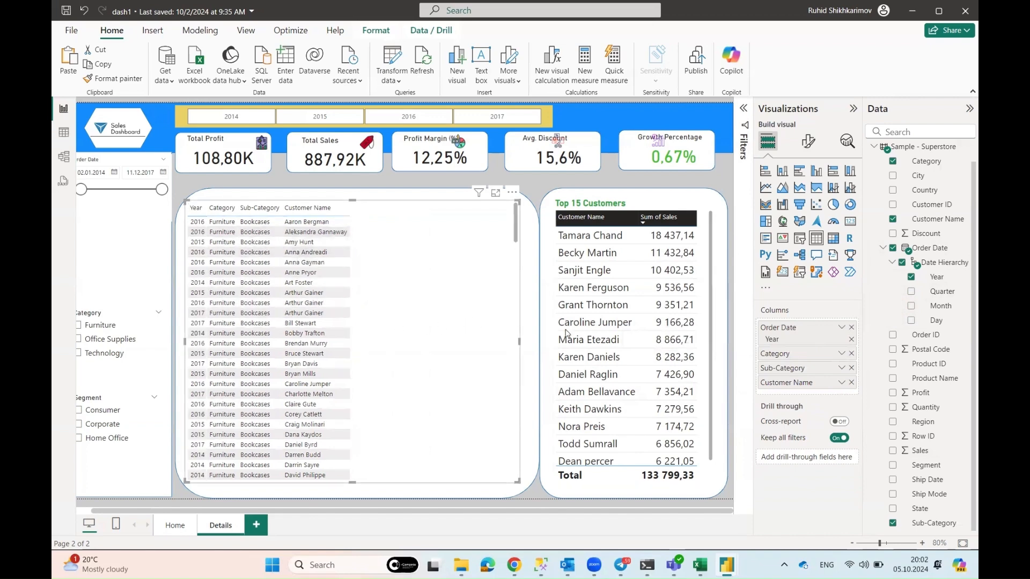
Add the Sales, Profit, Quantity and Discount fields to the detailed table as value columns
click(893, 458)
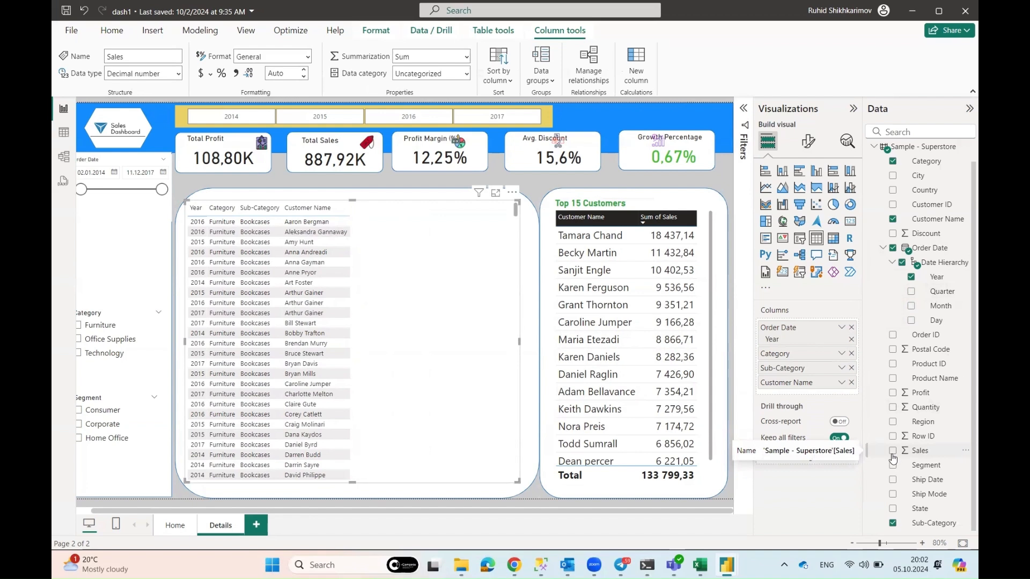
click(895, 452)
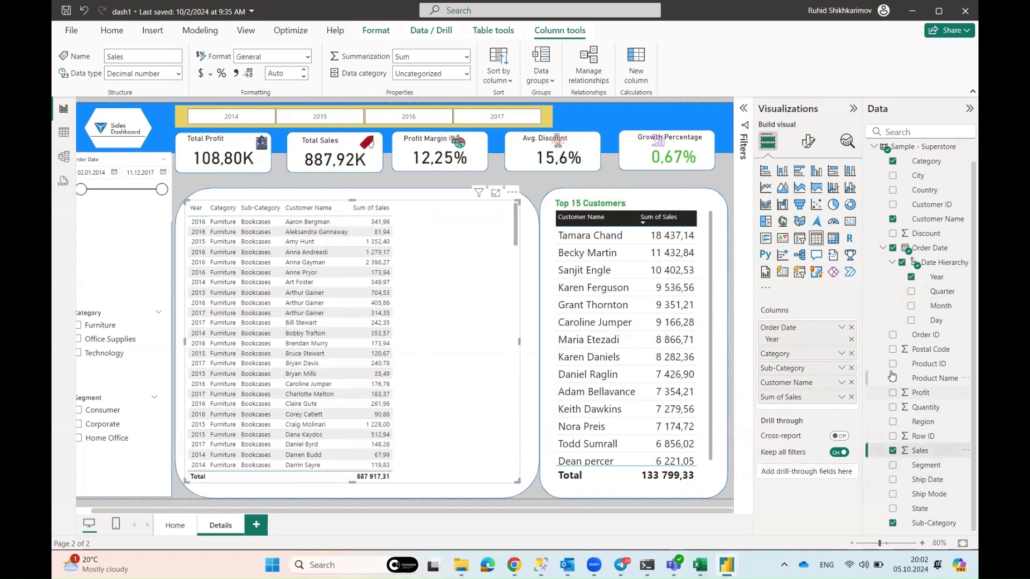
click(893, 393)
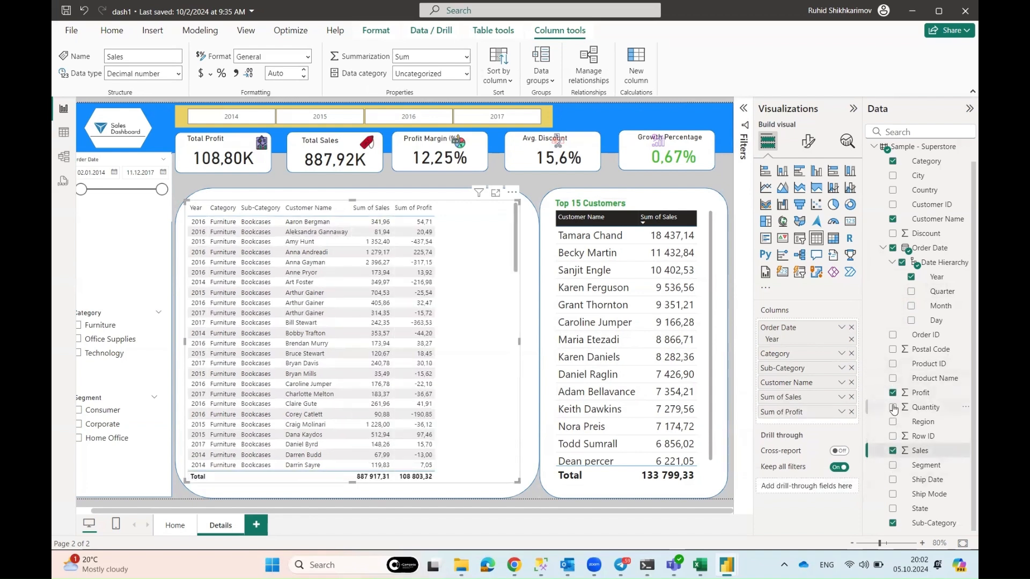
click(893, 409)
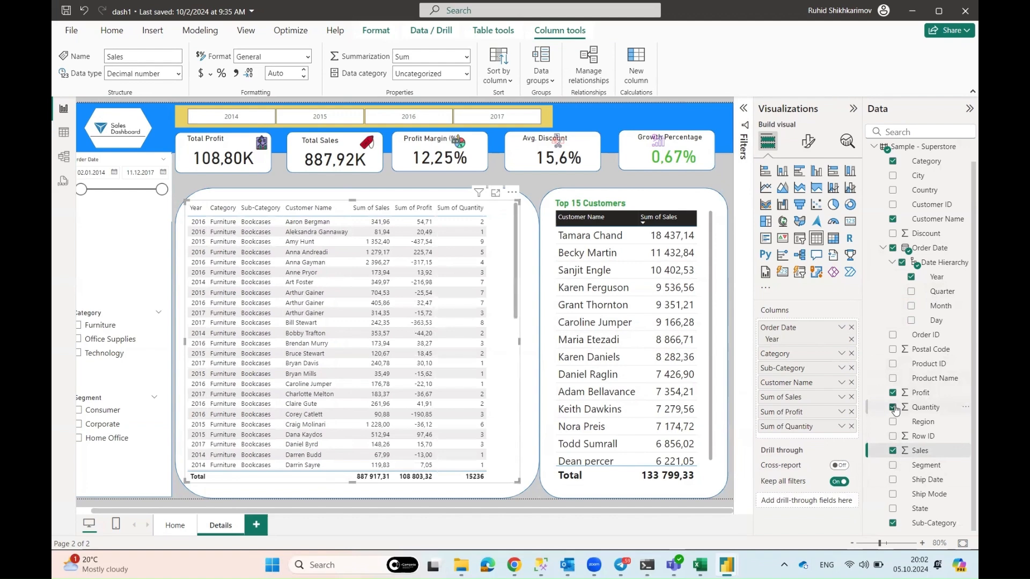
click(894, 234)
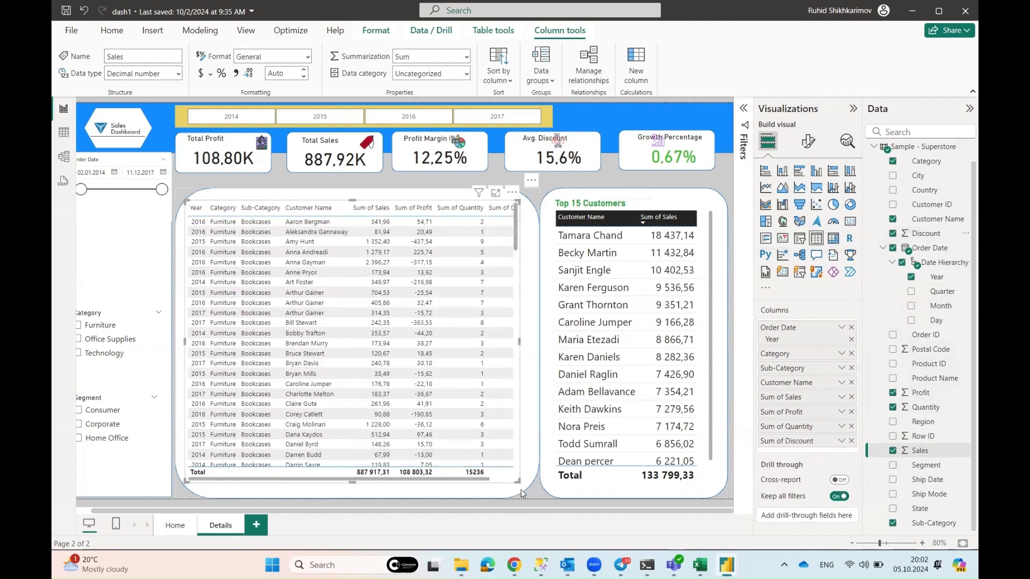
Widen the detailed table slightly within its background shape and turn off its totals row
drag(516, 482, 552, 490)
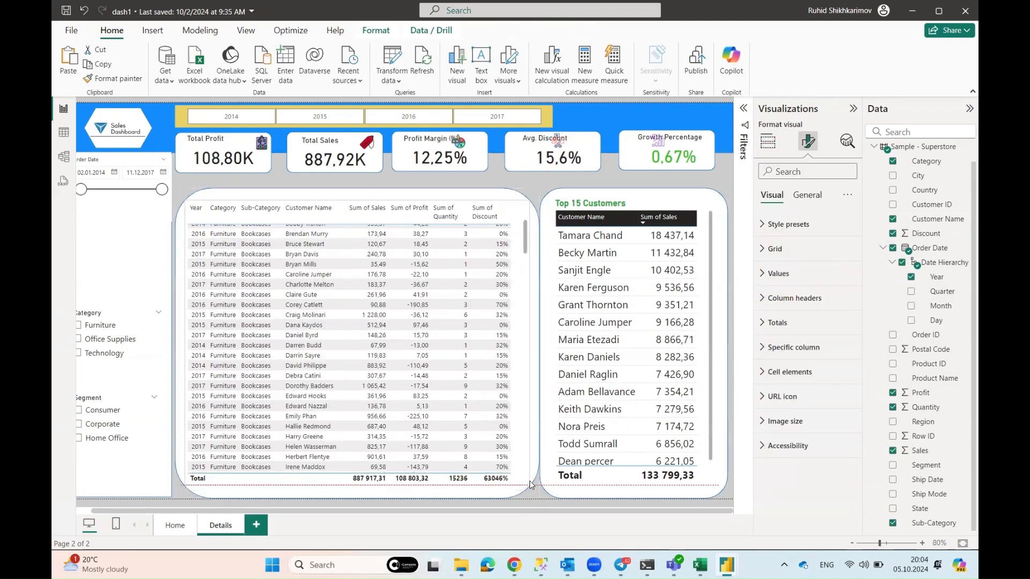
click(779, 323)
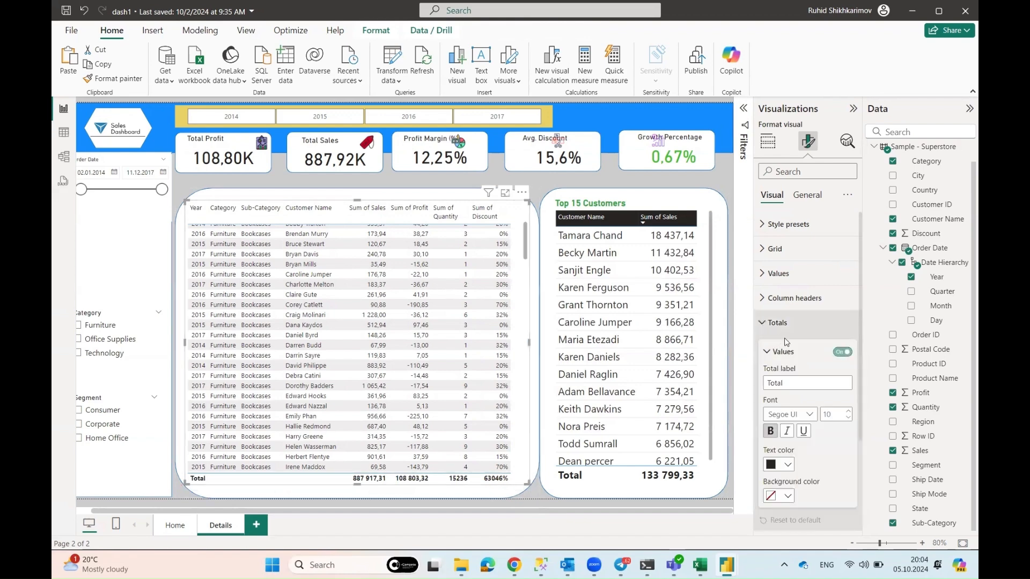
click(842, 352)
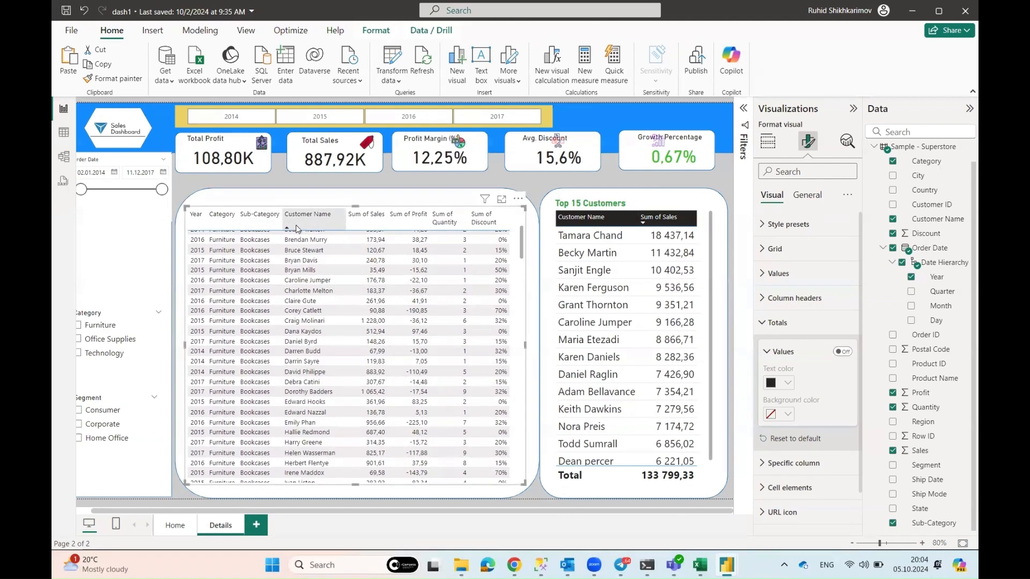
Reposition the detailed table inside its background shape and sort it by Sum of Profit in descending order
click(213, 227)
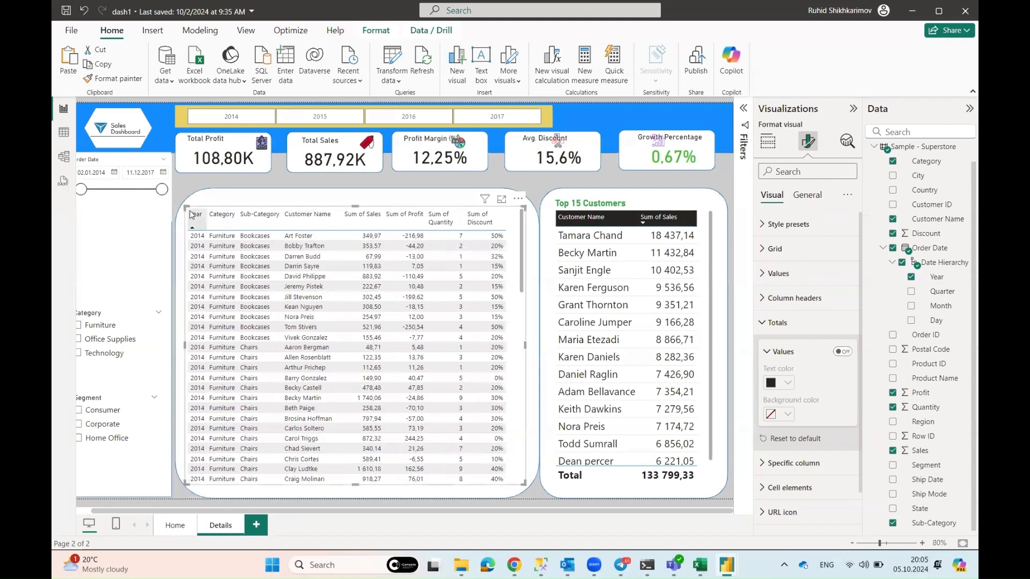
click(198, 210)
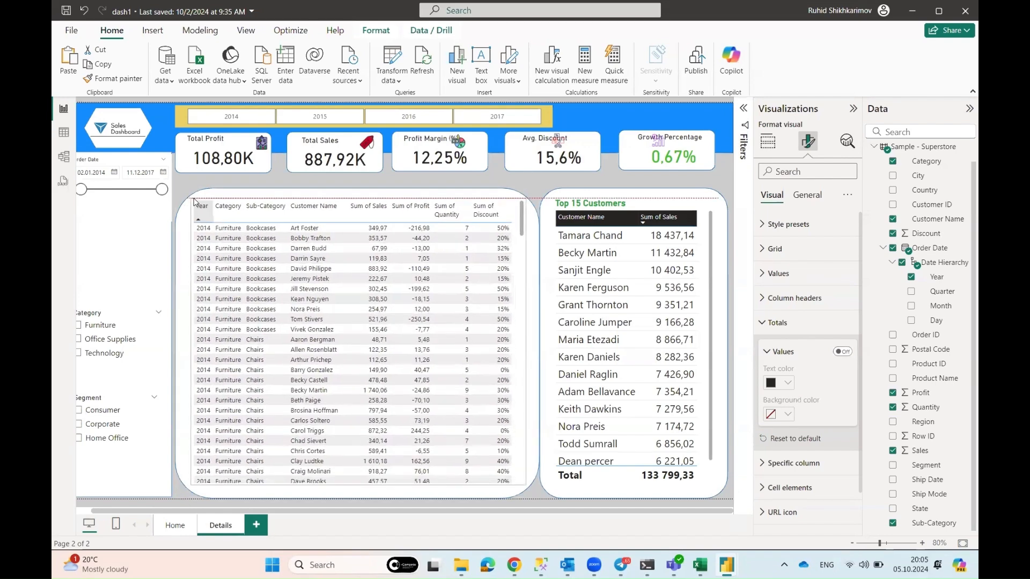
click(558, 179)
click(403, 209)
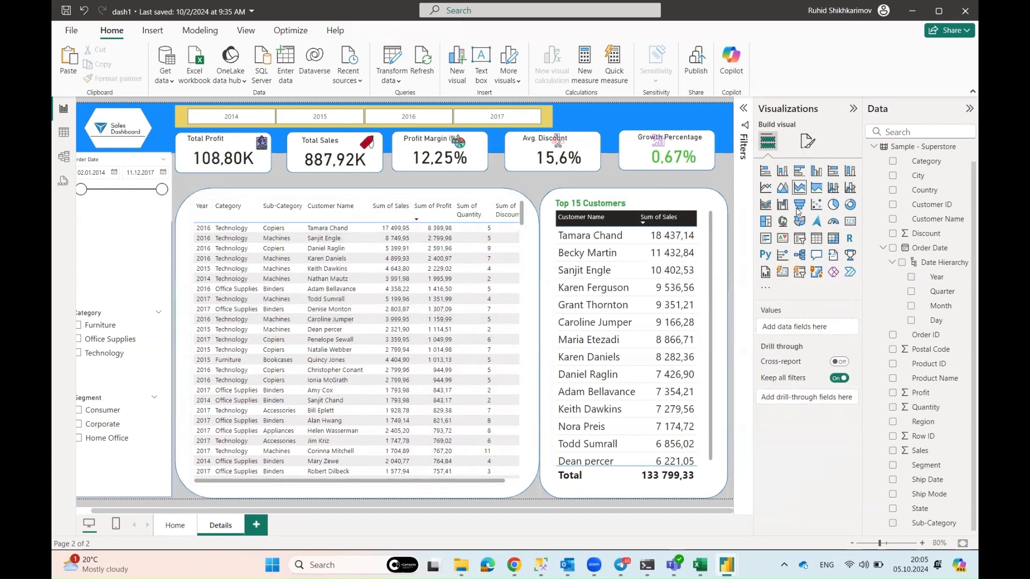
Apply the Bold header style preset to the detailed sales table
click(807, 141)
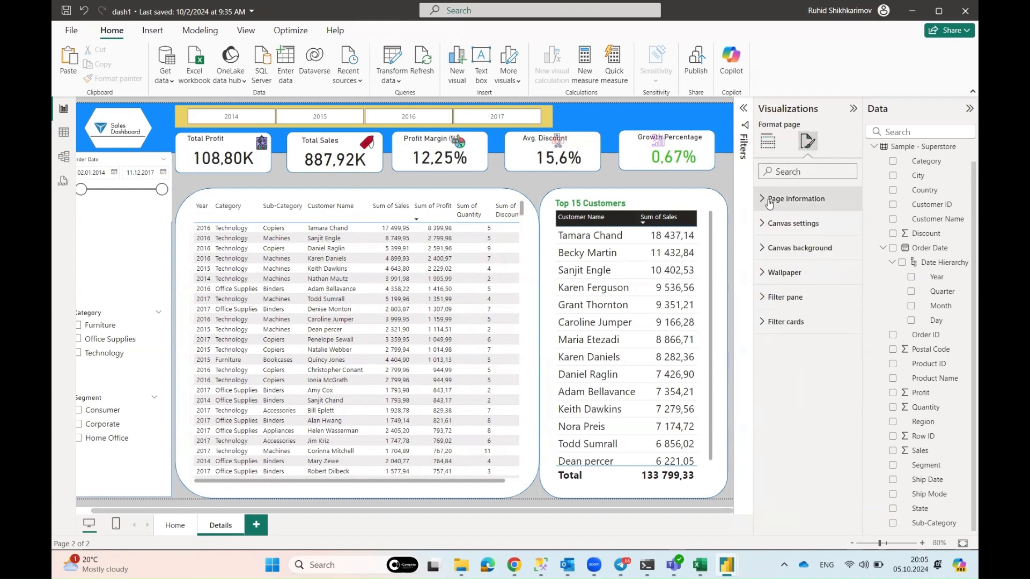
click(765, 200)
click(522, 269)
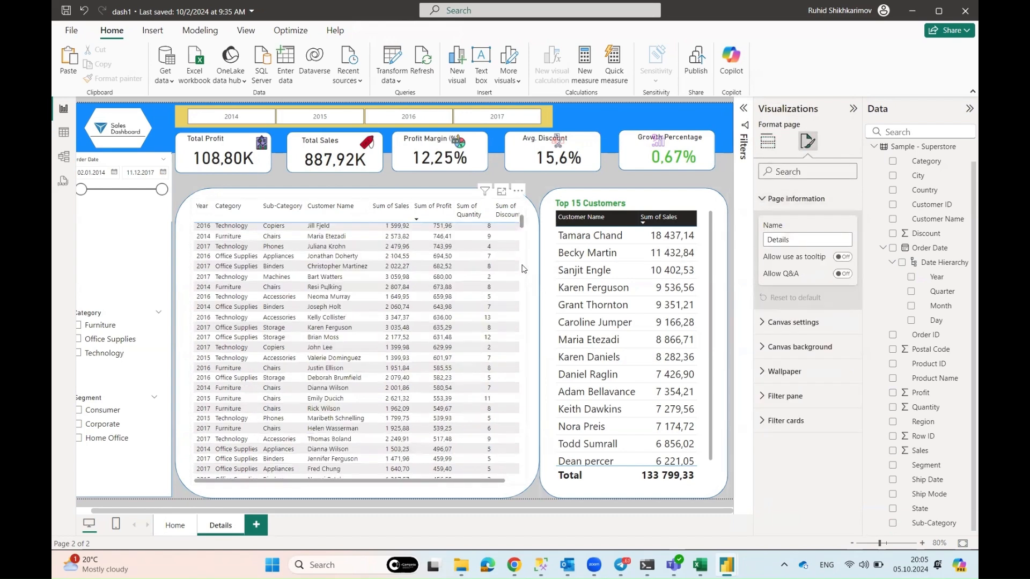
click(788, 224)
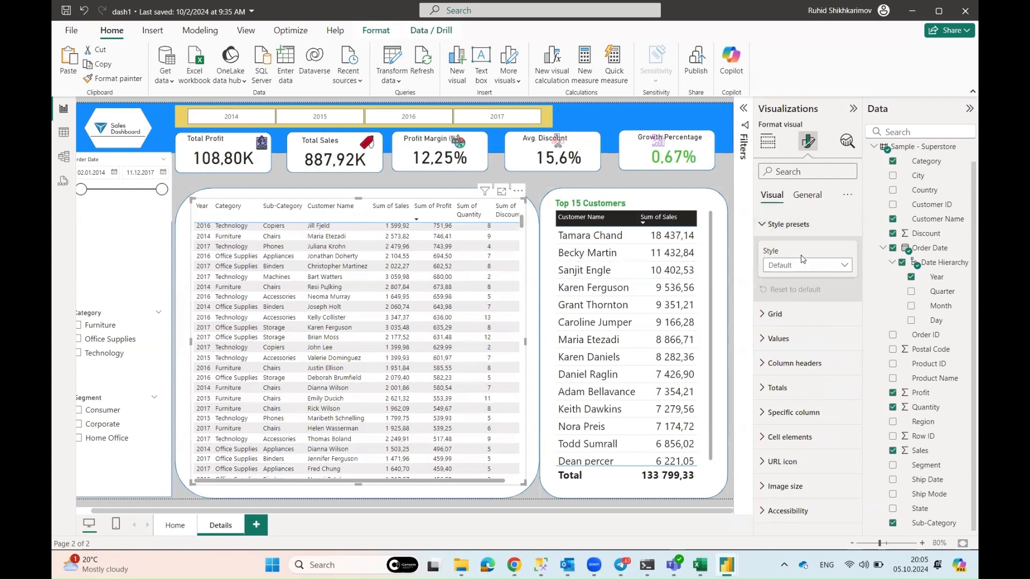
click(812, 271)
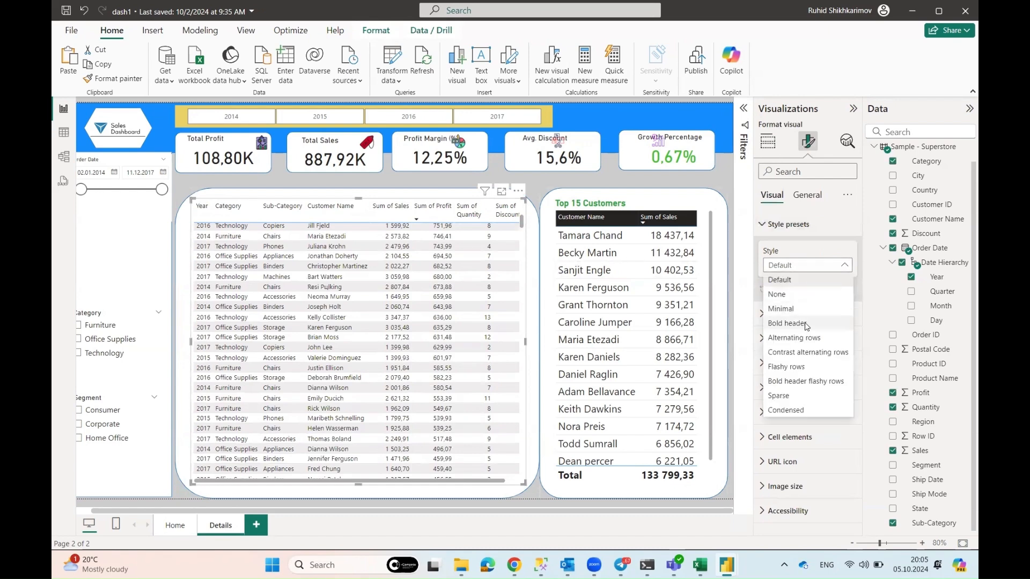
click(799, 323)
scroll(377, 383, up, 10)
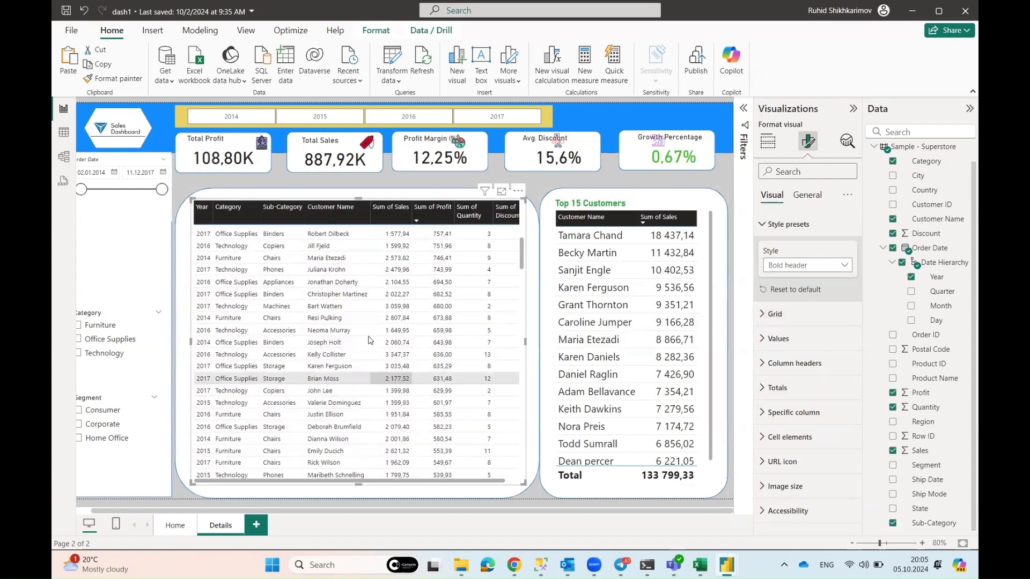
scroll(332, 520, left, 3)
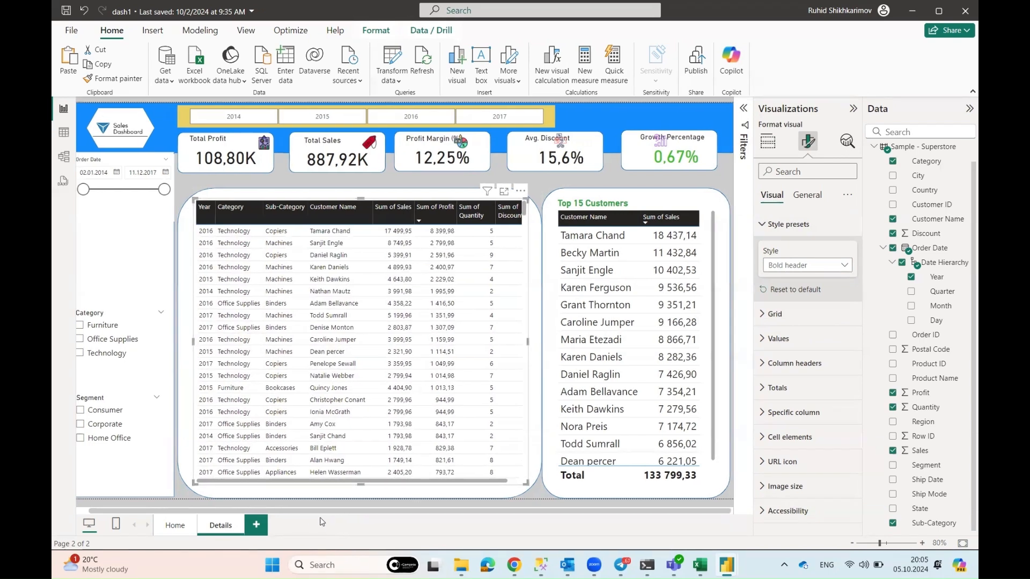
click(129, 235)
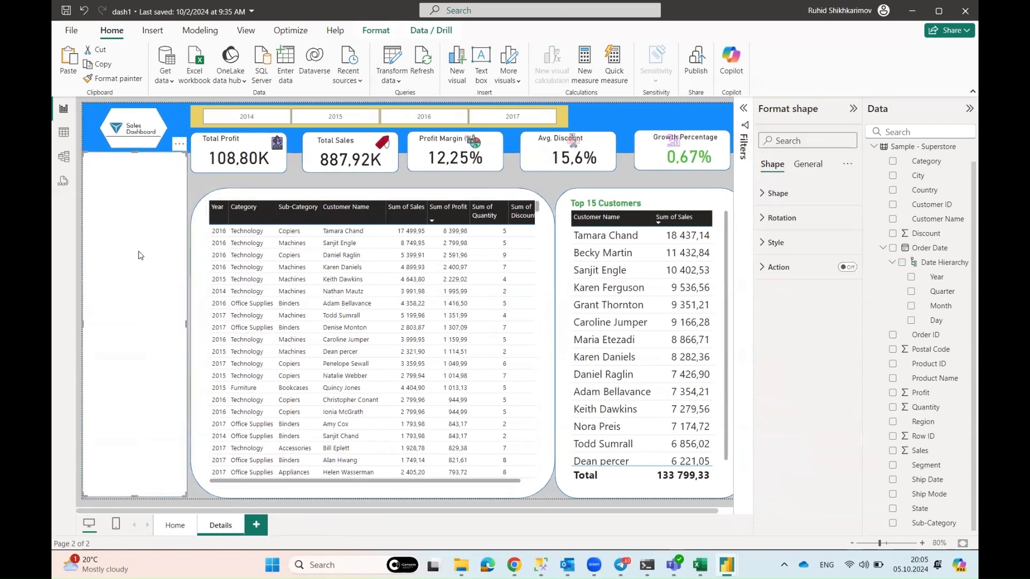
click(205, 494)
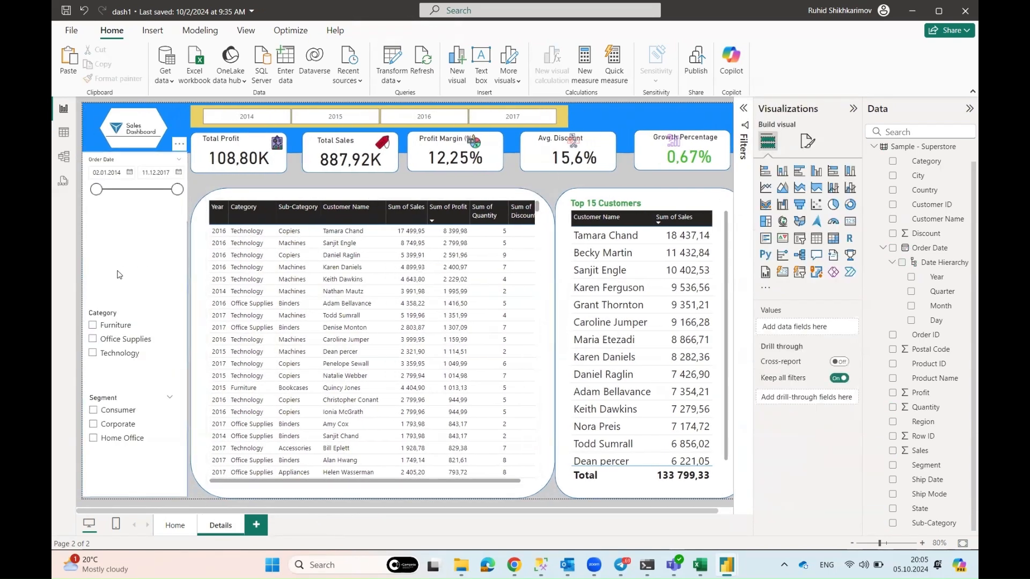
Check the context options of the 2016 column in the Home page's Sum of Sales by Year chart for drill through
click(175, 525)
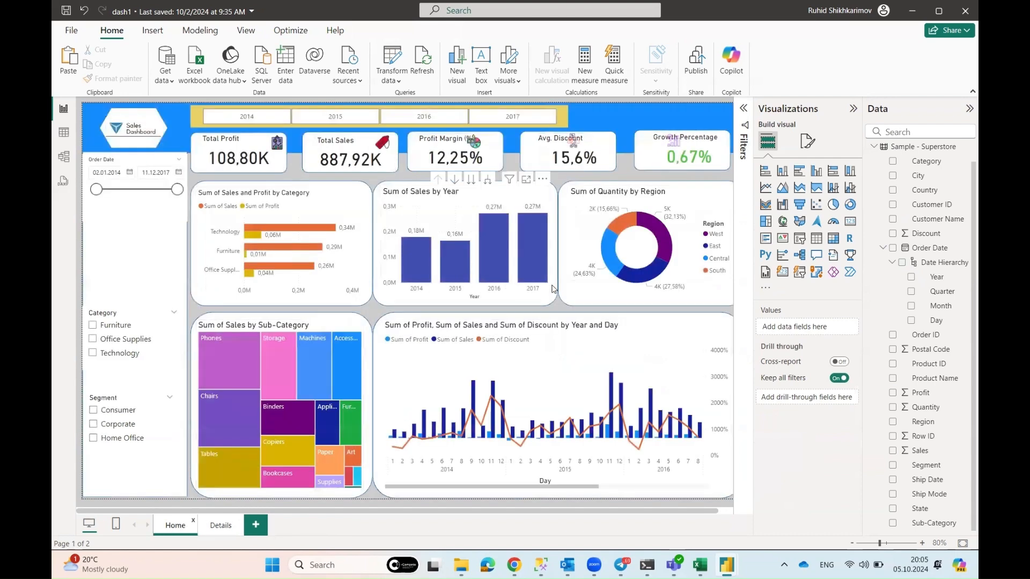
click(498, 261)
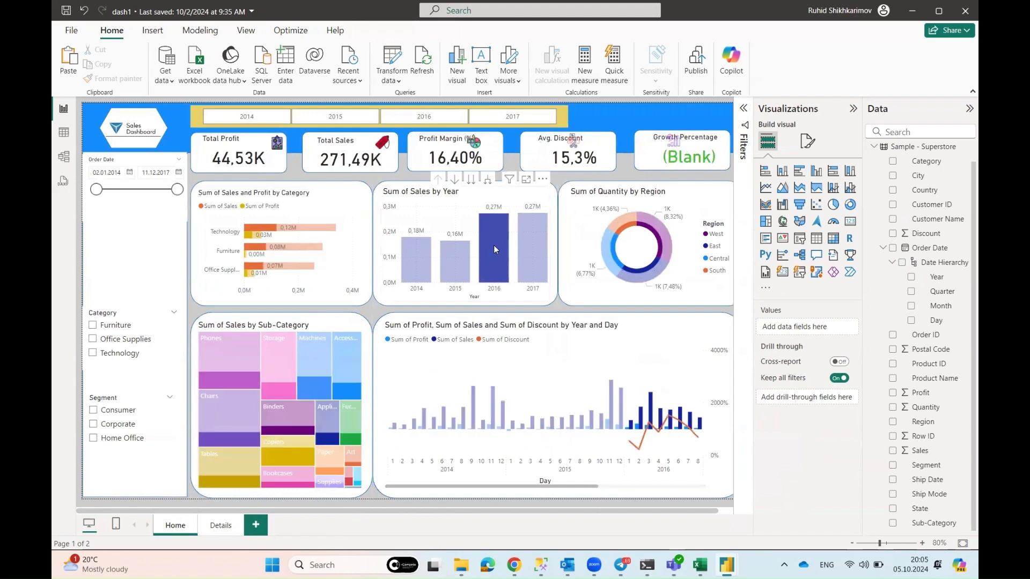
right_click(496, 247)
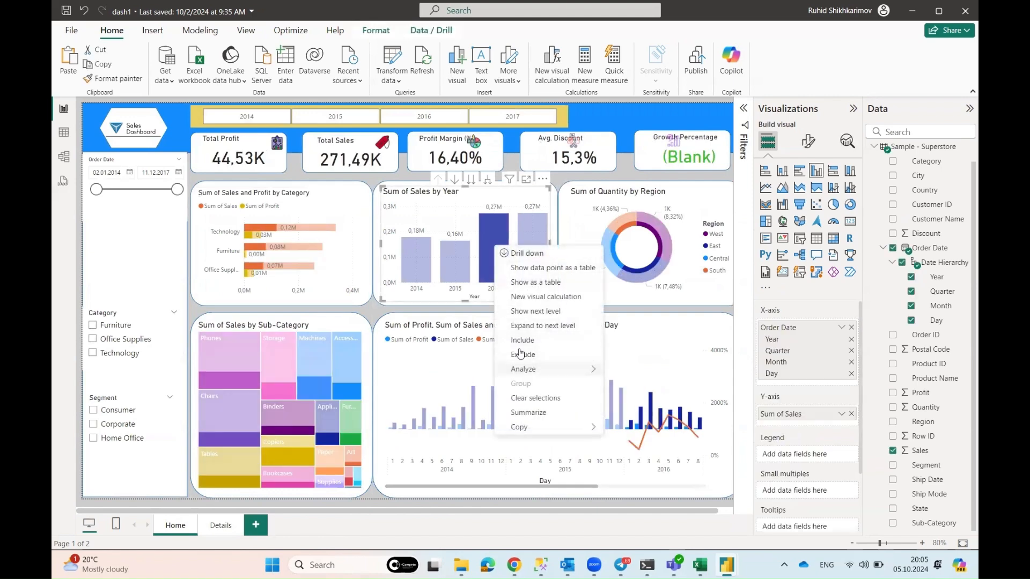
click(496, 228)
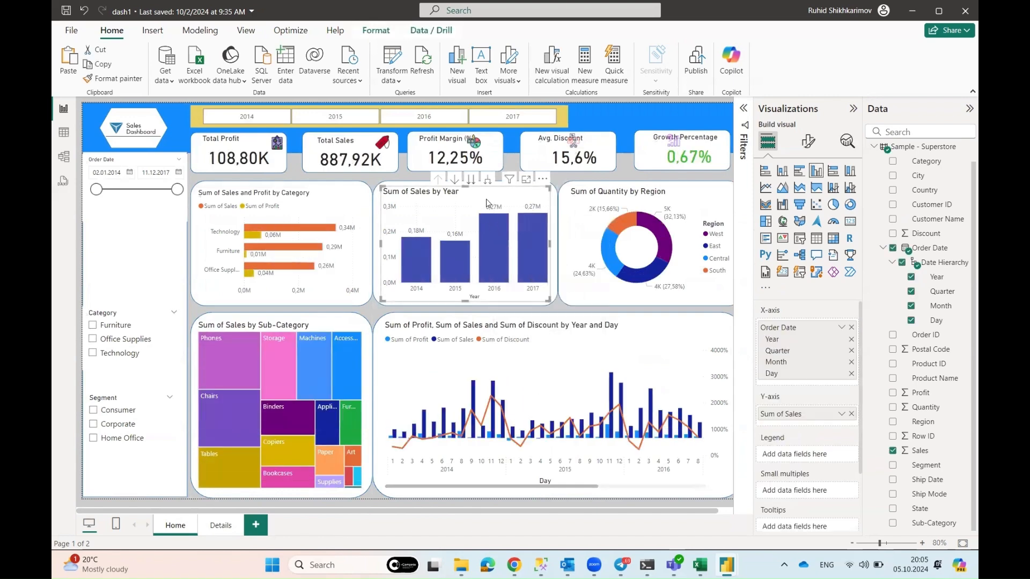
right_click(488, 233)
click(488, 233)
click(489, 236)
right_click(490, 241)
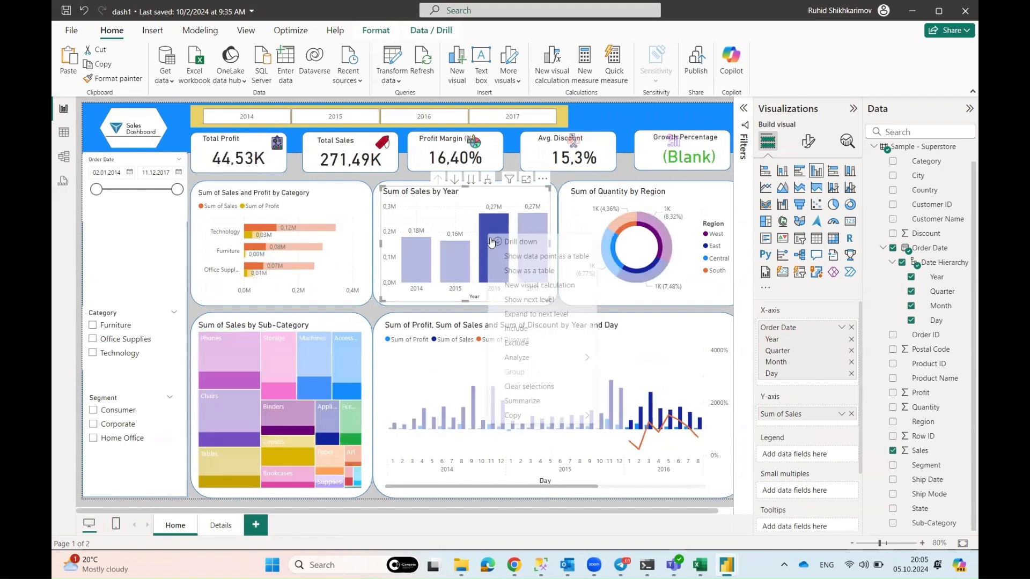
click(425, 324)
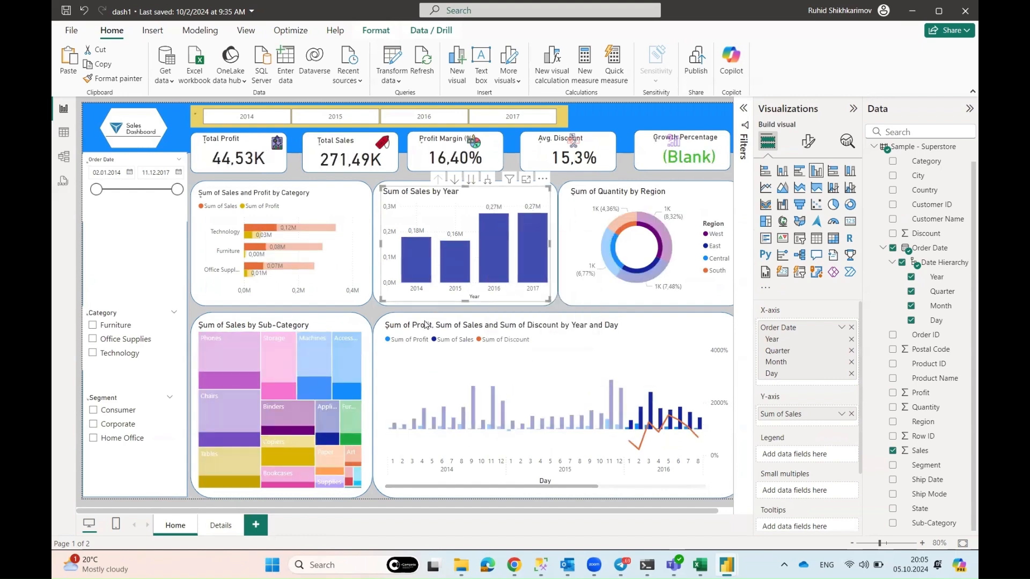
Add Sales as a drill-through field on the Details page and return to the Home page
click(221, 526)
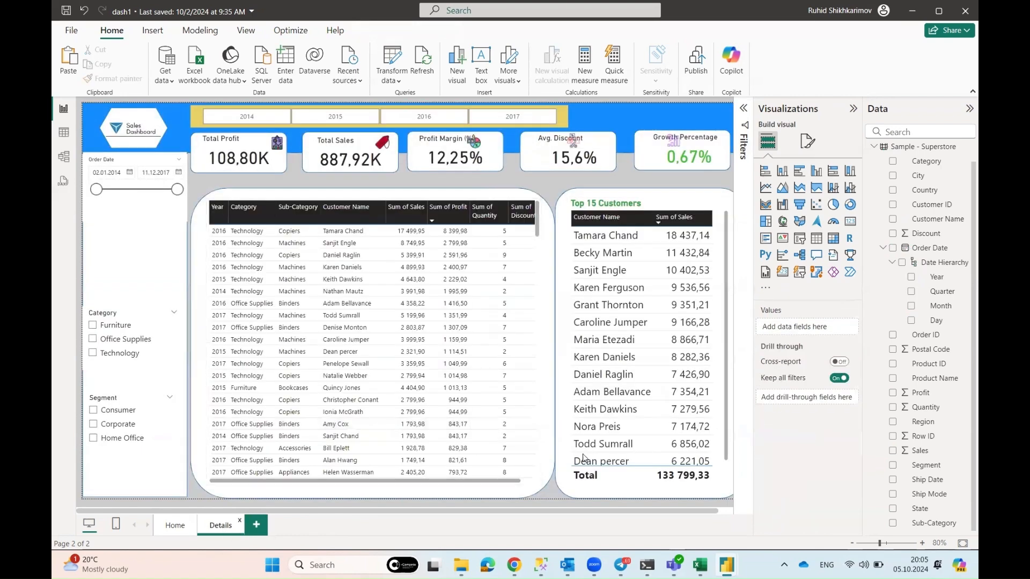
click(542, 477)
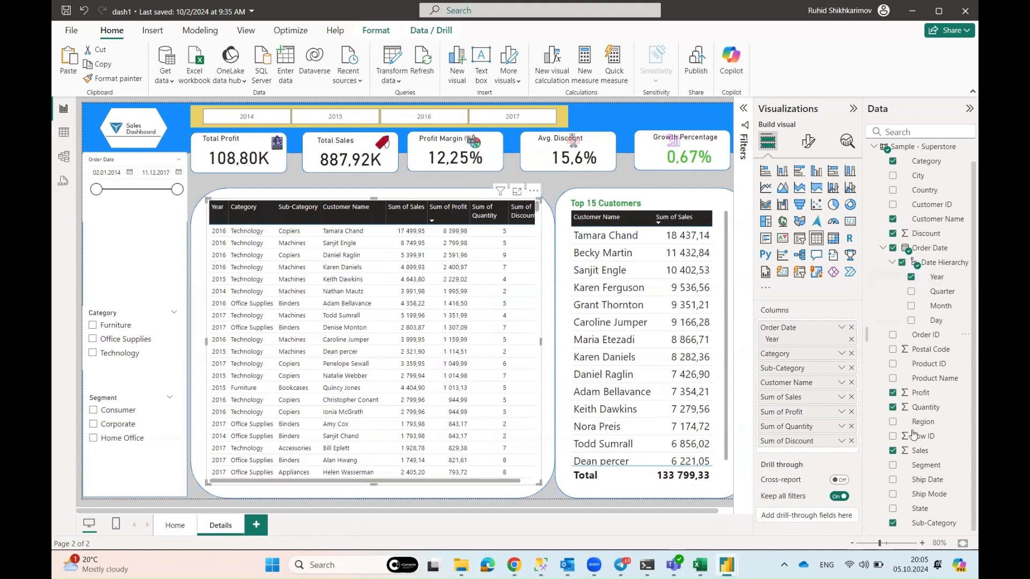
drag(918, 452, 803, 523)
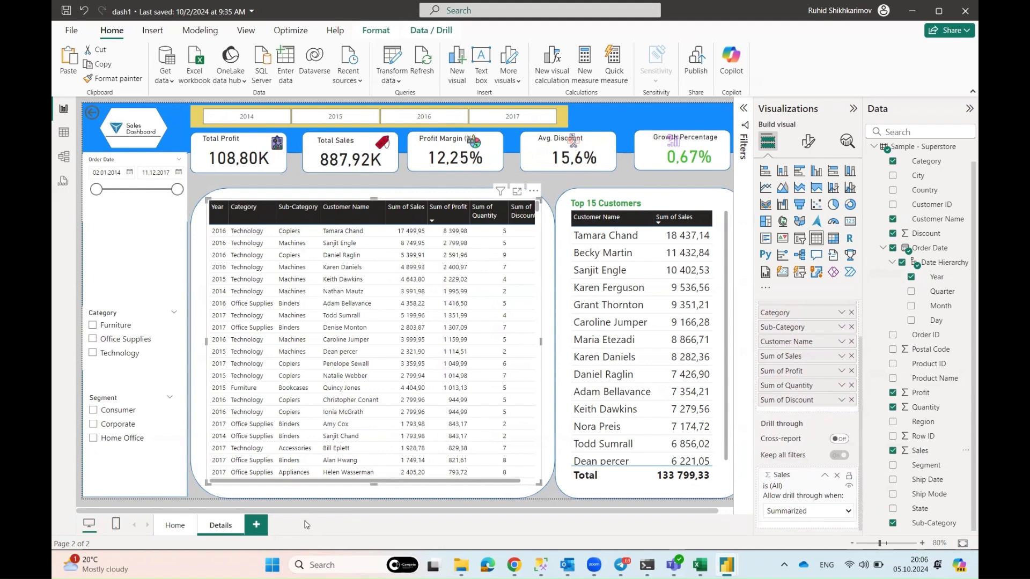
click(185, 519)
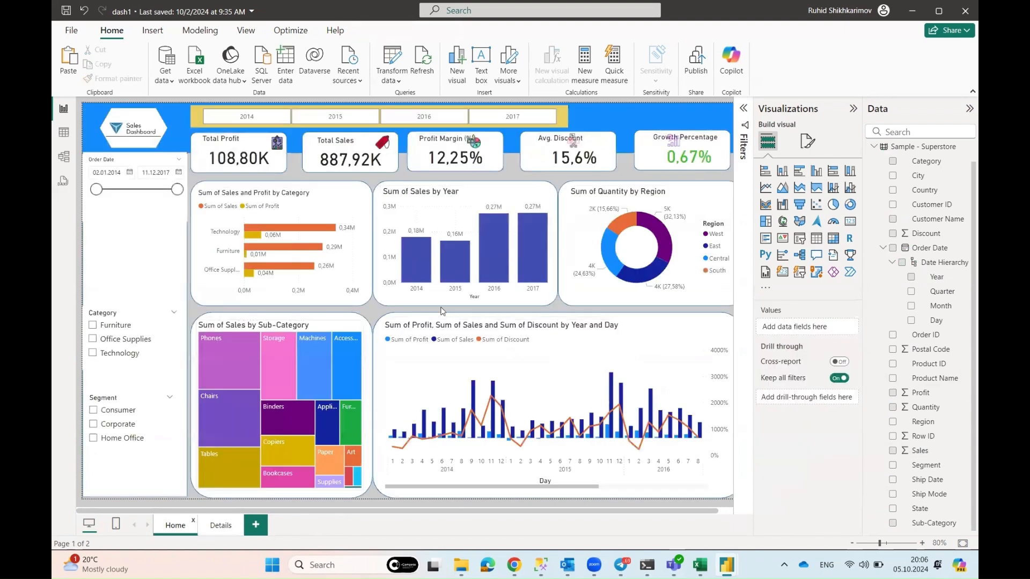
Drill through from the 2016 column of Sum of Sales by Year to Details and return to Home
click(495, 255)
right_click(496, 257)
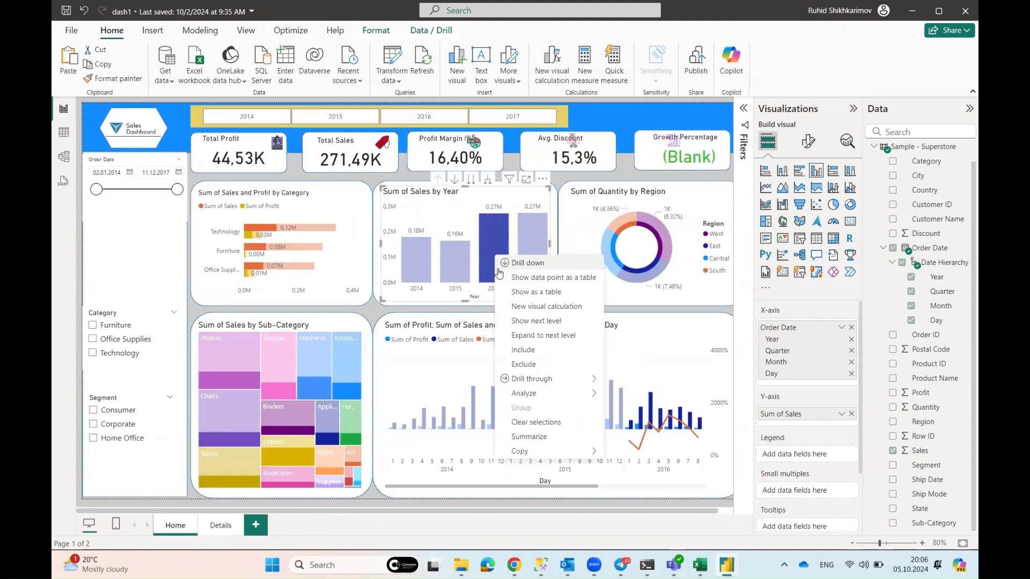
mouse_move(524, 384)
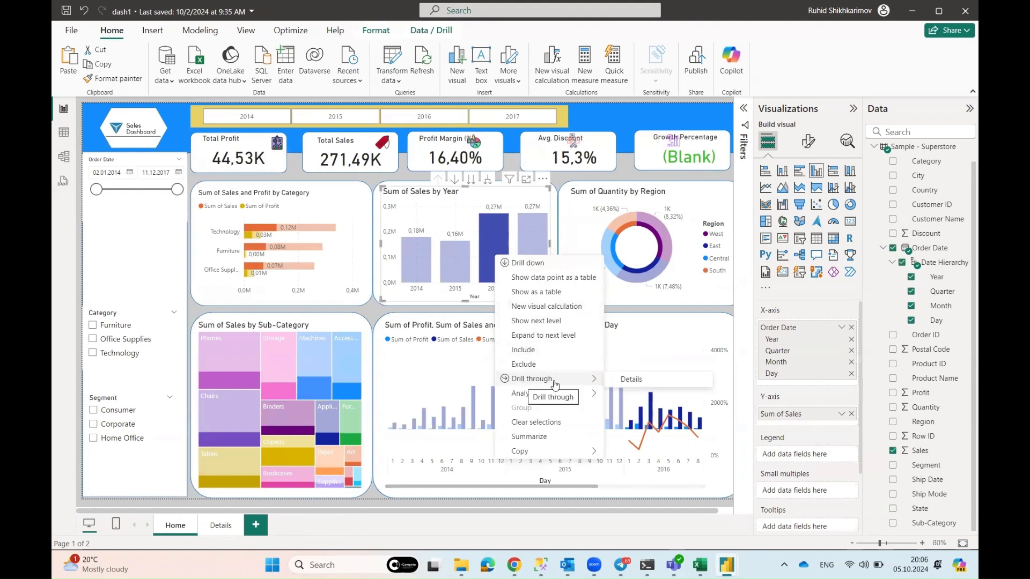
click(632, 380)
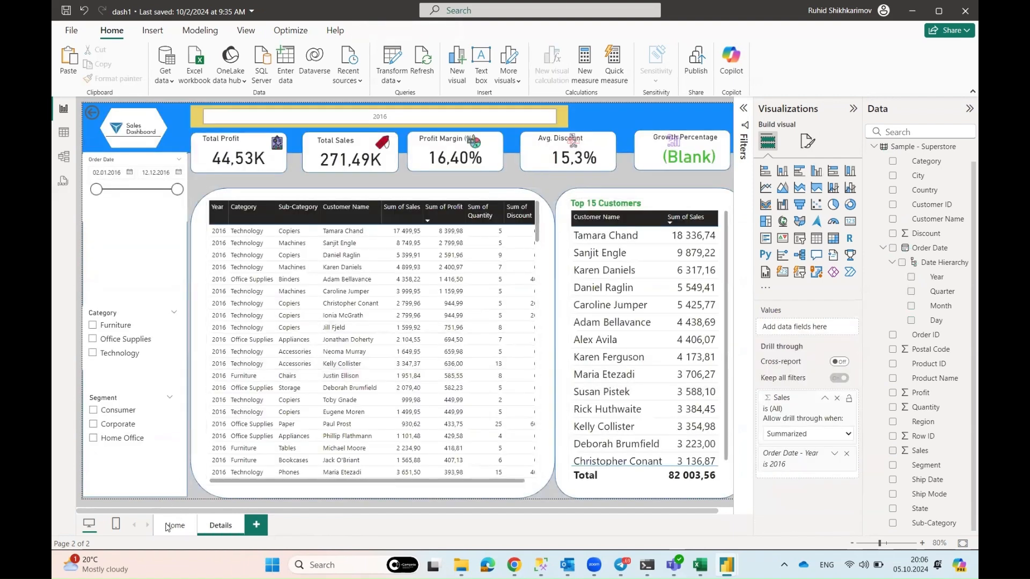
click(166, 529)
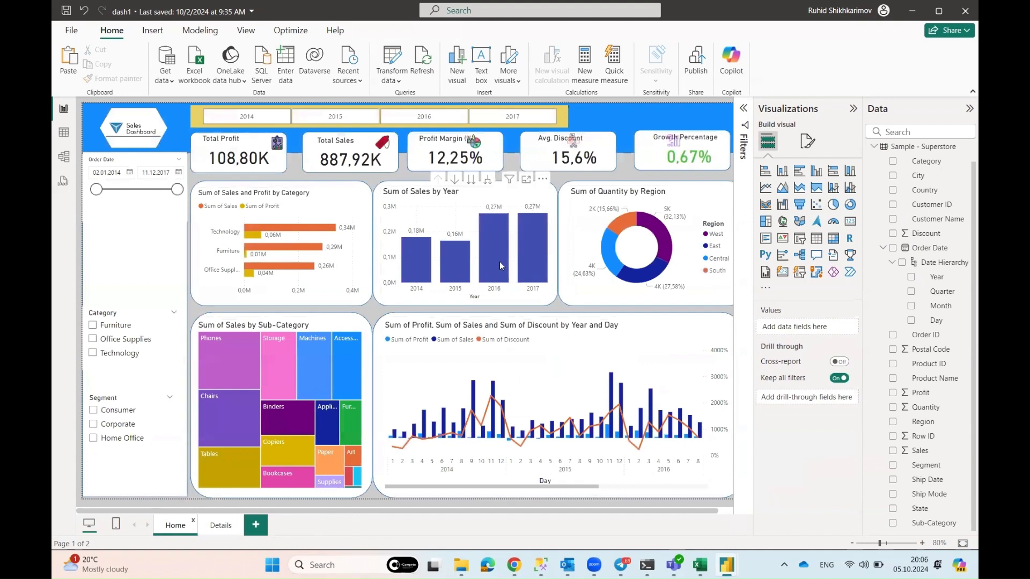
Drill through from the 2015 column to Details, look through the detailed sales table, and return to Home
click(454, 267)
right_click(455, 272)
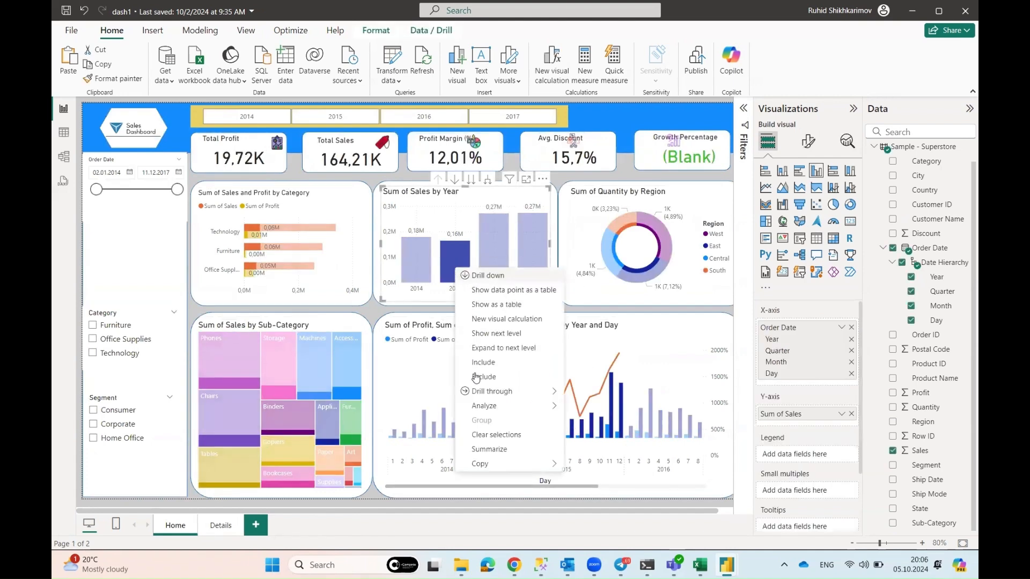
mouse_move(522, 392)
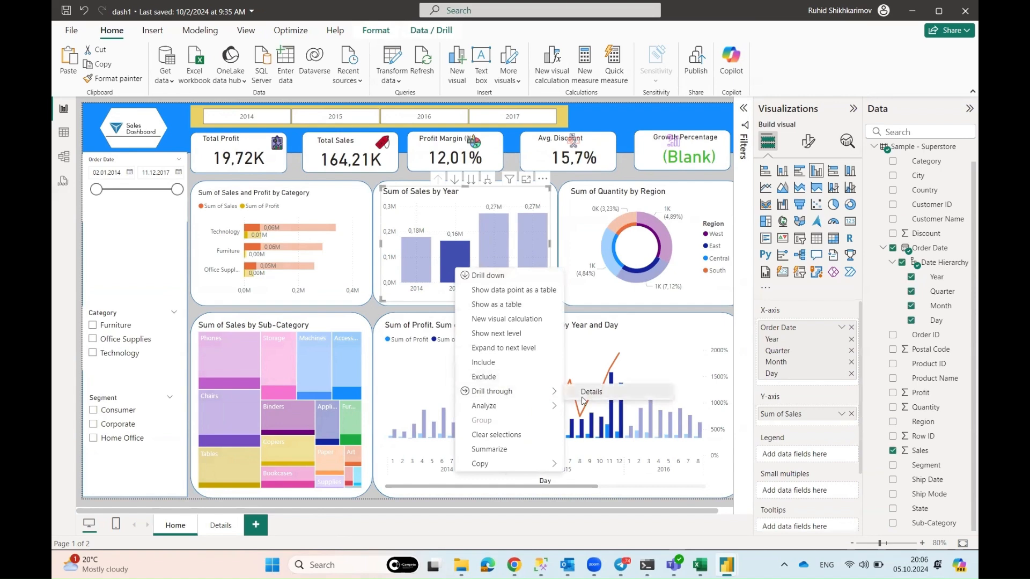
click(591, 392)
scroll(217, 252, down, 4)
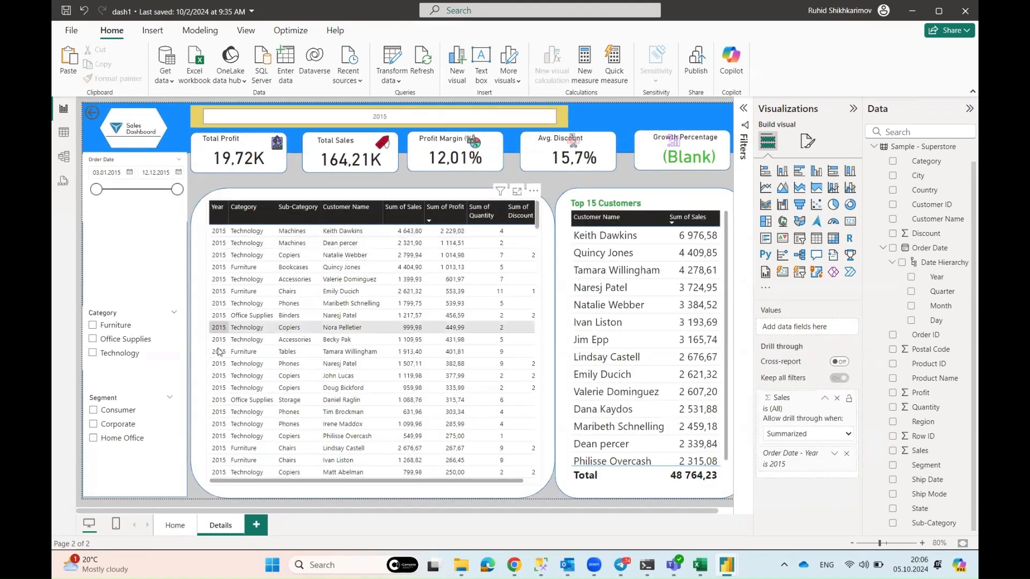
scroll(344, 406, down, 3)
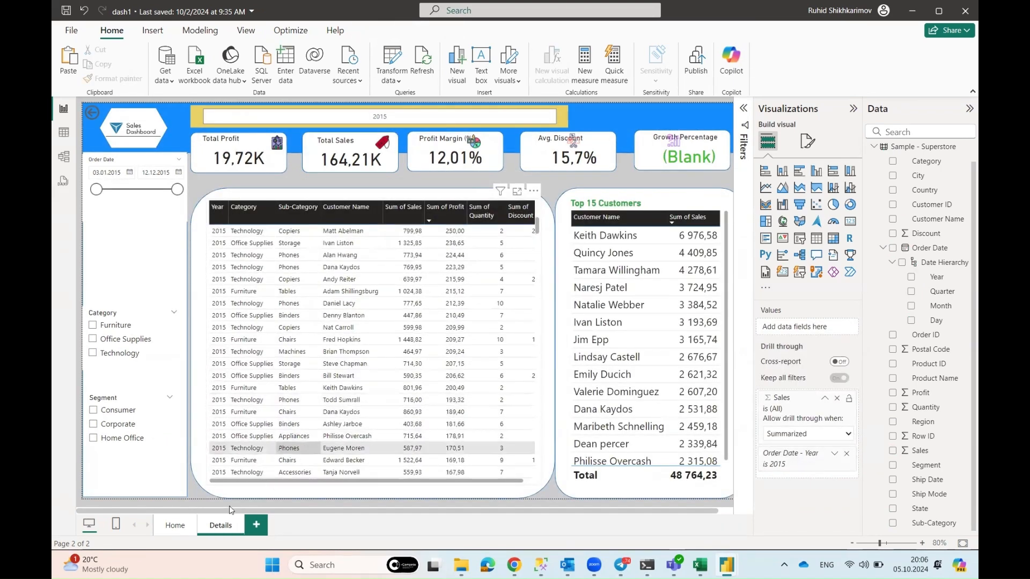
click(175, 525)
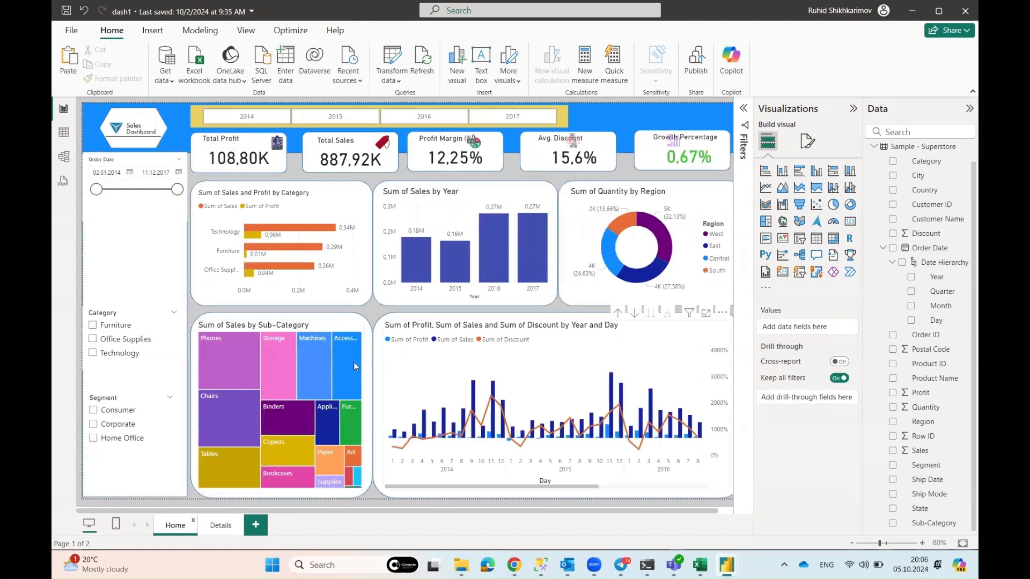
Drill through from the Phones tile of the Sub-Category treemap to Details and examine the filtered tables
click(220, 352)
right_click(220, 352)
mouse_move(261, 448)
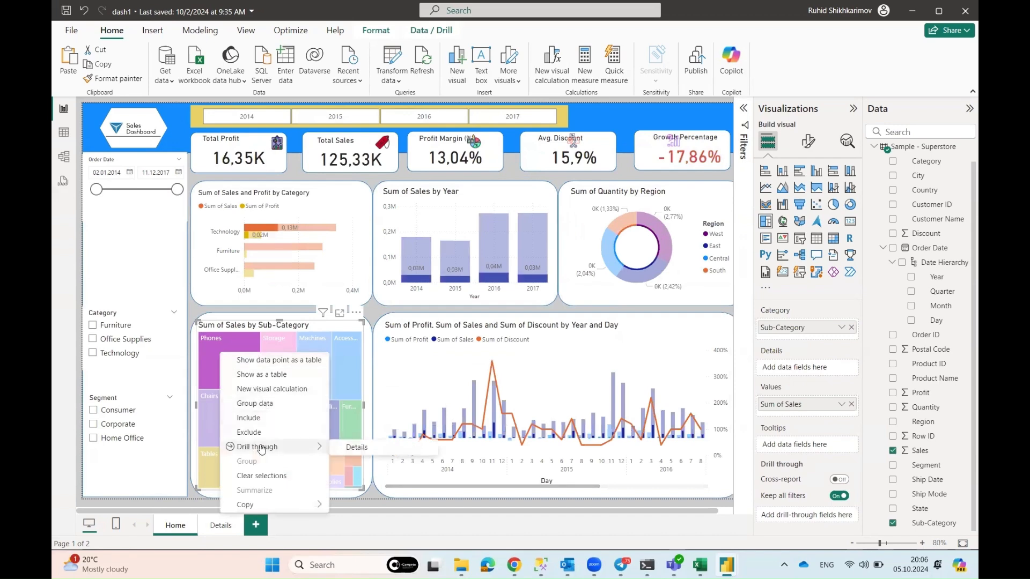
click(354, 448)
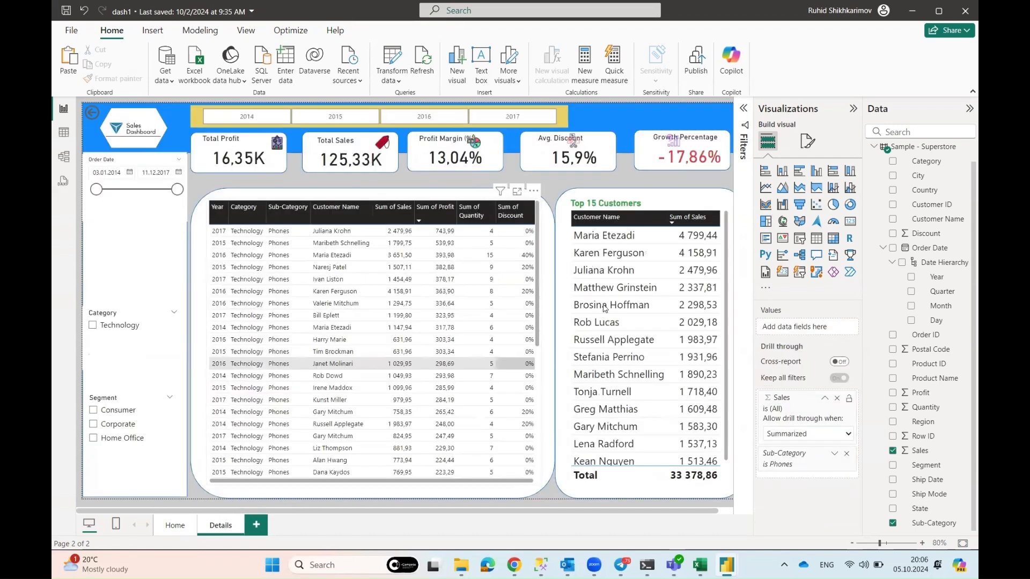
scroll(632, 346, down, 1)
scroll(632, 349, down, 1)
scroll(632, 349, up, 2)
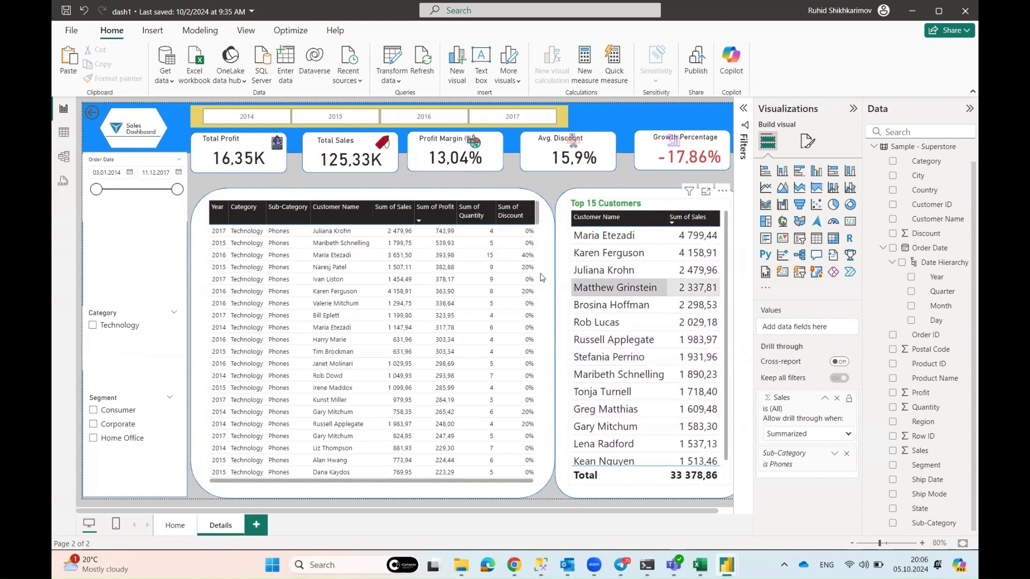
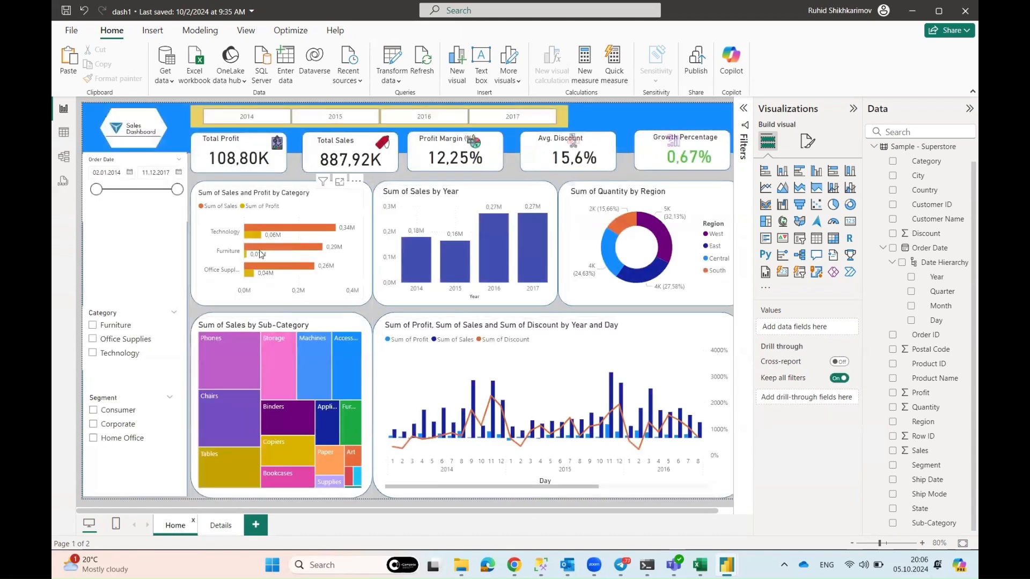
Drill through from the Furniture bar to Details, examine the filtered Top 15 Customers table, and return to Home
click(262, 250)
right_click(261, 250)
mouse_move(306, 326)
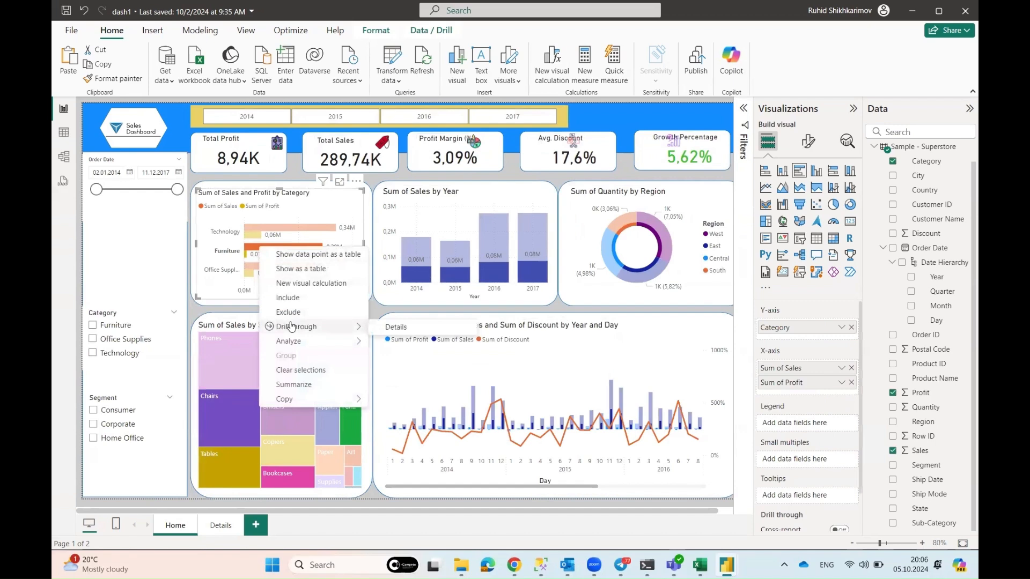
click(406, 326)
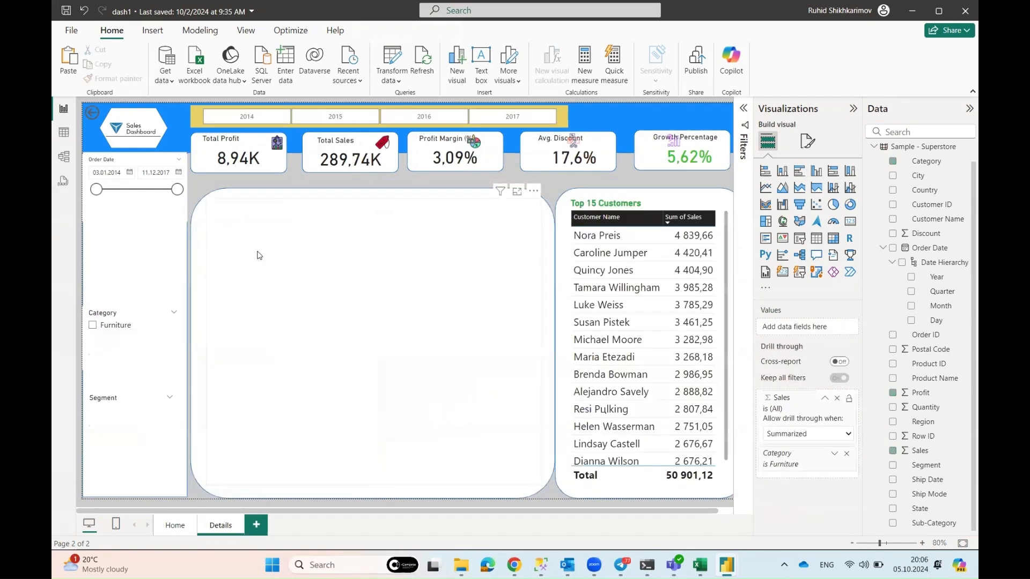
scroll(609, 316, down, 1)
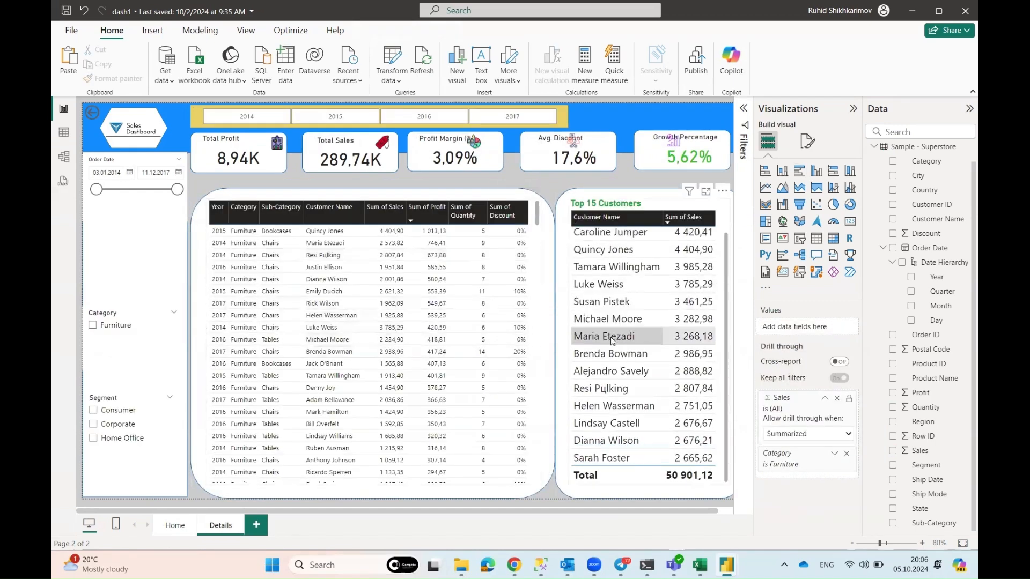
scroll(612, 346, up, 1)
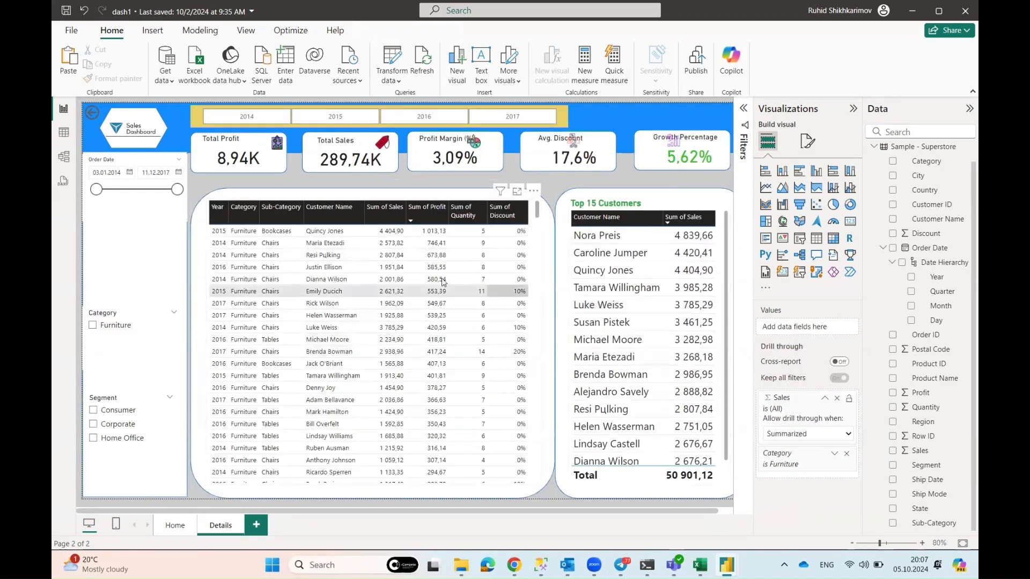
click(182, 523)
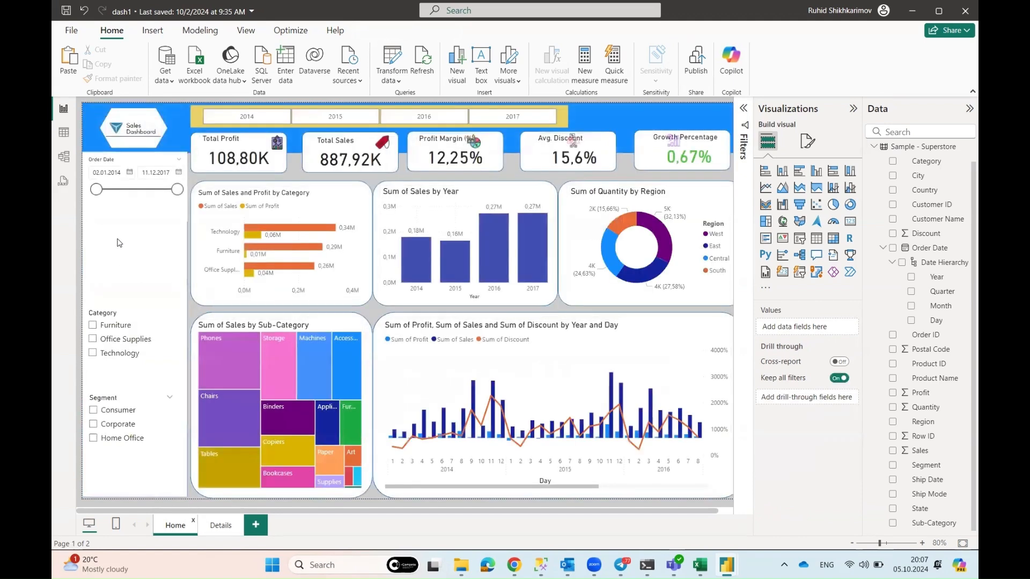
Insert a blank button on the Home page
click(121, 247)
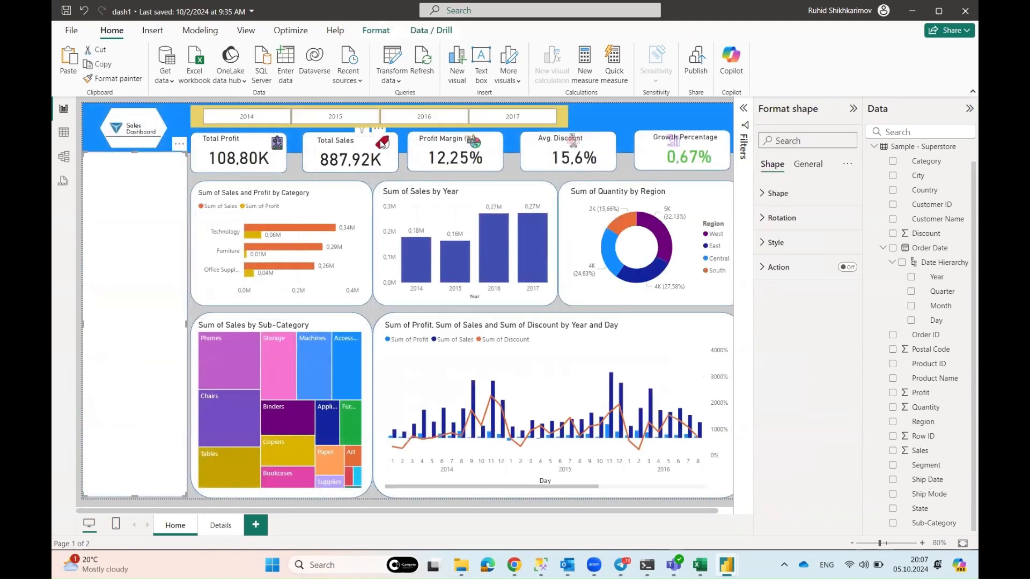
click(154, 30)
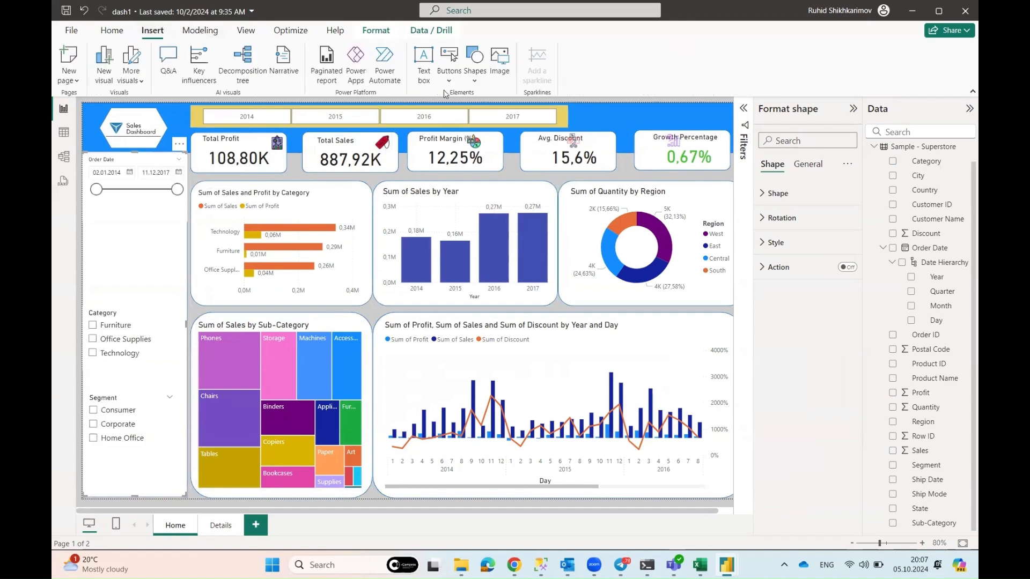
click(456, 80)
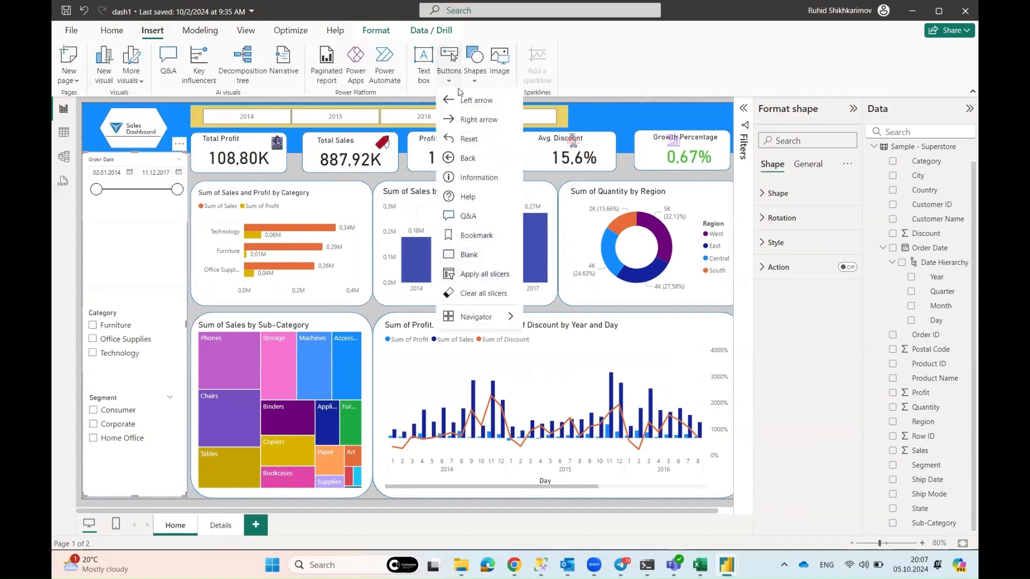
click(470, 255)
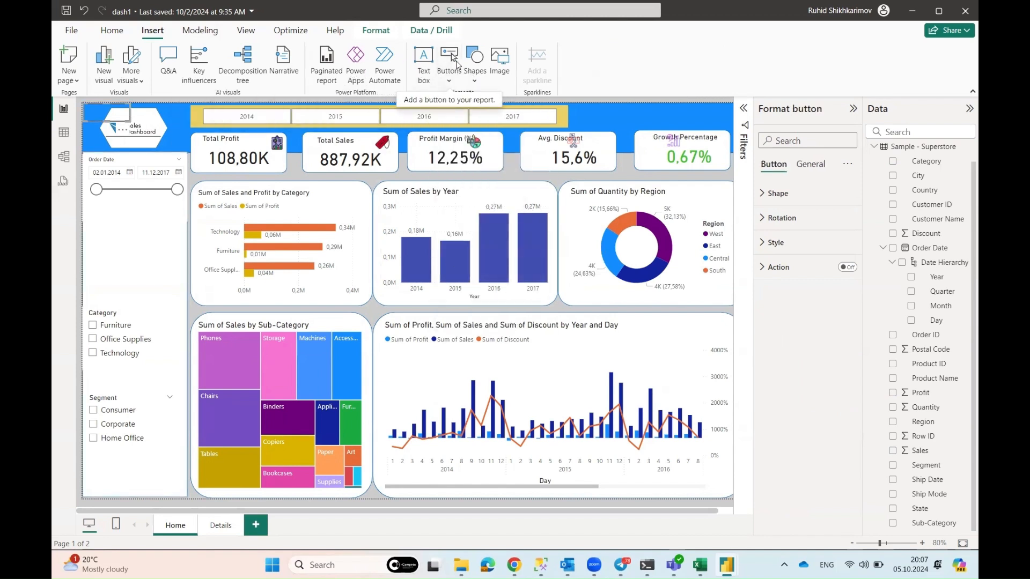
click(450, 78)
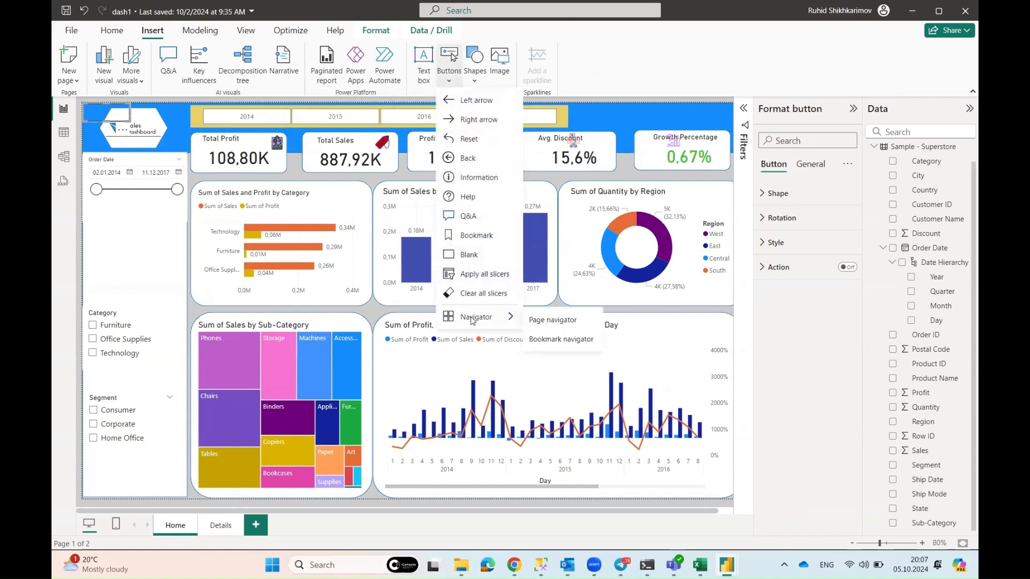
click(464, 255)
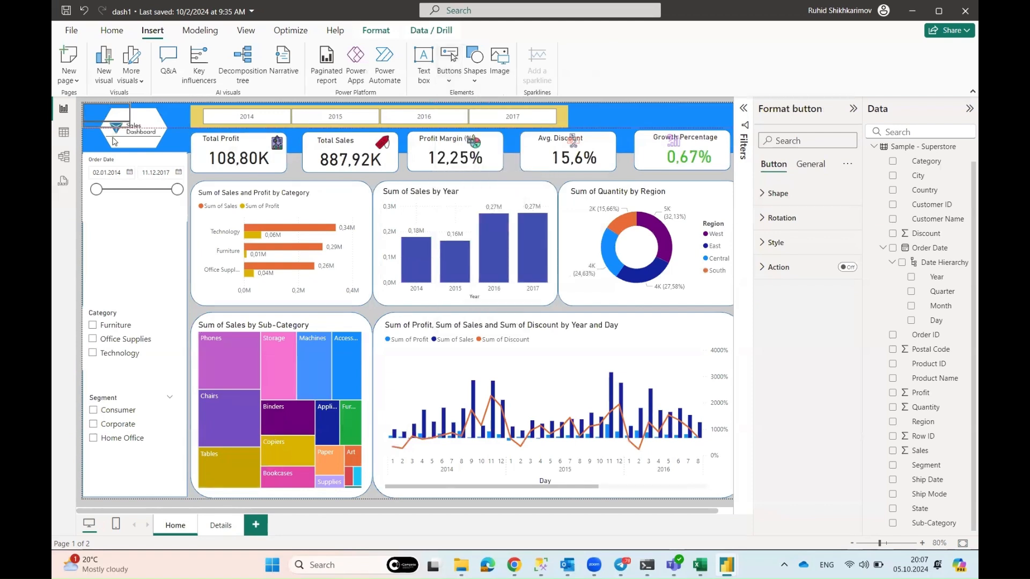
Resize the blank button into a wide, flat rectangle and place it just below the Order Date slicer
drag(120, 177, 127, 225)
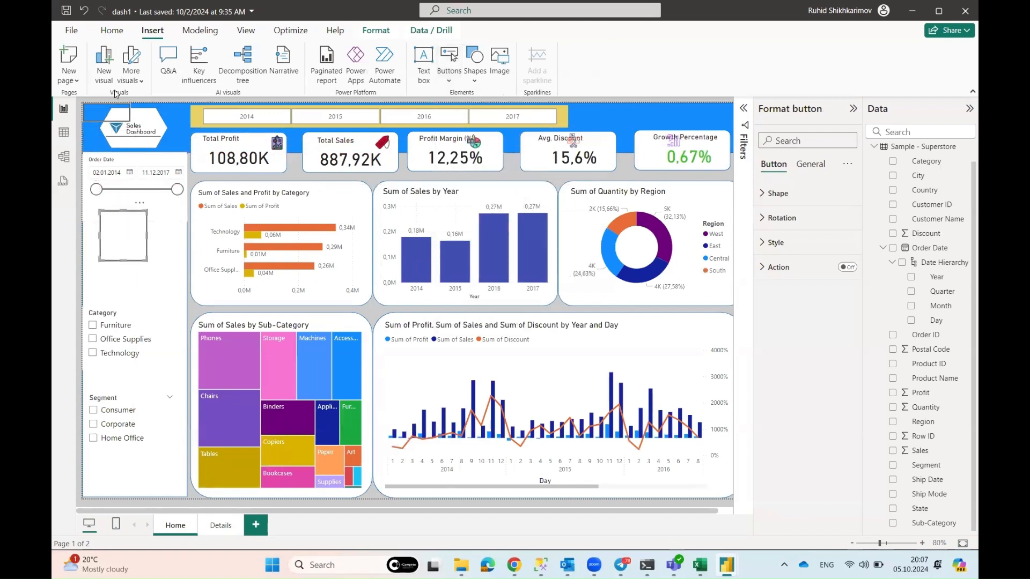
drag(115, 89, 120, 169)
drag(123, 261, 120, 215)
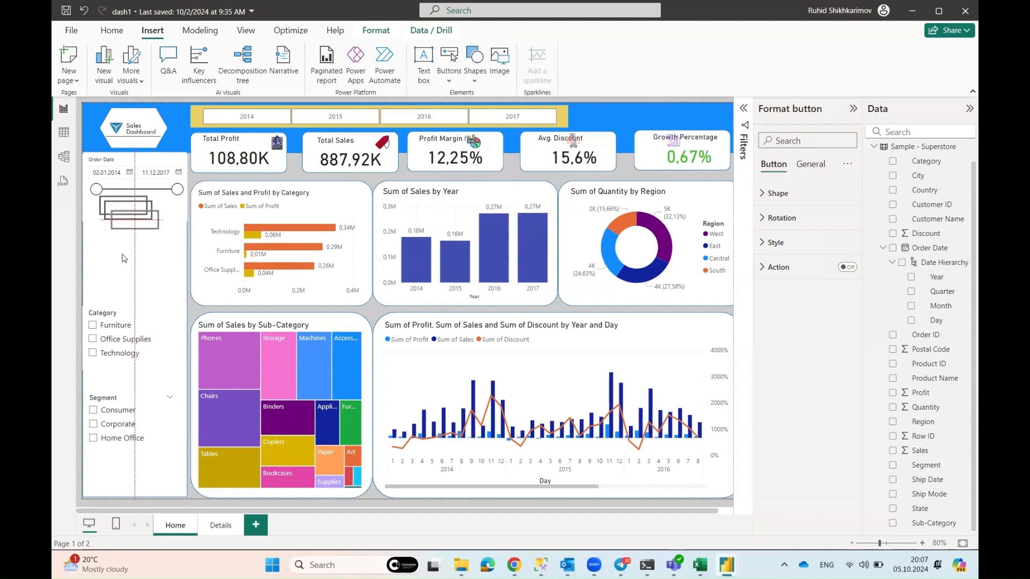
drag(125, 258, 117, 267)
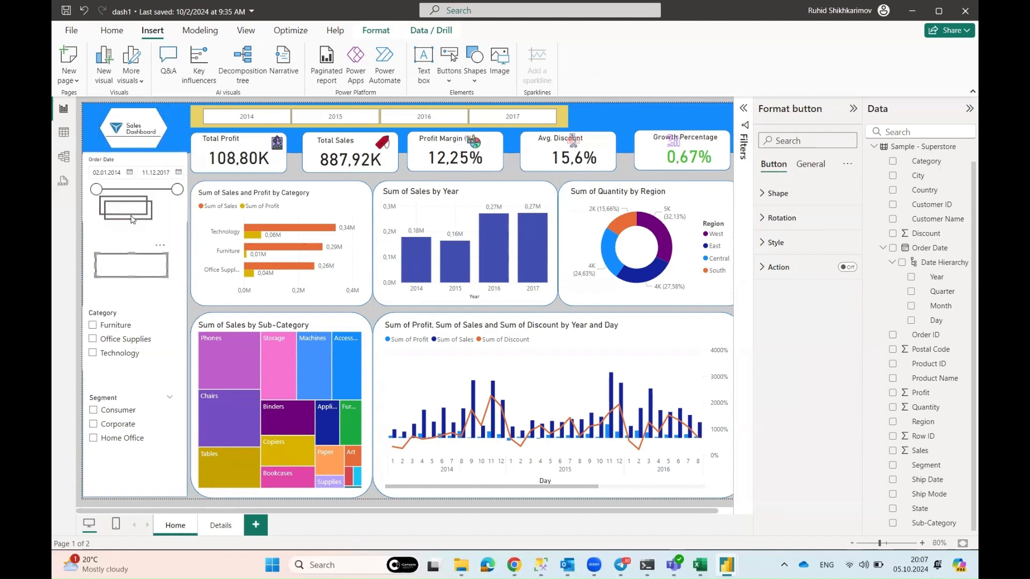
mouse_move(133, 220)
mouse_down()
mouse_move(124, 230)
mouse_move(118, 223)
mouse_move(129, 226)
mouse_up()
Try the Oval shape on the blank button and restore its Rectangle shape
click(778, 194)
click(799, 294)
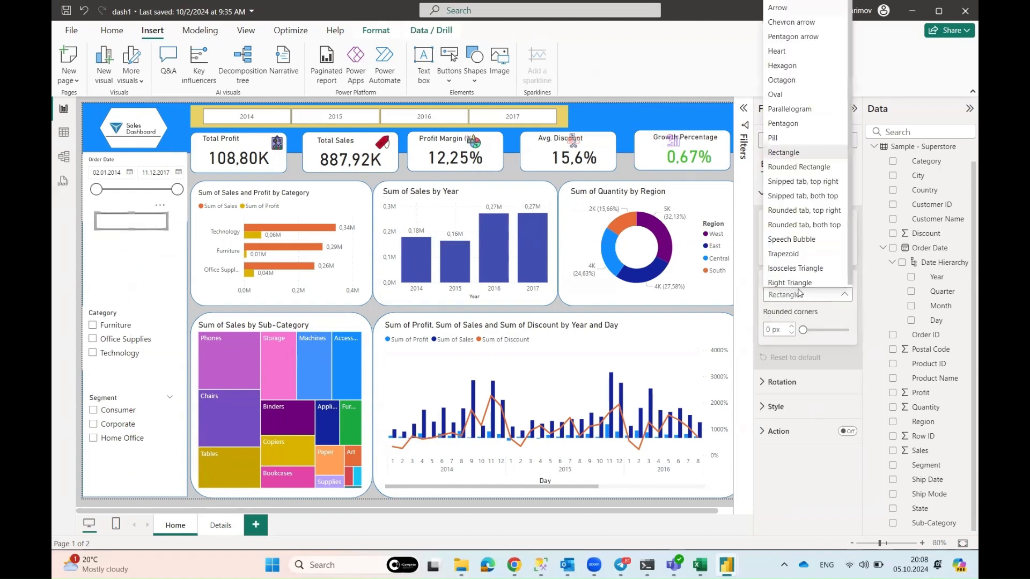
click(783, 153)
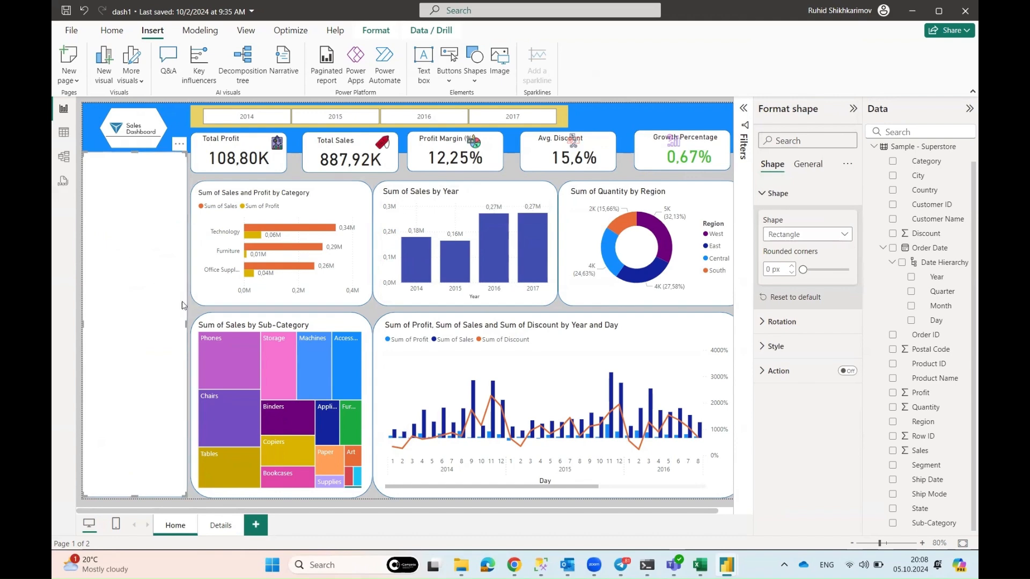
click(763, 194)
click(762, 196)
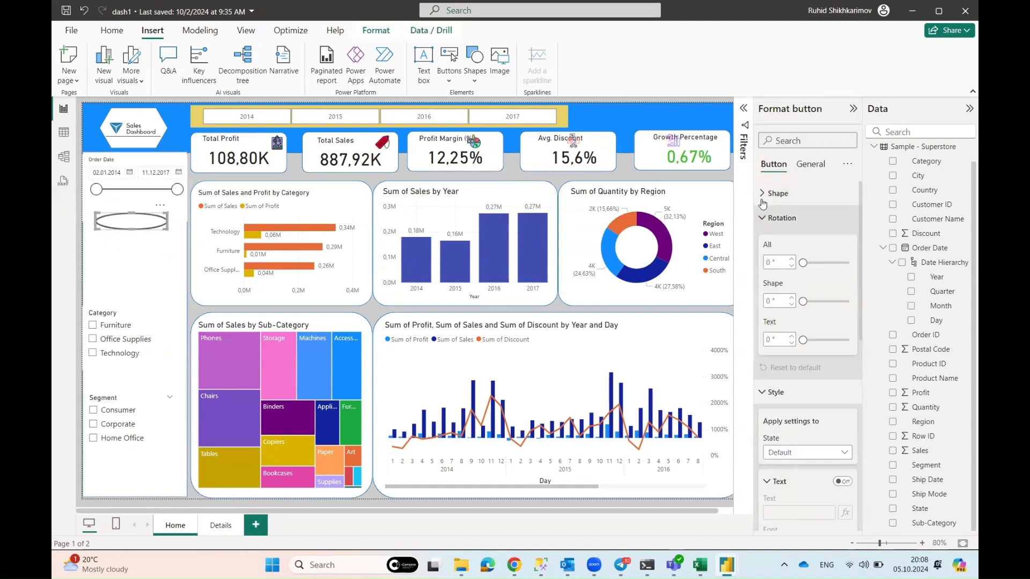
click(773, 193)
click(808, 294)
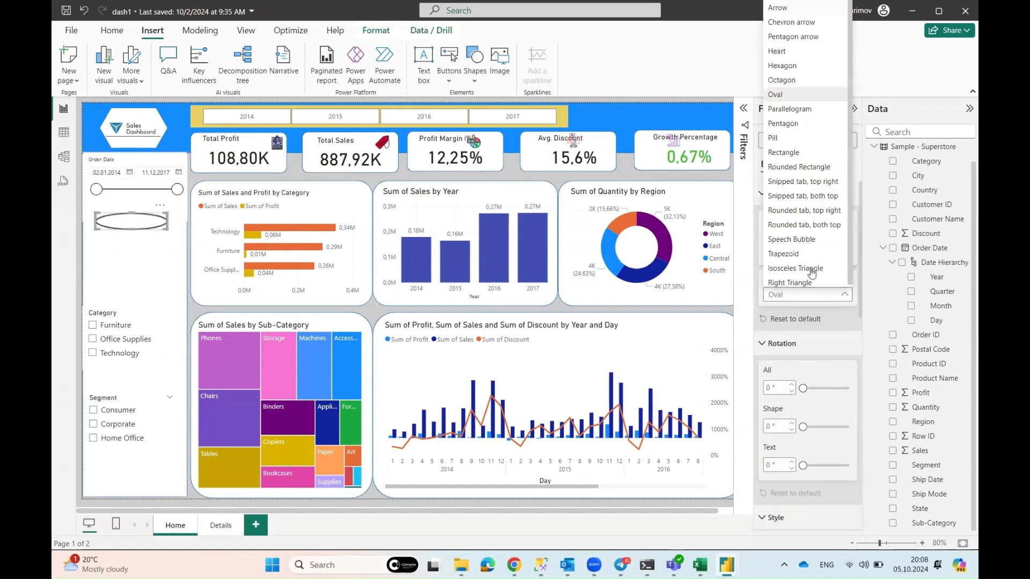
click(784, 124)
click(763, 193)
Set the blank button's background color to green and open its shadow settings
click(763, 218)
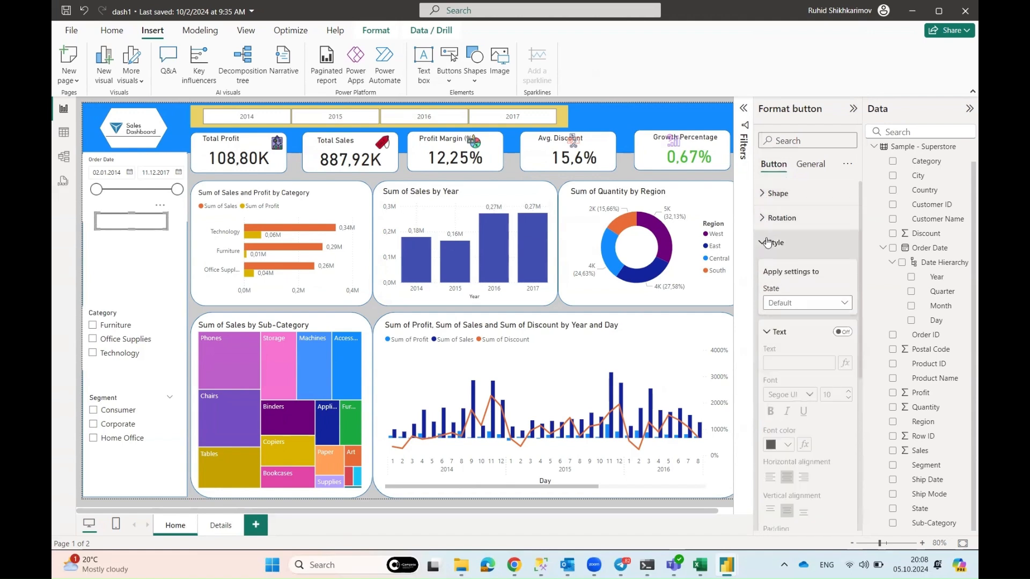
click(768, 243)
click(811, 164)
click(764, 243)
click(779, 302)
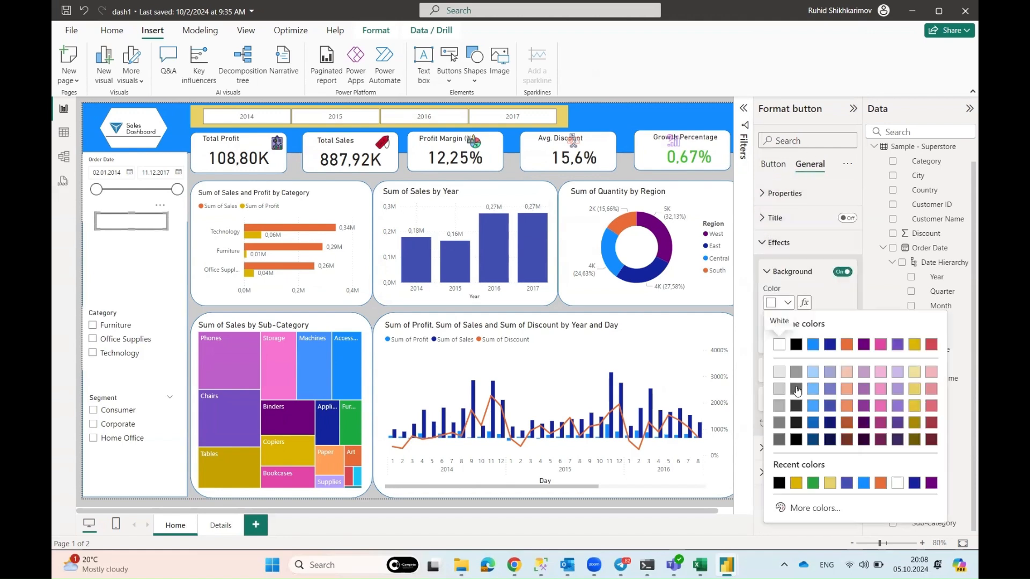
click(814, 483)
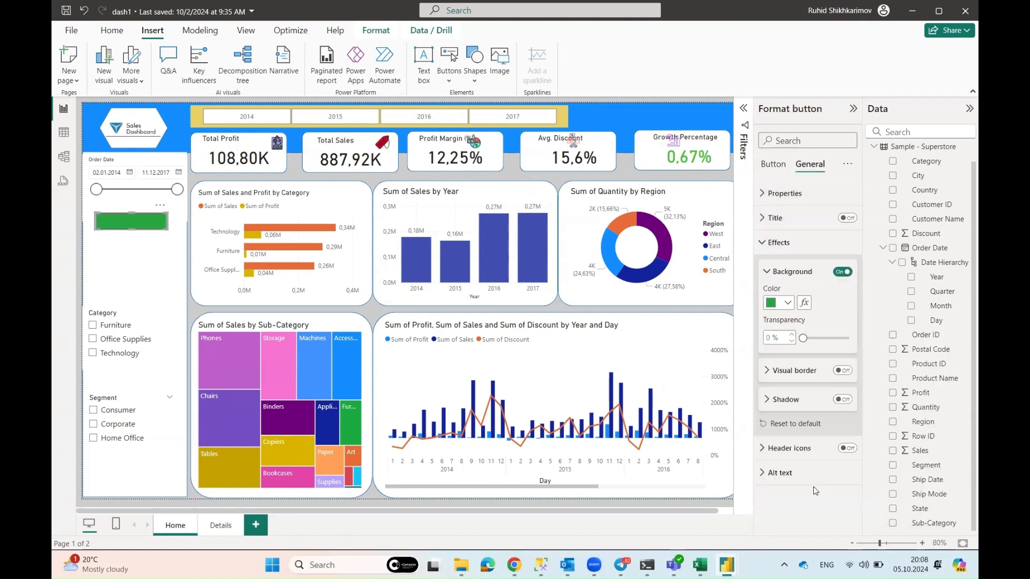
click(778, 401)
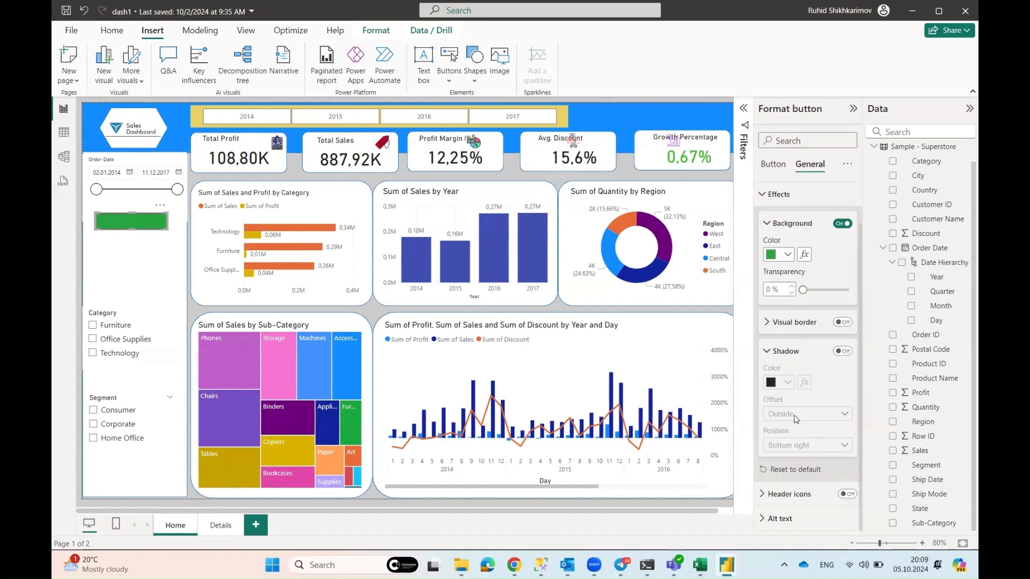
click(770, 228)
click(773, 329)
click(813, 380)
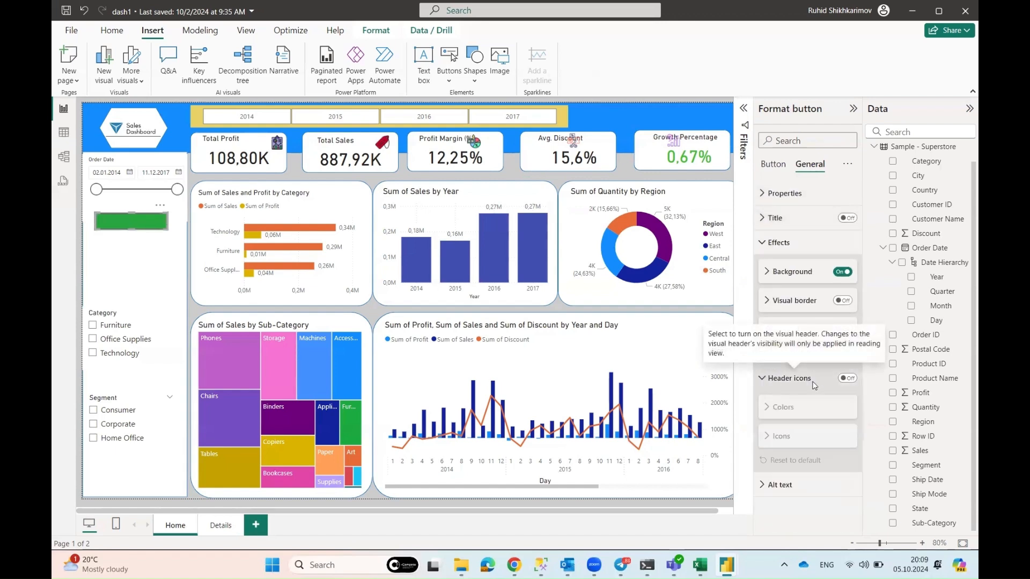
Turn on the green button's action with type Page navigation and destination Details
click(773, 164)
click(789, 242)
click(788, 243)
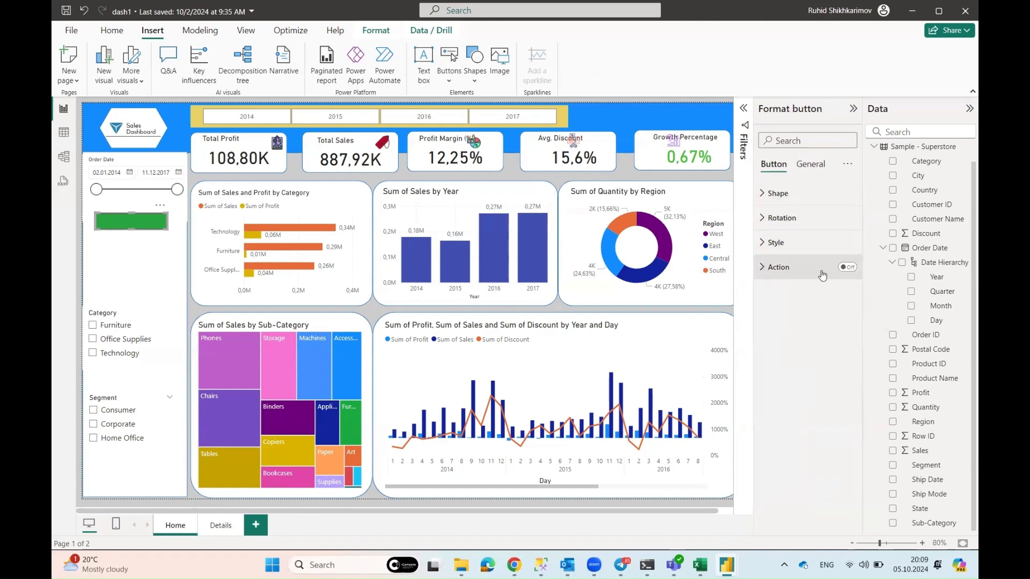
click(766, 273)
click(810, 329)
click(809, 385)
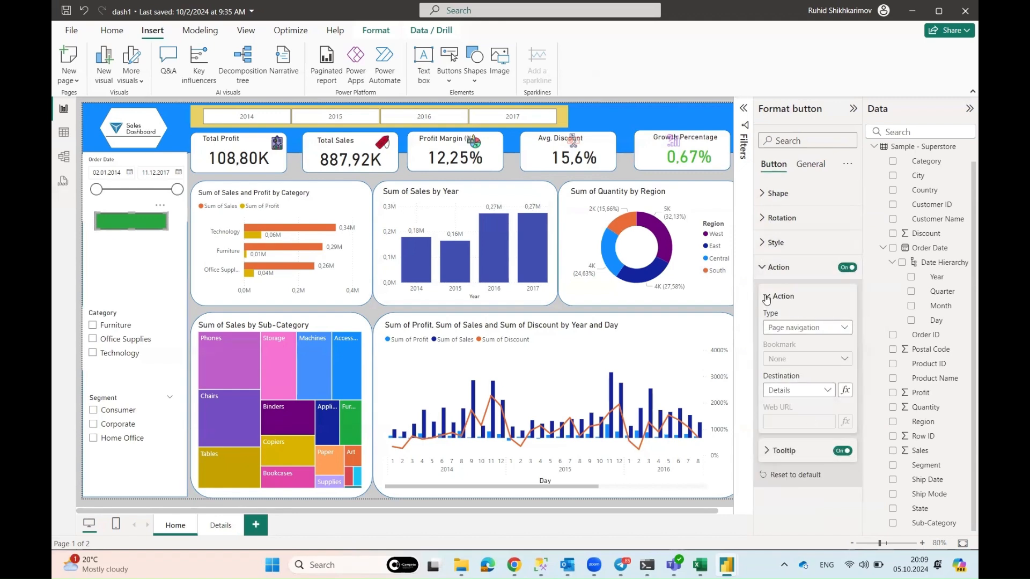
Copy the green button from the Home page and paste it onto the Details page
click(200, 530)
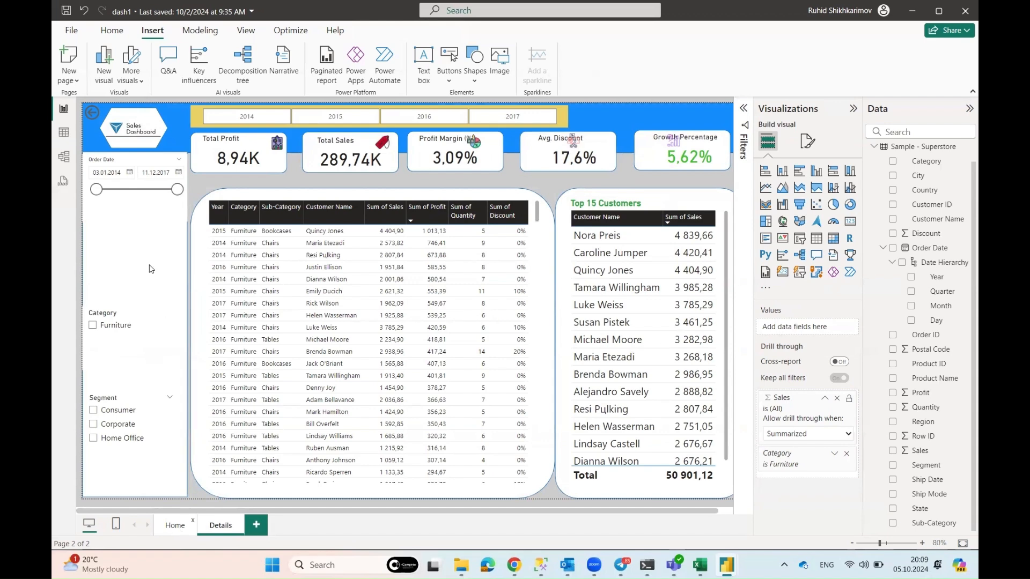
click(175, 526)
key(ctrl+c)
click(220, 525)
key(ctrl+v)
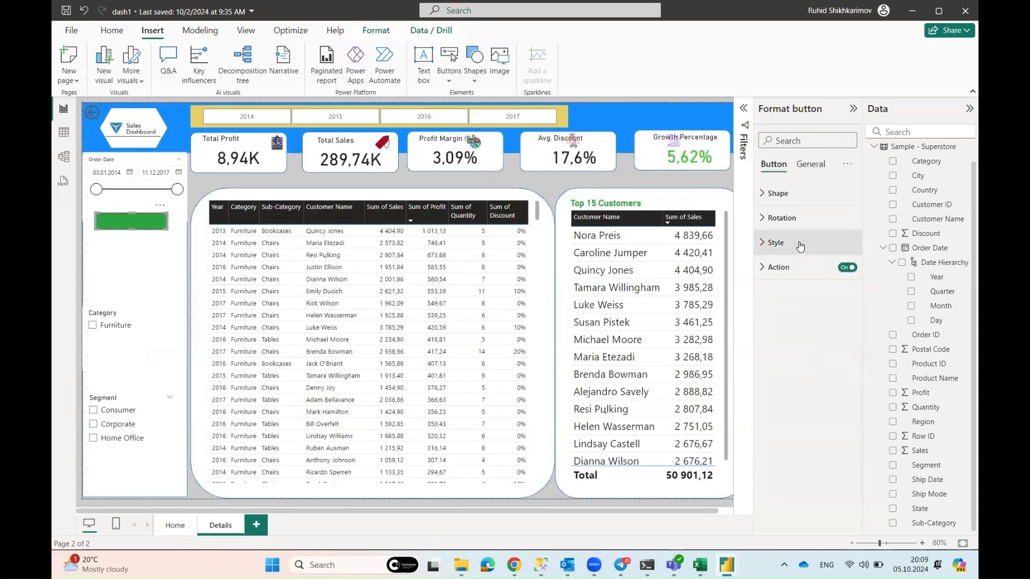
Set the page navigation destination of the pasted button on the Details page to Home
click(762, 267)
click(828, 391)
click(805, 421)
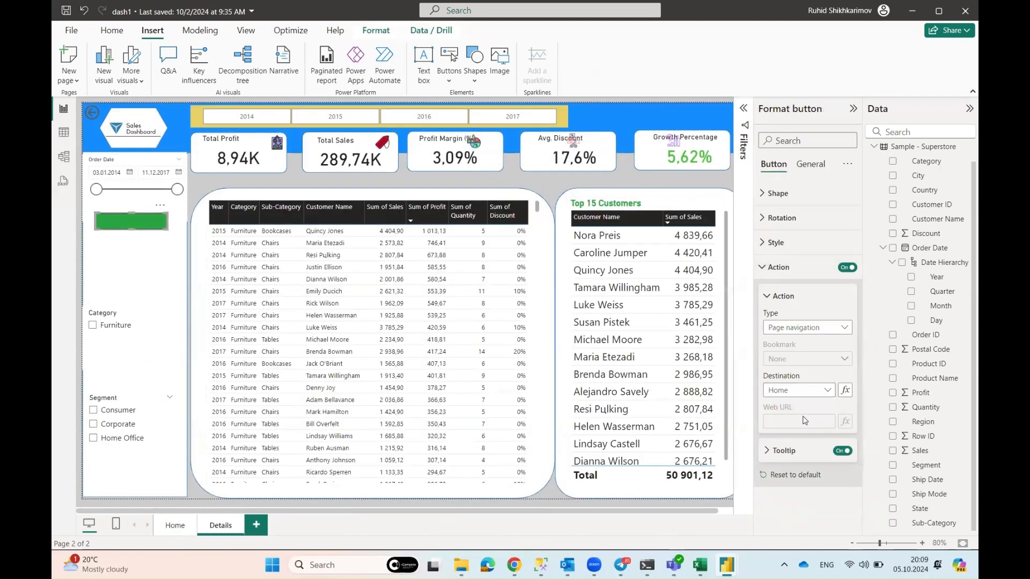
Examine the general properties, title and effects settings of the green button on the Home page
click(175, 526)
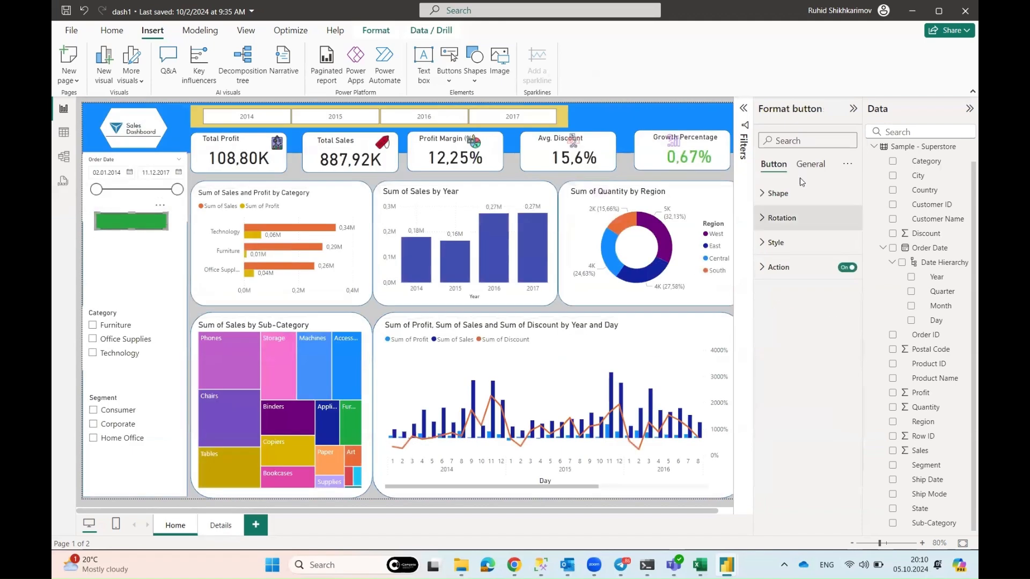
click(809, 163)
click(772, 193)
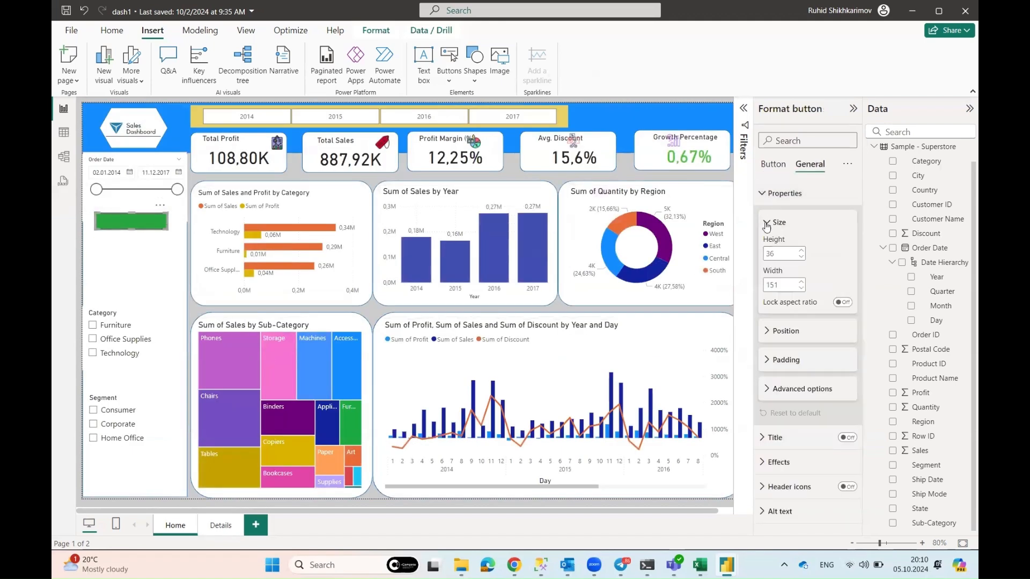
click(771, 310)
click(767, 298)
click(771, 365)
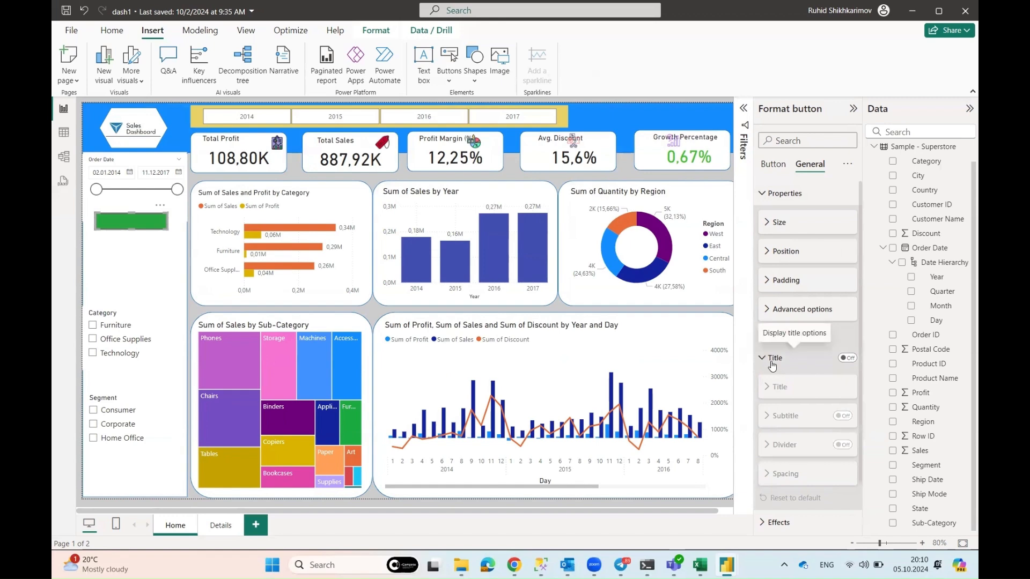
click(762, 367)
click(770, 391)
click(775, 446)
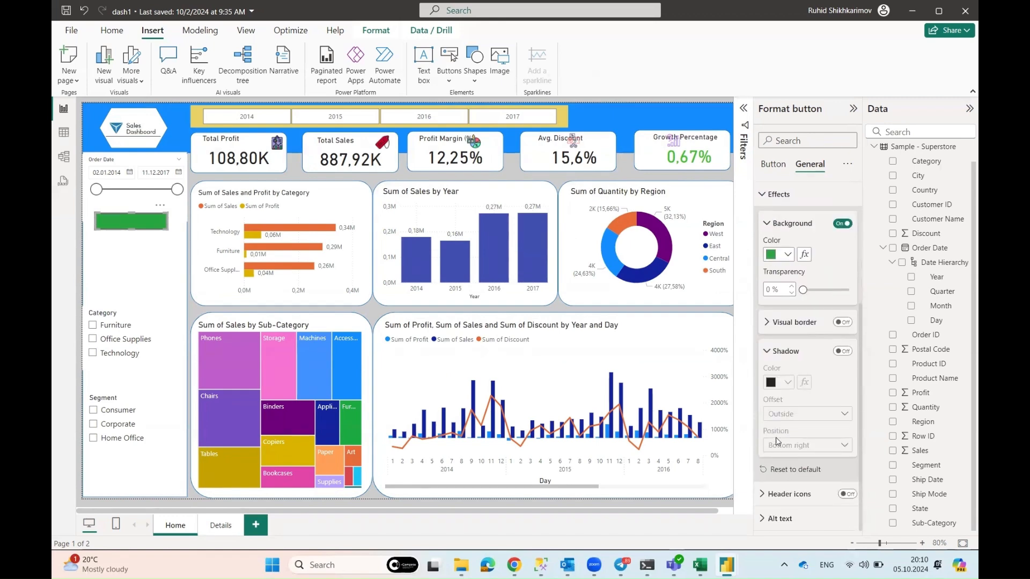
click(764, 351)
Turn on the header icons of the green button on Home and expand their color and icon settings
click(783, 472)
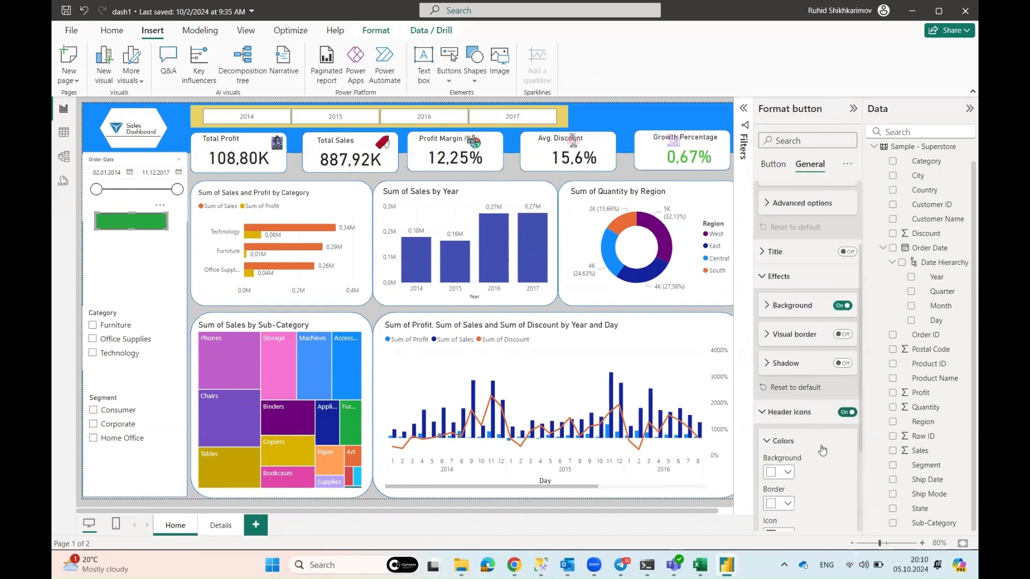
click(773, 472)
scroll(783, 376, up, 10)
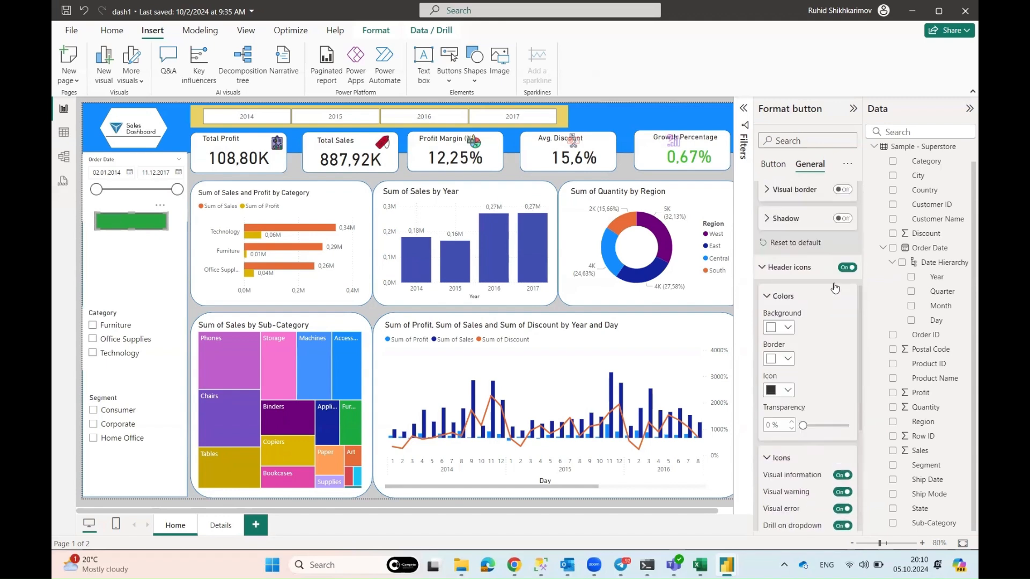
Turn on the Home button's text for the On press state and enter Details as the text
click(774, 165)
click(778, 194)
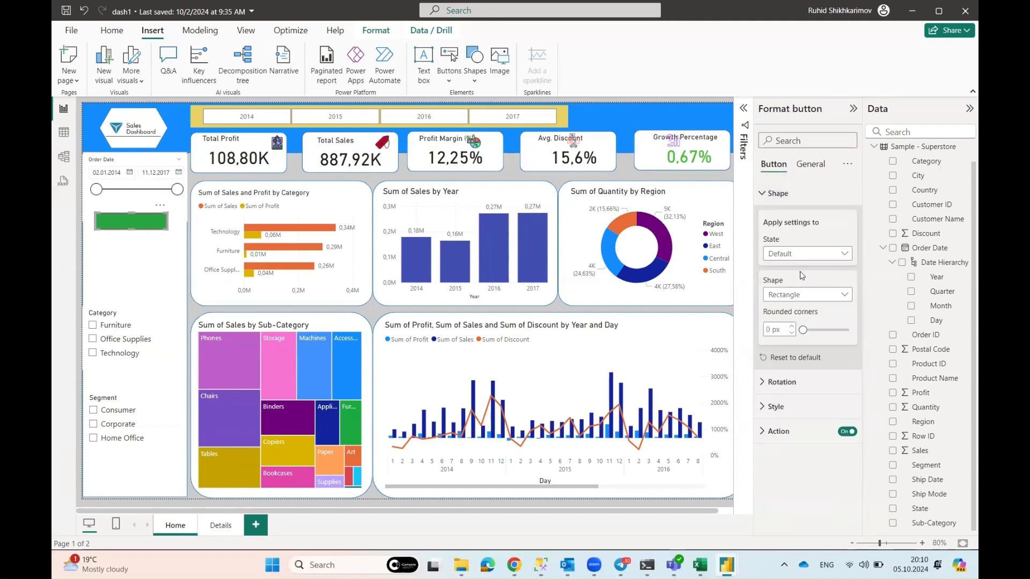
click(794, 429)
click(830, 226)
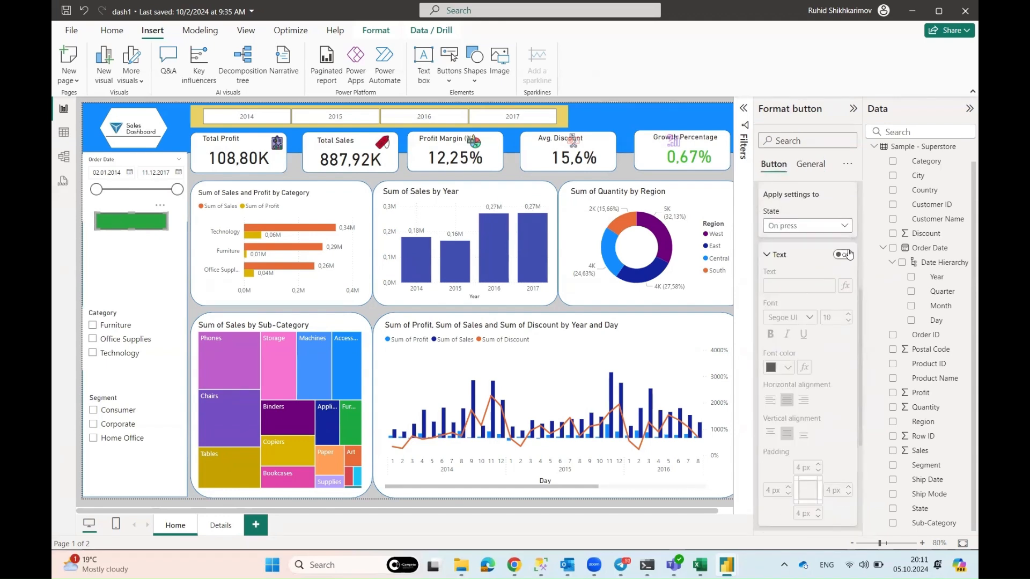
click(843, 255)
click(797, 283)
text(Details)
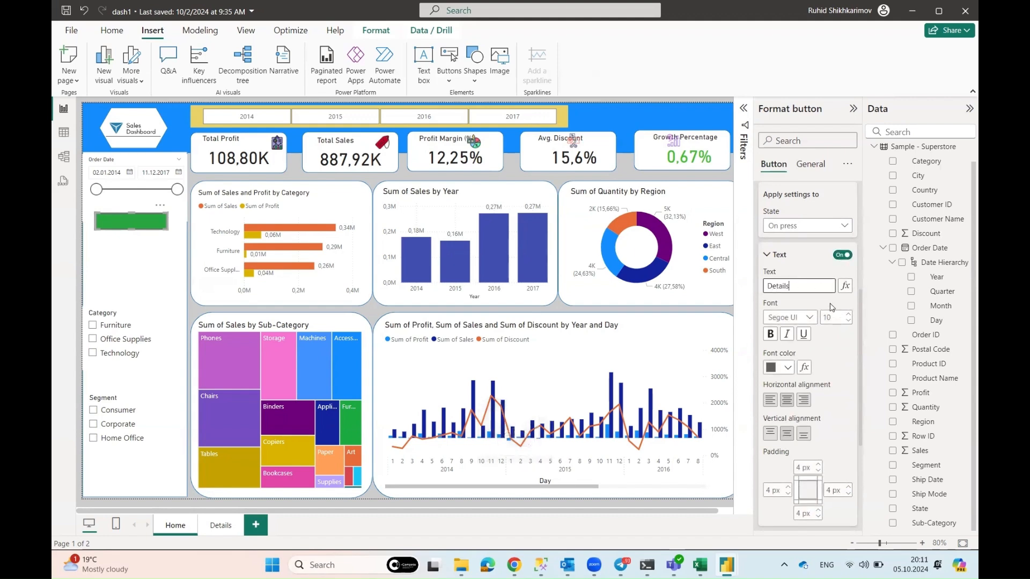
Give the Home button the default-state text Details in bold, gold, size 16
click(823, 228)
click(800, 244)
click(807, 225)
click(800, 274)
click(808, 225)
click(800, 244)
click(784, 285)
text(Deta)
click(787, 369)
click(814, 322)
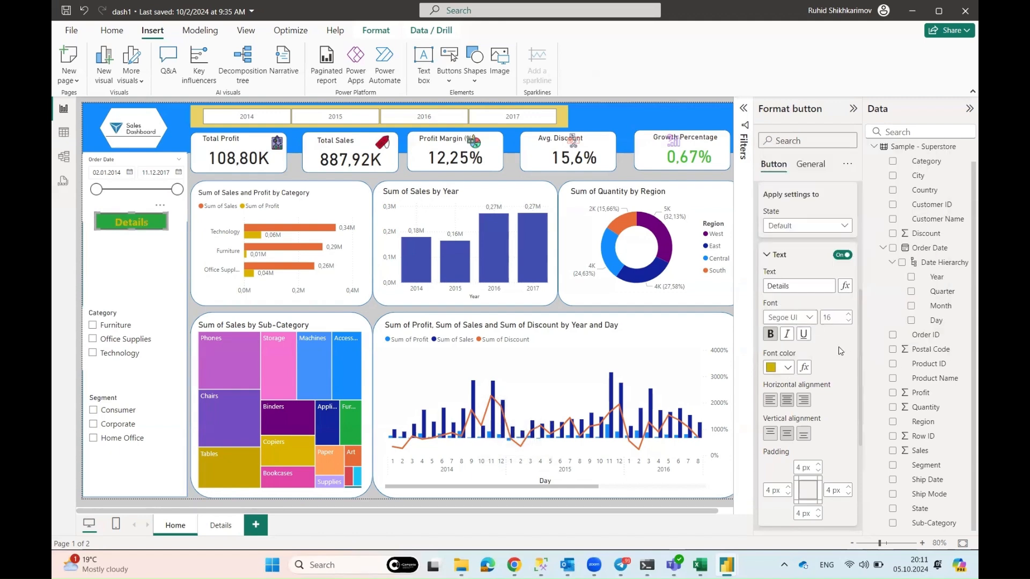
Follow the Details button to the Details page and give its green button the default-state text HOME
ctrl+click(136, 226)
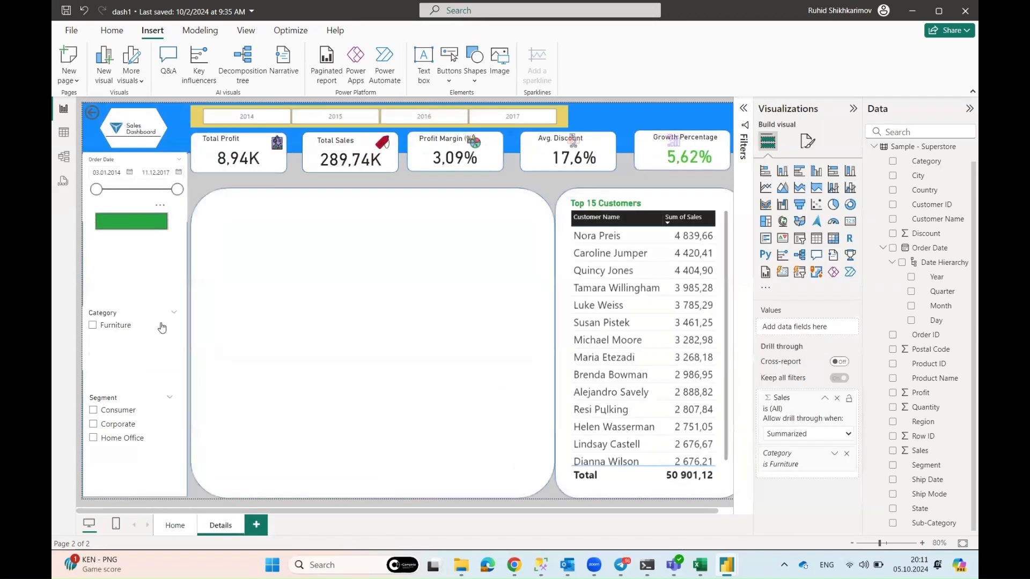
click(131, 221)
click(773, 237)
click(843, 272)
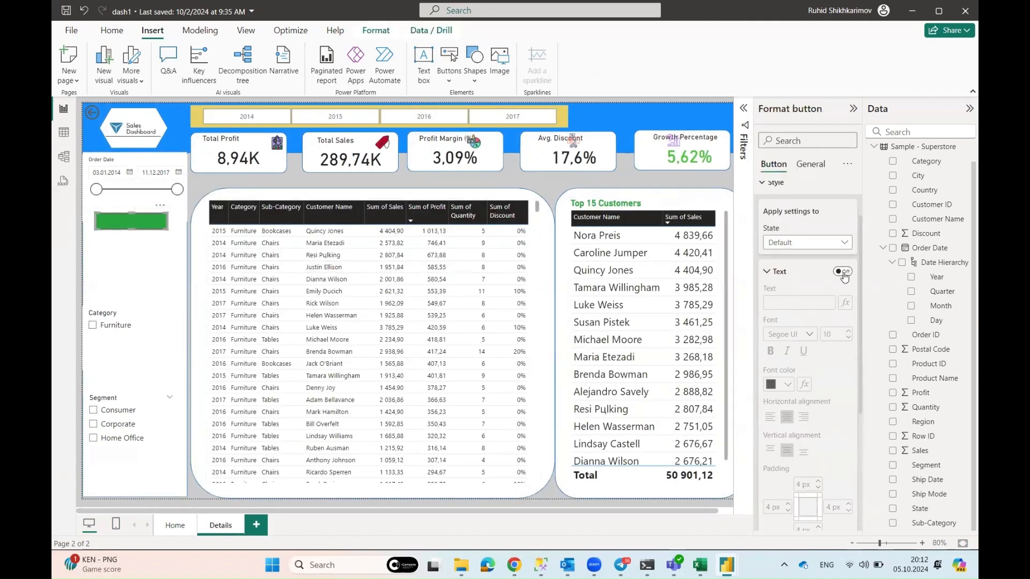
click(843, 271)
scroll(798, 281, up, 1)
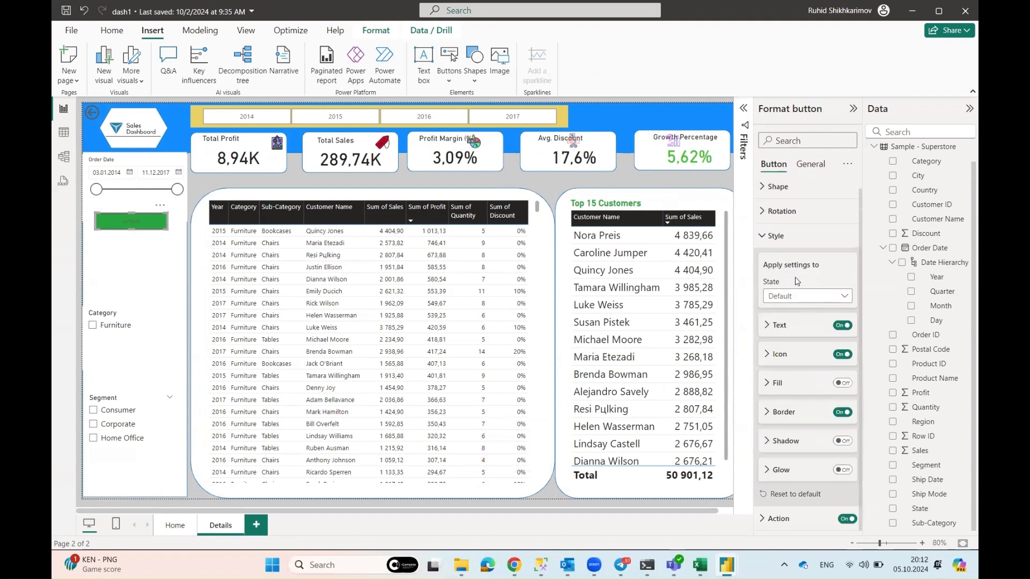
Format the HOME button's text as bold, gold, size 17
click(775, 325)
scroll(823, 354, down, 3)
click(787, 317)
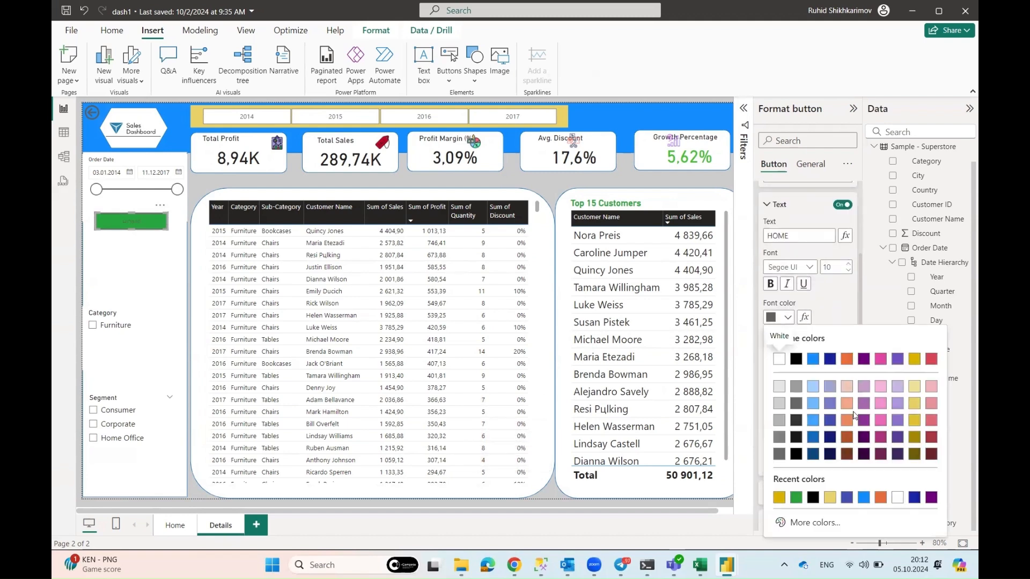
click(909, 366)
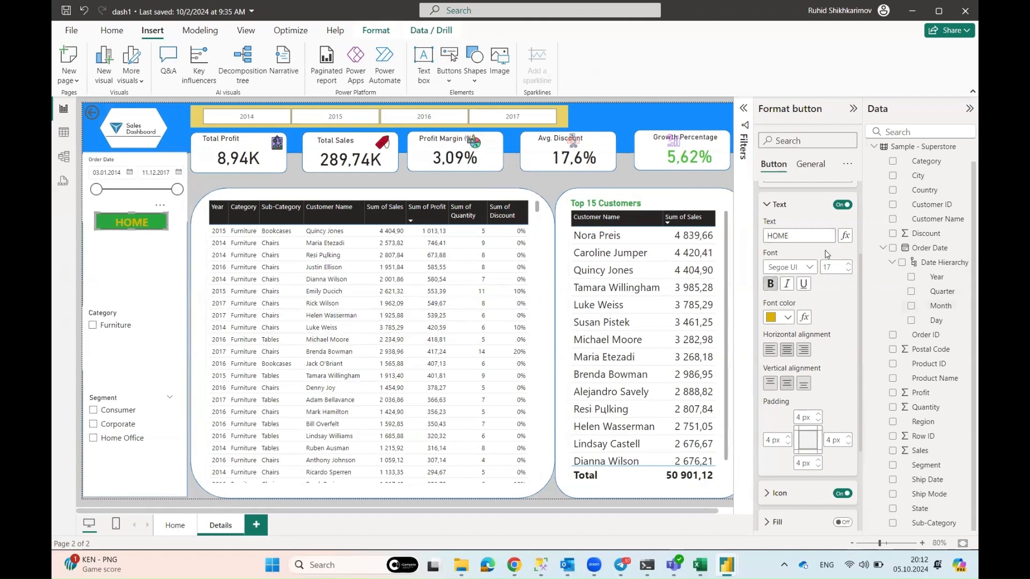
Move the Details button on Home slightly down and place a copy above it with the text MAIN
ctrl+click(131, 222)
drag(154, 228, 154, 243)
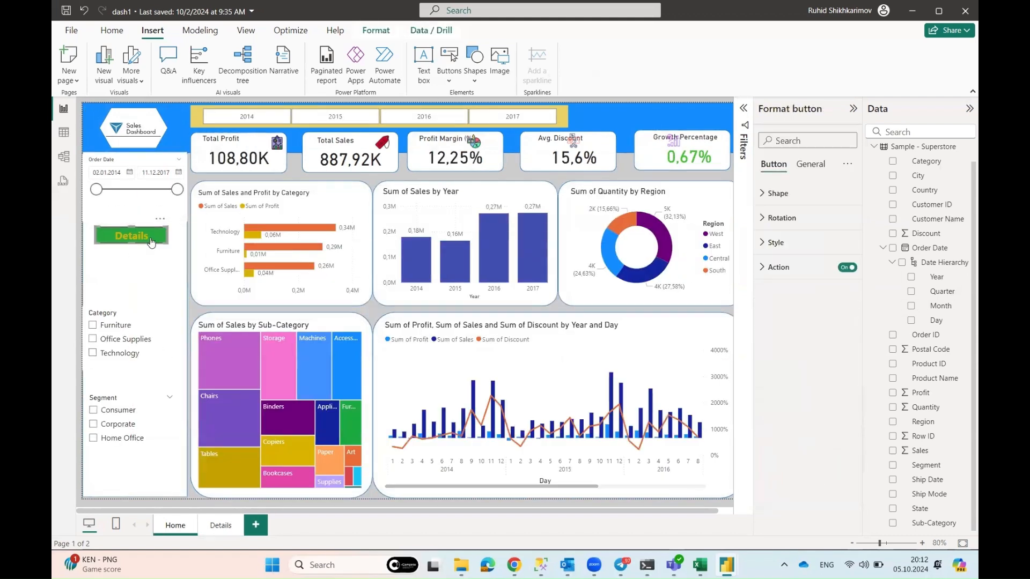
click(776, 243)
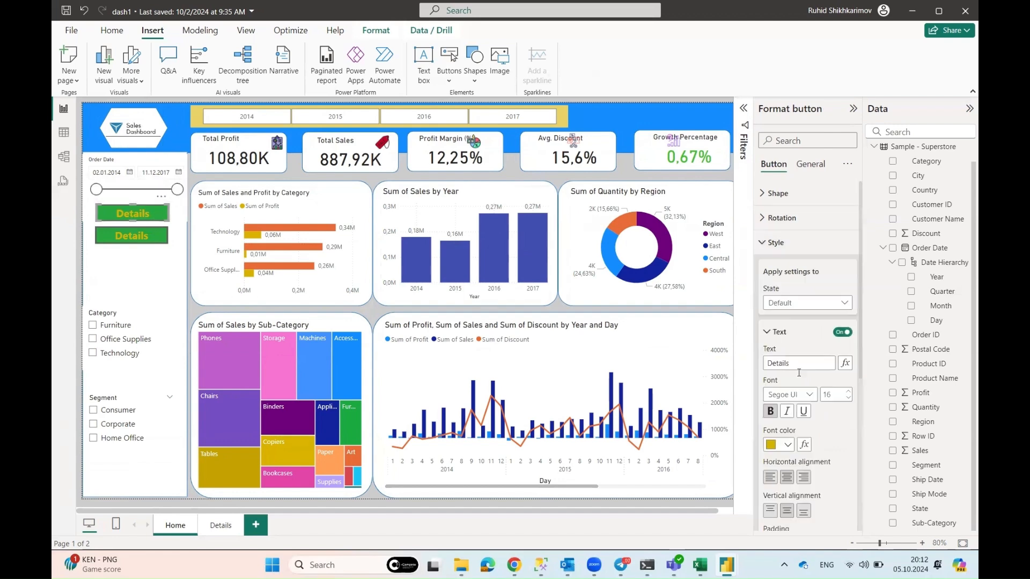
double_click(816, 365)
text(MAIN)
Set the MAIN button's action type to Back
click(778, 332)
scroll(783, 486, down, 4)
click(807, 372)
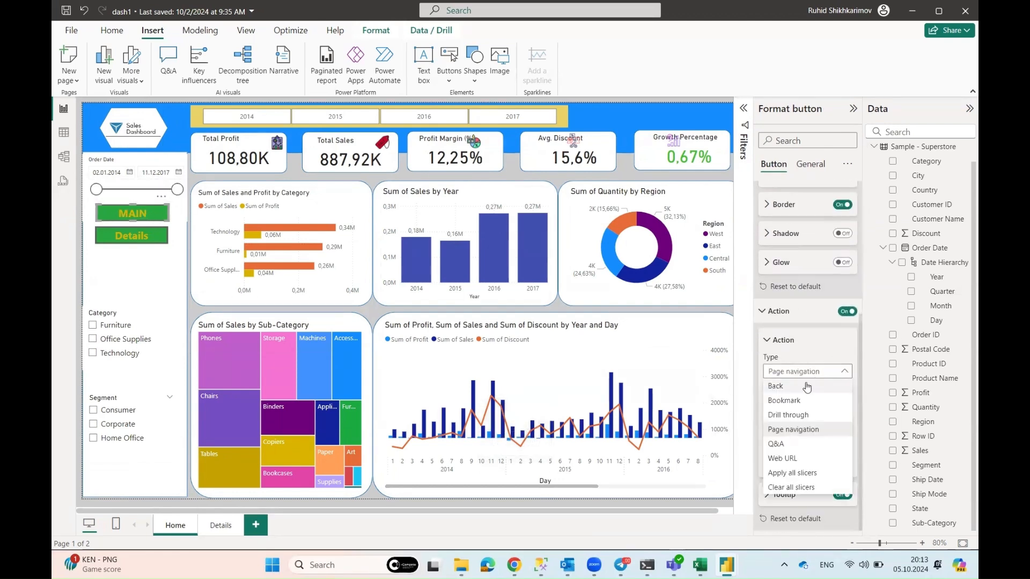
click(802, 387)
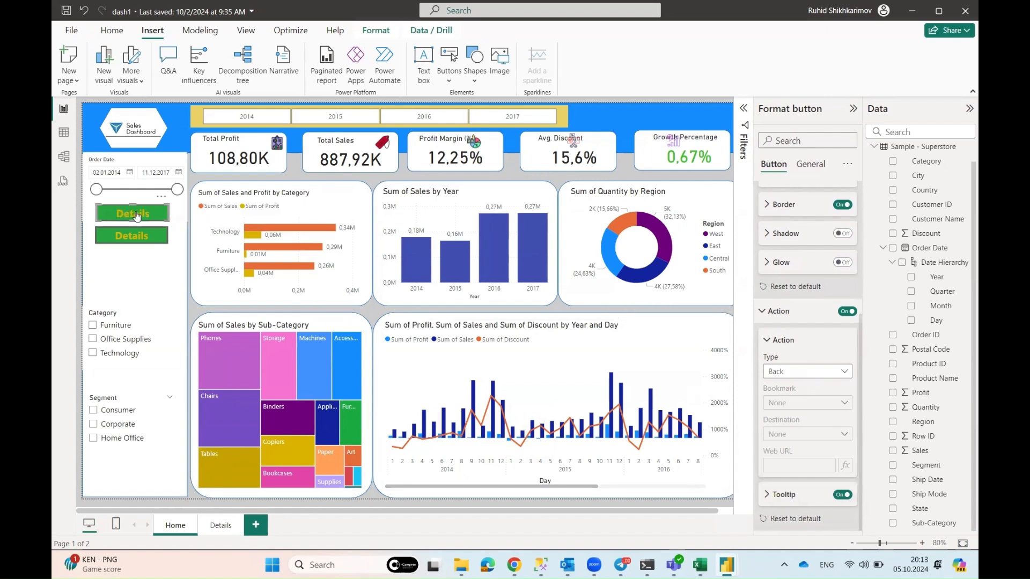
Test the MAIN button's Back action, return to Home and set its On press text to MAIN
ctrl+click(136, 216)
click(175, 523)
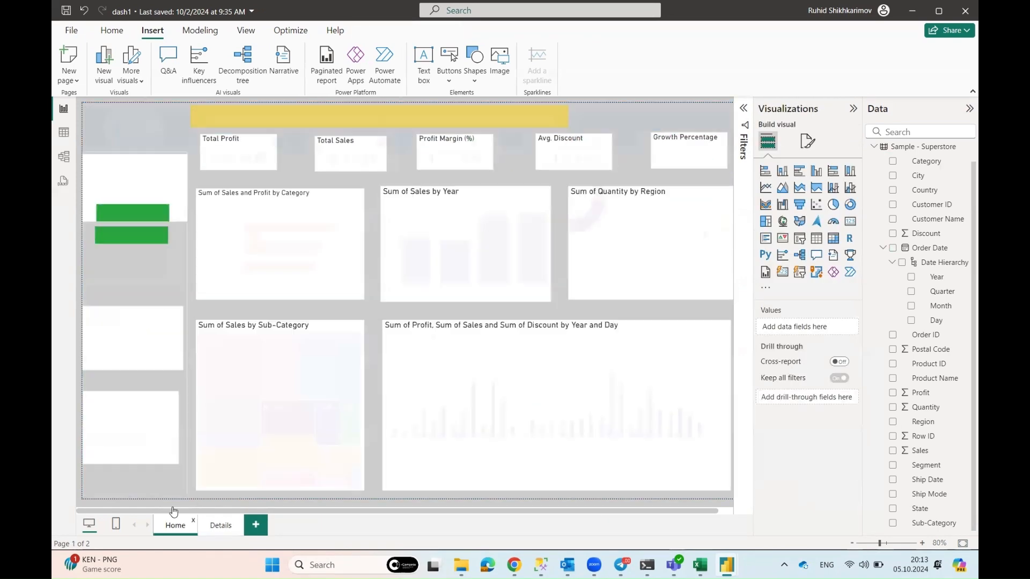
click(153, 216)
click(776, 243)
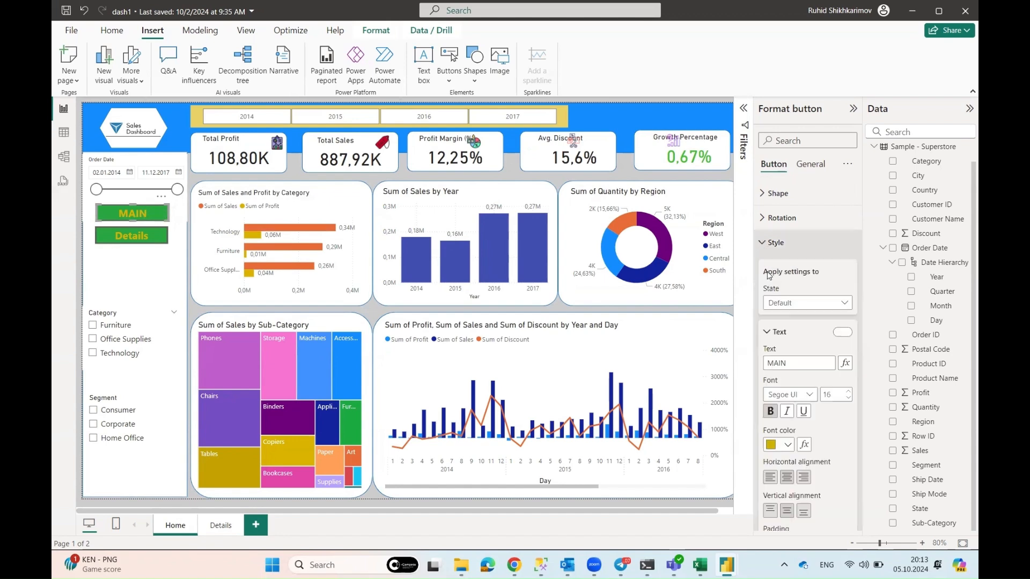
click(807, 302)
click(783, 348)
double_click(799, 364)
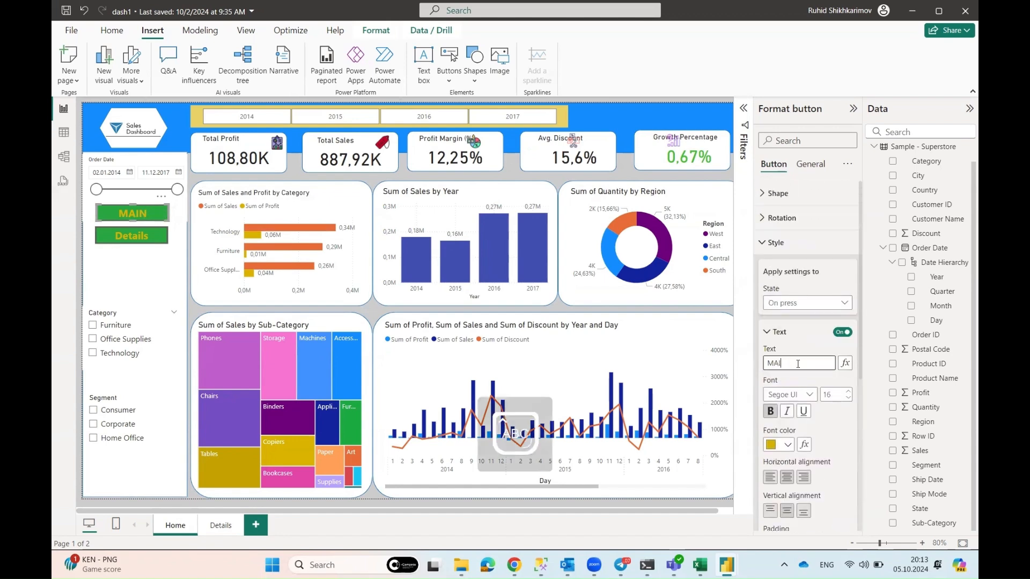
click(165, 336)
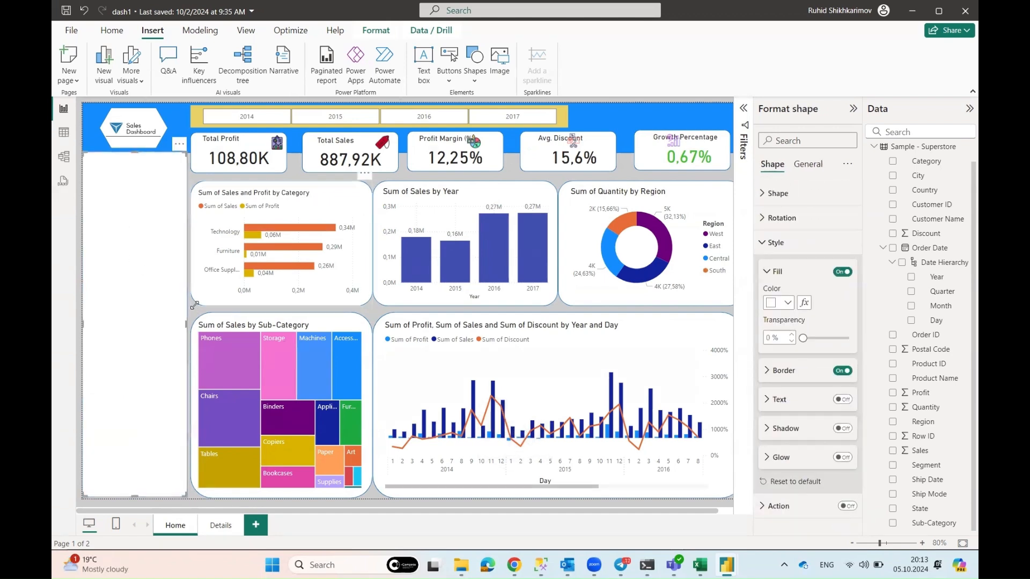
Test the Details button's page navigation, then return to Home and select the MAIN button
ctrl+click(134, 236)
click(175, 525)
click(153, 214)
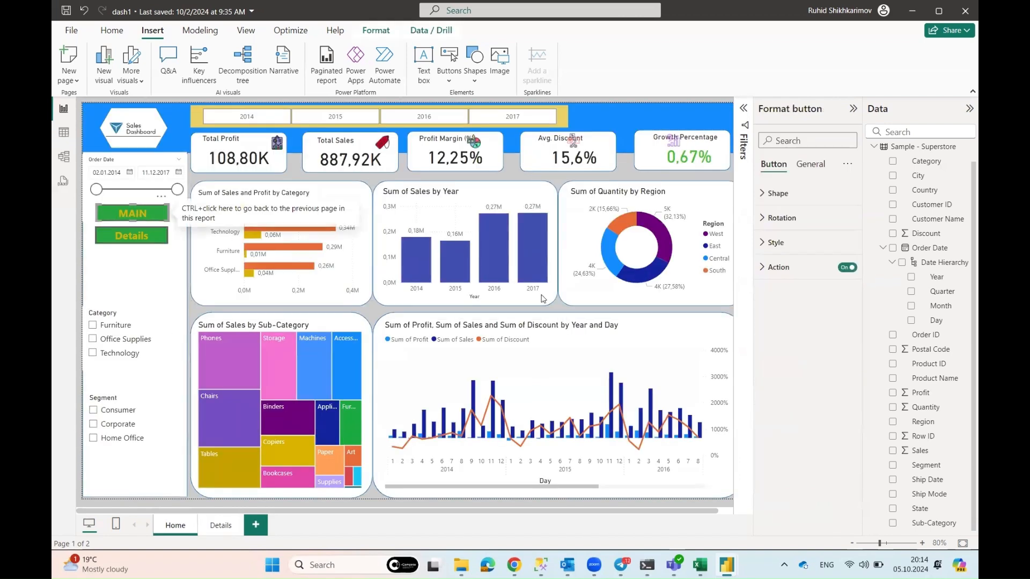
Examine the MAIN button's style, text and action settings
click(778, 267)
click(776, 243)
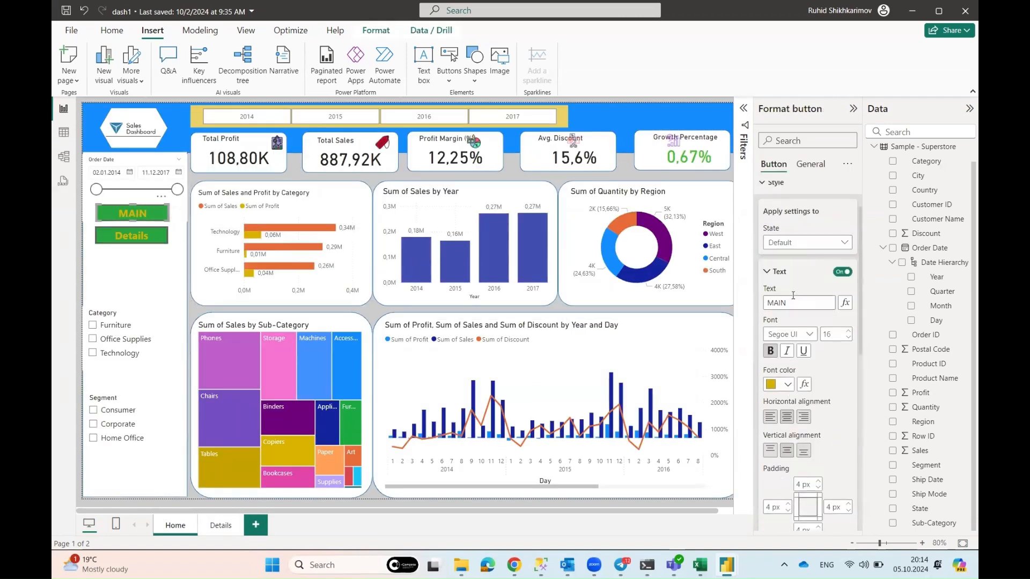
scroll(794, 322, down, 6)
scroll(793, 354, up, 7)
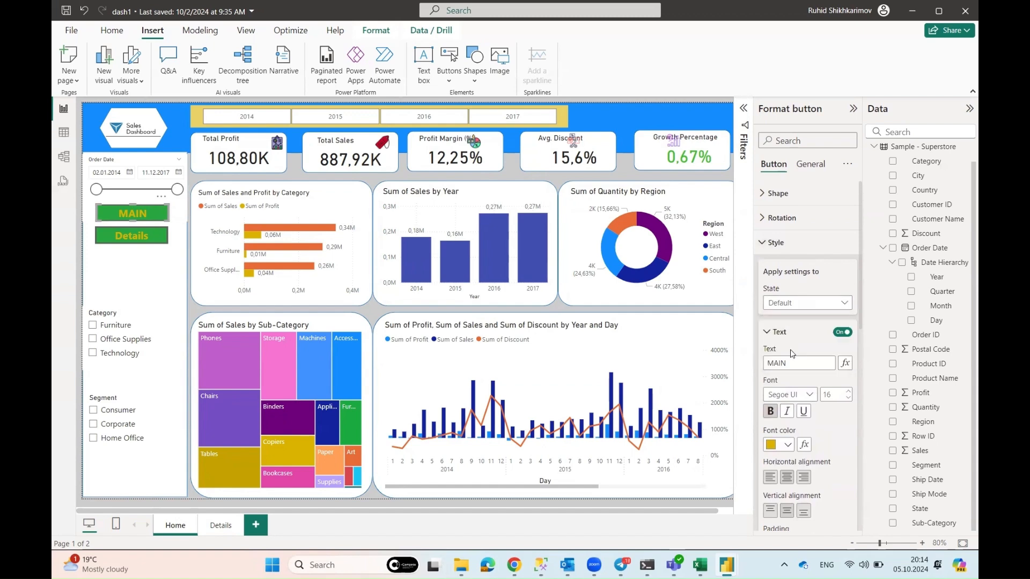
scroll(792, 354, down, 5)
click(808, 423)
click(806, 438)
scroll(800, 386, up, 4)
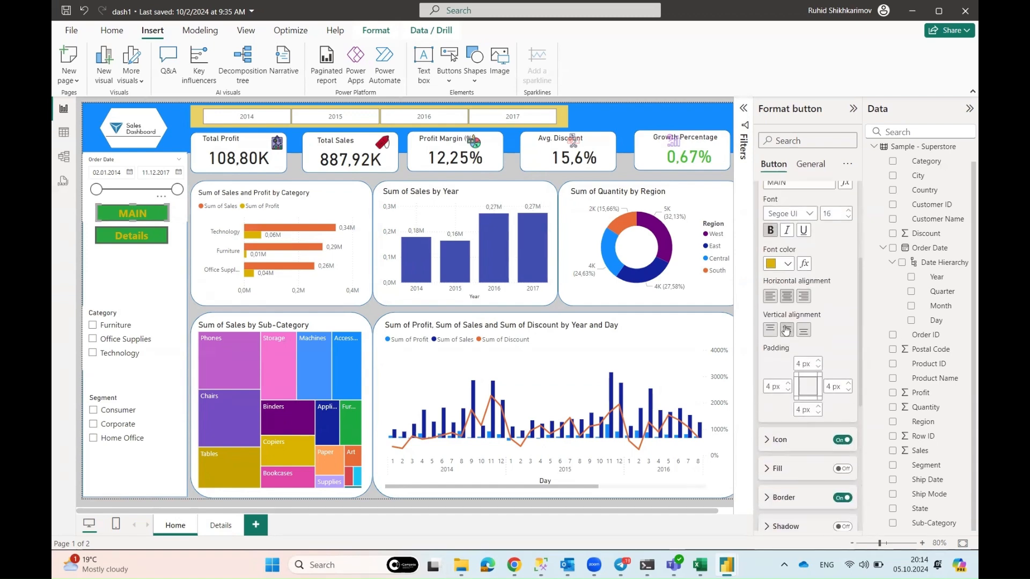
scroll(785, 333, down, 1)
Test the navigation from MAIN to the Details page and back with HOME, and reselect the MAIN button
ctrl+click(132, 218)
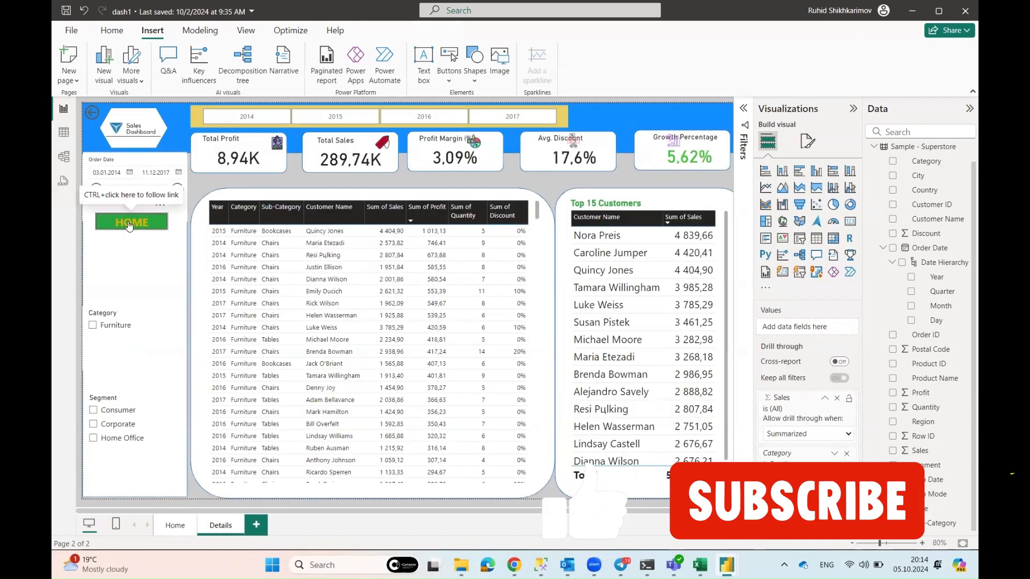
ctrl+click(131, 223)
click(132, 213)
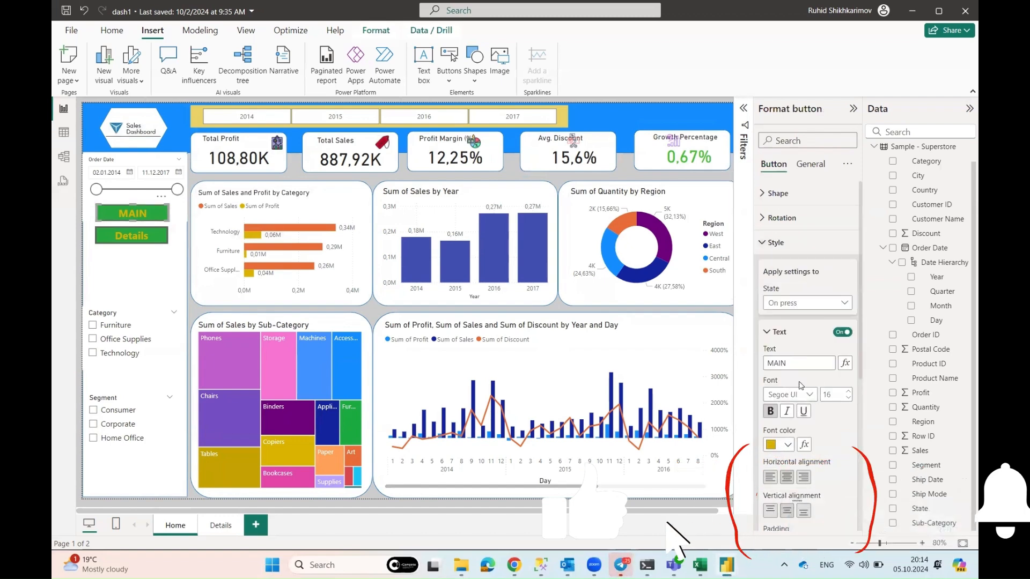
Check the MAIN button's On hover and Default style states and set its page navigation destination to None
scroll(791, 349, down, 3)
scroll(792, 340, up, 2)
click(807, 278)
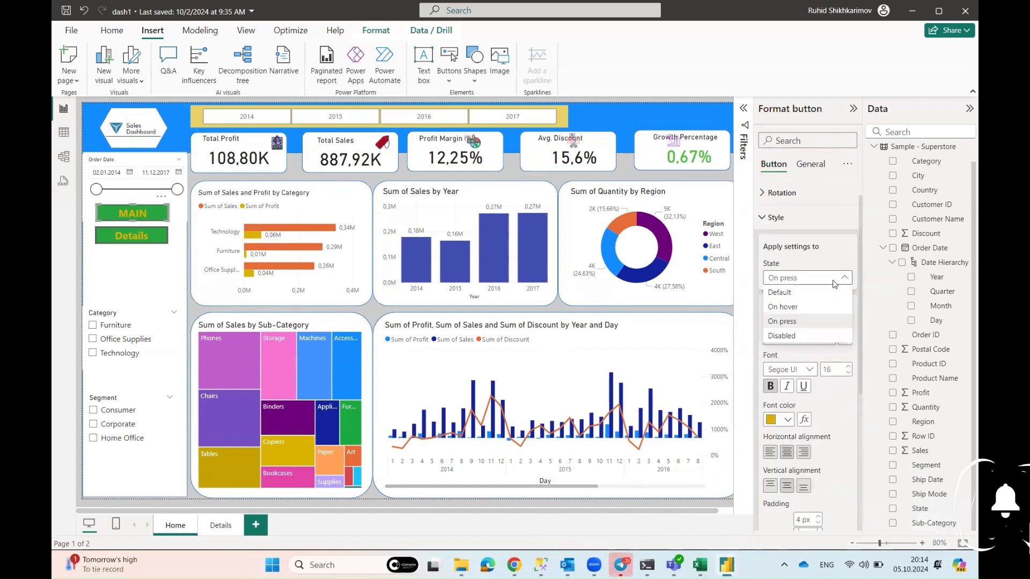
click(783, 307)
click(808, 277)
click(783, 293)
scroll(783, 376, down, 3)
scroll(783, 409, down, 5)
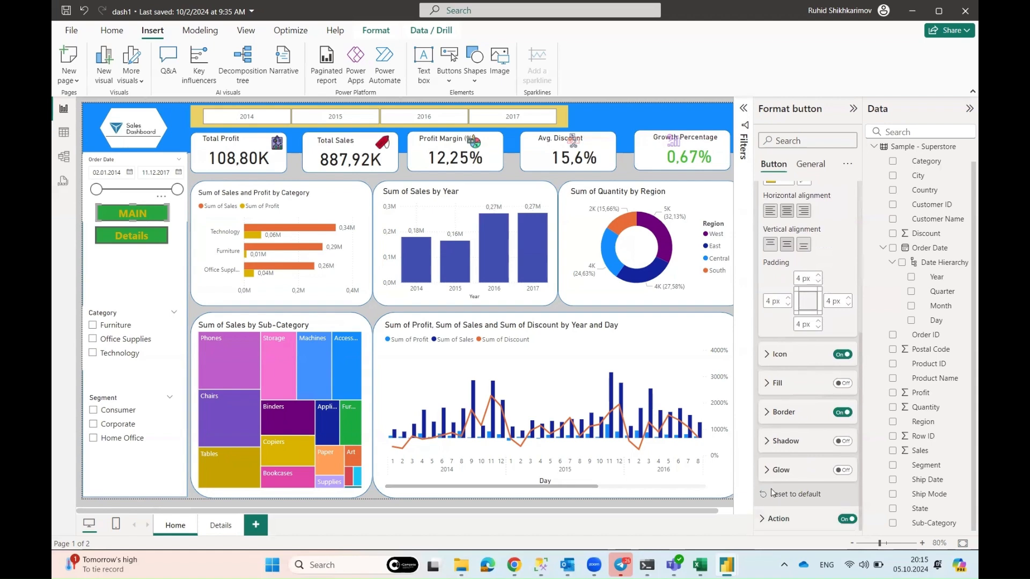
click(778, 516)
click(808, 371)
click(800, 421)
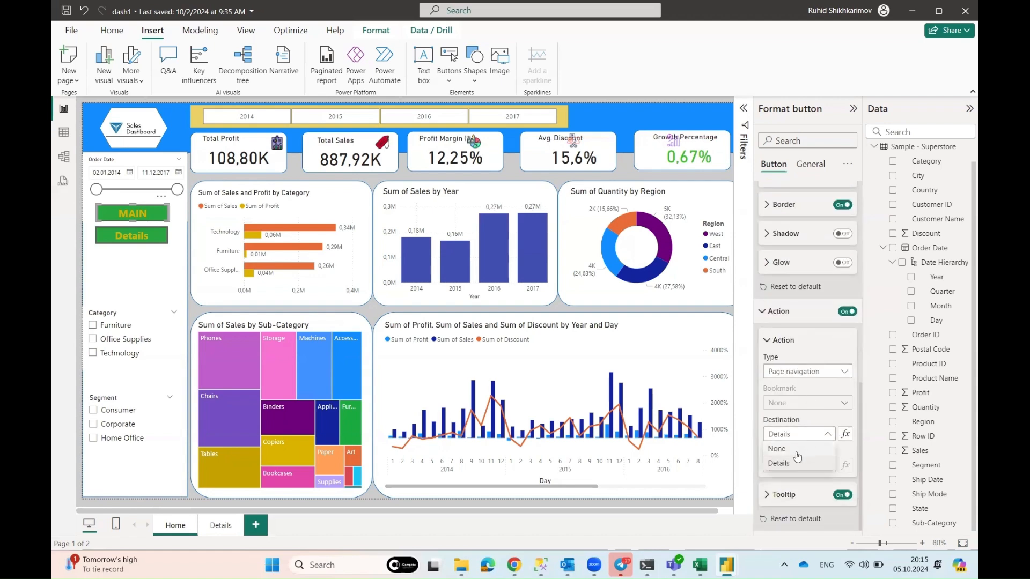
click(783, 449)
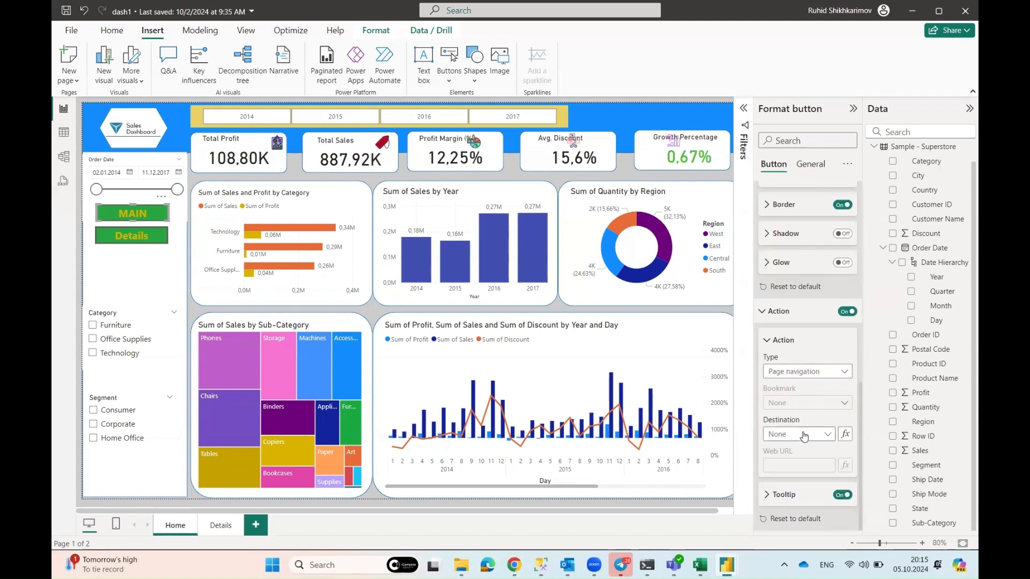
Test the MAIN button and review its Default state and page navigation action settings
click(137, 242)
ctrl+click(135, 214)
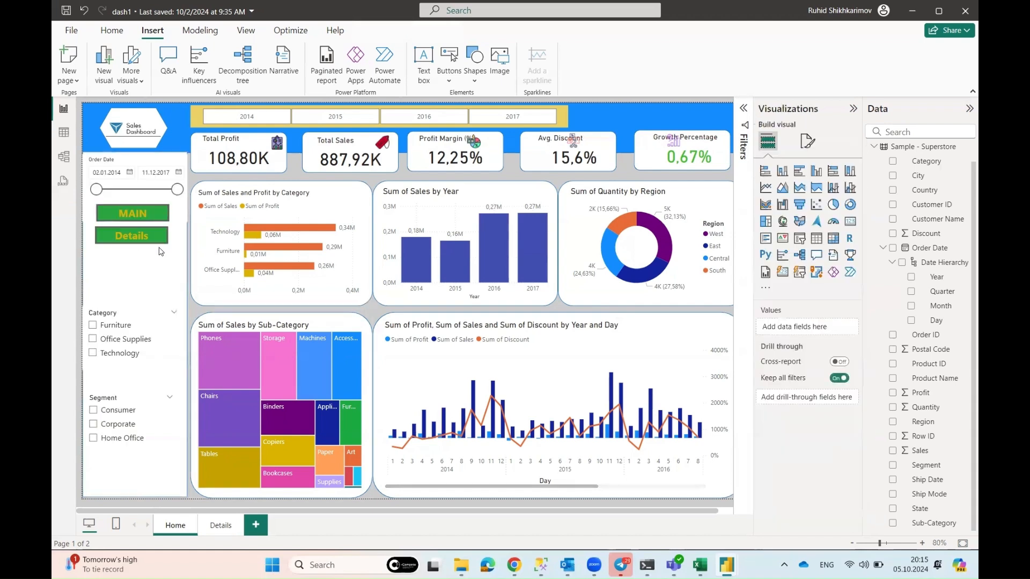
click(147, 222)
click(776, 243)
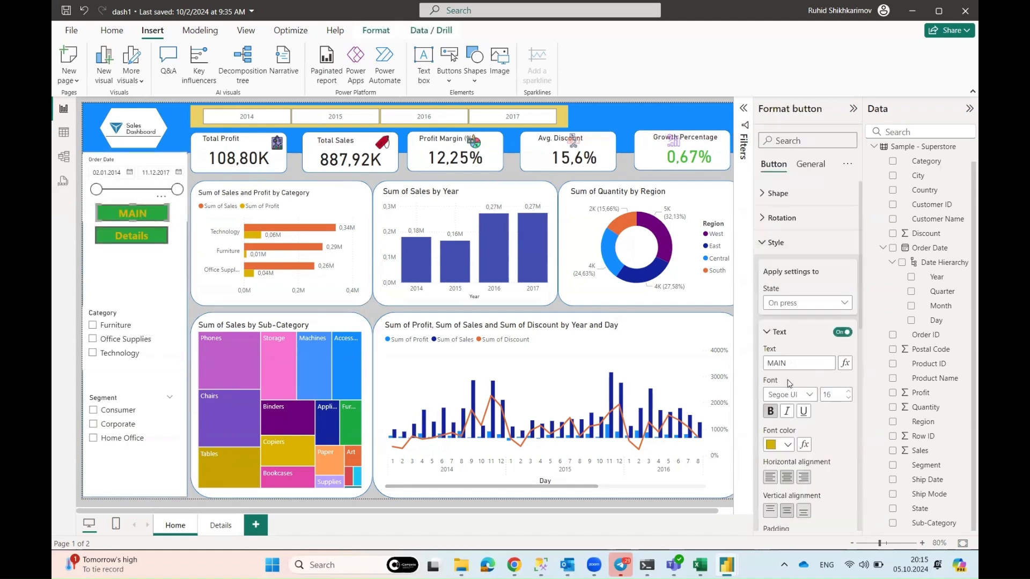
click(807, 303)
click(781, 316)
scroll(798, 339, down, 10)
click(808, 371)
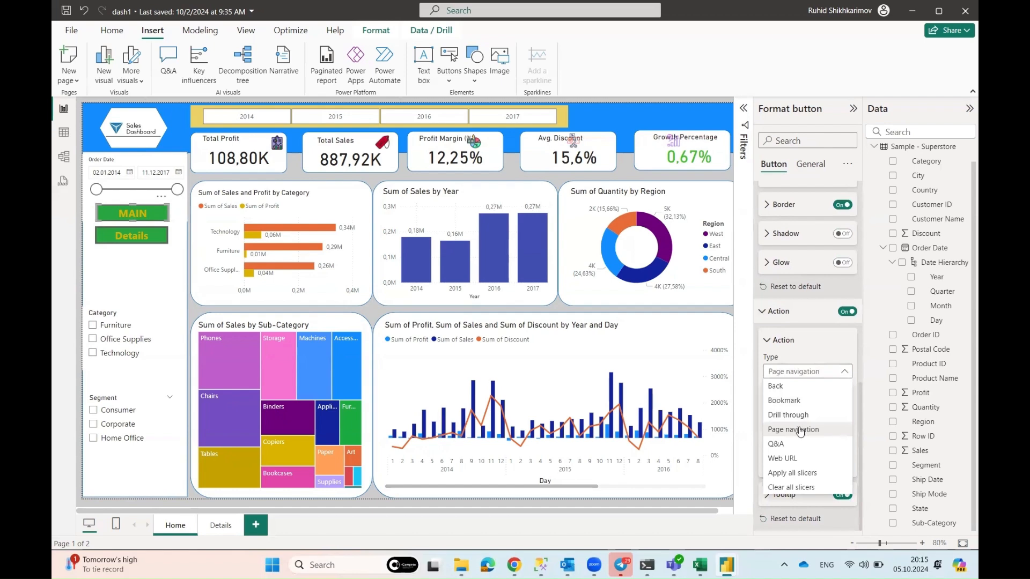
click(800, 429)
click(800, 434)
click(155, 279)
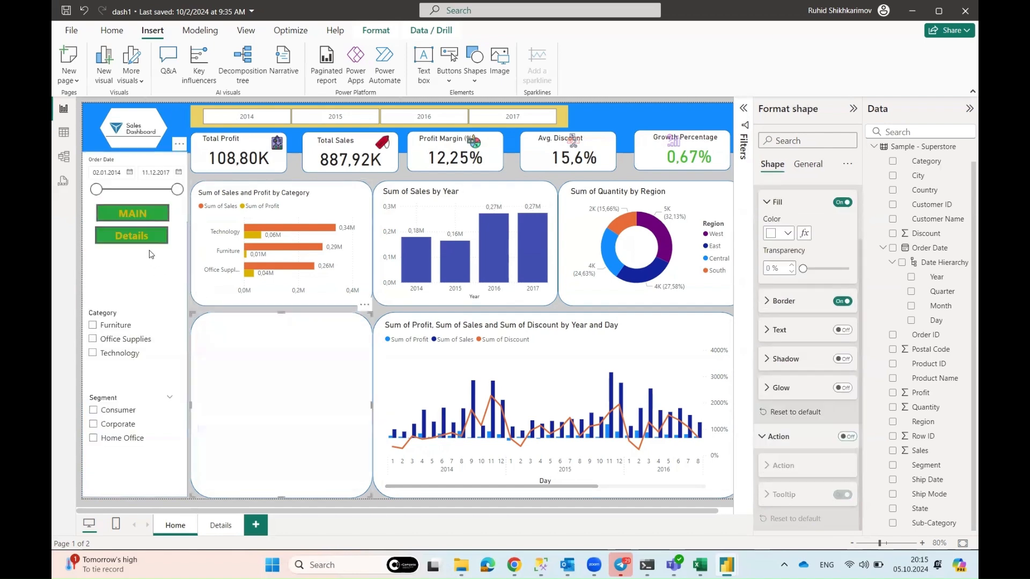
Duplicate the Details button directly below the original and set the copy's text to Portfolio
click(156, 240)
drag(157, 253, 153, 272)
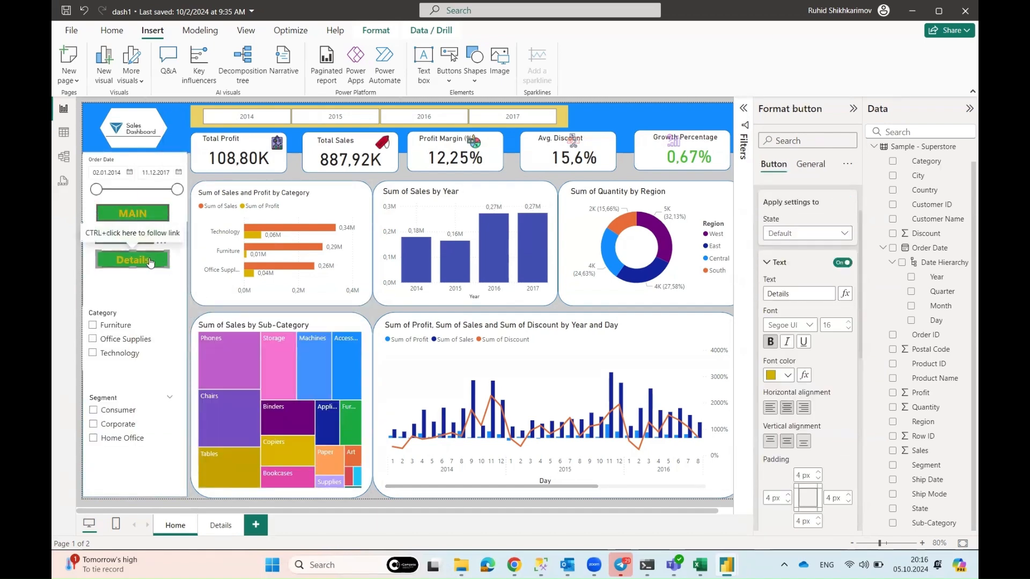
text(Portfol)
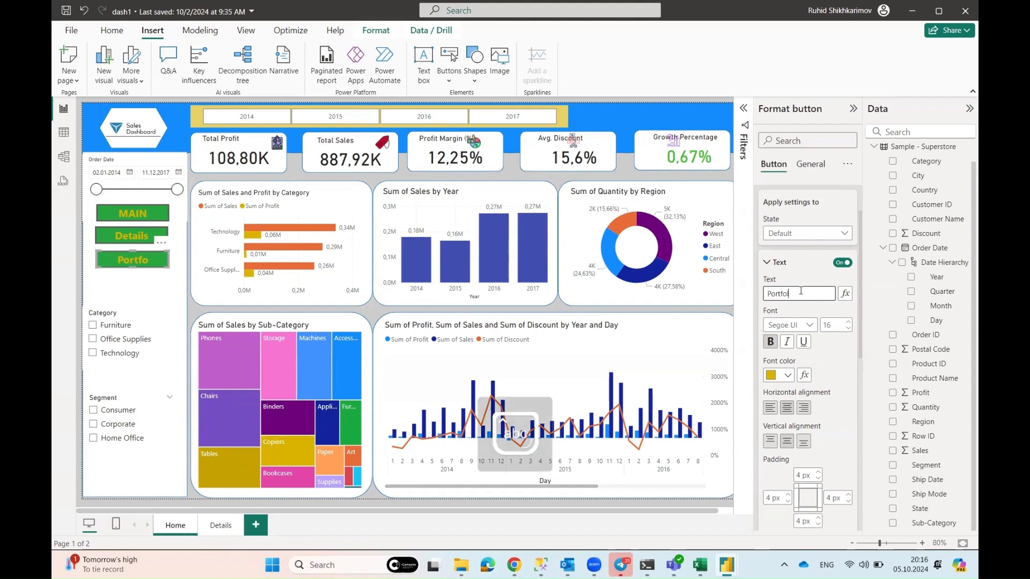
text(io)
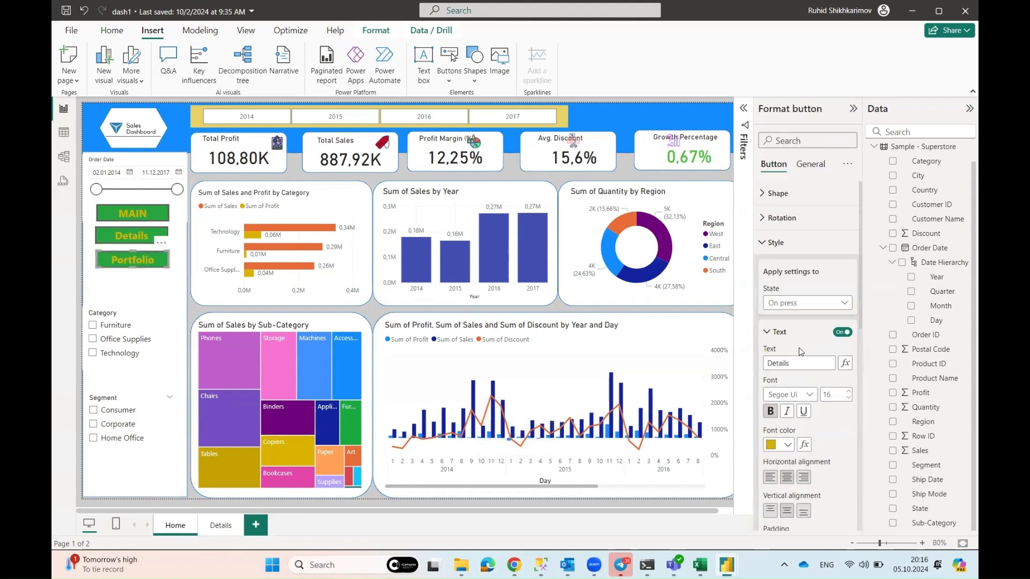
double_click(802, 362)
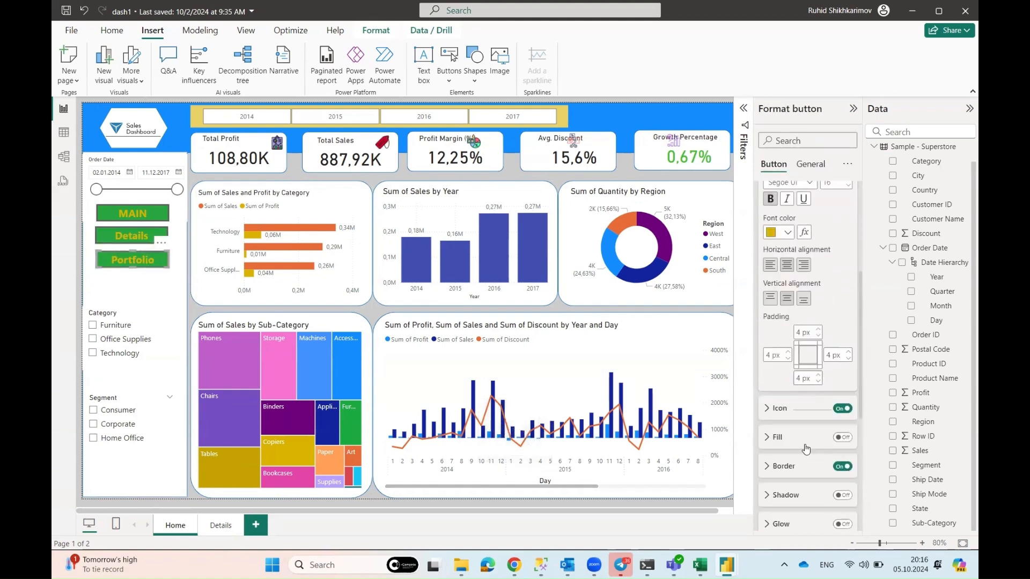
Set the Portfolio button's action type to Web URL
scroll(802, 365, down, 6)
click(805, 371)
click(802, 446)
Copy the LinkedIn profile address from a new Chrome tab and enter it as the Portfolio button's Web URL
click(514, 565)
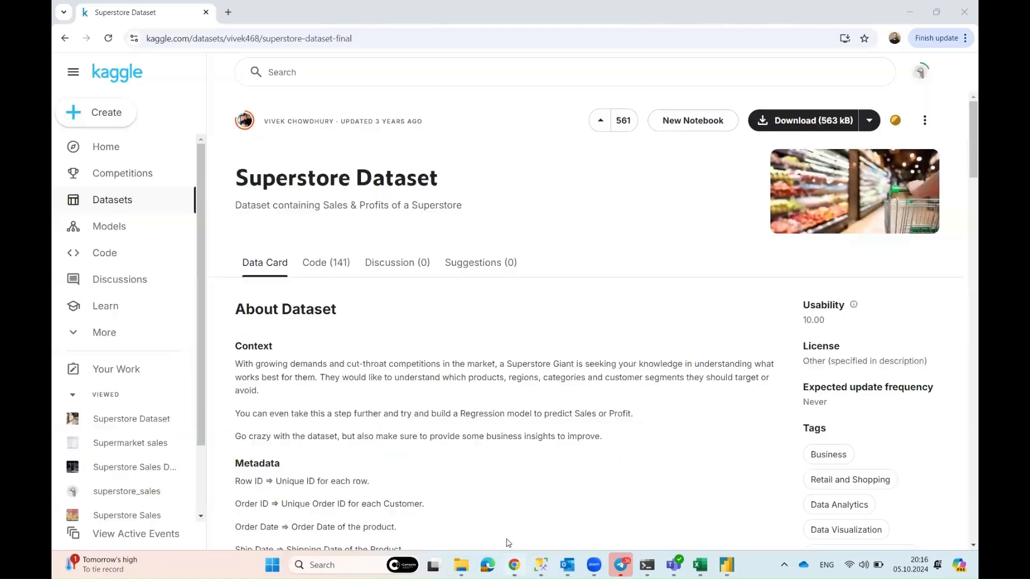
click(226, 12)
text(link)
key(Down)
key(Down)
key(Down)
key(Down)
key(Down)
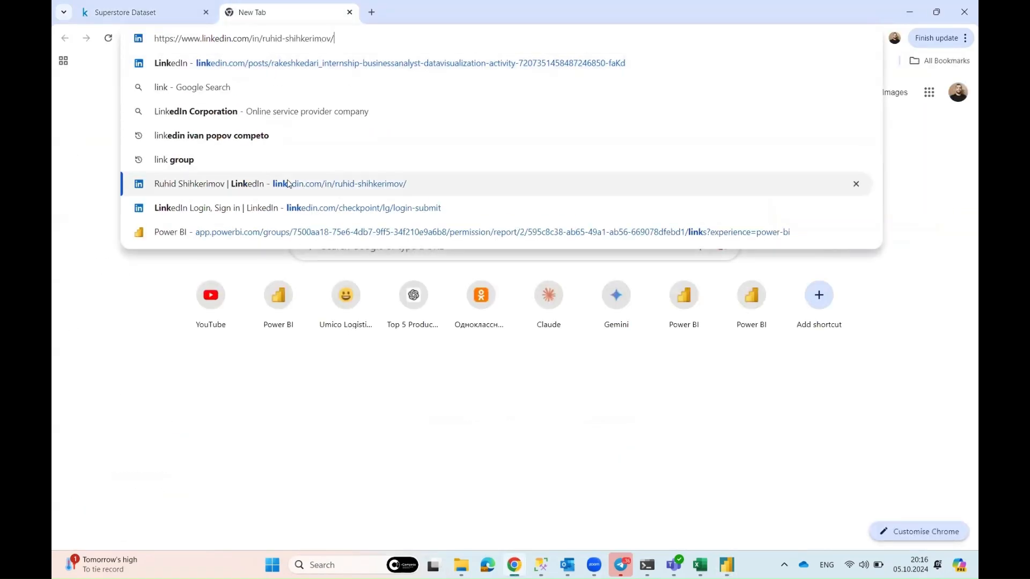
key(Return)
click(349, 12)
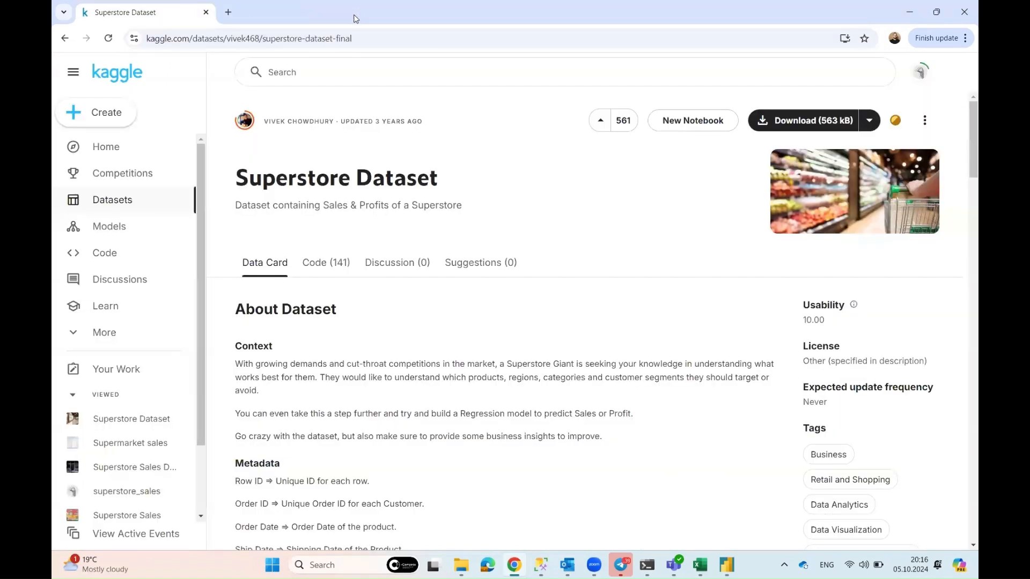
click(520, 567)
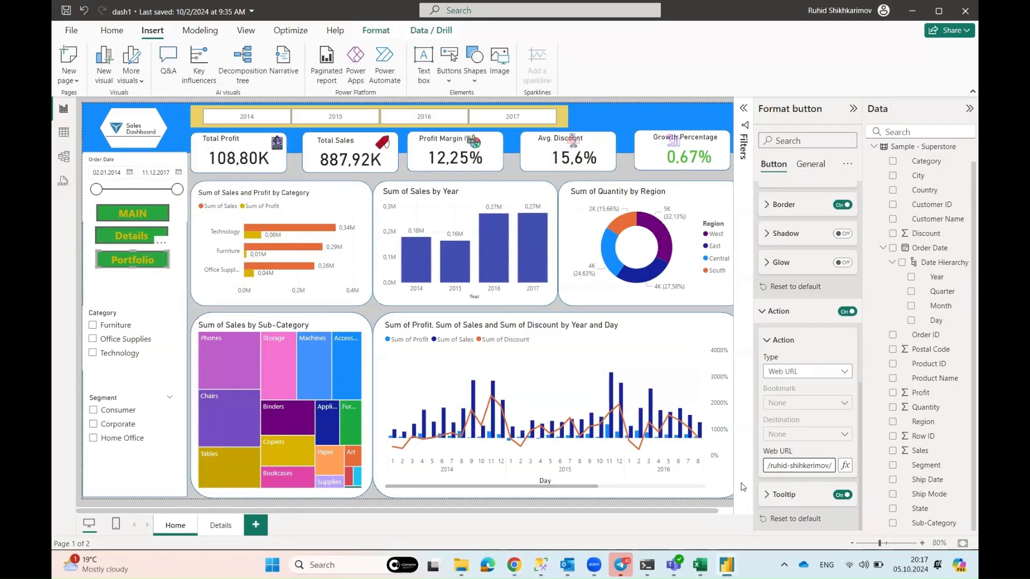
Test the Portfolio button's link to the LinkedIn profile and return to the Power BI report
click(125, 265)
ctrl+click(126, 264)
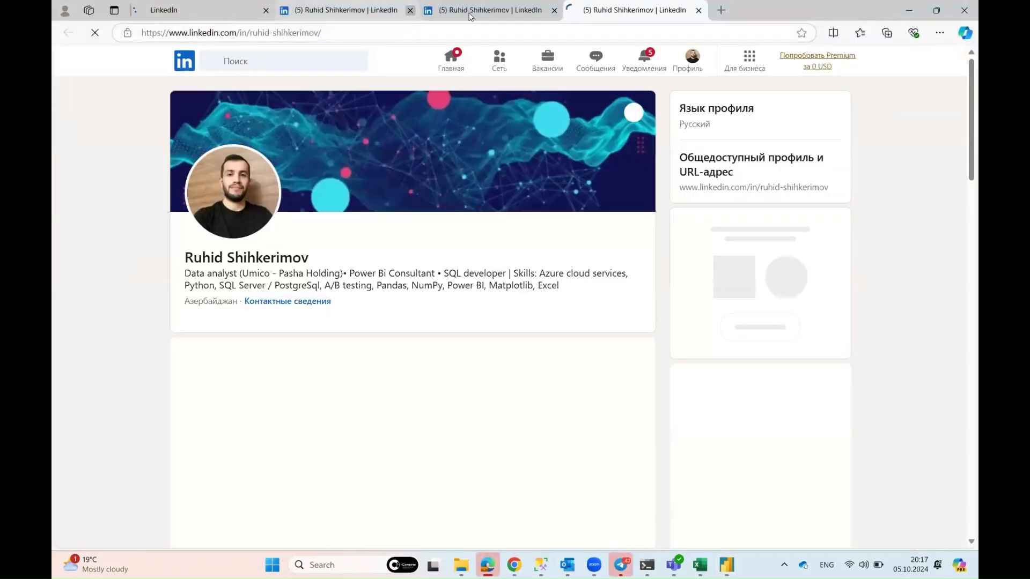
click(523, 567)
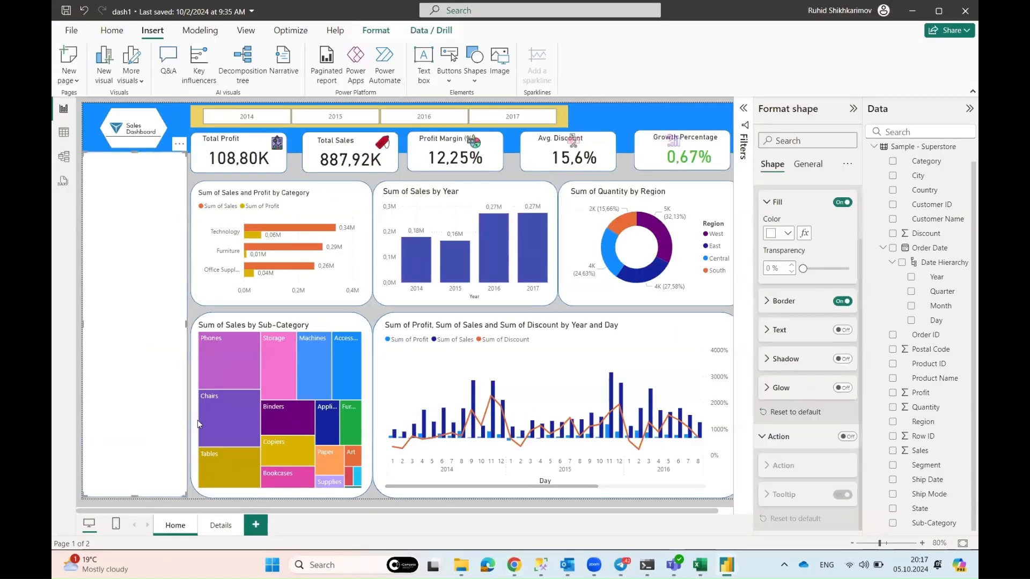
Test the Category slicer with Furniture on the Home page and check and clear the selection on the Details page
click(93, 340)
click(93, 326)
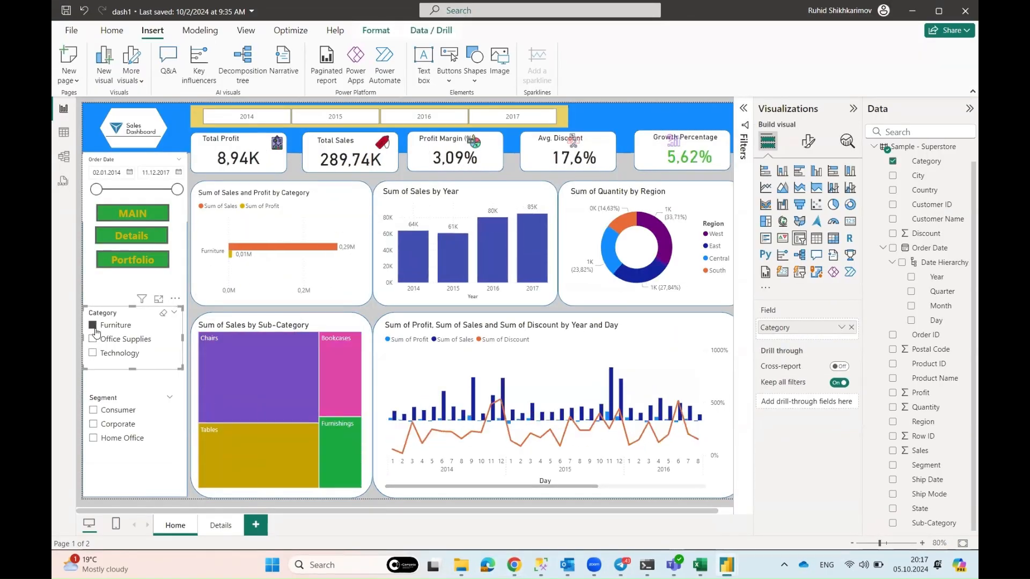
click(96, 428)
click(94, 339)
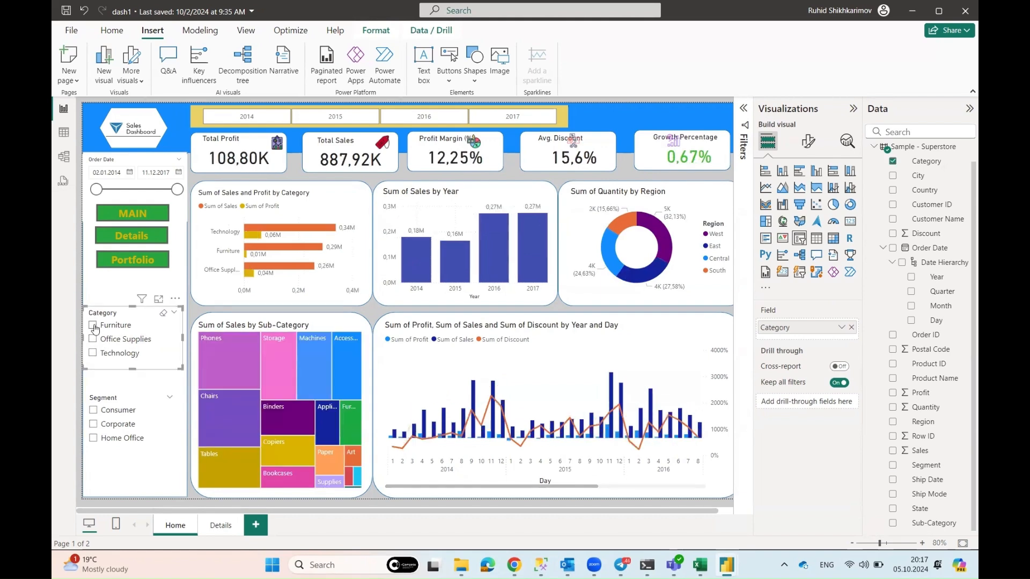
click(93, 326)
click(221, 525)
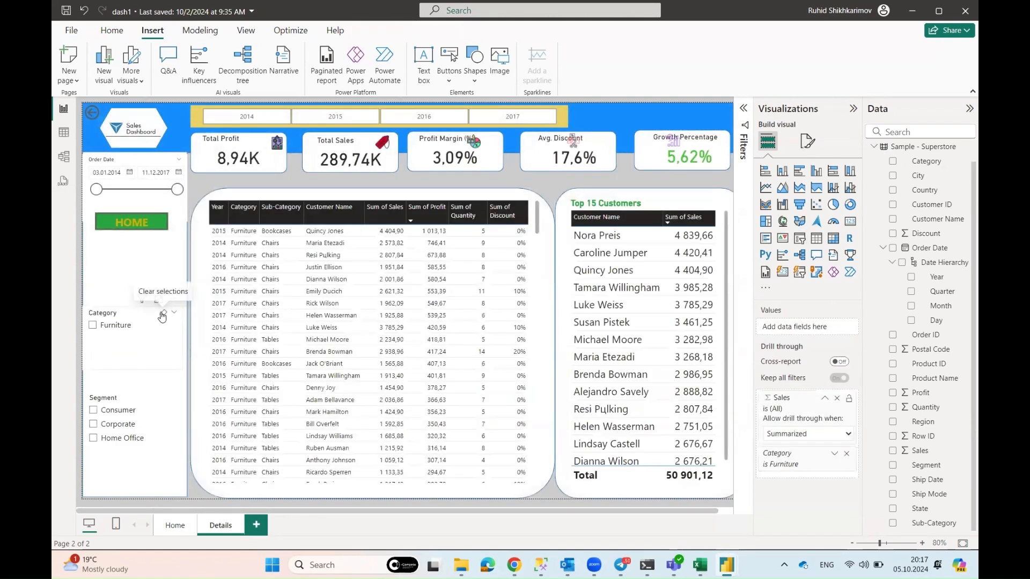
click(162, 318)
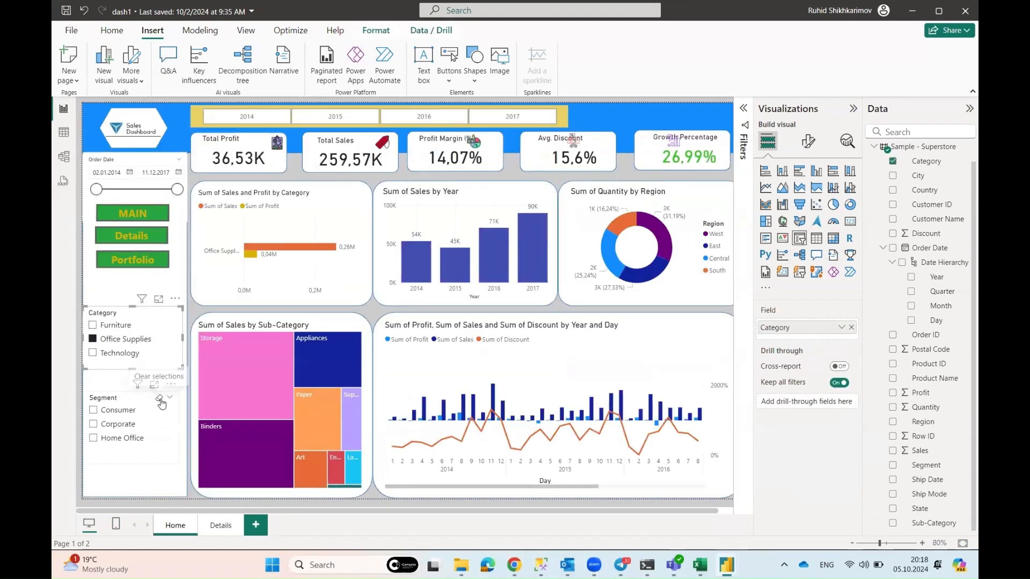
Clear the Category selection on the Home page and sync the Category slicer across the Home and Details pages
click(162, 316)
click(244, 33)
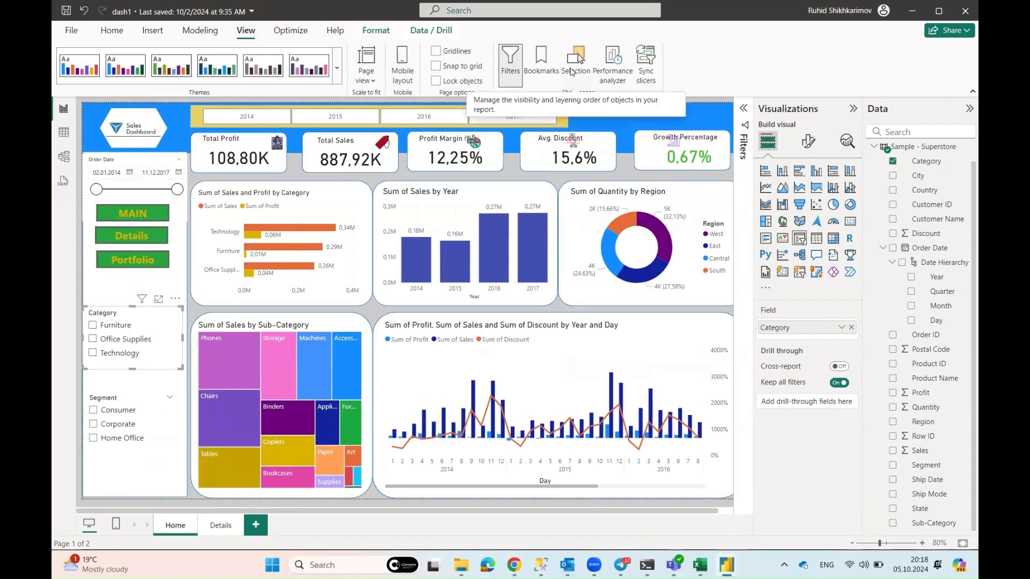
click(646, 65)
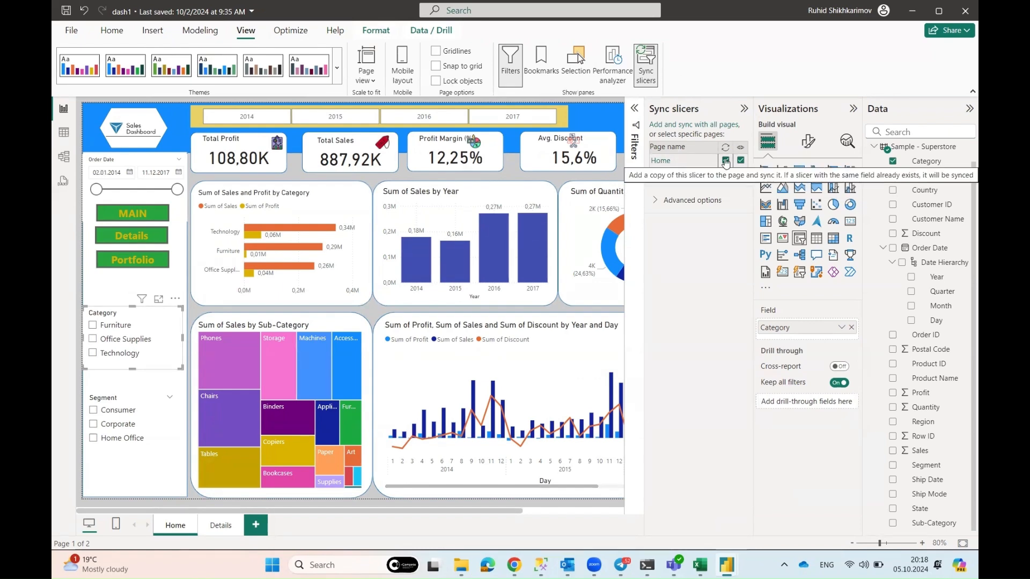
click(725, 173)
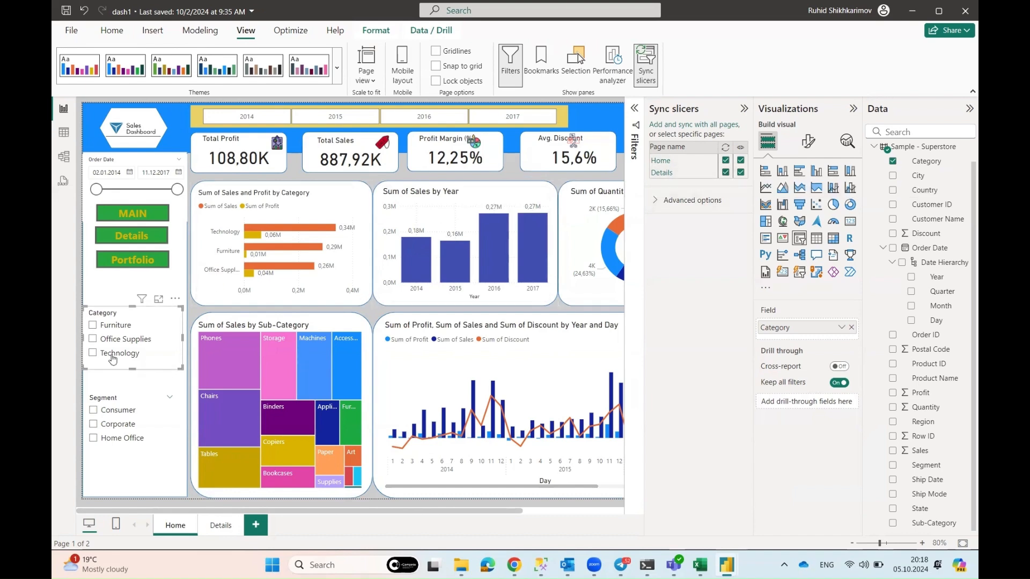
Select Office Supplies in the Home page's Category slicer and check the filtering on the Details page
click(113, 340)
click(222, 530)
click(151, 368)
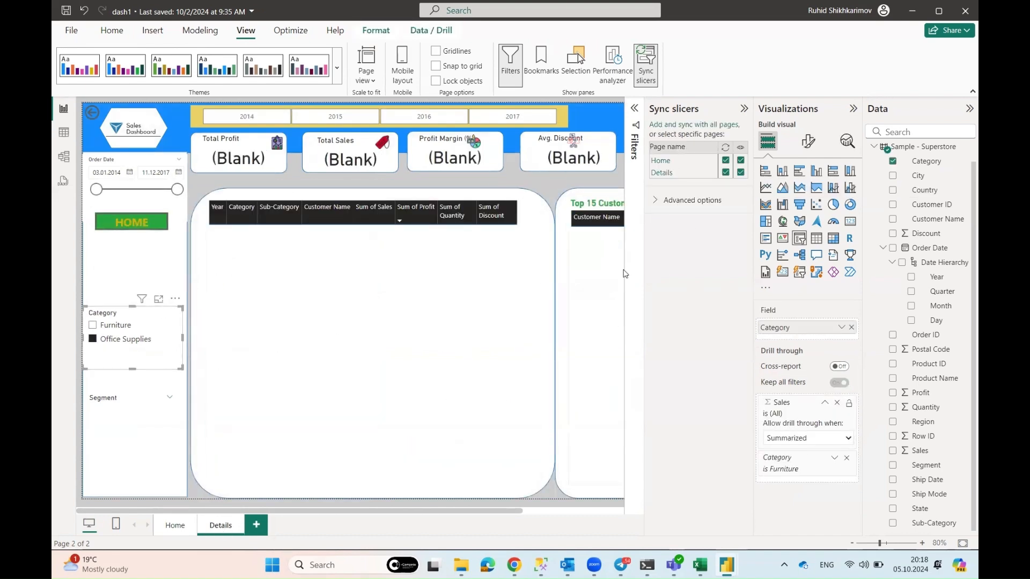
click(854, 109)
Compare the Category slicer selection and filtered visuals between the Home and Details pages
click(175, 525)
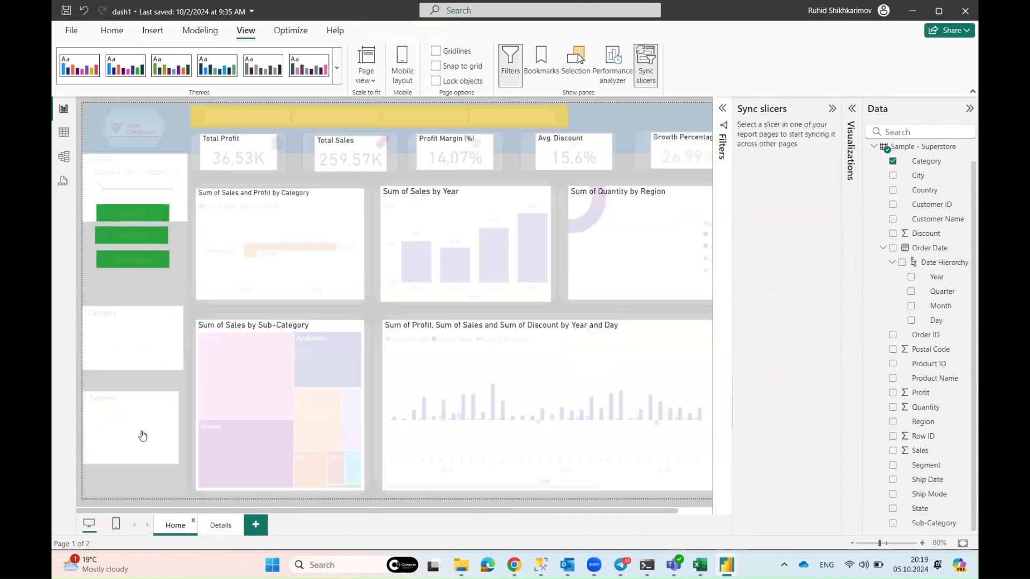
click(214, 526)
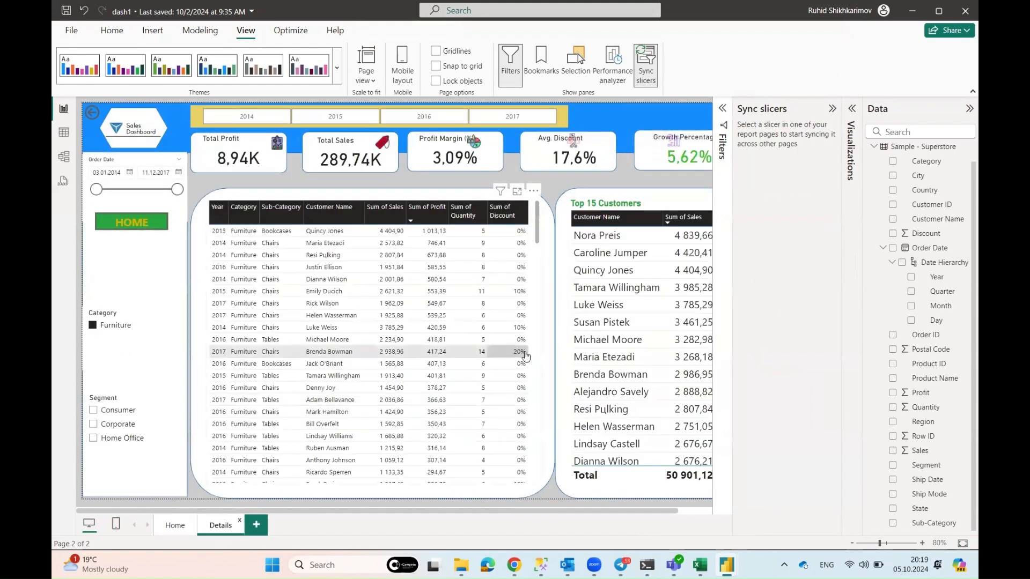
click(175, 526)
click(219, 526)
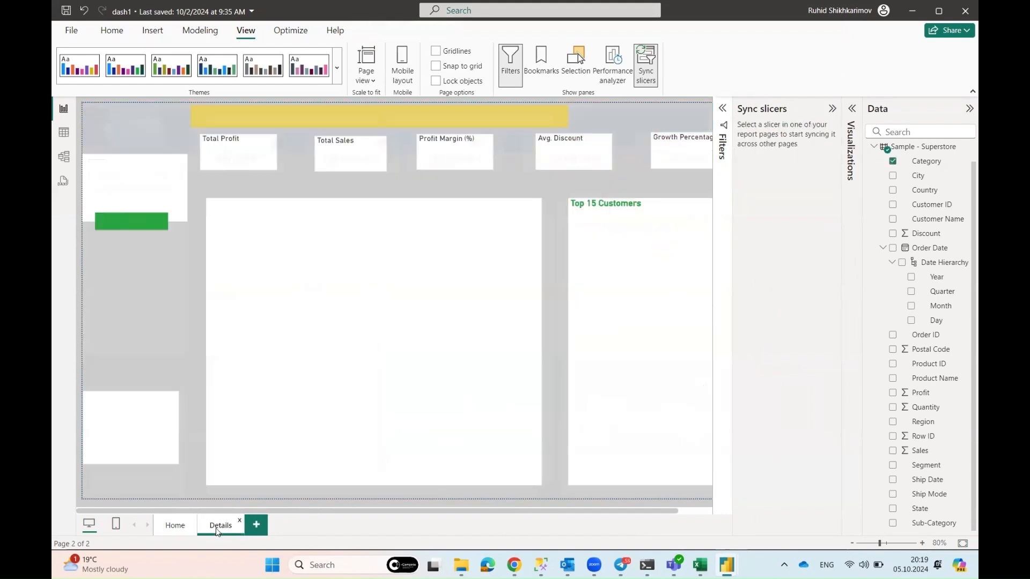
click(175, 526)
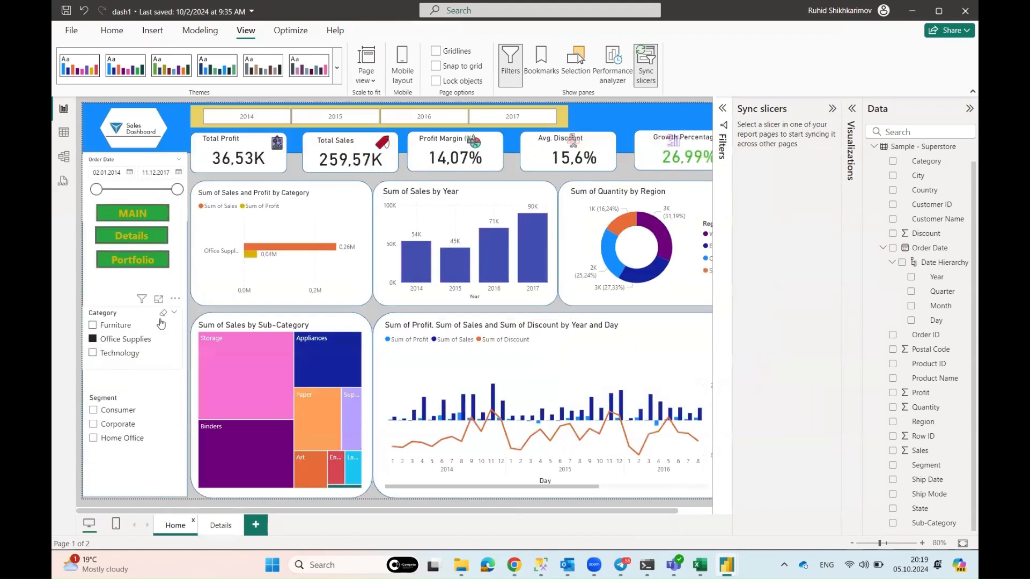
click(221, 526)
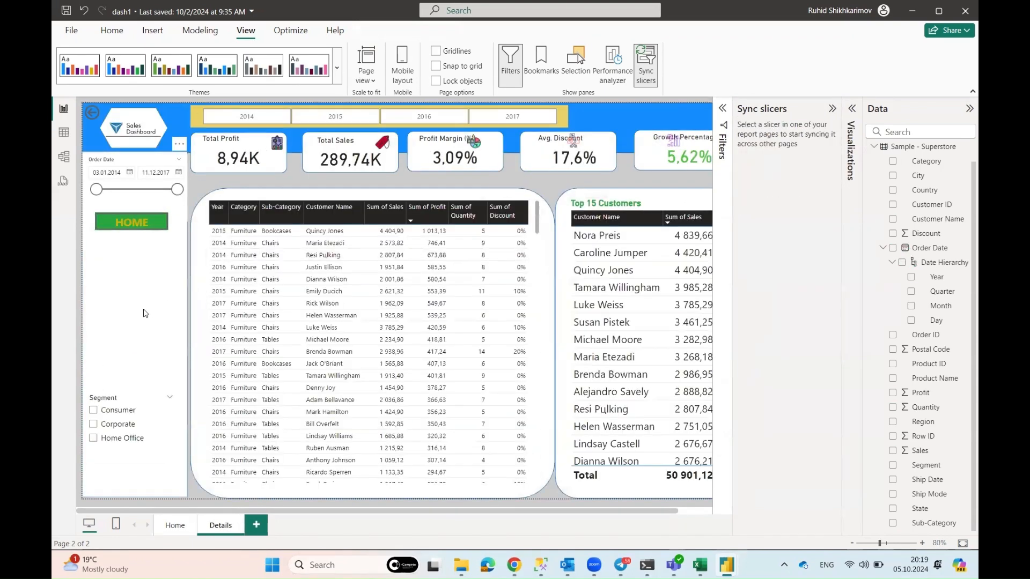
click(144, 316)
click(155, 340)
click(159, 347)
click(192, 523)
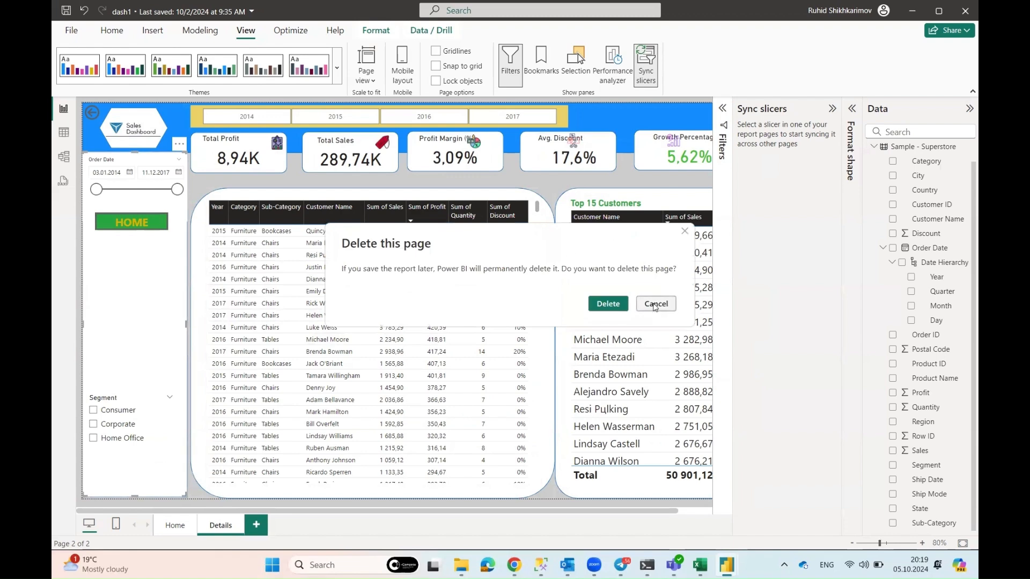
click(656, 303)
Select the Home page's Category slicer, filter it by Furniture and Office Supplies, and compare the Home and Details pages
click(175, 525)
click(152, 349)
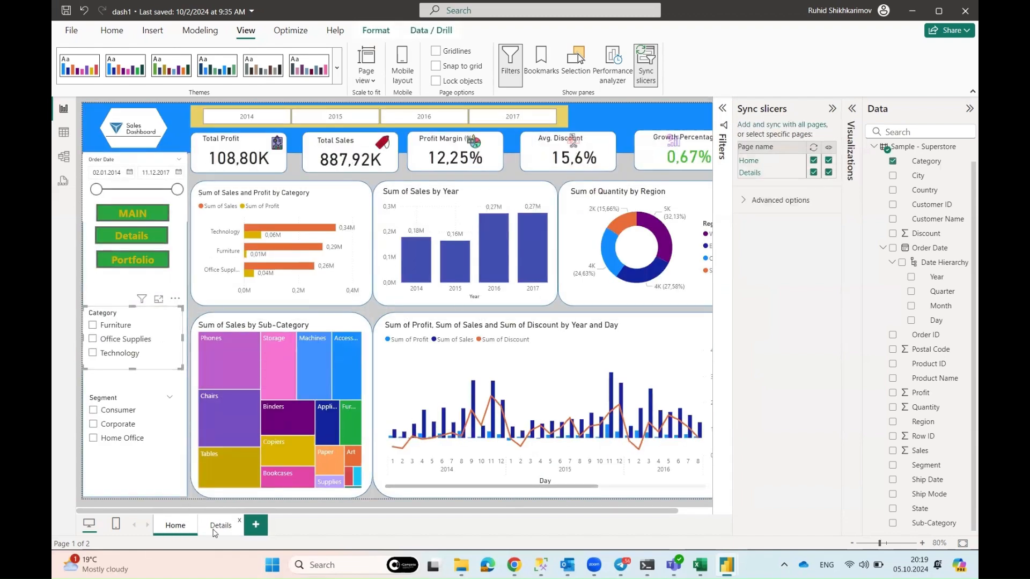
click(214, 529)
click(174, 526)
click(93, 325)
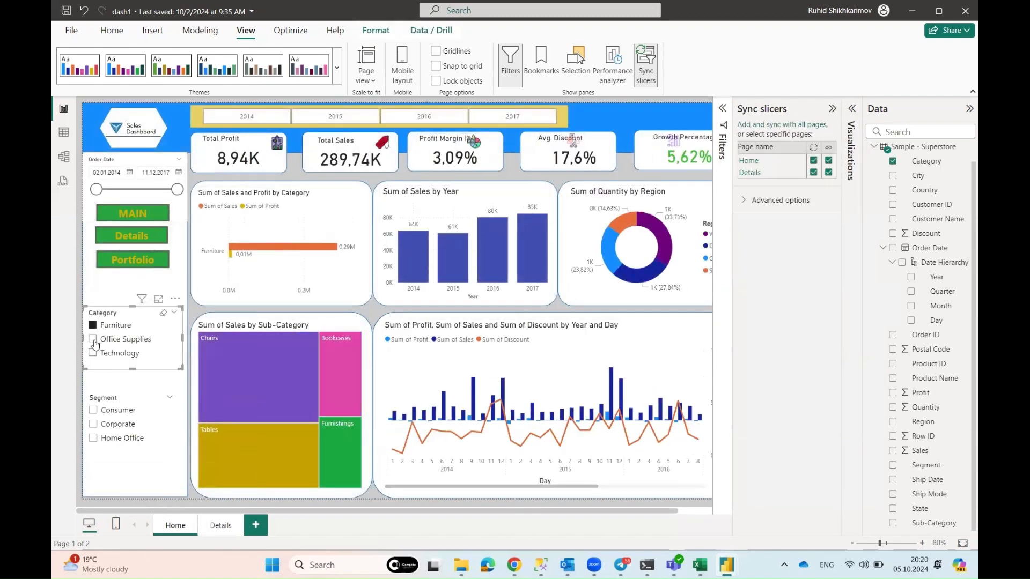
click(93, 340)
click(218, 526)
click(160, 522)
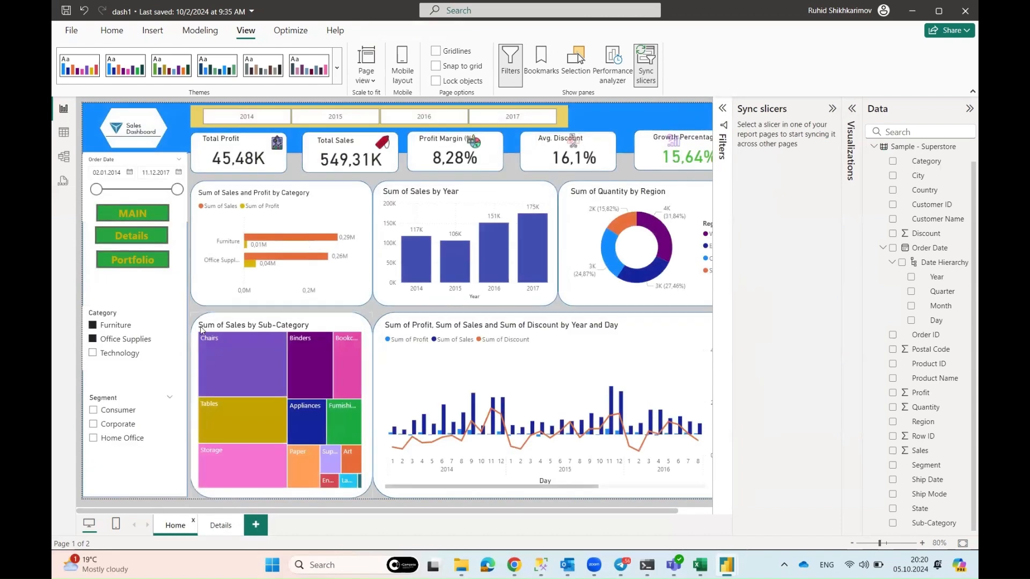
Test filtering the Home page with the Consumer segment and the unsynced Technology category, clearing both selections
click(155, 414)
click(174, 313)
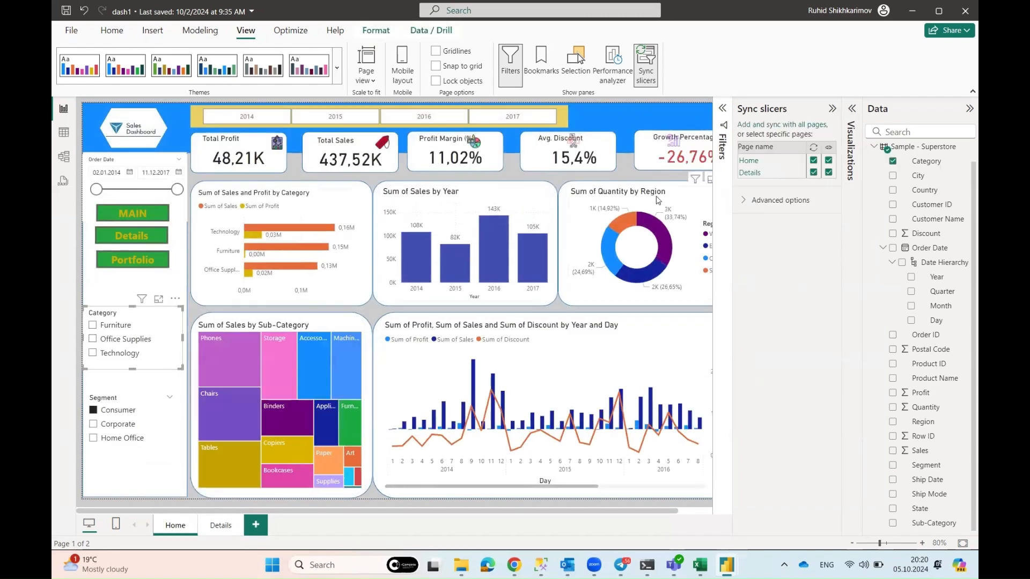
click(93, 353)
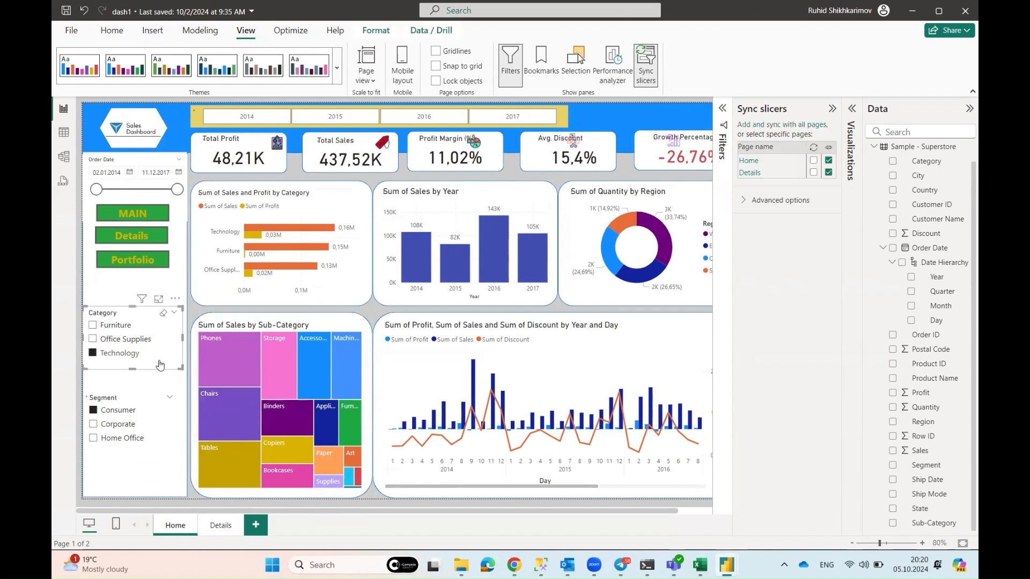
click(127, 353)
click(115, 410)
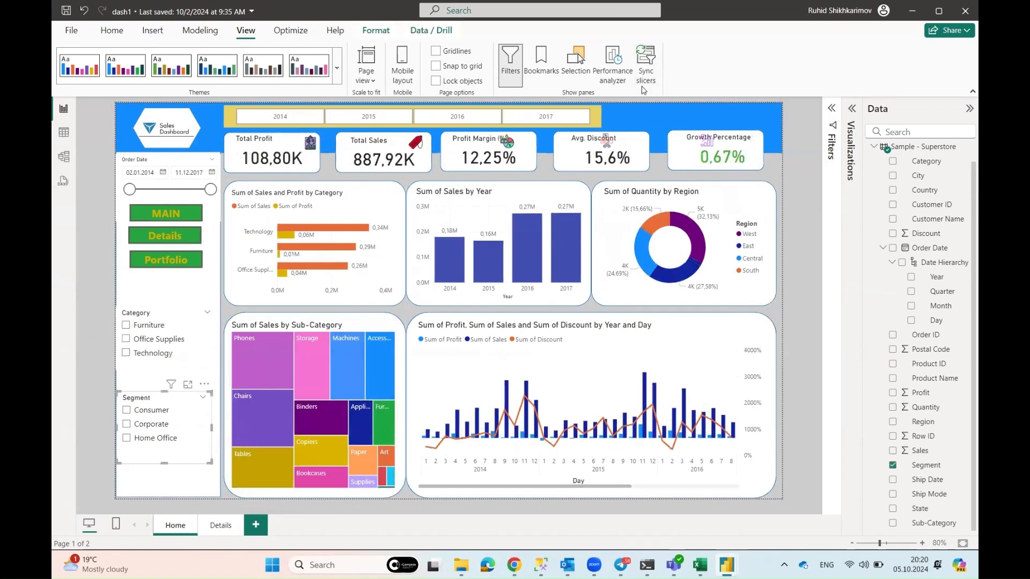
Select Office Supplies and Furniture in the Home page's Category slicer and check the unsynced Details page
click(165, 353)
click(164, 354)
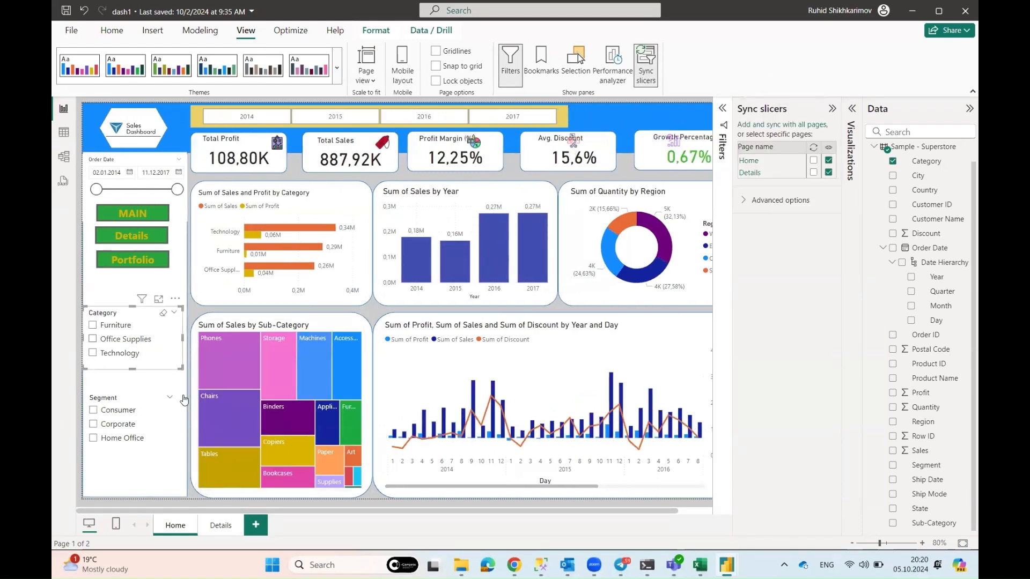
click(93, 339)
click(93, 325)
click(220, 525)
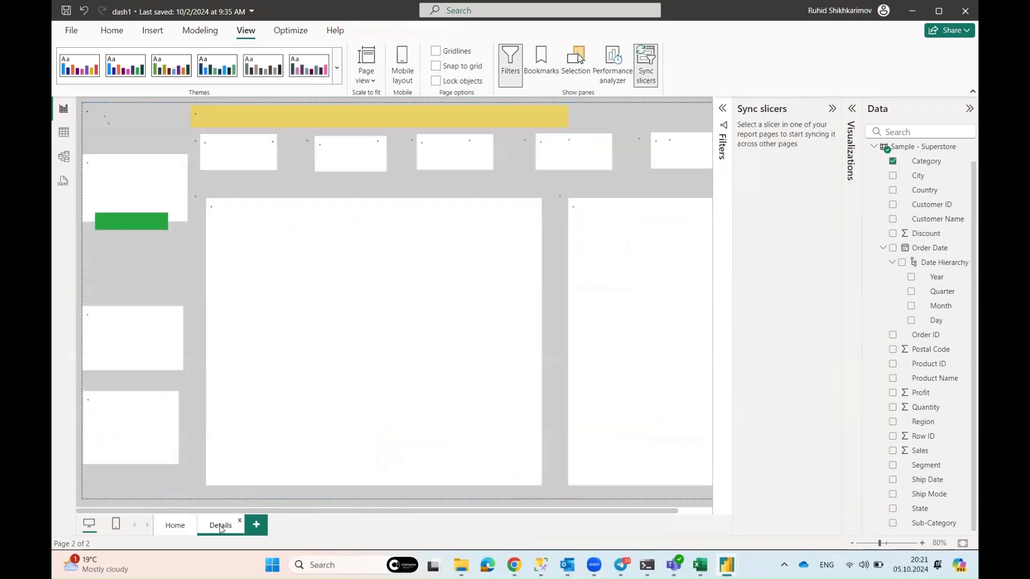
click(175, 526)
Sync the Category slicer across the Home and Details pages and compare its selection on both
click(161, 362)
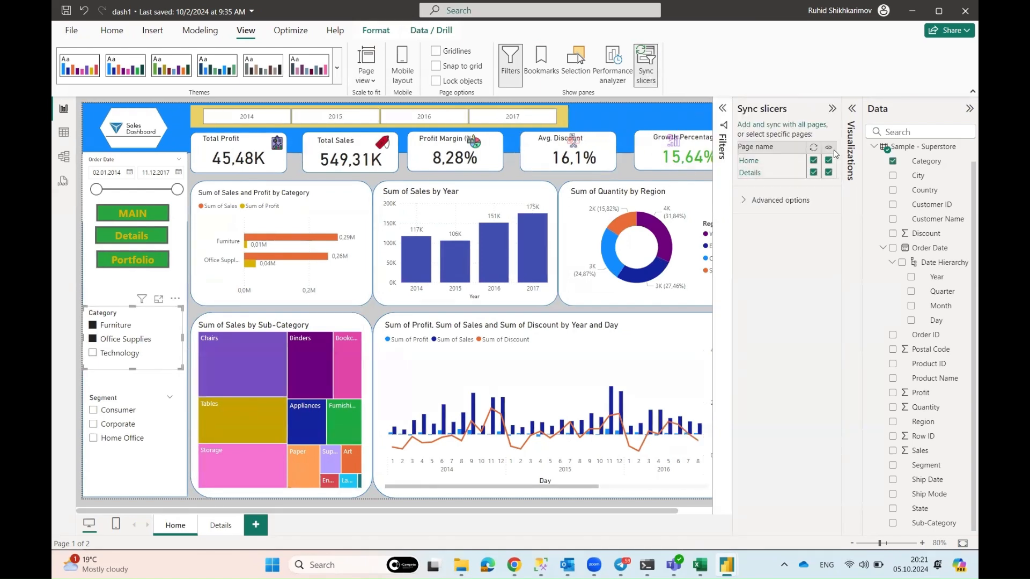
click(221, 526)
click(176, 525)
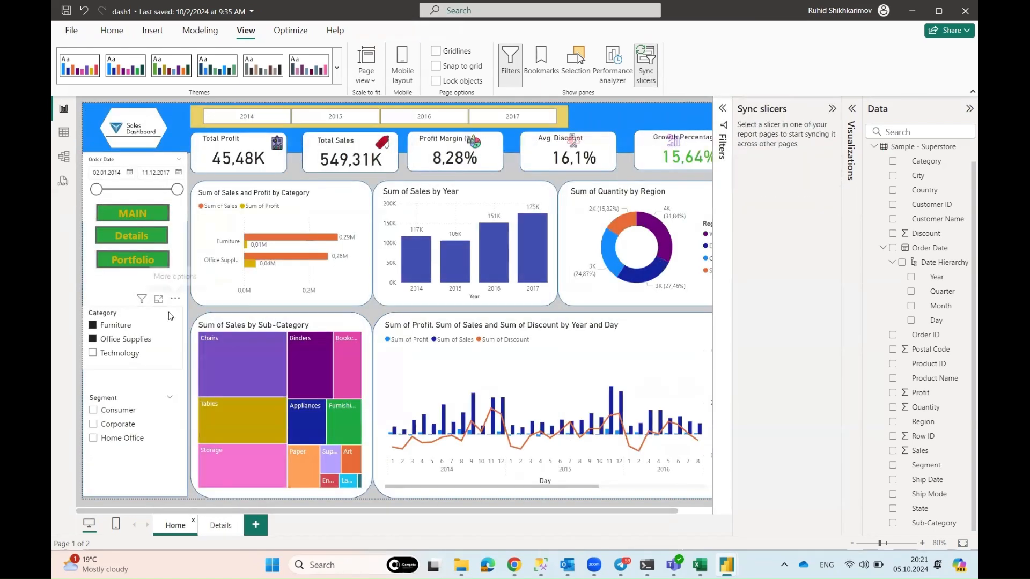
click(220, 528)
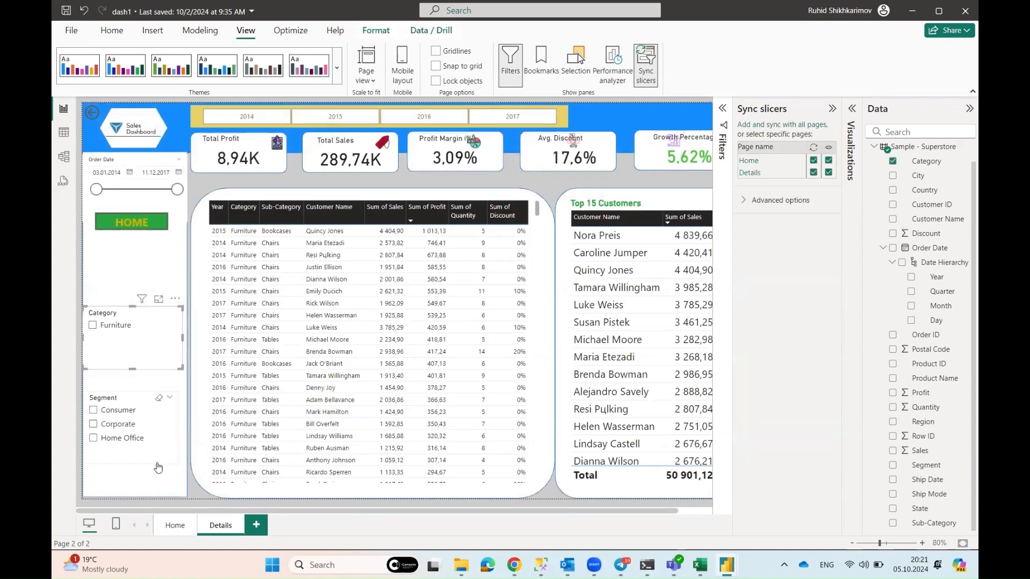
click(173, 527)
click(221, 529)
Clear the Category drill-through filter on the Details page and test the synced slicer with Technology selected on Home
click(852, 110)
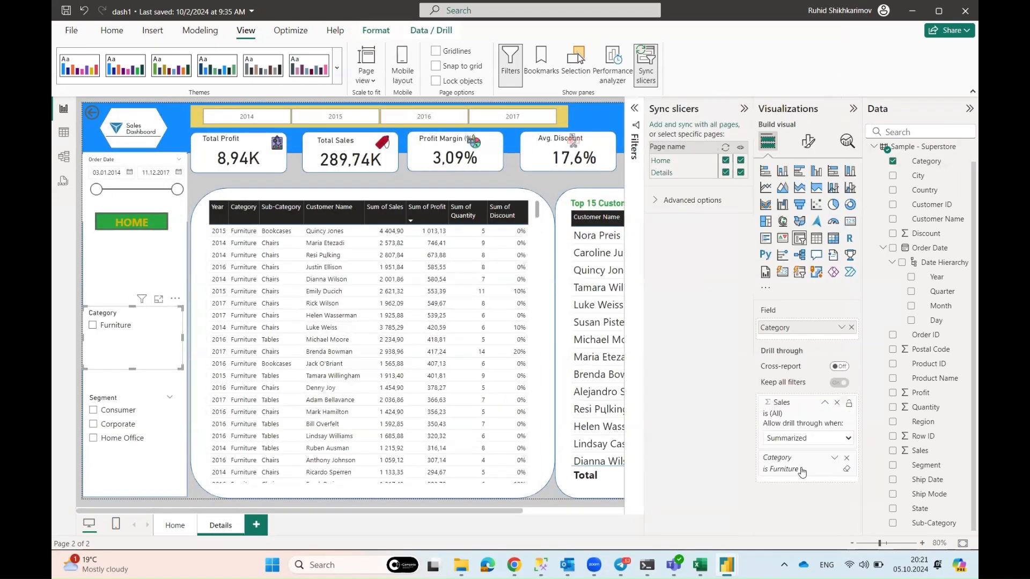
click(848, 471)
click(175, 527)
click(116, 353)
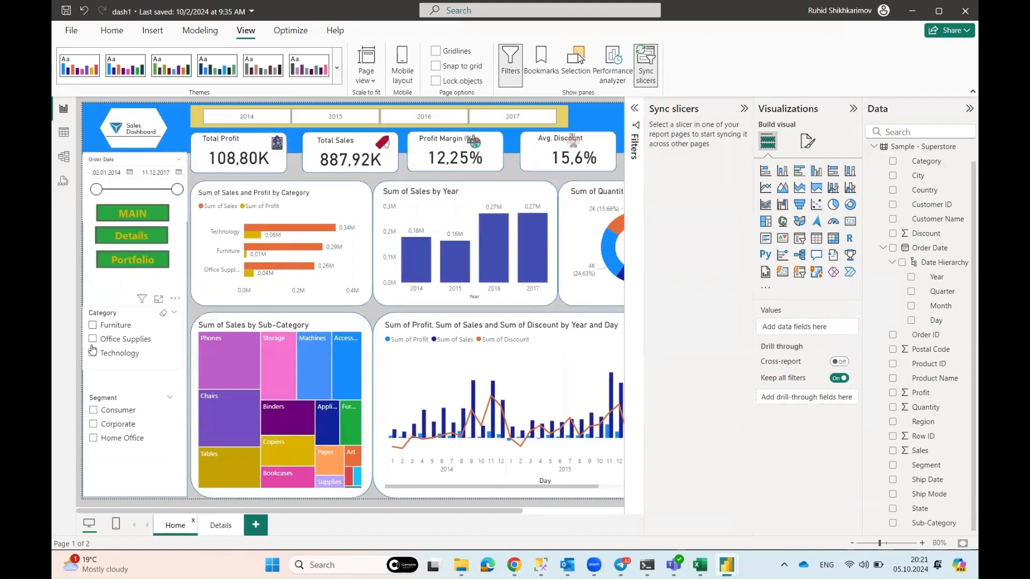
click(220, 527)
click(175, 525)
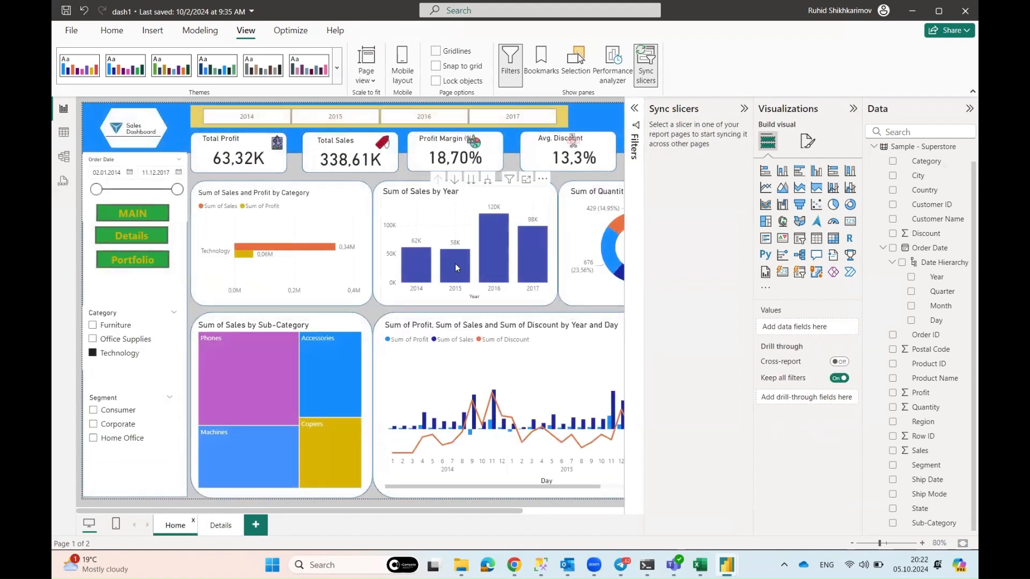
Drill through from the 2015 column of Home's Sum of Sales by Year chart to the Details page
click(454, 271)
right_click(453, 274)
mouse_move(494, 395)
click(590, 398)
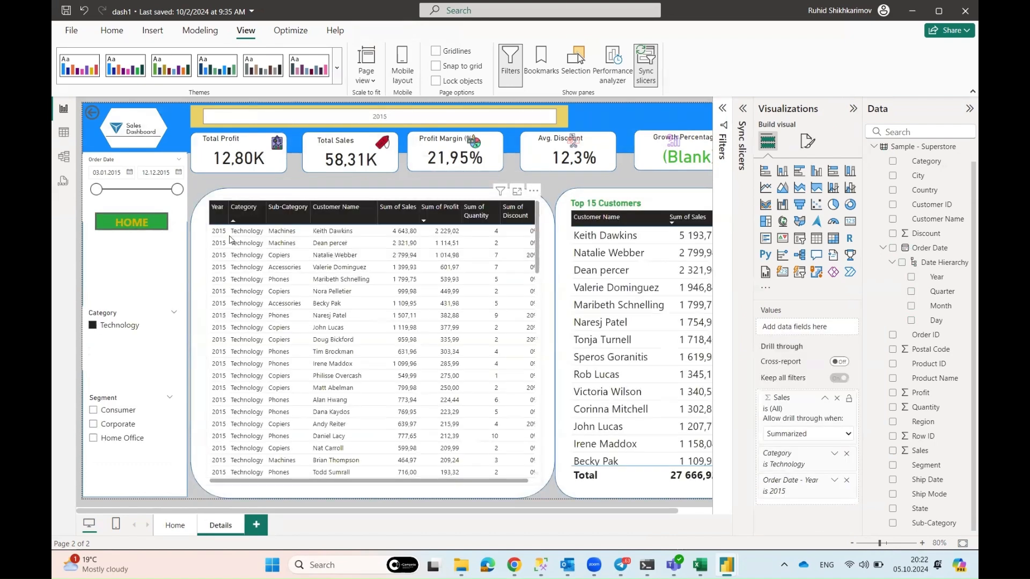
Filter the Home page by 2014 in the year slicer, compare it with the Details page, and clear the year selection
click(176, 525)
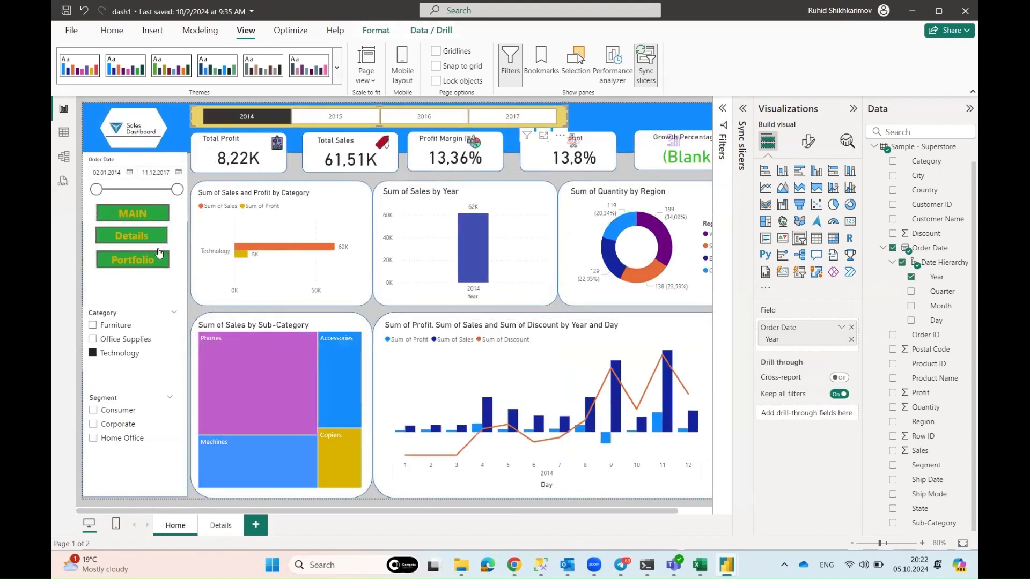
click(221, 525)
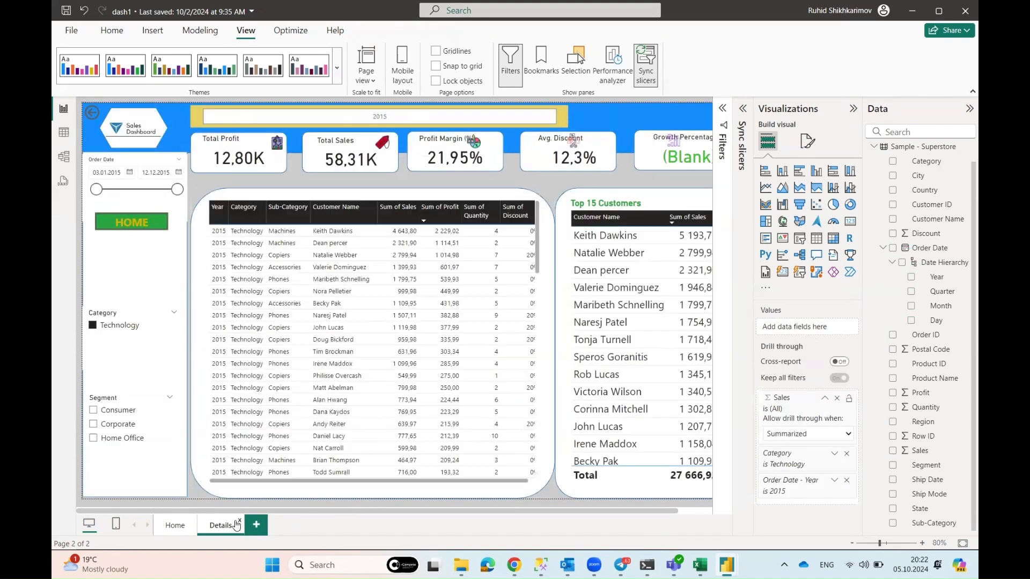
click(175, 526)
click(246, 116)
Drill through from the 2017 column of Home's Sum of Sales by Year chart to the Details page
right_click(528, 271)
mouse_move(568, 396)
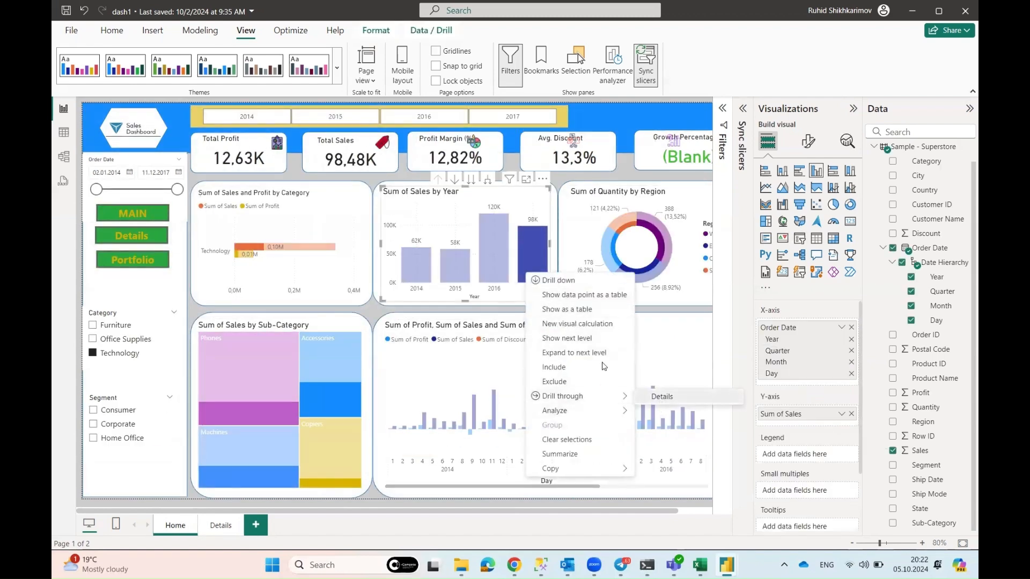
click(661, 398)
Clear the Technology selection and the Order Date year drill-through filter on the Details page, and return to Home
click(172, 326)
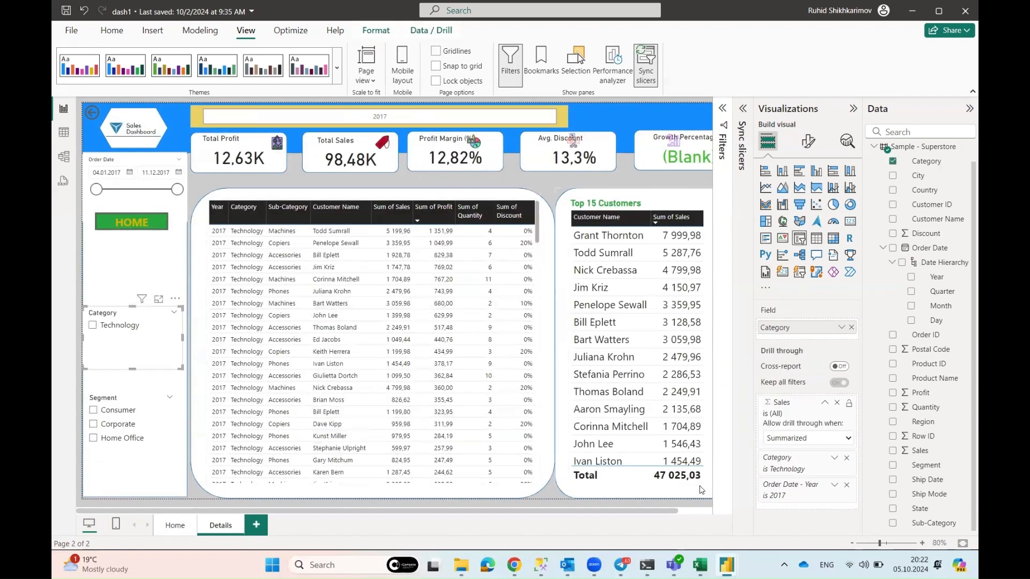
click(846, 496)
click(176, 526)
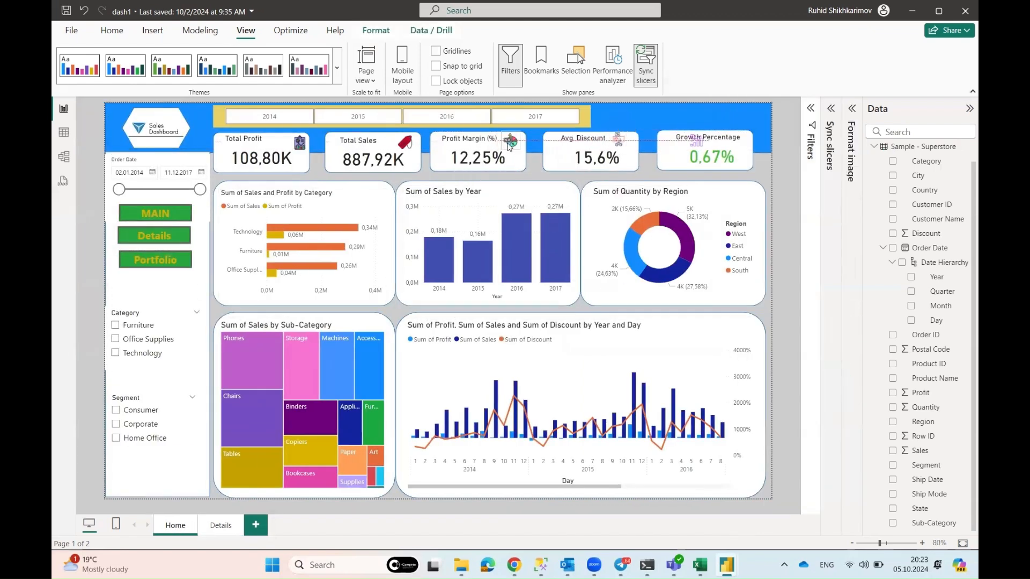
Move the Growth Percentage icon to its card's upper-right corner, clear of the card title
drag(719, 141, 710, 142)
click(764, 127)
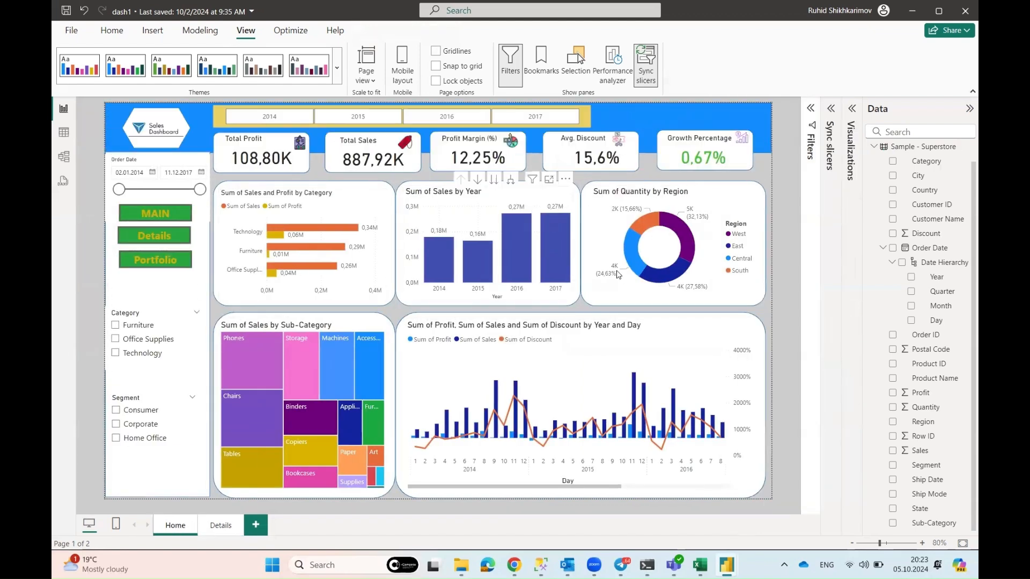